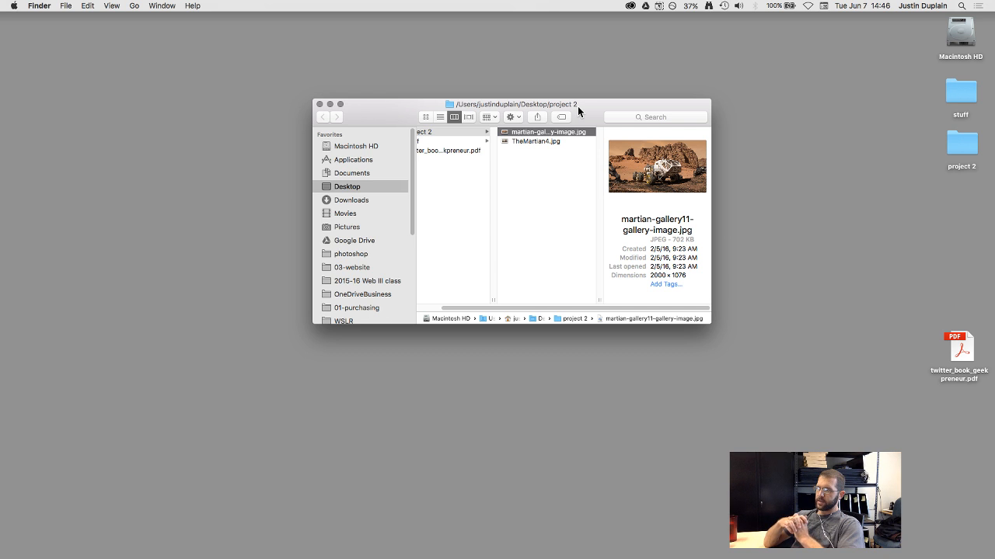
Select TheMartian4.jpg in the project 2 folder and open it in Photoshop
mouse_move(577, 106)
left_mouse_down()
mouse_move(580, 130)
mouse_move(567, 119)
left_mouse_up()
left_click(522, 165)
left_click(514, 143)
left_click(497, 152)
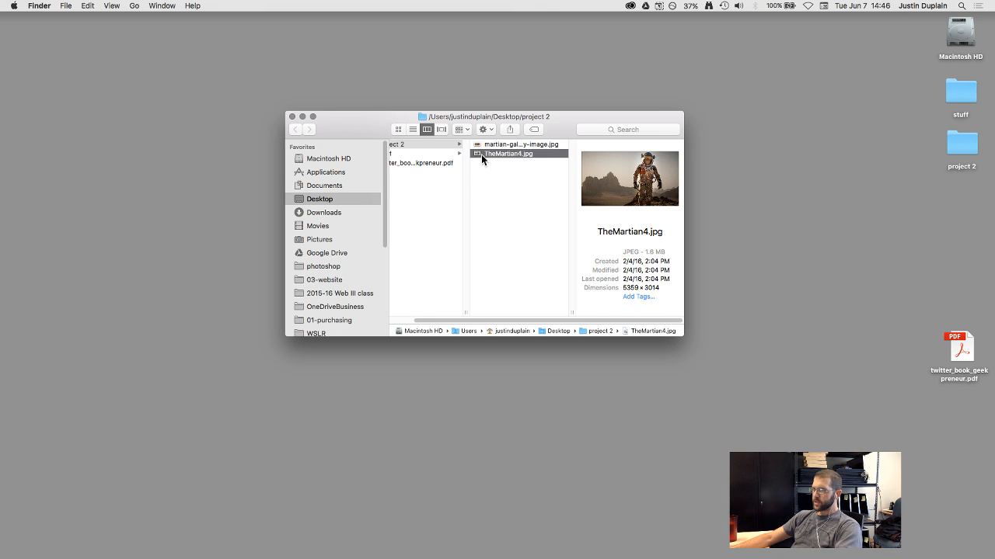
left_click_drag(557, 130, 526, 88)
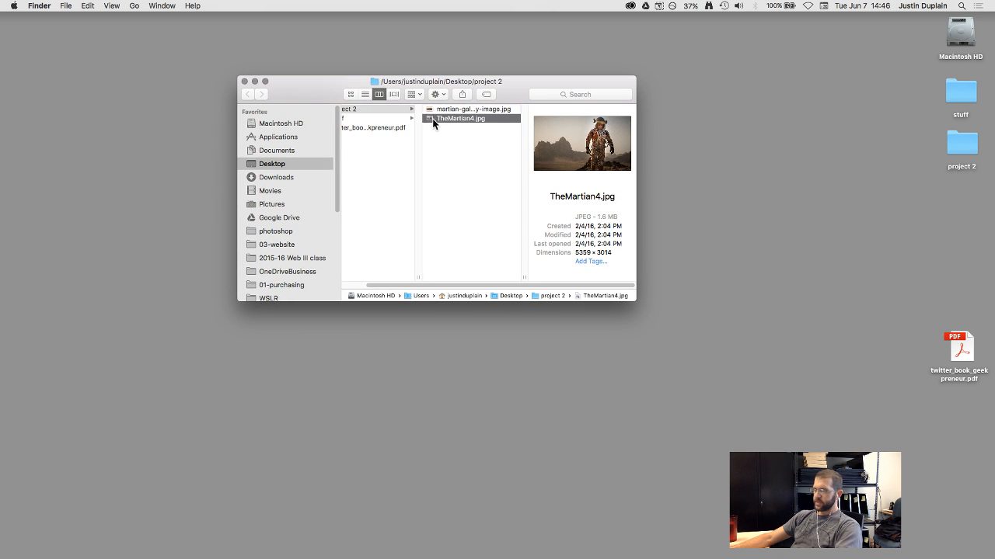
mouse_move(519, 554)
left_click_drag(519, 551, 561, 547)
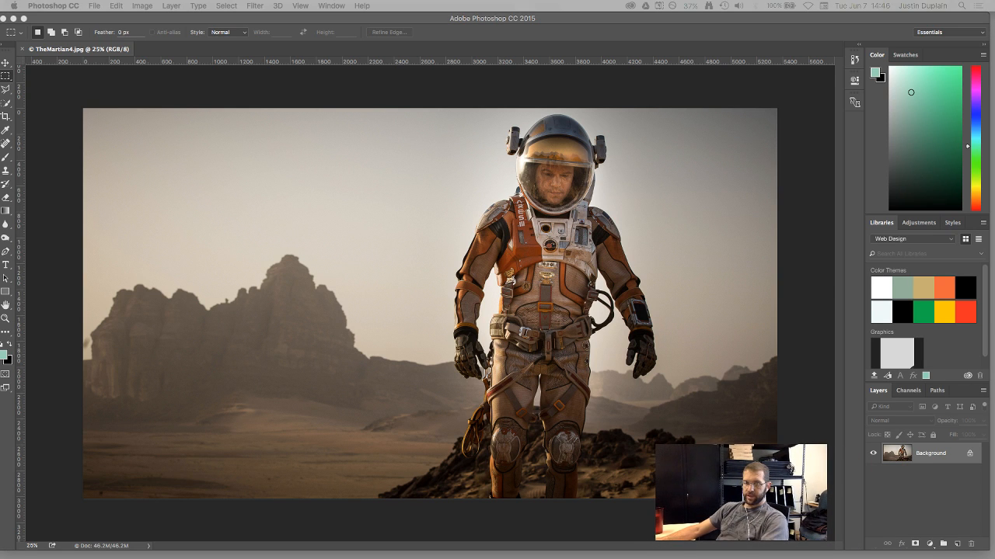
Check the photo's dimensions and resolution in the Image Size settings, leaving the values unchanged
left_click(522, 34)
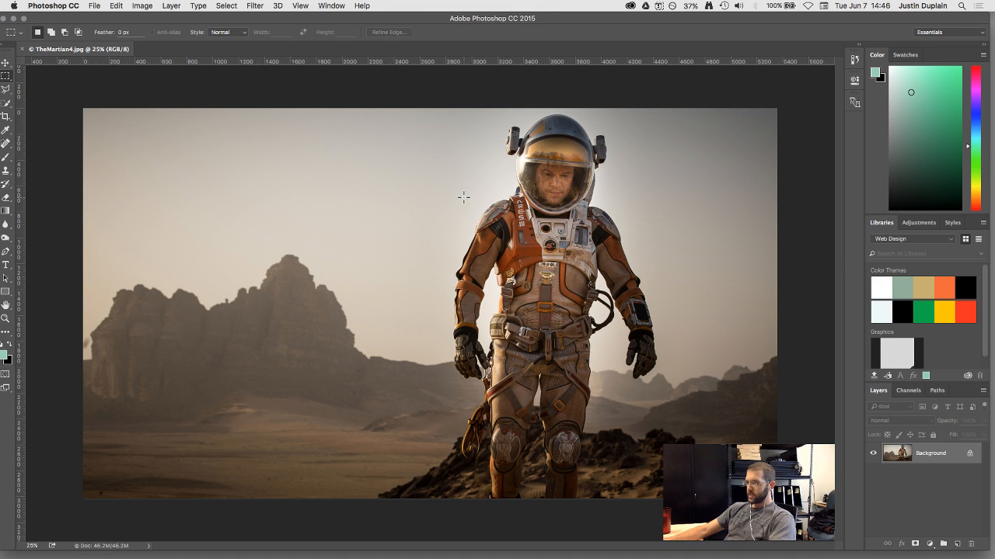
key("super+plus")
key("super+plus")
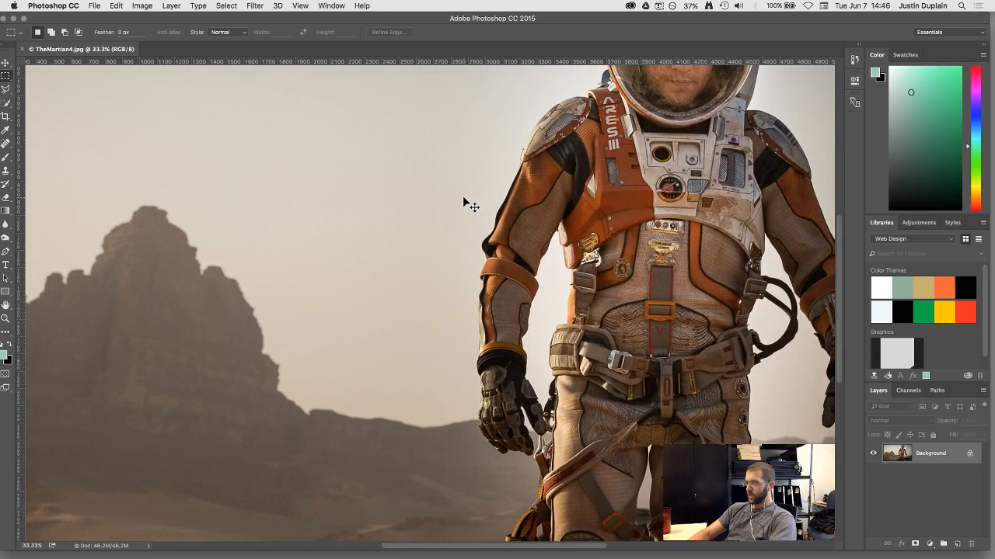
key("super+minus")
key("super+minus")
key("super+minus")
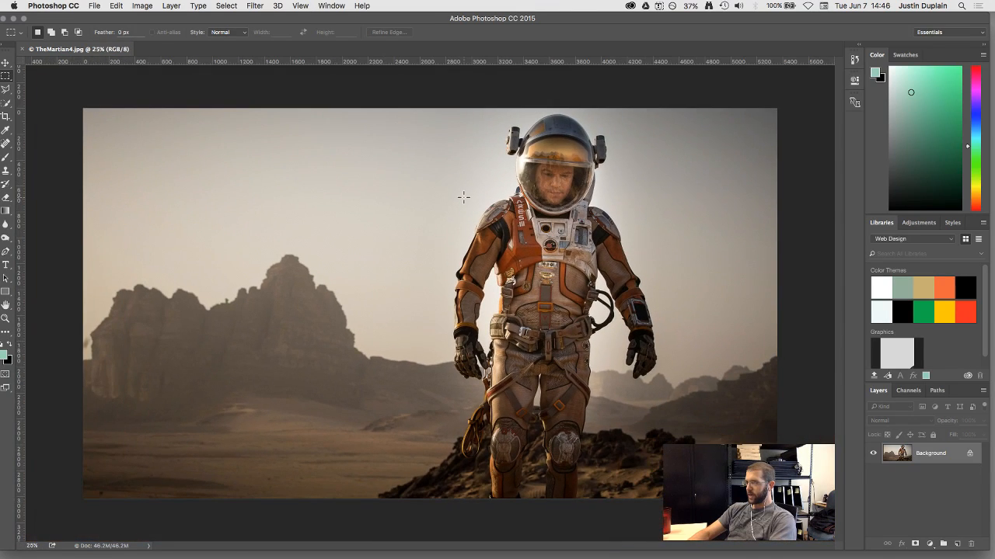
left_click(124, 6)
mouse_move(142, 5)
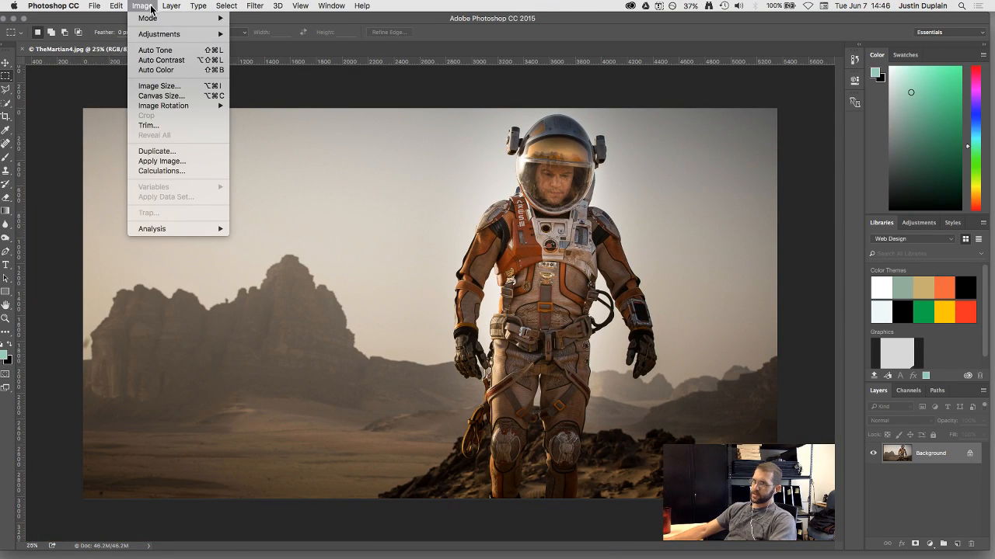
left_click(165, 86)
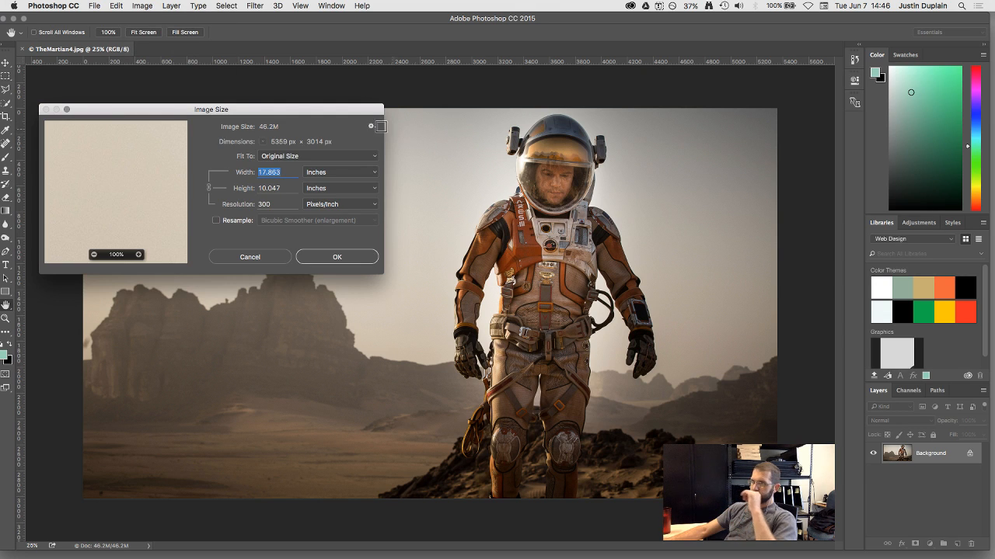
double_click(277, 204)
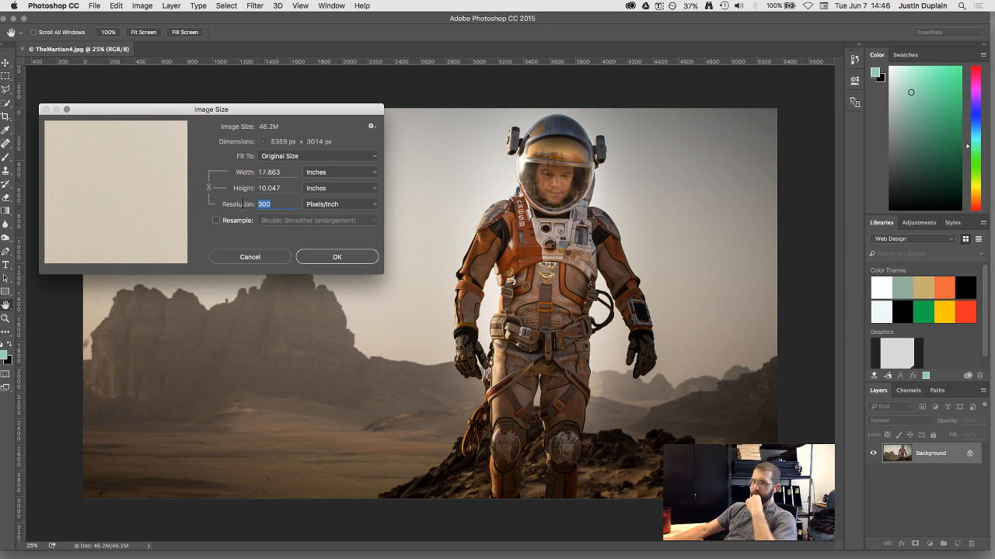
left_click_drag(175, 114, 176, 122)
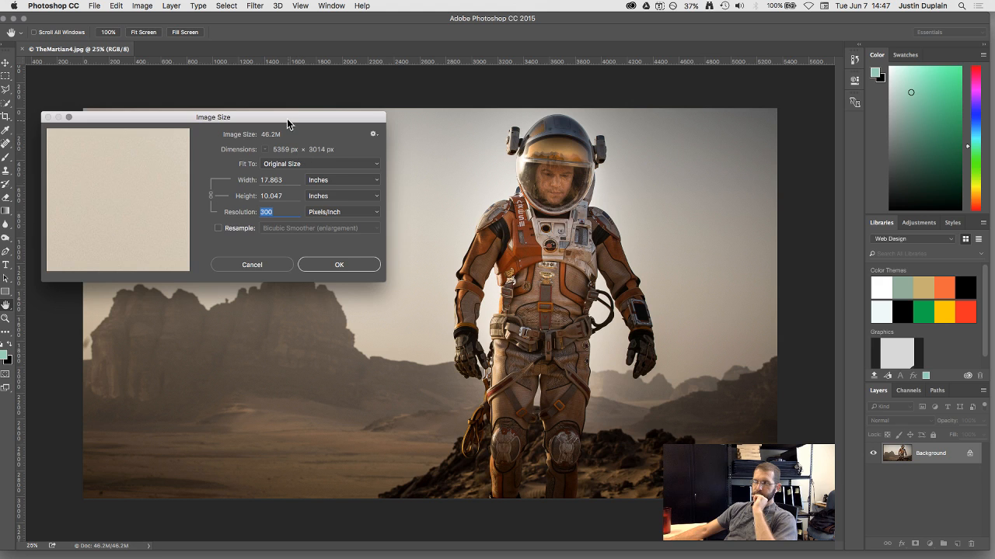
left_click_drag(287, 119, 288, 117)
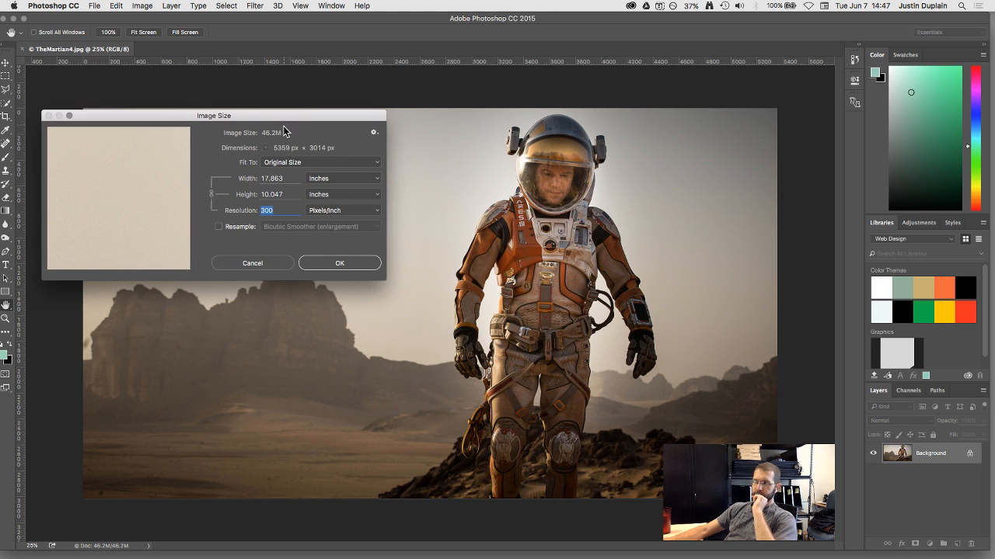
left_click(334, 263)
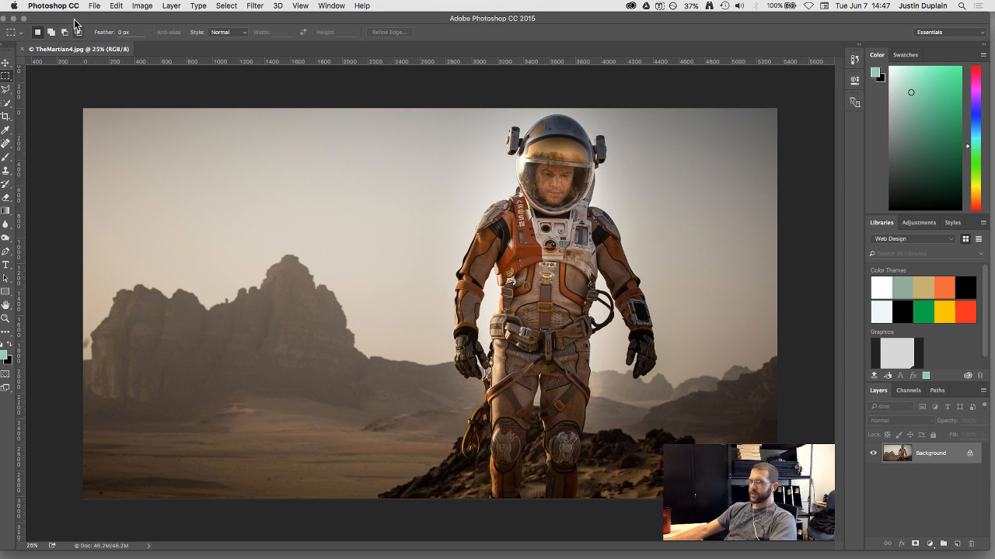
Minimize the Photoshop window and return to the project 2 folder in Finder
left_click_drag(55, 18, 60, 18)
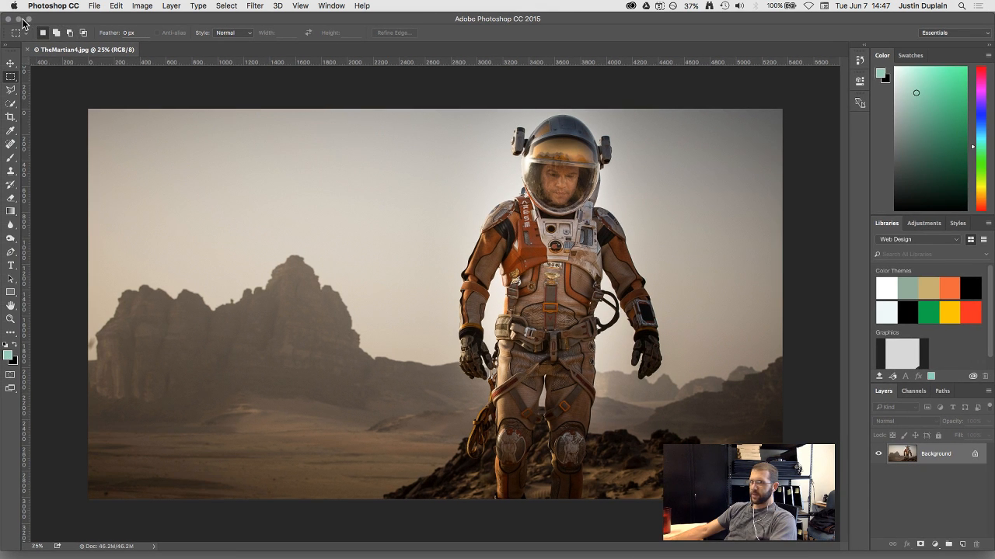
left_click(18, 18)
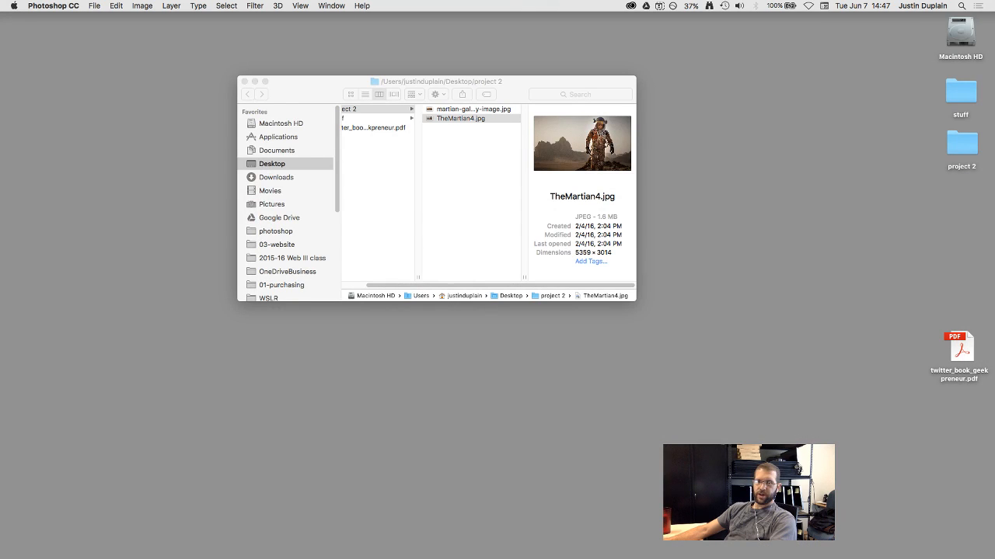
left_click(330, 82)
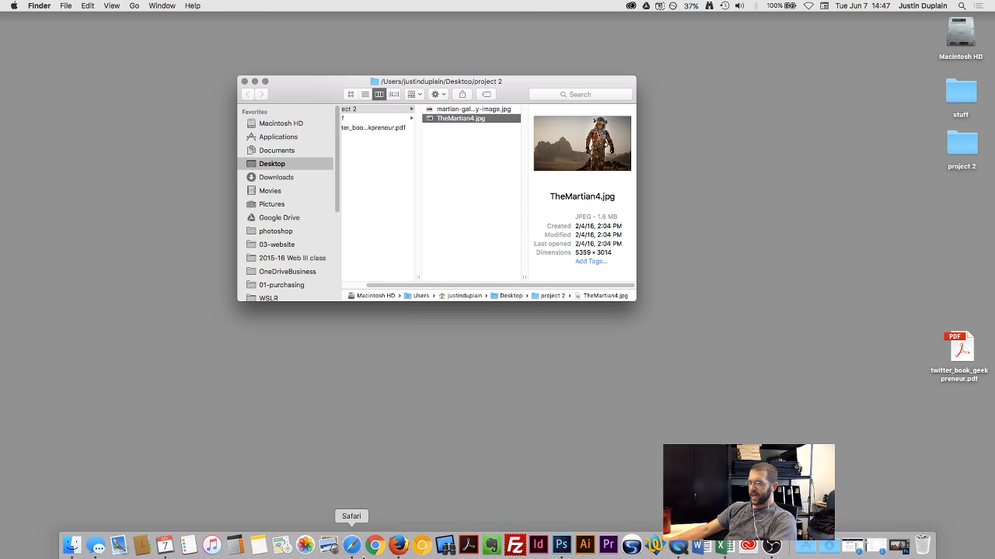
Switch to Safari and search the web for "calvin and hobbes" in a new tab
left_click(351, 548)
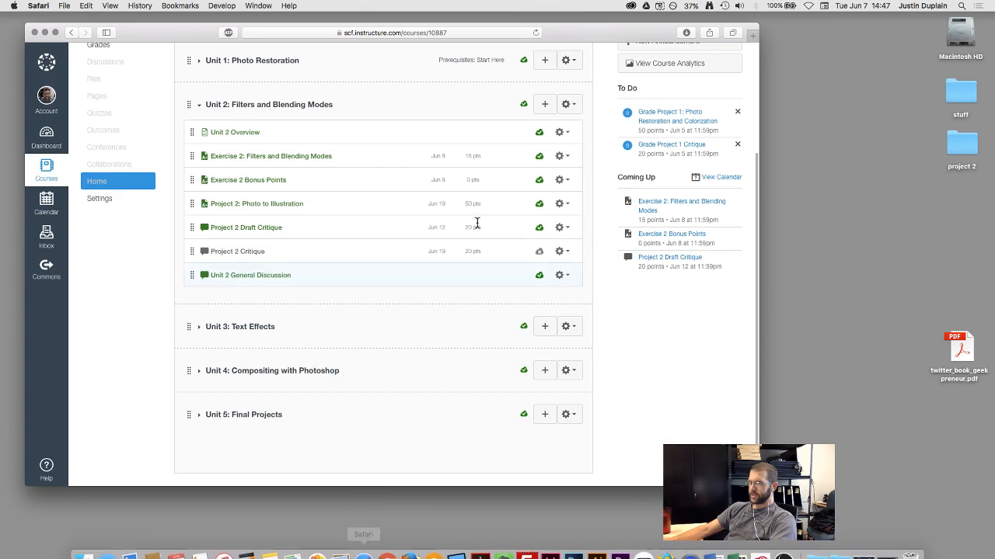
key("super+t")
left_click_drag(560, 26, 638, 49)
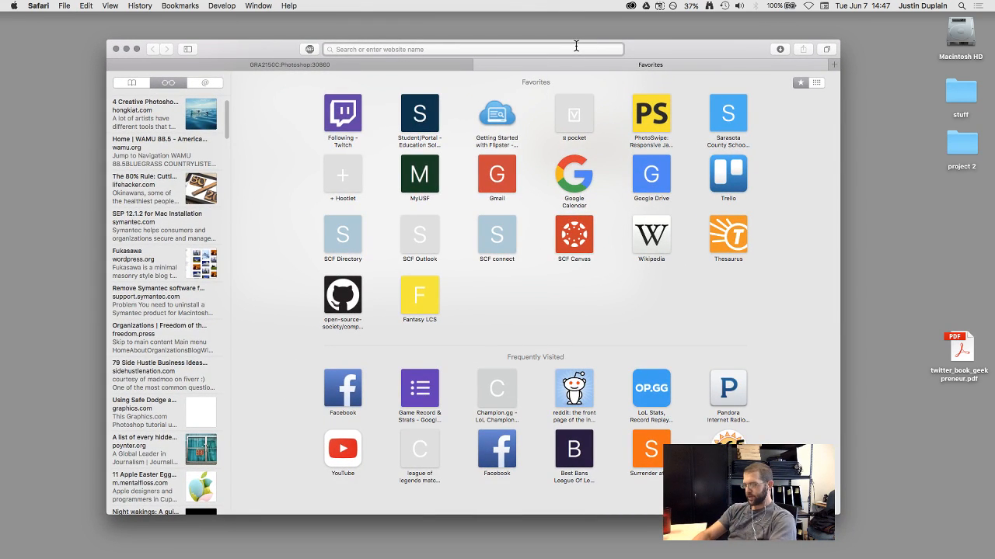
type("calvin and hob")
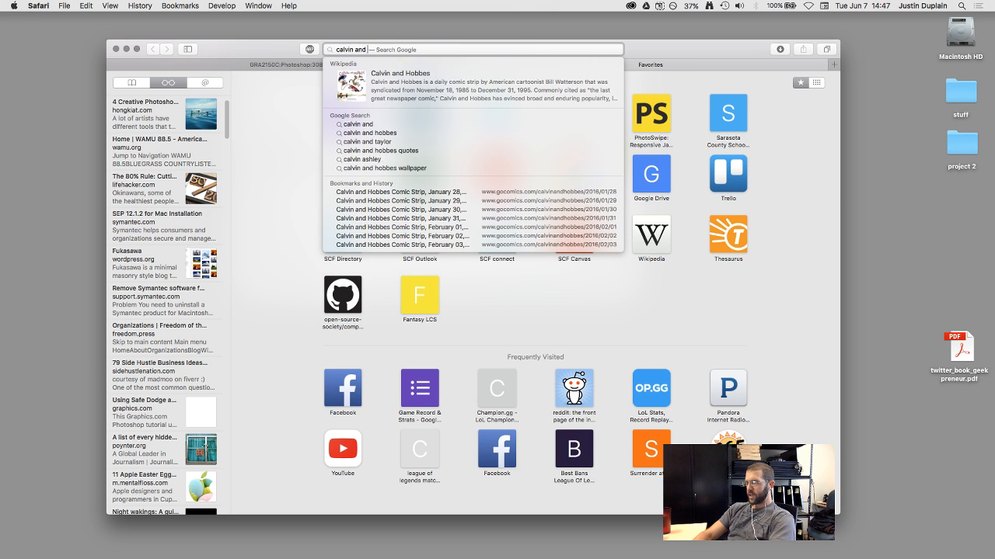
type("bes")
key("Return")
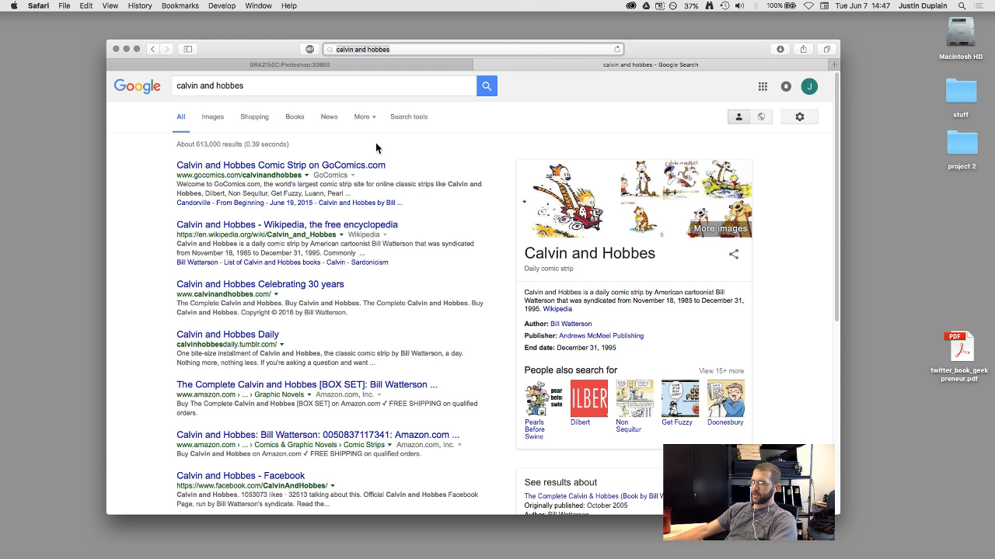
Open the Calvin and Hobbes image results and preview several related images to study the comic's drawing style
left_click(564, 205)
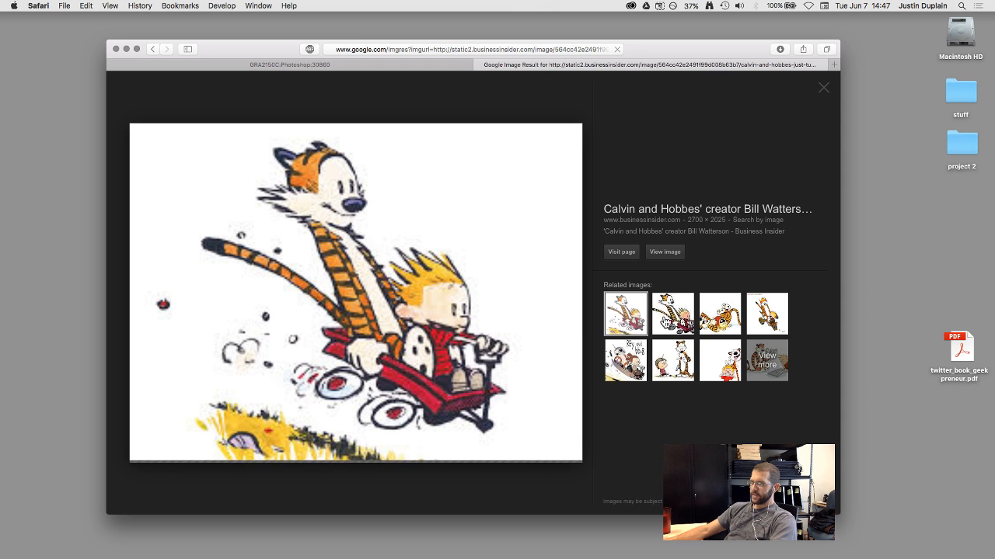
left_click(674, 316)
left_click(729, 321)
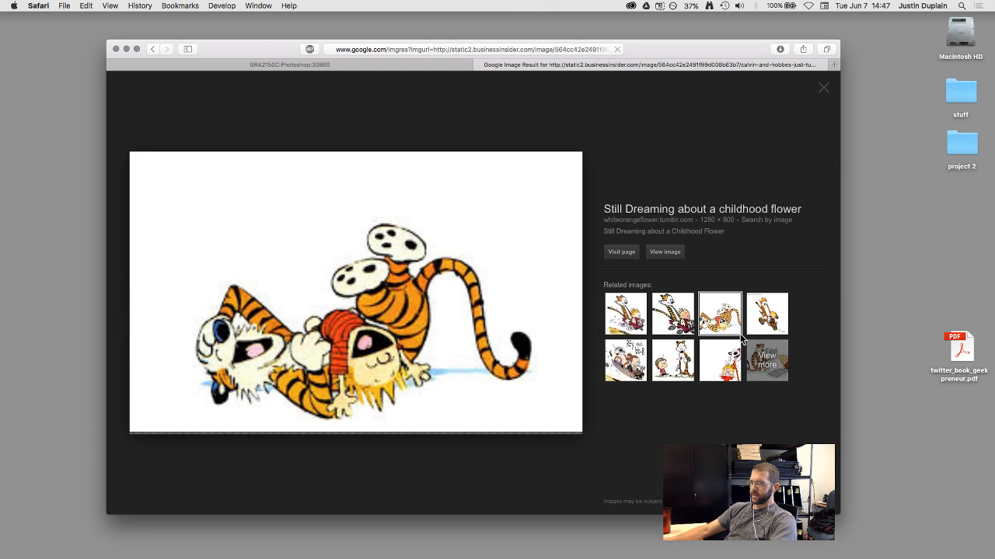
left_click(757, 326)
left_click(640, 374)
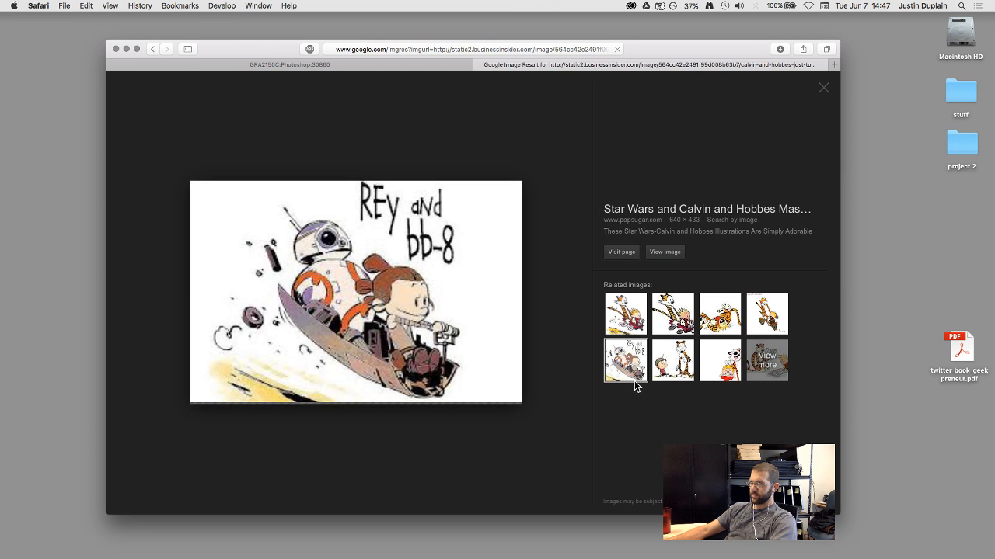
left_click(668, 367)
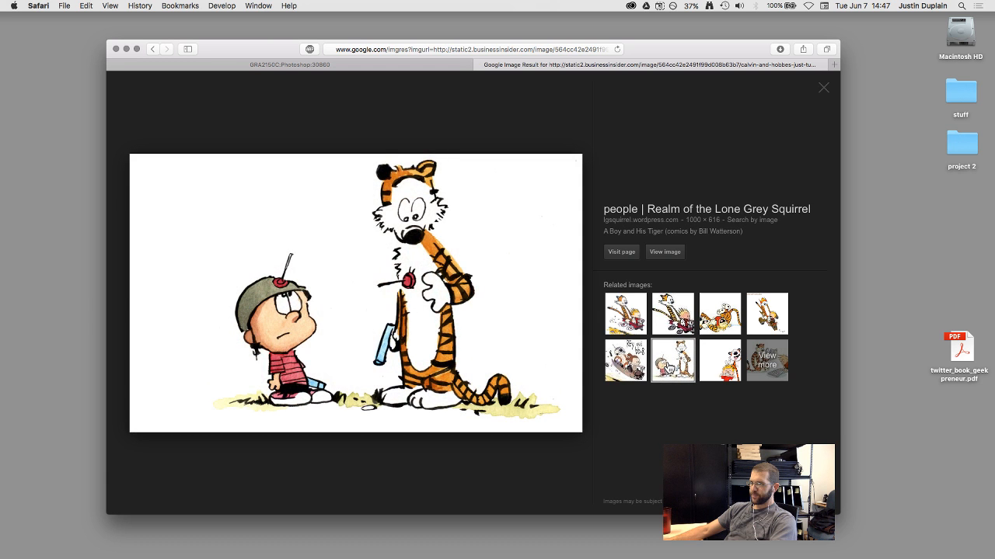
left_click(723, 368)
Show more related Calvin and Hobbes images and browse through the full results
left_click(765, 359)
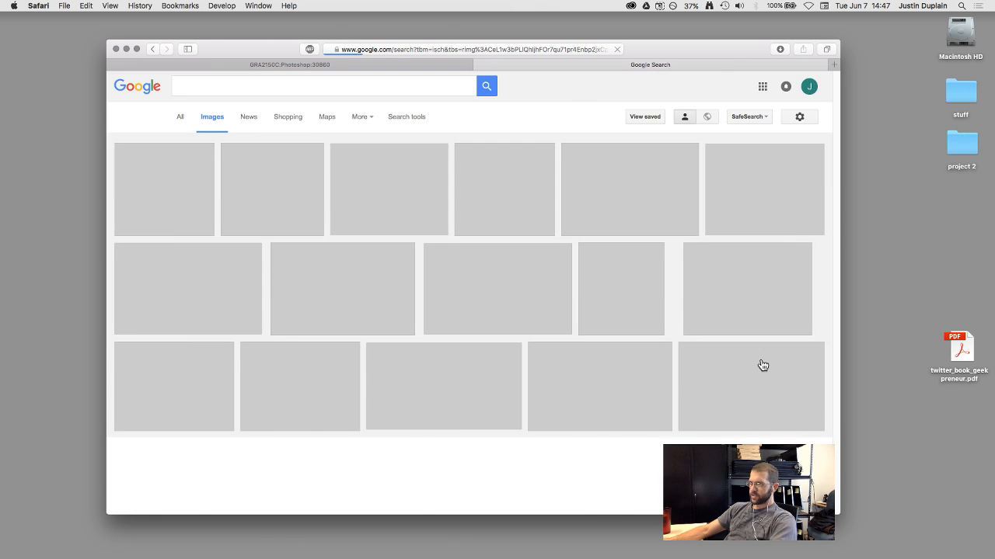
scroll(337, 176, "down", 10)
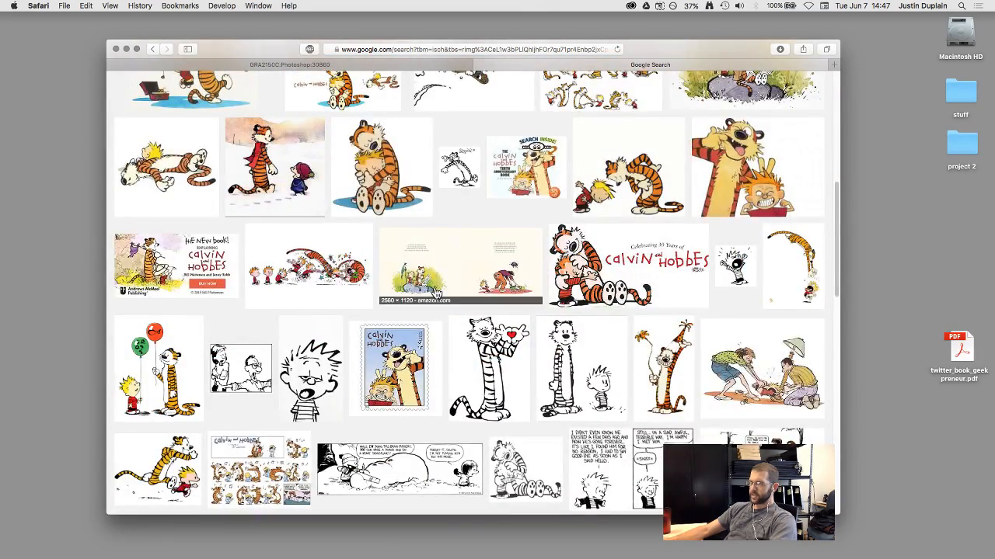
scroll(410, 350, "down", 2)
scroll(410, 350, "down", 7)
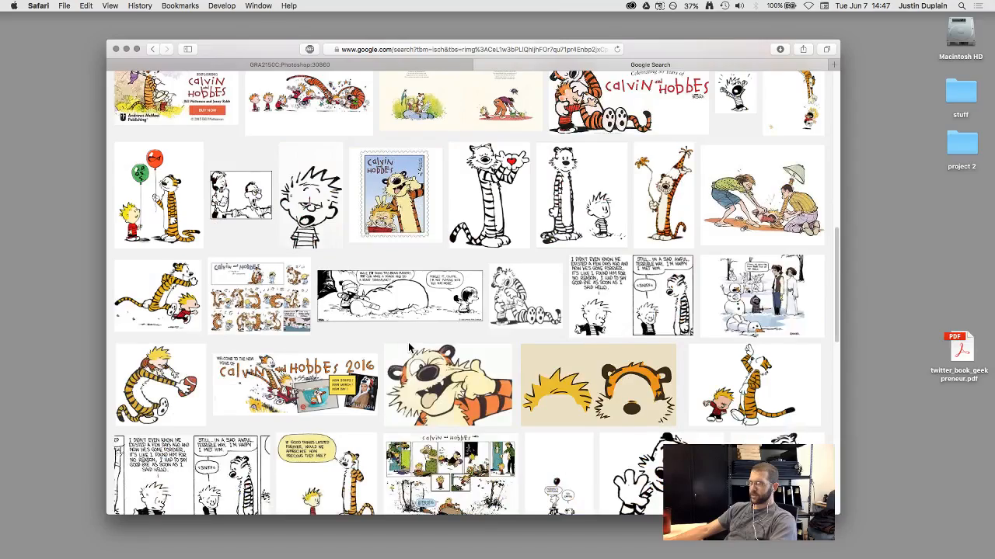
scroll(410, 349, "down", 3)
scroll(407, 349, "up", 20)
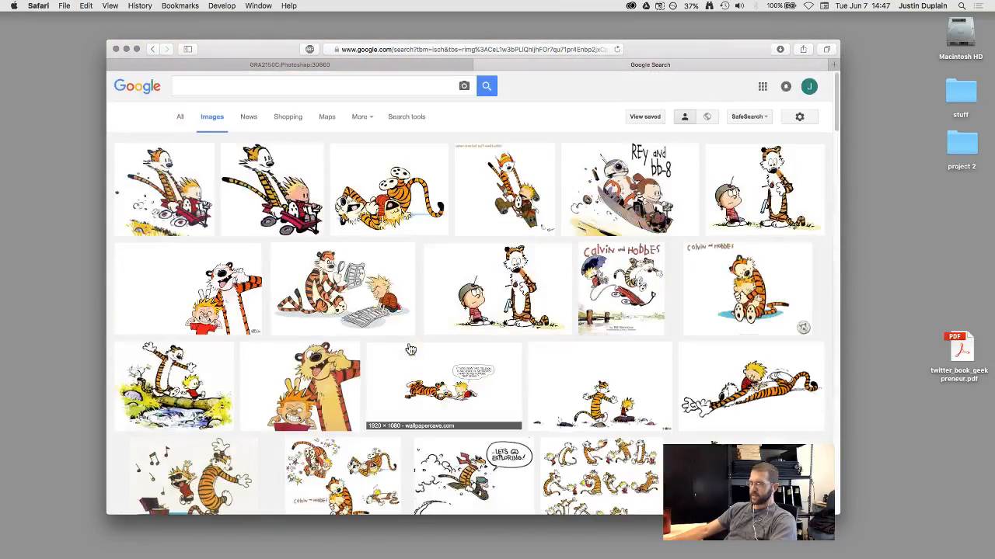
Search Google Images for "spaceman spiff"
left_click(251, 81)
type("sp")
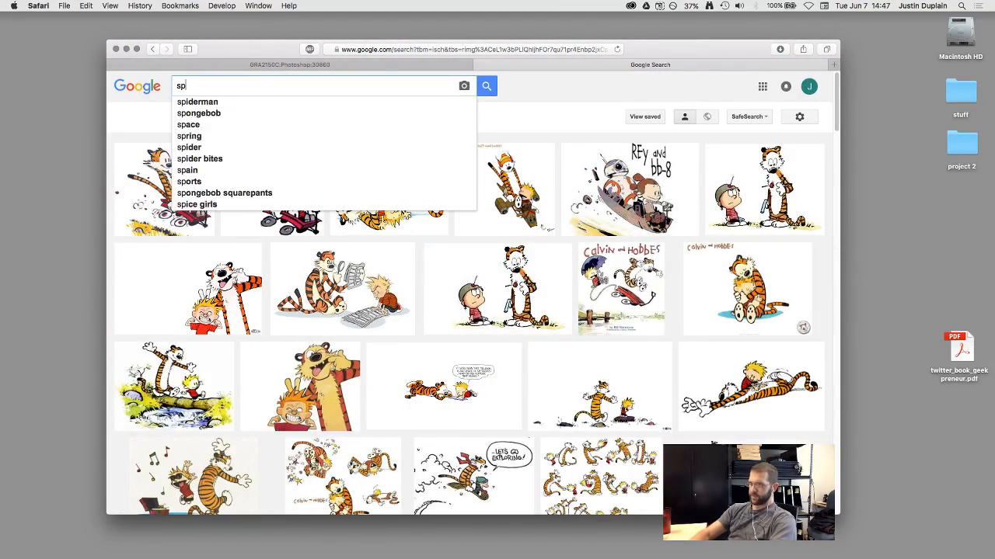
type("aceman spiff")
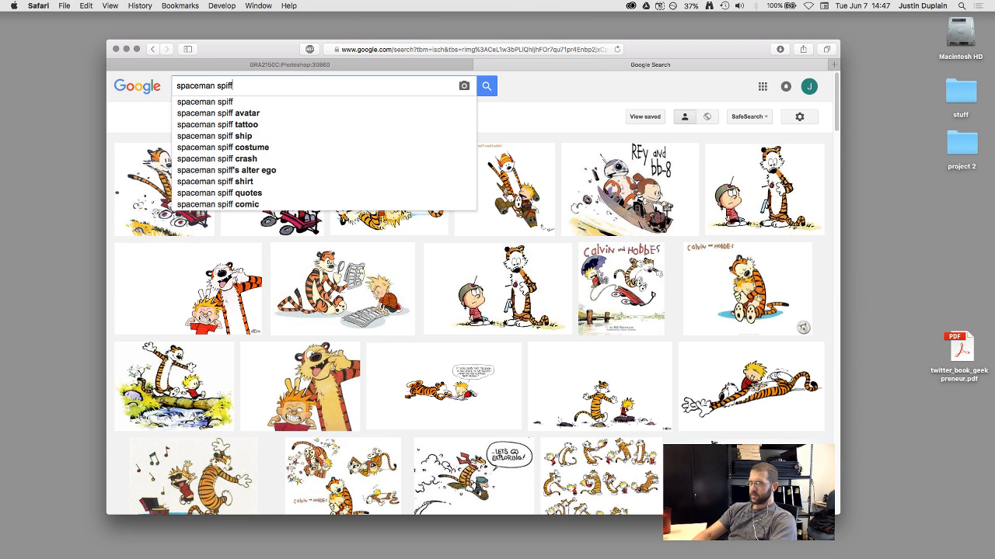
key("Return")
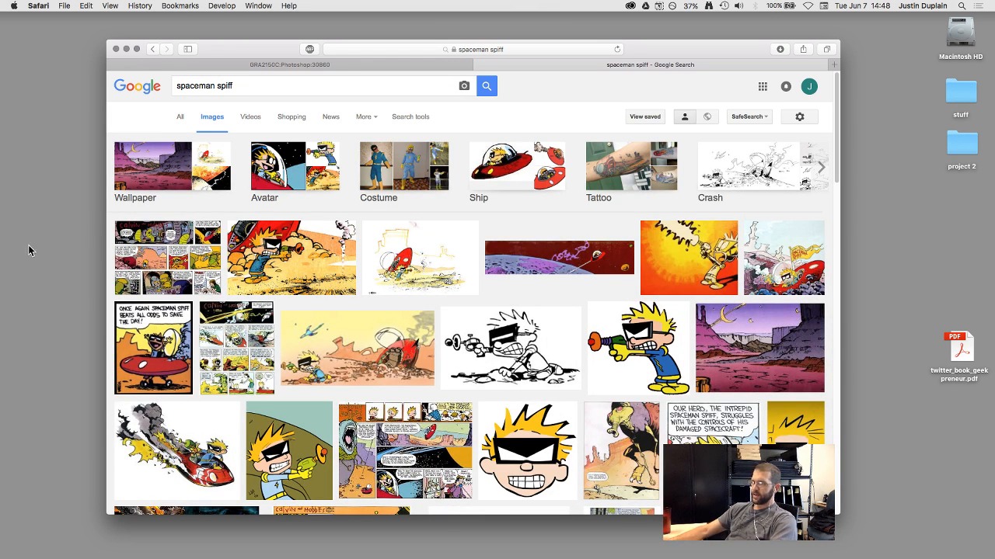
Preview the first Spaceman Spiff comic strip, close its wiki page, and open the image file on its own
left_click(159, 275)
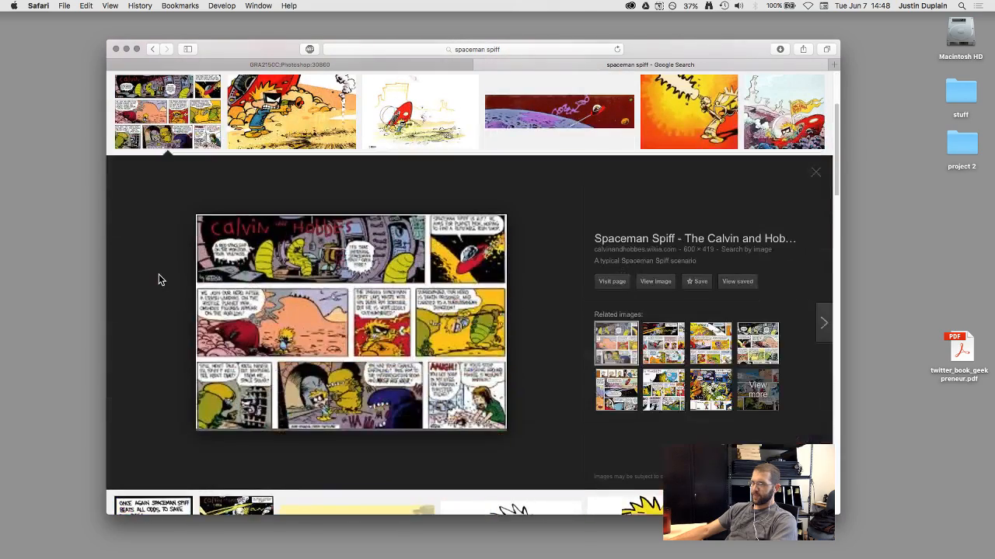
left_click(435, 290)
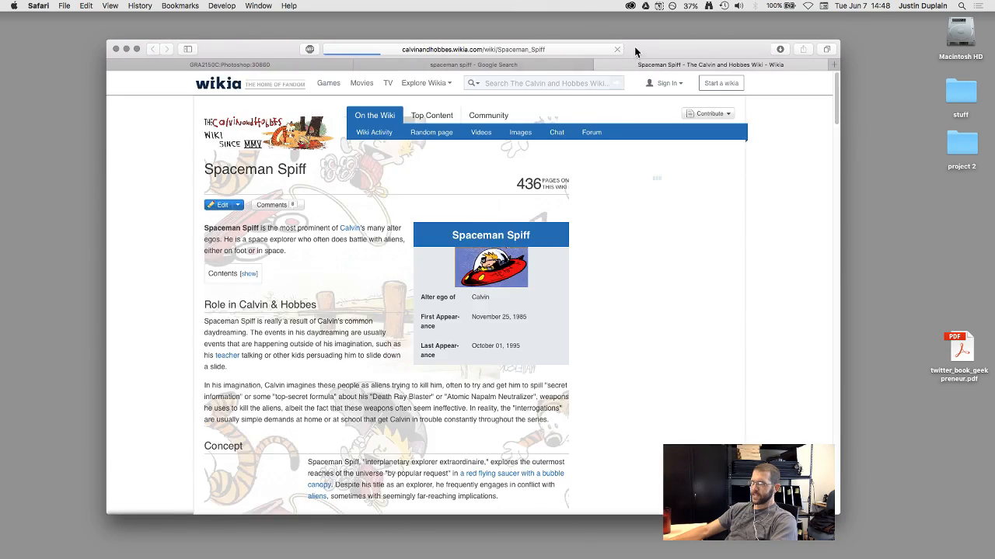
left_click_drag(634, 49, 629, 2)
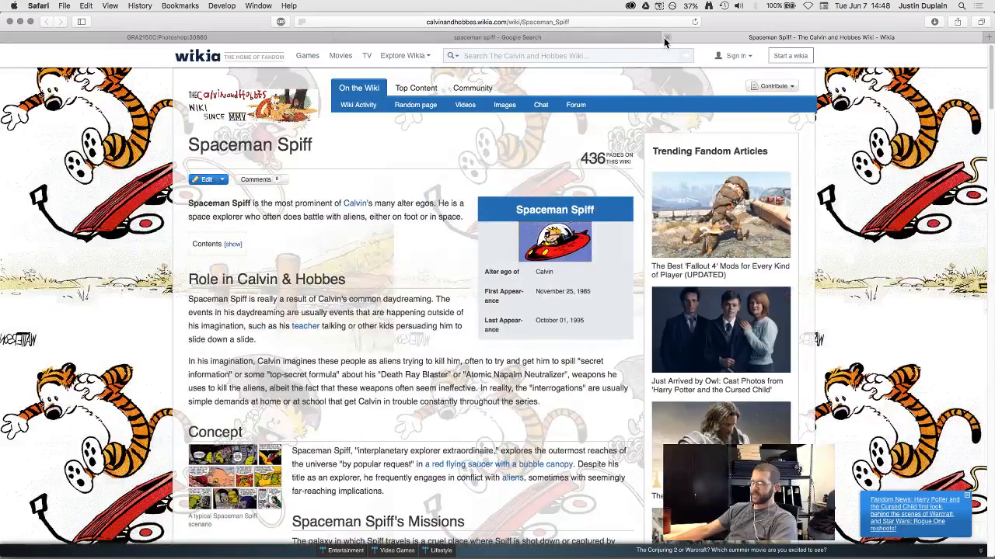
left_click(666, 38)
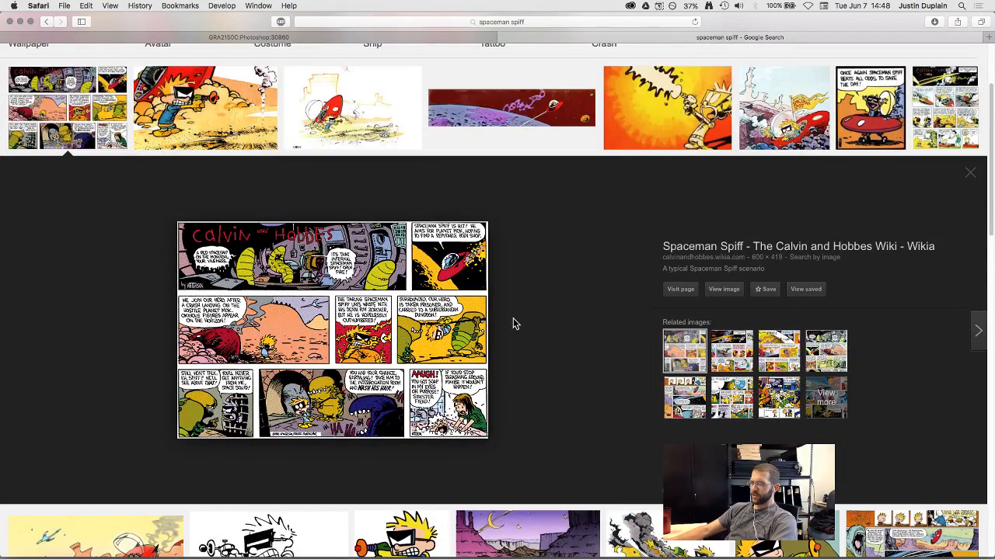
left_click(726, 294)
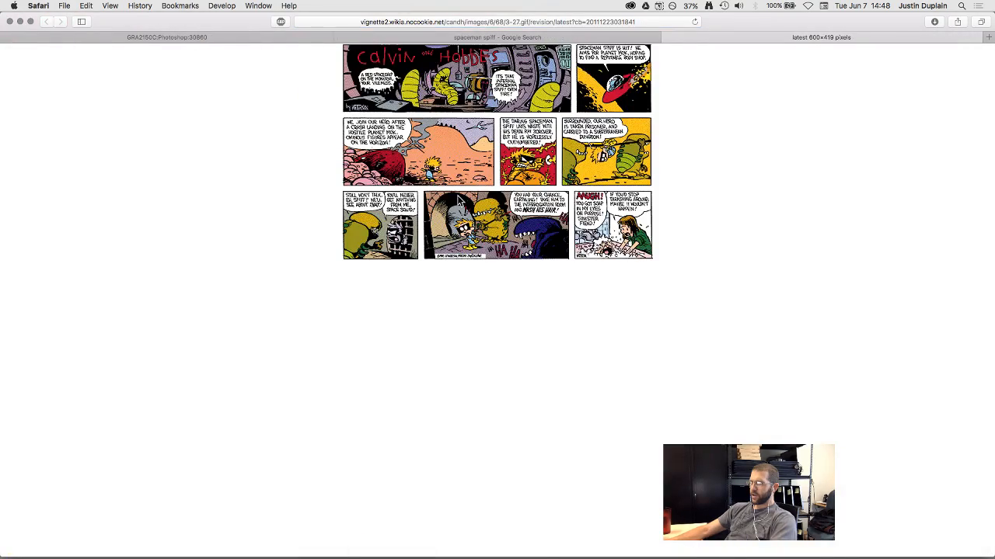
Enlarge the Spaceman Spiff comic strip to examine its line work and flat colours, and reduce it until the whole strip fits
key("super+plus")
key("super+plus")
key("super+plus")
key("super+plus")
key("super+plus")
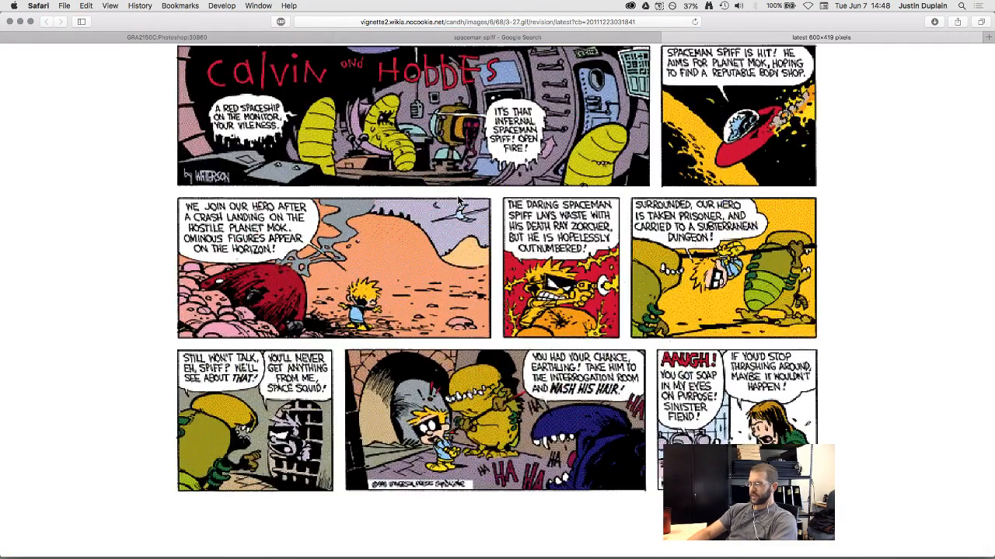
key("super+minus")
key("super+minus")
key("super+minus")
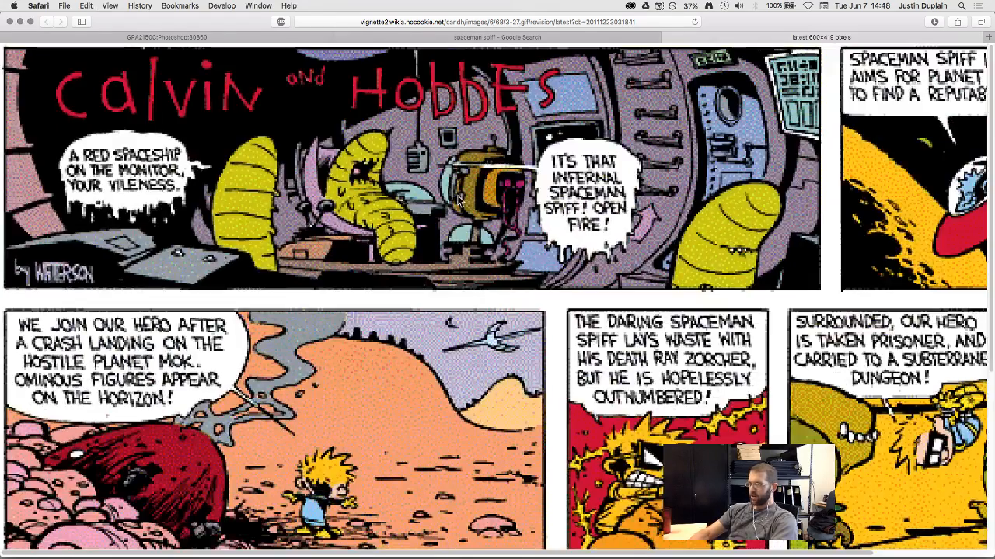
key("super+minus")
key("super+minus")
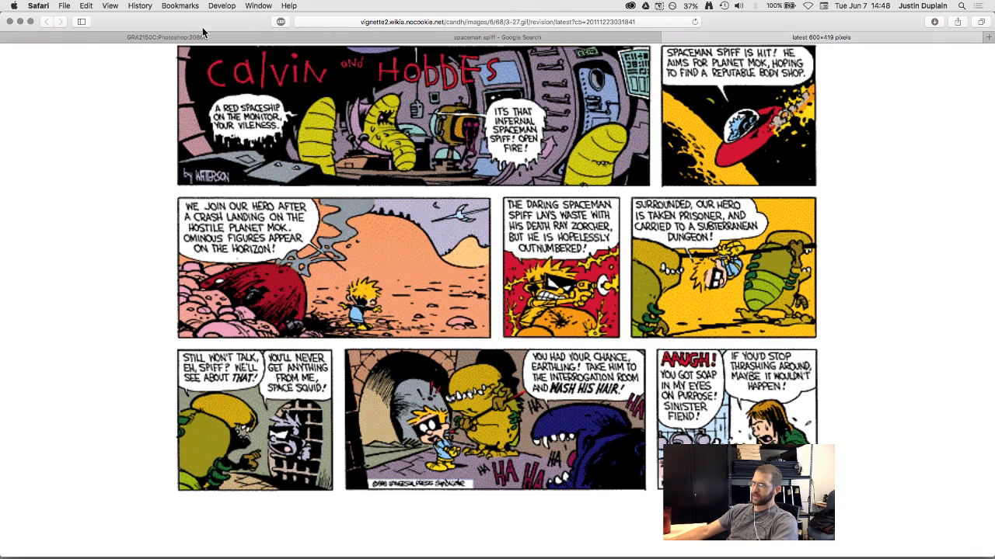
Close the standalone comic strip page and return to the Spaceman Spiff image results
left_click(592, 37)
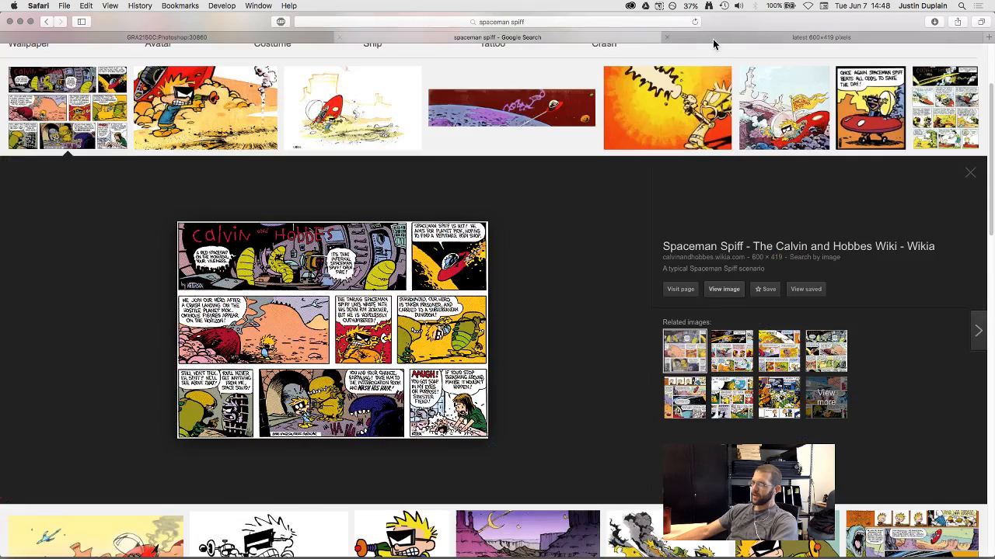
left_click(708, 39)
left_click(667, 38)
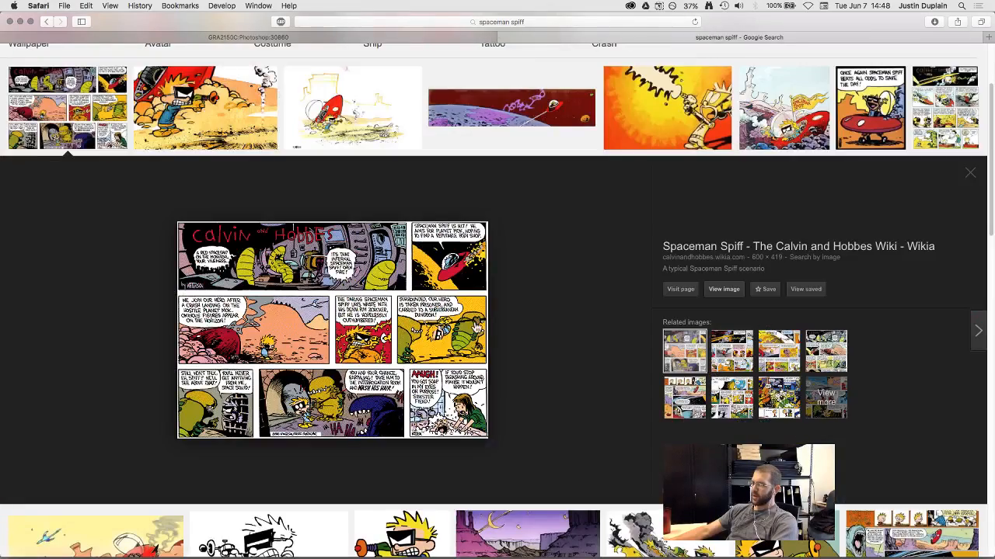
left_click(309, 38)
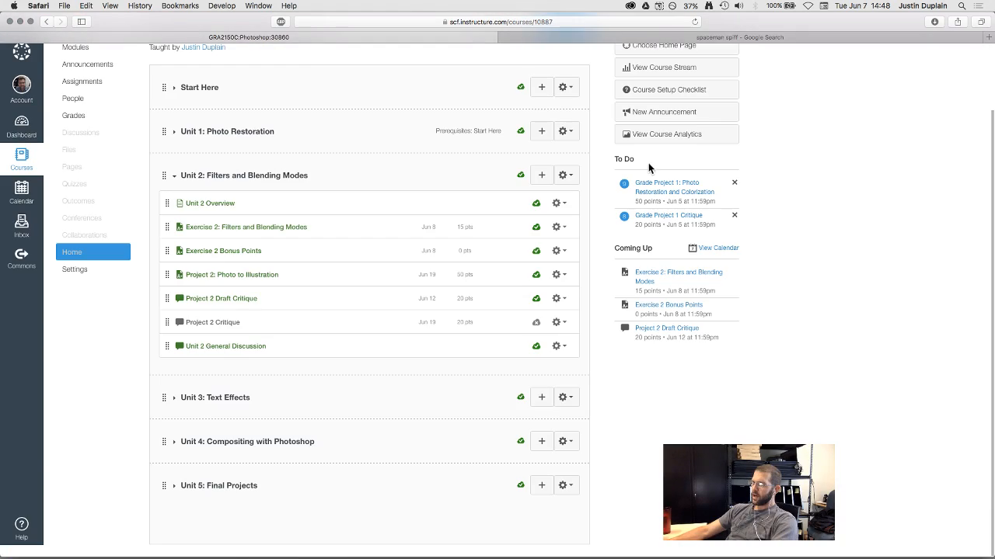
left_click(675, 36)
Uncover the astronaut photo TheMartian4.jpg behind the browser for comparison, and bring the image results back to the front
left_click_drag(728, 27, 800, 342)
left_click(598, 133)
double_click(475, 121)
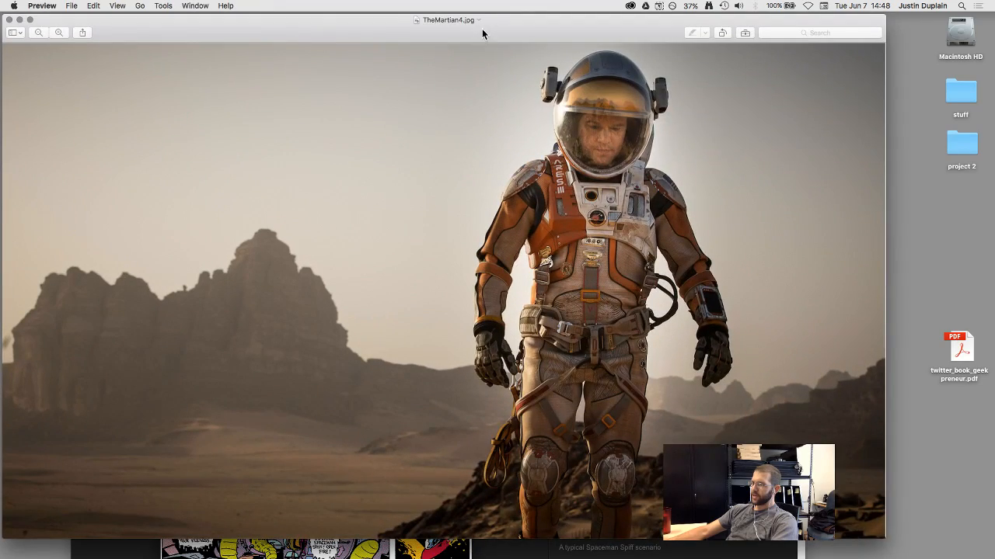
left_click_drag(482, 33, 537, 30)
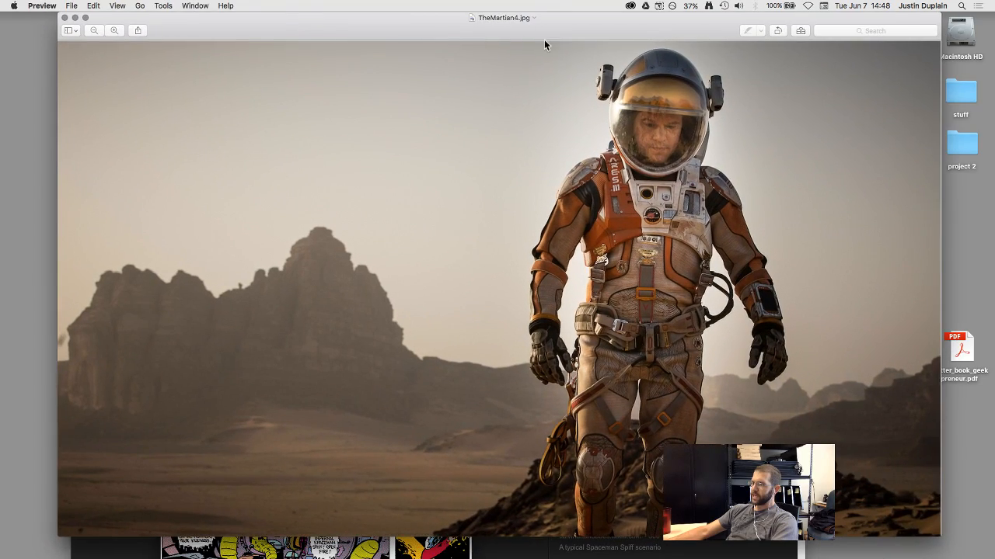
left_click(525, 549)
left_click_drag(652, 341, 674, 5)
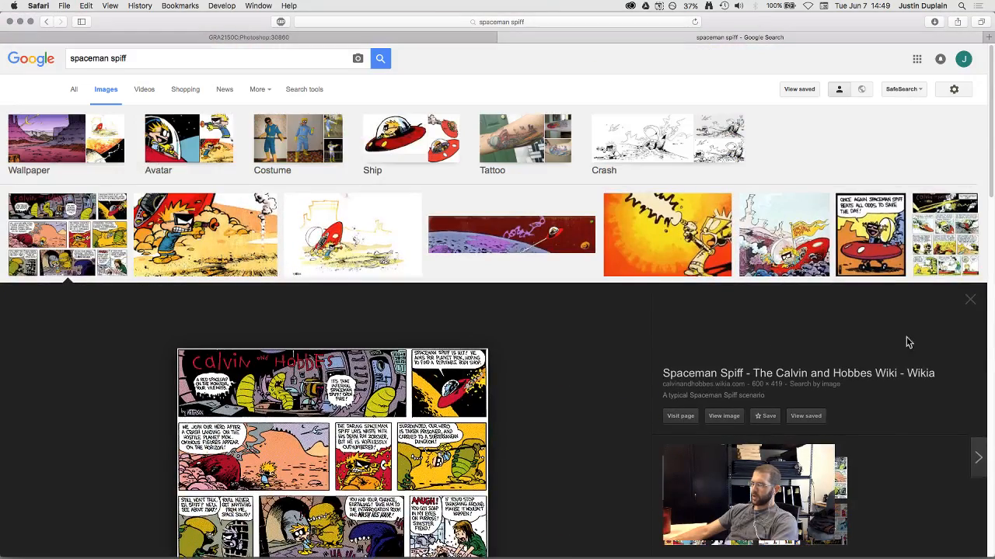
Close the comic strip preview and preview the purple desert wallpaper along with its related desert images
left_click(975, 305)
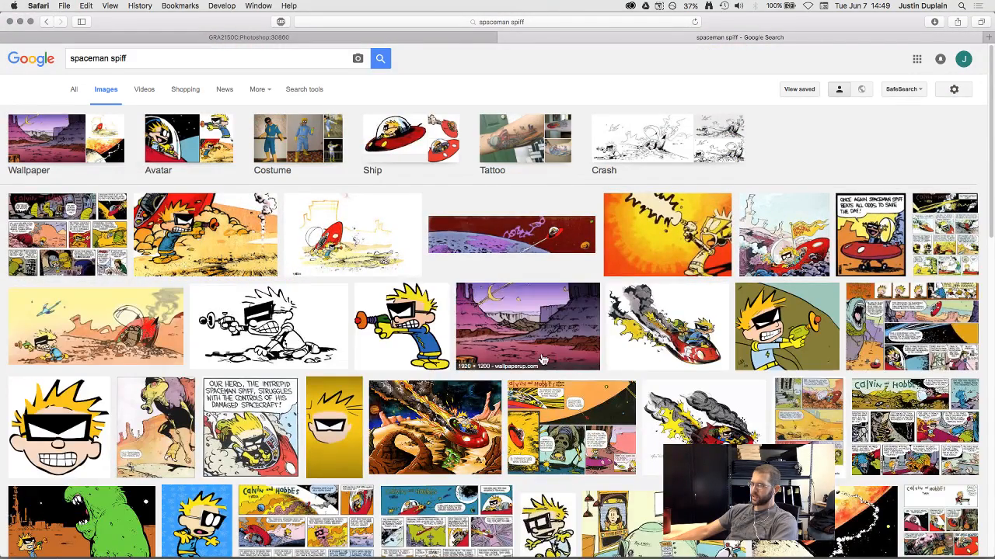
left_click(529, 325)
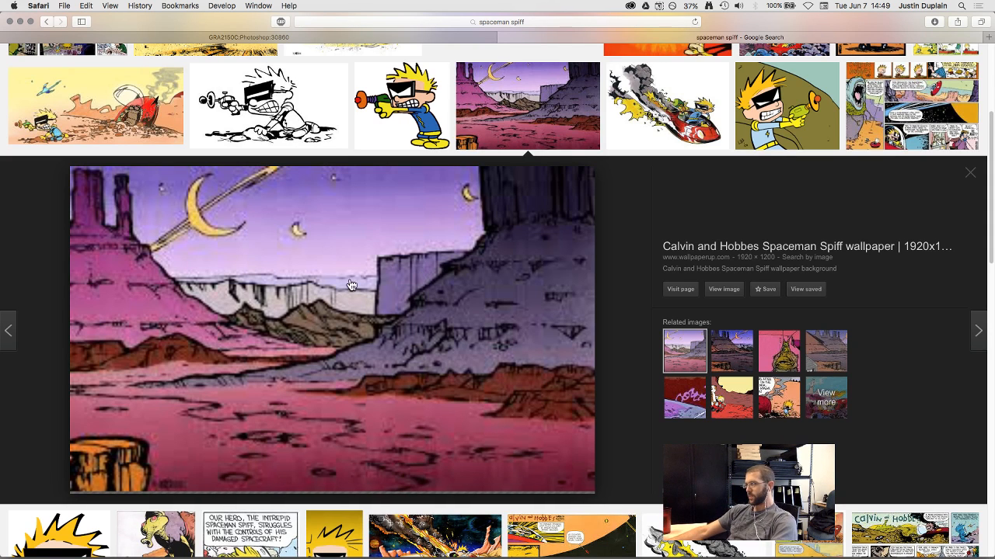
mouse_move(726, 359)
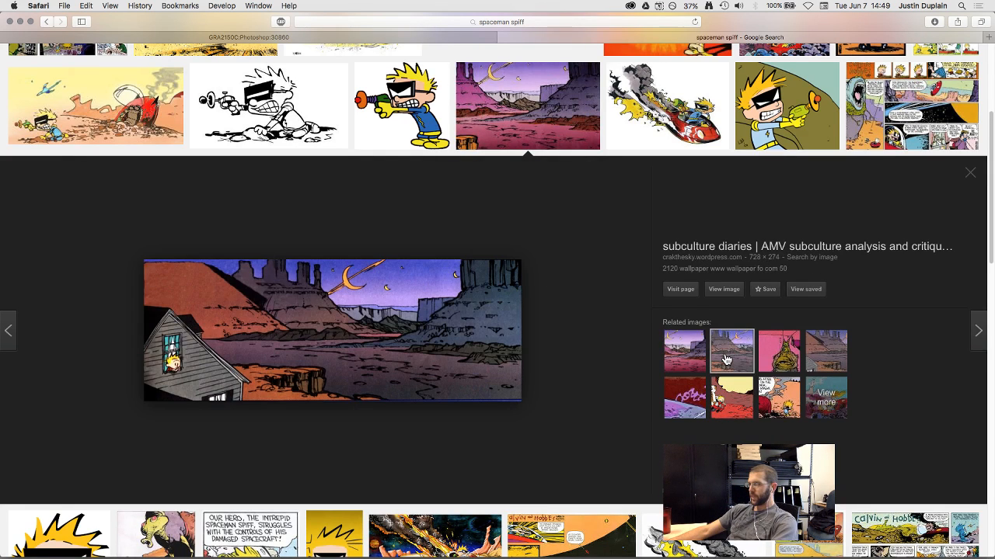
left_click(778, 363)
left_click(696, 362)
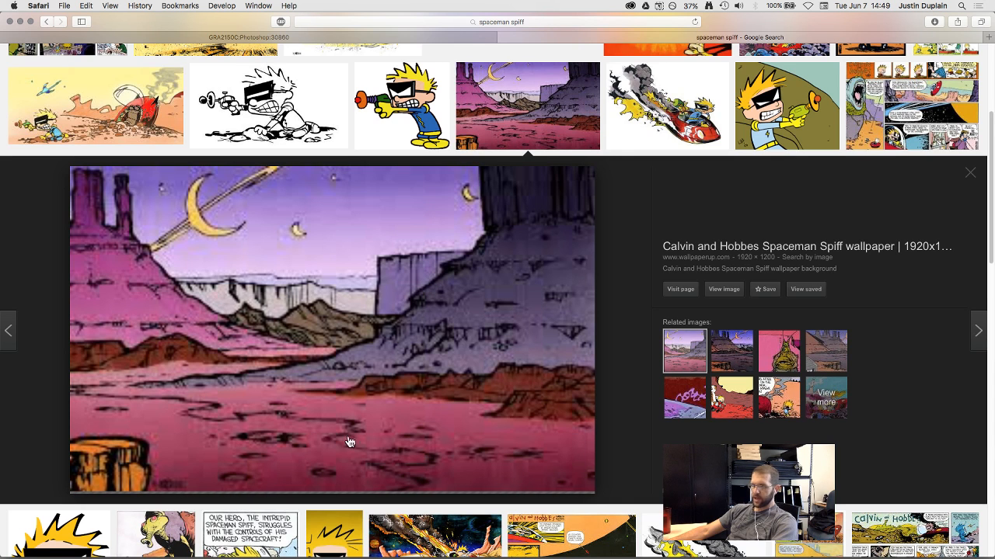
left_click(829, 351)
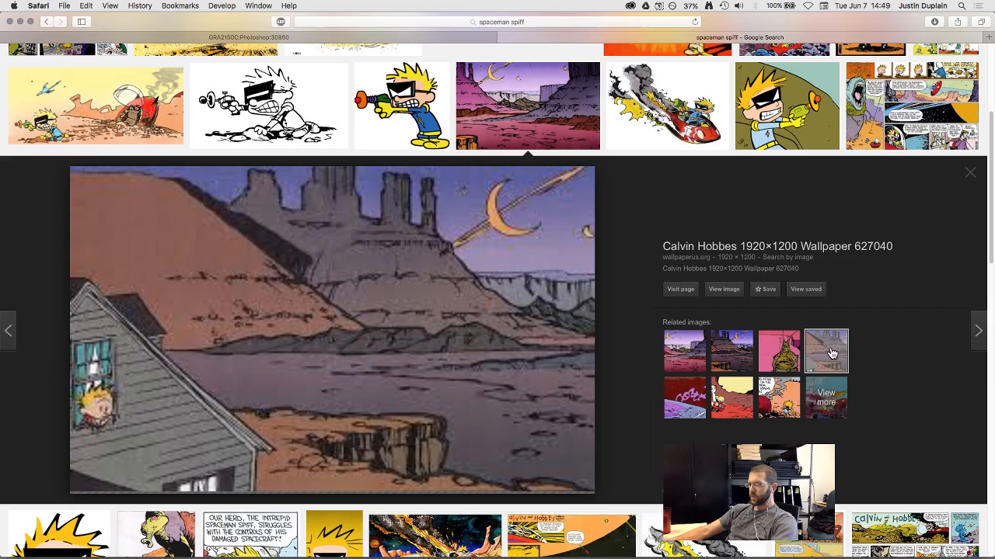
Browse more images related to the desert wallpaper, preview the alien-in-the-desert scene, and show more images related to it
left_click(824, 398)
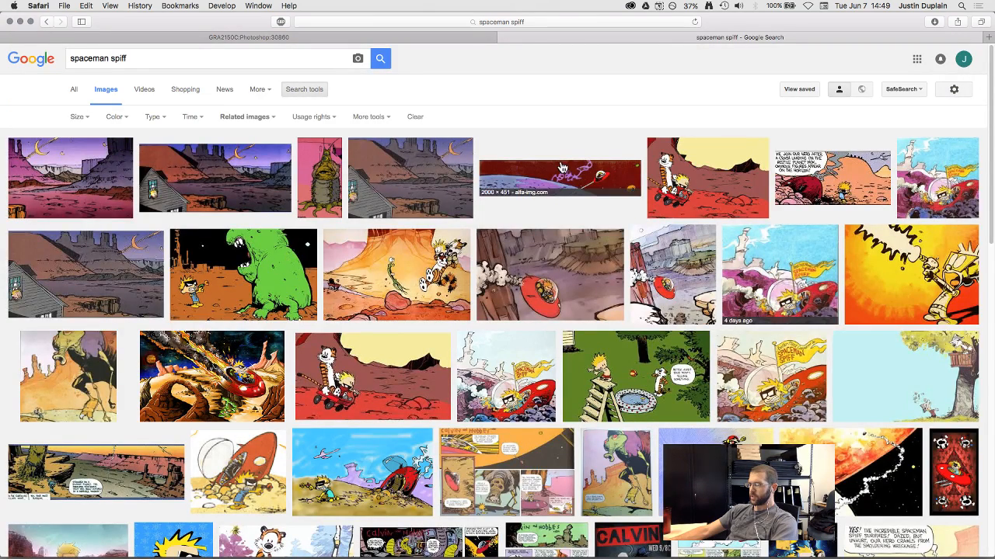
scroll(624, 180, "down", 3)
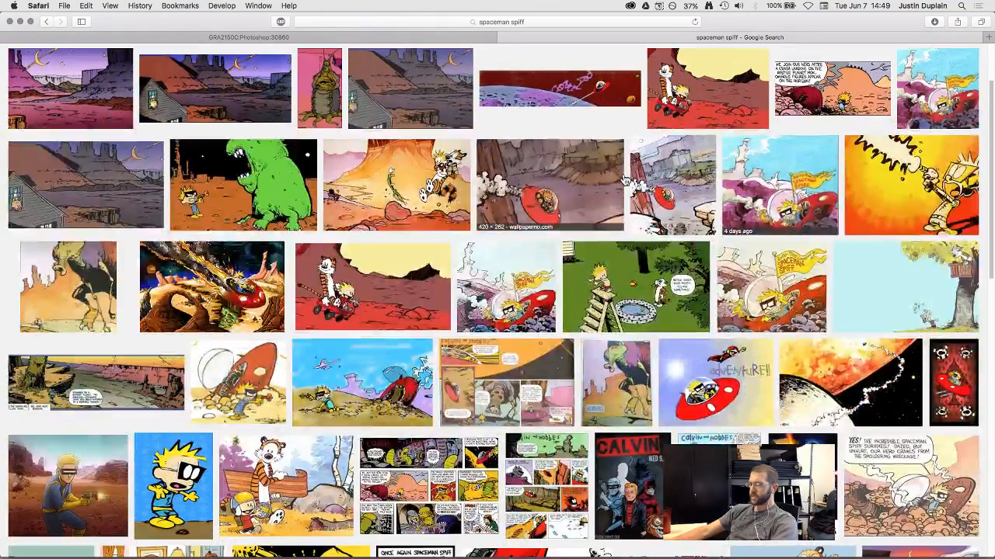
left_click(59, 299)
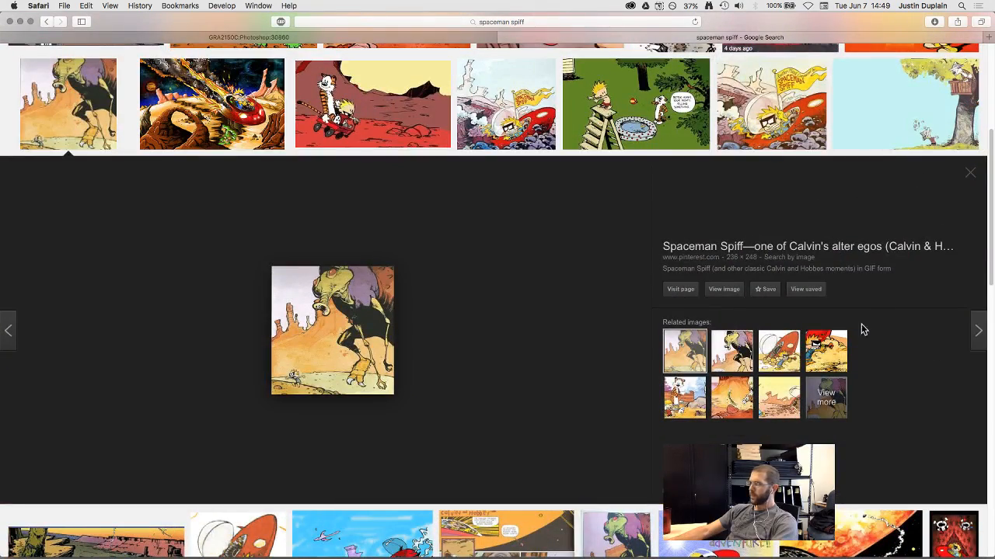
left_click(830, 399)
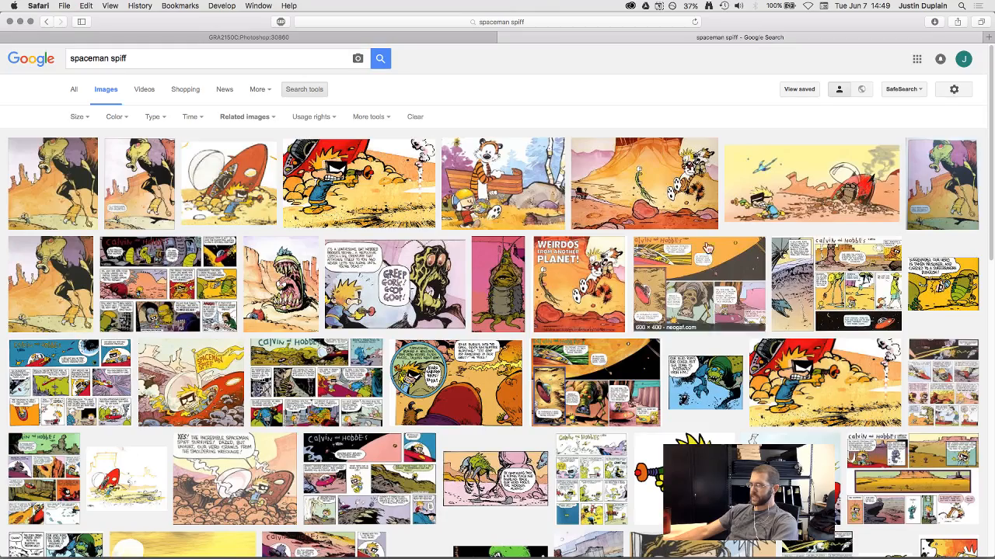
Preview the large Spaceman Spiff and alien page and compare it with the neighbouring results
left_click(944, 182)
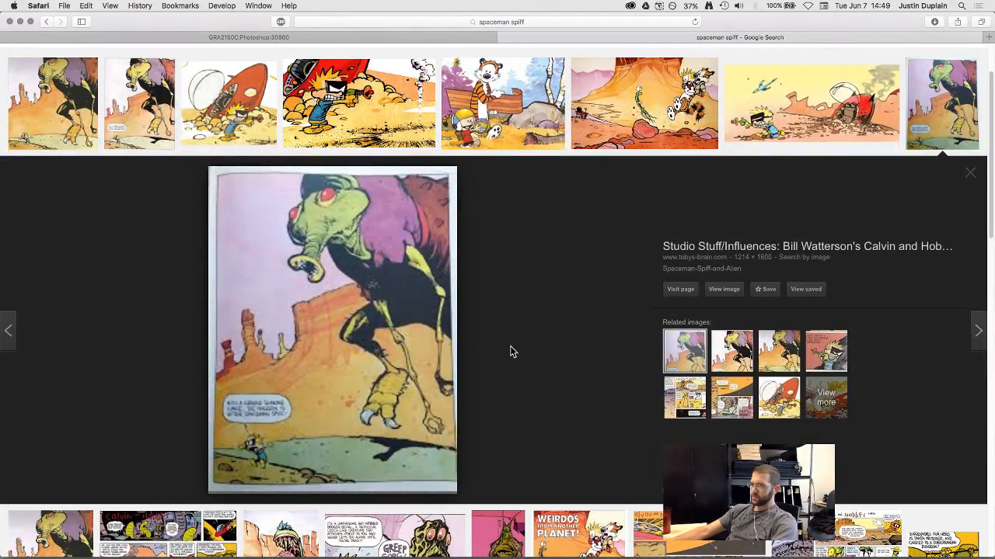
key("Right")
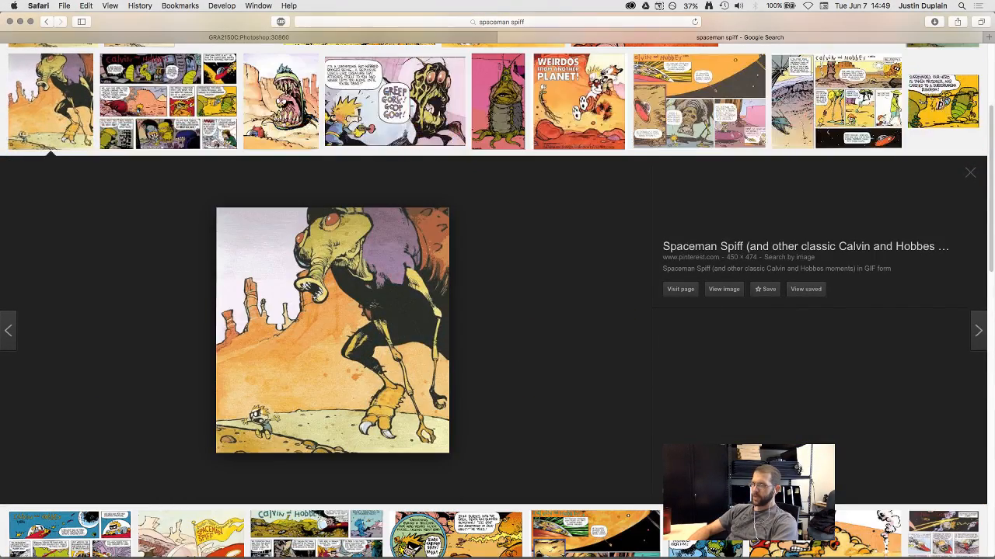
key("Right")
key("Left")
key("Right")
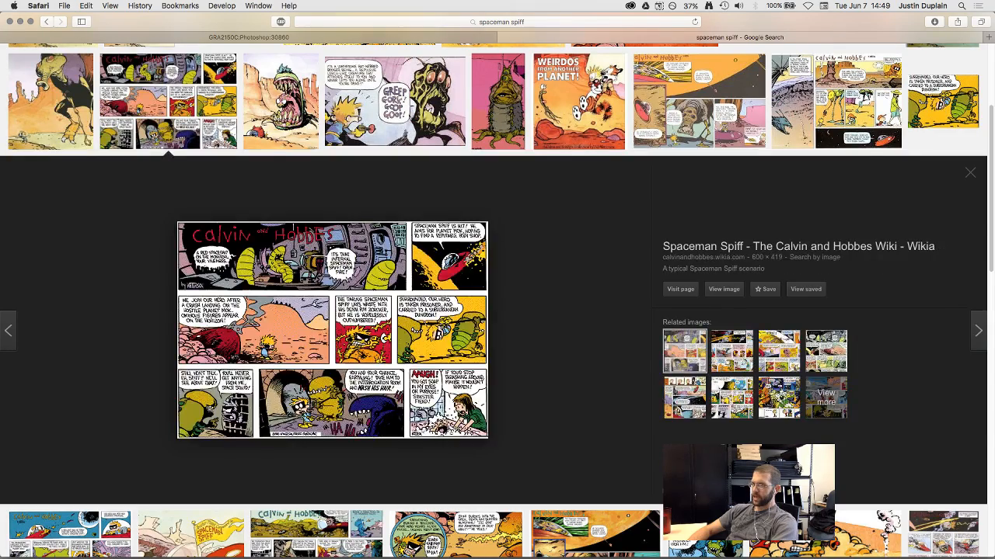
key("Left")
Return to the related image results and preview the panel of Spaceman Spiff crawling from his smoldering wreckage
left_click_drag(724, 36, 866, 2)
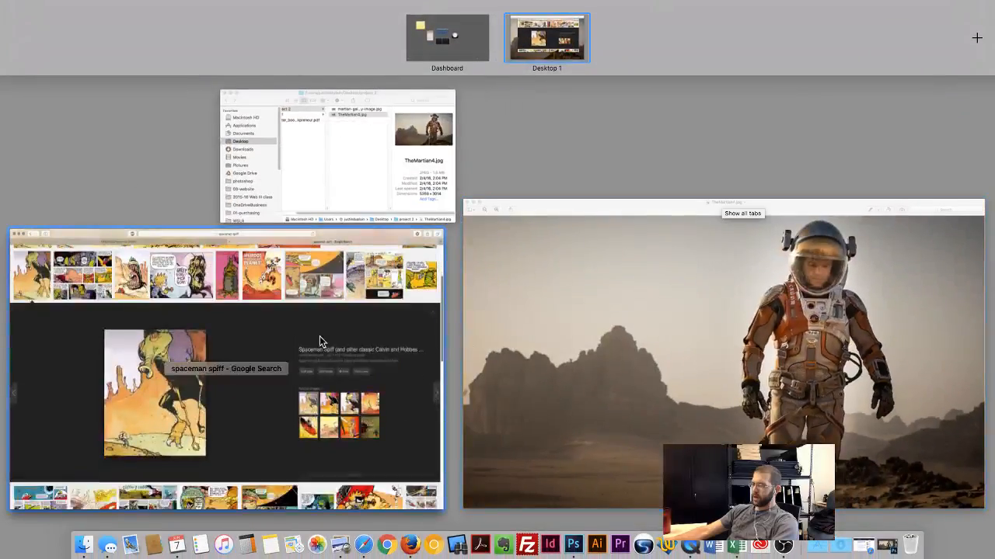
left_click(320, 338)
left_click(78, 123)
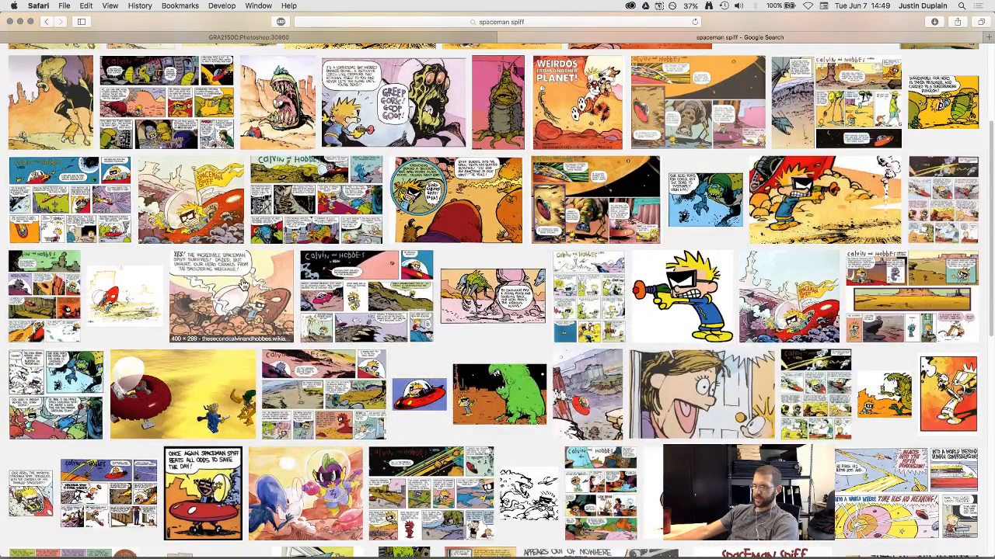
left_click(264, 302)
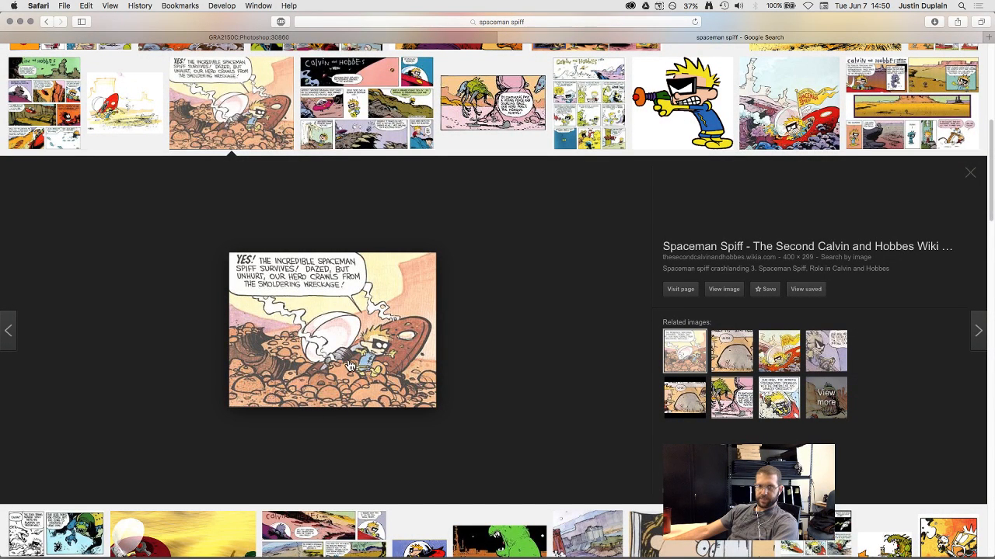
Move the browser aside and open martian-gallery11-gallery-image.jpg from the project 2 folder on the desktop
left_click_drag(793, 19, 702, 553)
left_click_drag(683, 19, 601, 40)
double_click(971, 150)
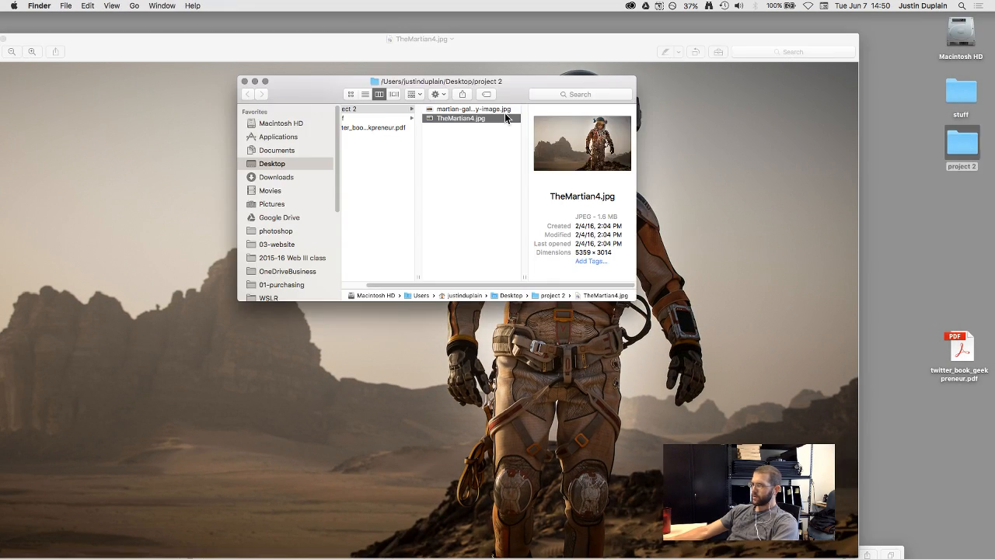
left_click(466, 109)
double_click(451, 109)
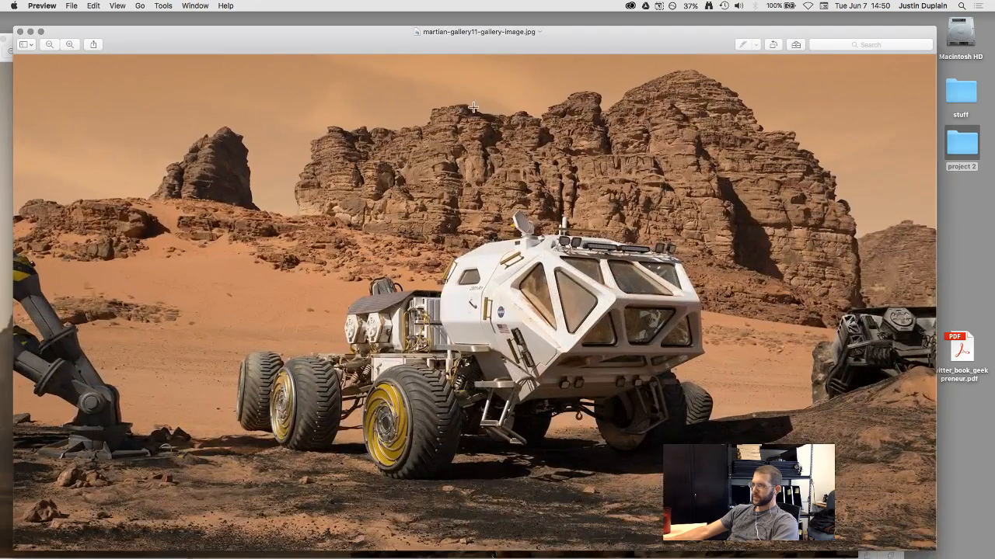
Reposition the rover photo window to expose TheMartian4.jpg, and bring the astronaut photo to the front
left_click_drag(453, 50, 579, 338)
left_click_drag(507, 44, 479, 23)
left_click_drag(882, 340, 812, 76)
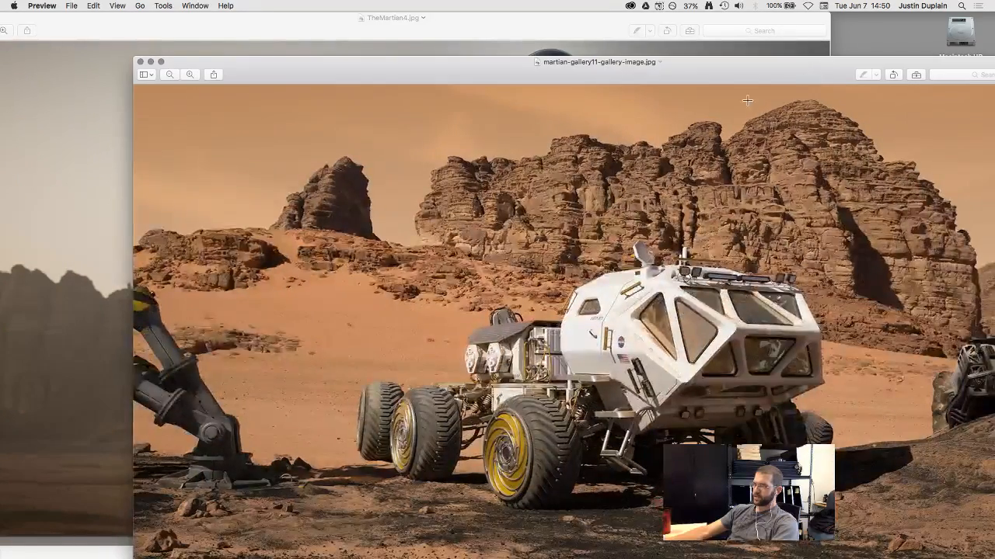
left_click(459, 30)
Restore the minimized Photoshop window containing TheMartian4.jpg, and minimize the Hongkiat article window again after opening it
mouse_move(604, 552)
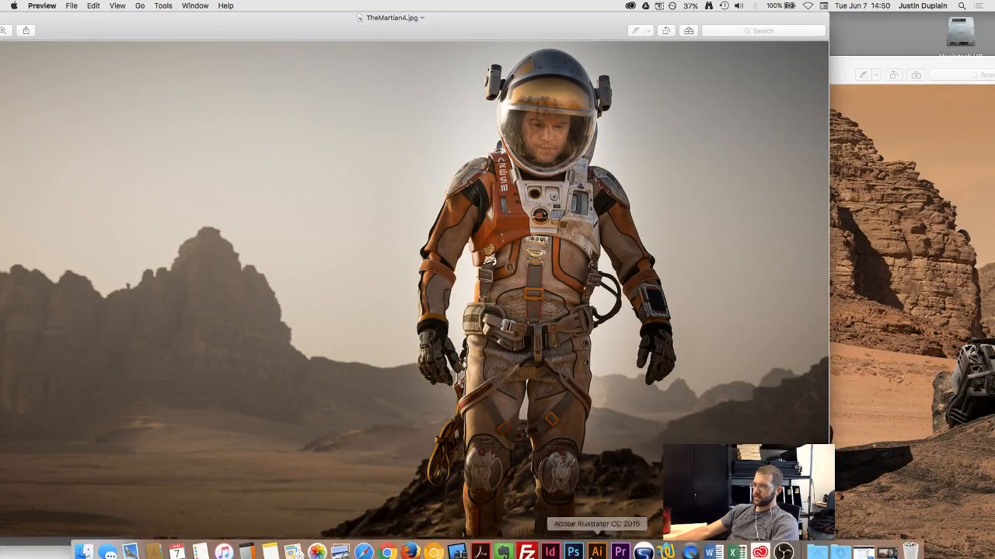
left_click(411, 545)
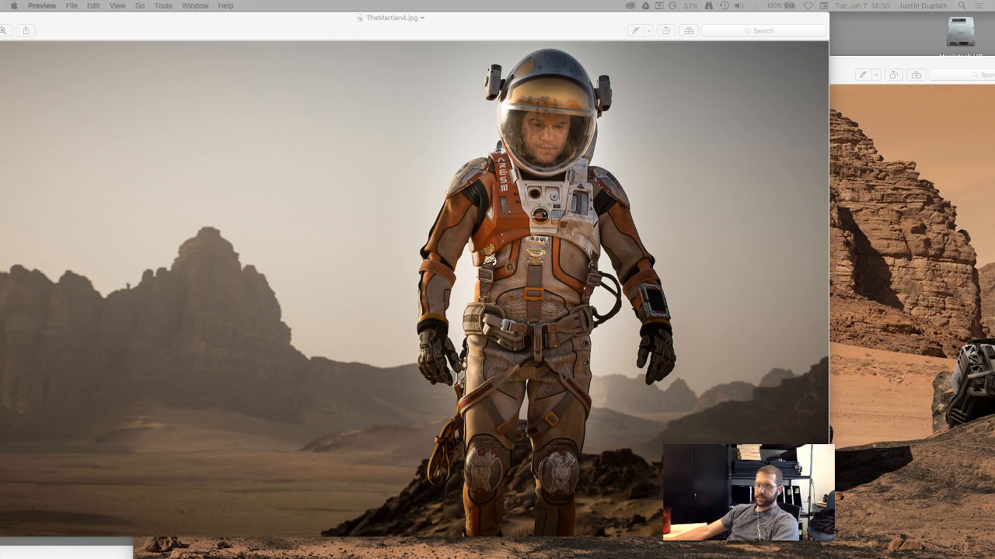
mouse_move(433, 547)
left_click(363, 545)
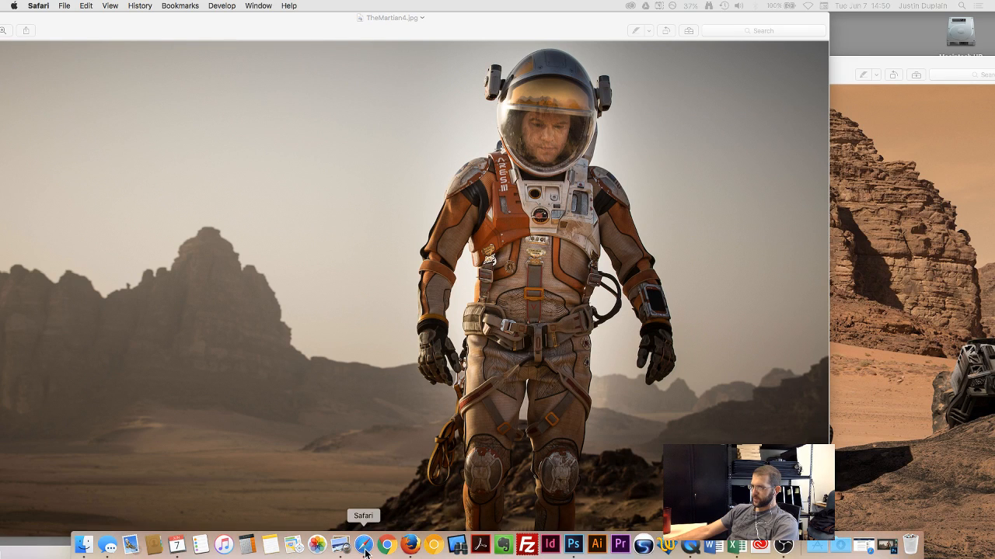
left_click(872, 547)
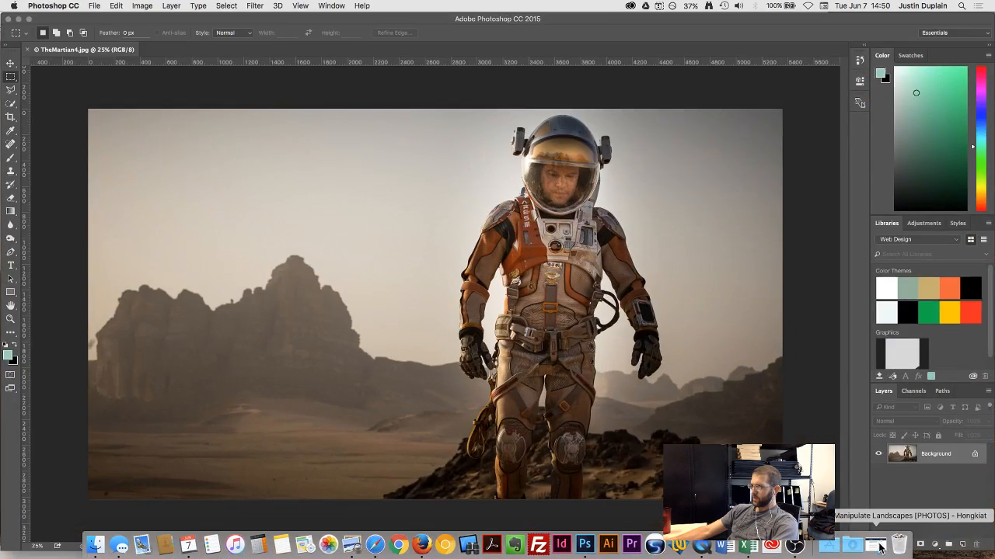
left_click(875, 546)
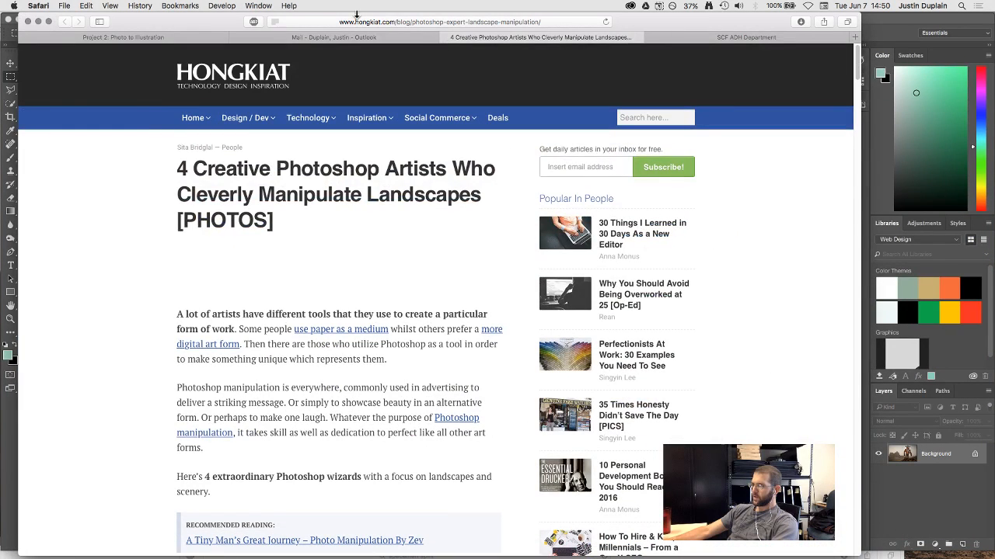
left_click(37, 22)
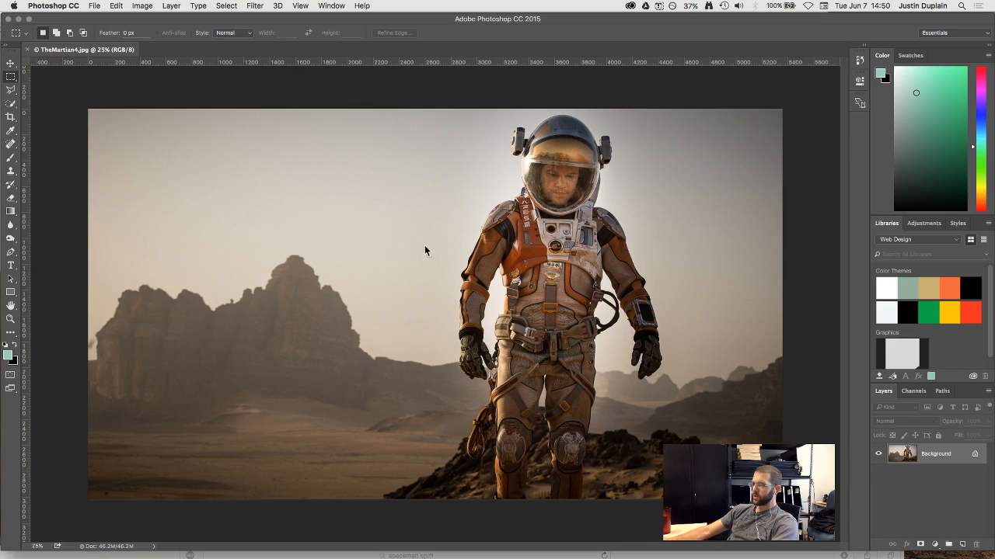
Lower the Photoshop window to uncover the Preview photos, and close the Preview copy of TheMartian4.jpg
left_click_drag(371, 24, 388, 298)
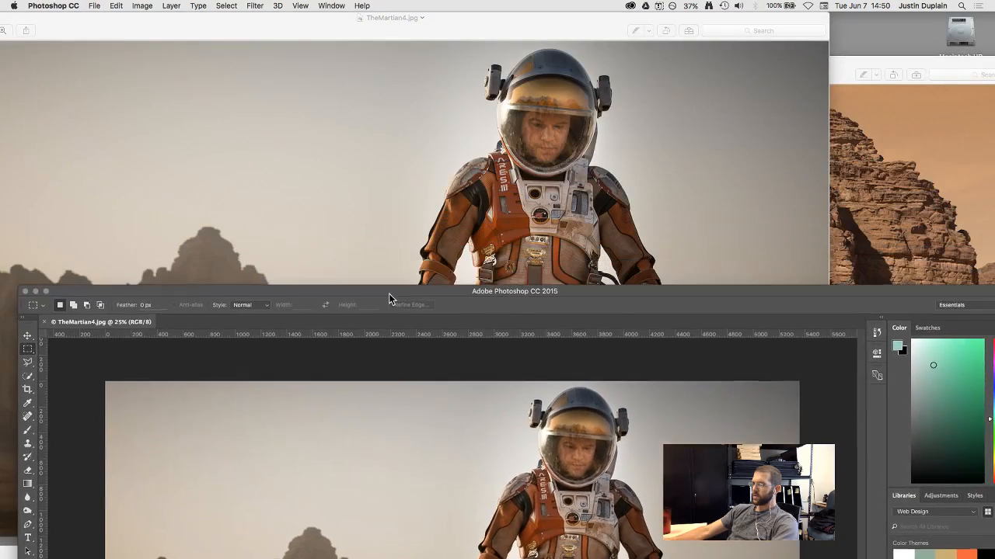
left_click(412, 133)
left_click_drag(51, 29, 146, 41)
left_click(69, 31)
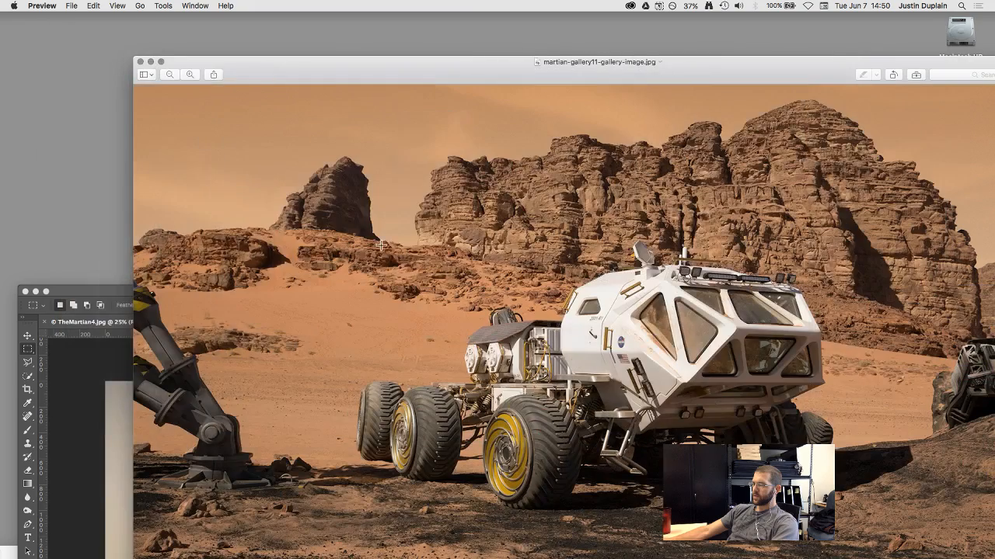
Close the Preview rover photo martian-gallery11-gallery-image.jpg and the project 2 folder window
left_click(140, 62)
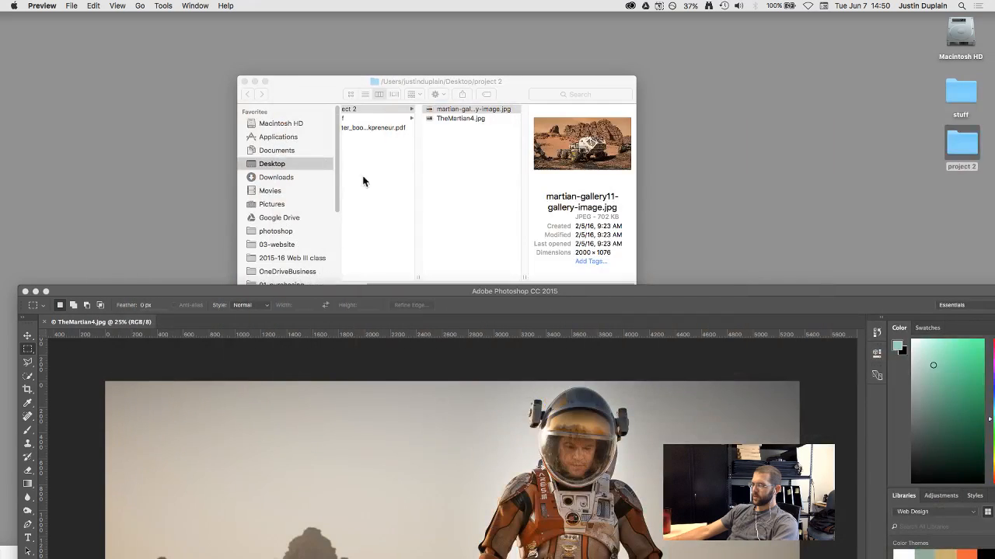
left_click(244, 80)
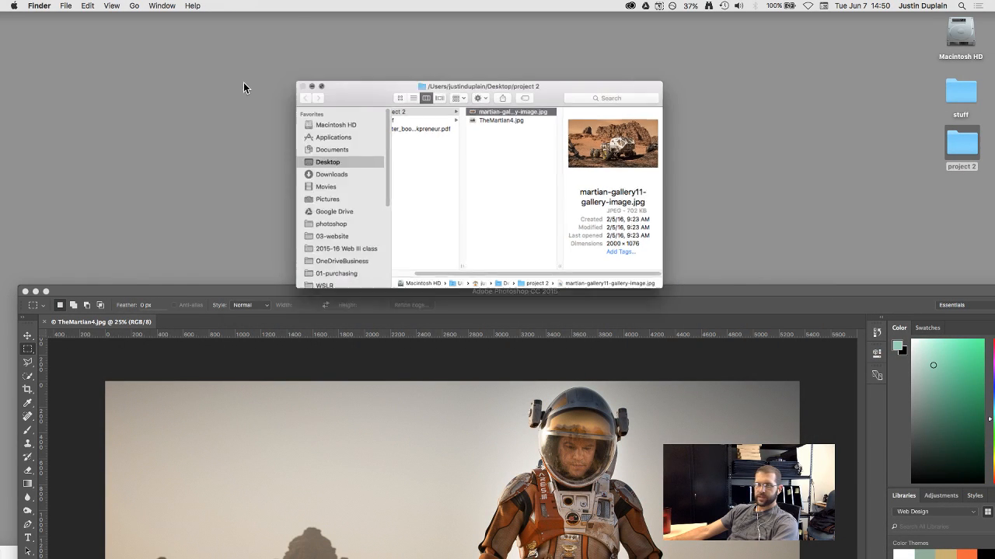
Restore the minimized Hongkiat browser window, bring the spaceman spiff Google search window to the front and move it into view
mouse_move(791, 554)
left_click(875, 546)
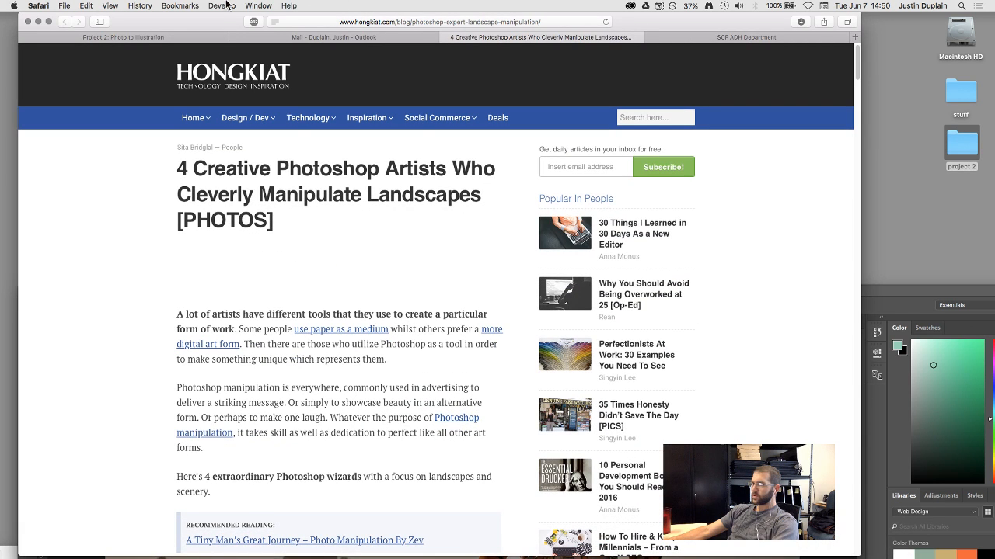
left_click(248, 6)
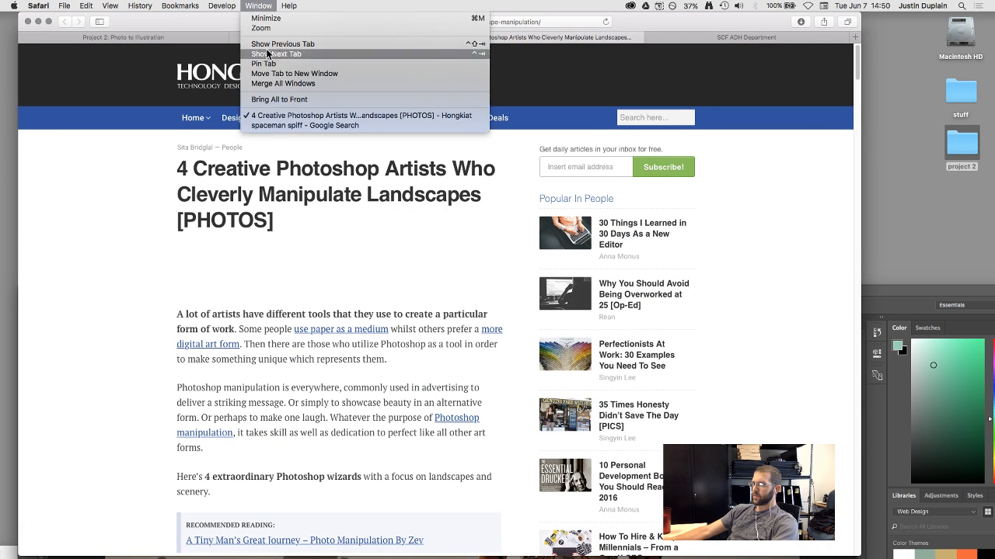
left_click(278, 130)
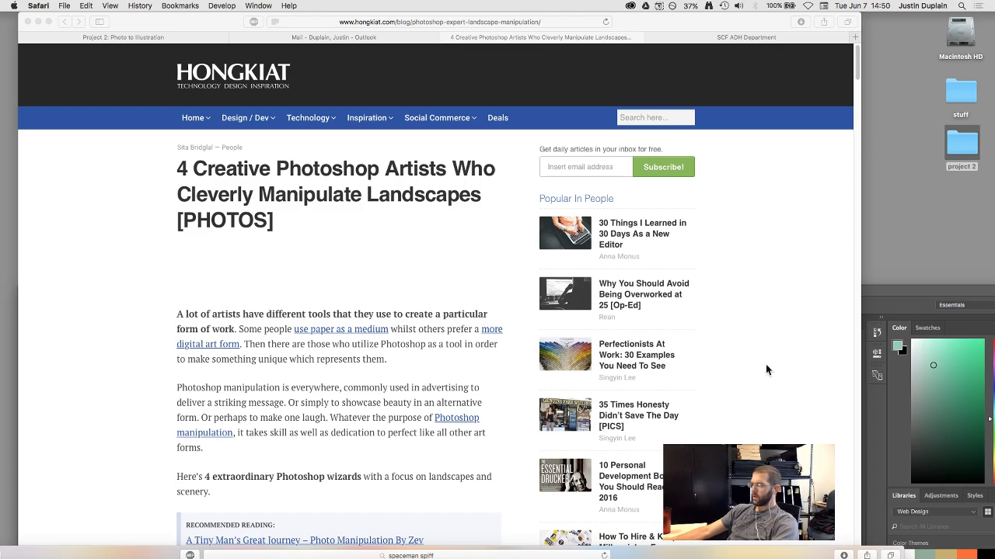
left_click_drag(678, 557, 785, 58)
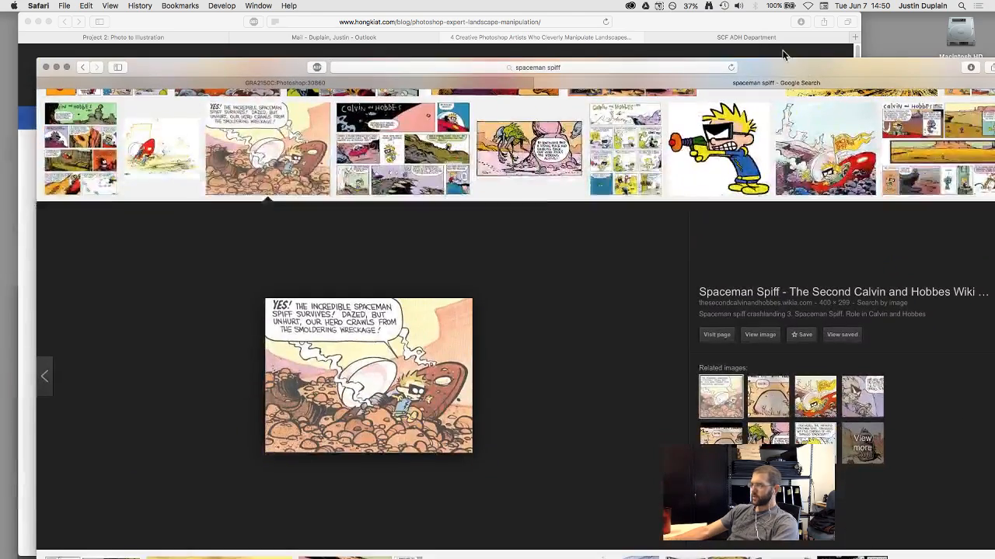
Close the Hongkiat article window and move the spaceman spiff search window up so its whole page fits on screen
left_click(92, 22)
left_click(36, 23)
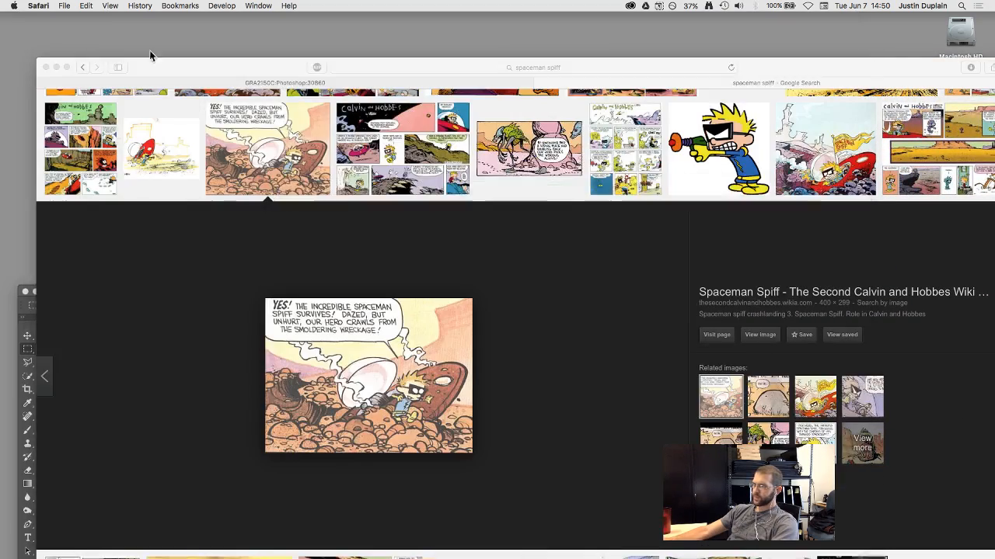
left_click_drag(790, 65, 753, 22)
Preview the ray-gun Spaceman Spiff image and the two results following it as style references
left_click(676, 109)
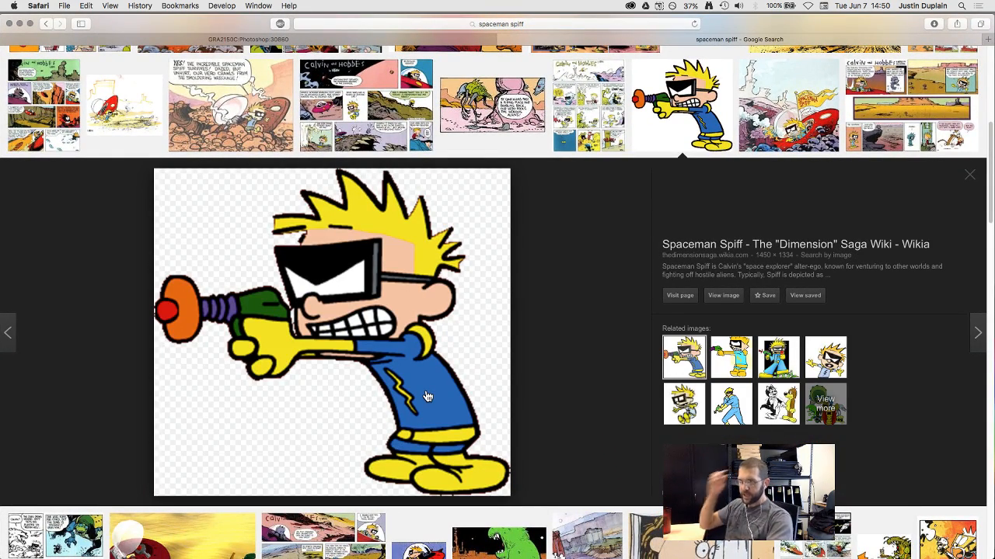
key("Right")
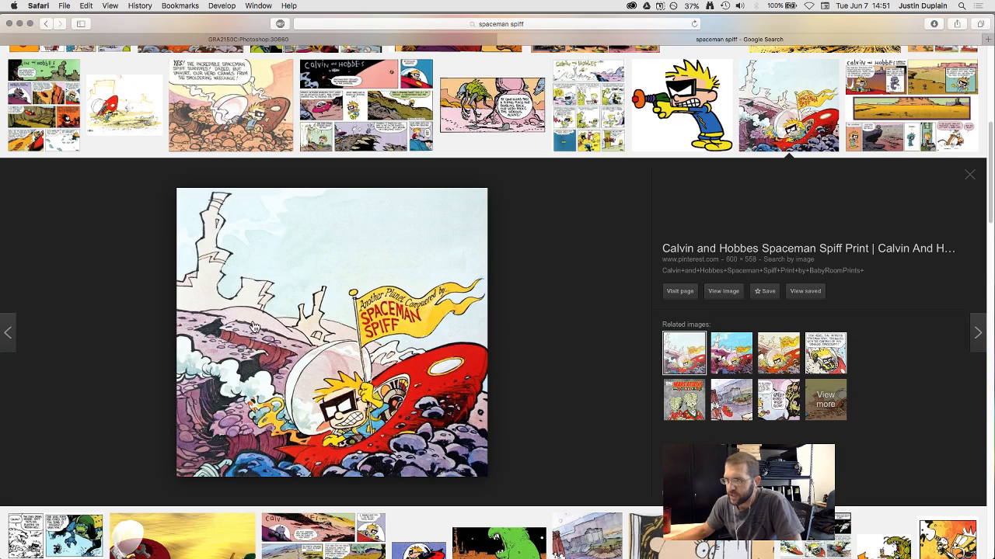
key("Right")
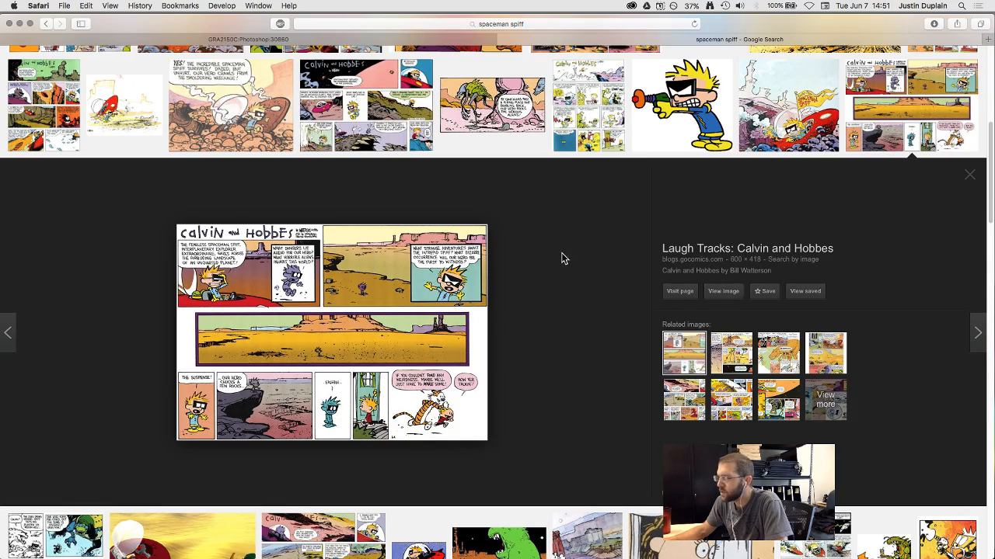
Filter the spaceman spiff image results to sizes larger than 2 MP (1600×1200)
scroll(562, 258, "up", 5)
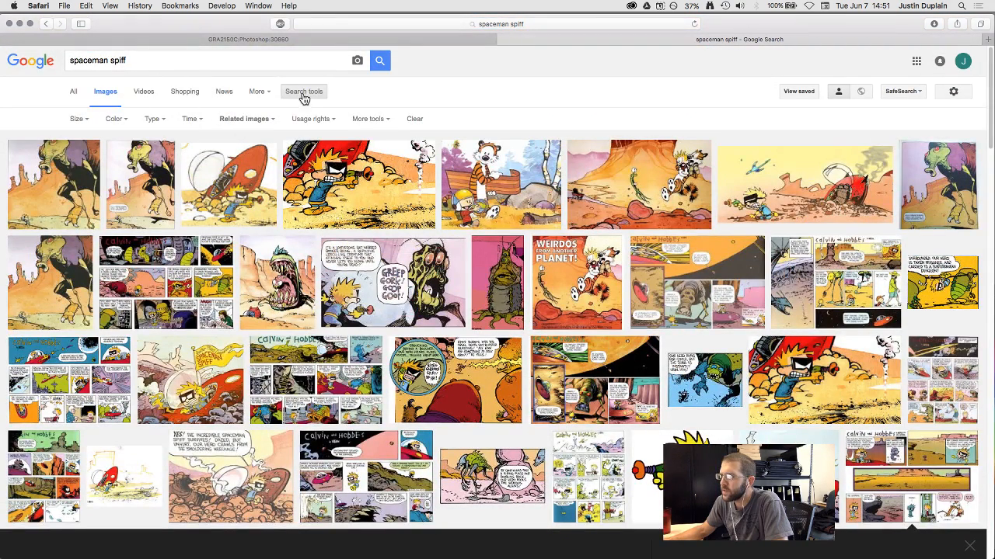
left_click(78, 119)
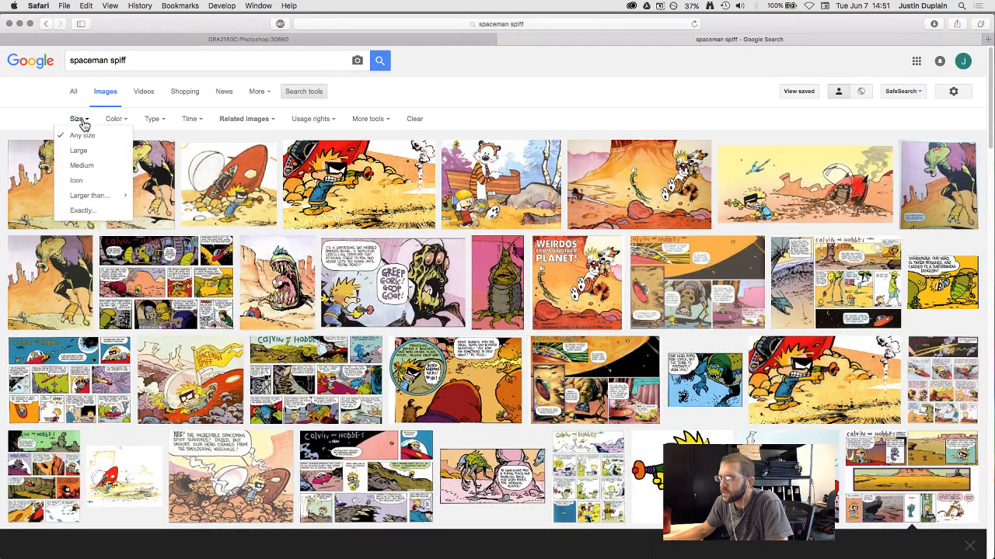
mouse_move(93, 195)
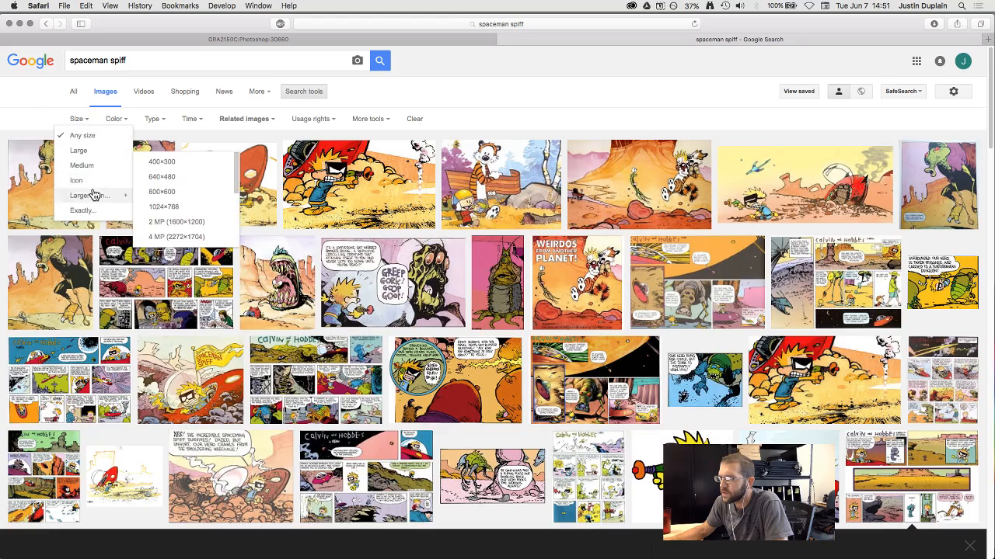
left_click(176, 221)
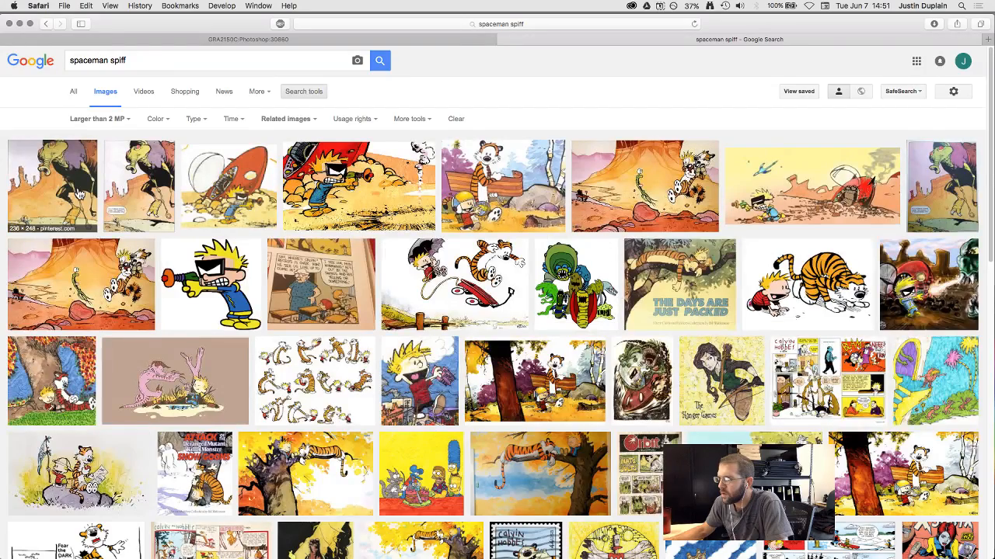
Skim the size-filtered results, open the Calvin and Hobbes vs alien desert image and examine the previews up to the ray-gun Spaceman Spiff
scroll(548, 293, "down", 1)
scroll(549, 287, "down", 3)
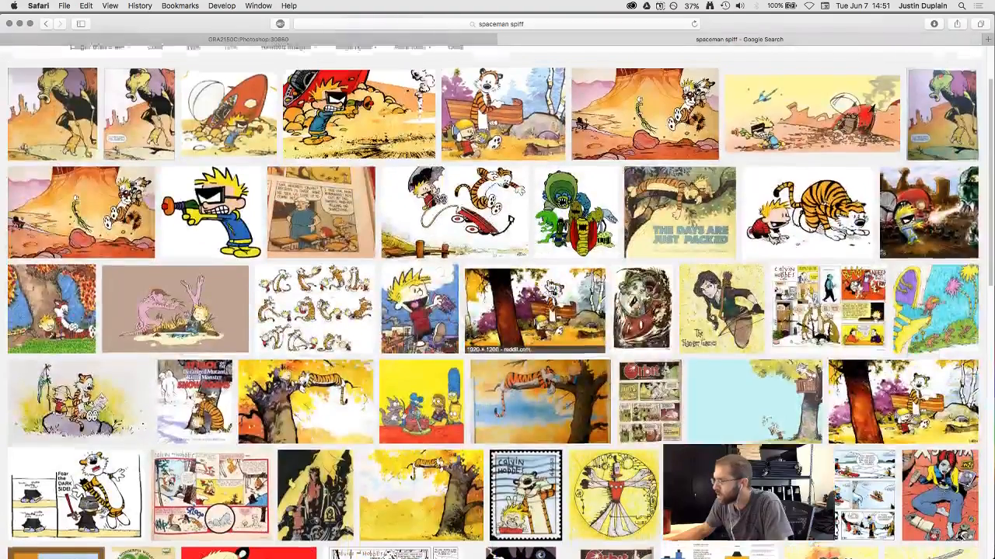
scroll(575, 285, "up", 3)
left_click(669, 208)
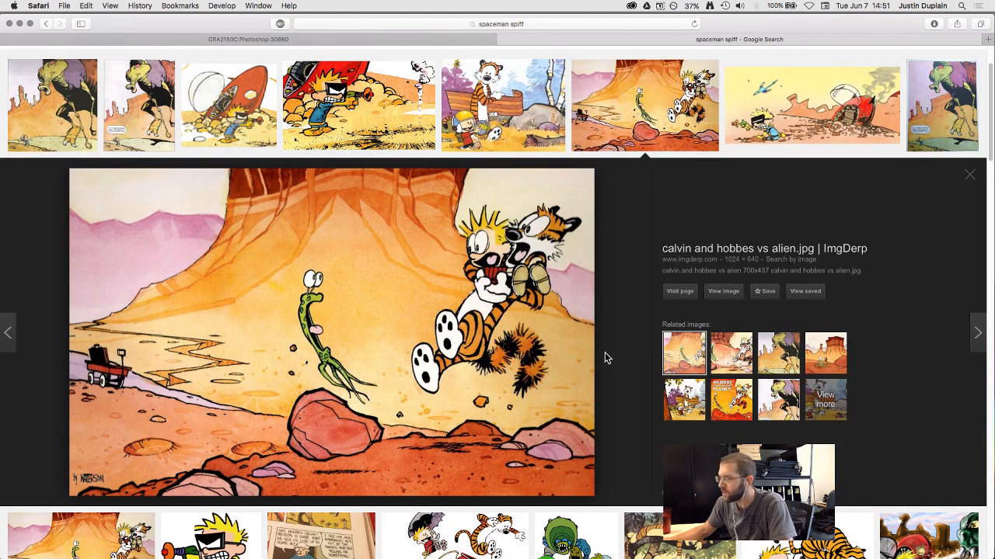
key("Right")
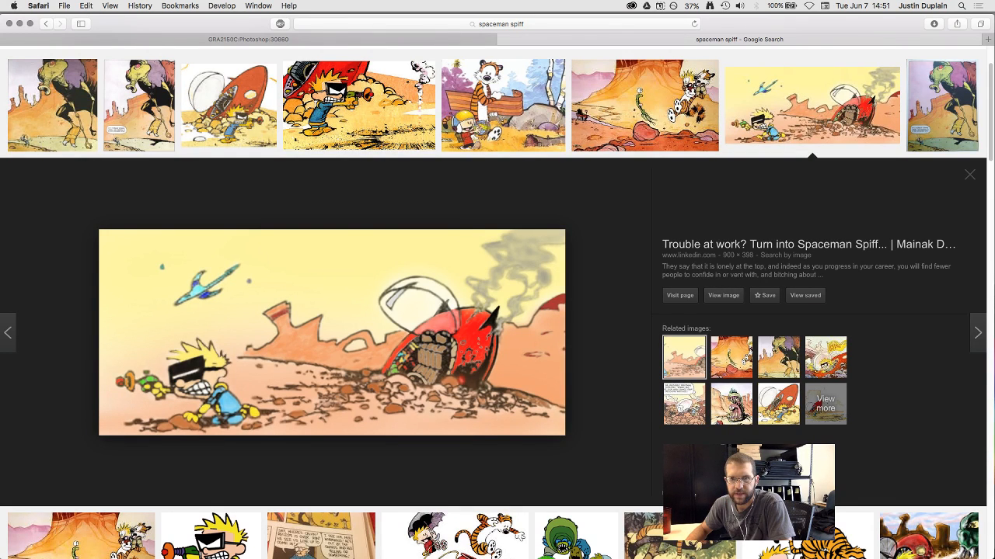
key("Right")
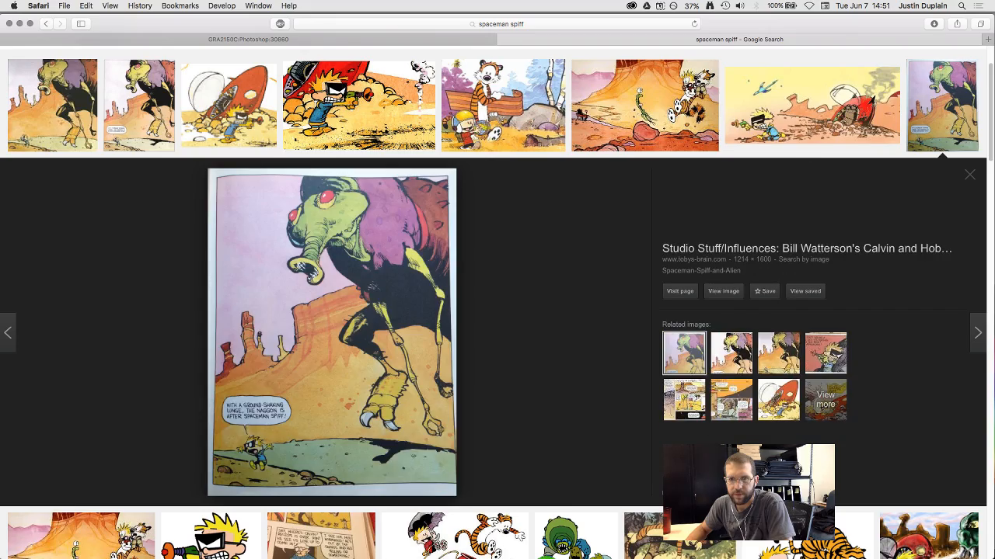
key("Right")
key("Right")
key("Right")
key("Right")
key("Right")
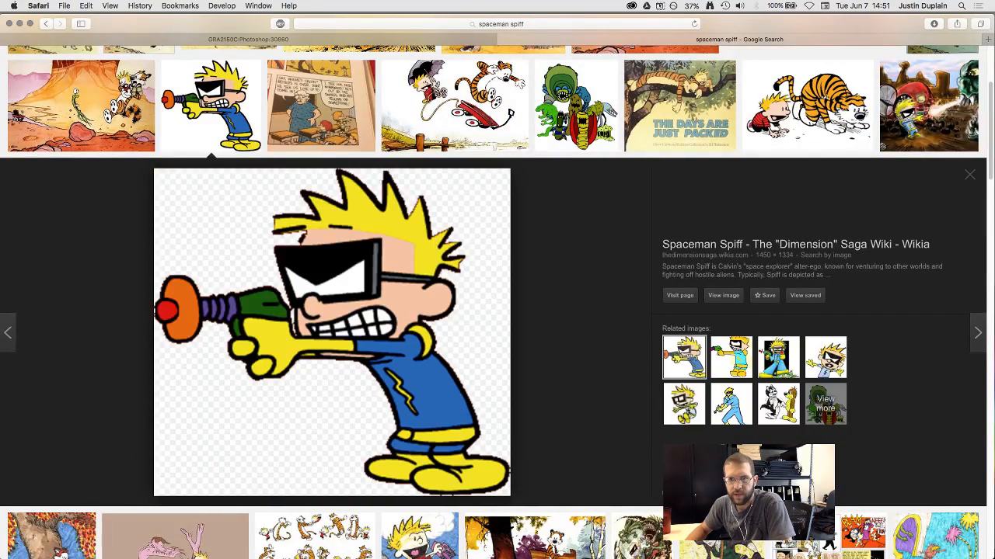
Examine the previews after the ray-gun image, up to the Calvin and Hobbes tree mural, for illustration style references
key("Right")
key("Right")
key("Right")
key("Right")
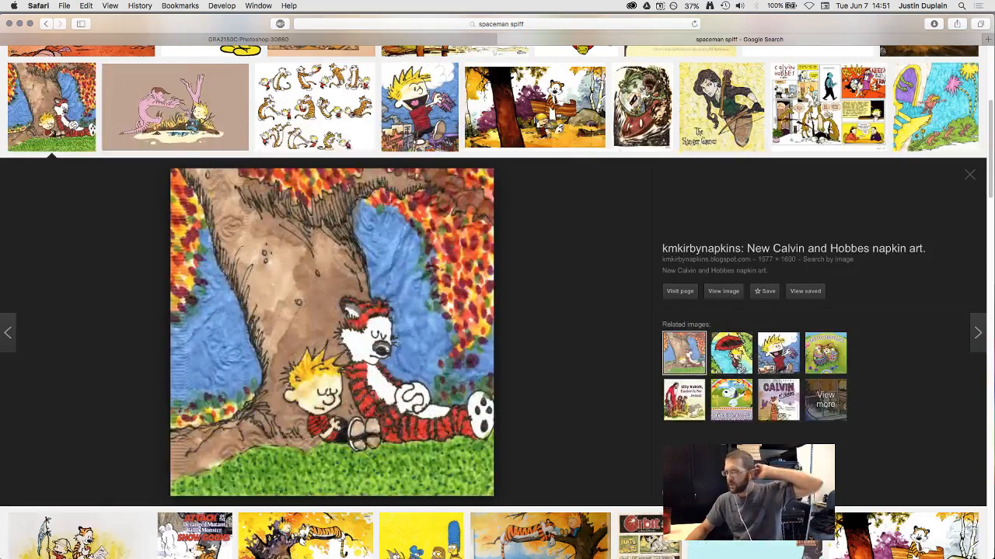
key("Right")
key("Right")
key("Right")
key("Right")
key("Right")
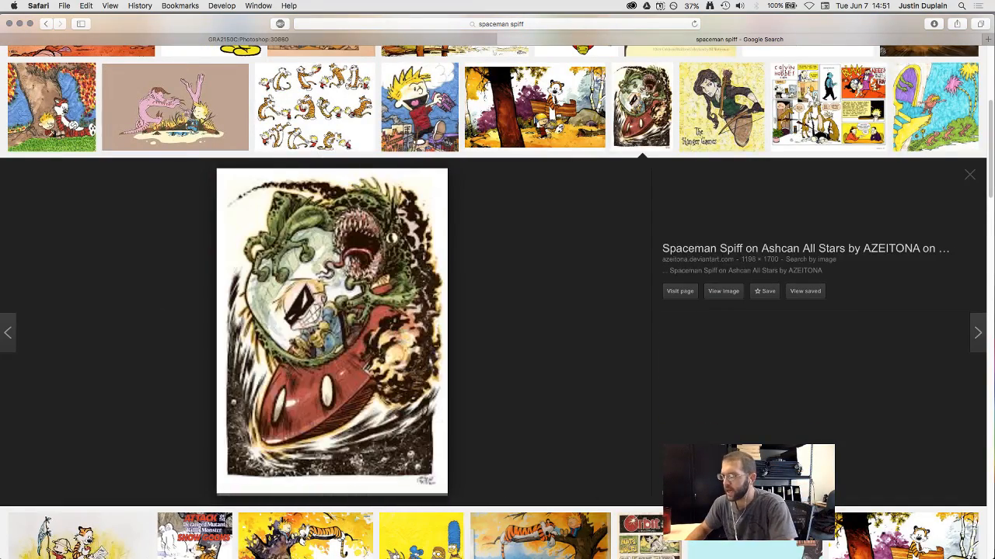
key("Left")
key("Right")
key("Right")
key("Right")
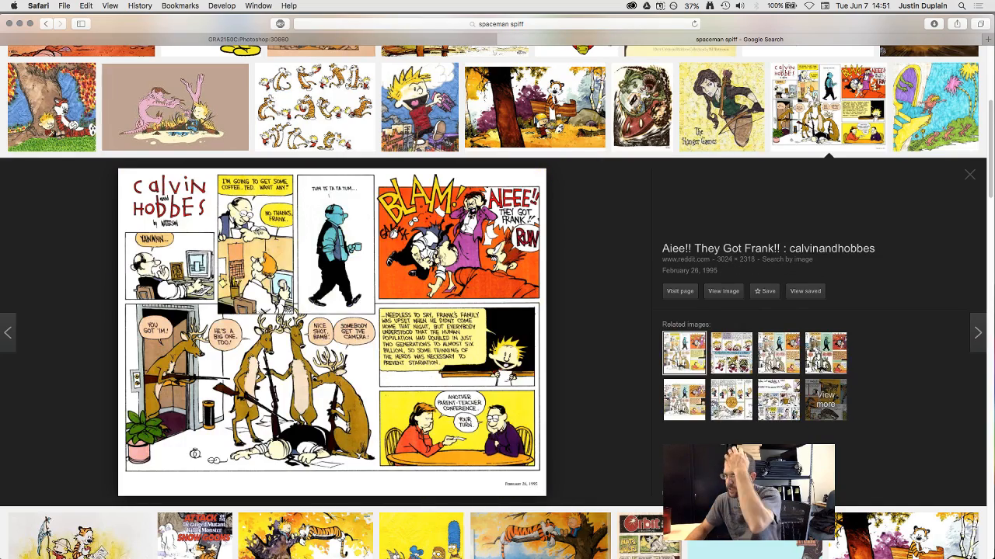
key("Right")
key("Right")
key("Right")
key("Right")
key("Right")
key("Right")
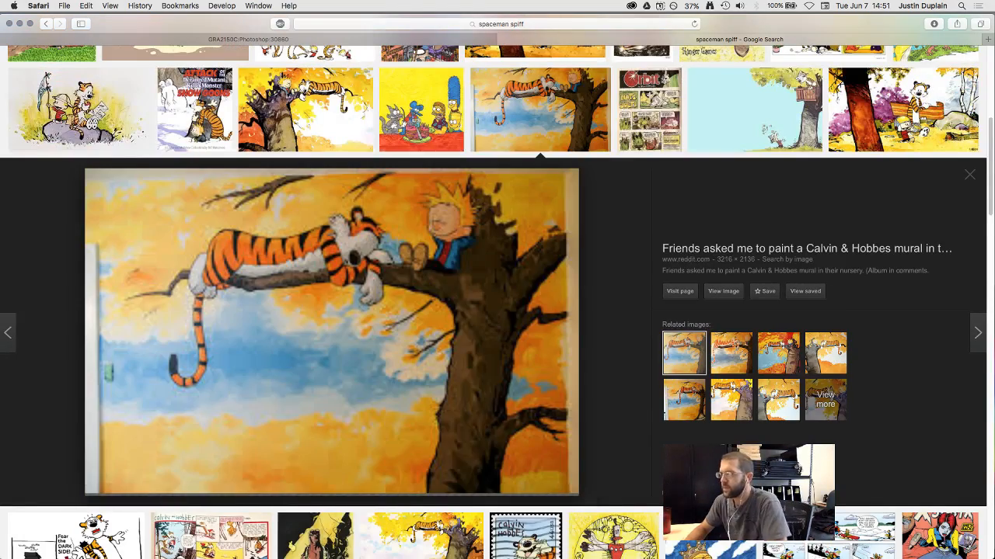
Rerun the spaceman spiff image search without the related-images filter and open the purple desert landscape result
scroll(710, 207, "up", 10)
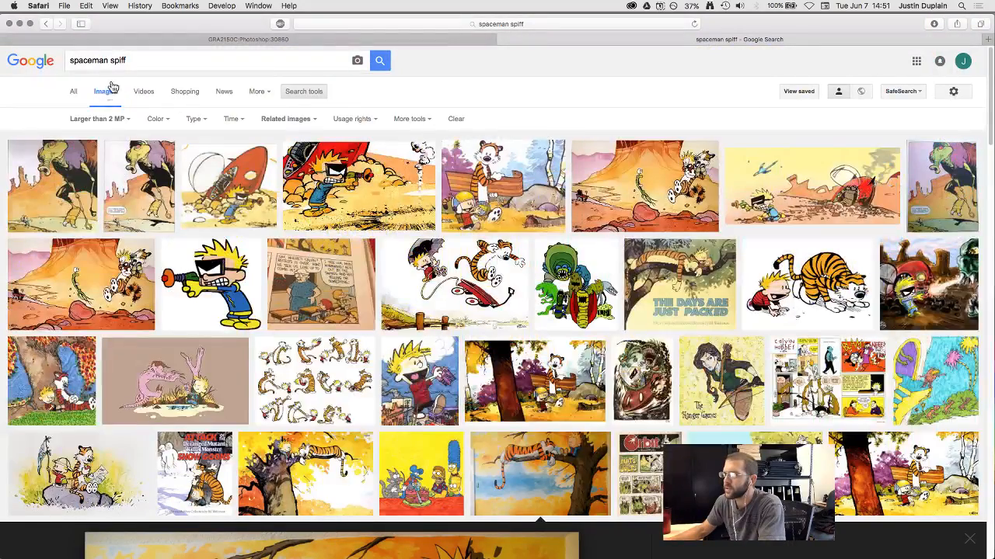
left_click(380, 62)
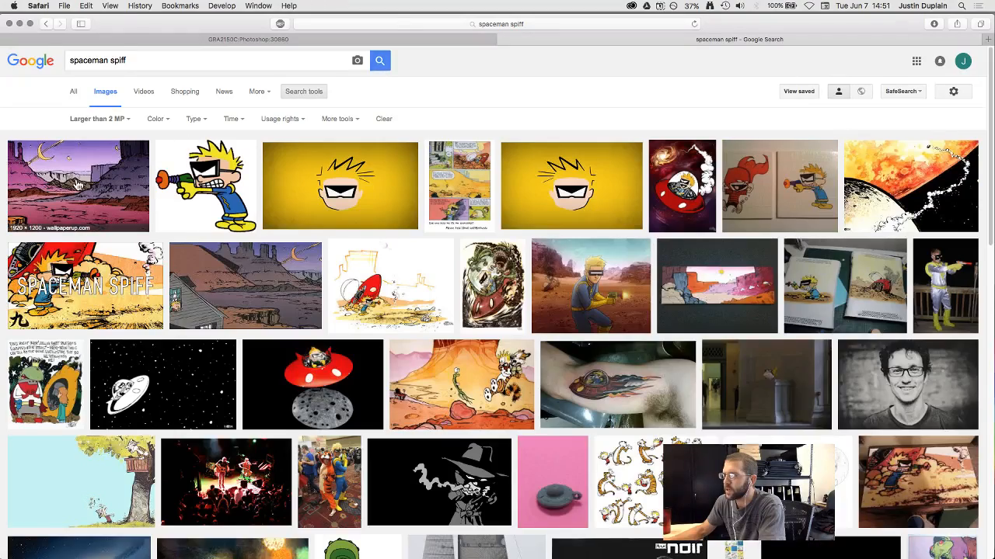
left_click(78, 187)
Examine the first row of new results, comparing the flying saucer and planet smoke-trail artwork, and continue to the titled Spaceman Spiff image
key("Right")
key("Right")
key("Right")
key("Right")
key("Right")
key("Right")
key("Right")
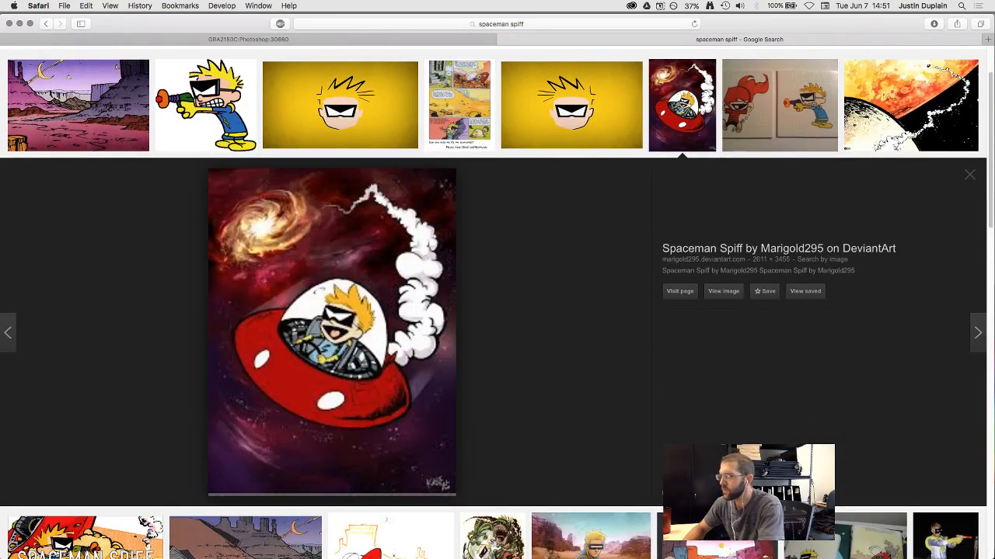
key("Right")
key("Left")
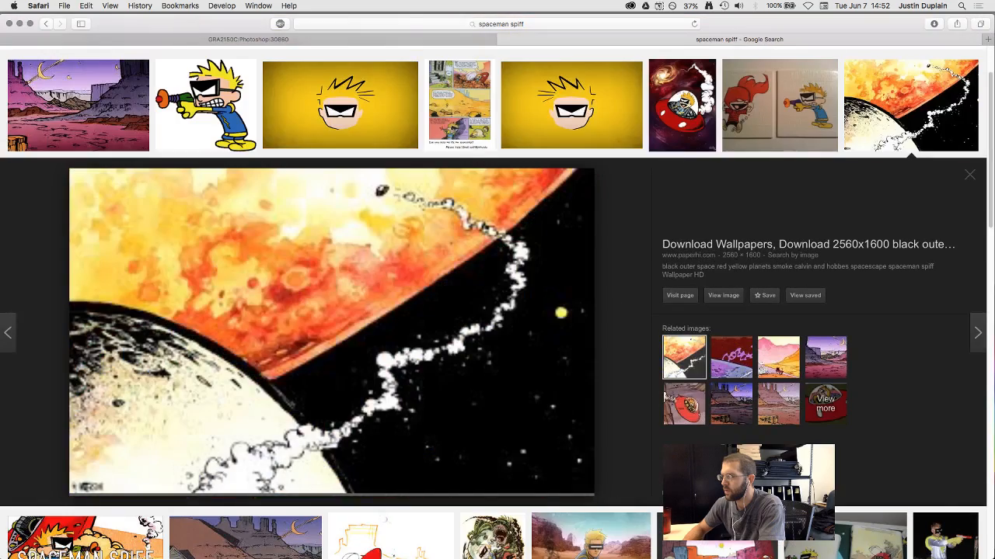
key("Right")
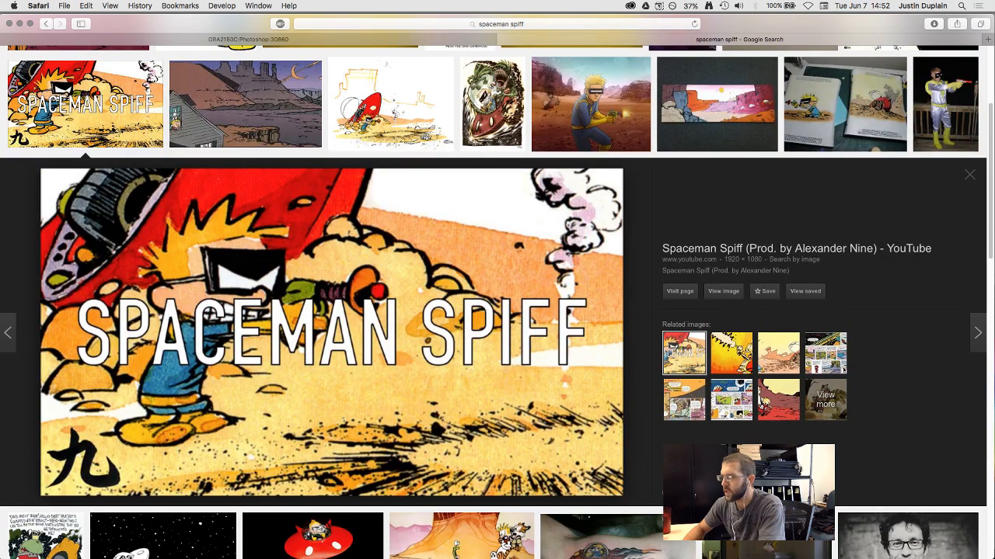
Examine the second row of results, including the crashed rocket drawing and canyon vista painting, up to the costume photo
key("Right")
key("Right")
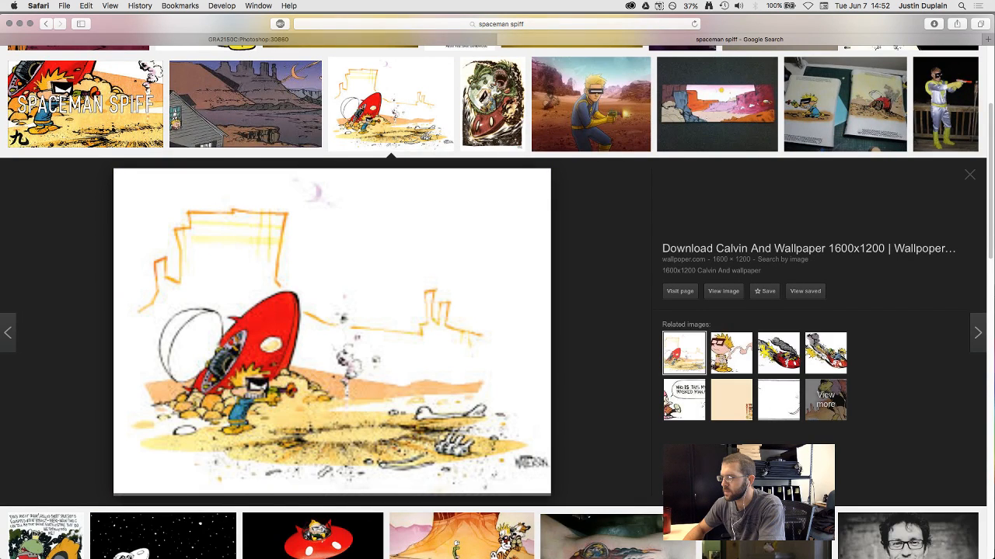
key("Right")
key("Right")
key("Right")
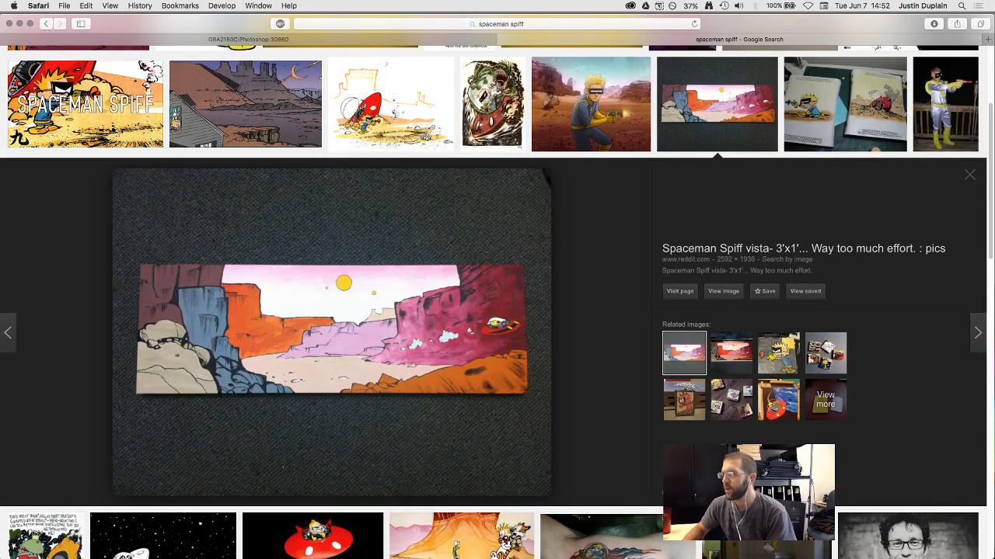
key("Right")
key("Right")
key("Right")
key("Right")
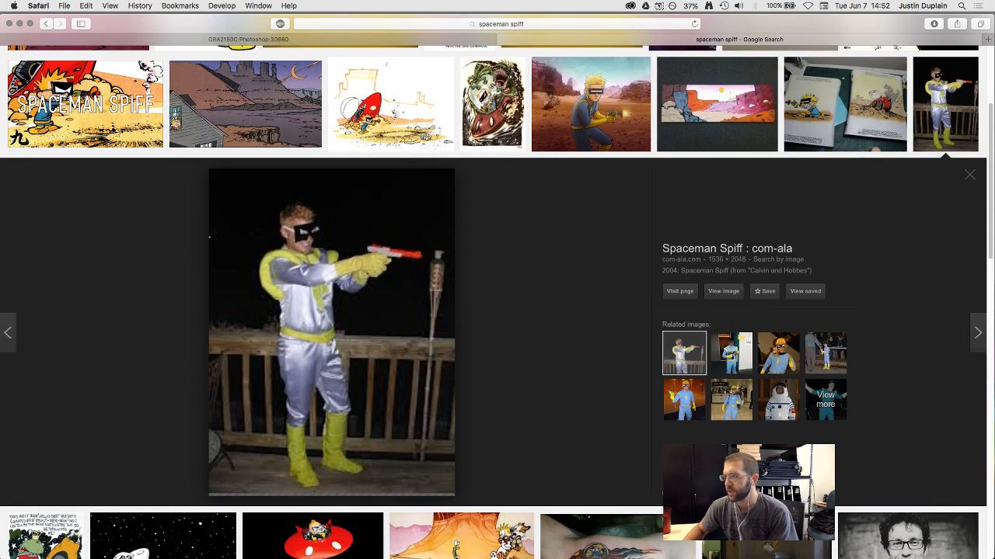
Examine further Spaceman Spiff results, including the saucer statue and spaceship tattoo, up to the detective Calvin wallpaper
key("Right")
key("Right")
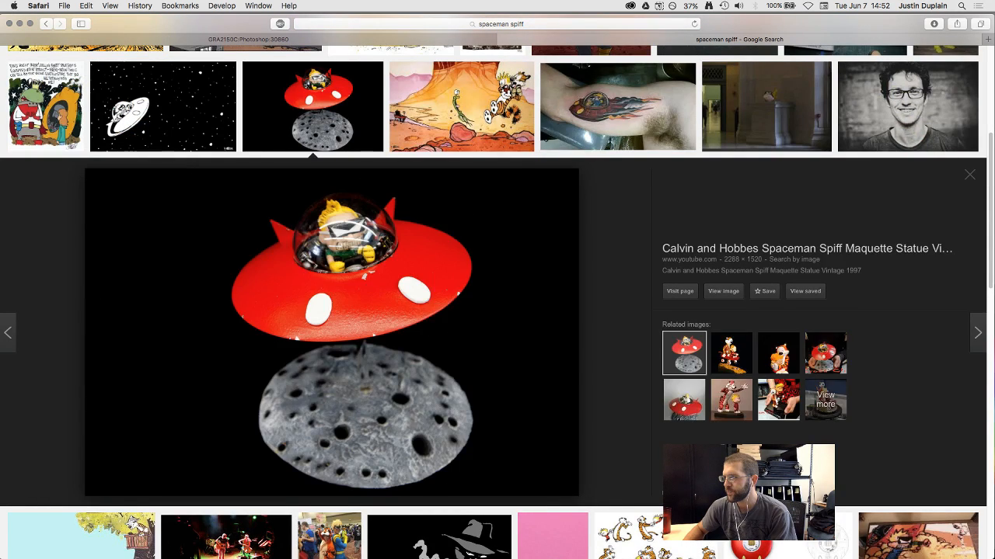
key("Right")
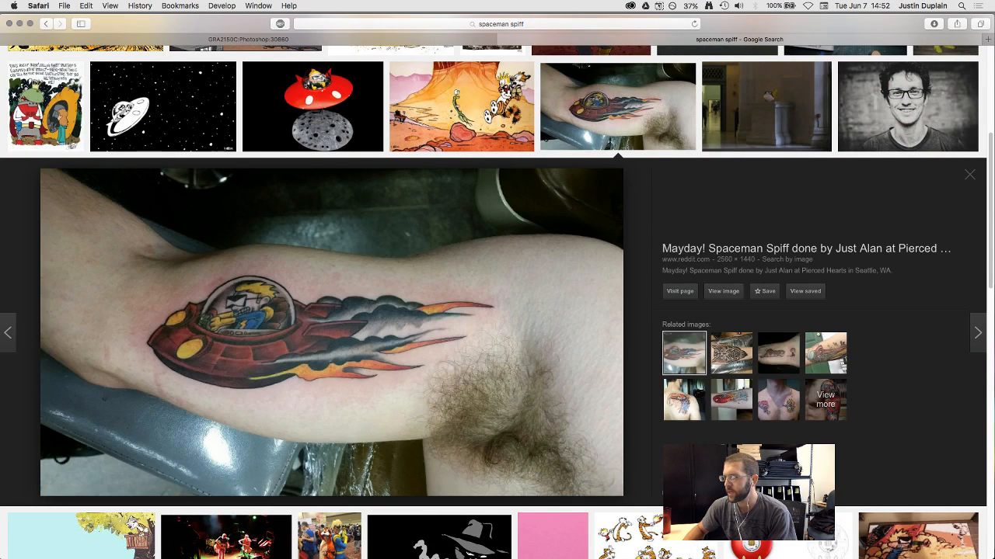
key("Right")
key("Right")
key("Right")
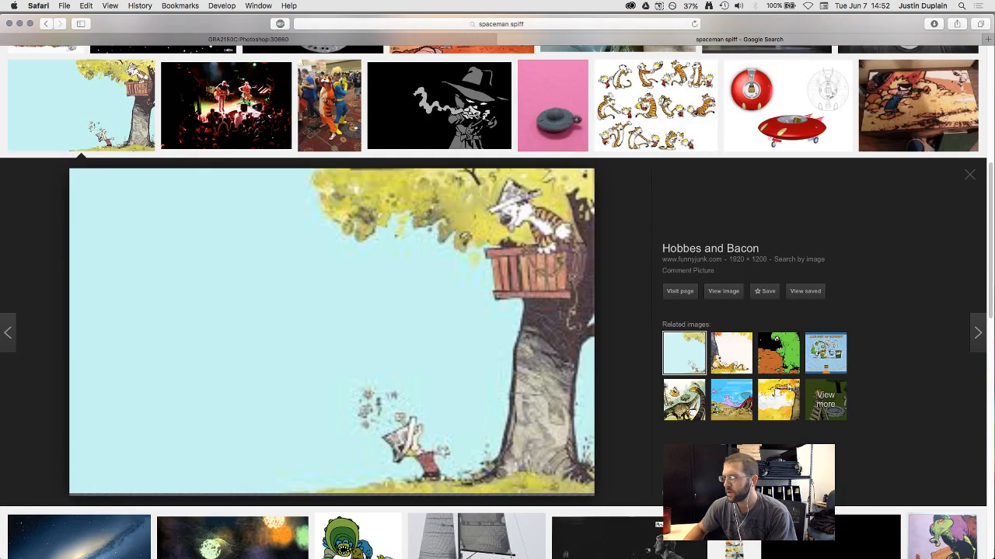
key("Right")
key("Right")
key("Right")
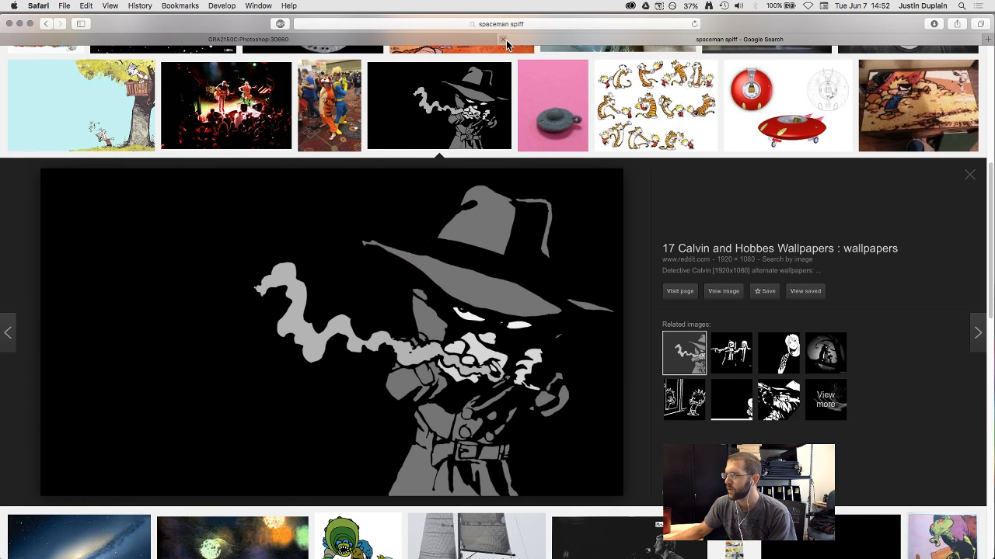
Close the spaceman spiff search, minimize the browser and bring the TheMartian4.jpg document back into full view in Photoshop
left_click(504, 39)
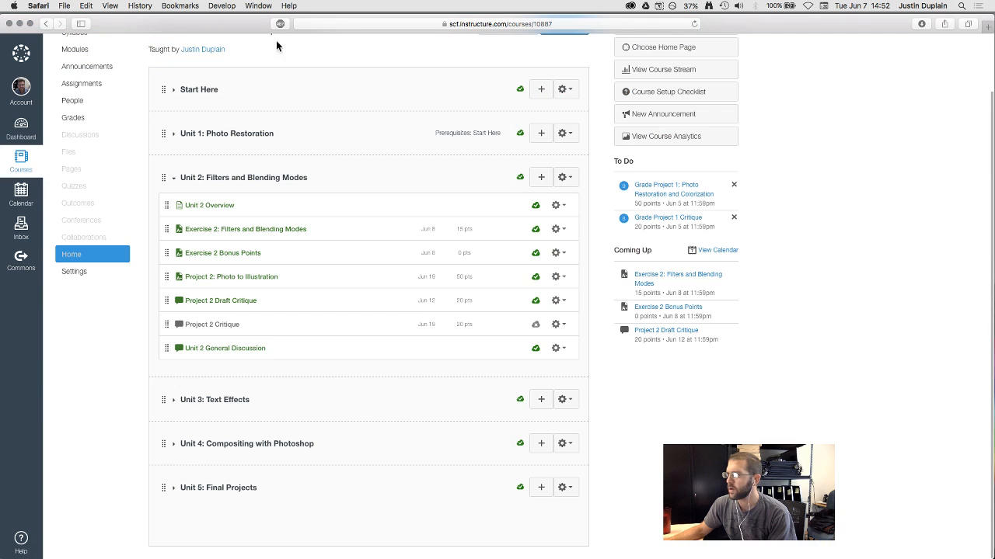
left_click(22, 23)
left_click(349, 292)
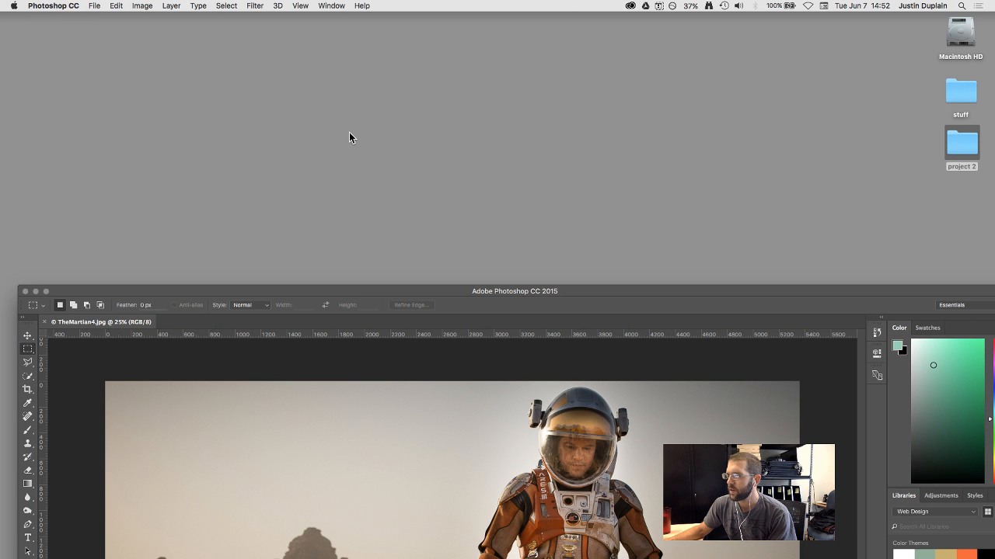
double_click(340, 290)
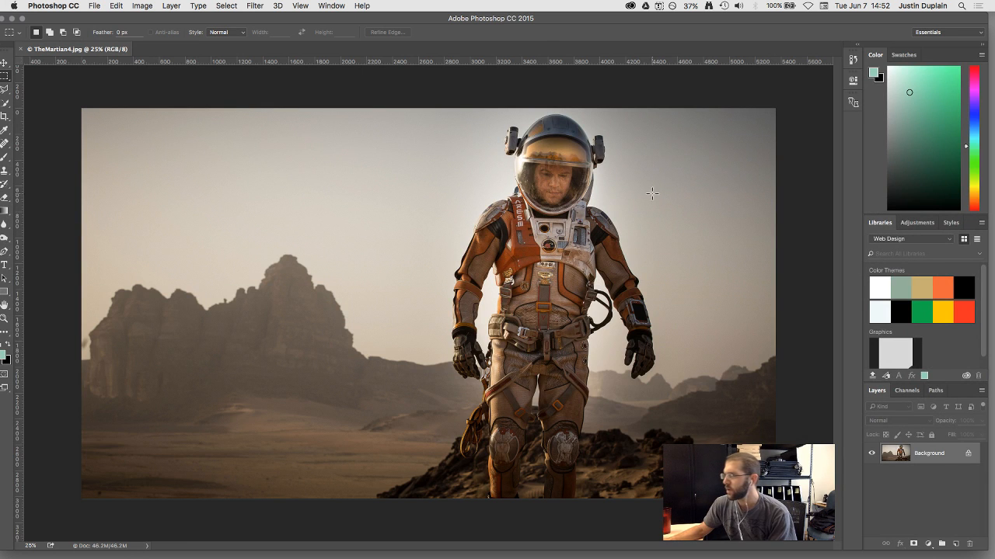
Add a layer group and place martian-gallery11-gallery-image.jpg from the desktop's project 2 folder into the astronaut document
left_click(941, 544)
left_click_drag(813, 20, 767, 219)
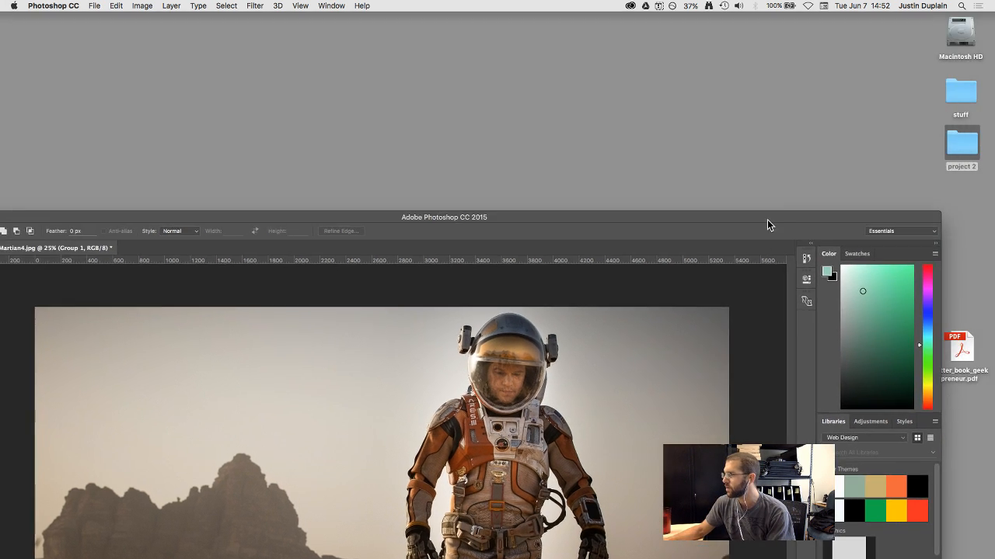
double_click(961, 145)
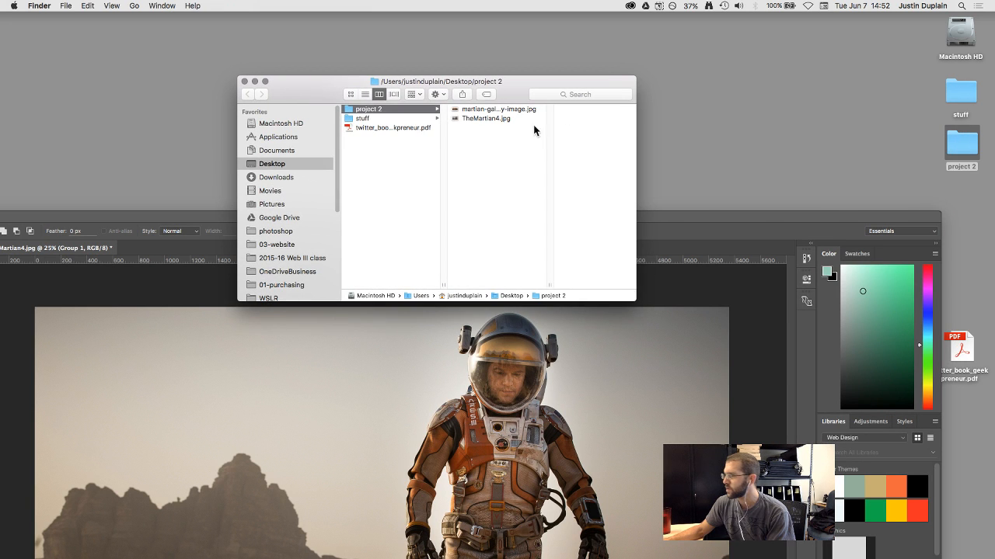
left_click(468, 112)
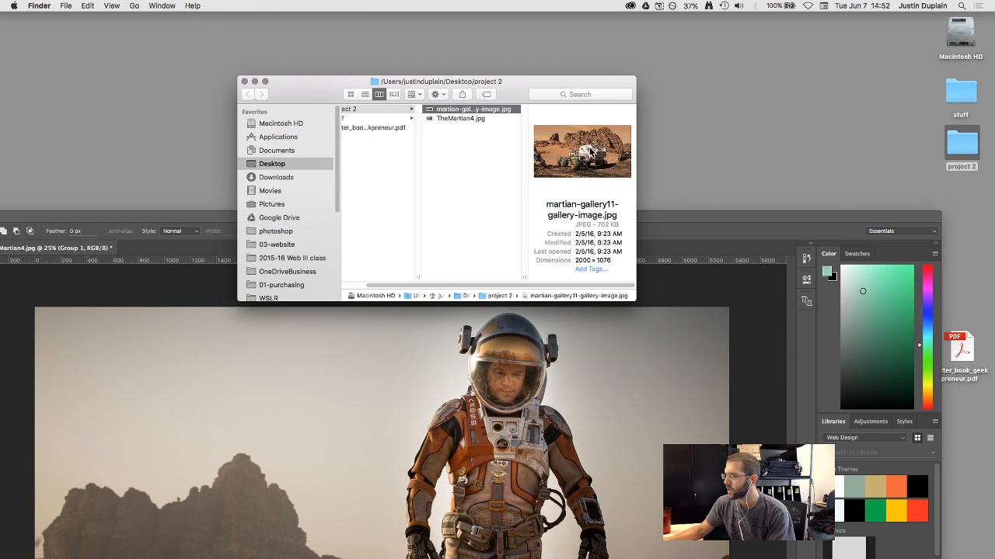
left_click_drag(582, 152, 544, 431)
left_click_drag(713, 132, 687, 16)
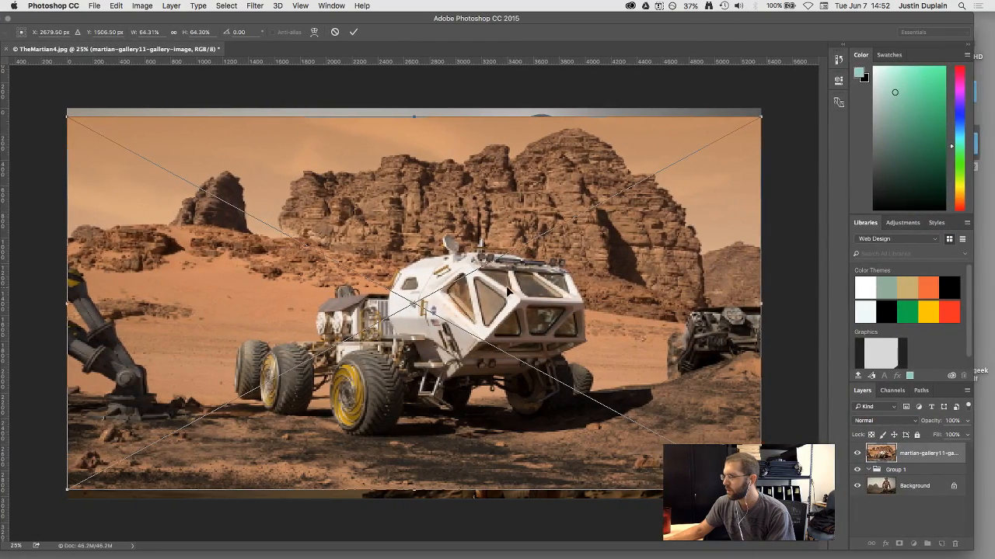
mouse_move(508, 292)
left_mouse_down()
mouse_move(498, 292)
mouse_move(508, 292)
left_mouse_up()
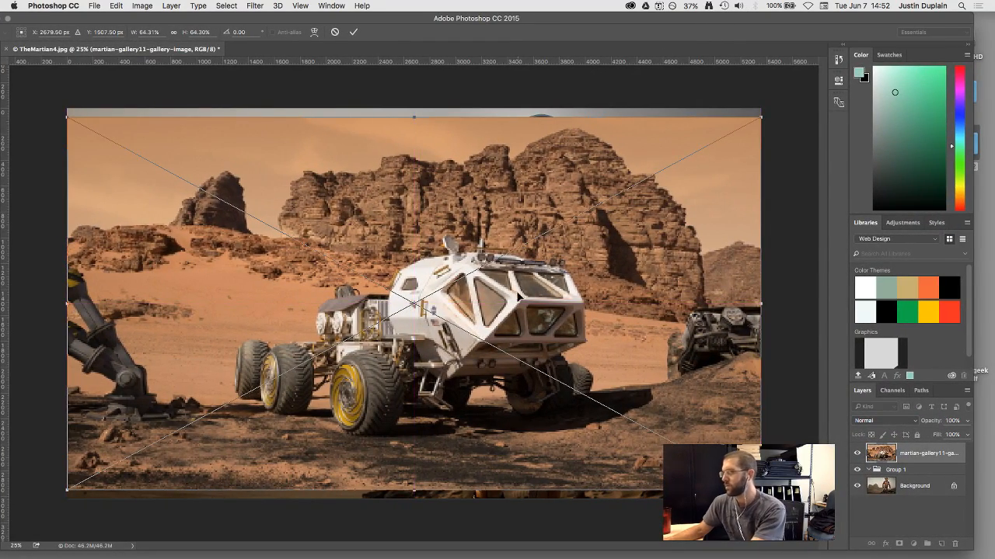
left_click(353, 32)
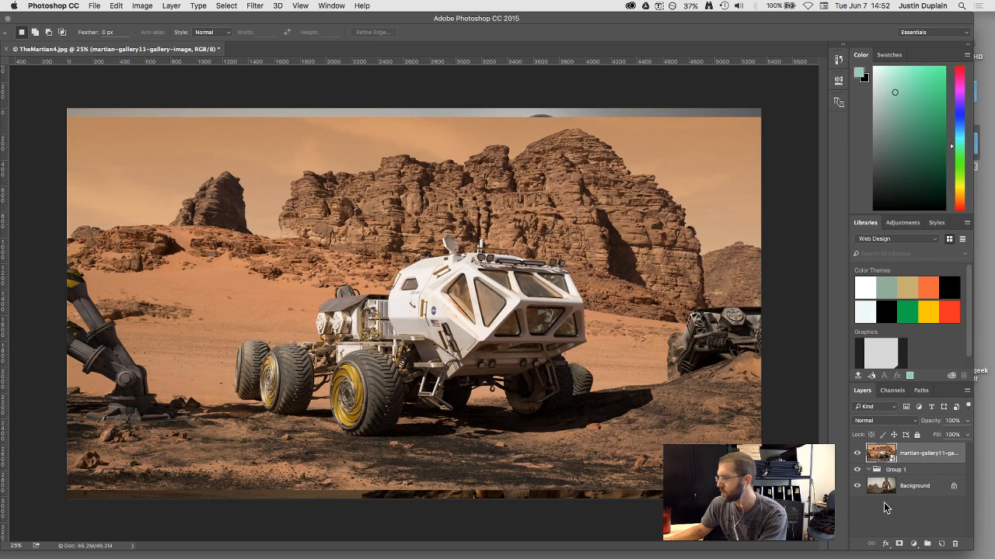
Move the rover layer and a duplicate of the Background layer into the group, and rename the group originals
left_click_drag(890, 449, 881, 471)
left_click(891, 487)
key("super+j")
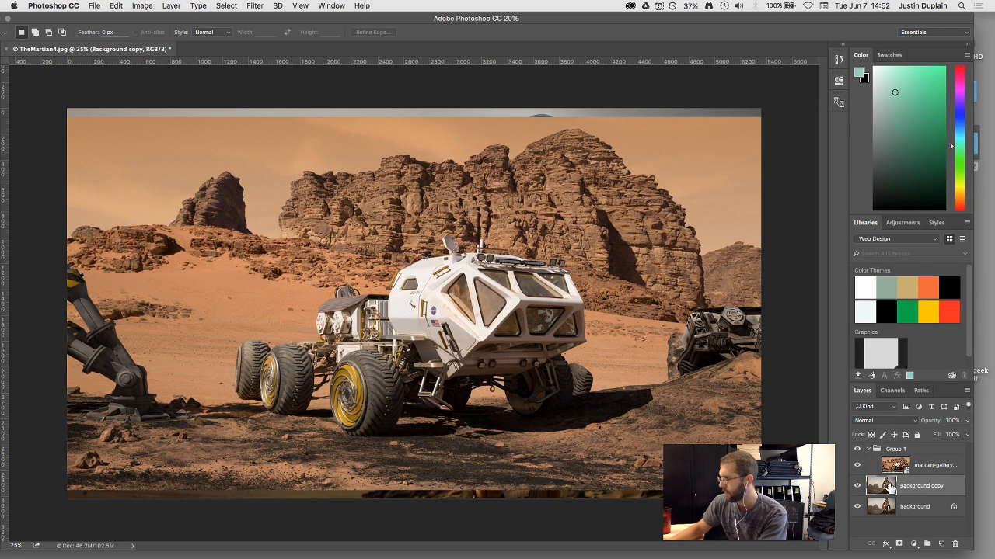
left_click_drag(887, 488, 887, 476)
double_click(896, 449)
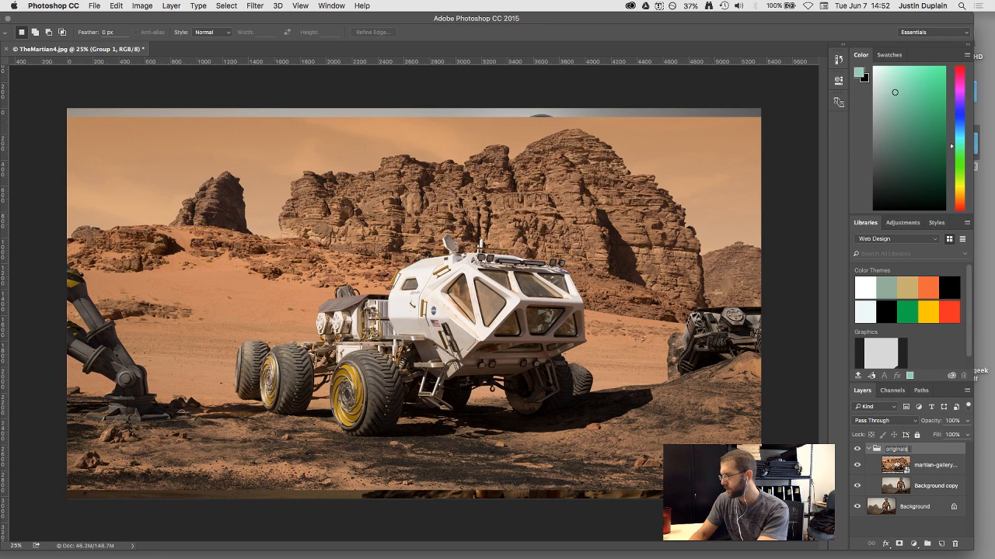
key("Return")
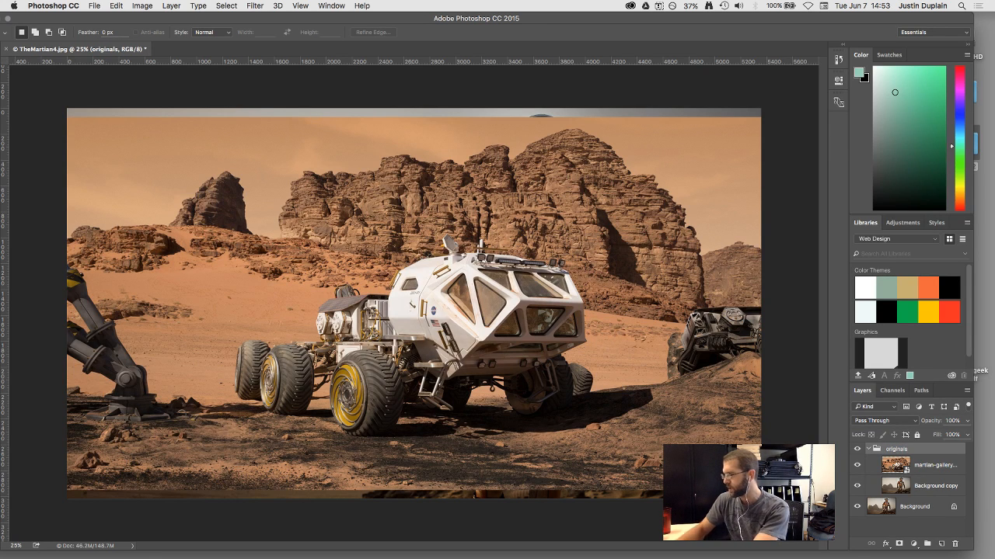
Reorder the originals group so the Background copy astronaut layer sits above the rover layer
right_click(901, 469)
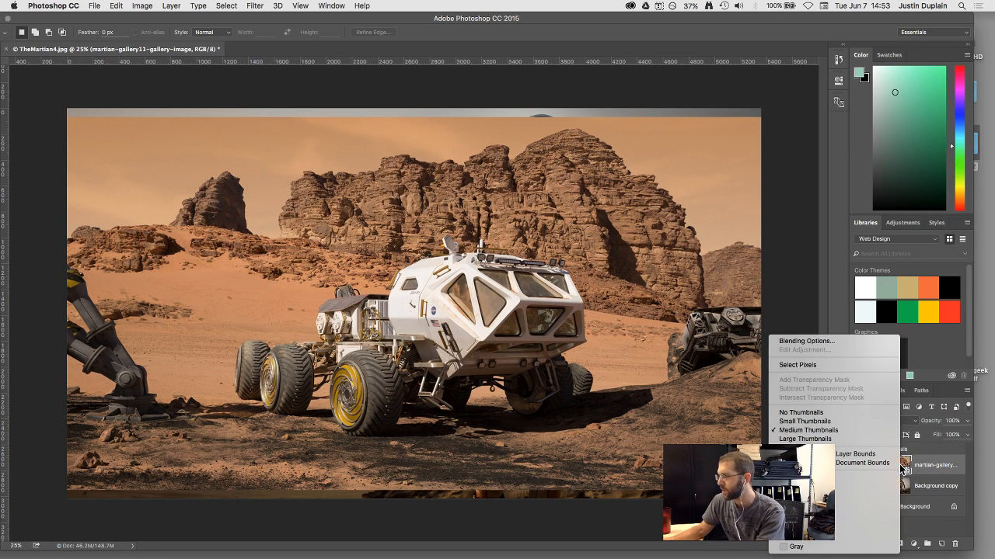
left_click(861, 439)
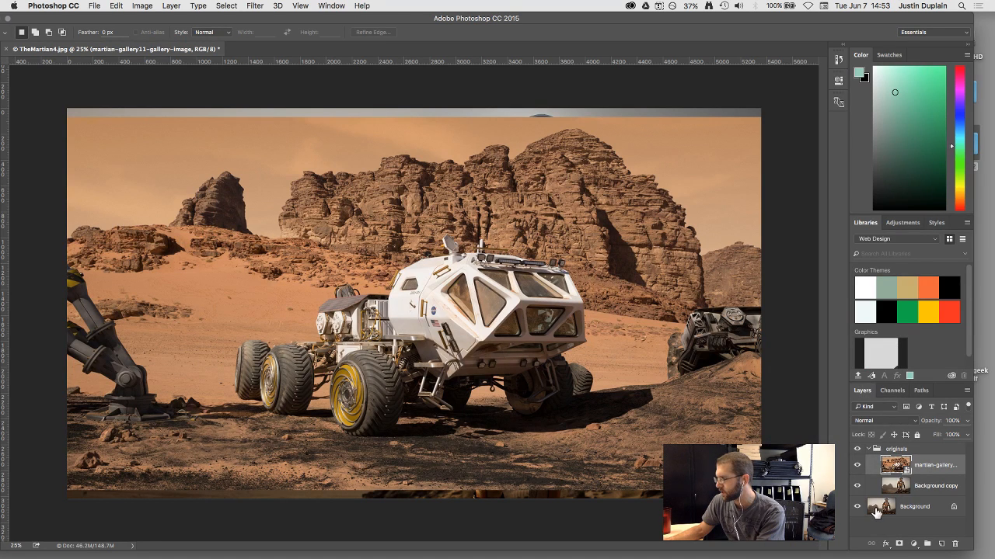
left_click(877, 511)
left_click(889, 489)
left_click(881, 463)
left_click_drag(884, 463, 891, 497)
left_click(892, 470)
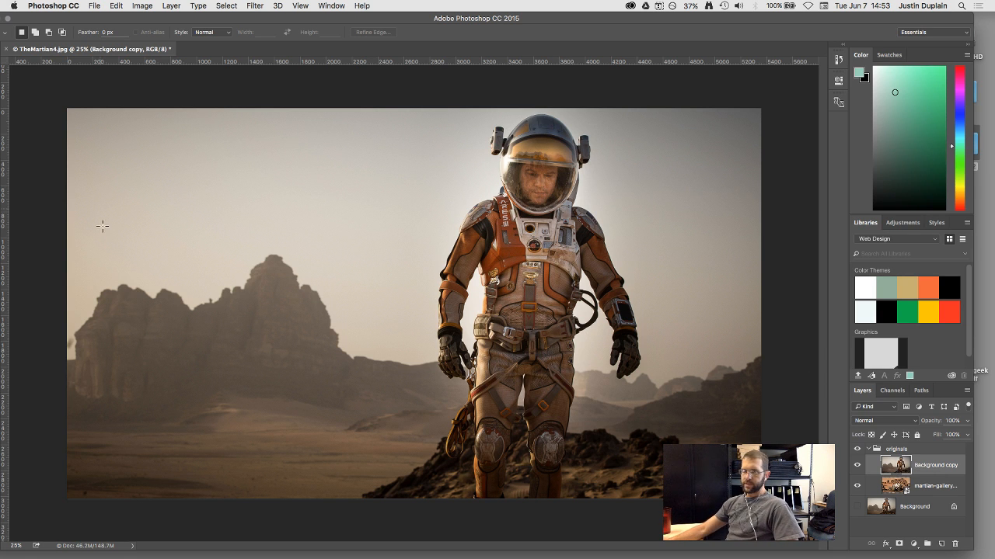
Switch to Safari, search for spaceman spiff in a new tab and open the first image result
left_click_drag(515, 16, 548, 235)
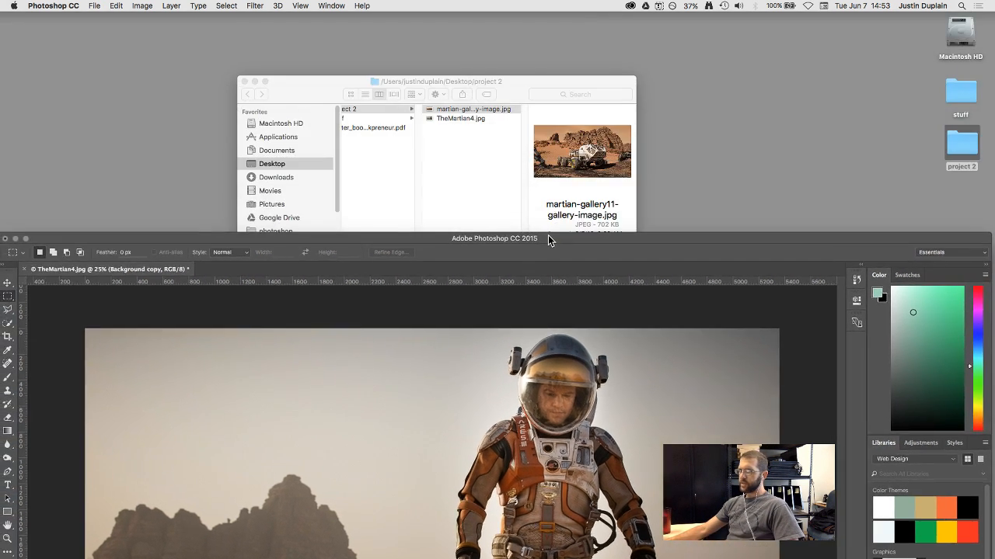
left_click(494, 155)
mouse_move(831, 545)
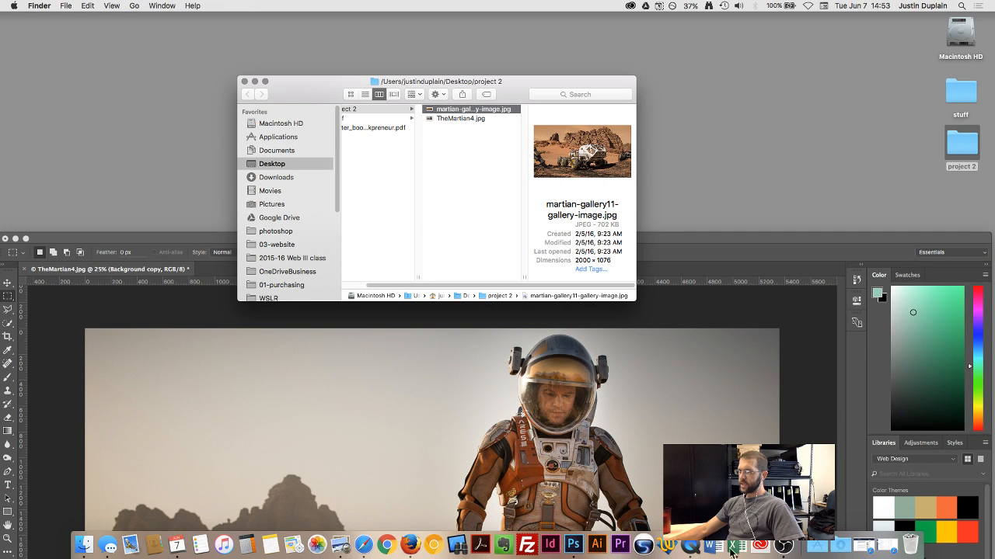
left_click(888, 548)
key("super+t")
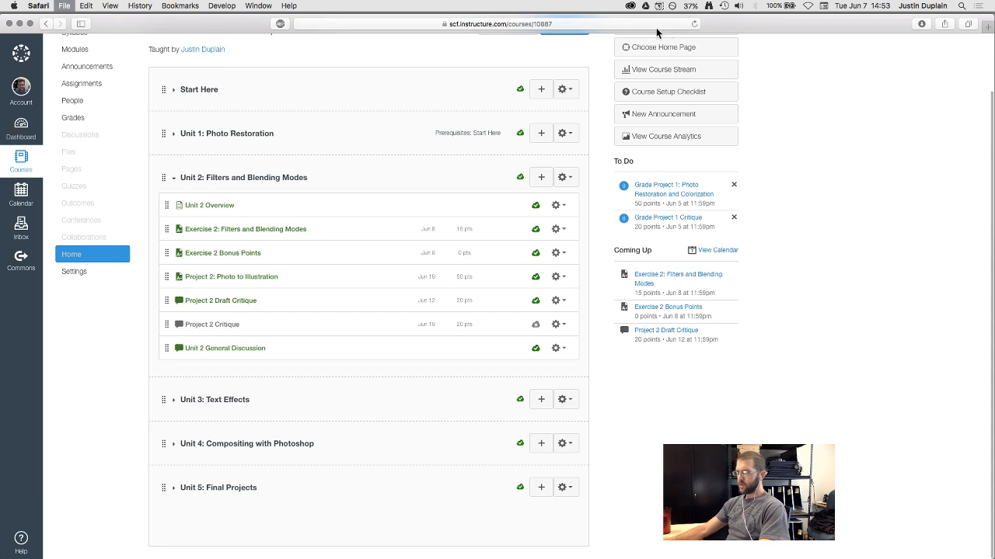
type("spaceman spiff")
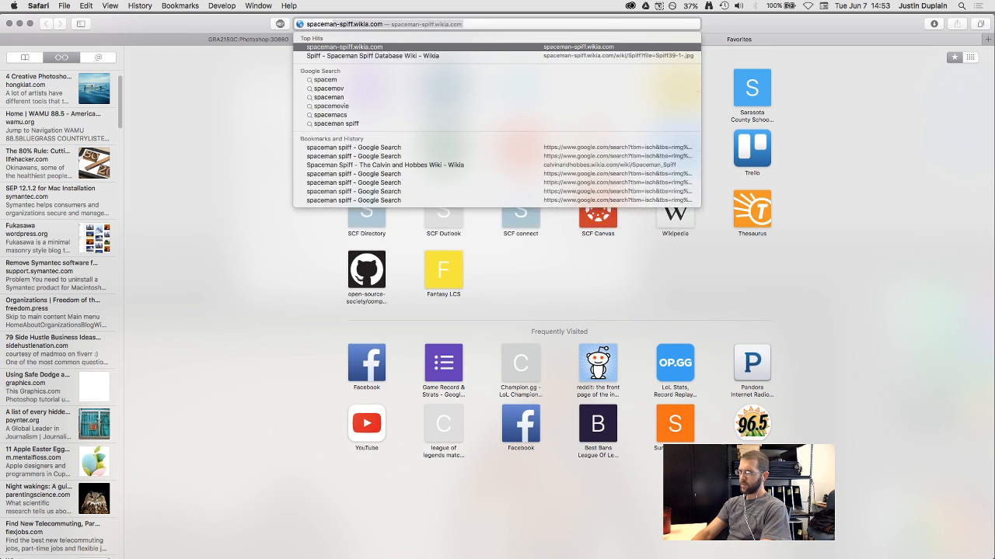
key("Return")
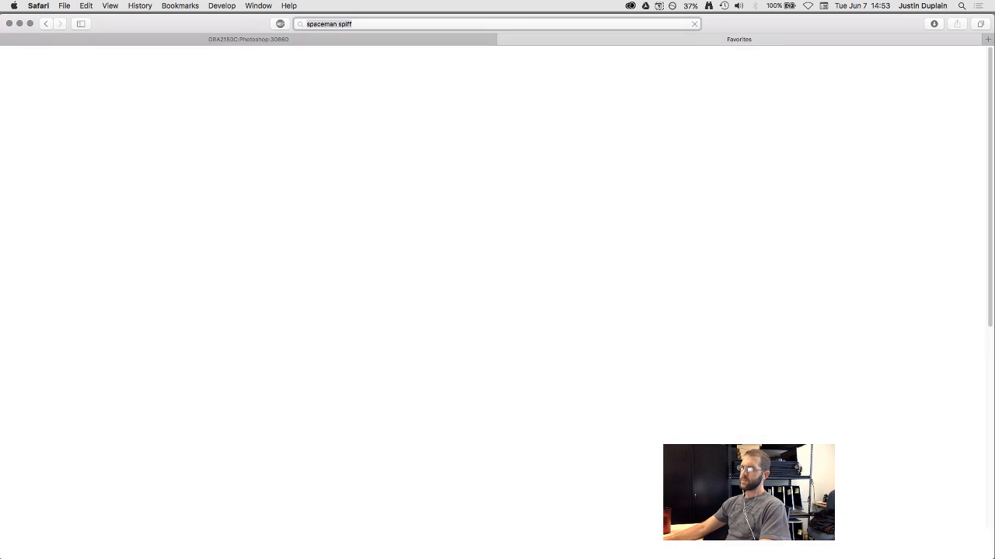
left_click(169, 182)
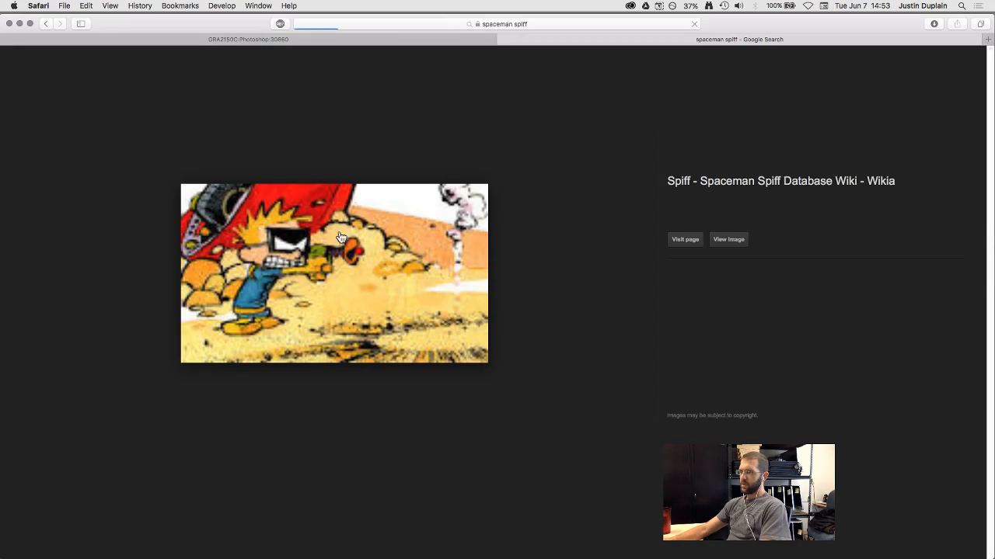
Examine the first row of Spaceman Spiff results and open the second row's desert scene with the crashed red spaceship
key("Right")
key("Right")
key("Right")
key("Right")
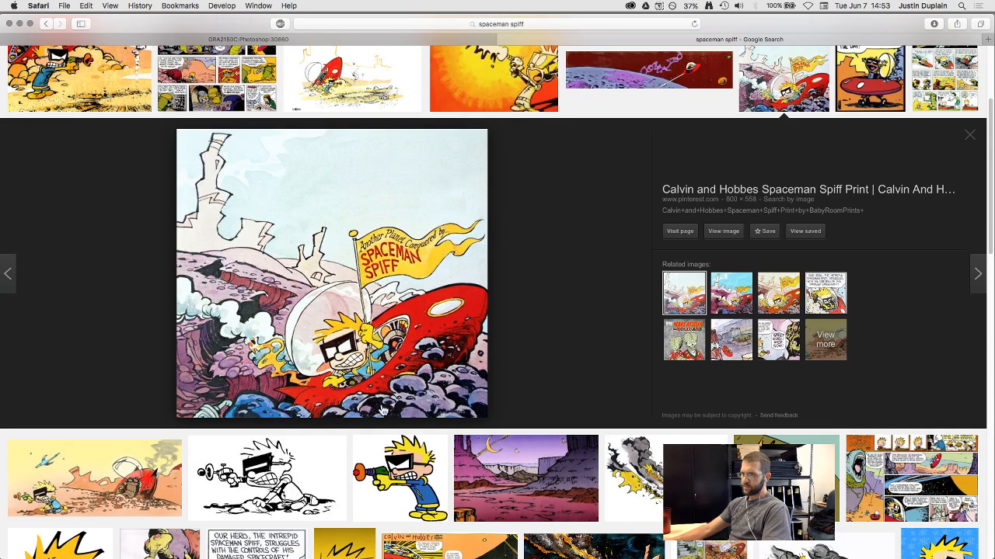
left_click(122, 485)
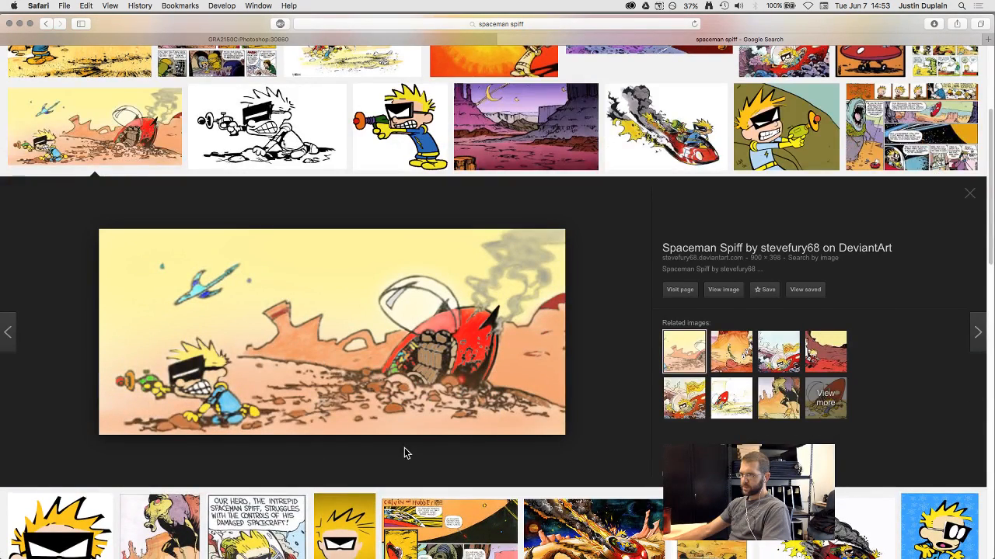
Compare the second row of Spaceman Spiff results, from the black-and-white ray gun drawing to the full-page comic strip titled space1
key("Right")
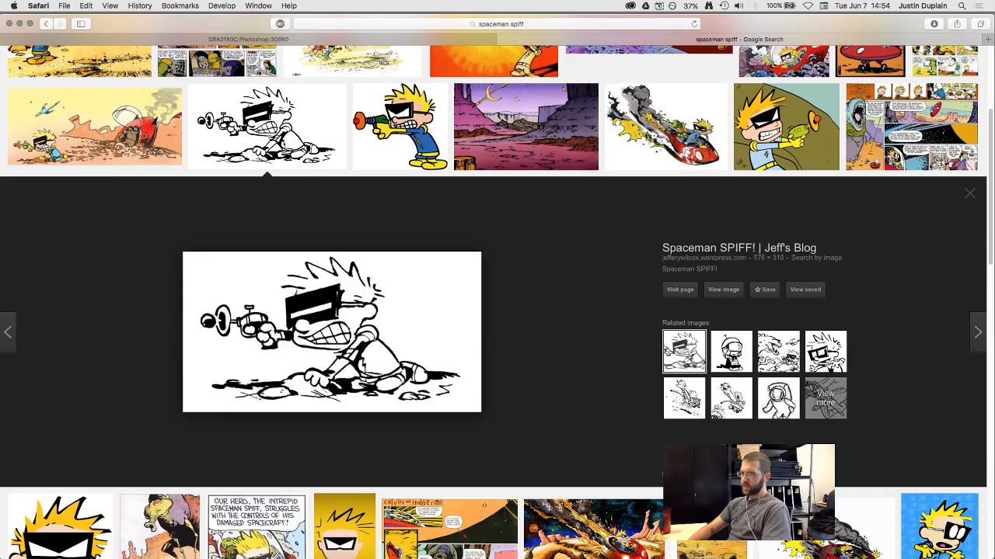
key("Left")
key("Right")
key("Right")
key("Right")
key("Right")
key("Right")
key("Right")
key("Right")
key("Right")
key("Right")
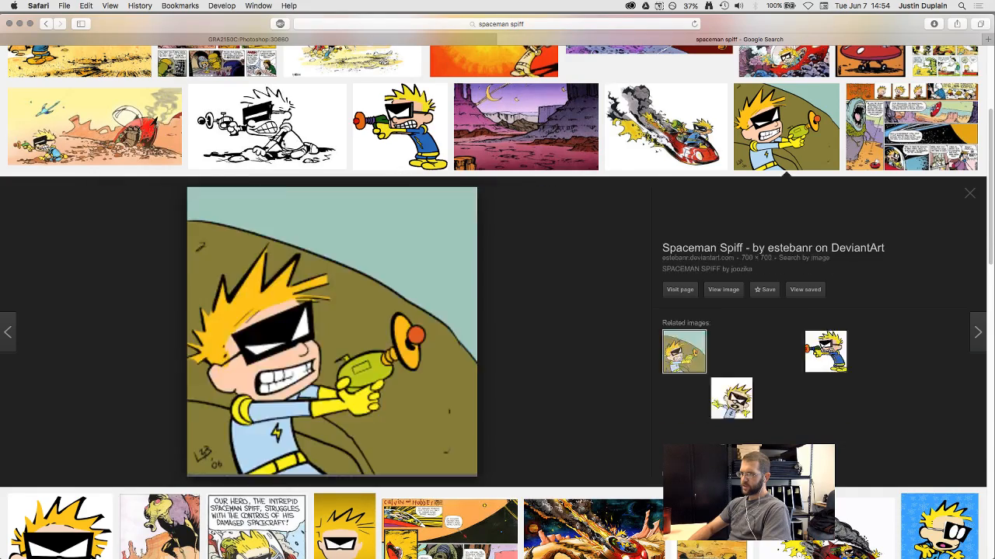
key("Left")
key("Left")
key("Left")
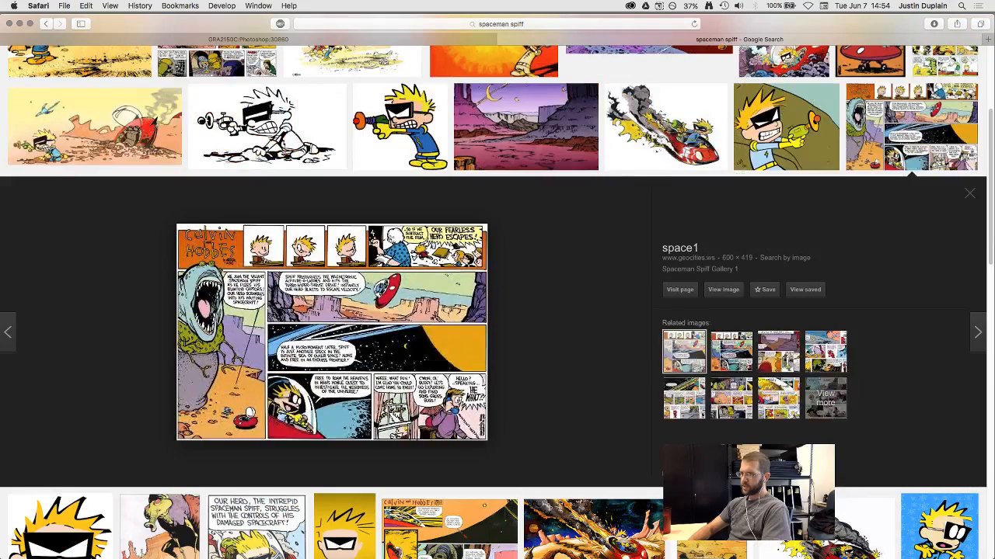
Open the space1 comic strip's source page and look through Spaceman Spiff Galleries 1, 2 and 3
left_click(404, 363)
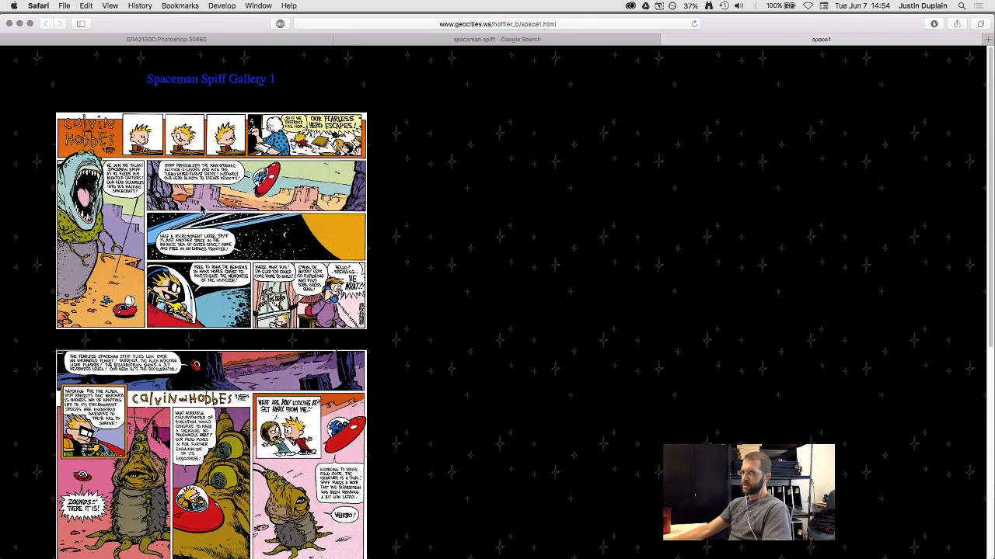
scroll(272, 222, "down", 10)
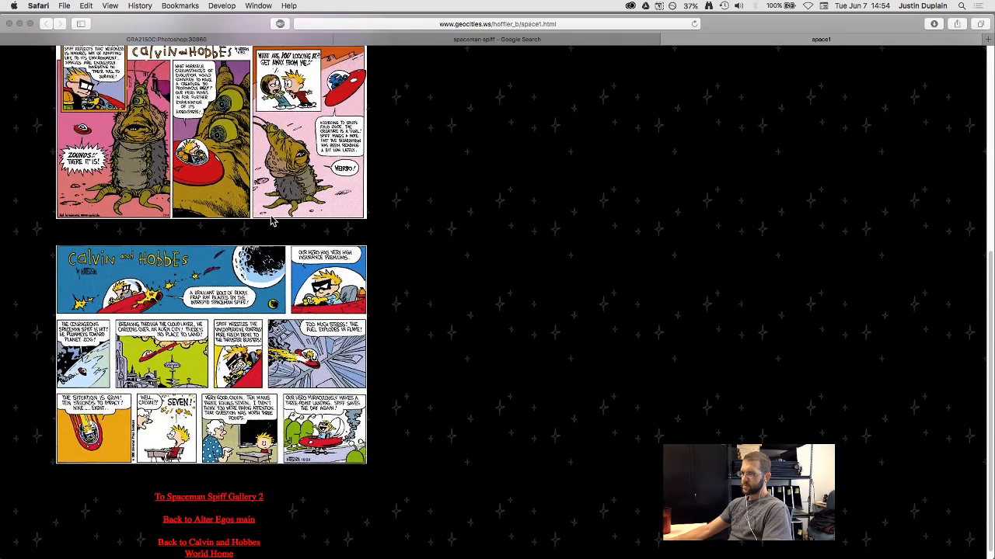
left_click(221, 498)
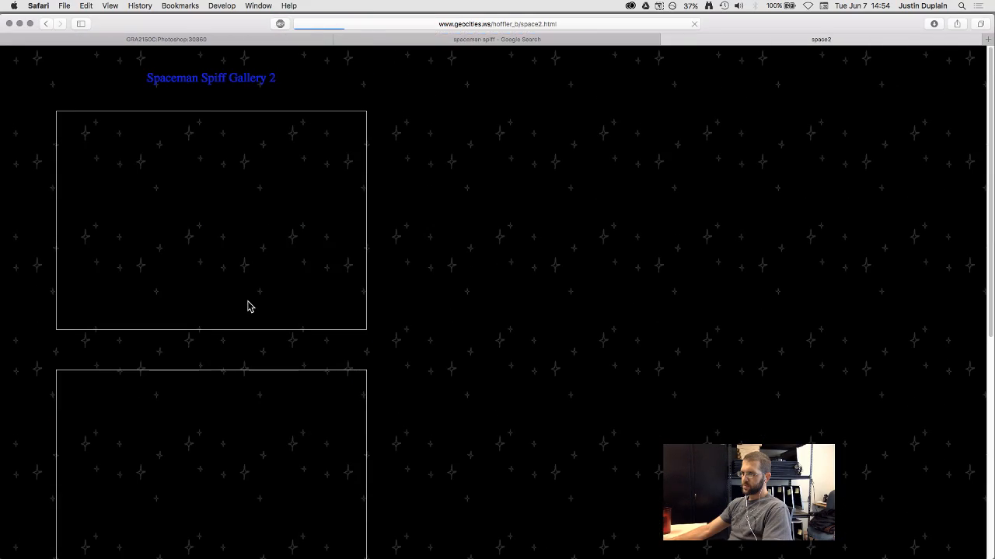
scroll(245, 288, "down", 10)
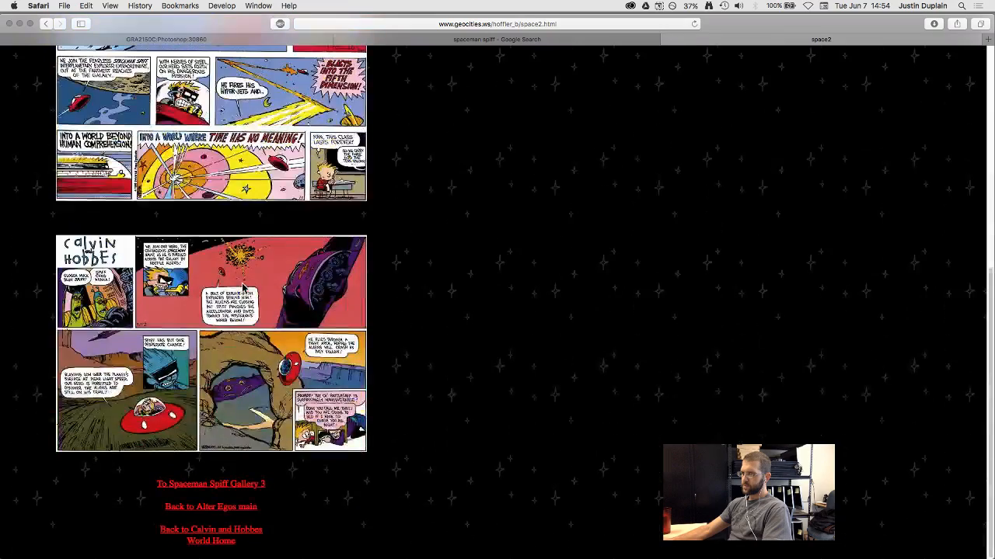
left_click(232, 488)
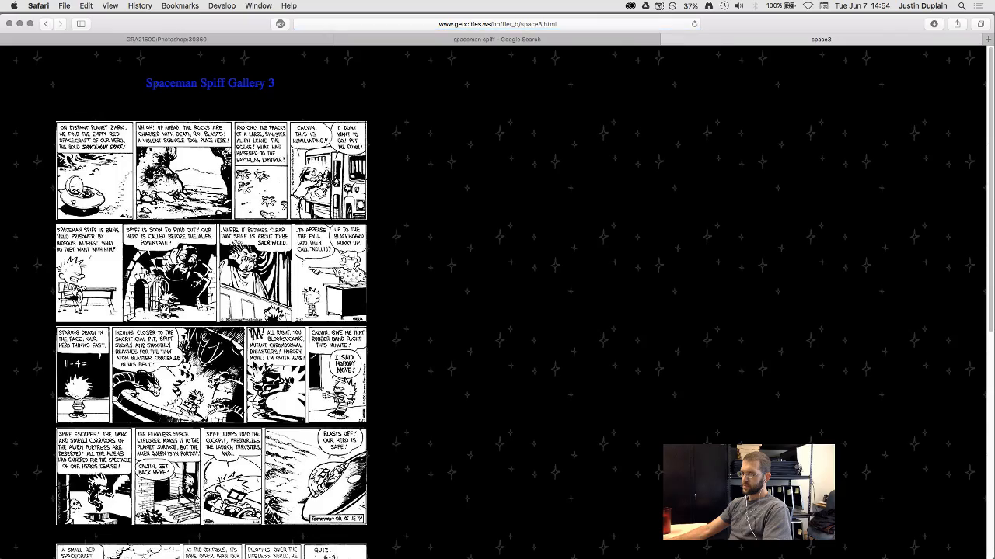
scroll(251, 365, "down", 5)
scroll(253, 365, "down", 6)
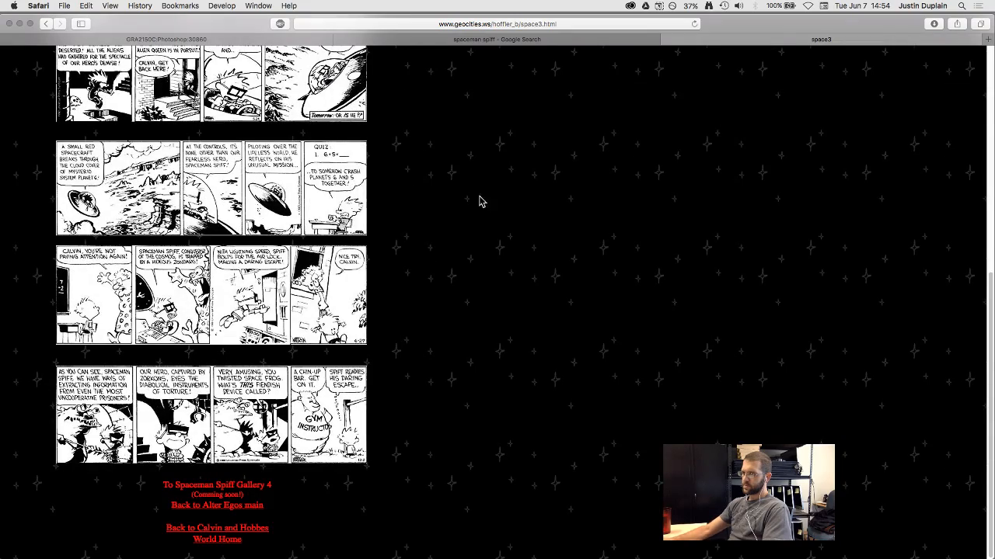
Return from Spaceman Spiff Gallery 3 to Gallery 1 and review its color strips up to the start of the page
left_click(43, 24)
left_click(42, 24)
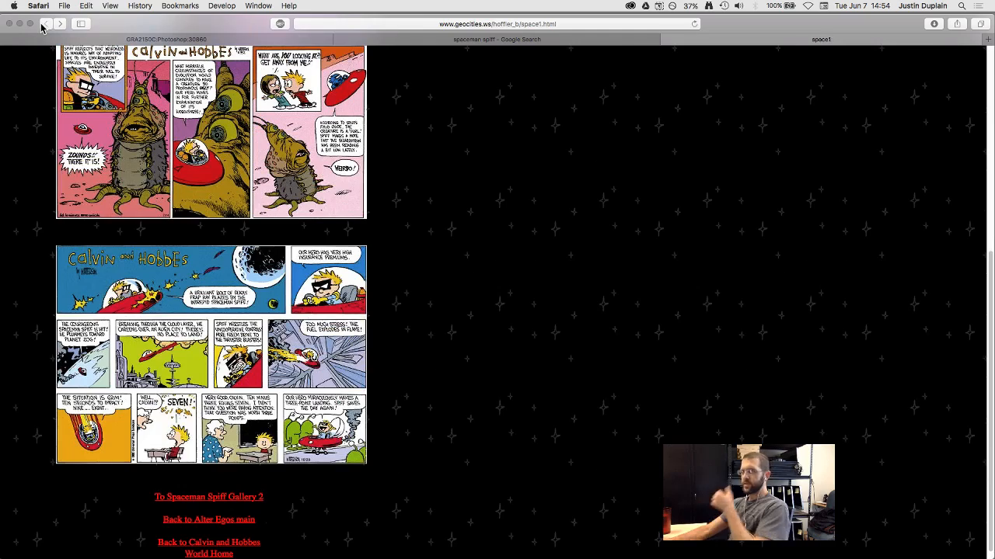
scroll(134, 160, "up", 2)
scroll(134, 159, "up", 8)
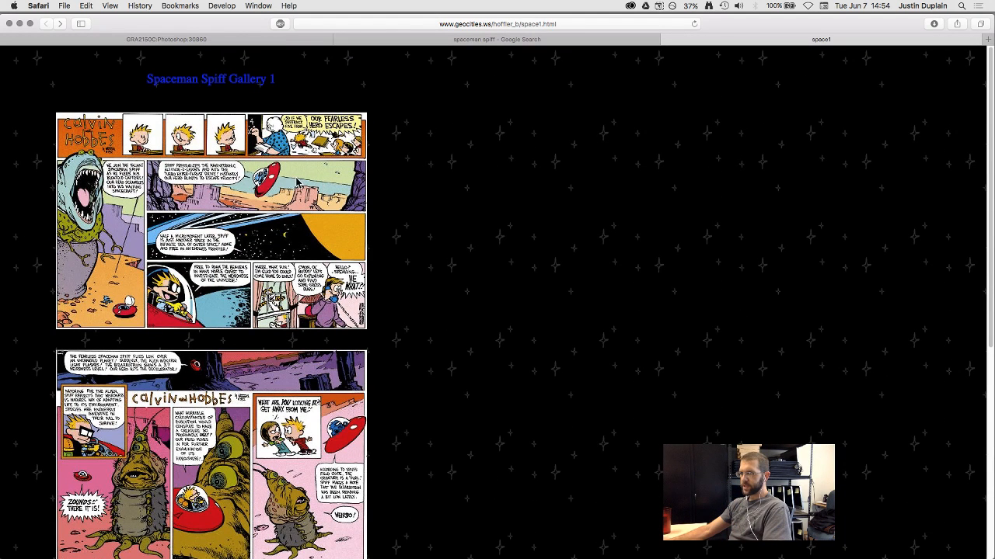
Open spaceman-spiff.wikia.com and look through the home page of the Spaceman Spiff Database Wiki
left_click(380, 24)
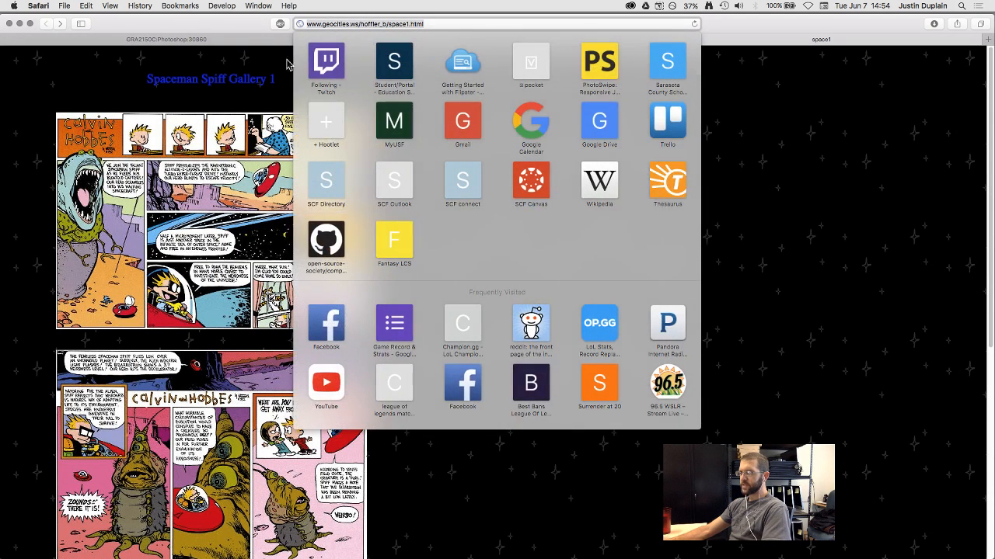
type("space")
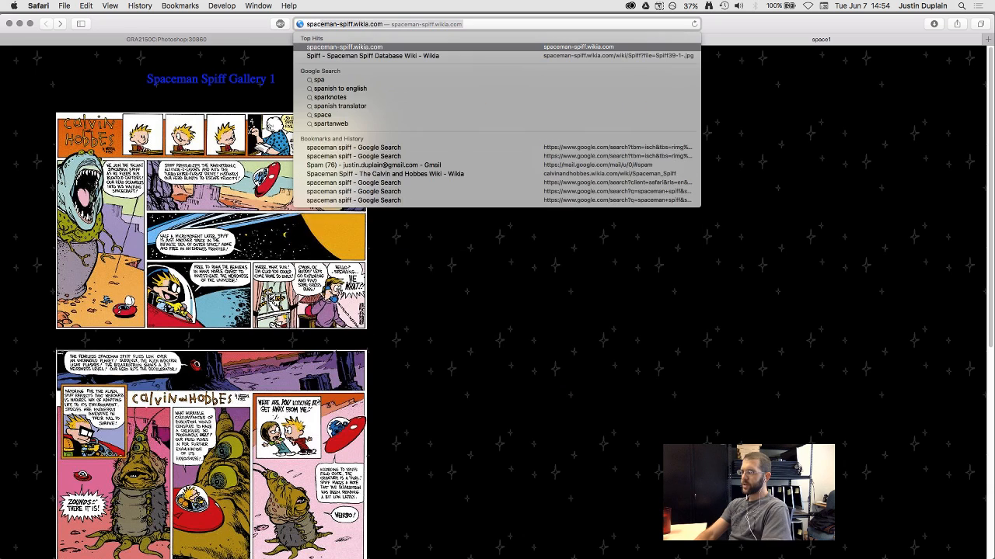
type("man")
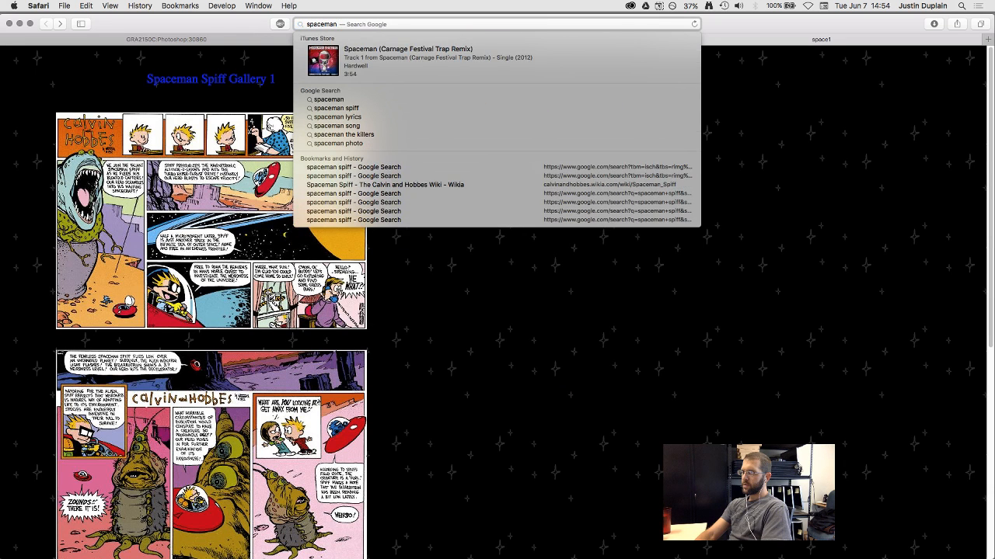
type("-spiff.wikia.com")
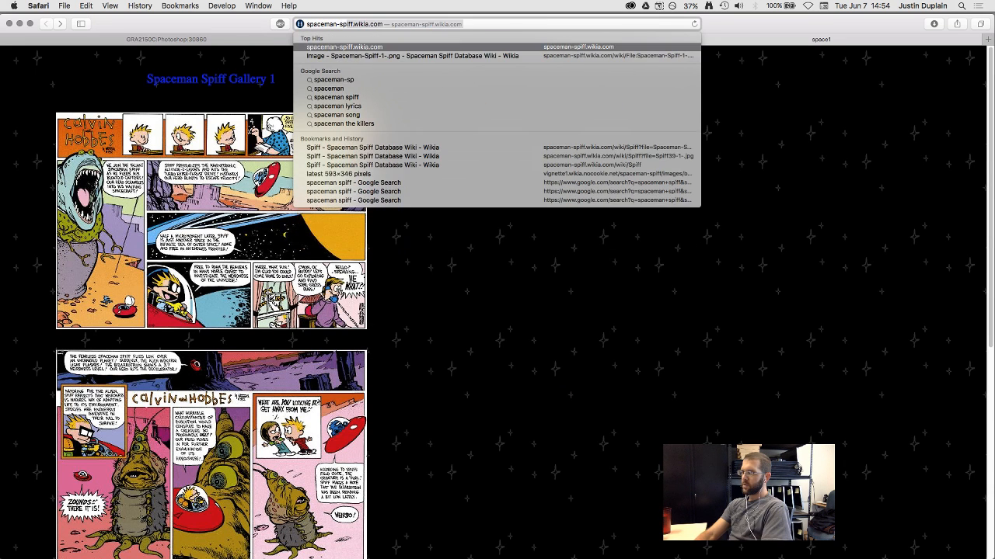
key("Return")
scroll(82, 237, "down", 3)
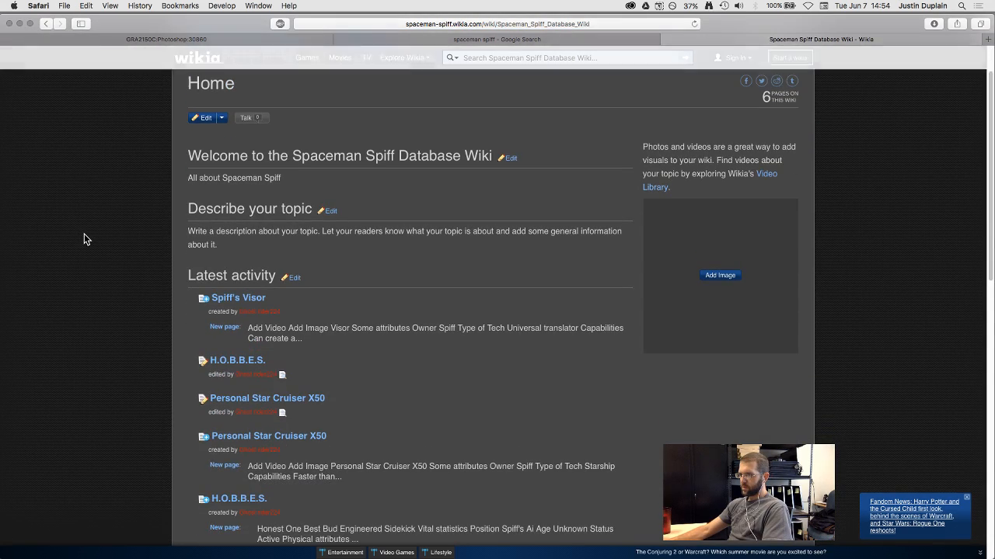
scroll(85, 239, "down", 5)
scroll(84, 238, "down", 4)
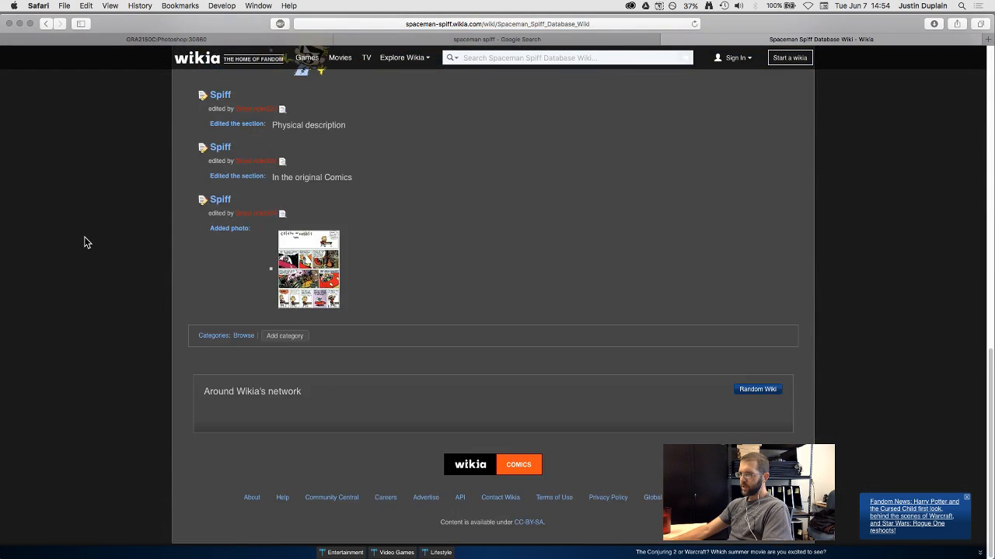
scroll(85, 233, "up", 10)
Search Google for spaceman spiff, open the image results and look over the first rows
left_click(416, 24)
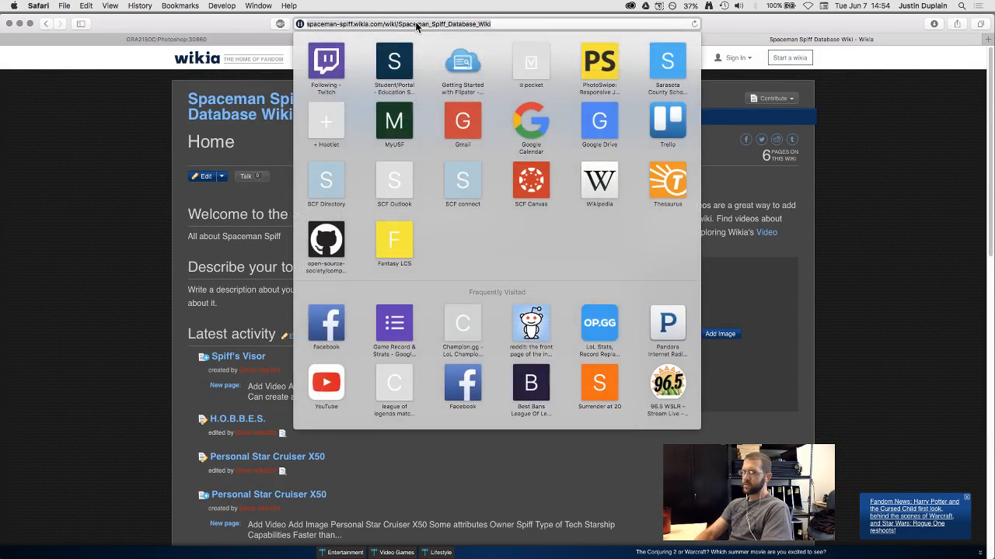
type("spaceman spiff")
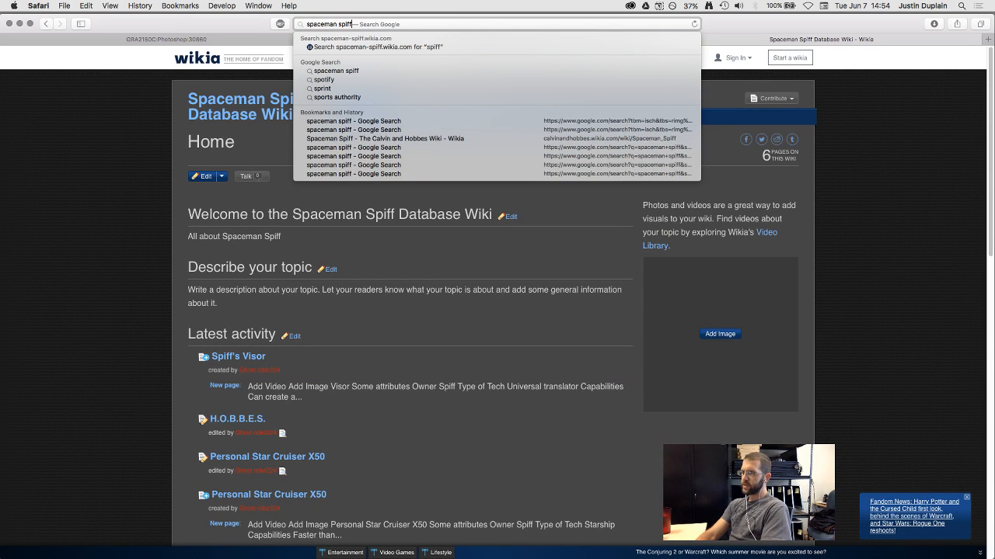
key("Return")
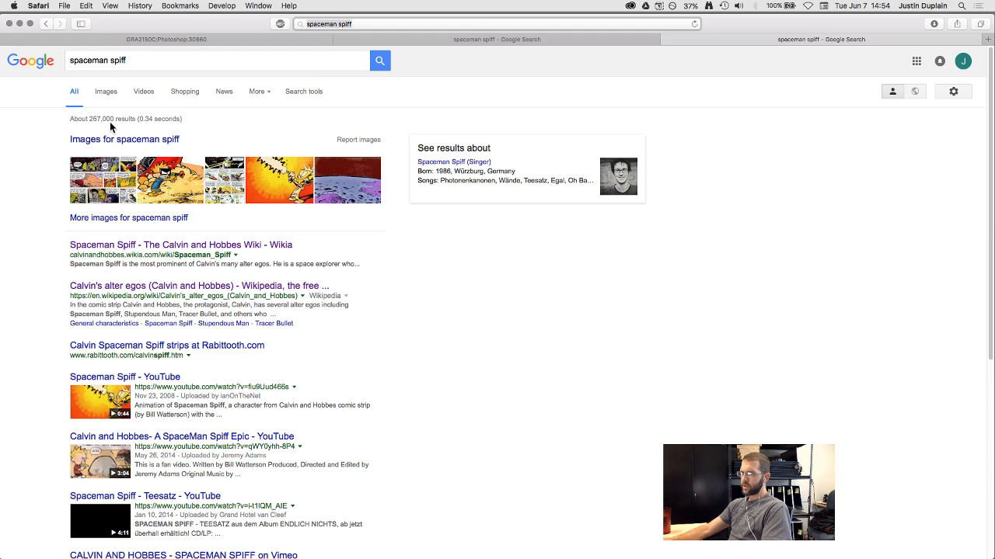
left_click(98, 142)
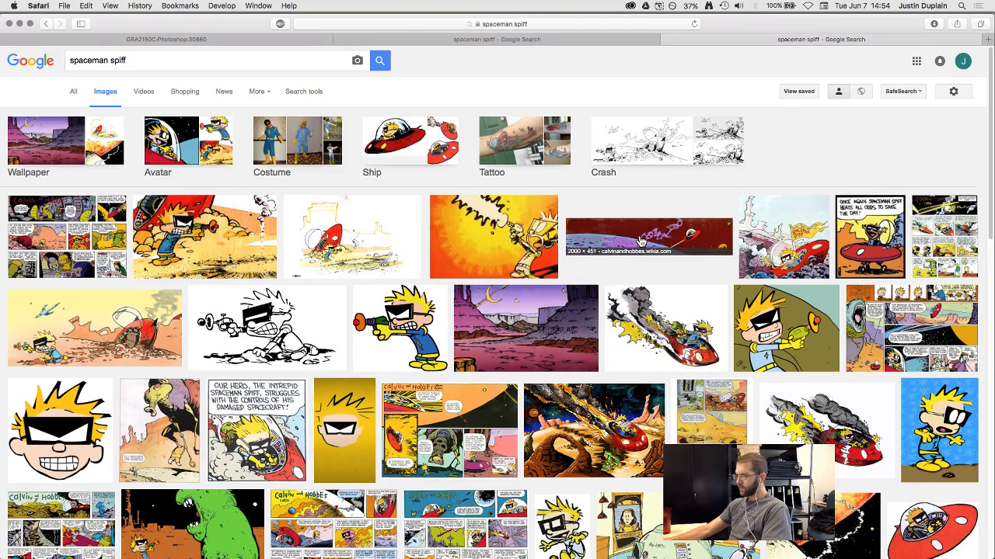
scroll(640, 243, "down", 1)
scroll(640, 241, "down", 5)
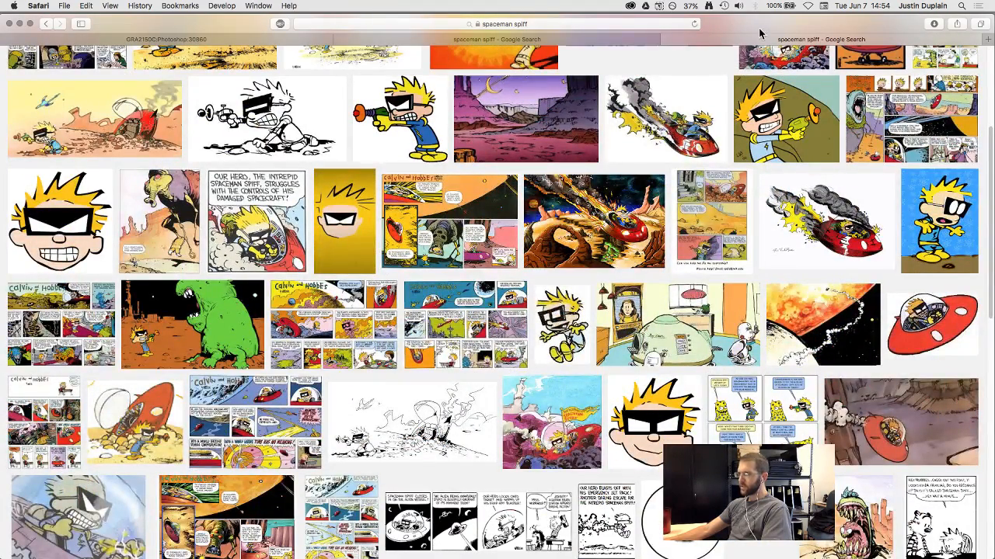
Move the Photoshop window back up, and narrow and place the Safari window in front of it, clear of Photoshop's color and layer panels
left_click_drag(765, 22, 693, 507)
left_click(764, 239)
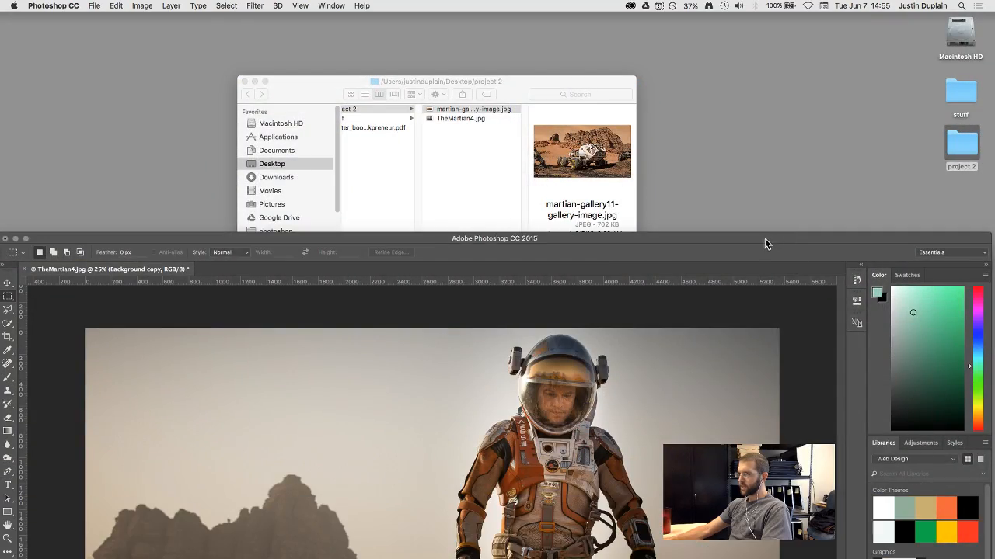
left_click_drag(764, 239, 813, 18)
left_click_drag(17, 511, 51, 41)
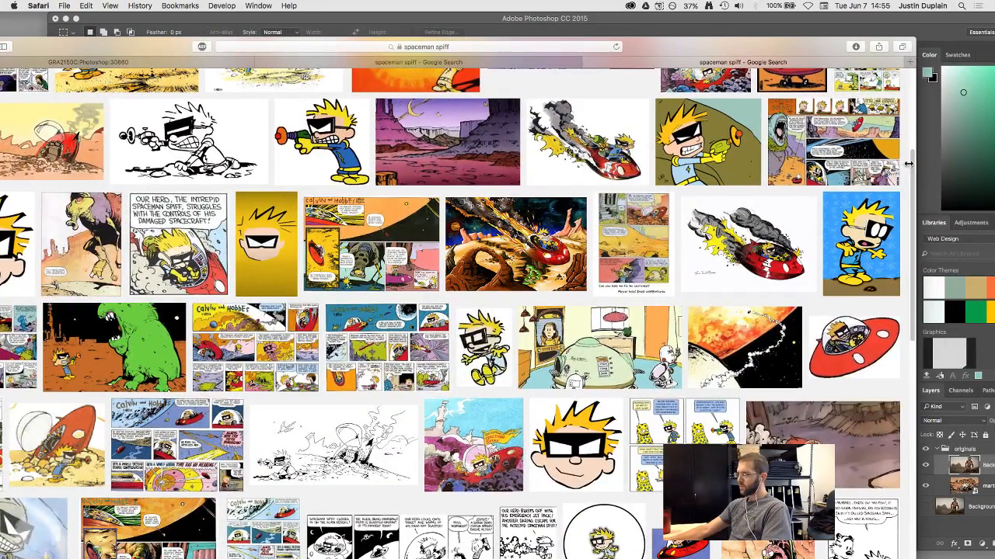
left_click_drag(908, 164, 779, 166)
left_click_drag(637, 52, 698, 29)
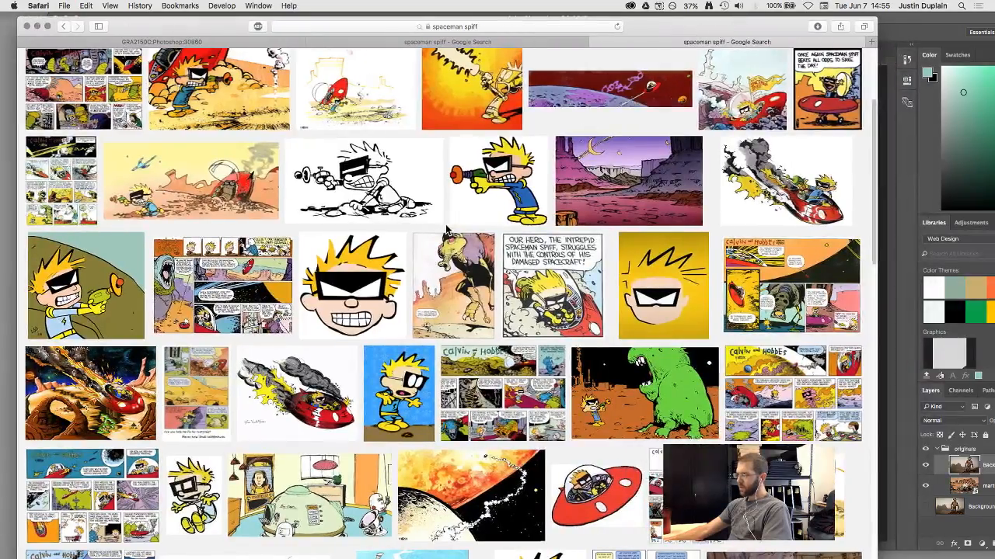
Examine the spaceman spiff image results row by row for usable comic strip, landscape and spaceship references
scroll(447, 229, "down", 8)
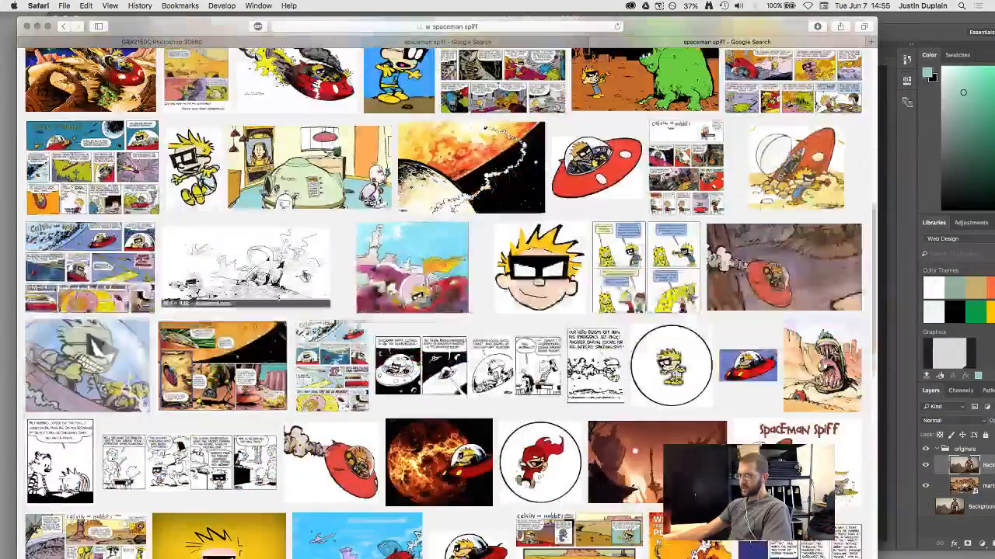
scroll(305, 277, "down", 3)
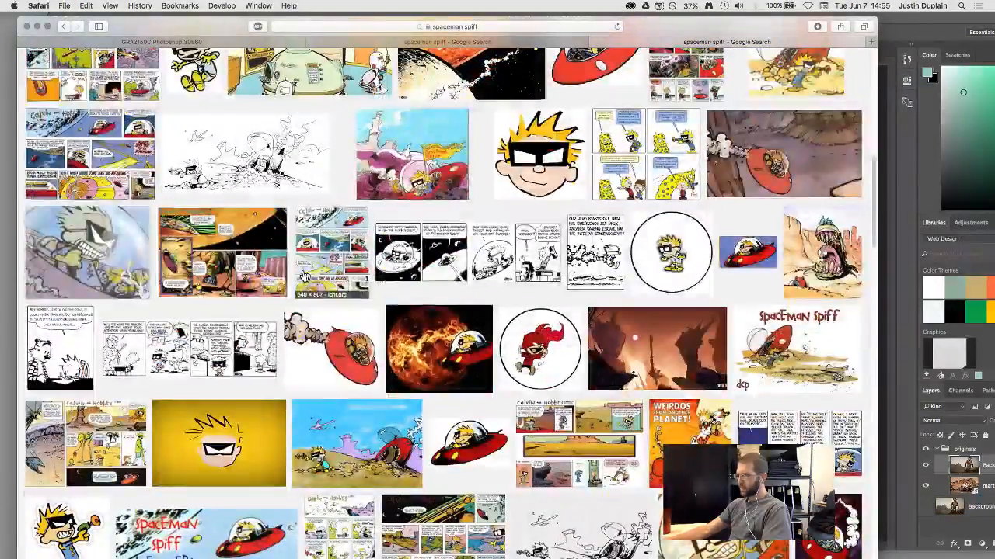
scroll(305, 277, "down", 2)
scroll(305, 278, "up", 12)
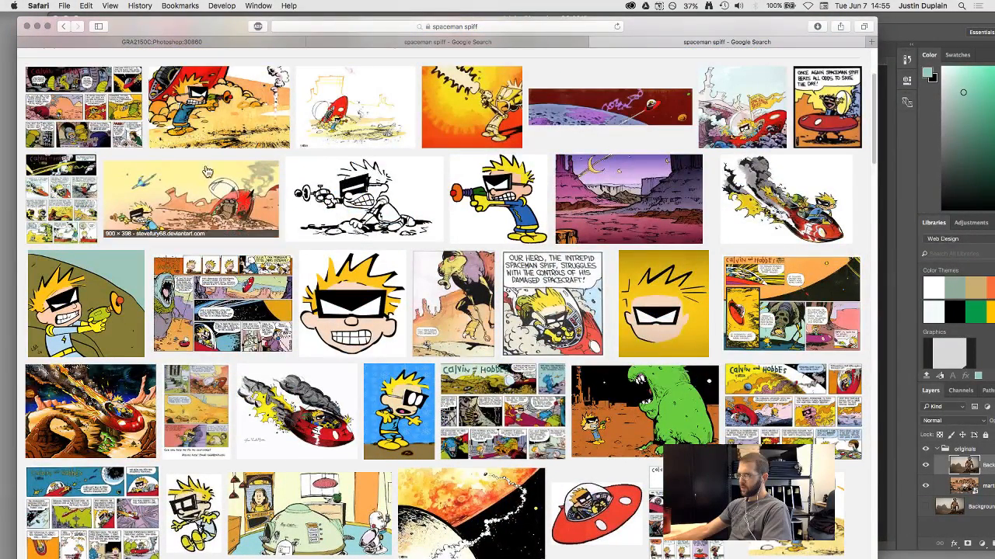
scroll(211, 225, "down", 20)
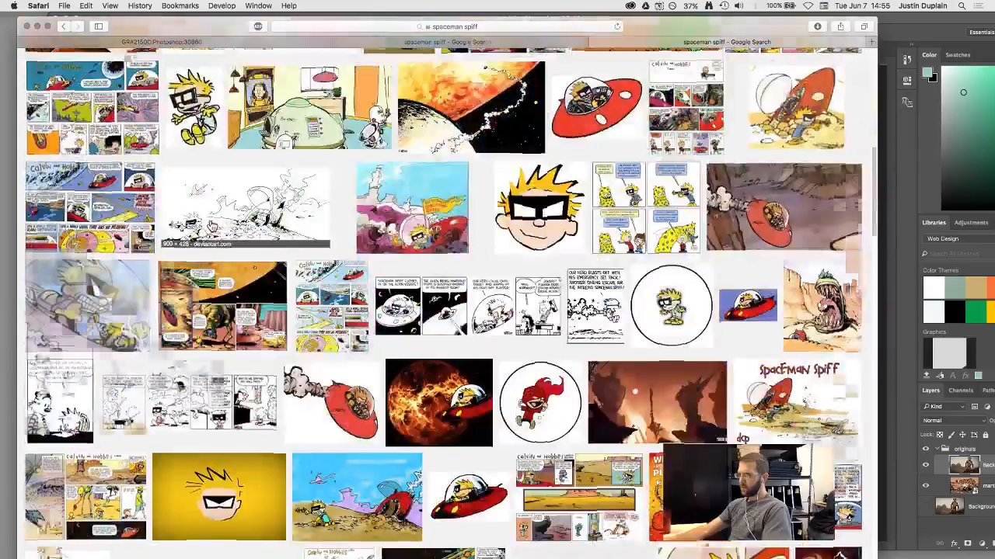
scroll(211, 226, "down", 10)
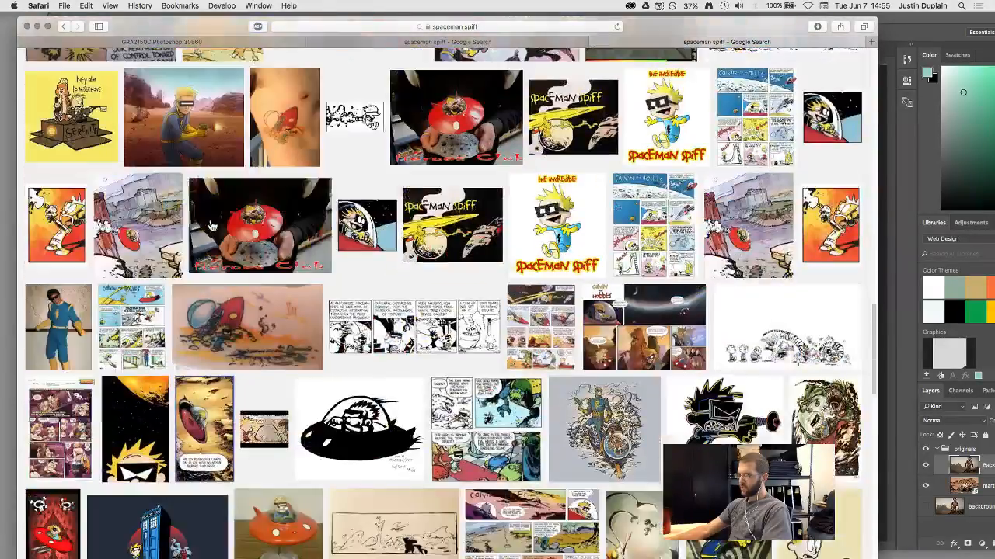
scroll(212, 225, "down", 17)
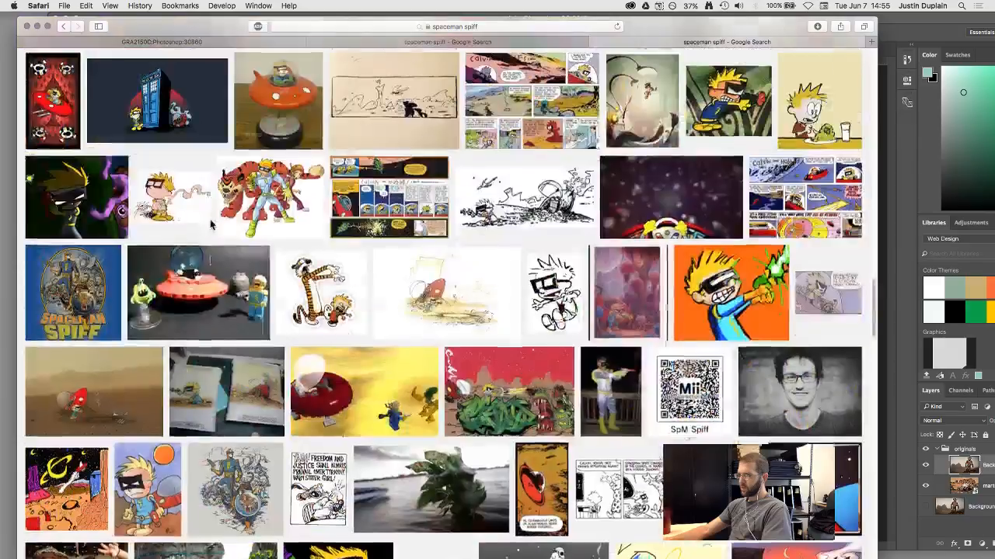
scroll(211, 225, "down", 7)
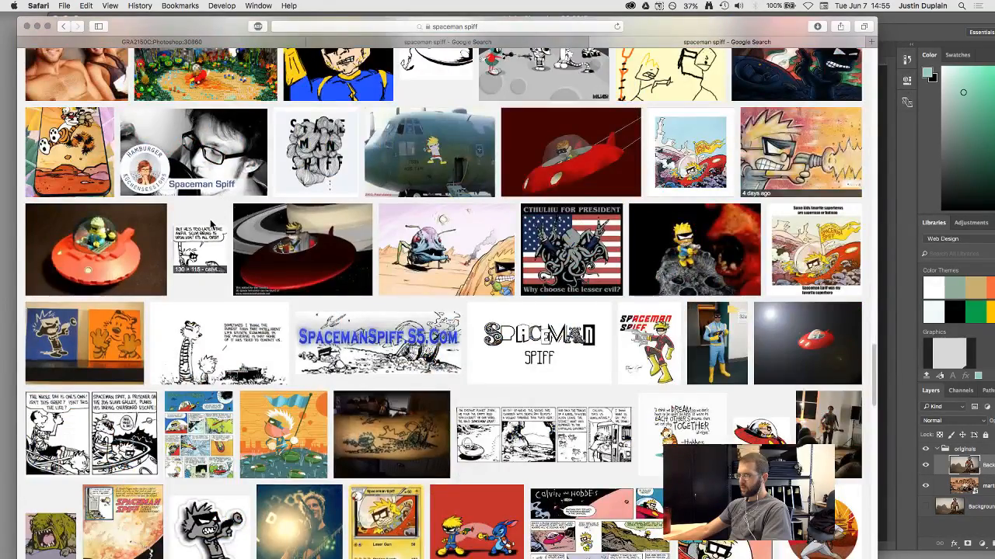
scroll(211, 226, "down", 13)
scroll(166, 243, "up", 2)
scroll(166, 244, "up", 1)
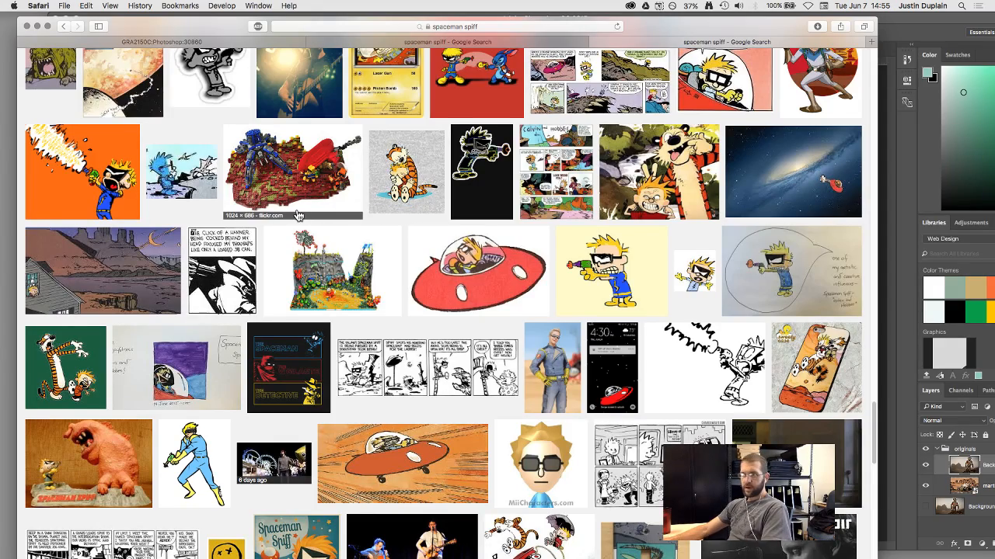
scroll(334, 206, "down", 5)
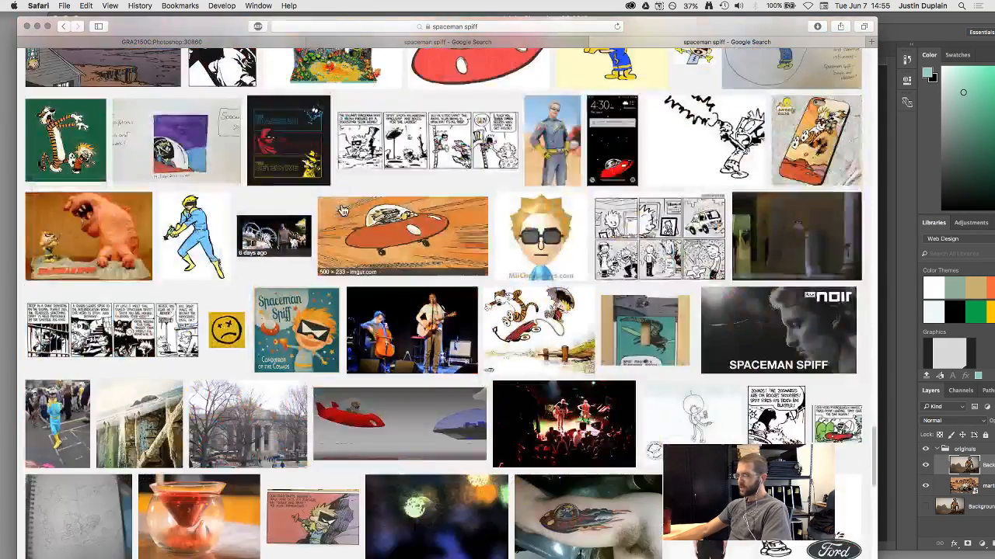
scroll(135, 254, "down", 12)
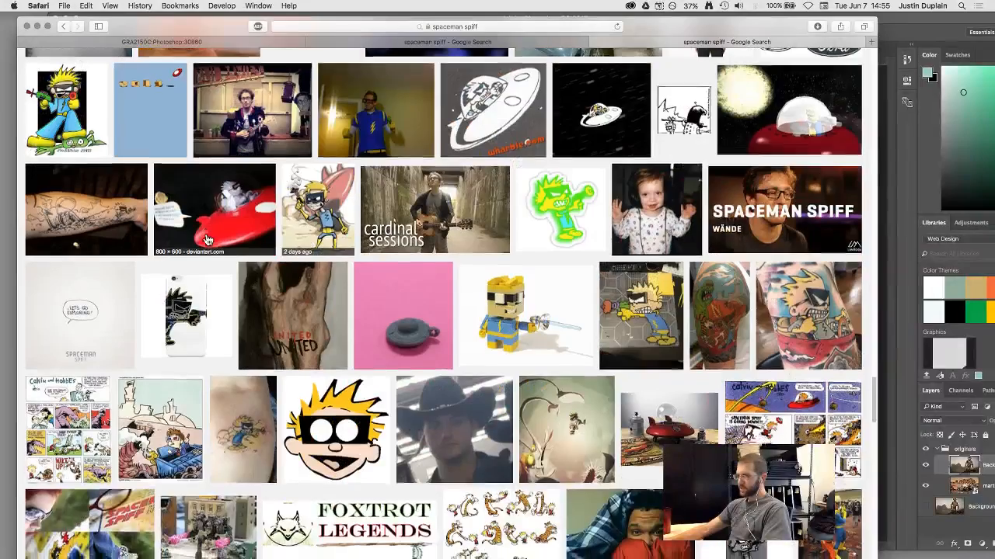
scroll(134, 254, "down", 10)
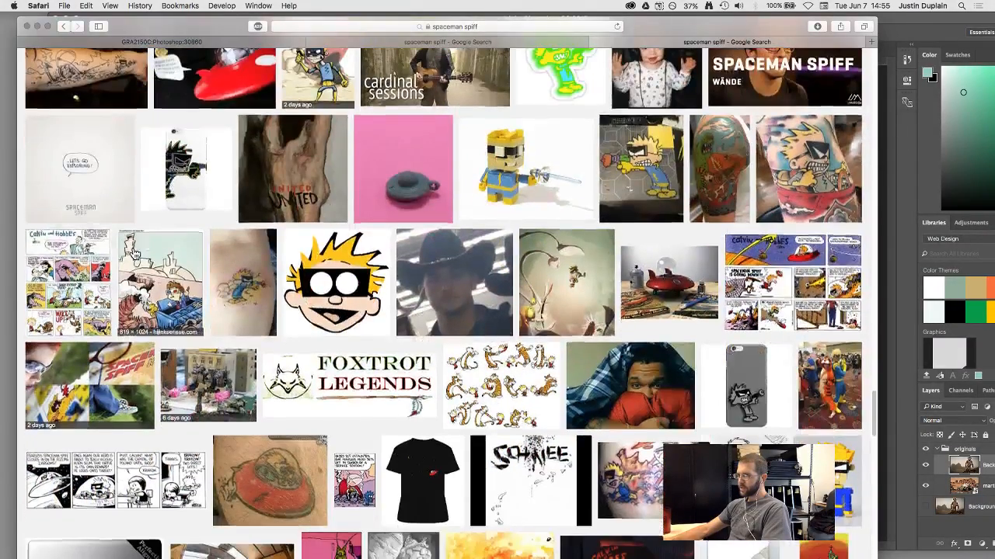
scroll(134, 254, "up", 1)
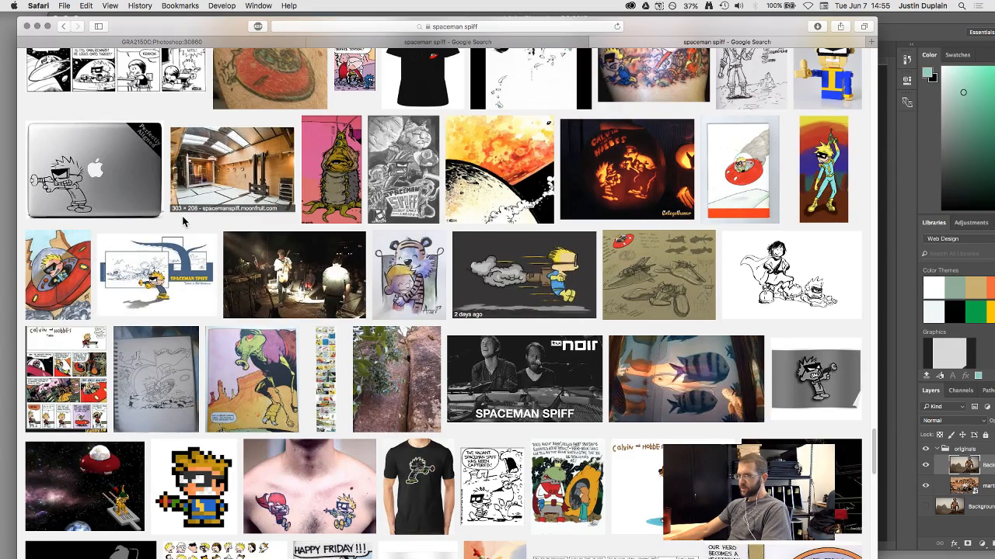
Preview the Calvin and Hobbes strip with purple canyon panels from blogs.gocomics.com, and close the preview
scroll(183, 222, "down", 7)
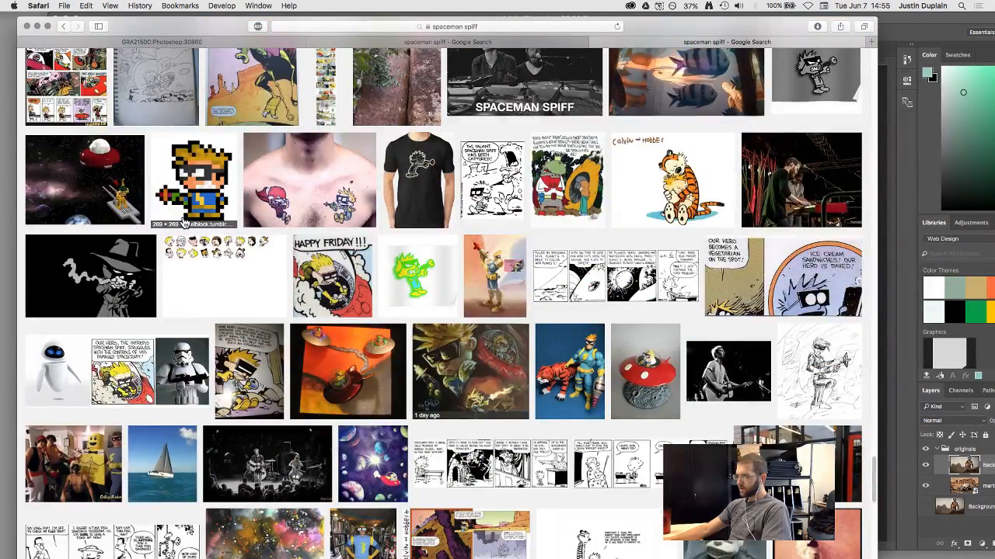
scroll(183, 222, "down", 5)
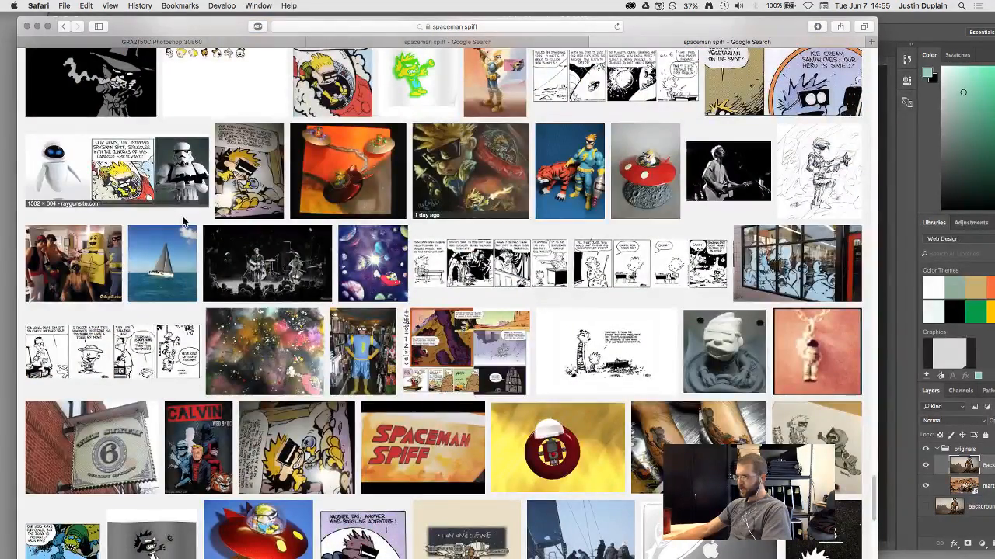
left_click(479, 357)
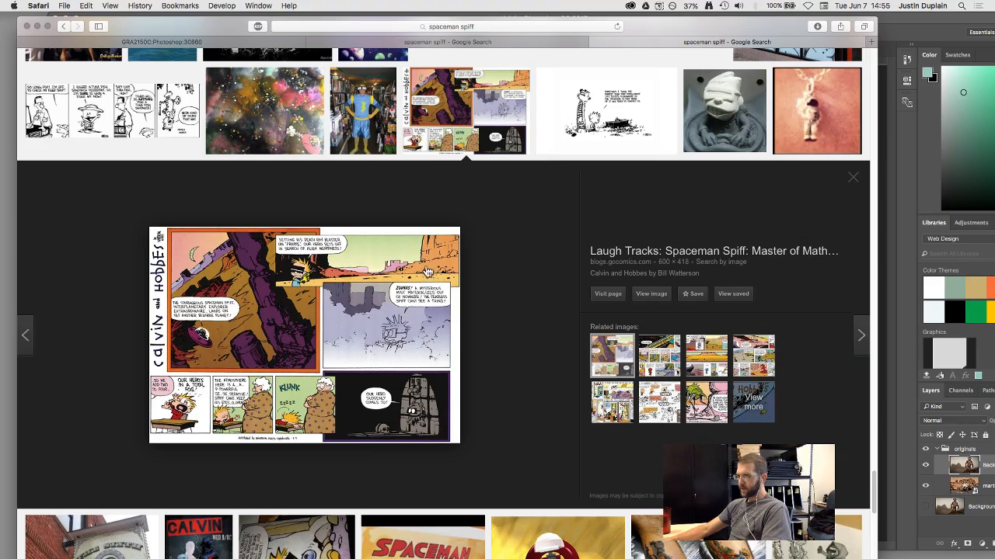
left_click(851, 180)
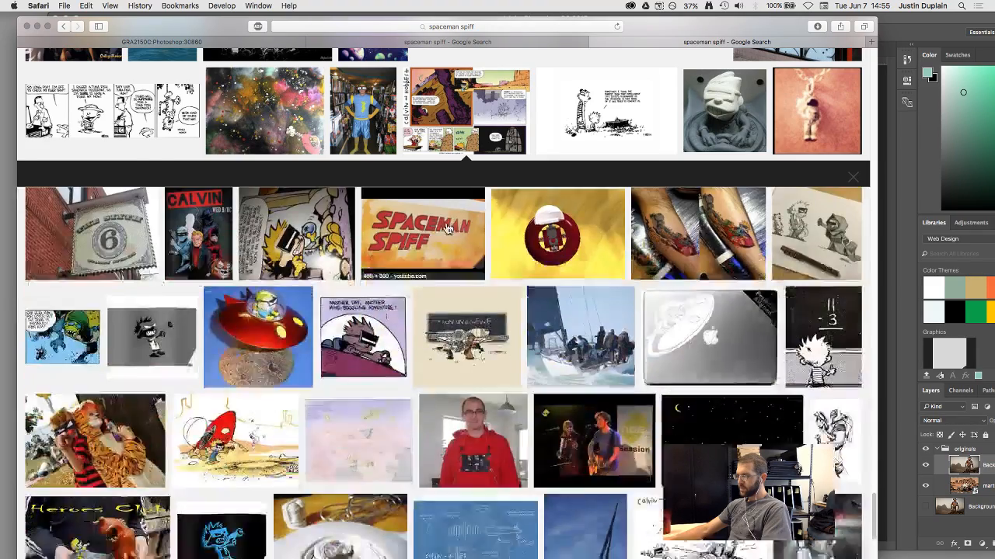
Load more image results at the end of the list and browse the additional Spaceman Spiff images
scroll(445, 229, "down", 5)
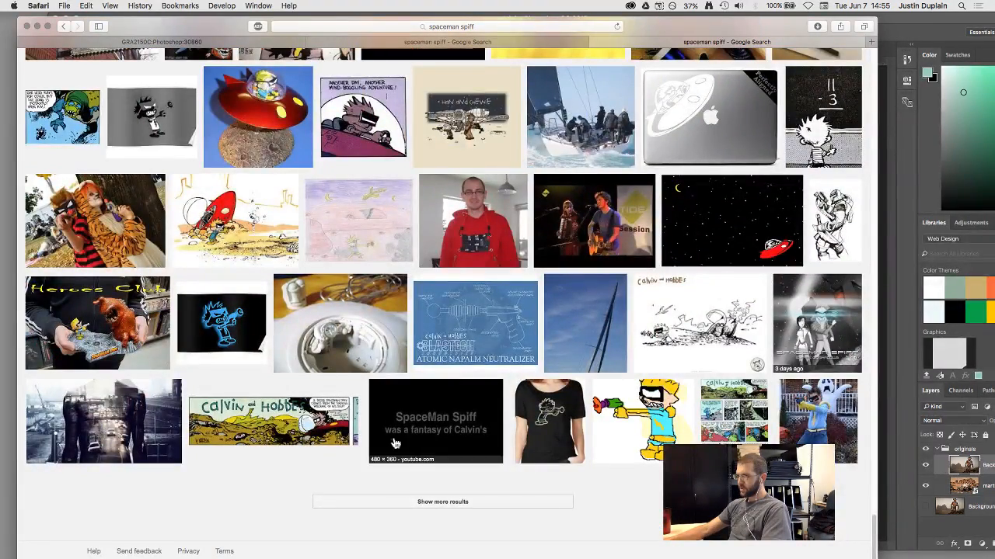
left_click(411, 502)
scroll(397, 379, "down", 3)
scroll(397, 379, "down", 2)
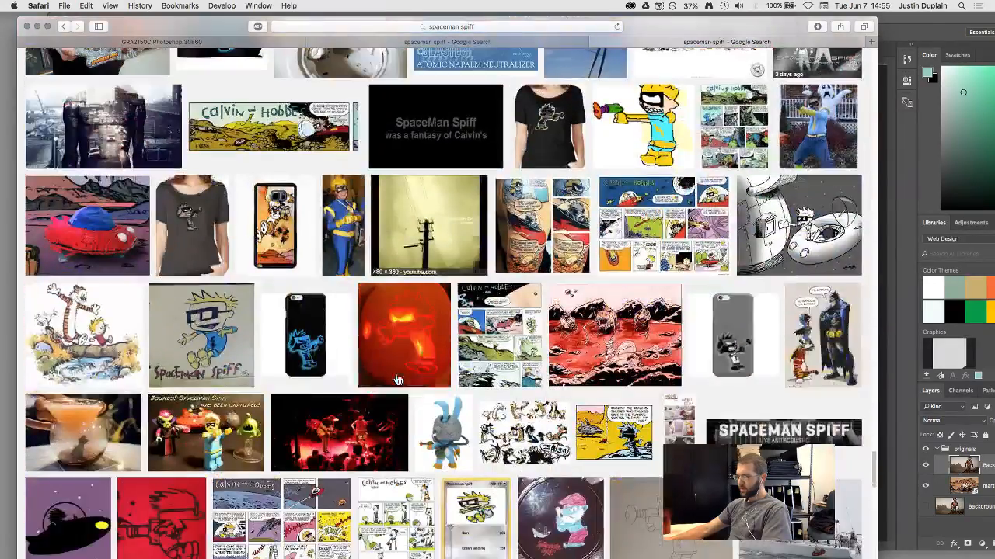
scroll(397, 379, "down", 6)
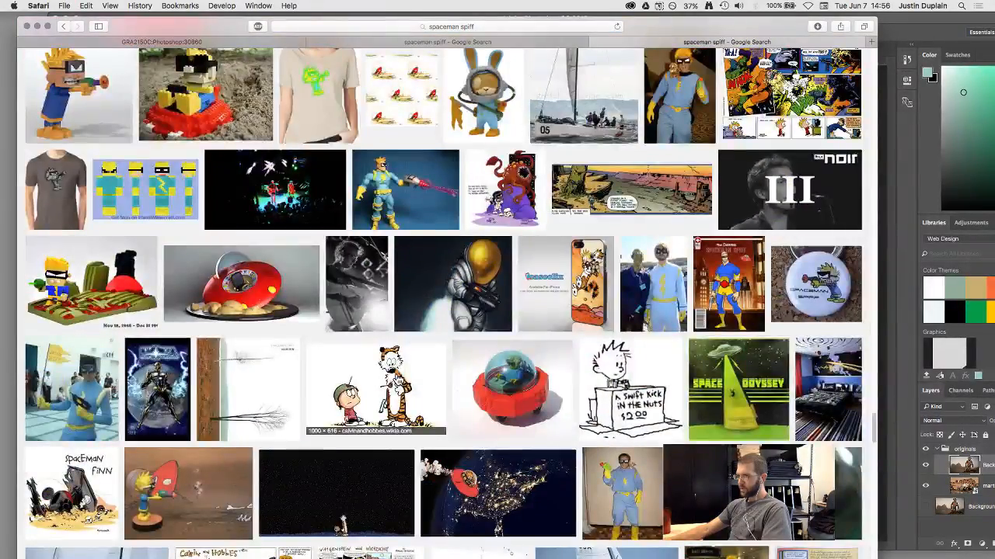
Browse the remaining spaceman spiff image results and return to the beginning of the list
scroll(397, 381, "down", 5)
scroll(397, 380, "down", 3)
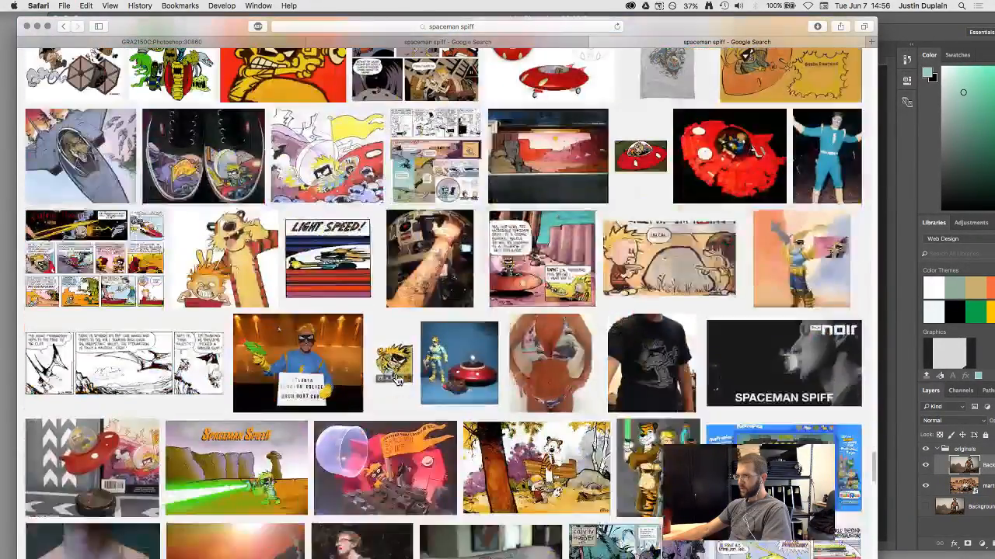
scroll(398, 381, "down", 3)
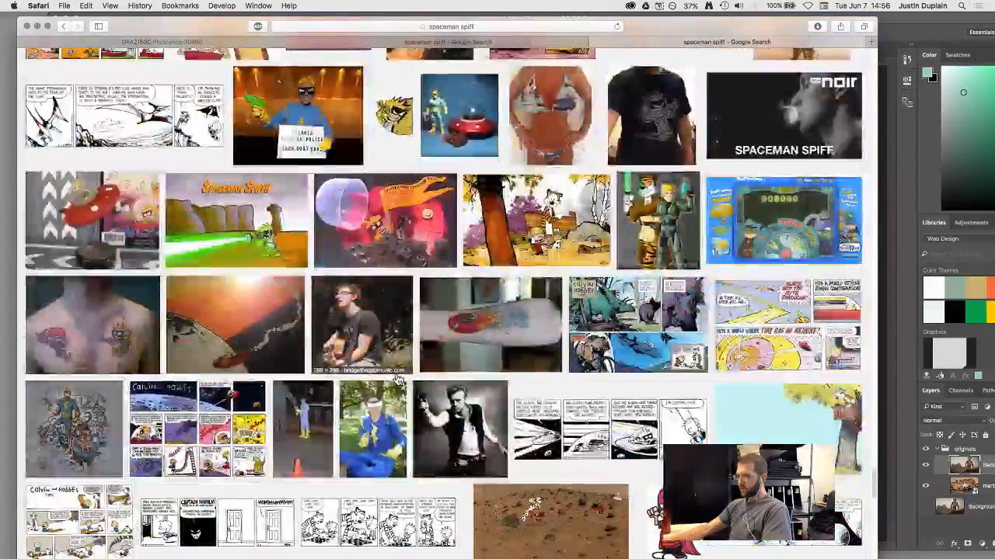
scroll(399, 380, "down", 4)
scroll(397, 380, "up", 20)
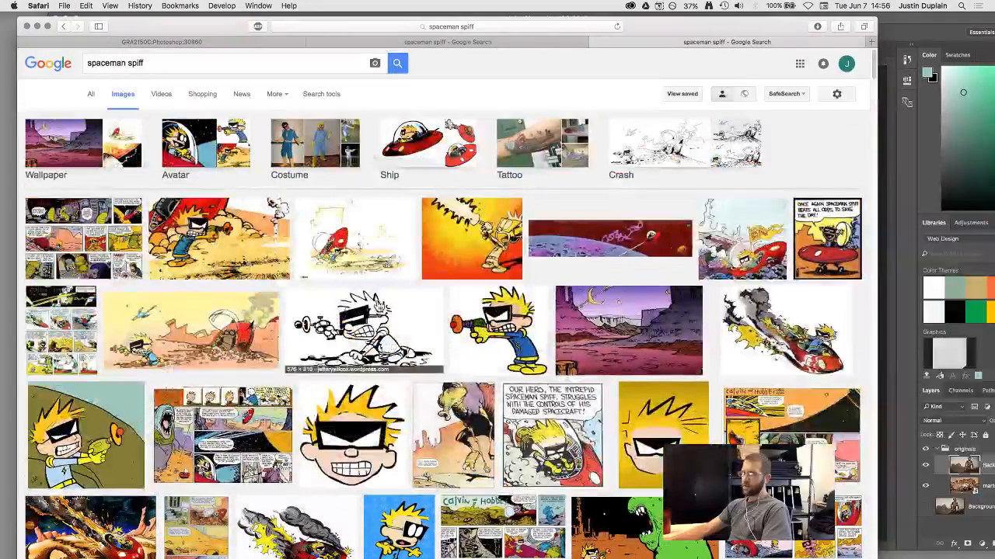
Refine the image search to "spaceman spiff calvin"
left_click(163, 64)
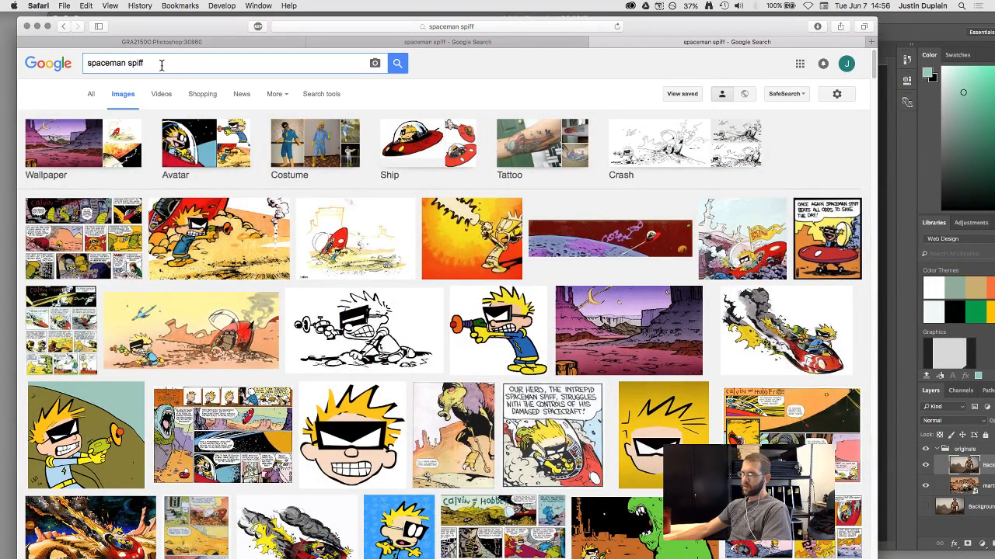
type("calv")
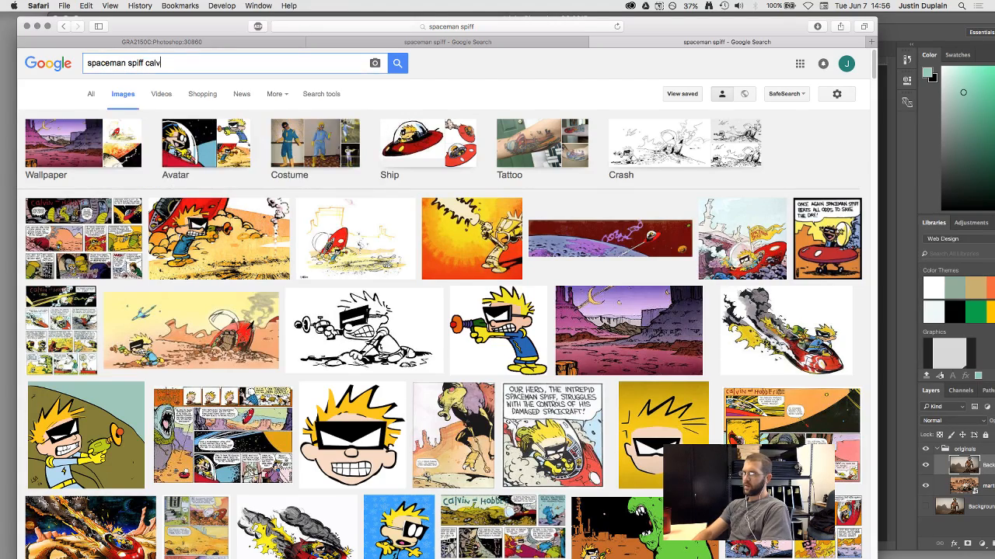
type("in")
key("Return")
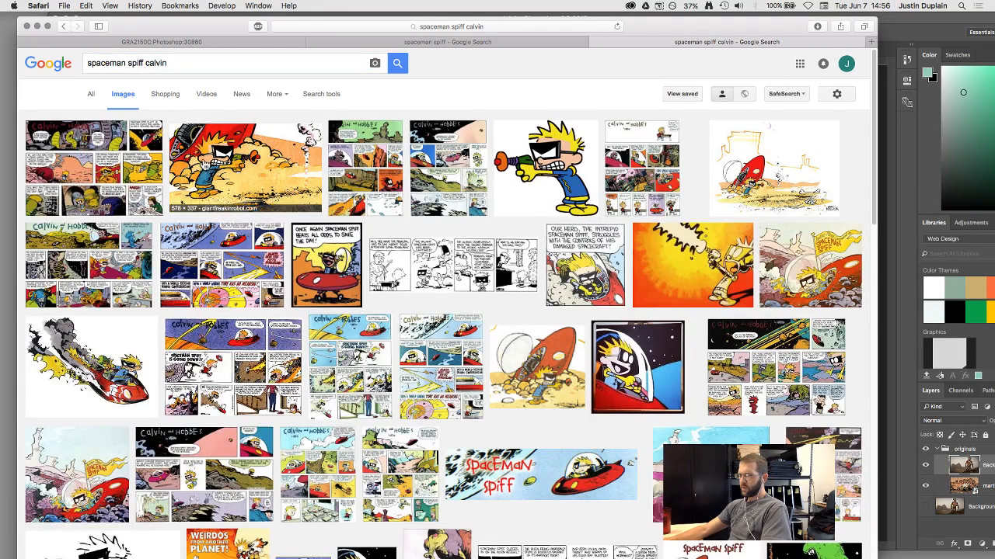
Filter the image results by size to those larger than 2 MP (1600×1200)
left_click(319, 95)
left_click(96, 122)
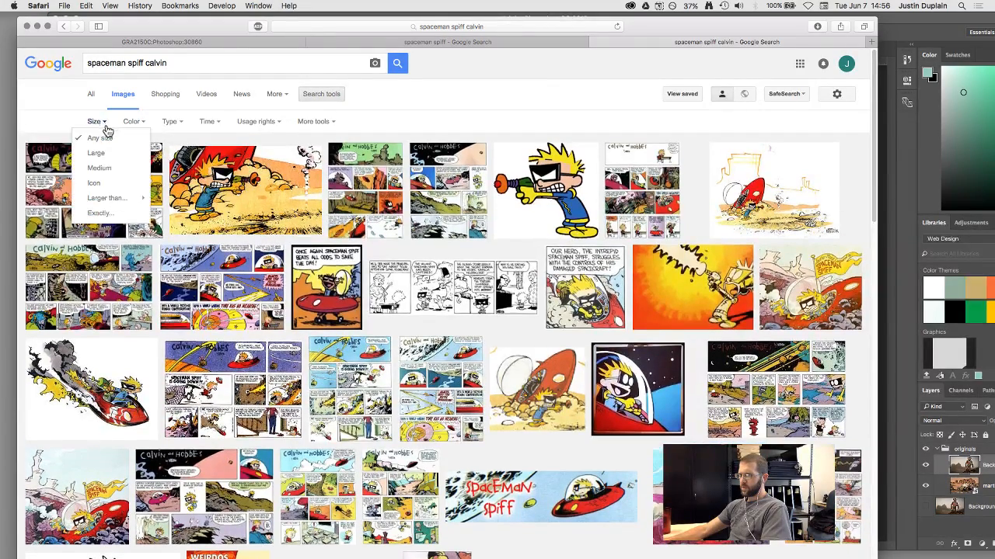
mouse_move(109, 204)
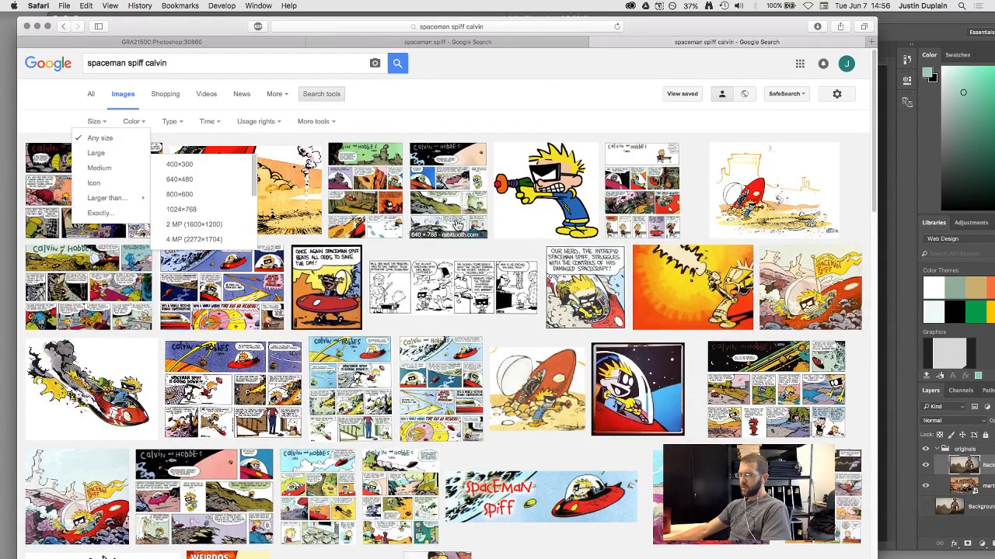
left_click(193, 224)
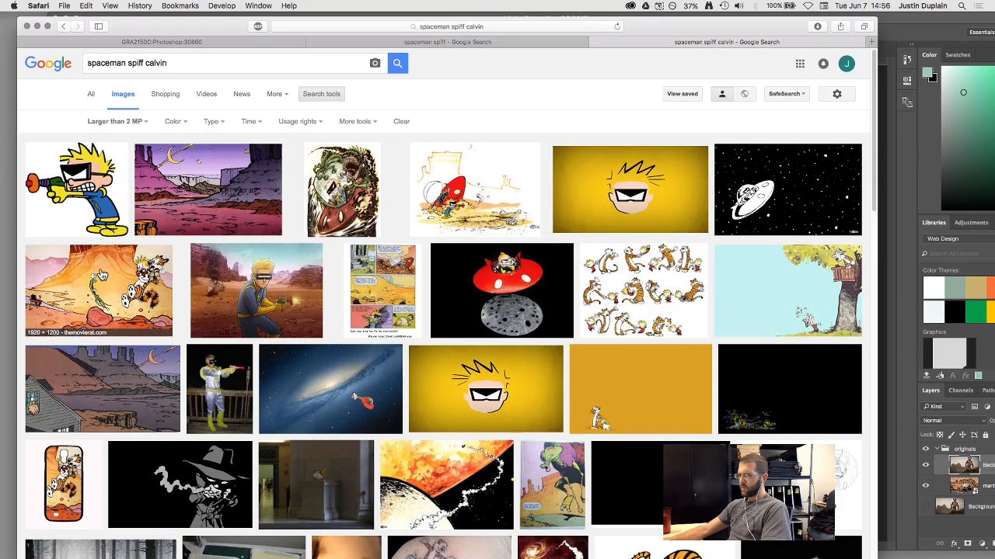
Examine the large spaceman spiff calvin image results for usable landscape and comic references
scroll(99, 276, "down", 15)
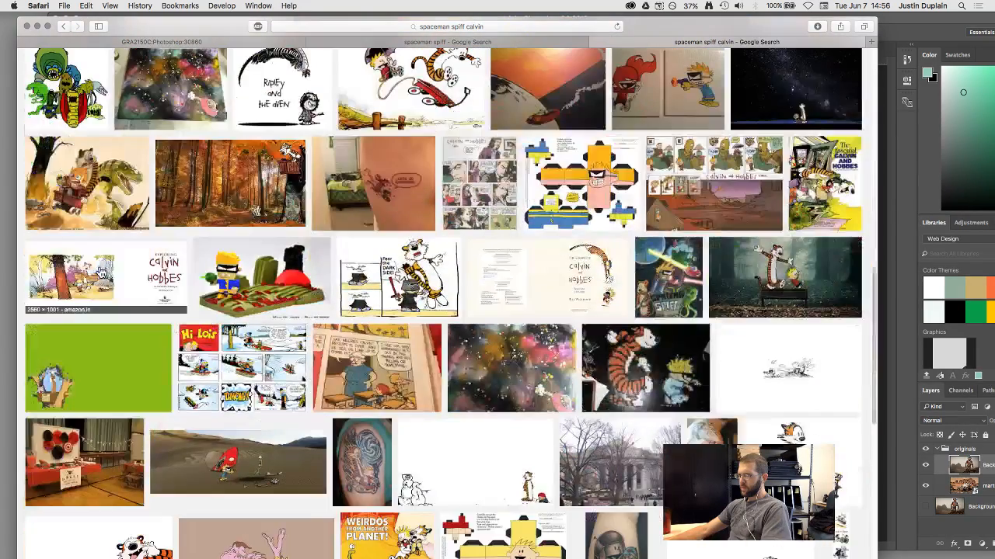
scroll(101, 272, "down", 10)
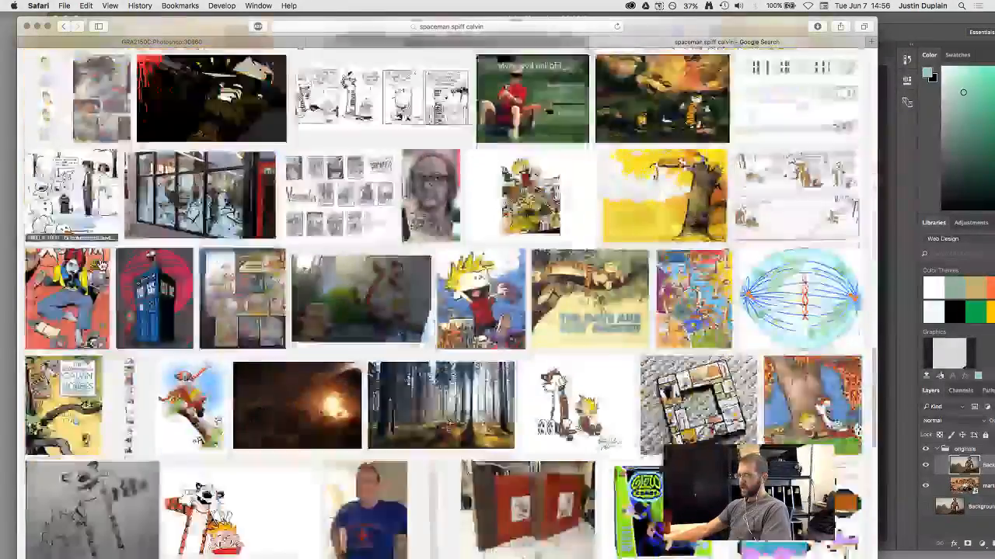
scroll(101, 266, "down", 5)
scroll(101, 266, "up", 3)
scroll(101, 266, "up", 1)
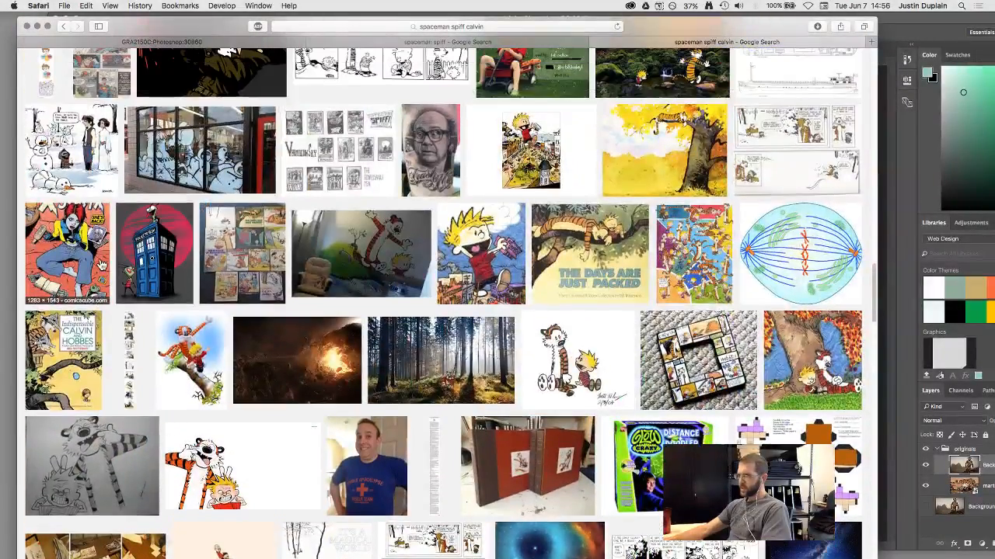
scroll(102, 266, "up", 5)
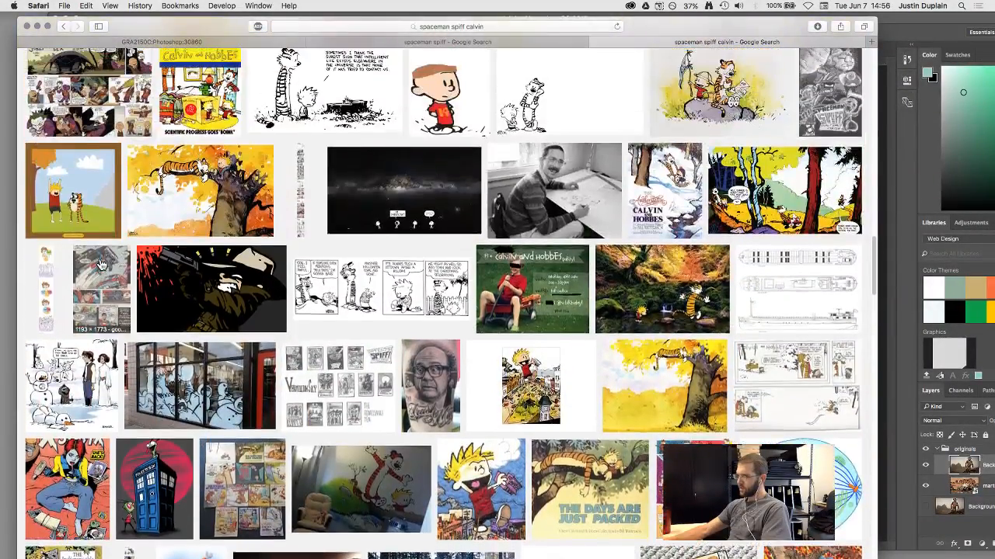
scroll(101, 265, "down", 15)
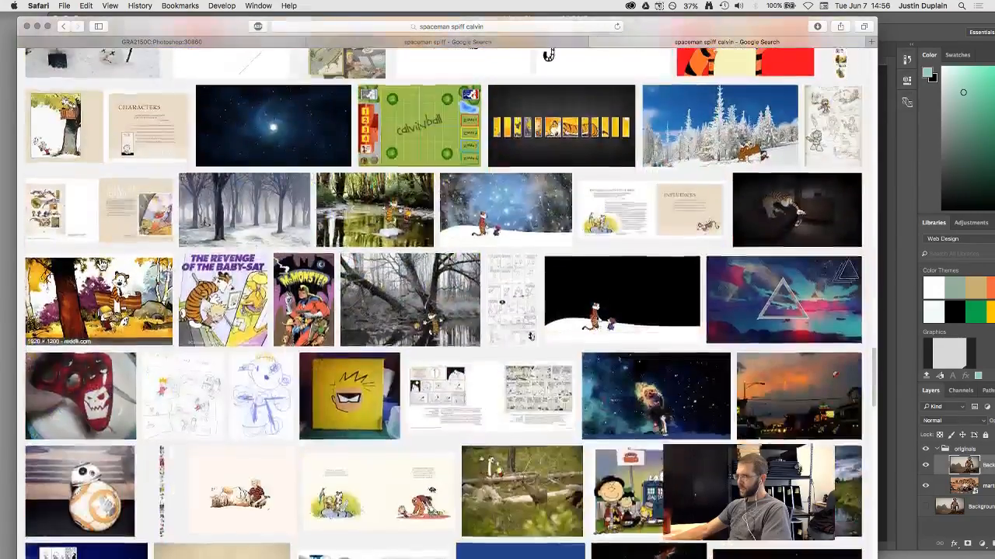
scroll(101, 266, "down", 10)
scroll(101, 266, "up", 5)
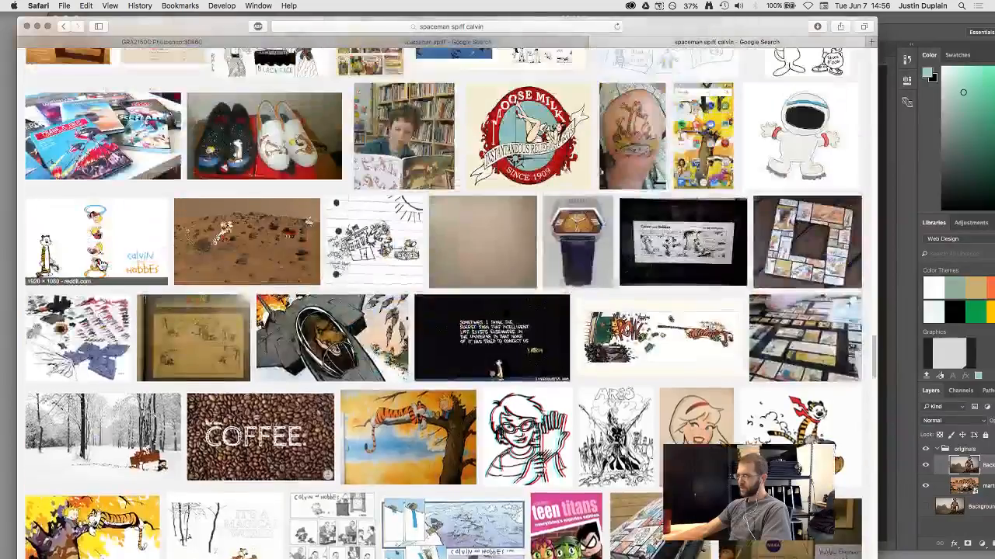
Minimize the Safari and Photoshop windows to uncover the Finder window on the desktop
right_click(102, 263)
left_click(85, 18)
left_click_drag(85, 18, 169, 114)
left_click(105, 115)
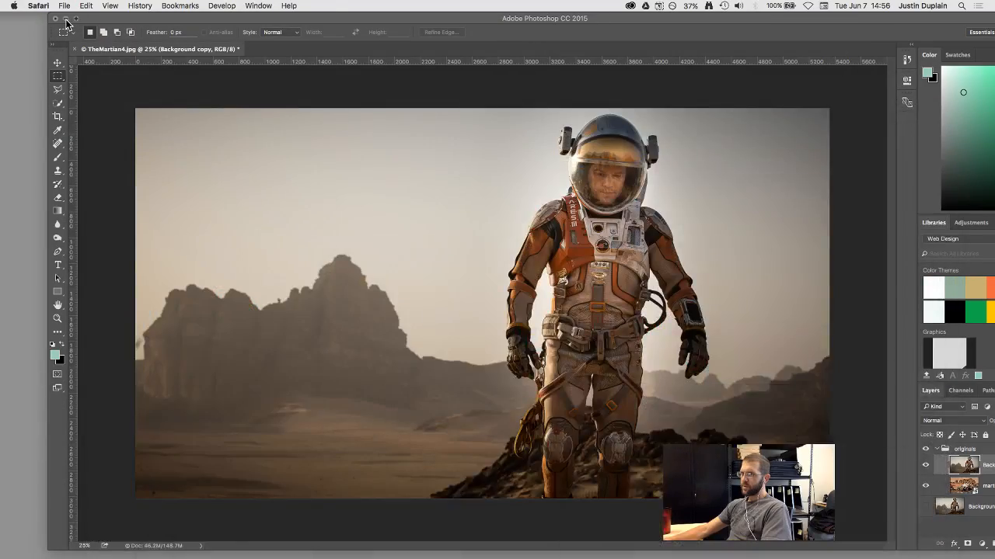
left_click(65, 19)
On the adh.scf.edu server, open the instructor's examples folder inside the Photoshop course folder of Graphic Design Share
left_click(337, 83)
scroll(287, 202, "down", 3)
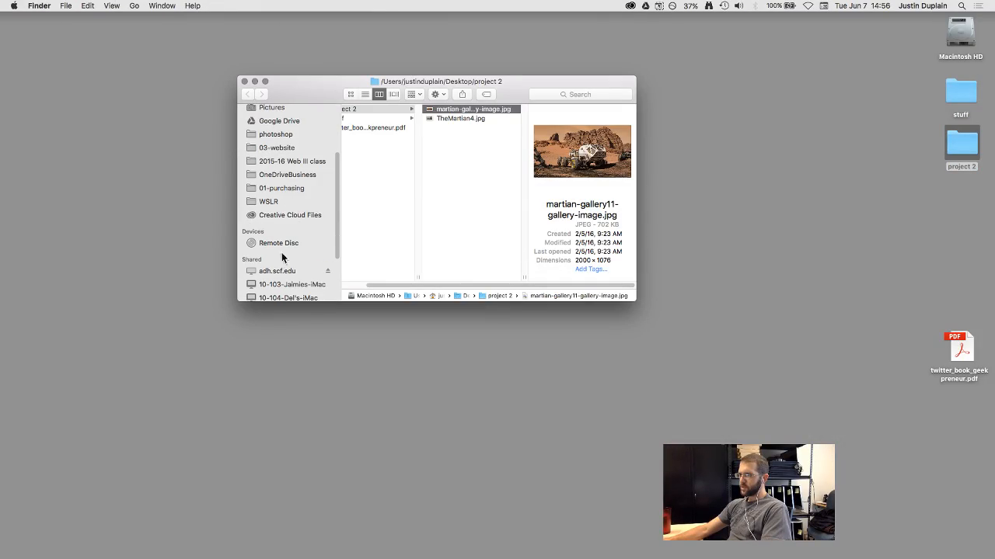
left_click(276, 270)
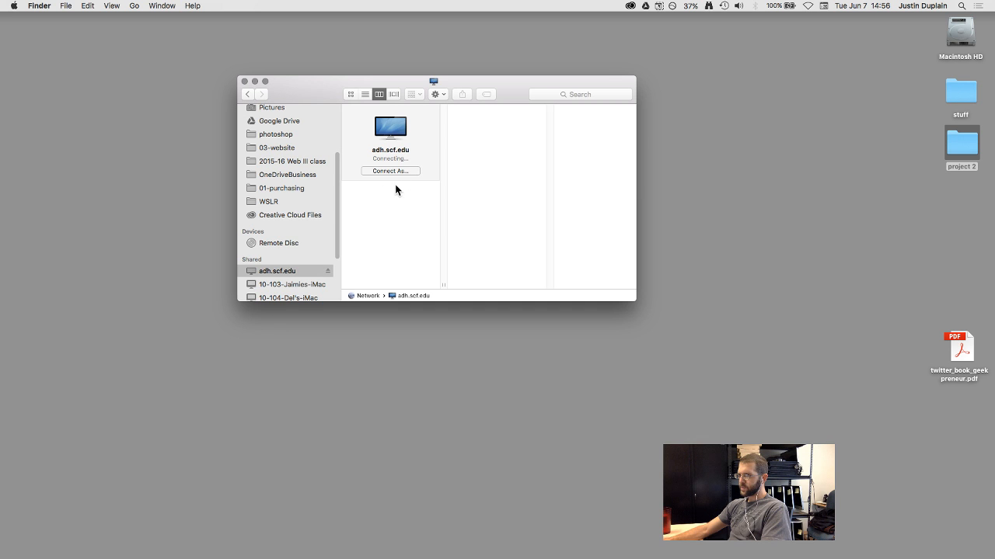
left_click_drag(514, 83, 451, 89)
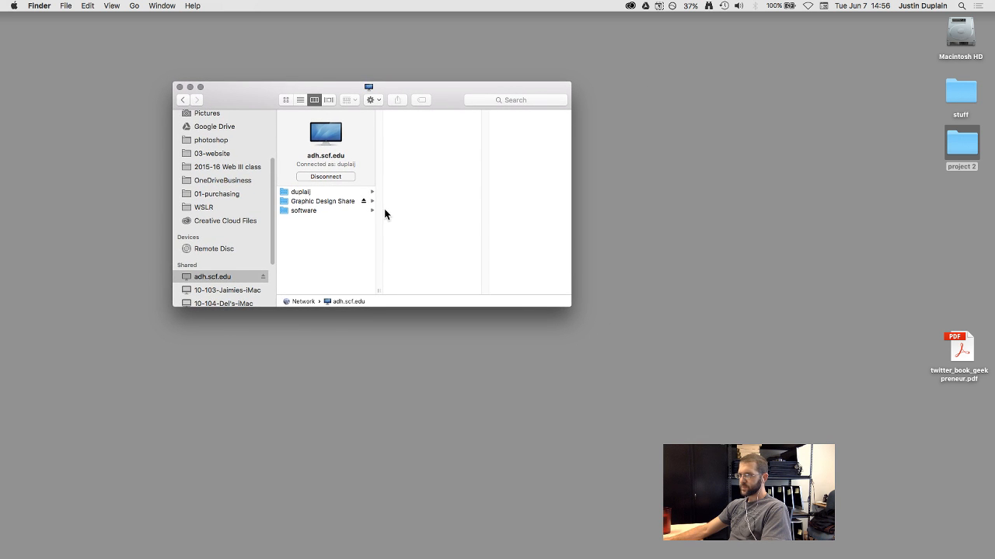
left_click(355, 202)
left_click(421, 118)
left_click(506, 116)
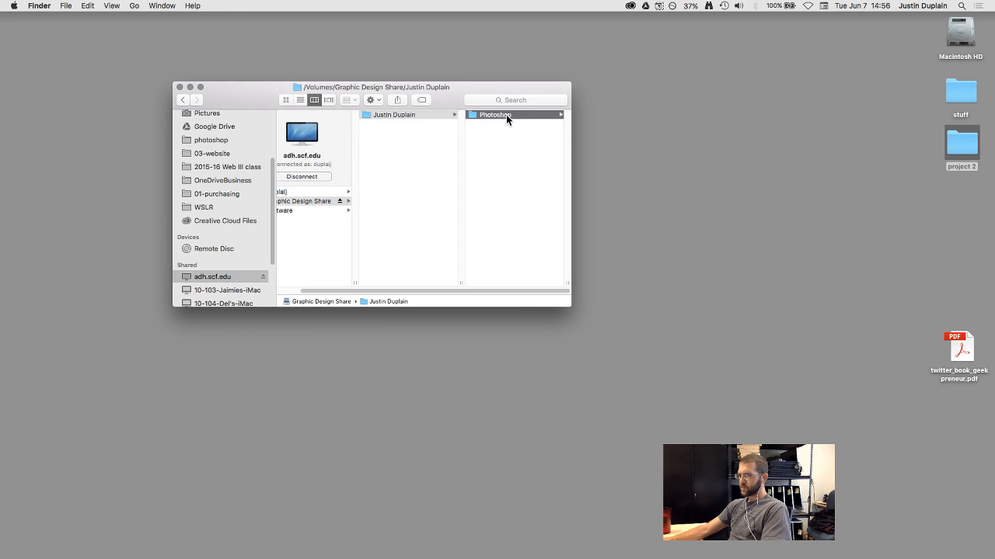
left_click(501, 188)
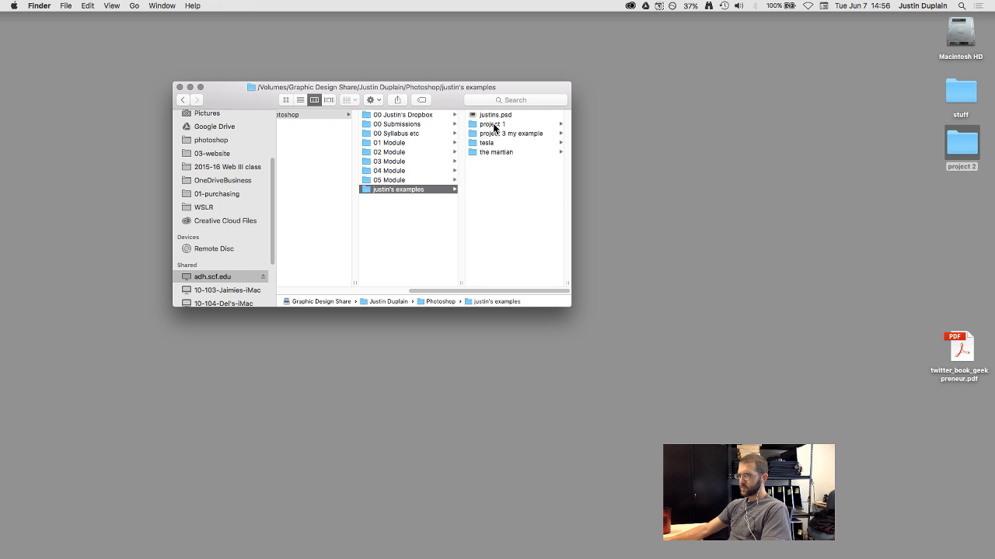
Look through the example files and project folders, and open the folder named "the martian"
left_click(488, 116)
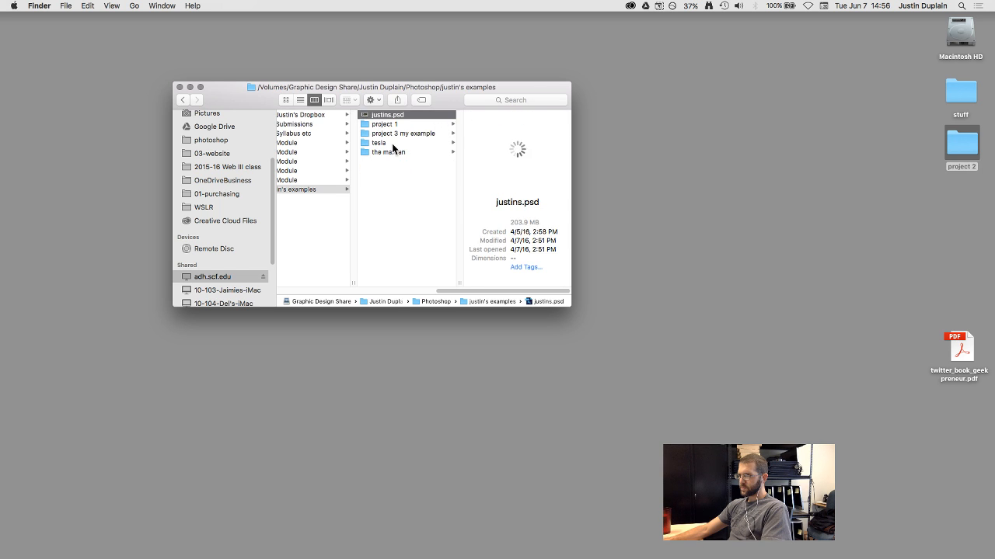
left_click(392, 144)
left_click(385, 132)
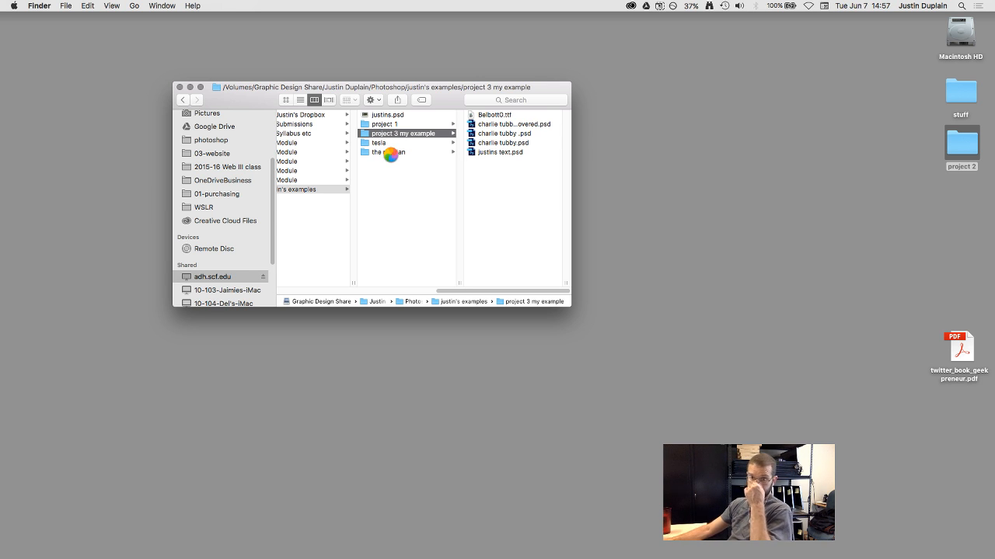
left_click(391, 153)
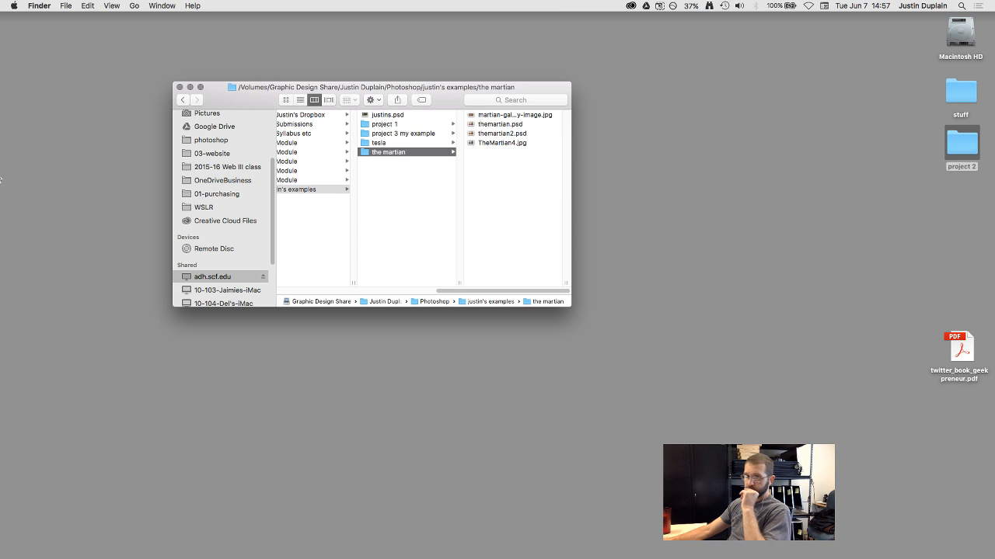
left_click(0, 179)
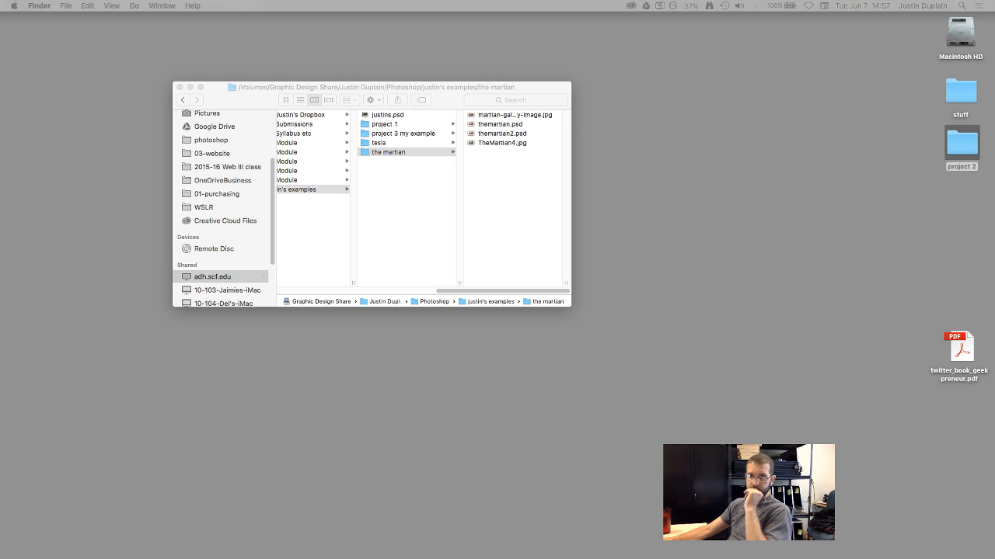
Copy themartian2.psd from the martian folder to the desktop, and move the Finder window slightly aside
left_click(437, 152)
left_click(514, 143)
left_click(405, 133)
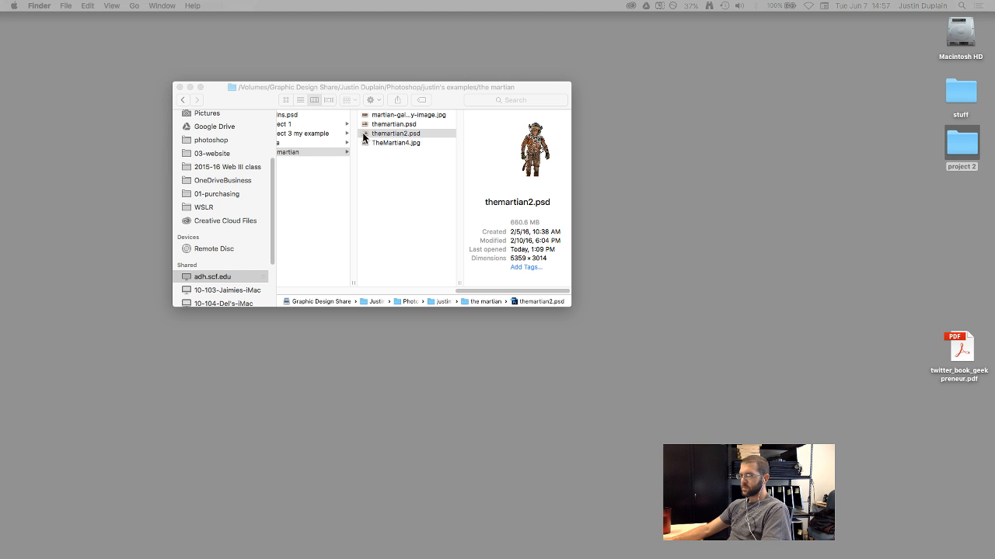
left_click_drag(363, 136, 670, 153)
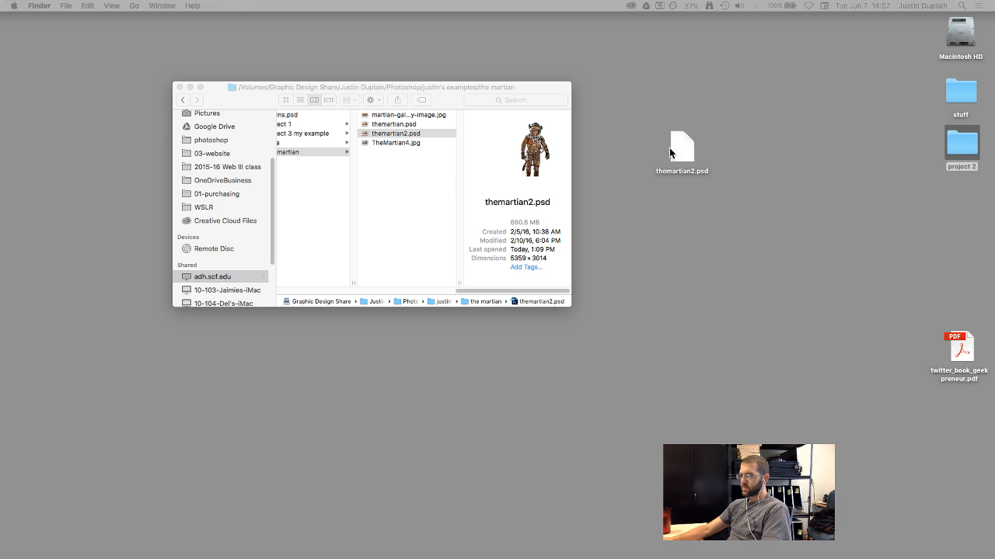
left_click(460, 87)
left_click_drag(545, 87, 512, 86)
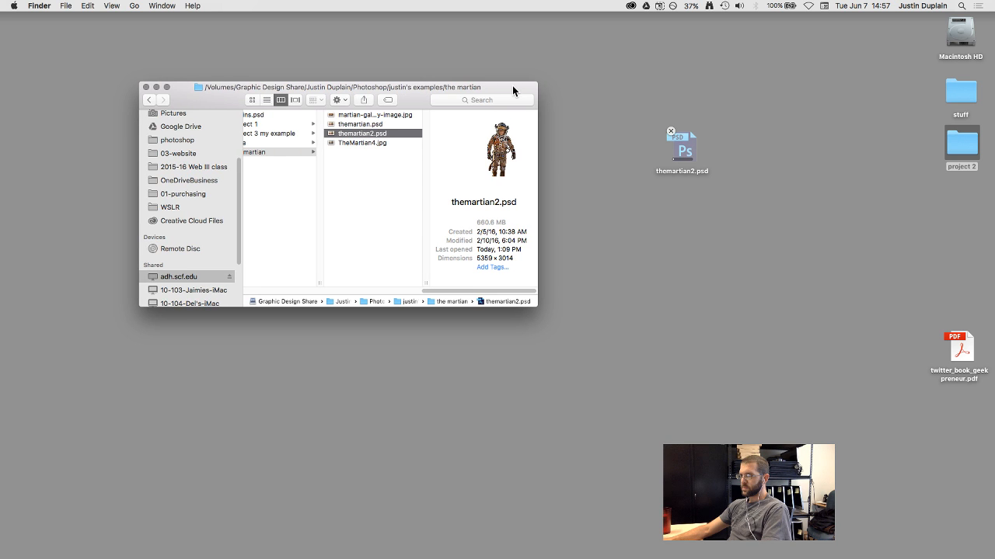
Restore the minimized Safari window with the image results and move it up on the desktop
mouse_move(377, 548)
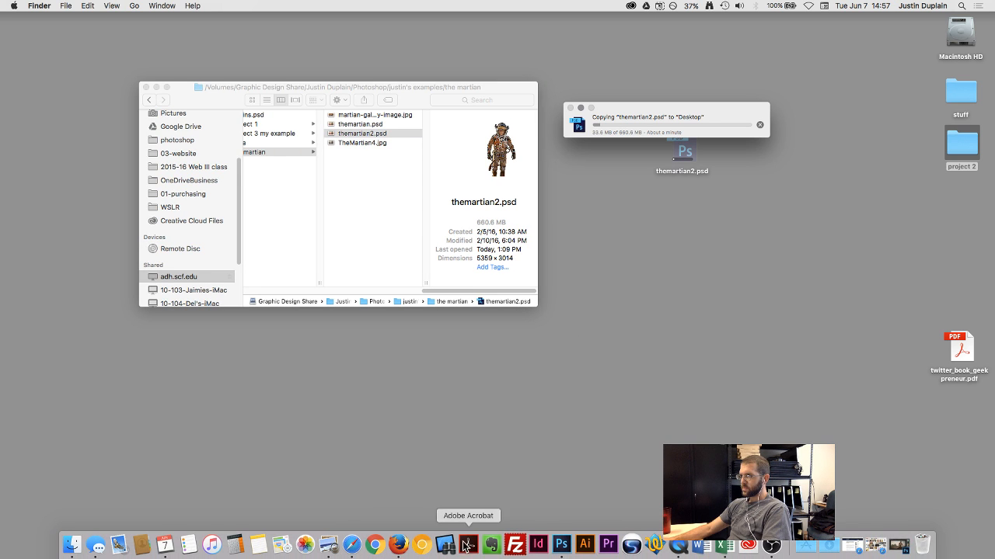
left_click(878, 547)
left_click_drag(798, 113, 741, 47)
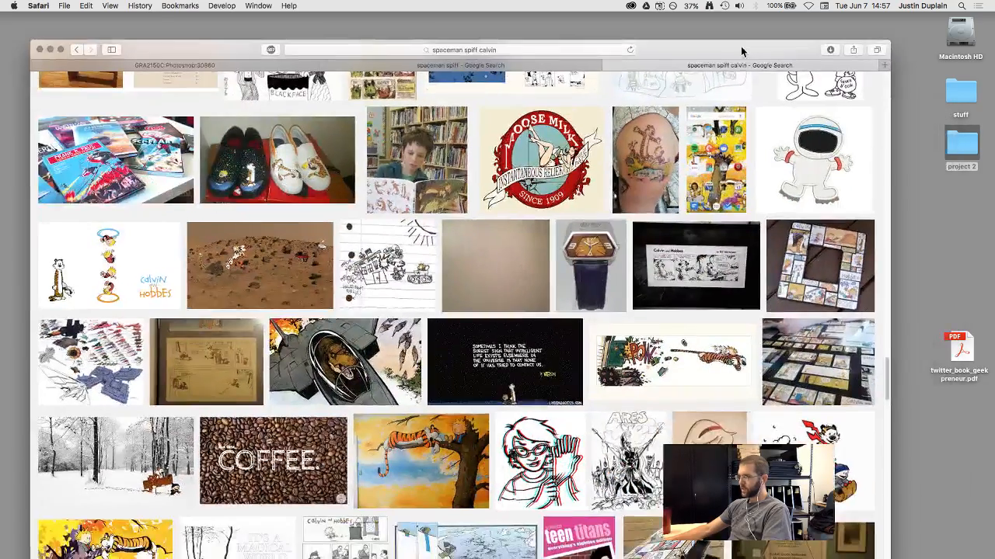
Browse the rest of the large image results, and preview the Spaceman Spiff wallpaper with the purple canyon and crescent moons
scroll(476, 210, "down", 10)
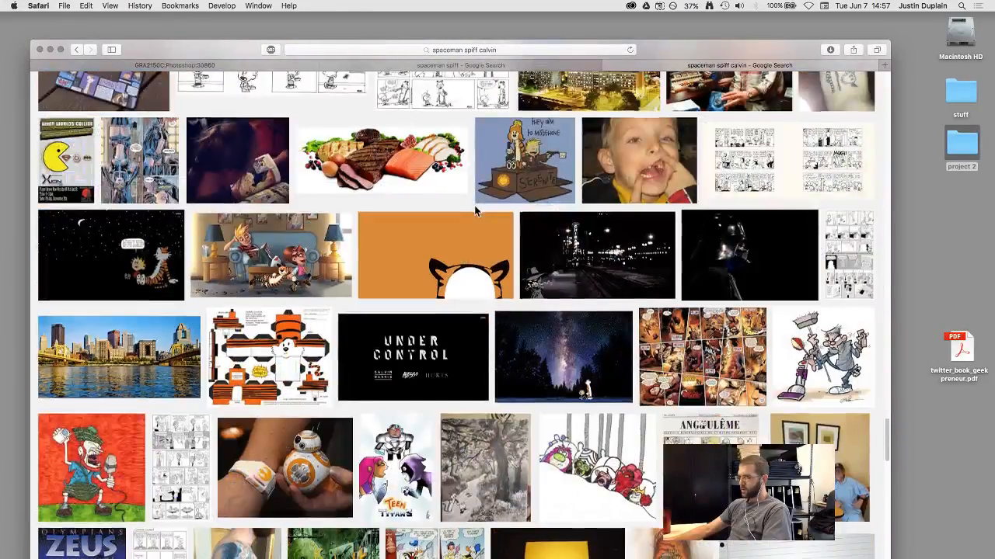
scroll(475, 209, "down", 15)
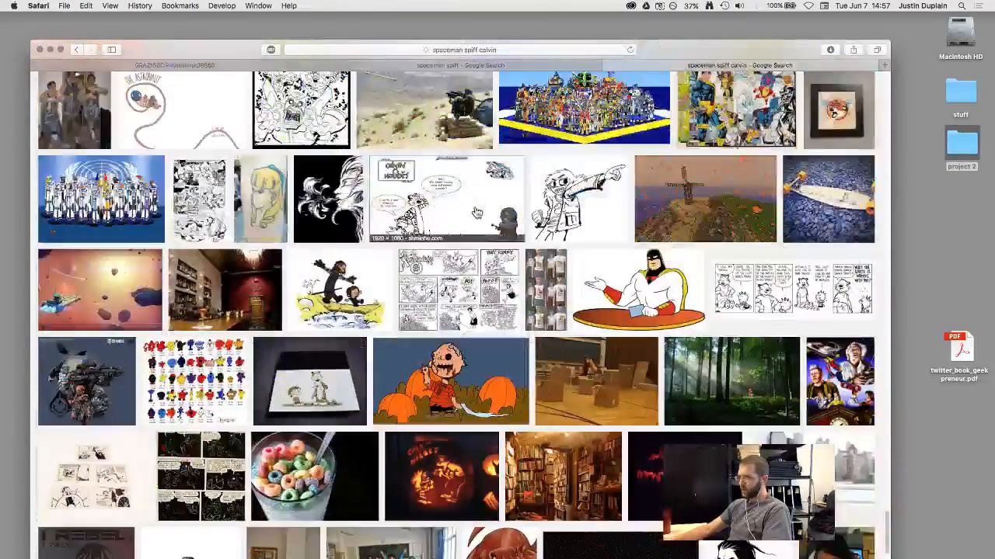
scroll(476, 212, "down", 8)
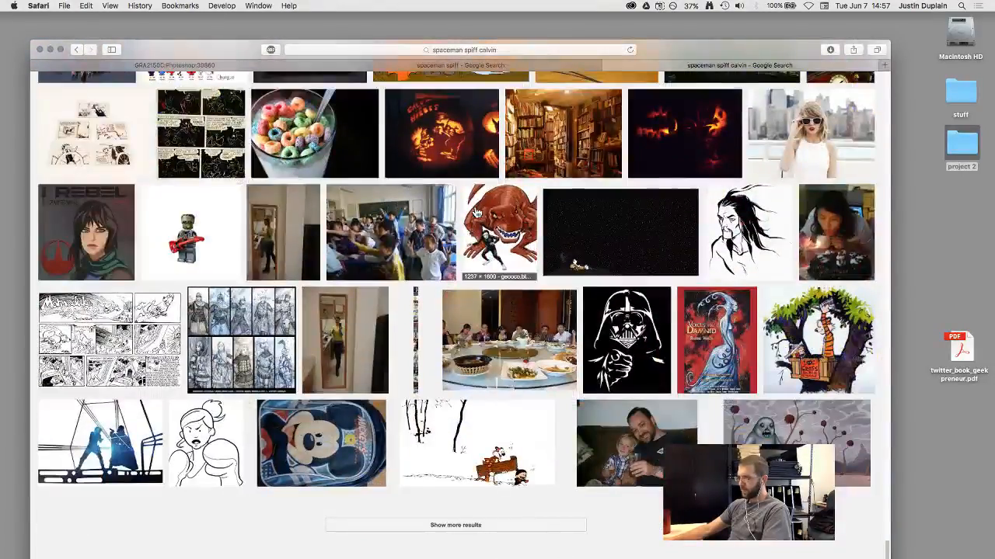
scroll(476, 213, "up", 20)
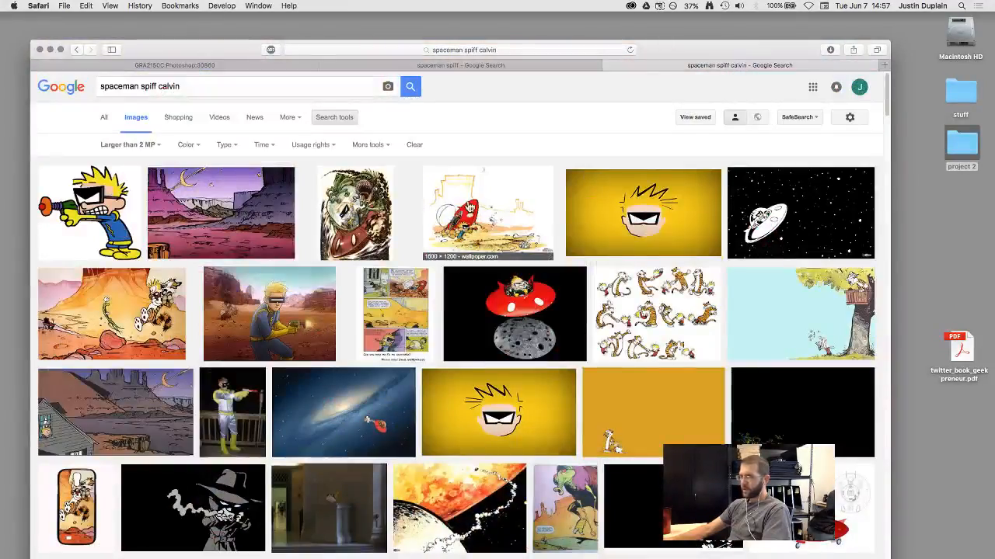
left_click(210, 187)
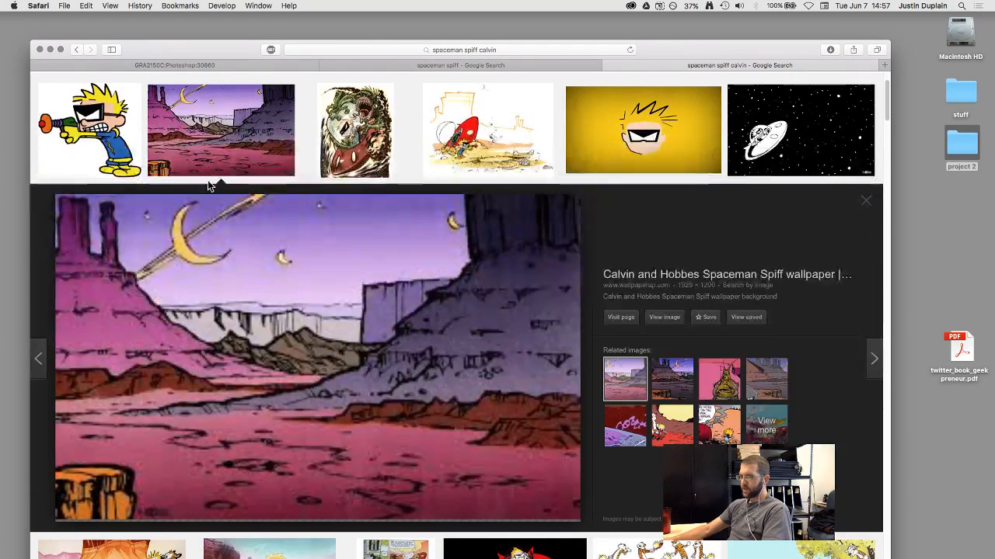
Open the purple canyon wallpaper's source page and search that site for "spaceman spiff"
left_click(655, 292)
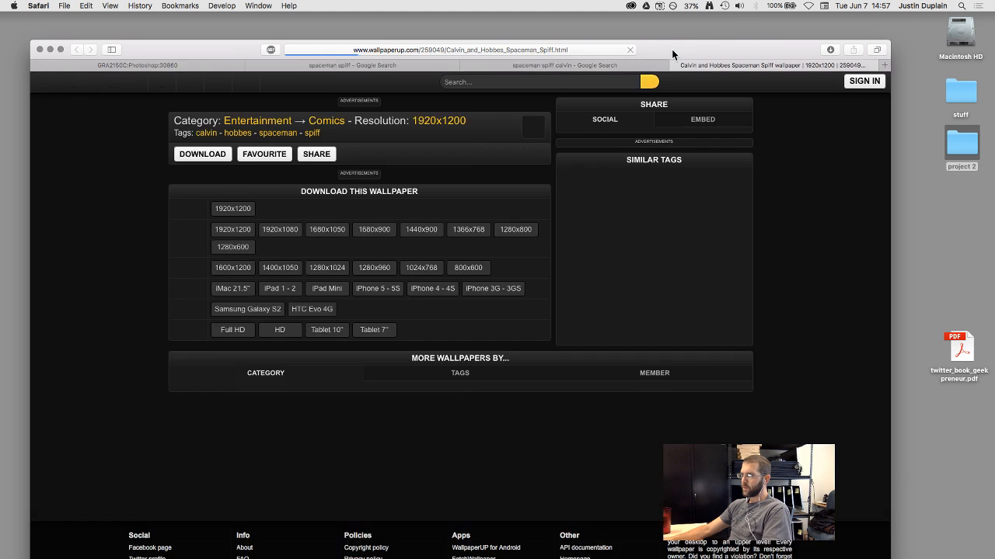
left_click_drag(671, 49, 638, 27)
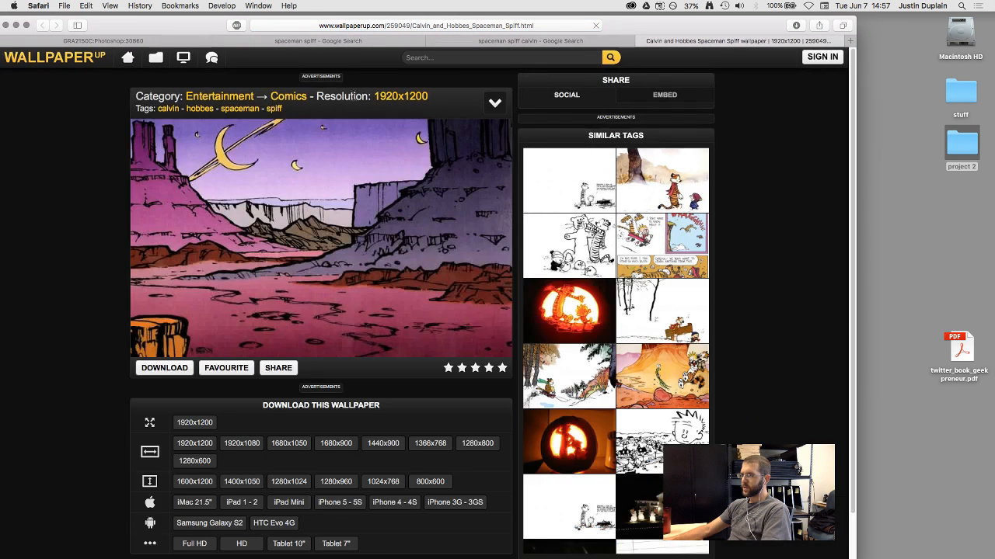
left_click(457, 58)
type("s")
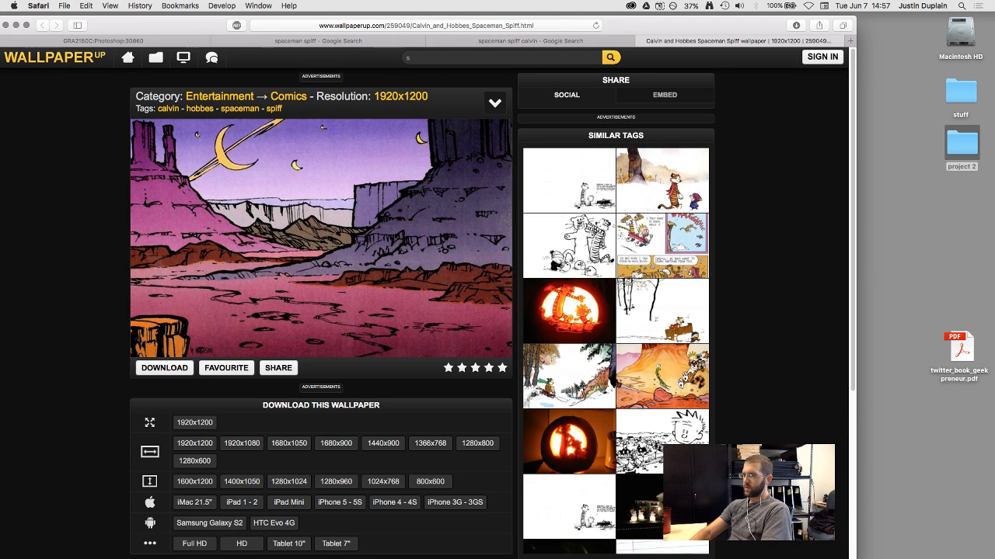
type("paceman spi")
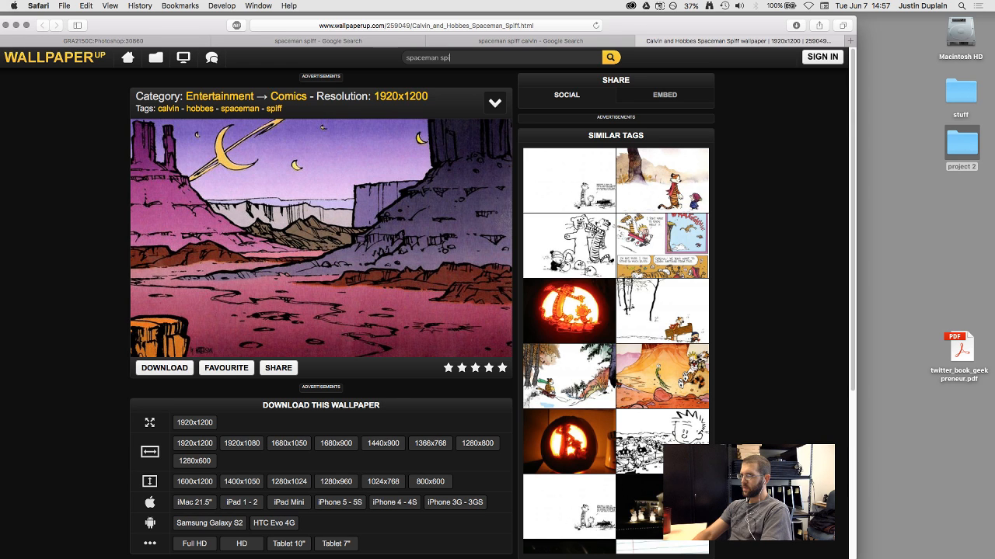
type("ff")
key("Return")
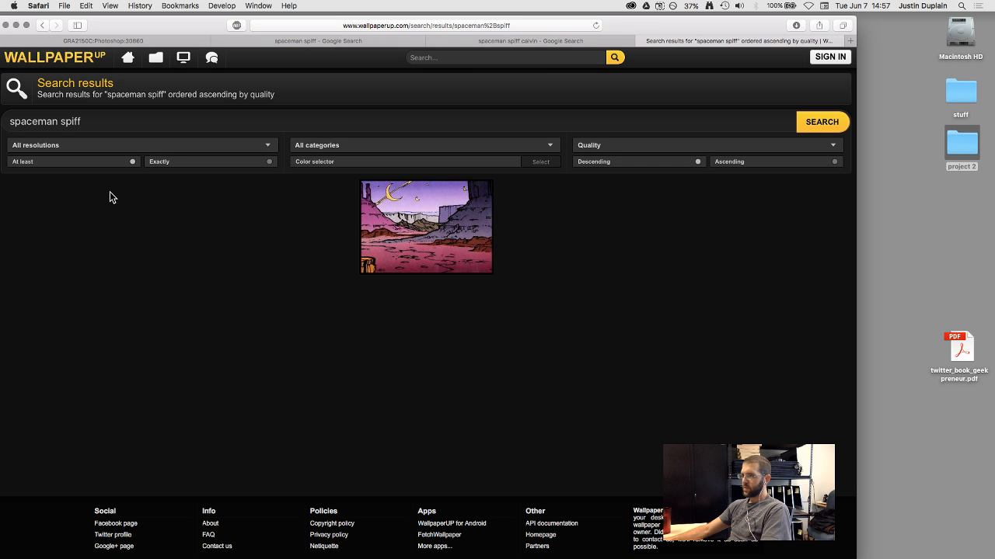
Go back to the wallpaper's page, look over its download options, and return to the Google image results
left_click(44, 26)
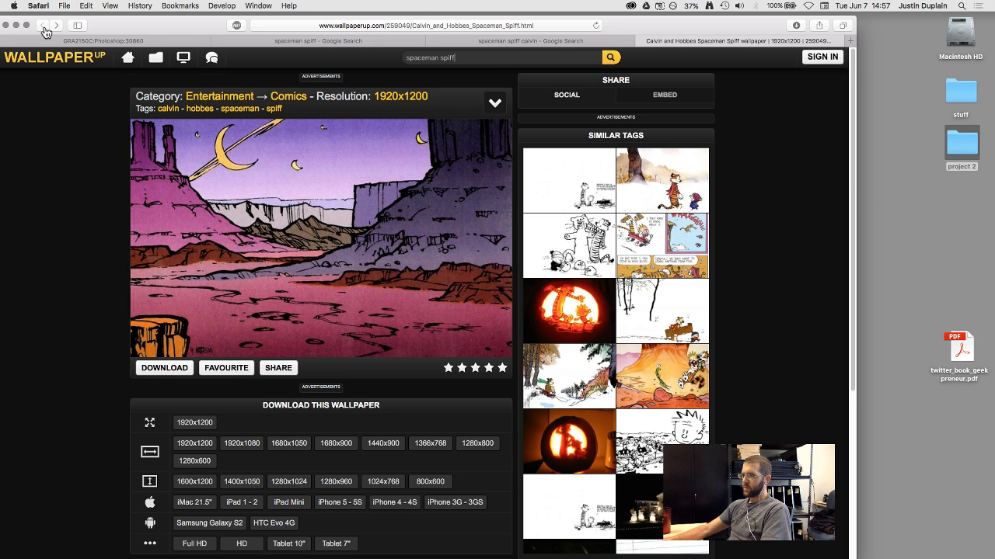
scroll(61, 161, "down", 4)
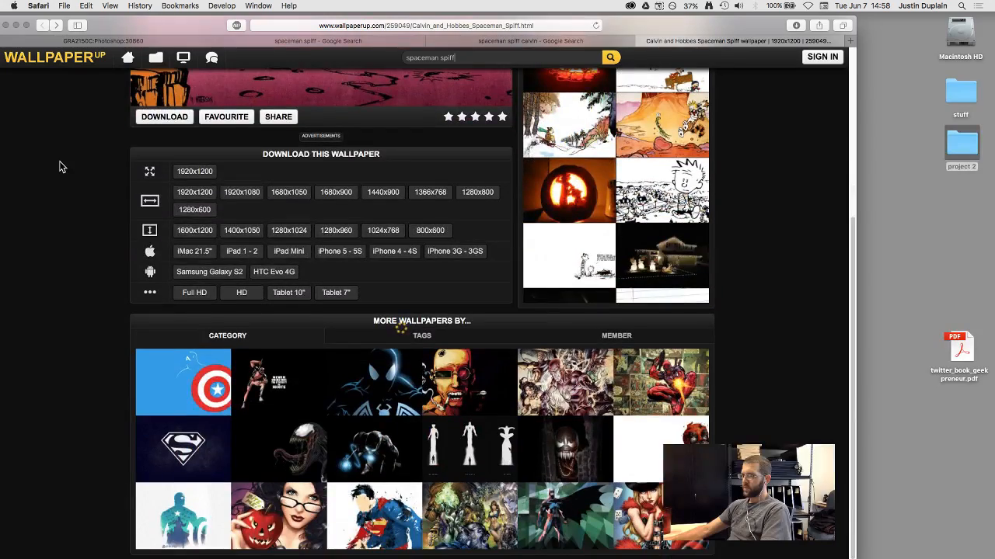
scroll(61, 162, "up", 4)
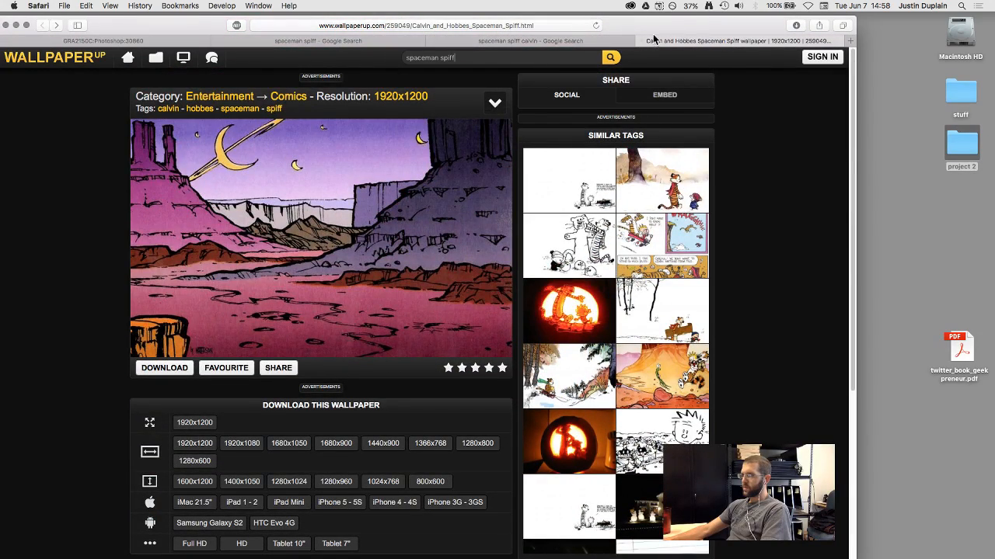
left_click(504, 42)
left_click(701, 40)
left_click(642, 40)
left_click_drag(742, 41, 771, 9)
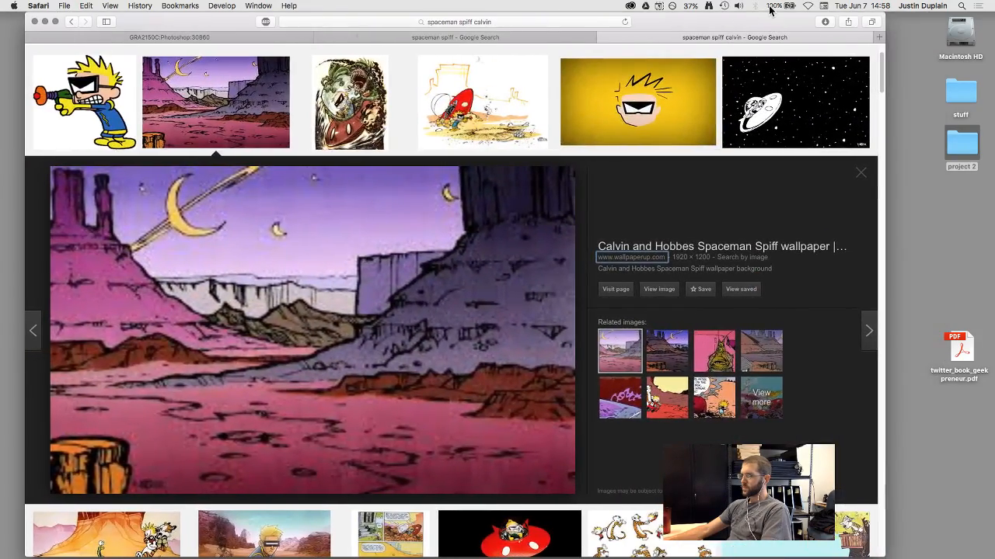
Preview the related Calvin and Hobbes red wagon wallpaper and save the image to the desktop
left_click(666, 351)
left_click(669, 404)
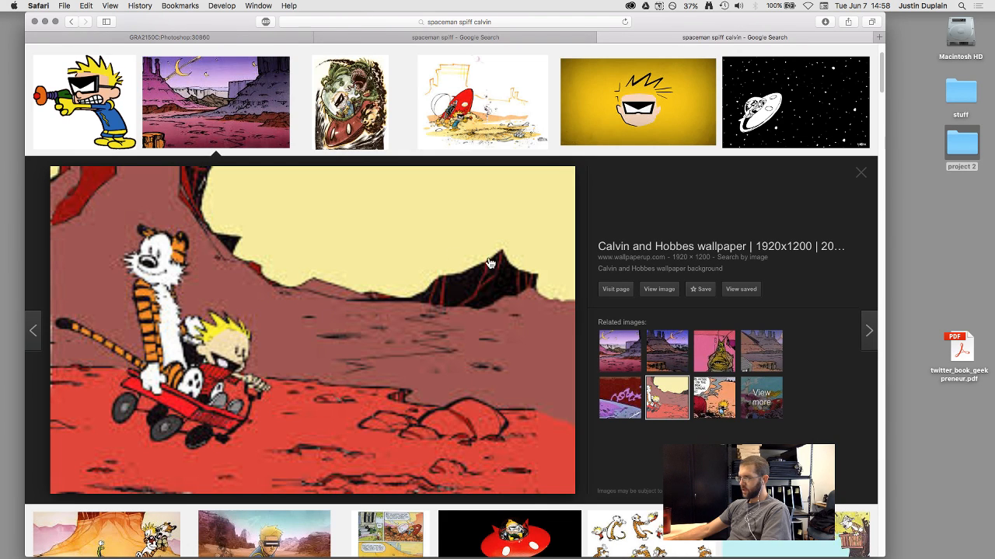
left_click_drag(712, 24, 639, 25)
left_click_drag(311, 252, 881, 223)
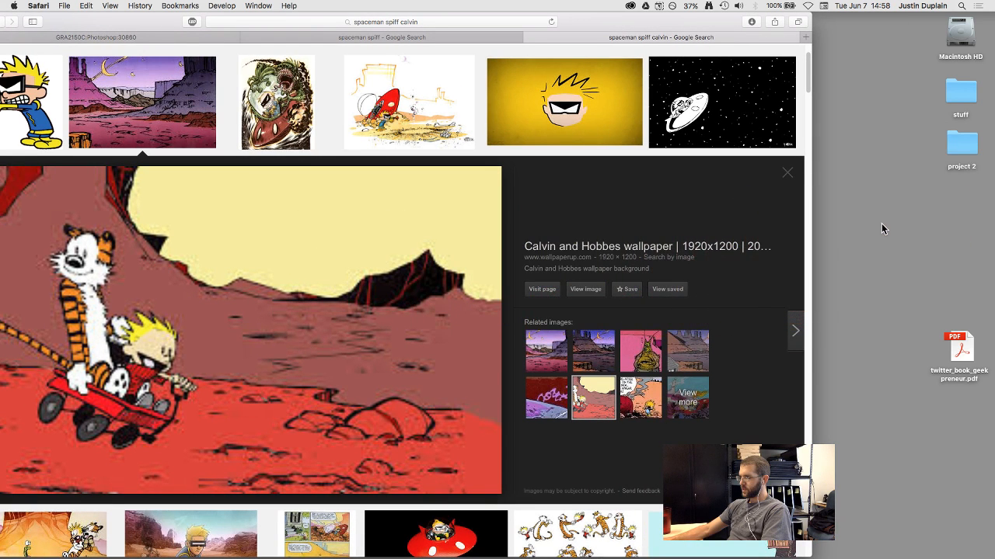
Show more related images and save the 1920 × 1200 desert picture of Calvin, Hobbes and the green alien to the desktop
left_click(628, 411)
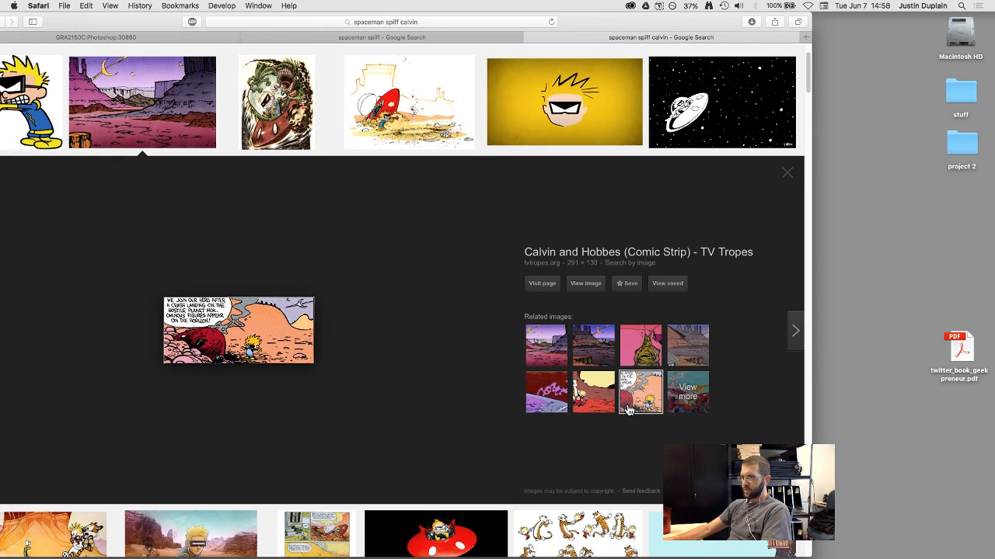
left_click(689, 392)
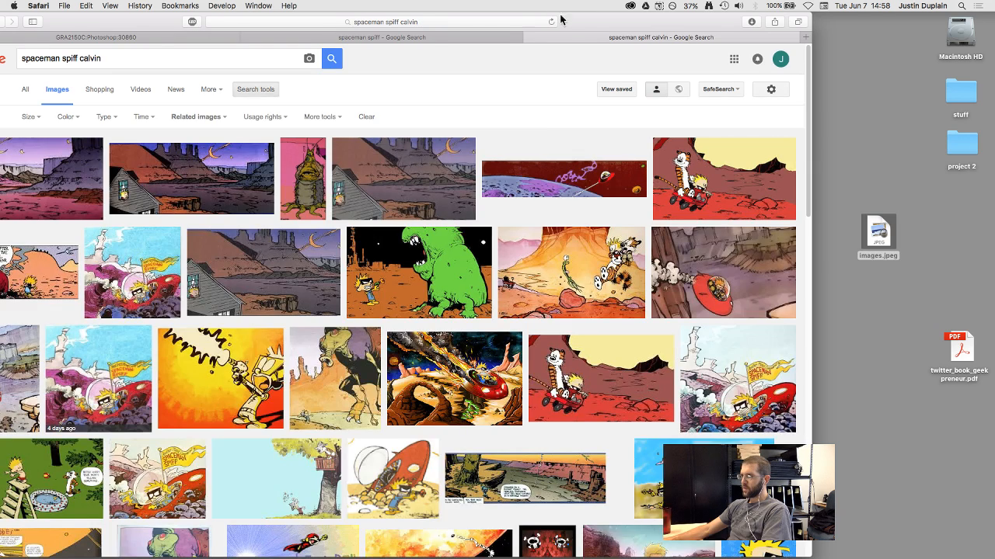
left_click_drag(561, 19, 614, 20)
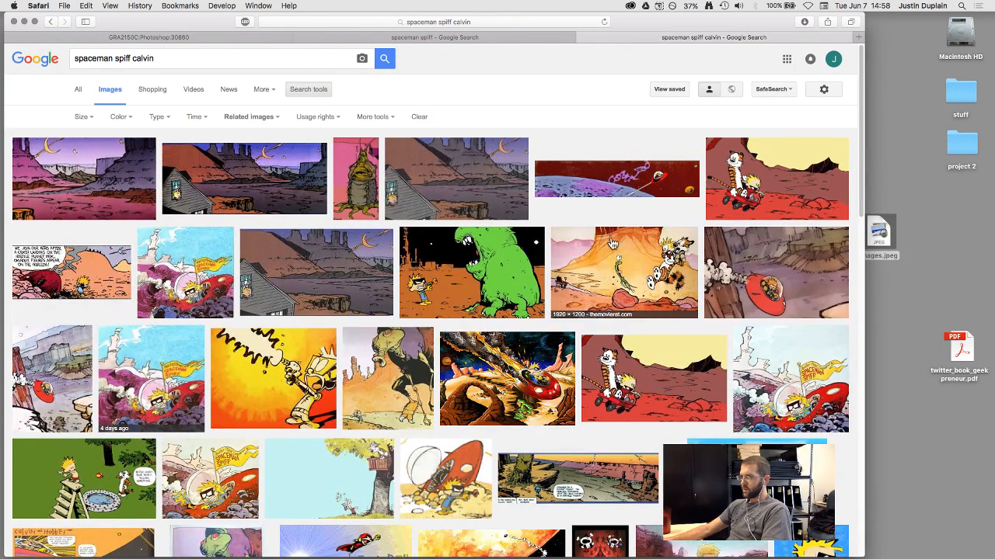
left_click(605, 283)
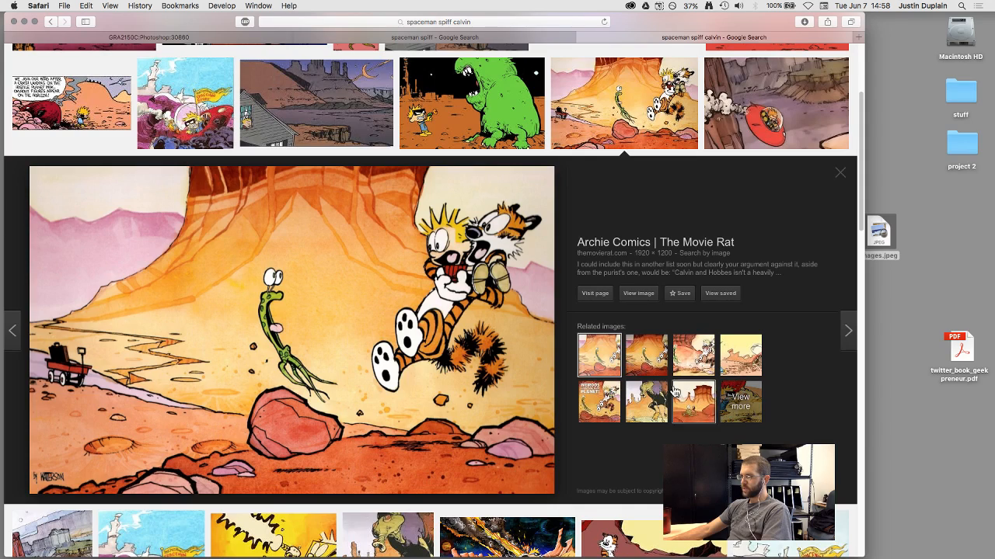
left_click_drag(218, 293, 958, 254)
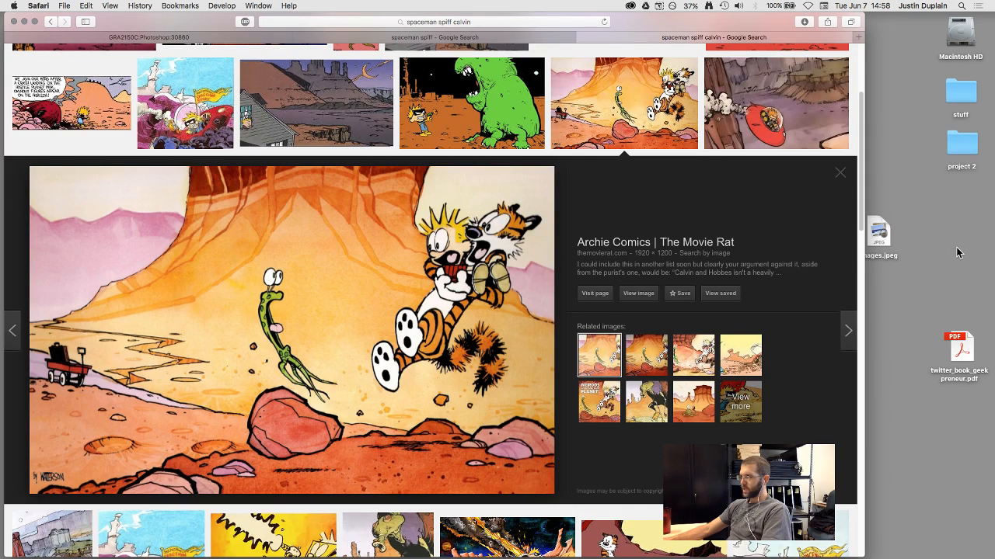
Browse the full set of images related to the green alien desert picture
left_click(741, 402)
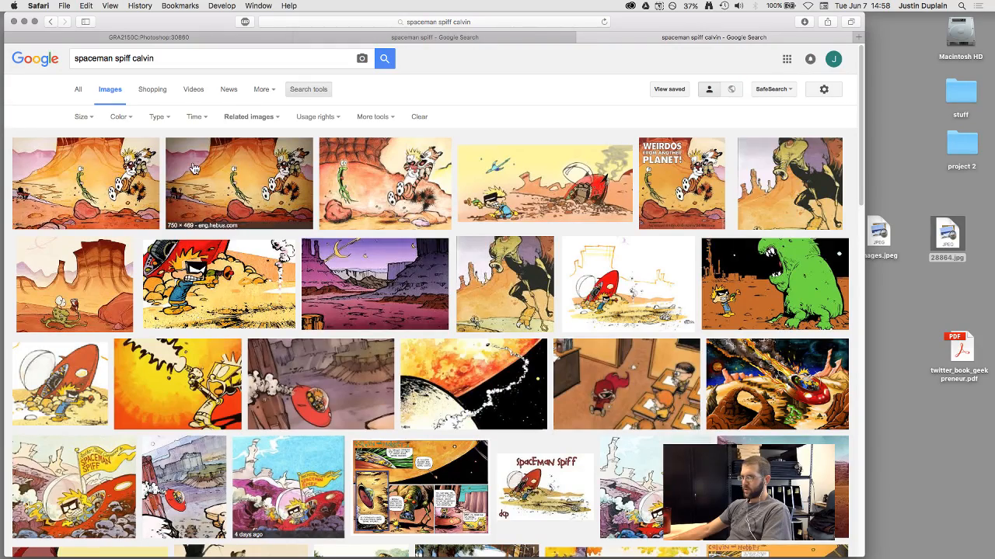
scroll(244, 224, "down", 2)
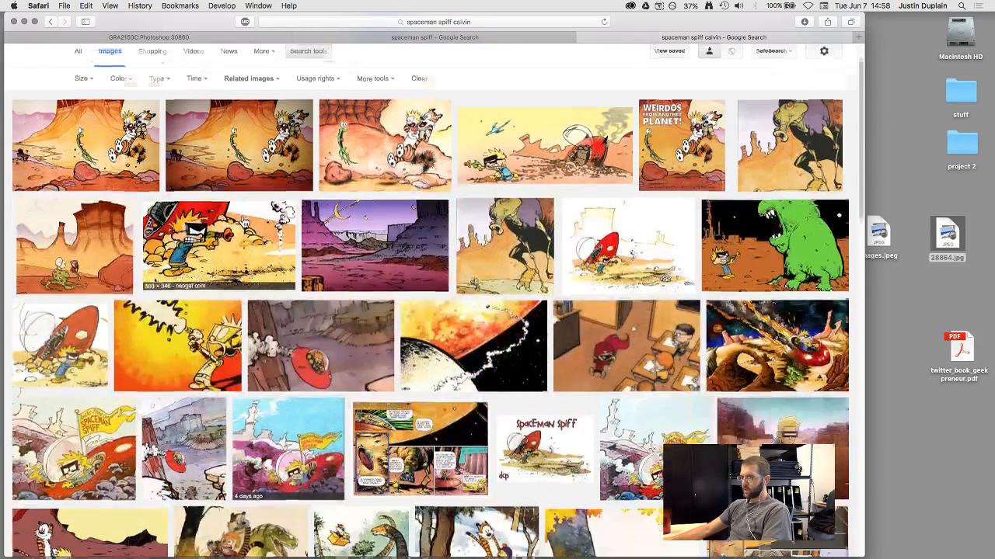
scroll(243, 224, "down", 3)
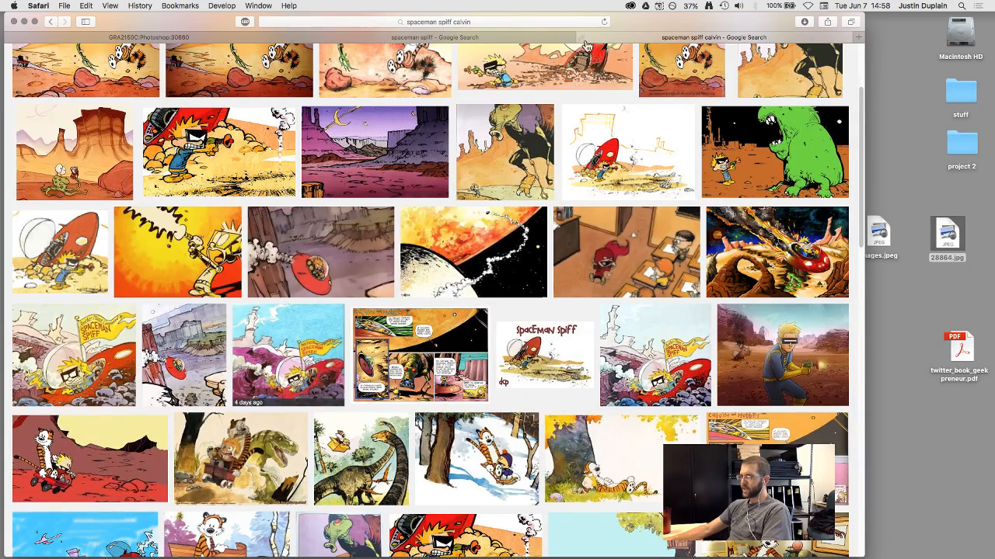
left_click_drag(584, 44, 592, 101)
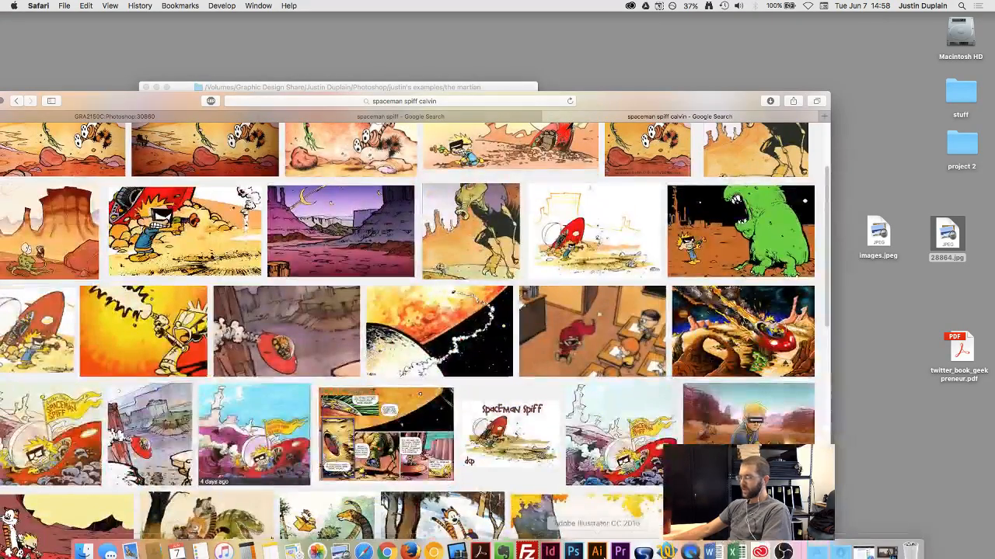
right_click(692, 550)
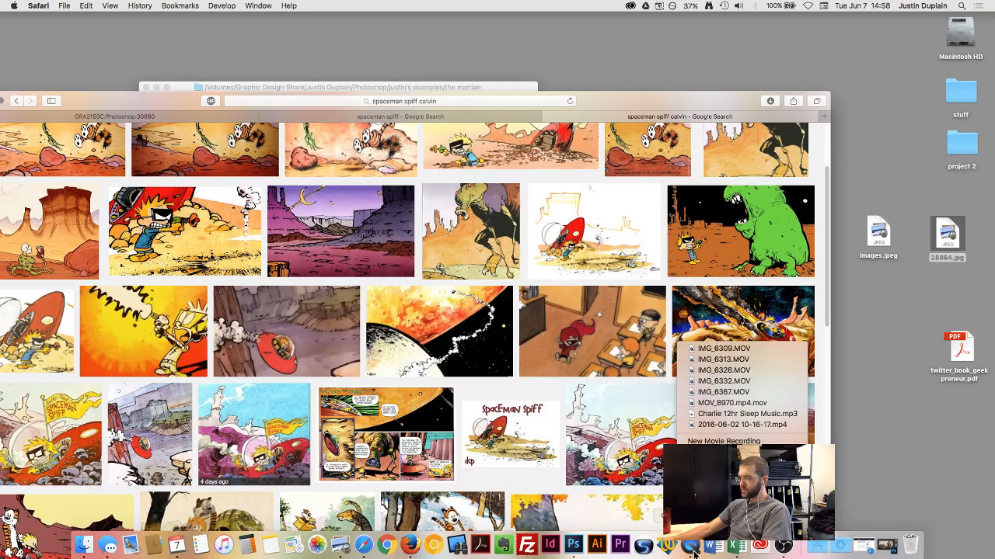
left_click(888, 549)
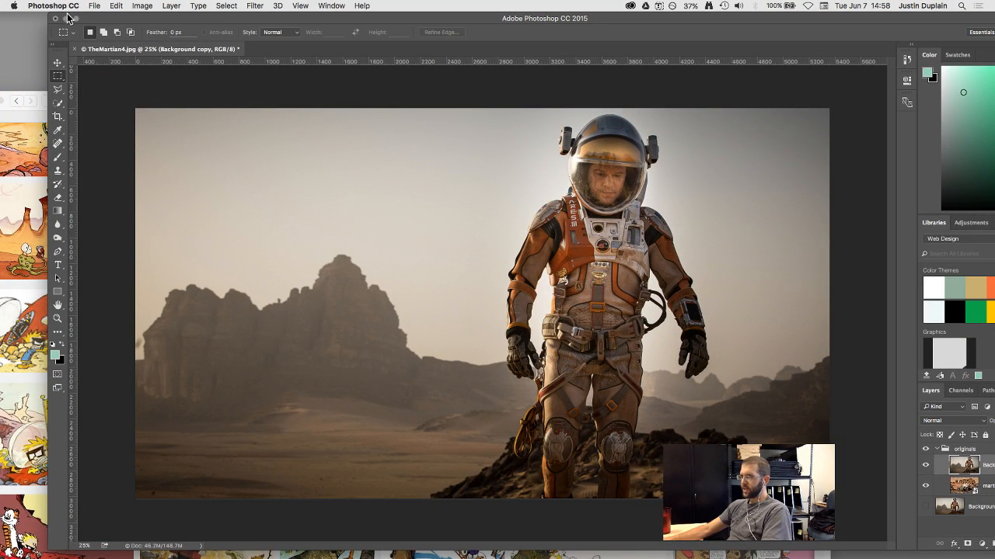
left_click(66, 18)
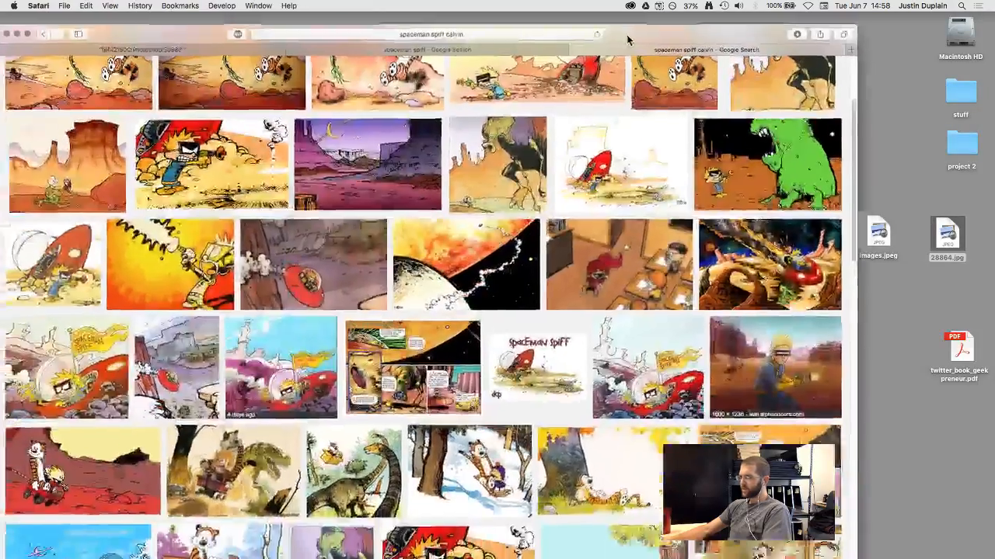
Browse further related images, preview the wide canyon comic panel, and show more images related to it
scroll(674, 261, "down", 10)
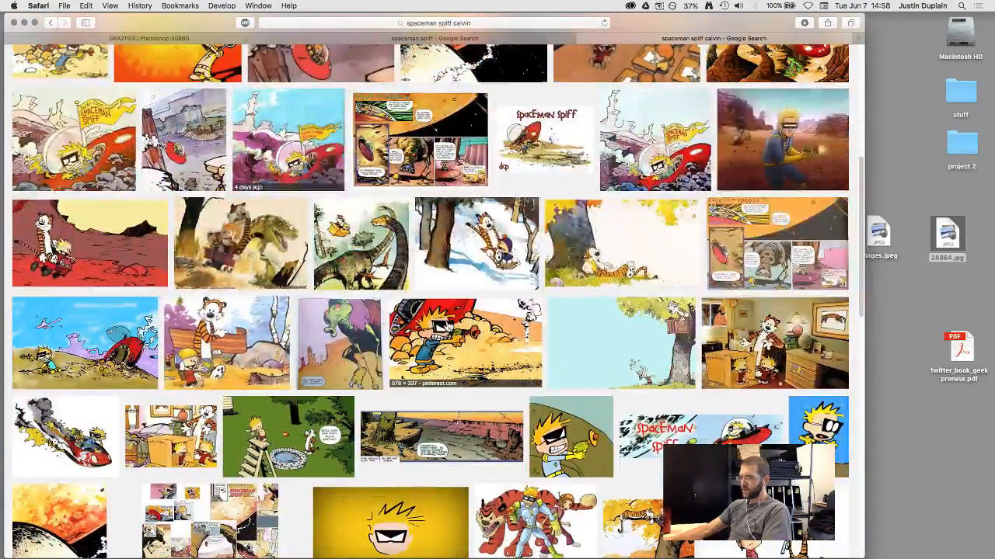
scroll(180, 299, "down", 3)
scroll(180, 299, "down", 3)
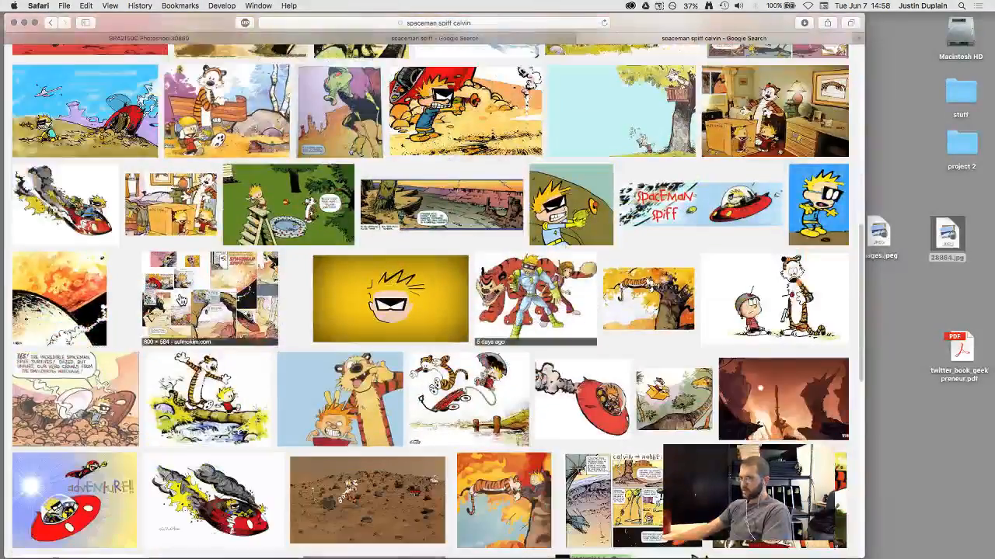
left_click(466, 206)
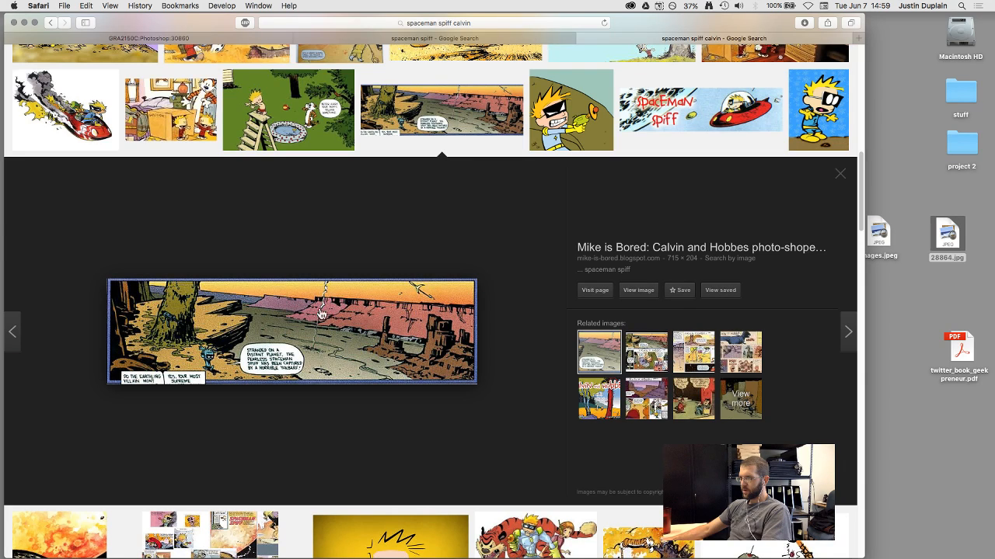
left_click(730, 401)
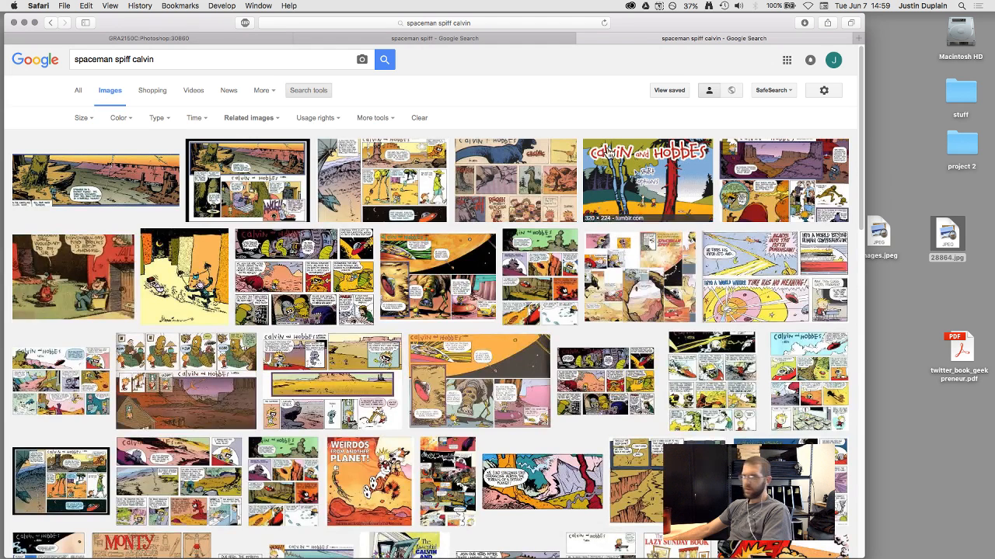
Uncover the desktop, open themartian2.psd in Photoshop, and shift the Photoshop window so its layer list is fully visible
left_click_drag(780, 24, 681, 259)
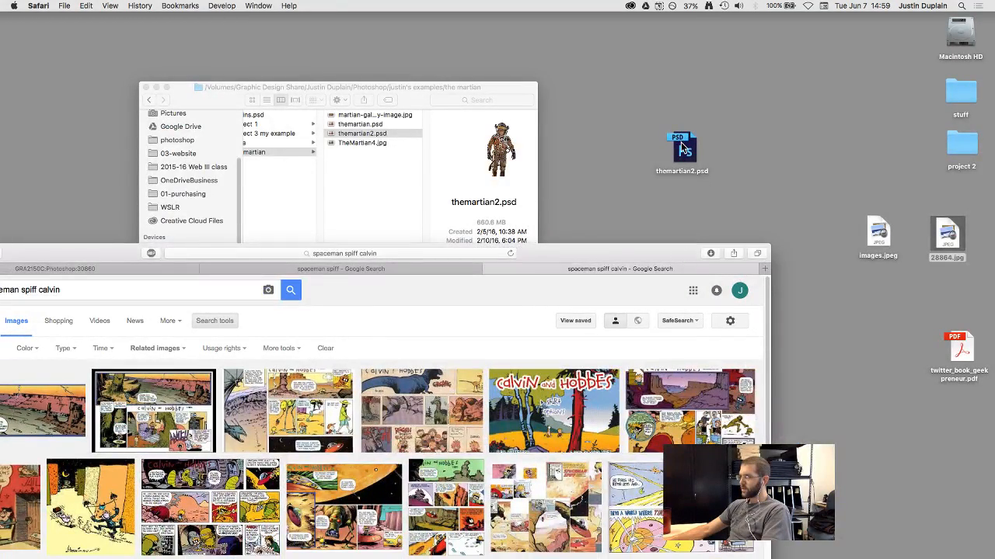
double_click(682, 147)
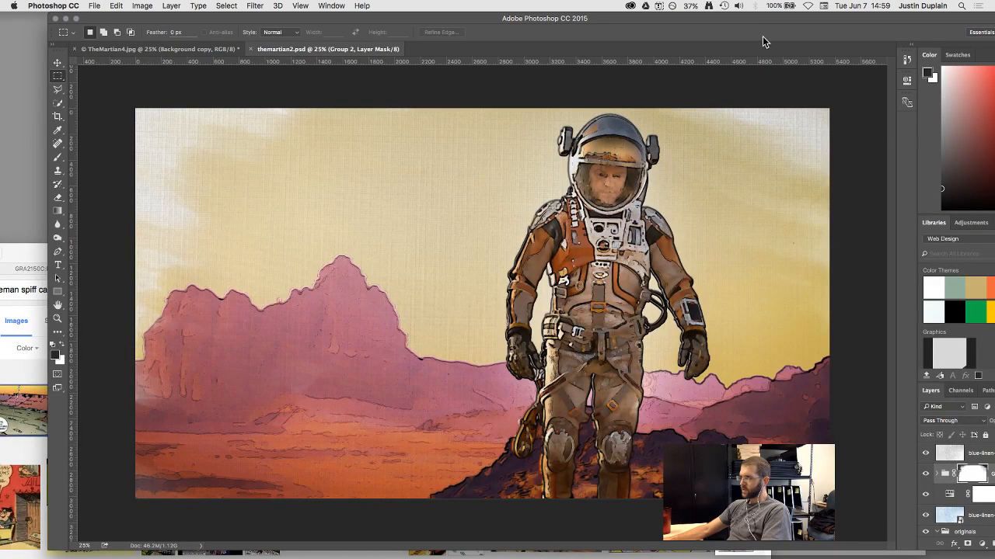
left_click_drag(778, 18, 657, 17)
Select the Spaceman-Spiff layer in the originals group, and view it and the rover layer in isolation against the finished illustration
scroll(866, 490, "down", 4)
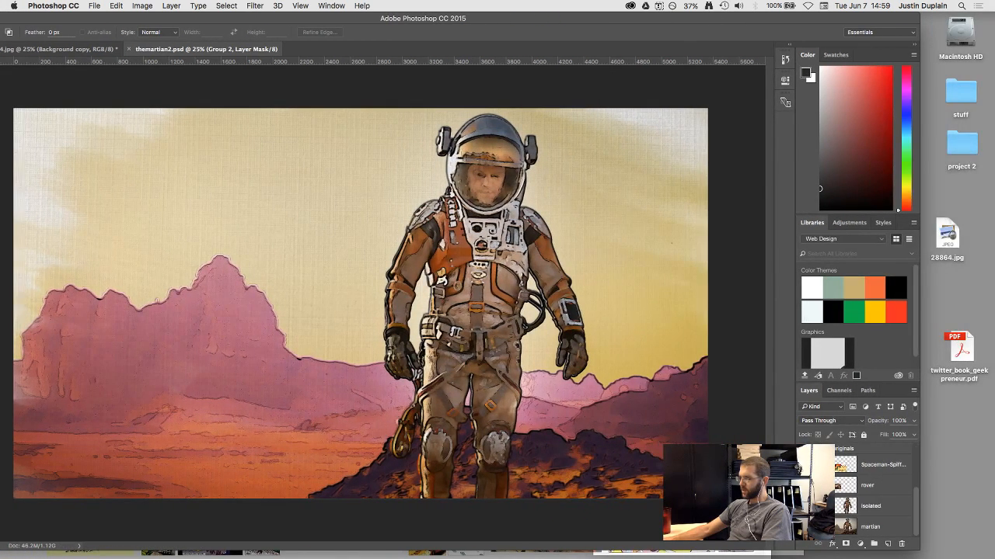
left_click(842, 467)
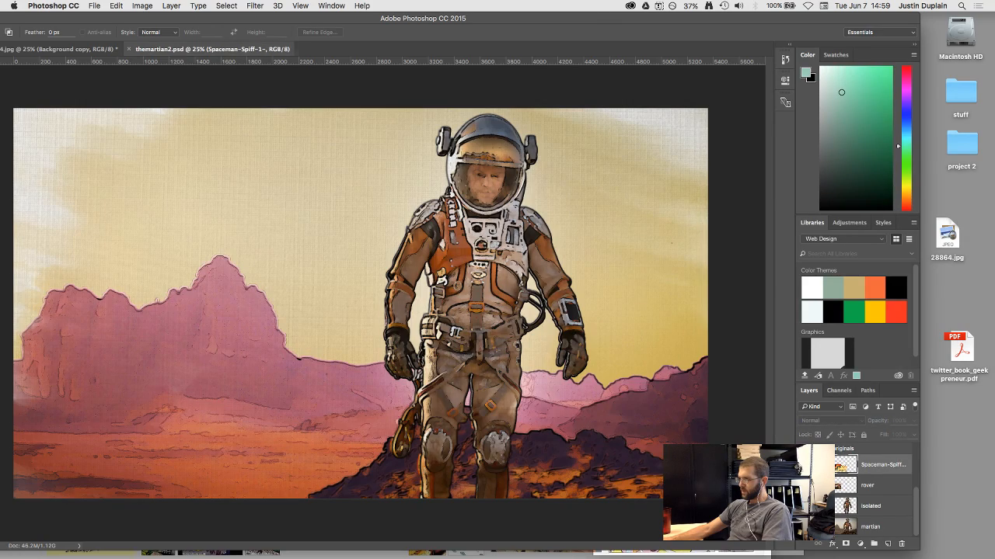
left_click(804, 465, "alt")
left_click(805, 464, "alt")
left_click(804, 486, "alt")
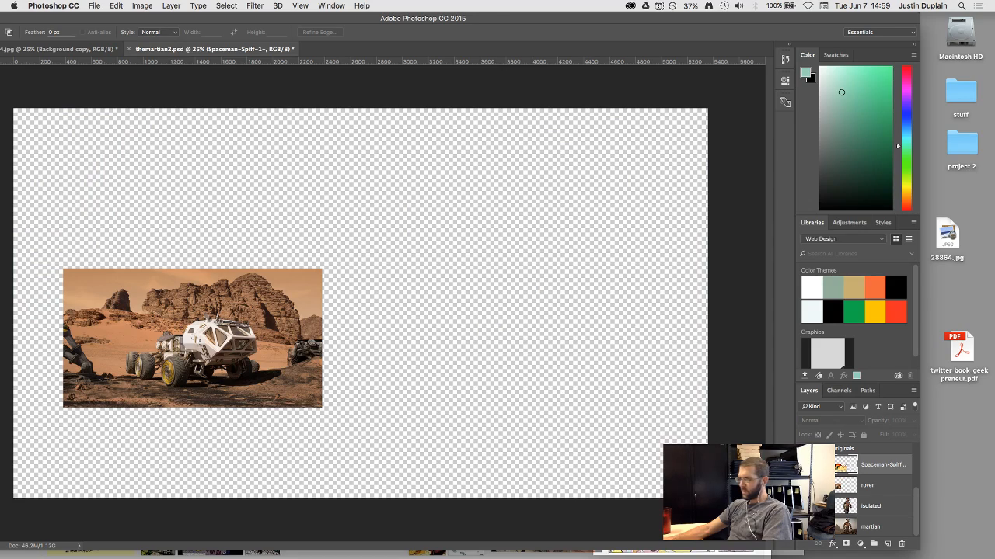
left_click(804, 486, "alt")
left_click(804, 465, "alt")
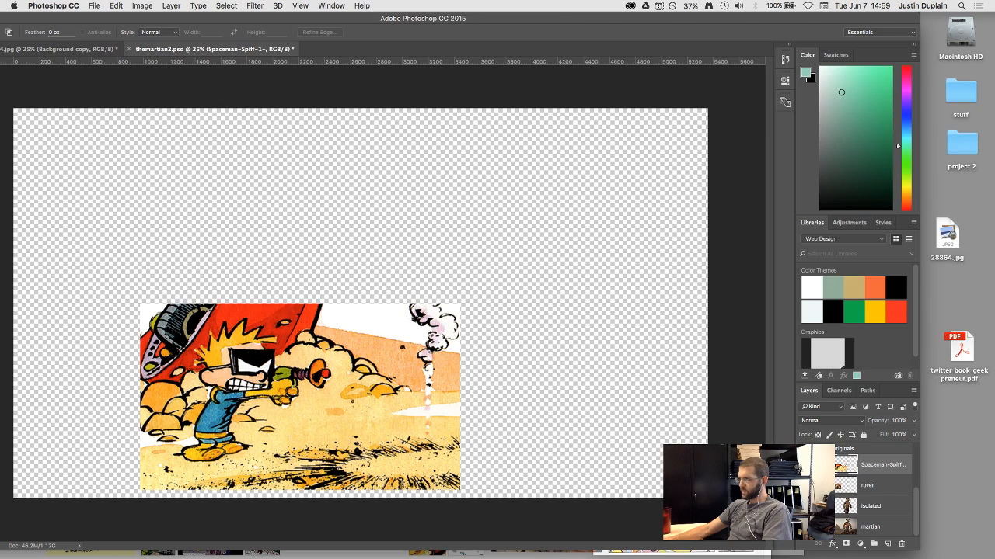
left_click(804, 464, "alt")
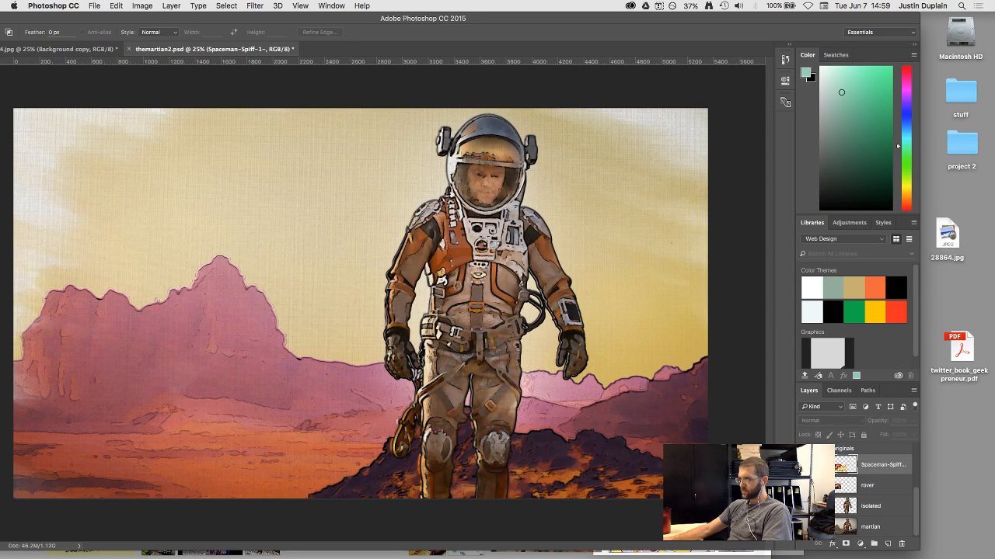
left_click(804, 465, "alt")
left_click(804, 465, "alt")
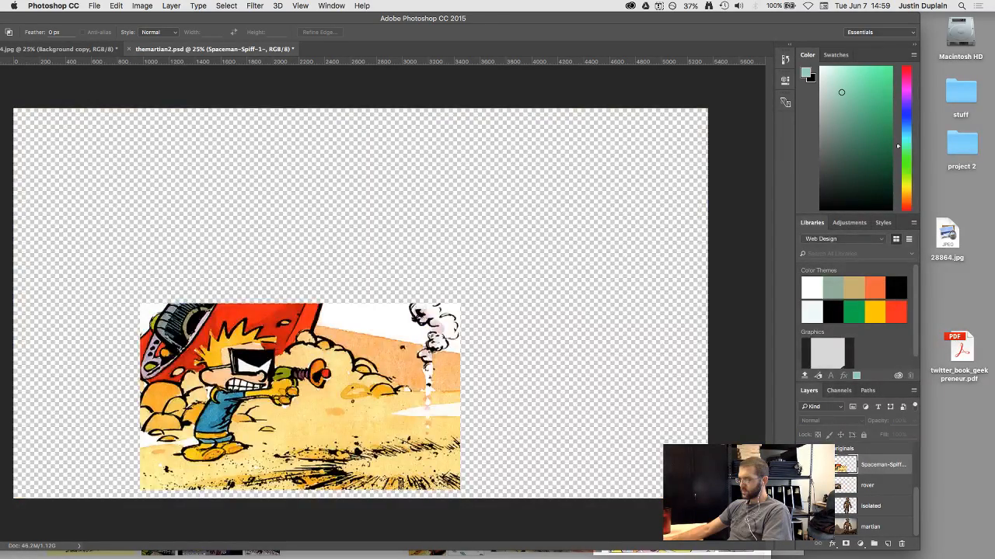
Compare the isolated Spaceman-Spiff layer with the finished illustration, and close themartian2.psd
left_click(804, 464, "alt")
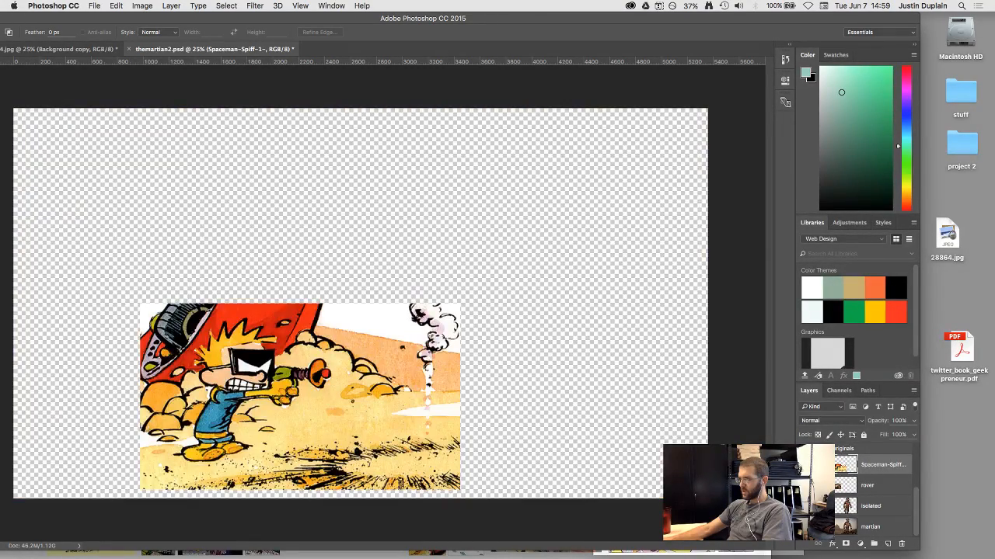
left_click(805, 465, "alt")
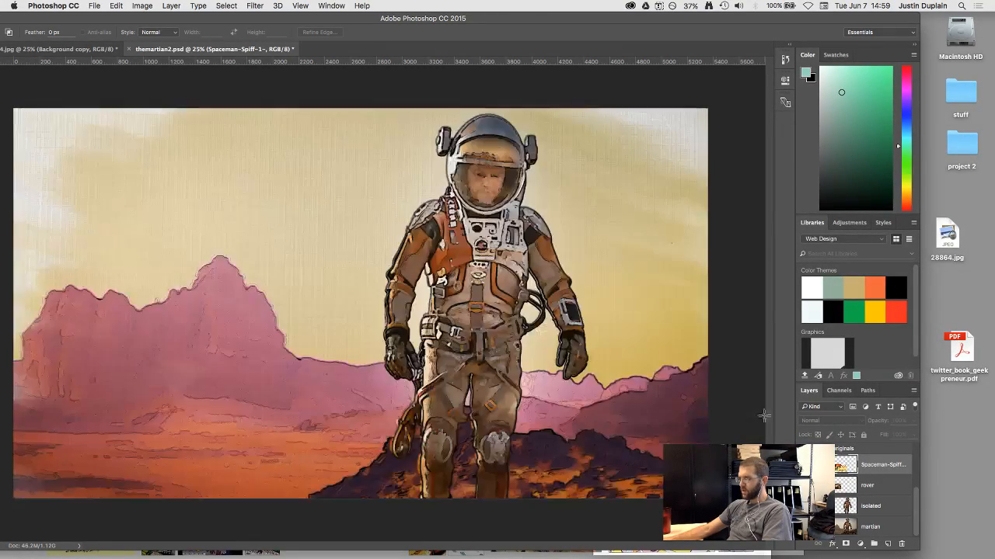
left_click(129, 50)
left_click(463, 194)
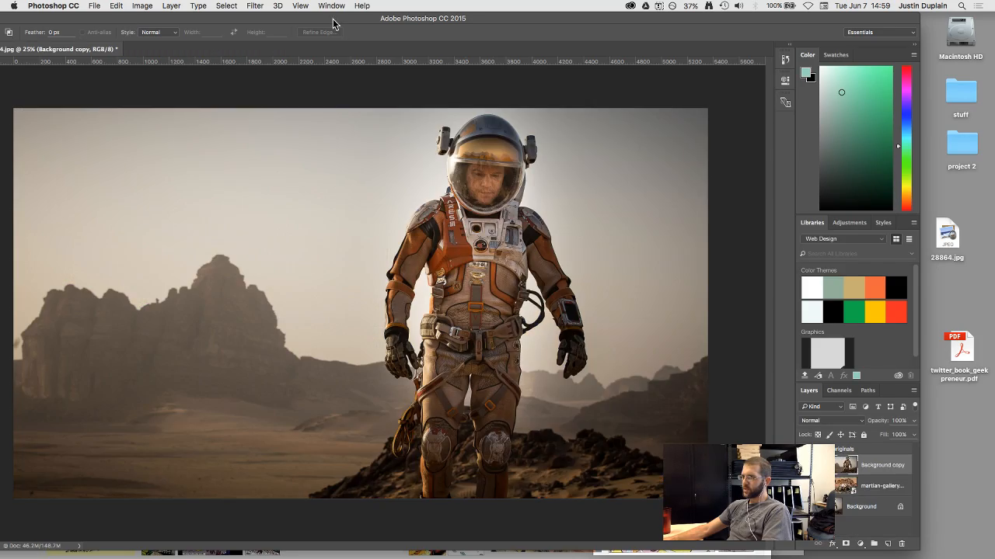
Shift the Photoshop window aside and switch to Safari, moving its window so the comic image results are fully visible
double_click(333, 24)
left_click(362, 254)
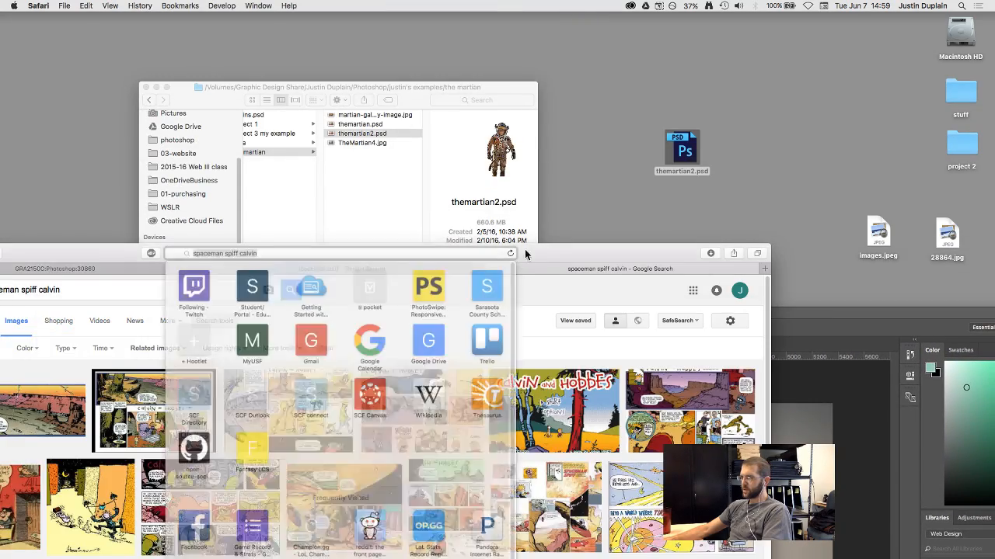
left_click_drag(544, 254, 615, 22)
left_click(621, 118)
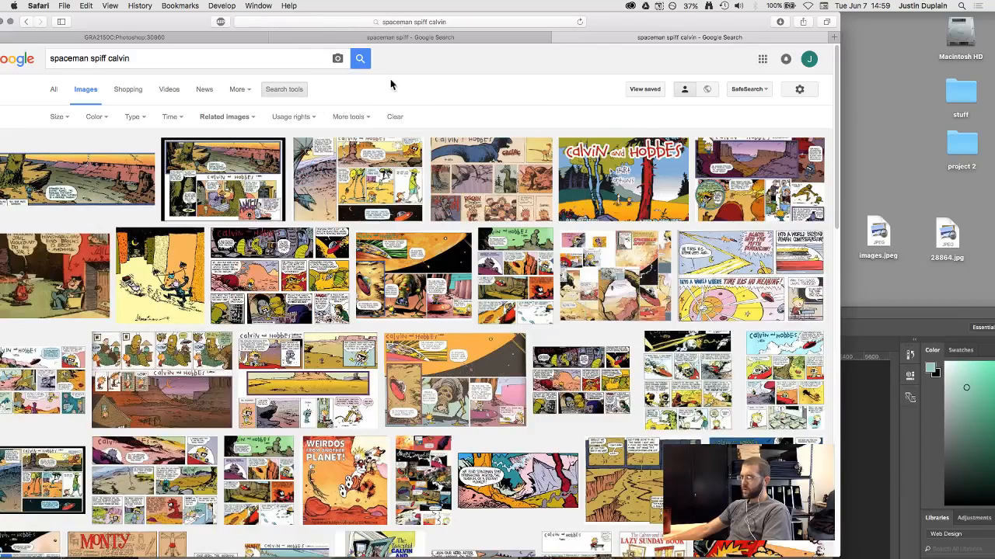
Search Google Images for "spaceman spiff" and save the picture of Spiff firing his blaster beside the red ship to the desktop
left_click(208, 56)
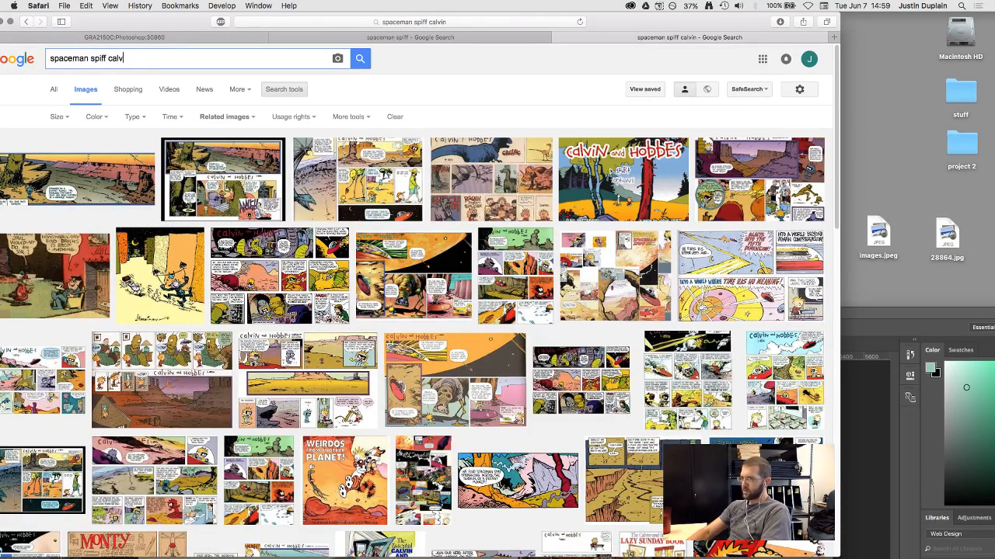
key("BackSpace")
key("BackSpace")
key("BackSpace")
key("BackSpace")
key("BackSpace")
key("BackSpace")
key("BackSpace")
key("Return")
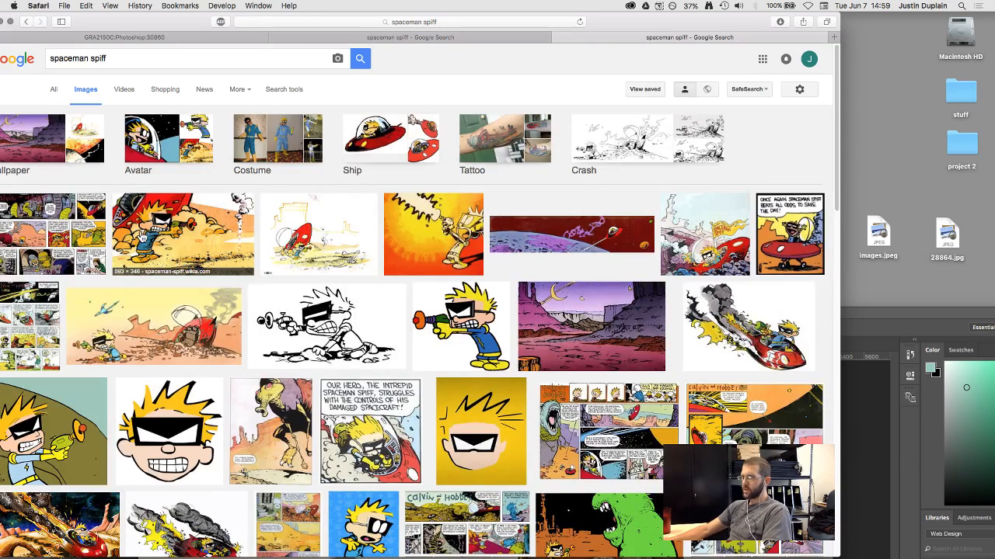
left_click(192, 231)
left_click_drag(309, 300, 897, 171)
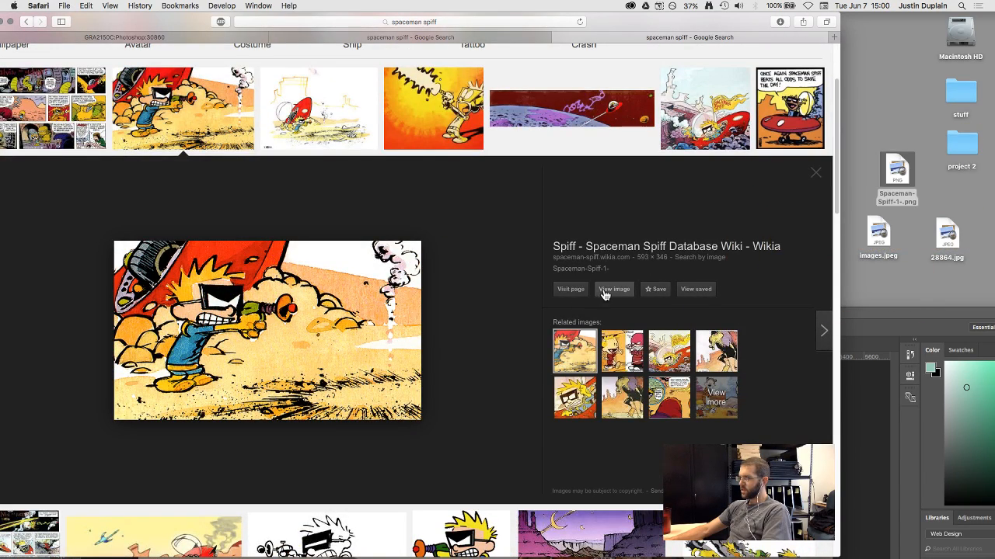
Open the image's source page on the Spaceman Spiff Database Wiki and examine the Spiff article and its original comic strip
left_click(584, 249)
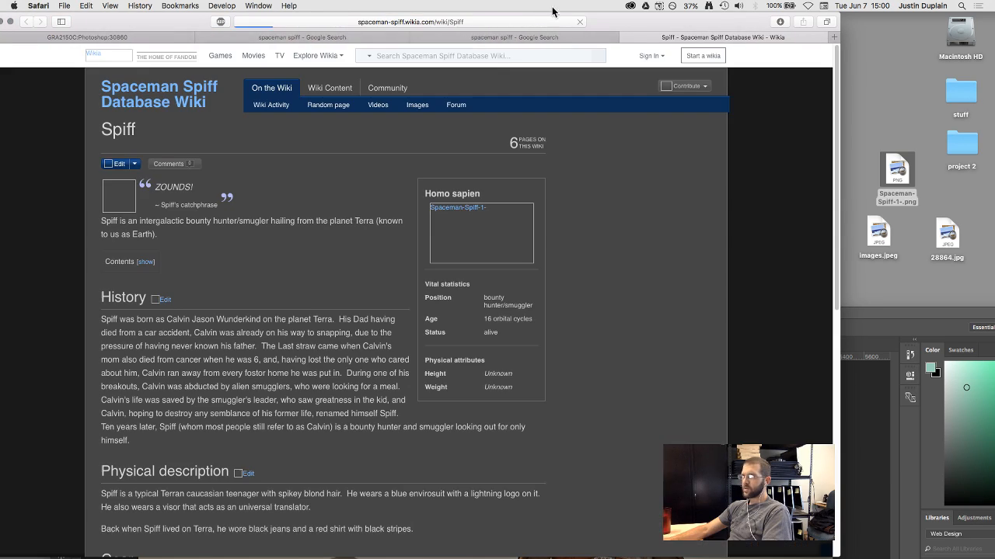
scroll(294, 307, "down", 3)
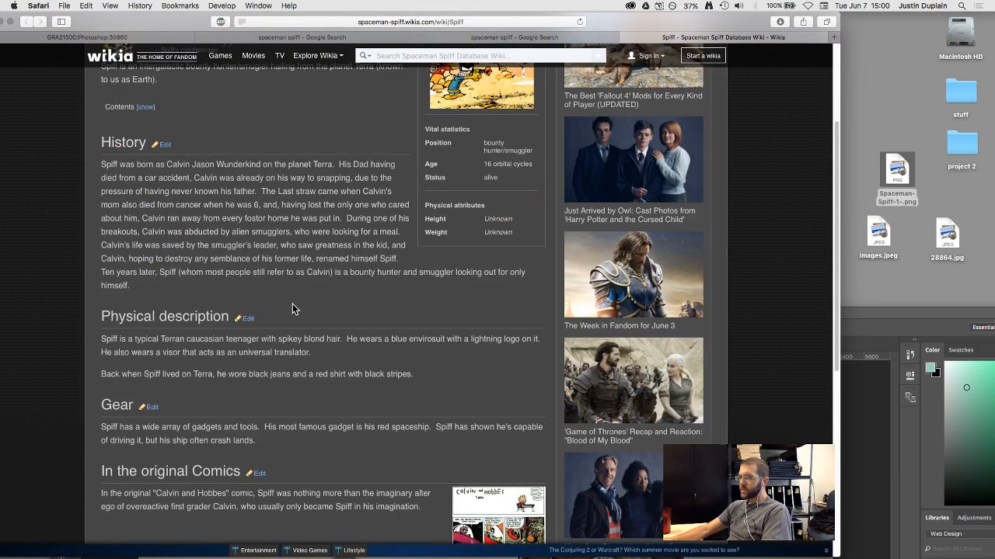
scroll(294, 308, "down", 5)
scroll(494, 350, "up", 3)
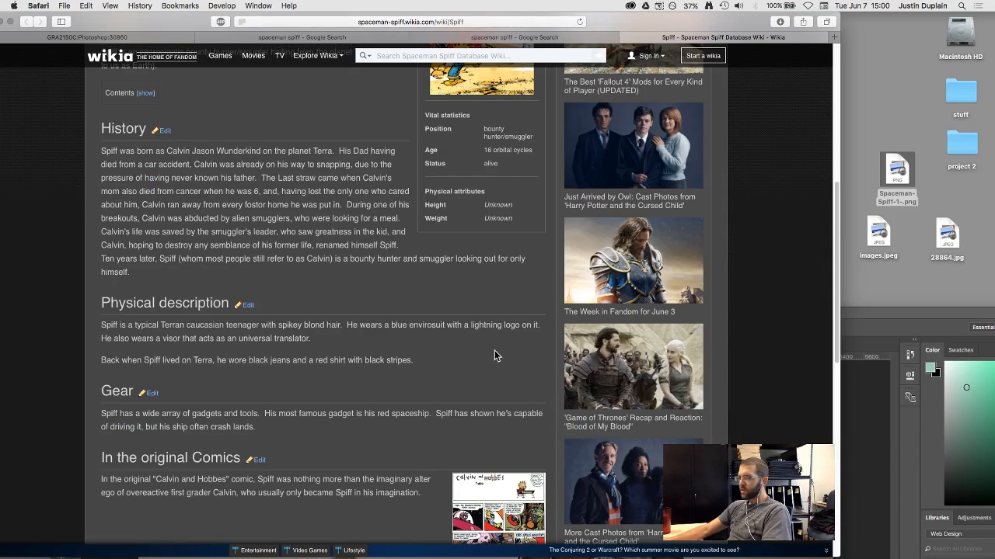
scroll(493, 354, "down", 4)
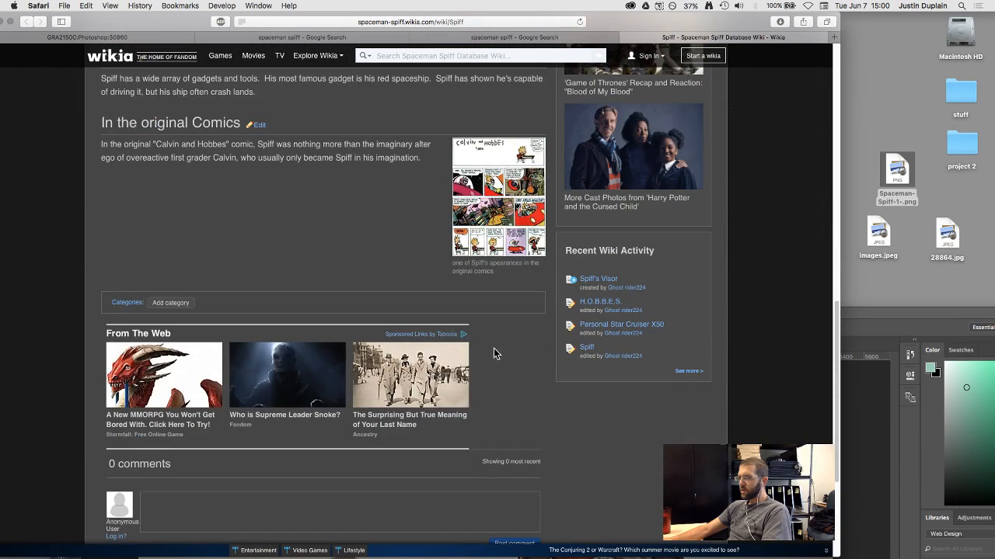
left_click(498, 196)
scroll(531, 279, "down", 2)
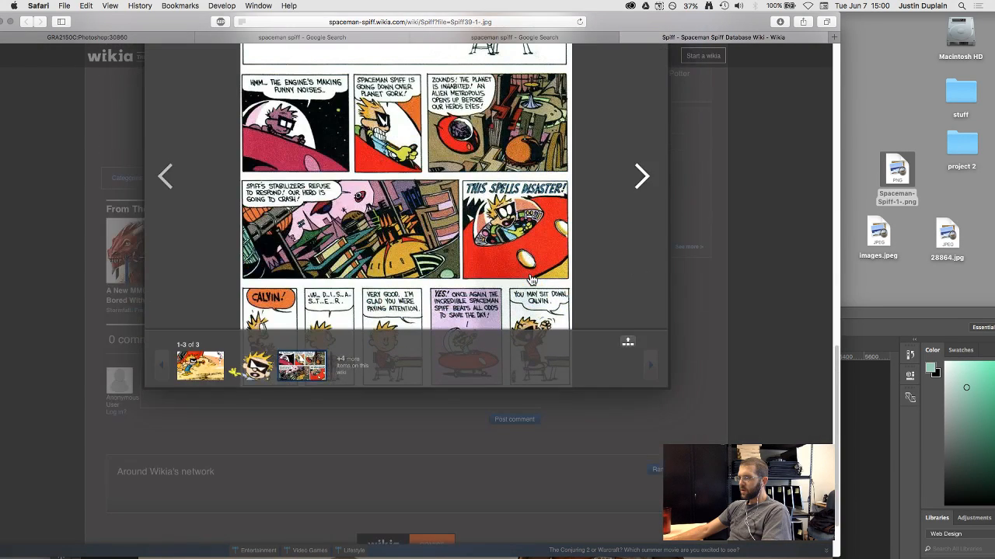
scroll(531, 280, "up", 2)
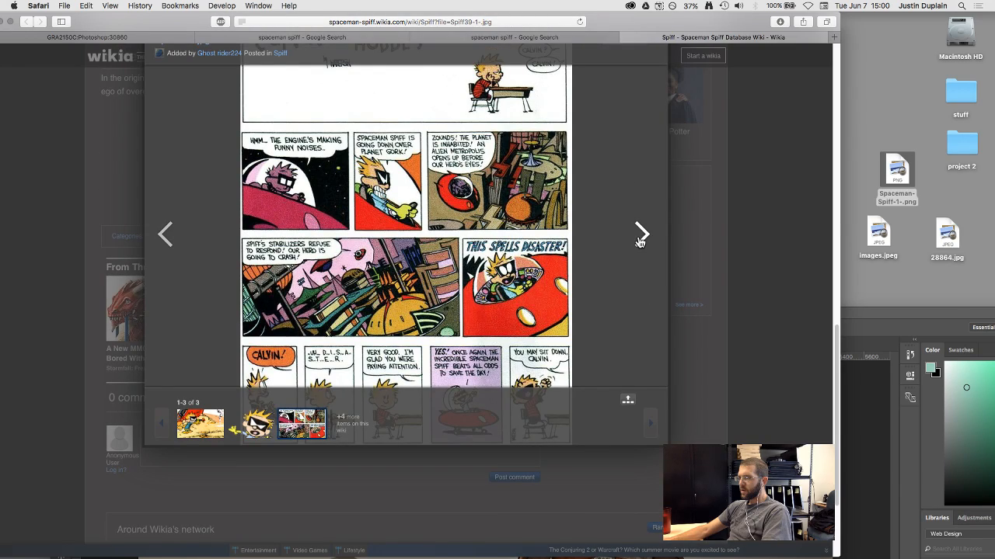
left_click(713, 256)
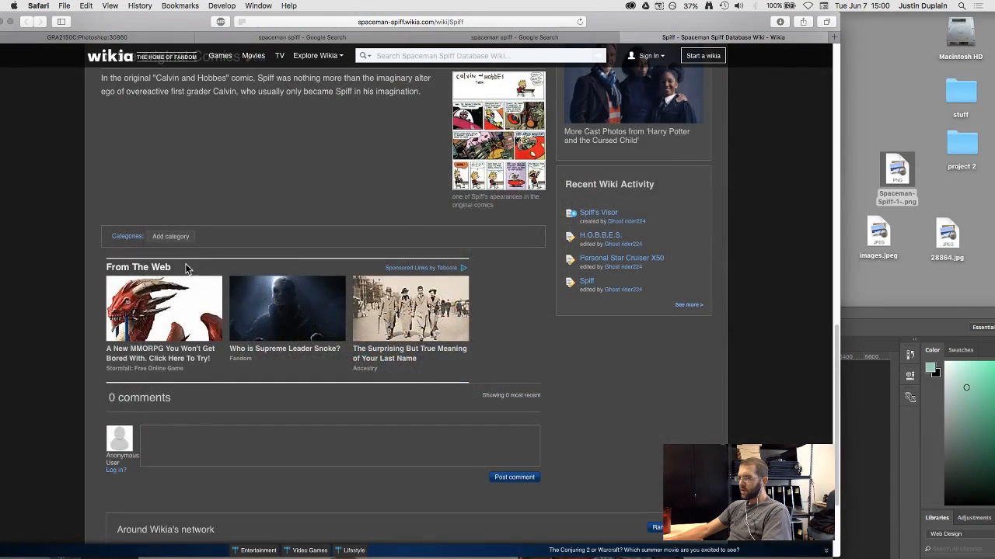
scroll(111, 212, "up", 10)
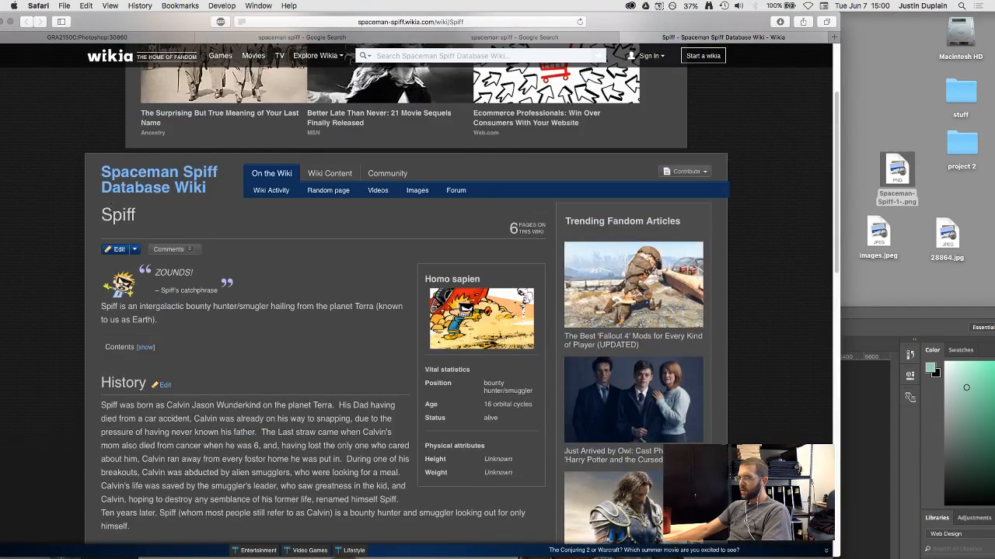
Browse random pages of the Spaceman Spiff wiki, checking the home page's latest activity and the Spiff's Visor article
left_click(326, 193)
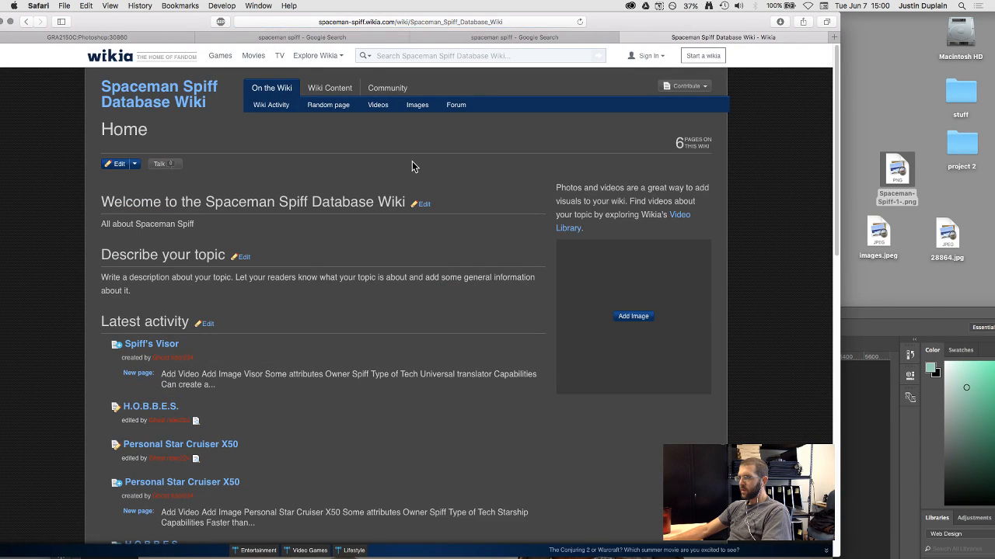
scroll(411, 163, "down", 15)
scroll(411, 166, "up", 3)
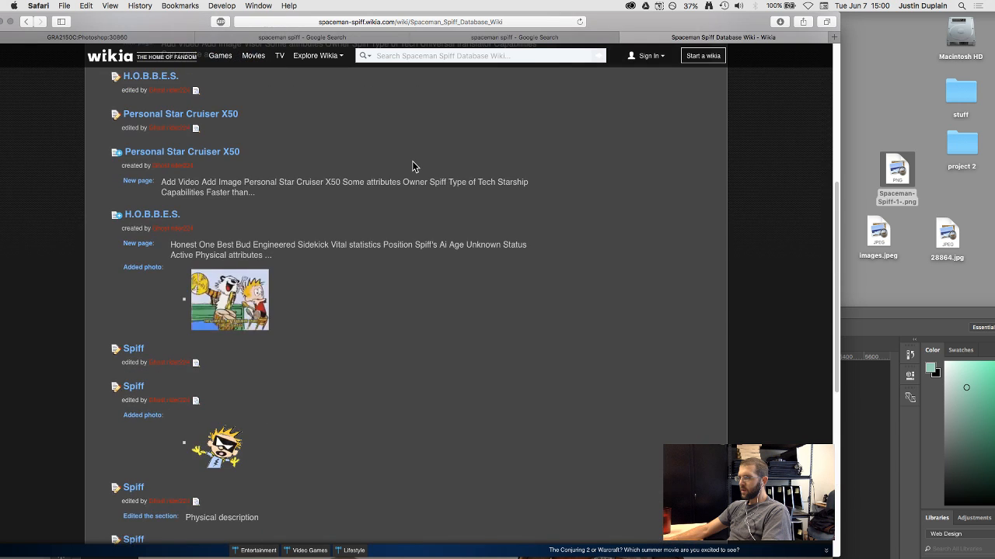
scroll(412, 166, "down", 5)
scroll(412, 163, "up", 20)
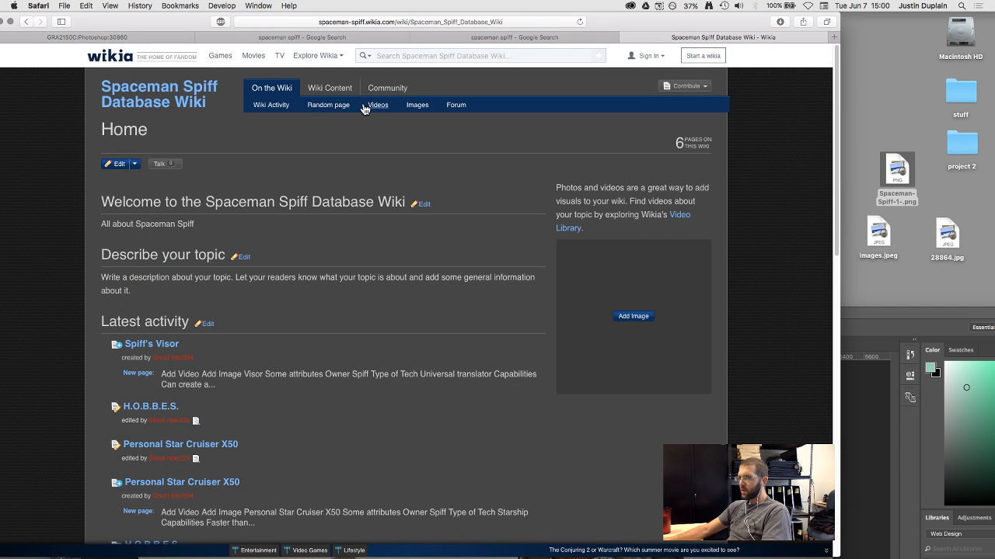
left_click(325, 107)
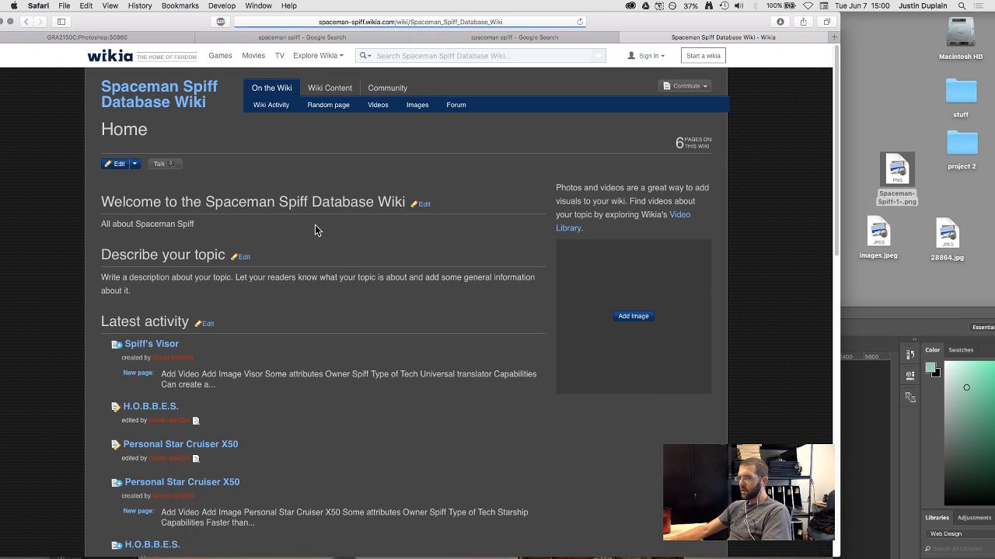
scroll(314, 225, "down", 2)
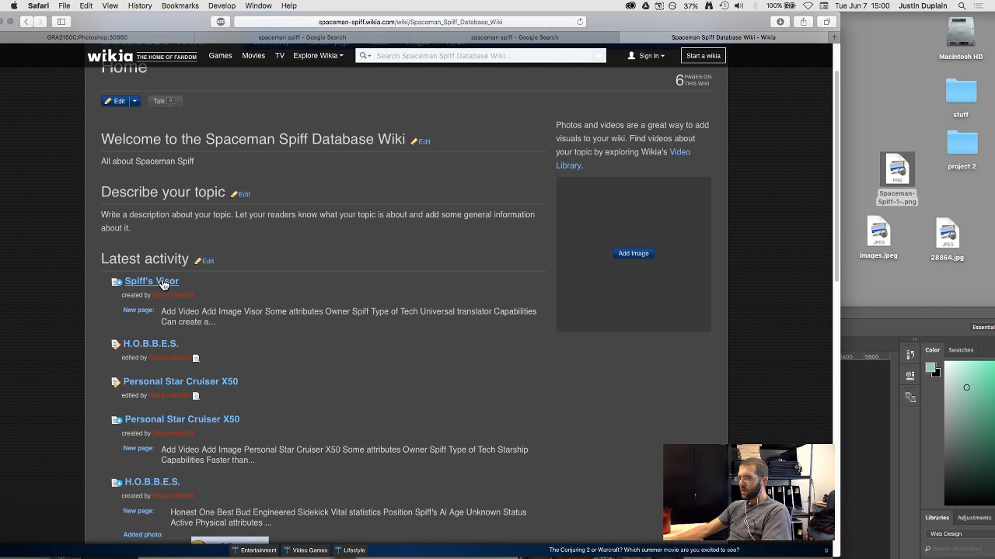
left_click(164, 285)
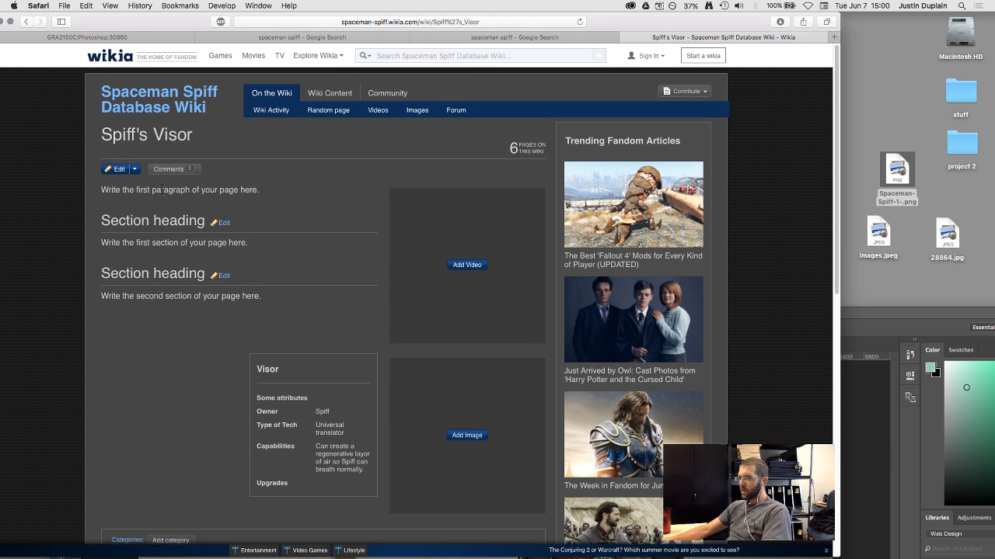
scroll(355, 253, "down", 5)
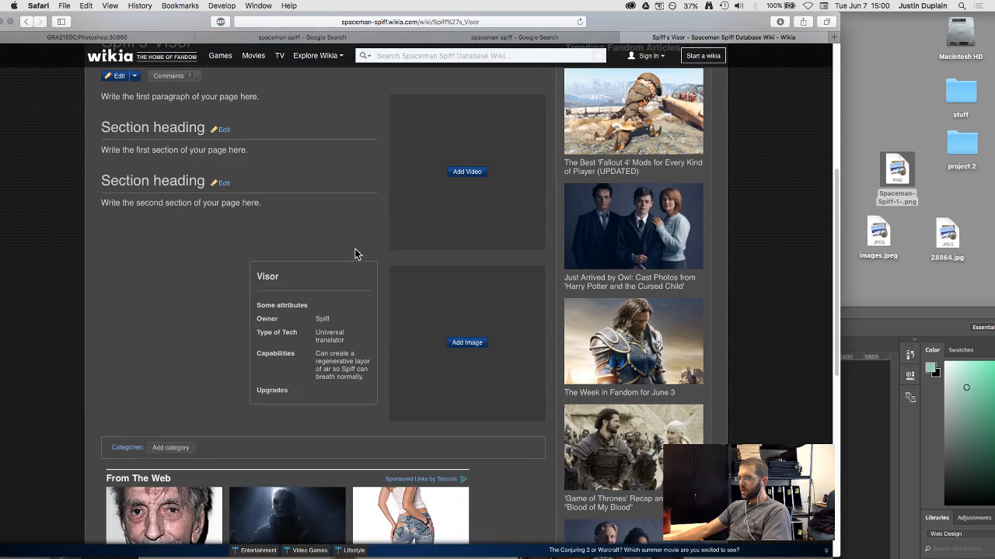
scroll(355, 253, "down", 8)
scroll(355, 256, "up", 14)
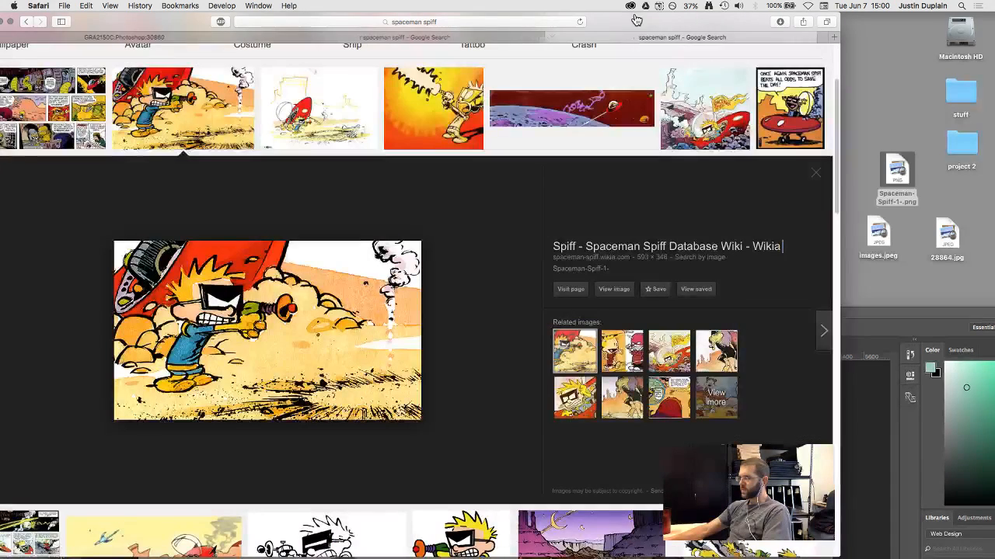
Return to the image results and save the Spaceman Spiff print with the crashed ship and yellow flag to the desktop
left_click(627, 37)
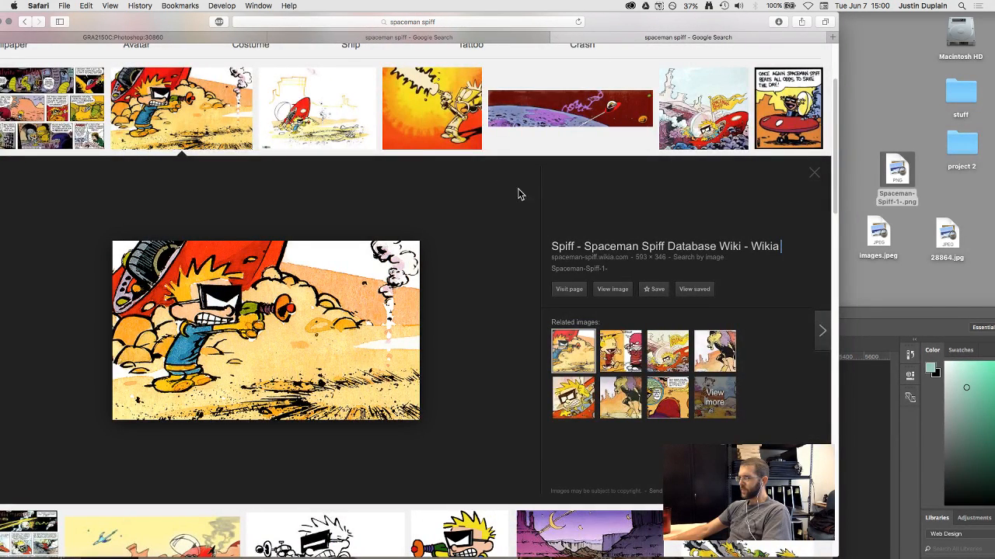
left_click(702, 131)
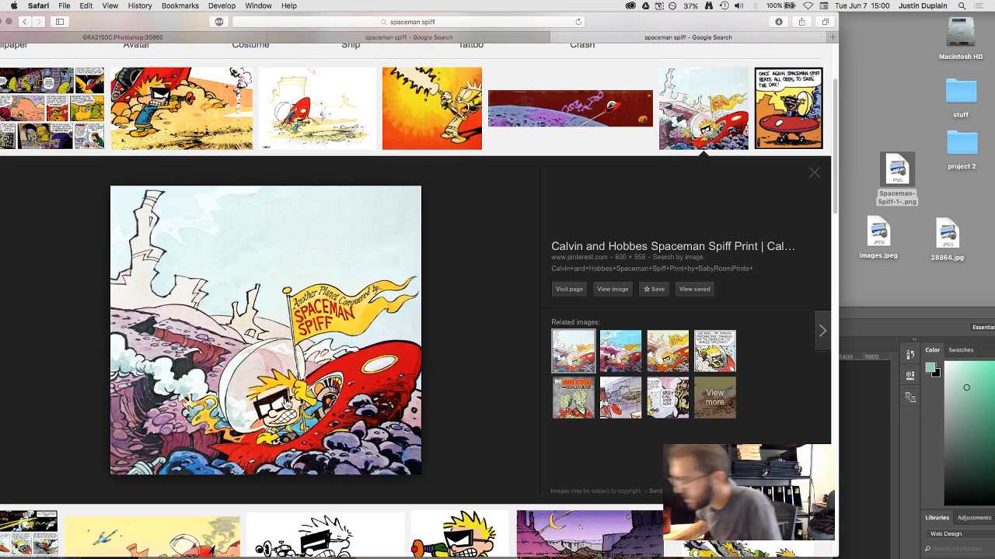
left_click_drag(367, 404, 860, 91)
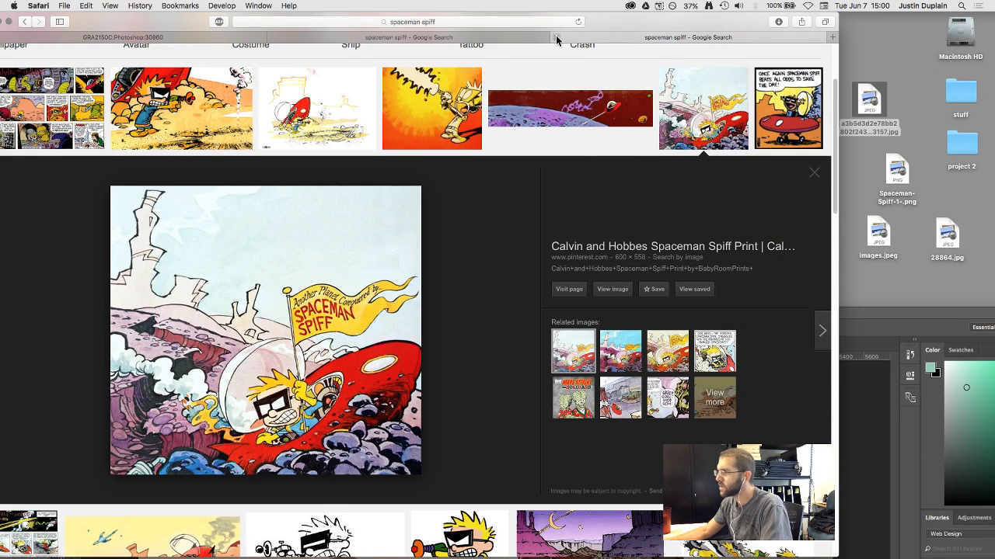
Close the image search tab and the browser window, and reposition the Photoshop window so TheMartian4.jpg and its layers are visible
left_click(557, 38)
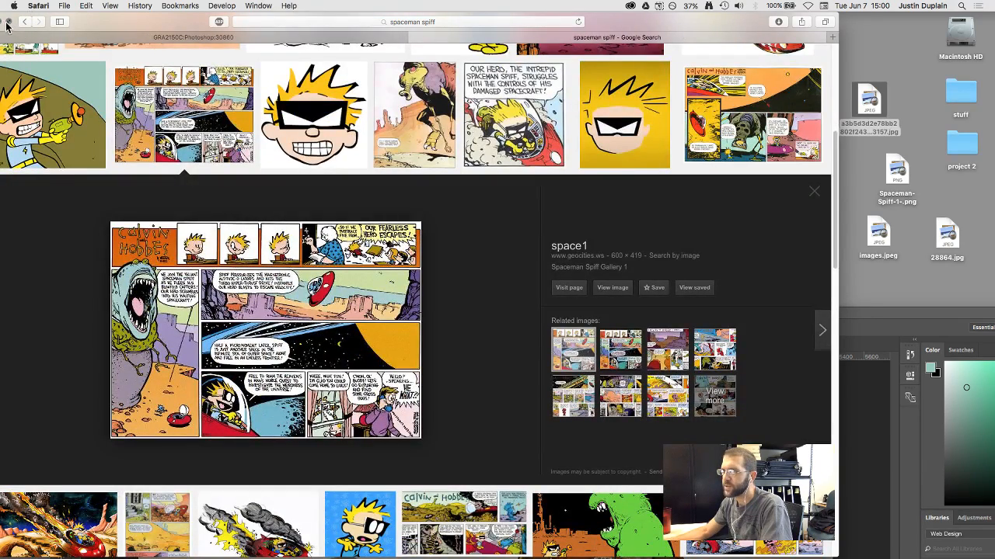
left_click(4, 23)
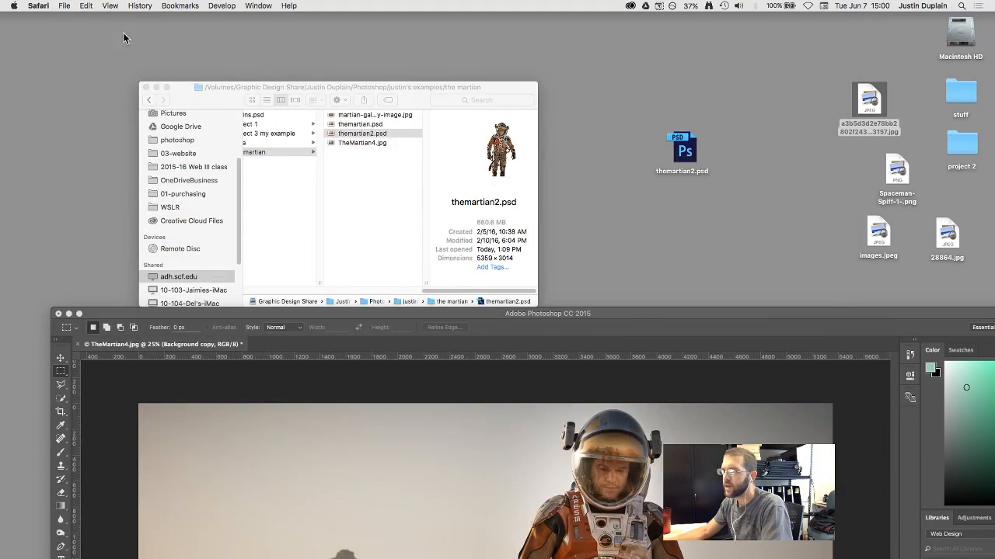
left_click(662, 312)
left_click_drag(702, 318, 573, 22)
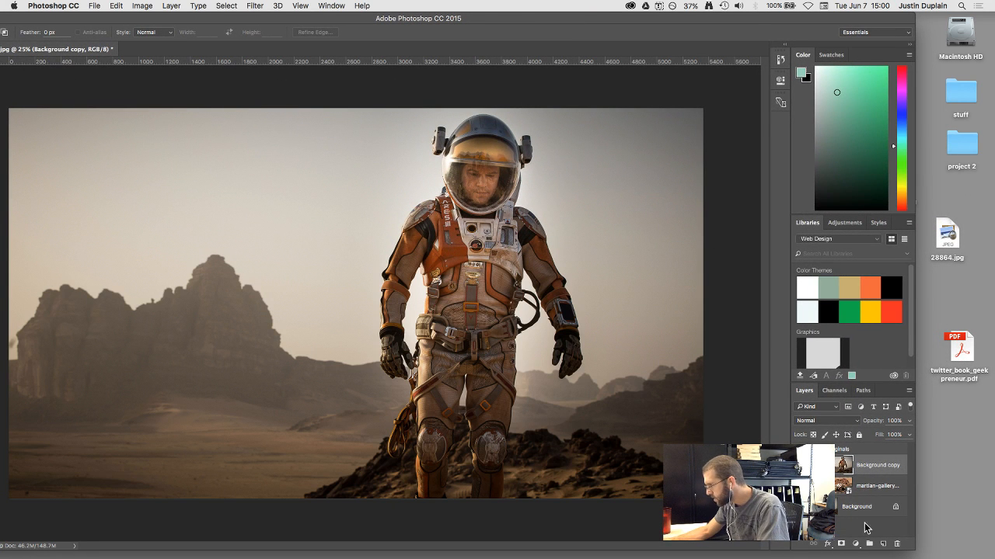
Create a layer group named "reference images" and move it below the martian-gallery layer, just above Background
left_click(868, 544)
double_click(848, 461)
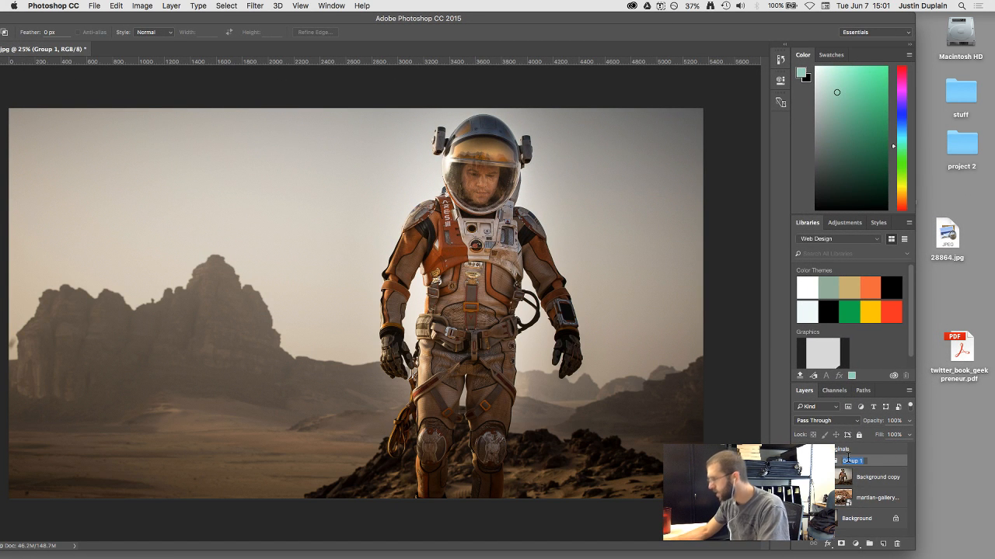
type("ref")
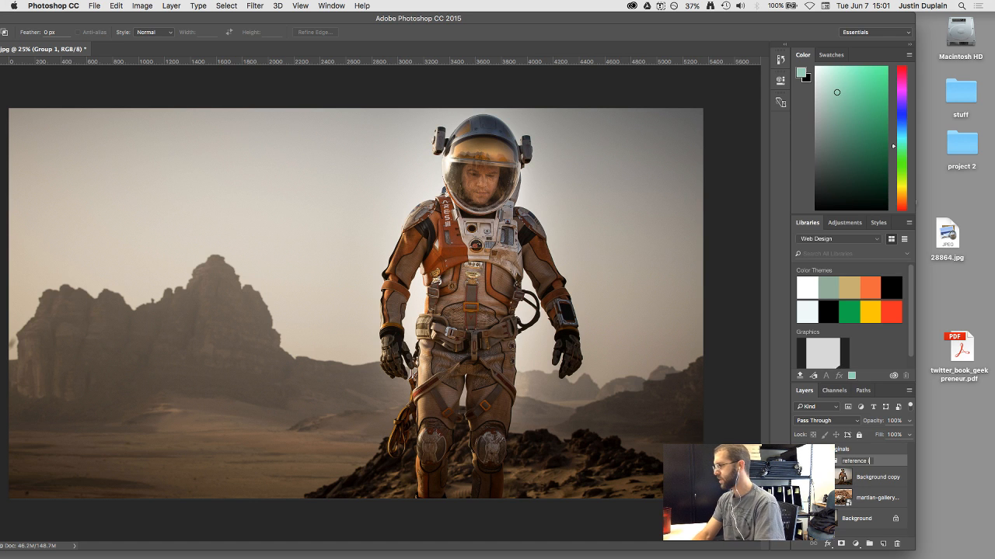
type("erence image")
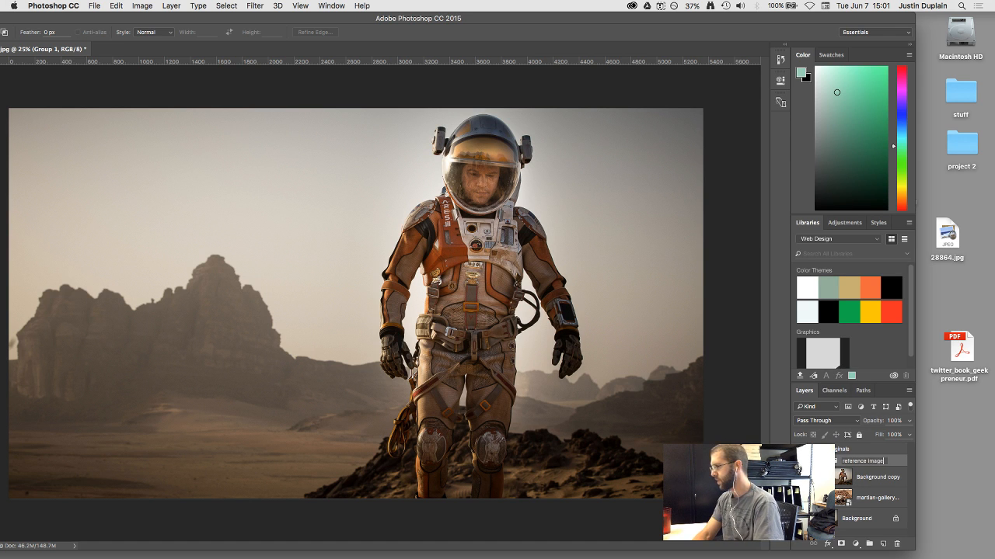
type("s")
key("Return")
left_click_drag(863, 461, 862, 509)
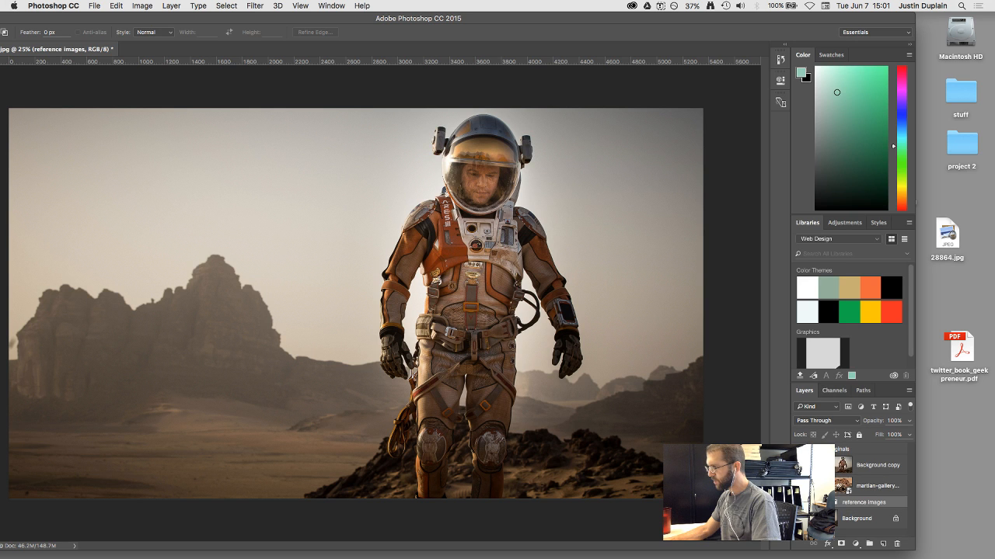
Place the saved Spaceman Spiff reference images, including Spaceman-Spiff, images and 28864, as layers in TheMartian4.jpg at their offered size
left_click_drag(812, 21, 654, 30)
left_click_drag(827, 66, 432, 395)
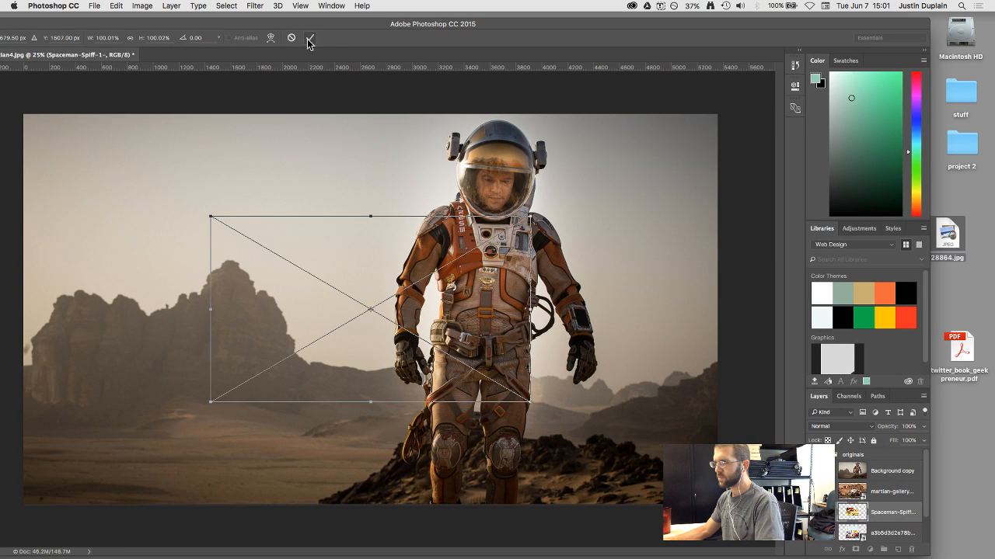
left_click(309, 39)
left_click(309, 39)
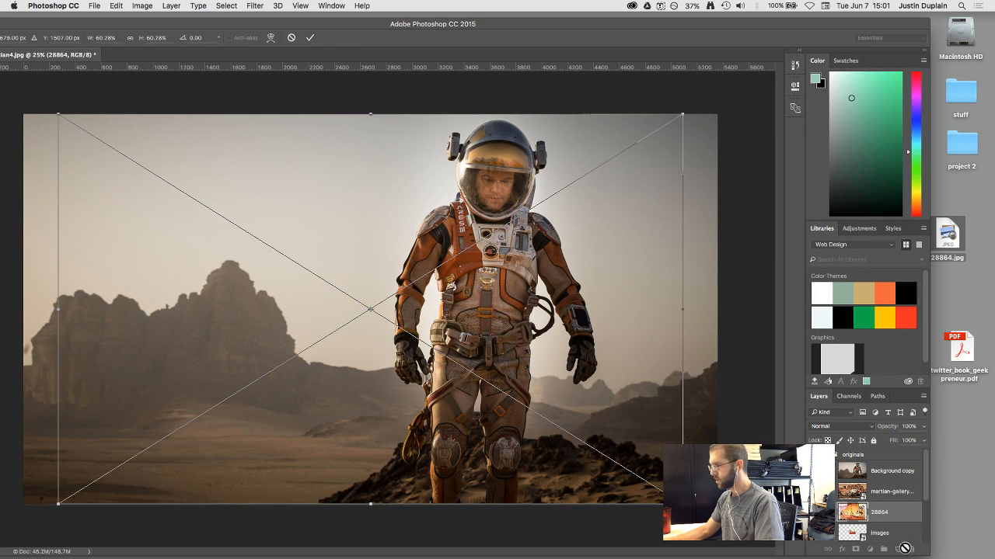
left_click(309, 38)
Move all placed reference layers into the reference images group and place the collapsed group above Background copy in originals
scroll(891, 521, "down", 1)
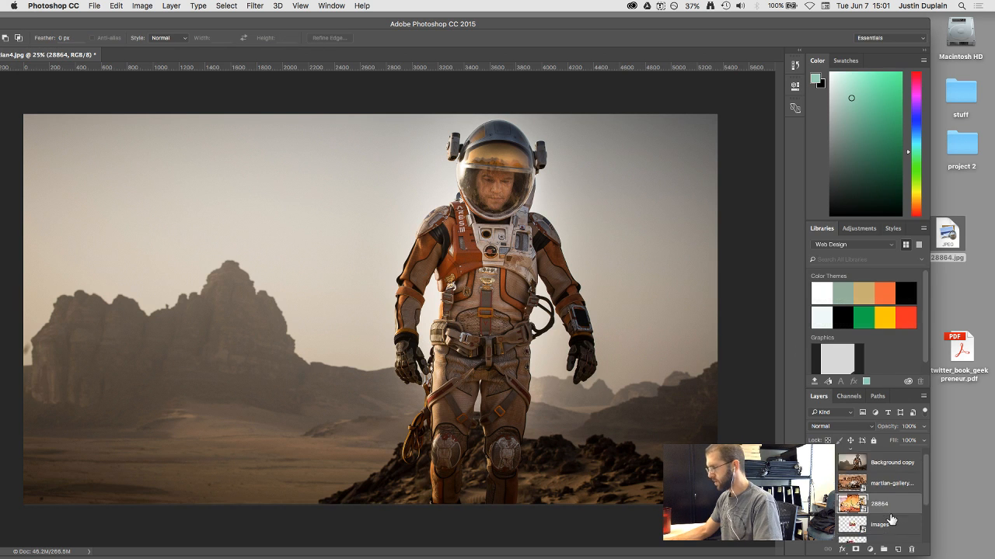
scroll(891, 521, "down", 2)
left_click(813, 486, "alt")
left_click(814, 485, "alt")
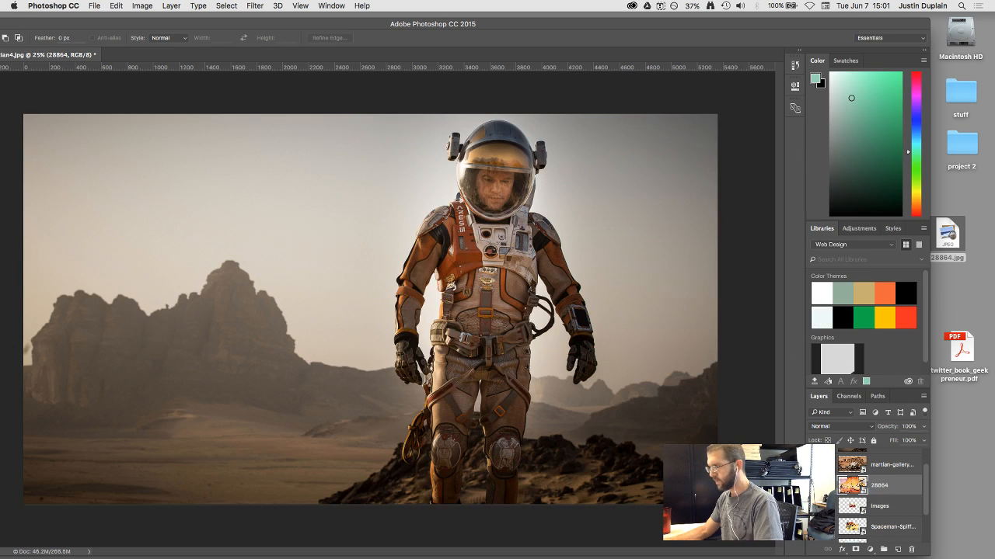
left_click(854, 541, "shift")
scroll(861, 520, "down", 5)
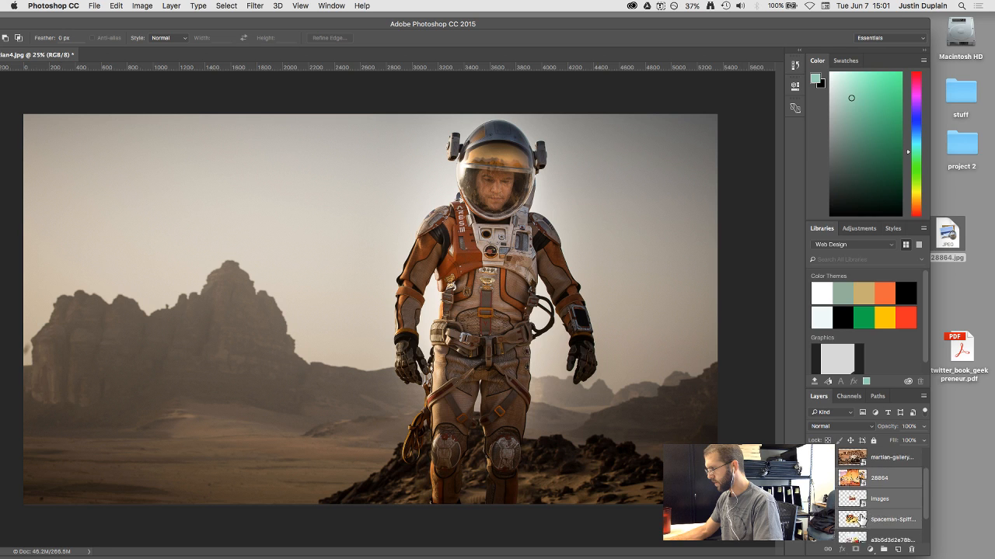
left_click(856, 507, "shift")
left_click_drag(855, 505, 853, 525)
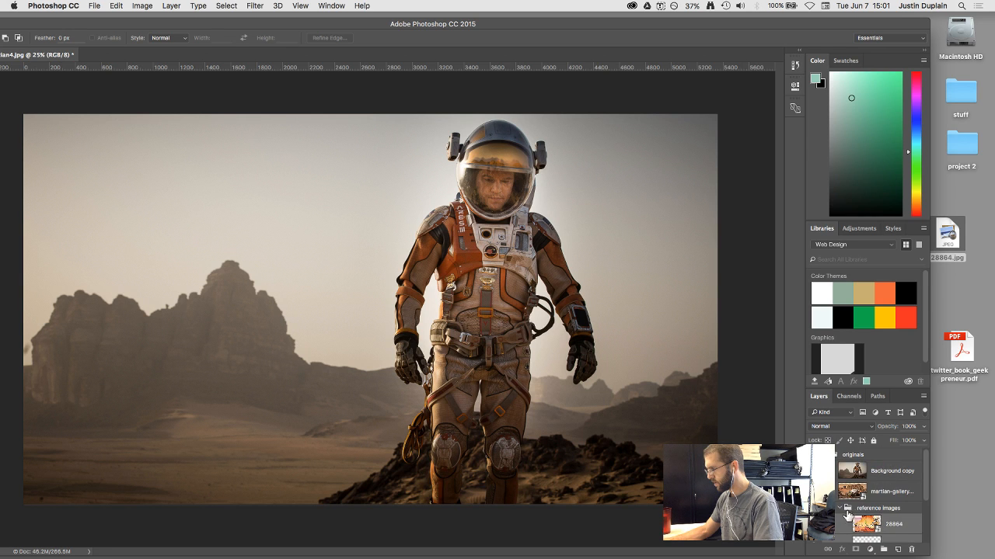
left_click(840, 509)
left_click_drag(843, 511, 849, 467)
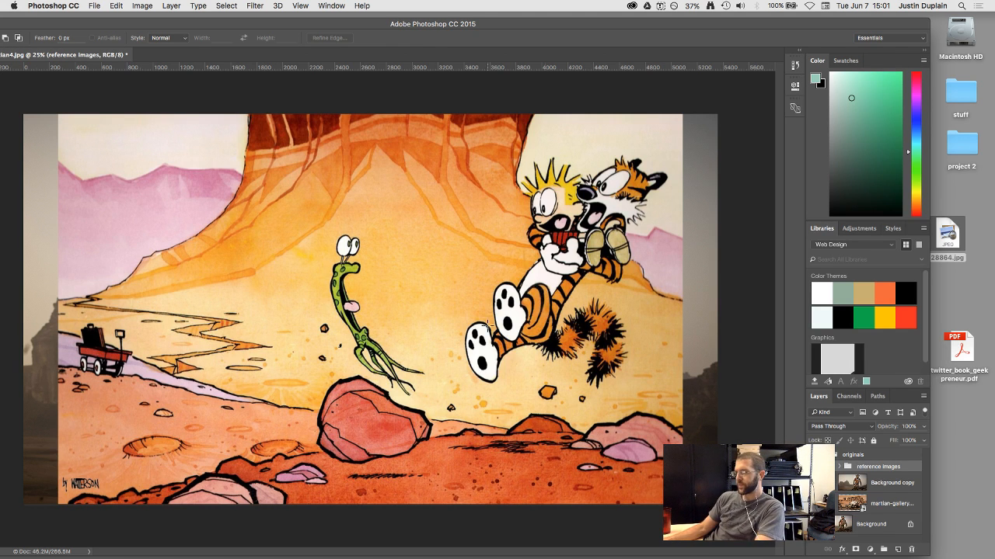
Hide the 28864 layer in the reference images group and look over the smaller reference images beneath it
scroll(552, 321, "down", 6)
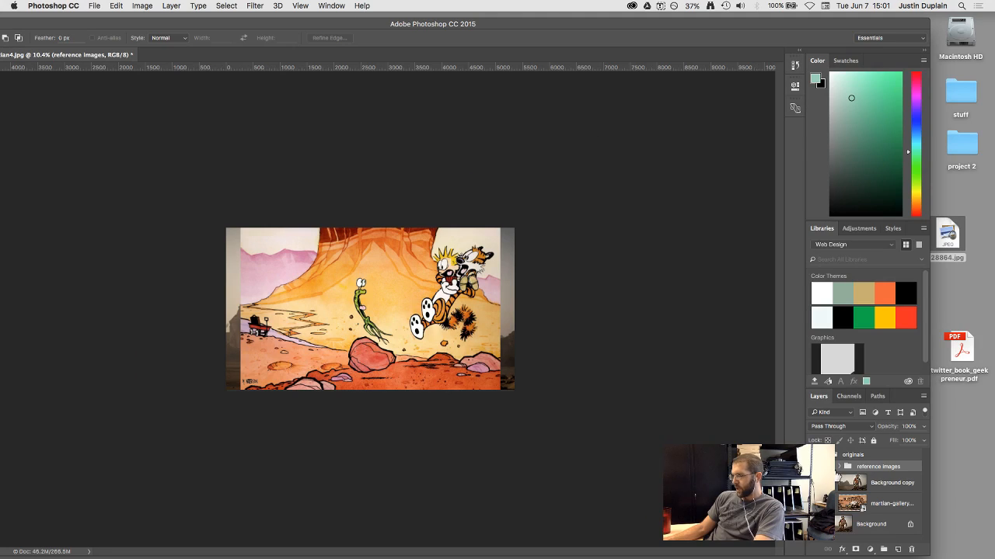
left_click(839, 466)
left_click(814, 483)
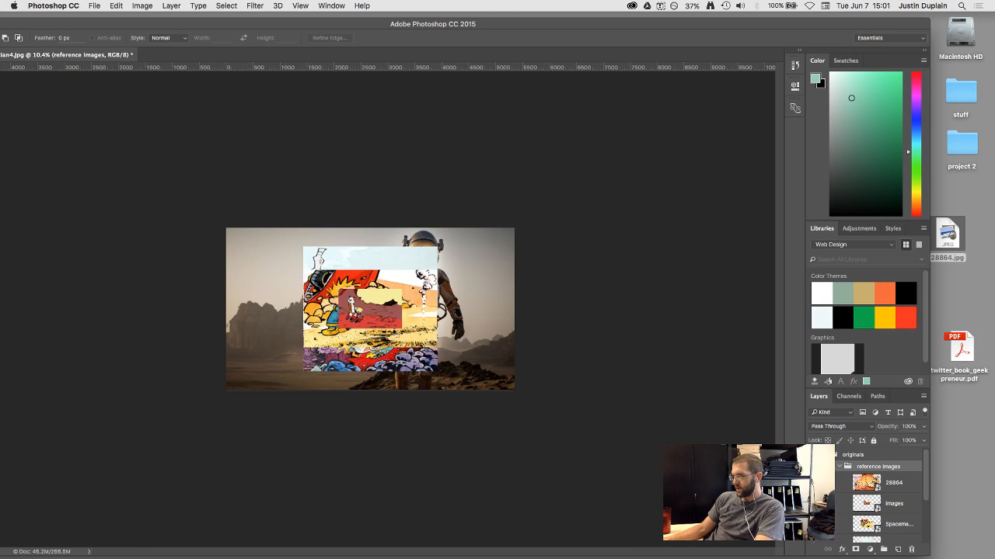
scroll(370, 334, "up", 7)
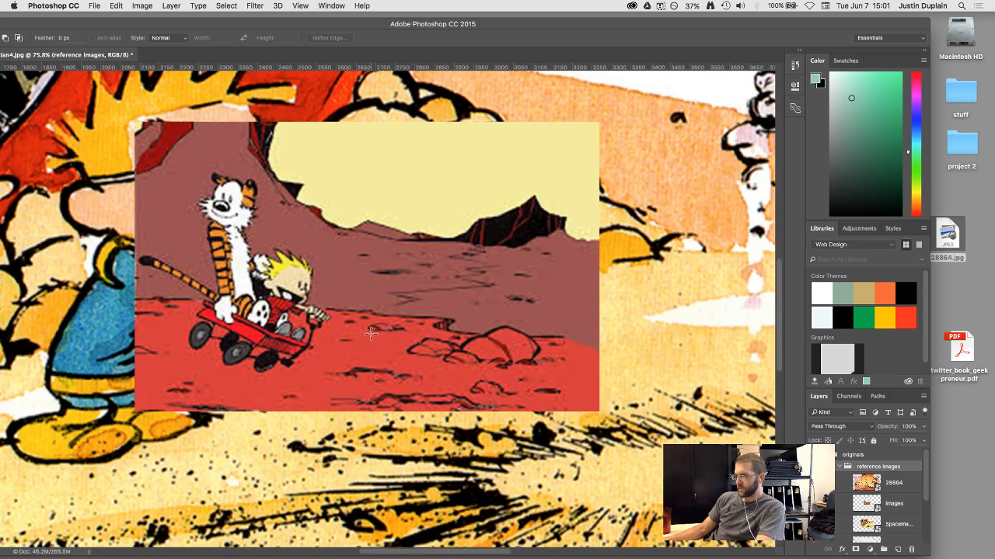
scroll(371, 335, "down", 5)
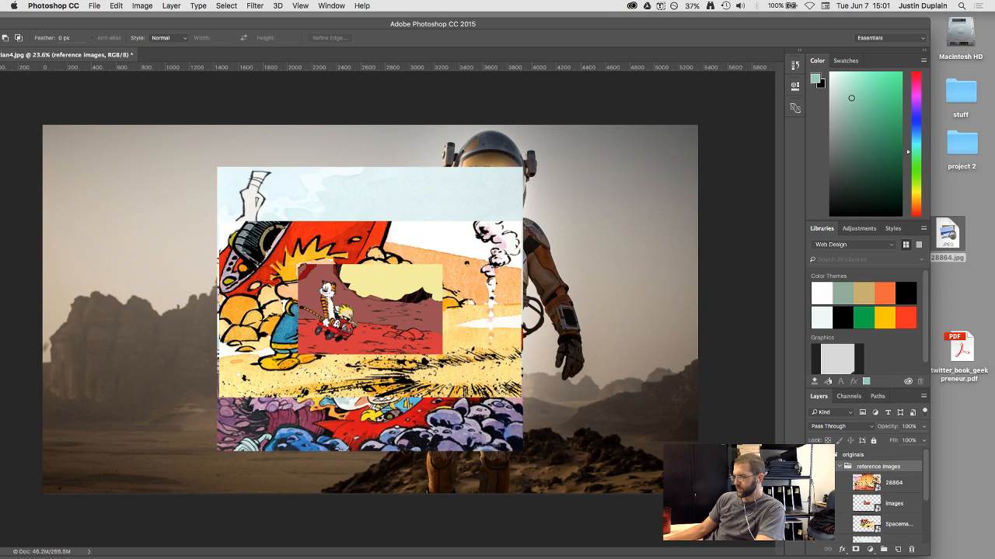
Duplicate the Background layer and place the copy above the collapsed originals group as the only visible layer
left_click(826, 455)
left_click(844, 471)
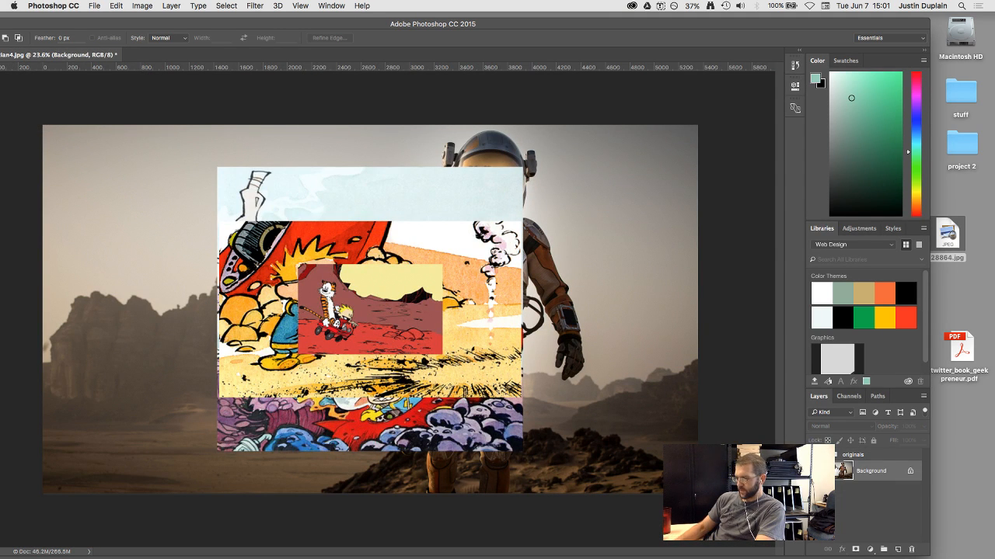
key("super+j")
left_click_drag(844, 470, 835, 448)
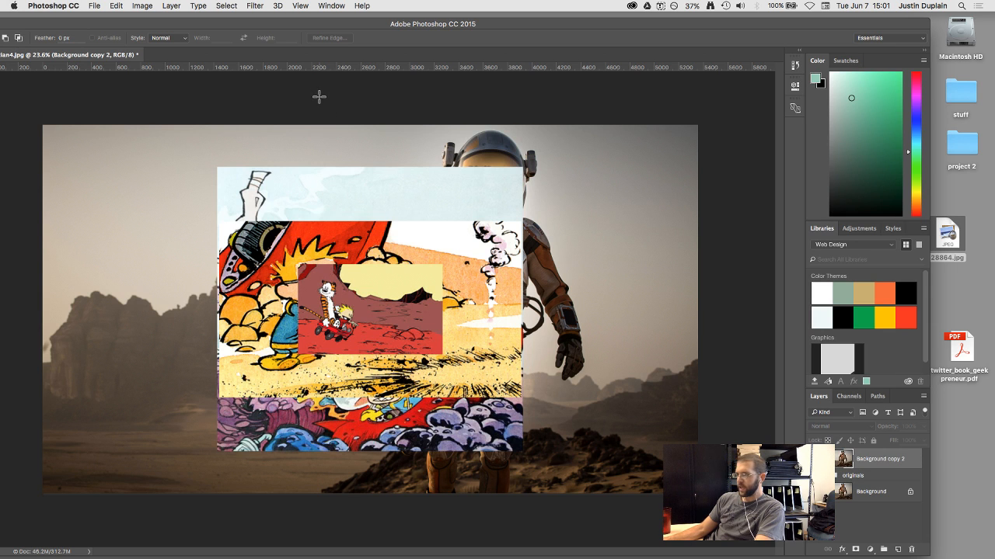
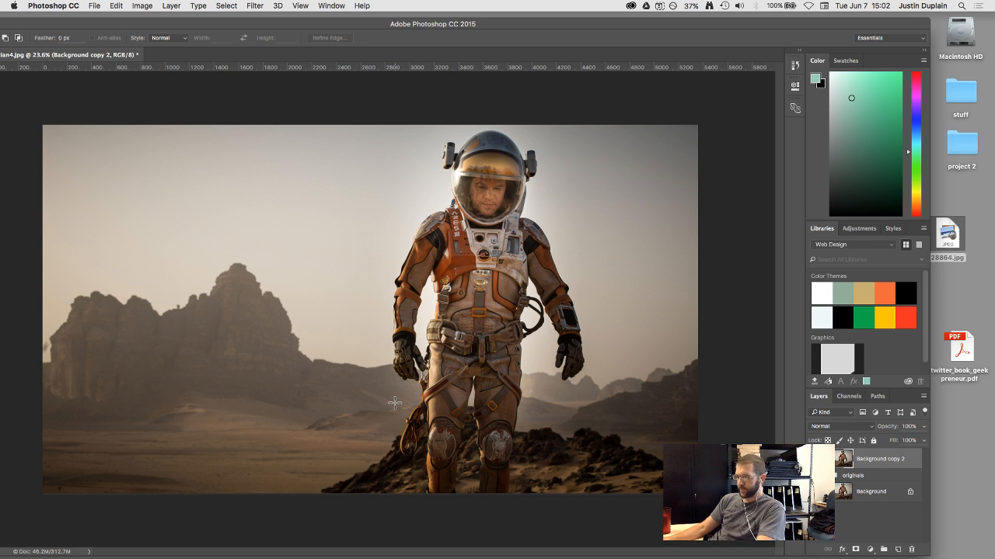
Create a layer group named "background" above originals and move Background copy 2 into it
left_click_drag(344, 27, 379, 35)
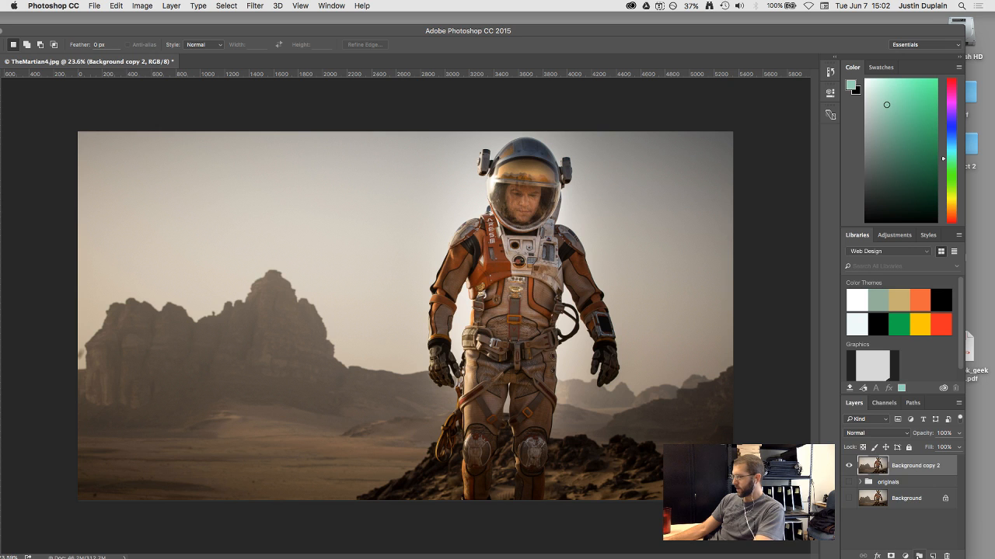
left_click(918, 556)
double_click(881, 462)
type("background")
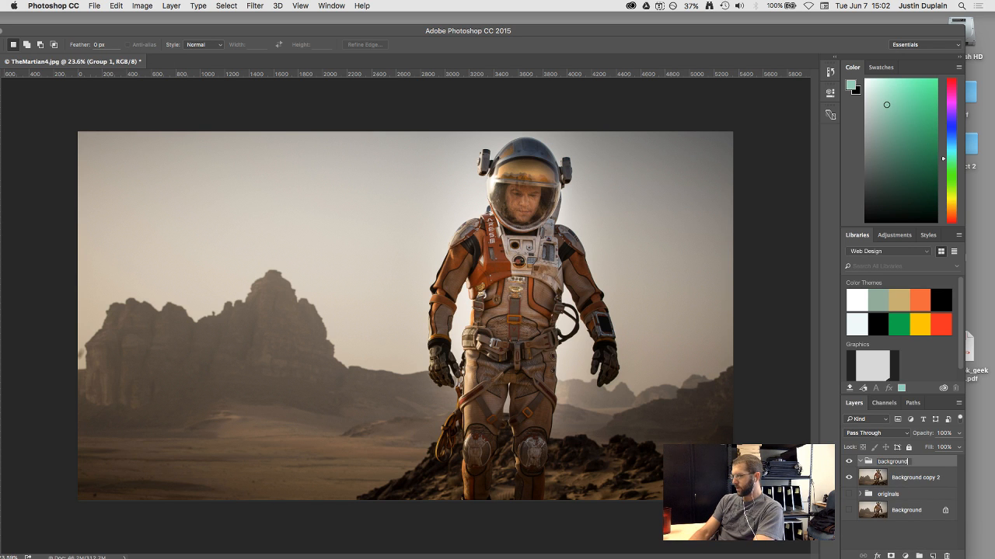
key("Return")
left_click_drag(863, 484, 881, 463)
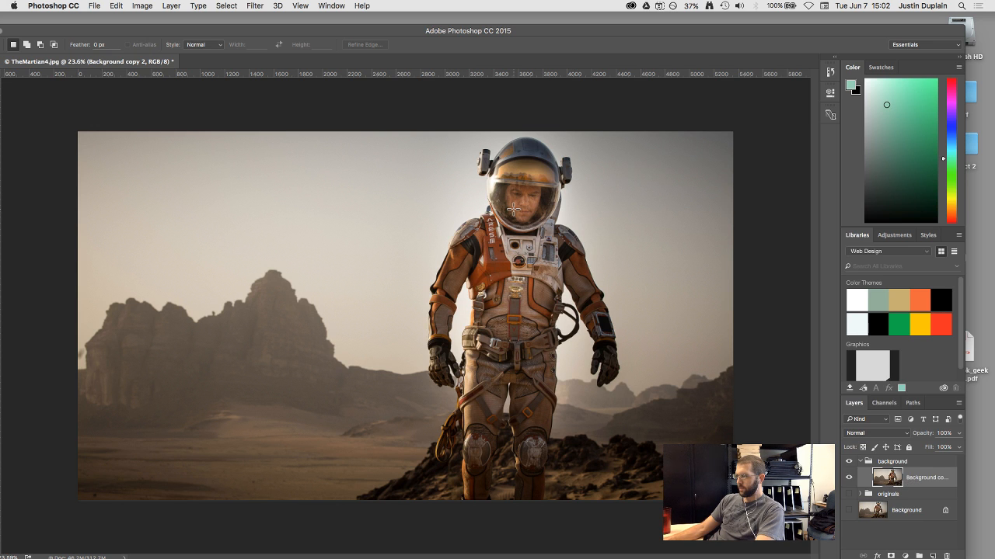
Enlarge the view of the astronaut's helmet and upper body, and reposition the window so the toolbox is visible
left_click_drag(547, 32, 539, 30)
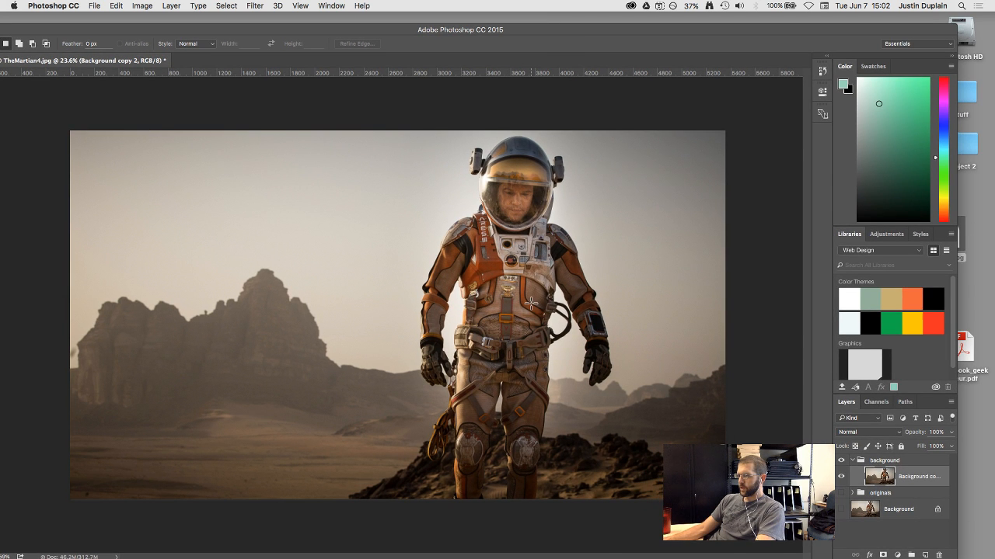
scroll(532, 304, "up", 5)
scroll(535, 296, "up", 5)
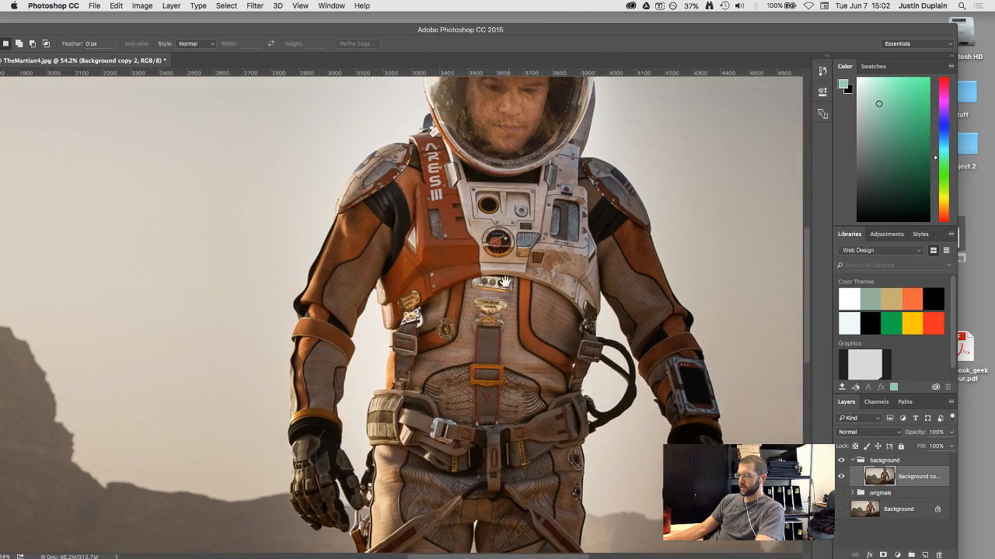
scroll(500, 157, "up", 2)
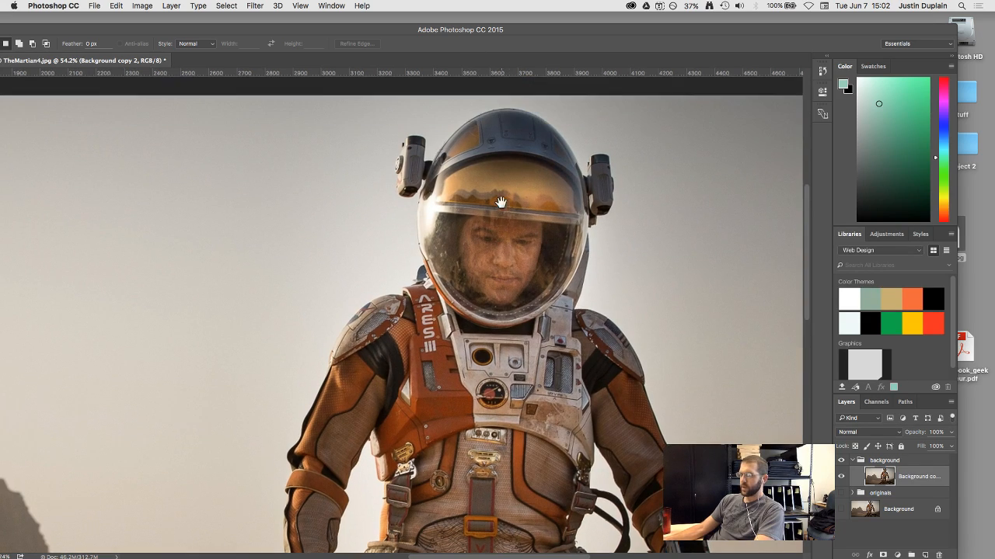
left_click_drag(227, 32, 273, 24)
mouse_move(271, 21)
left_mouse_down()
mouse_move(283, 22)
mouse_move(265, 17)
left_mouse_up()
left_click(142, 6)
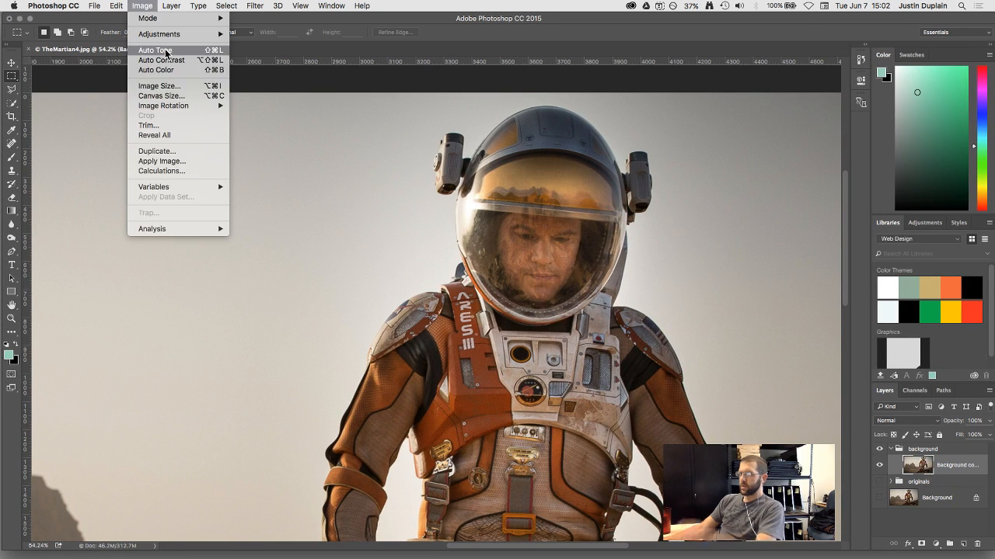
mouse_move(111, 7)
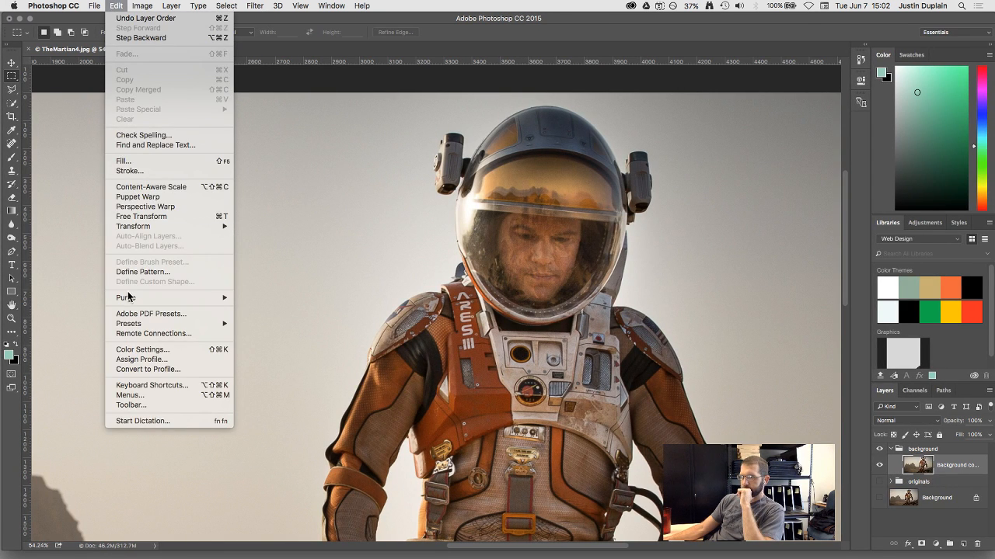
left_click(286, 19)
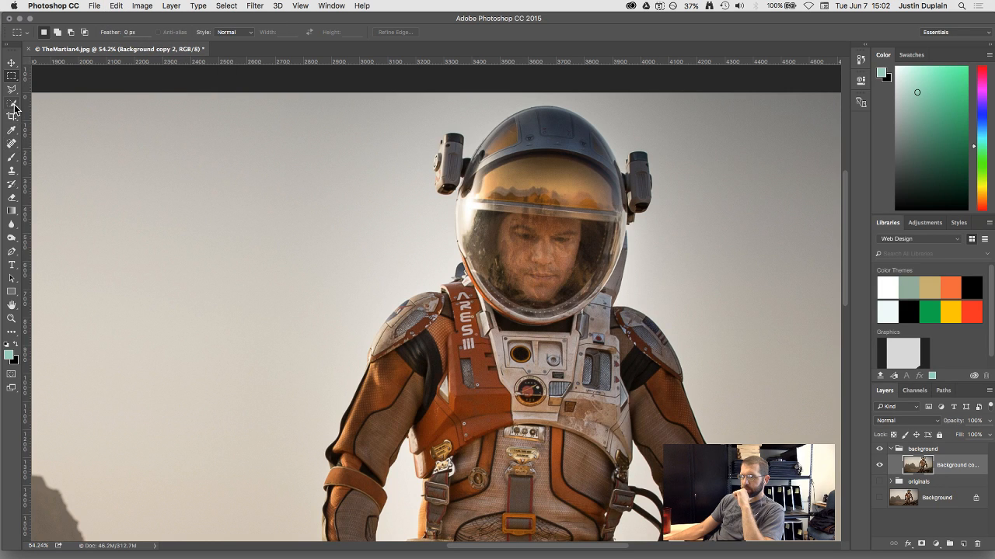
Activate the Quick Selection tool and examine the astronaut's outline against the background from helmet to legs
left_click(13, 103)
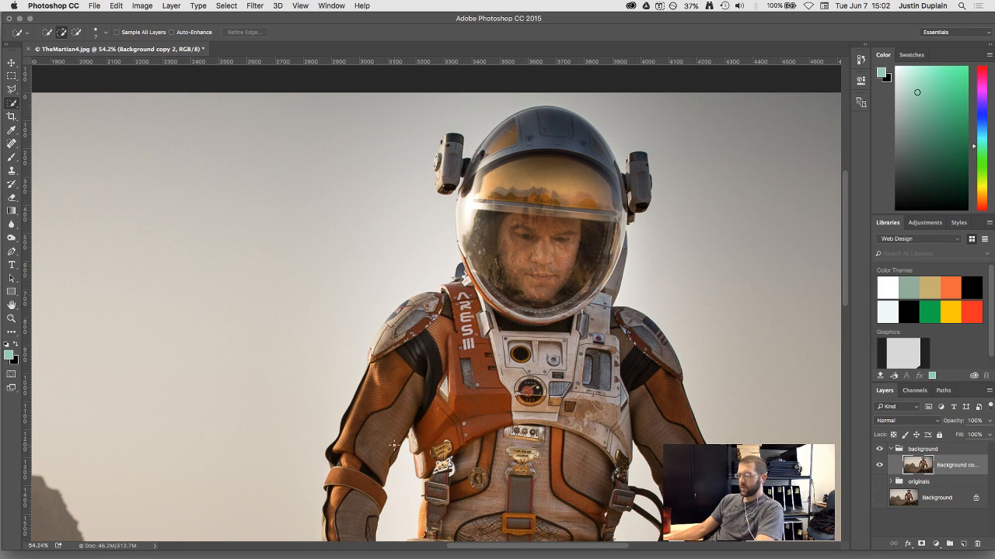
scroll(495, 432, "down", 10)
scroll(494, 432, "down", 5)
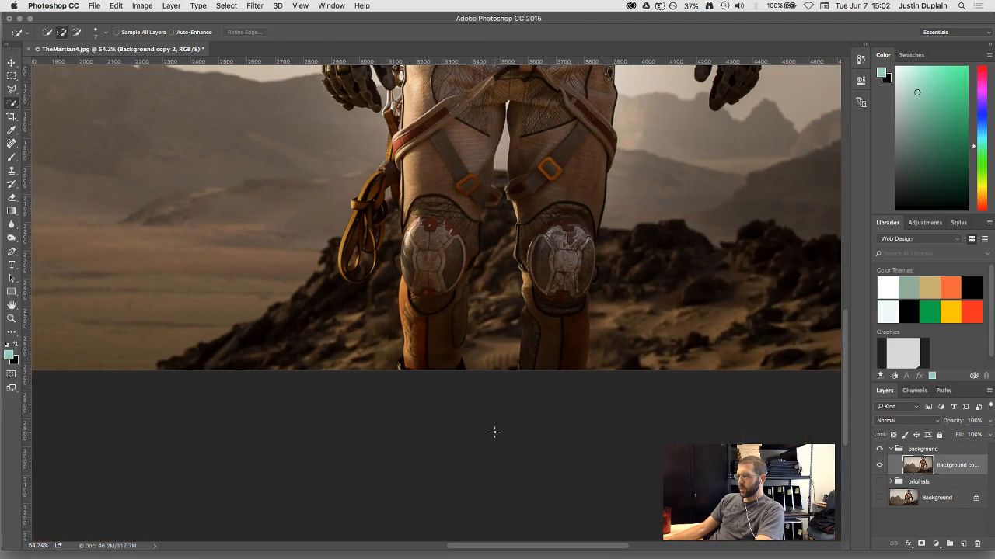
scroll(495, 432, "up", 15)
scroll(494, 432, "down", 8)
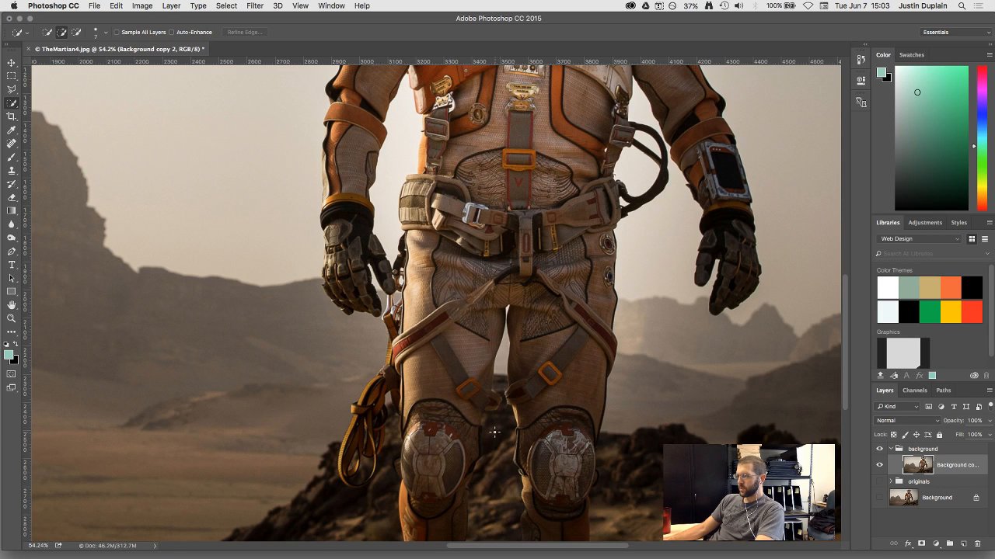
scroll(494, 432, "up", 3)
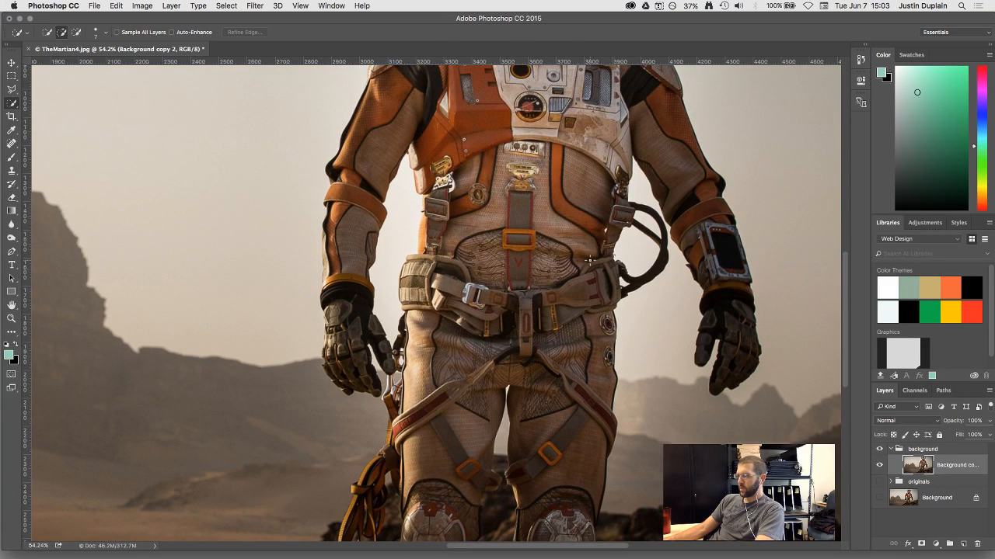
scroll(694, 286, "up", 15)
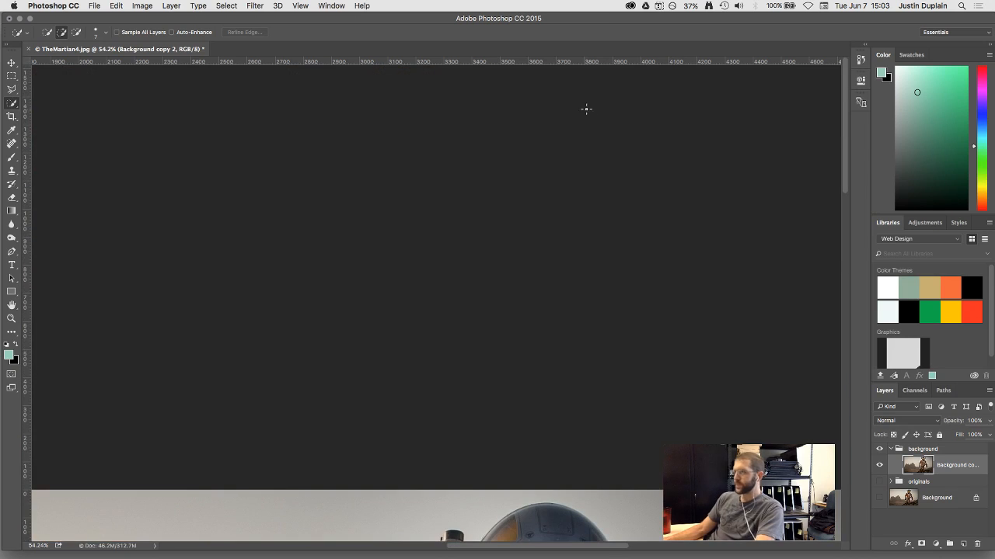
scroll(579, 154, "down", 10)
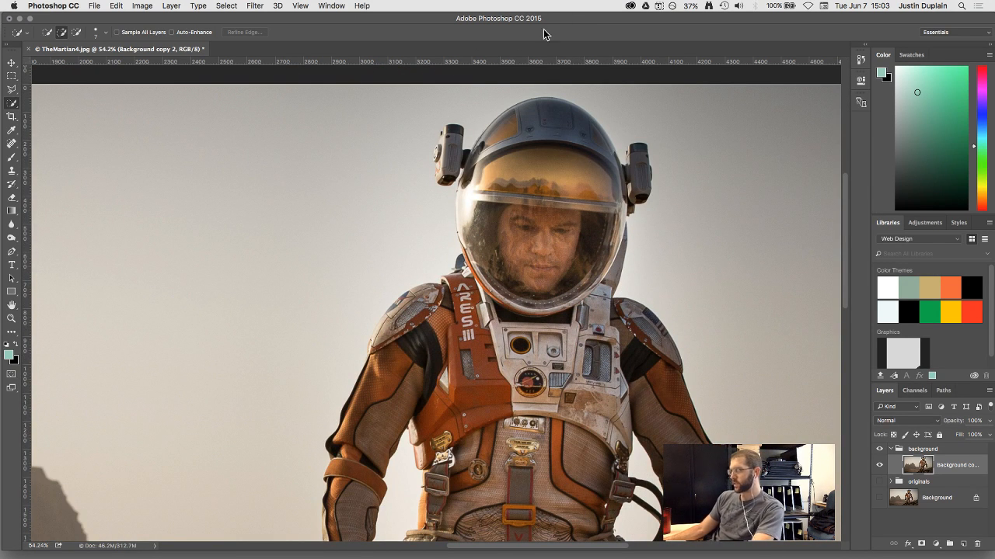
scroll(574, 295, "down", 8)
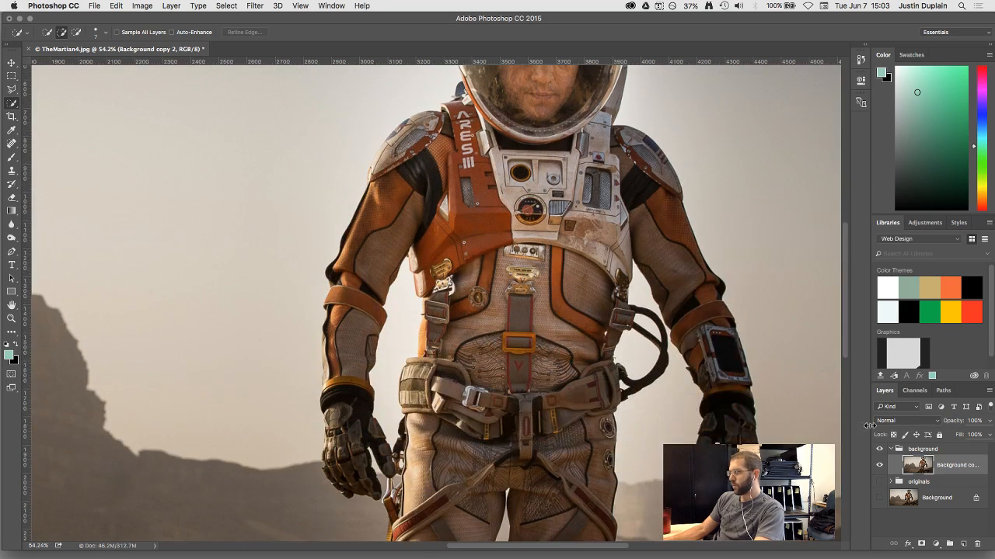
scroll(595, 294, "down", 10)
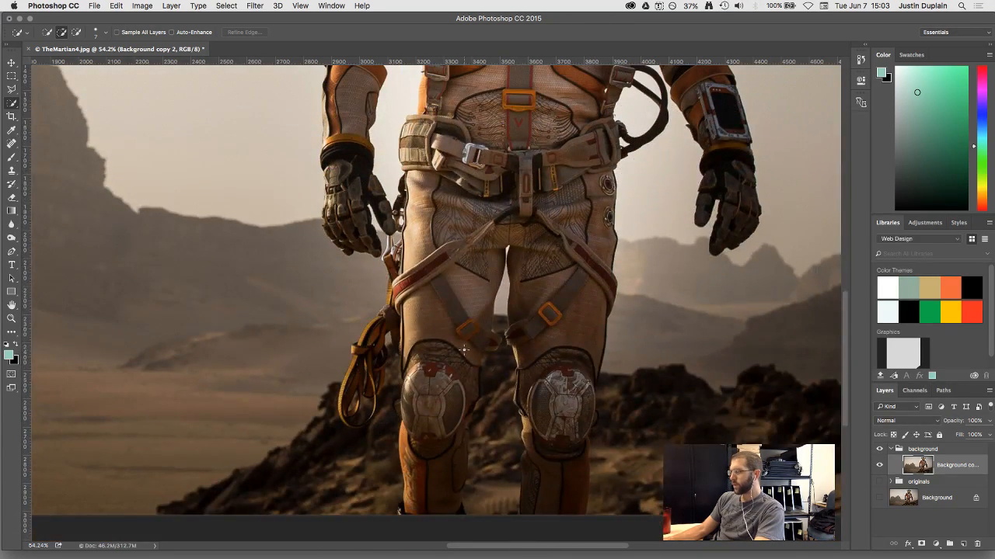
scroll(464, 349, "up", 11)
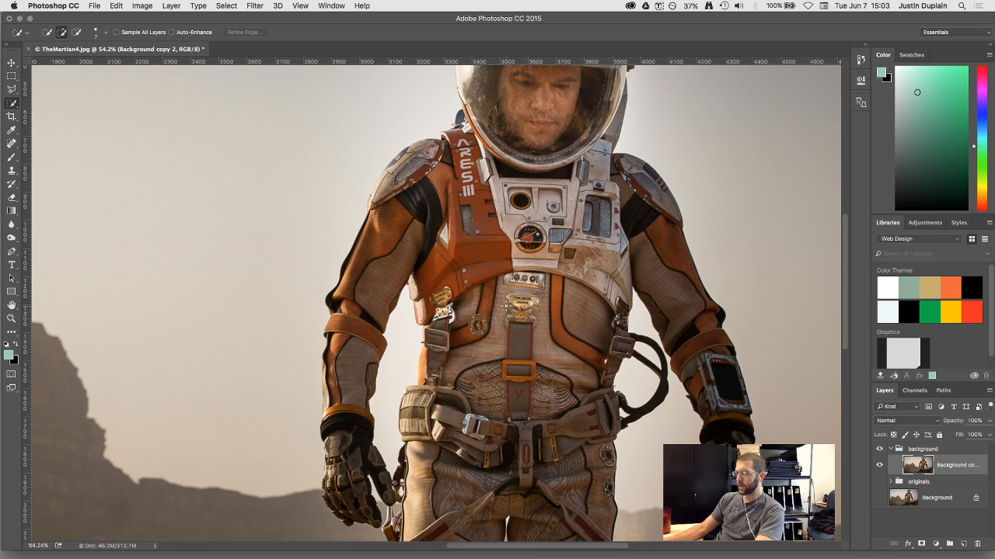
scroll(435, 303, "up", 5)
Start a work path with the Pen tool, placing a smooth anchor with long handles at the top of the helmet
key("v")
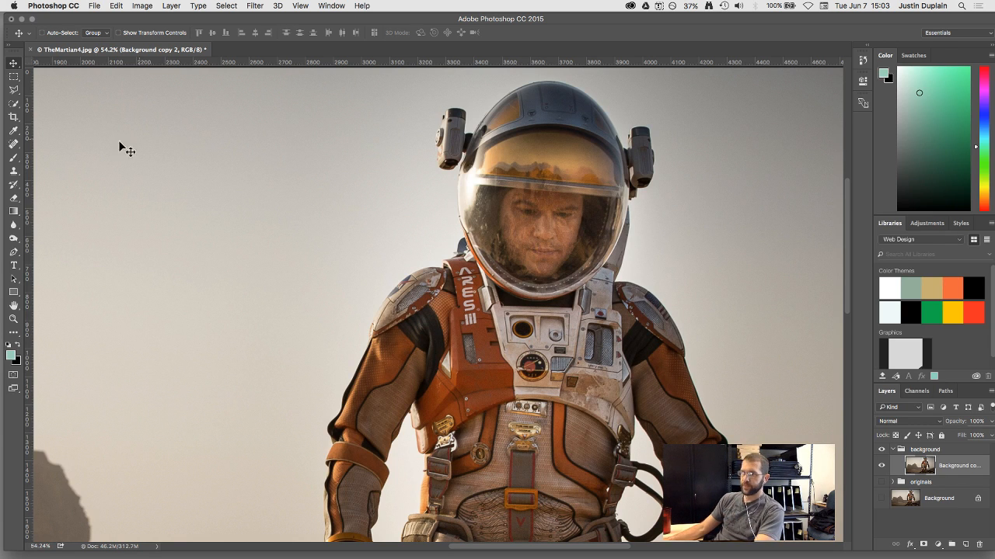
left_click(14, 253)
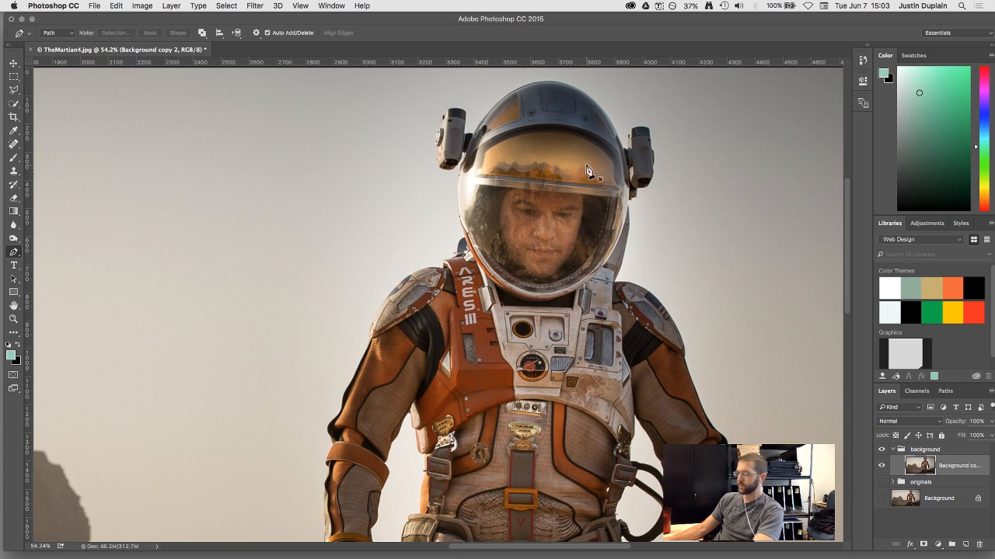
scroll(579, 165, "up", 3)
scroll(556, 151, "up", 2)
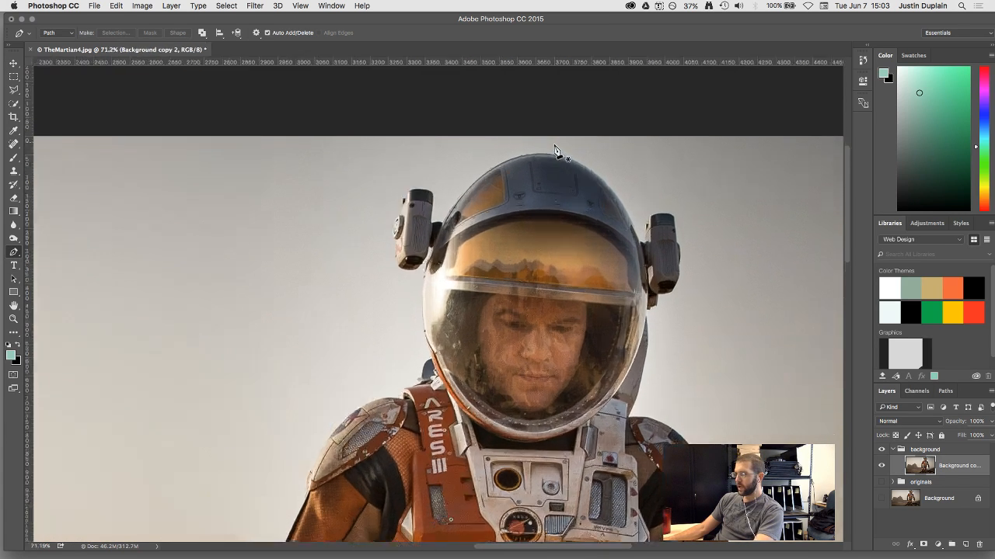
scroll(555, 150, "up", 5)
scroll(555, 149, "down", 5)
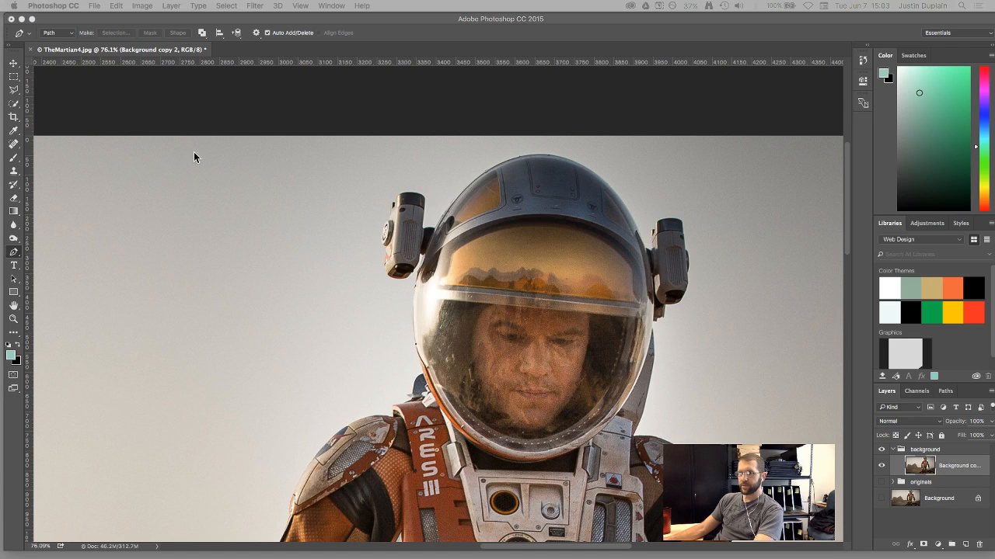
scroll(565, 139, "up", 5)
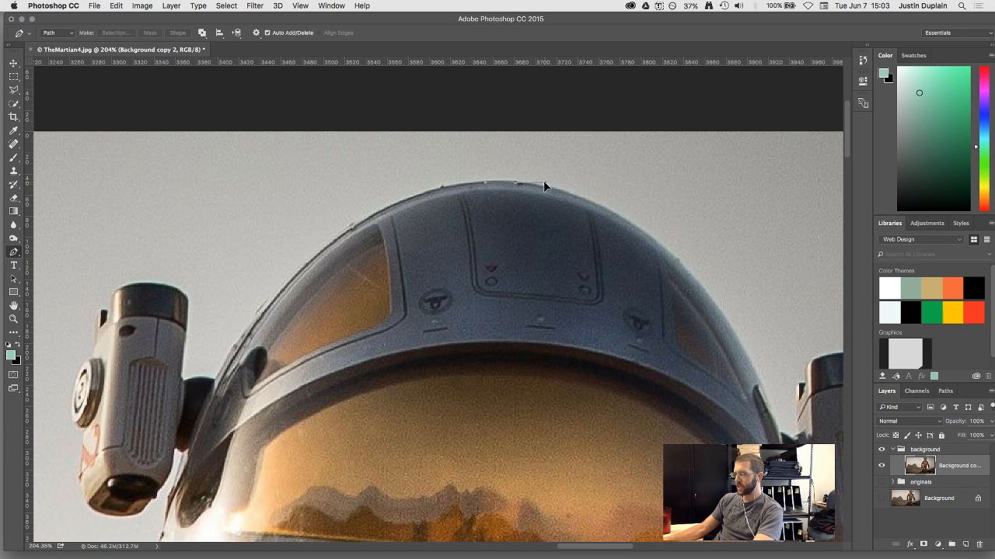
left_click_drag(515, 184, 653, 189)
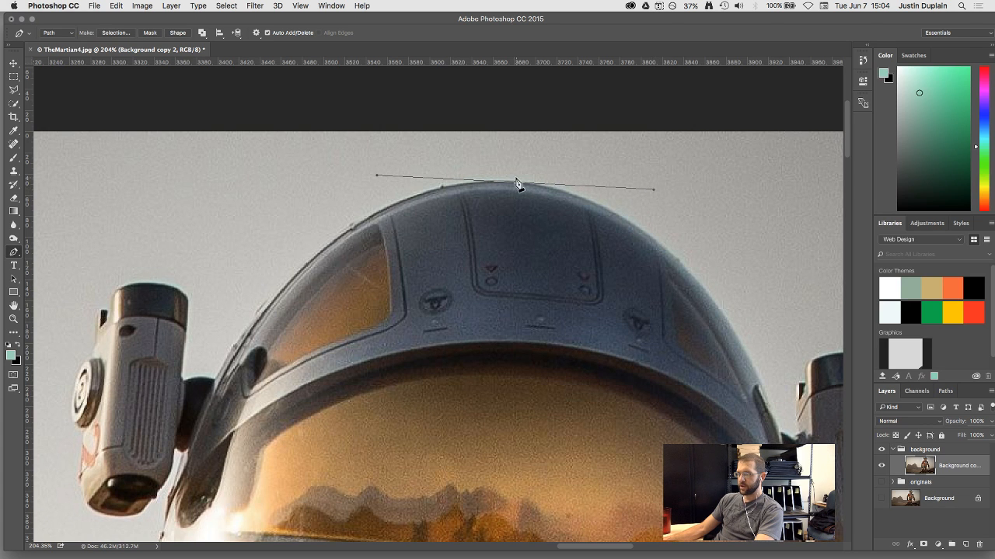
Nudge the path's first anchor slightly upward to align it with the helmet's dark top edge
scroll(514, 187, "up", 10)
key("a")
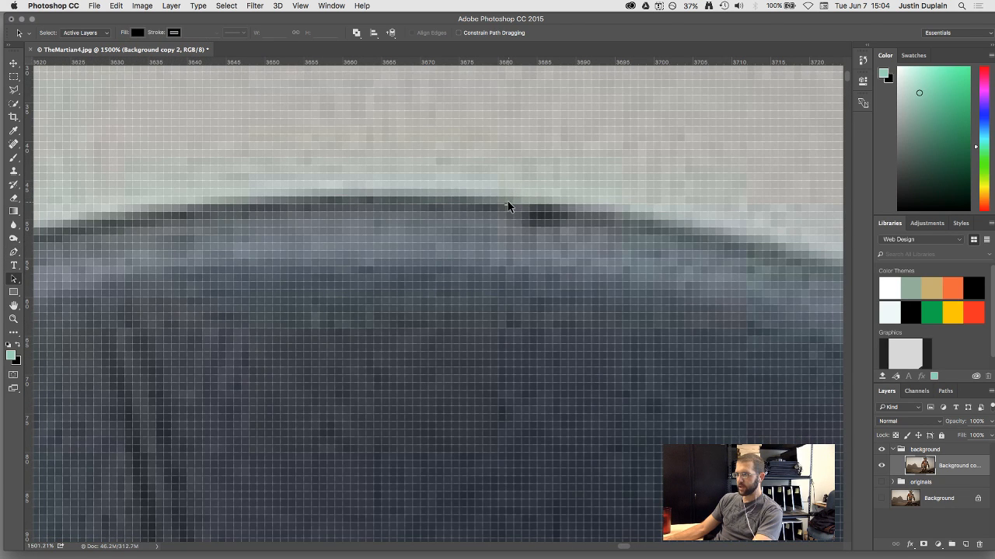
mouse_move(505, 203)
left_mouse_down()
mouse_move(511, 157)
mouse_move(506, 196)
left_mouse_up()
scroll(536, 201, "down", 10)
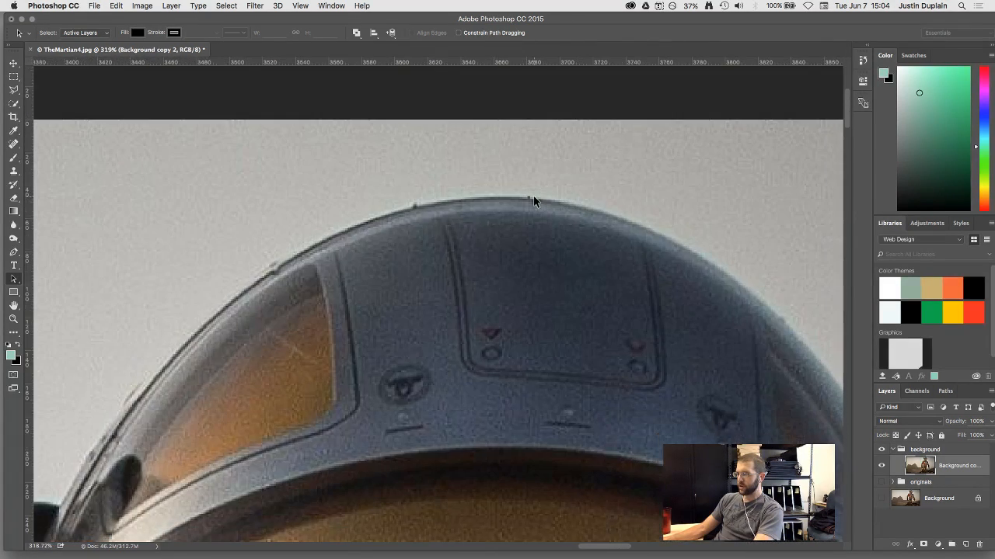
left_click(14, 279)
left_click(42, 286)
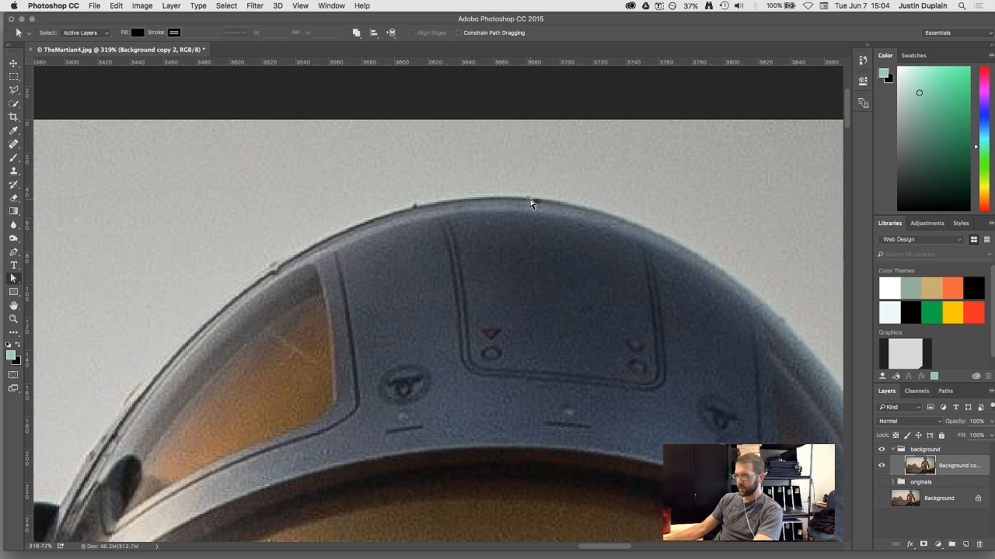
Continue the path from the top anchor with a smooth Pen anchor on the helmet's upper-right edge, following its curve
key("p")
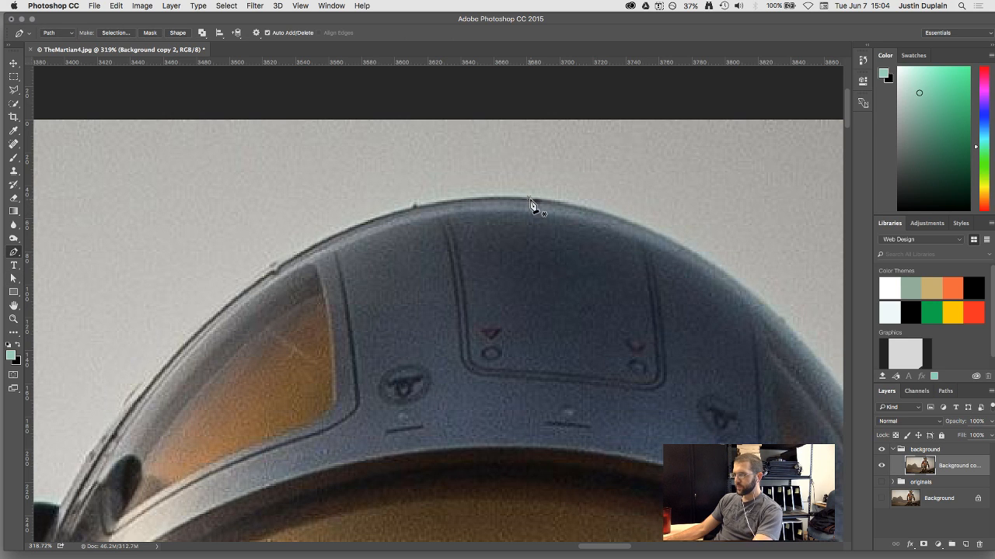
left_click_drag(531, 204, 582, 140)
key("super+z")
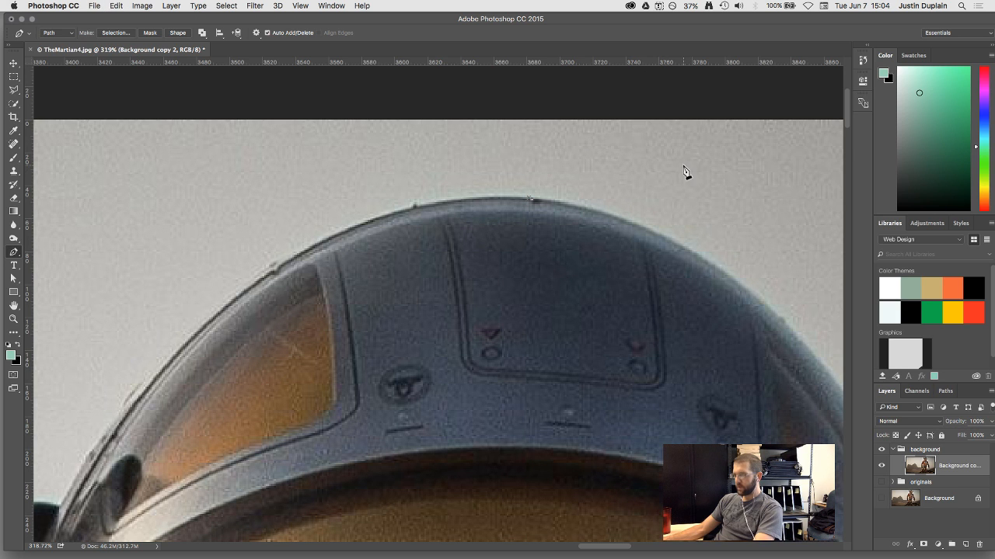
scroll(595, 234, "down", 5)
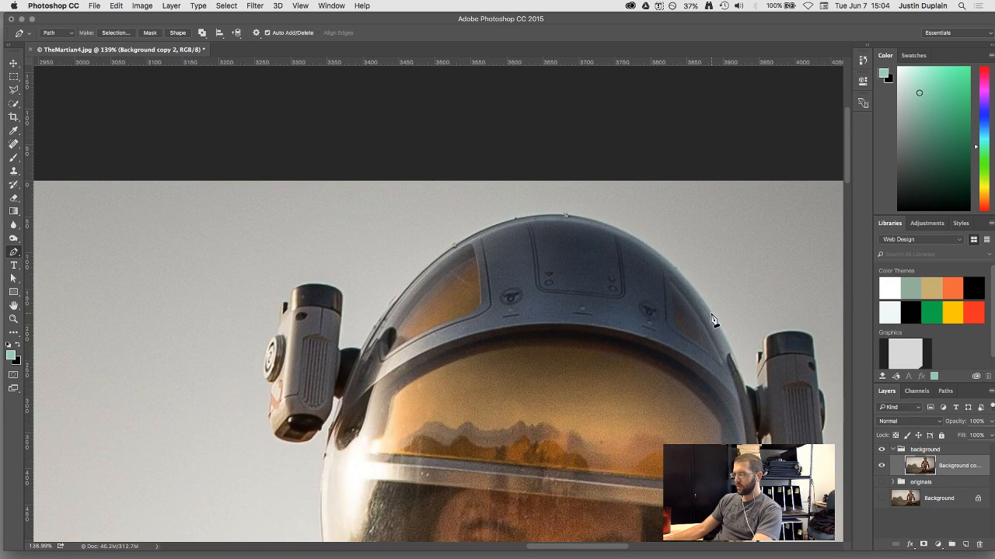
left_click_drag(697, 293, 745, 359)
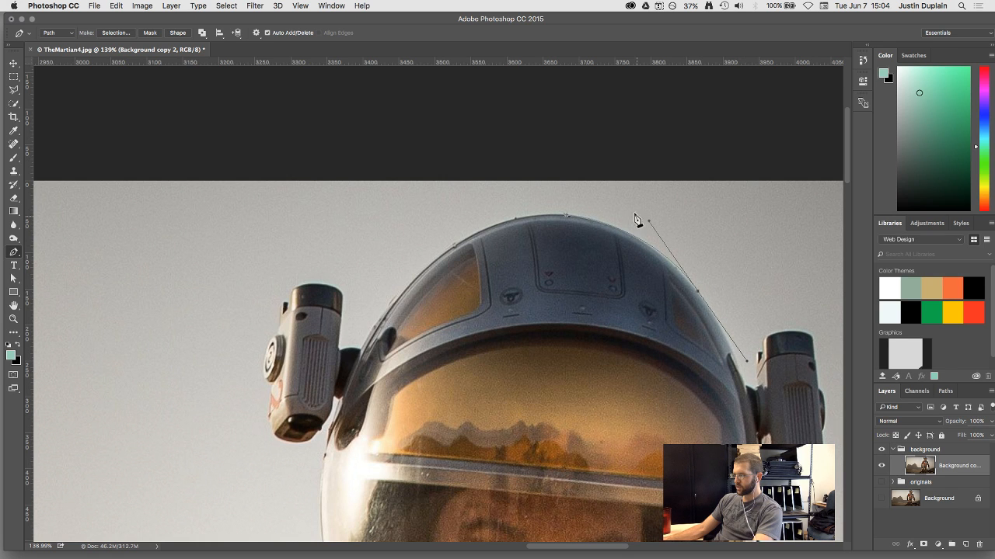
Extend the curved path down the helmet's right edge to an anchor where it meets the camera's mounting arm
scroll(737, 350, "up", 5)
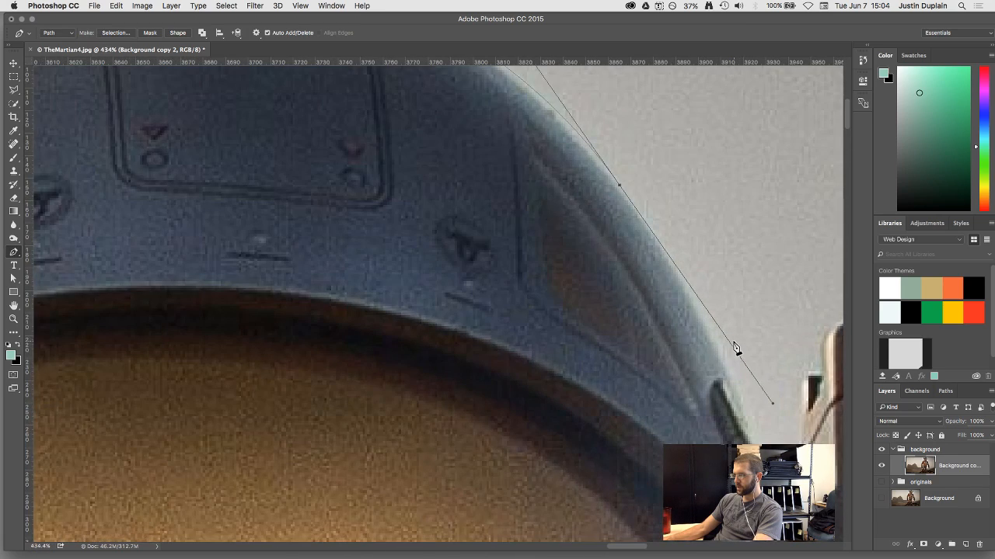
left_click_drag(677, 366, 567, 260)
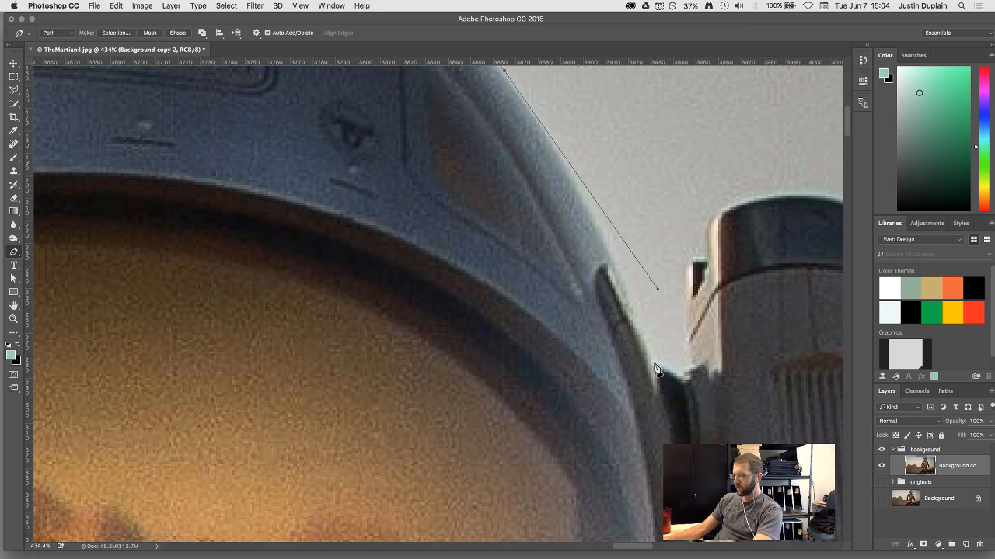
left_click_drag(655, 365, 676, 305)
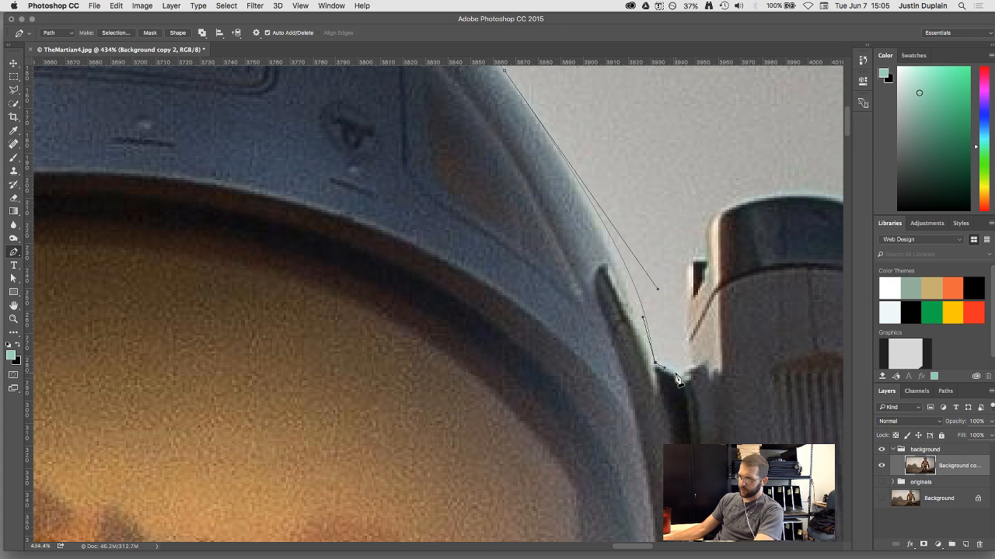
Extend the path from the helmet's lower edge across the dark gap to the lamp, with a handle pointing up the lamp's side
mouse_move(683, 379)
left_mouse_down()
mouse_move(695, 394)
mouse_move(692, 384)
left_mouse_up()
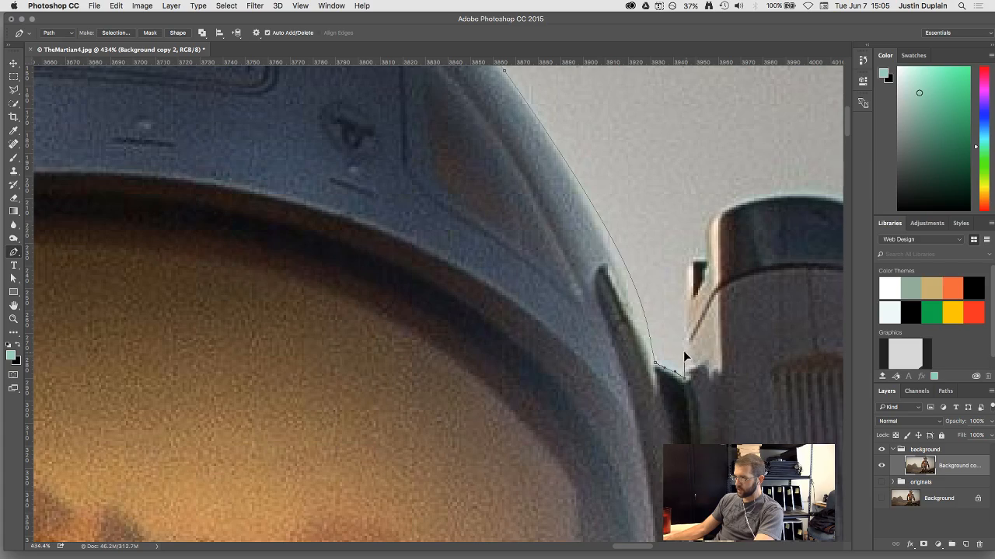
scroll(683, 353, "up", 5)
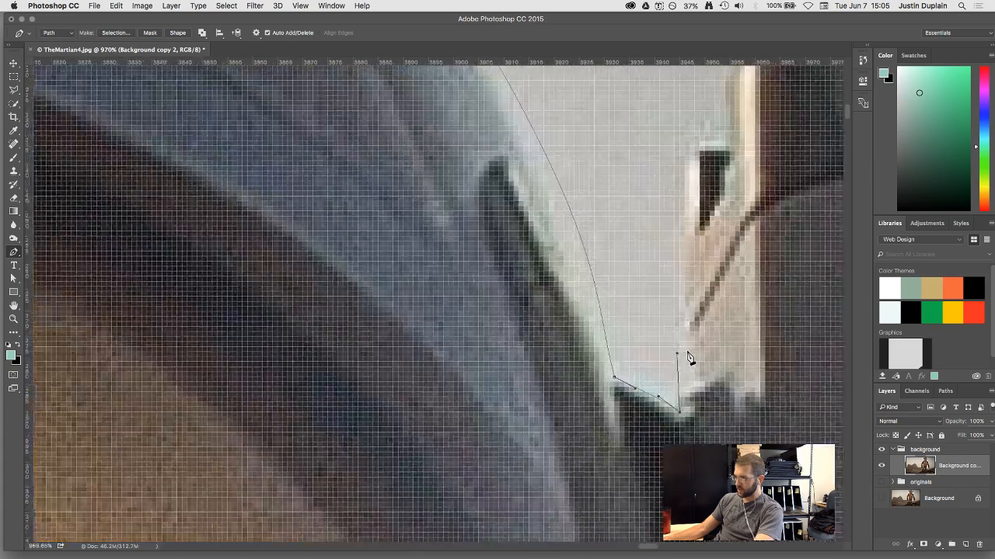
scroll(687, 357, "down", 8)
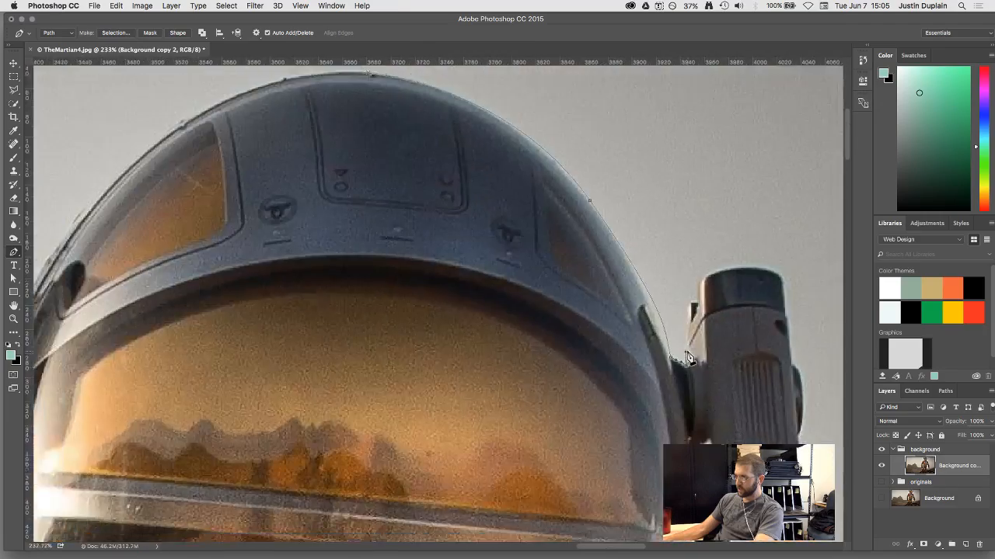
Move the anchor on the helmet's upper-right curve up along the edge and shorten its lower handle with the Direct Selection tool
scroll(604, 216, "up", 3)
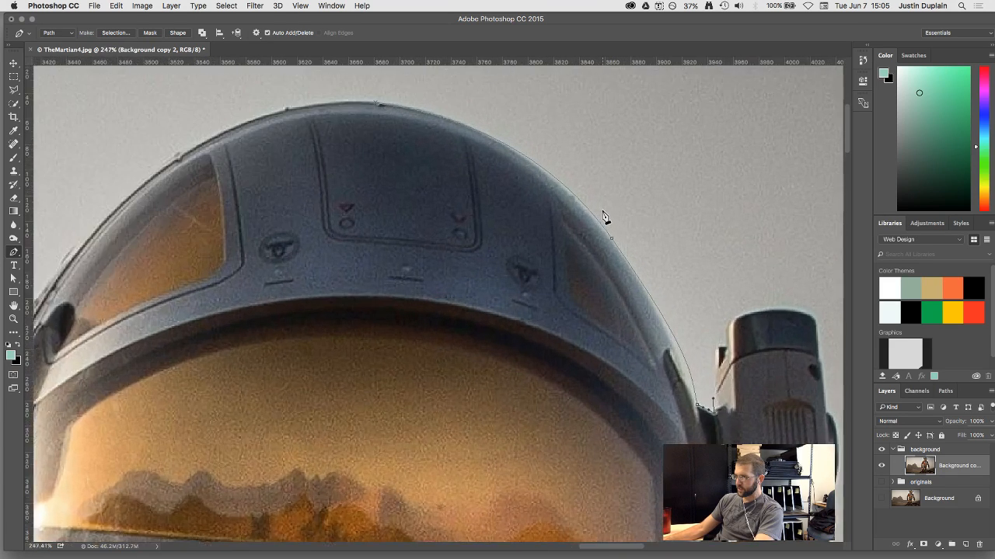
key("a")
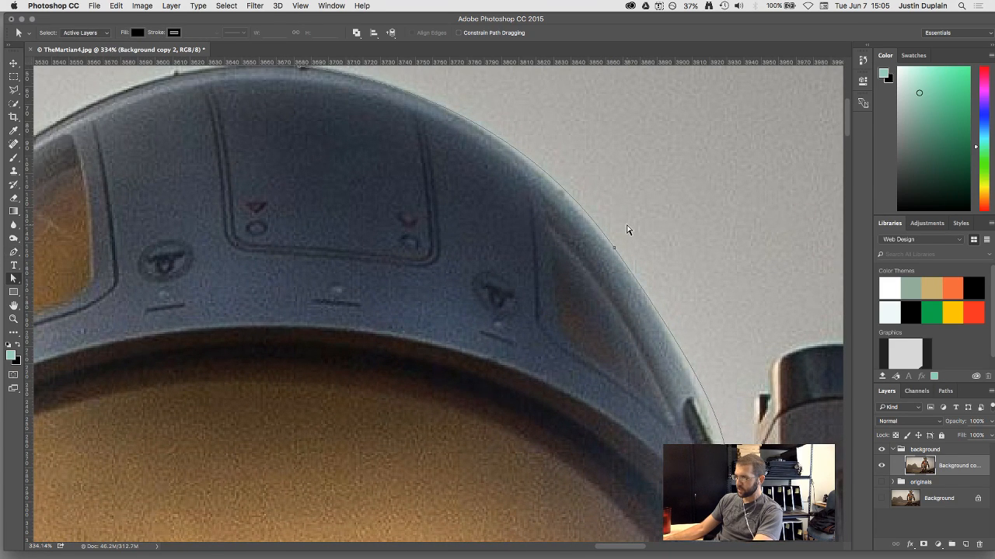
left_click(614, 252)
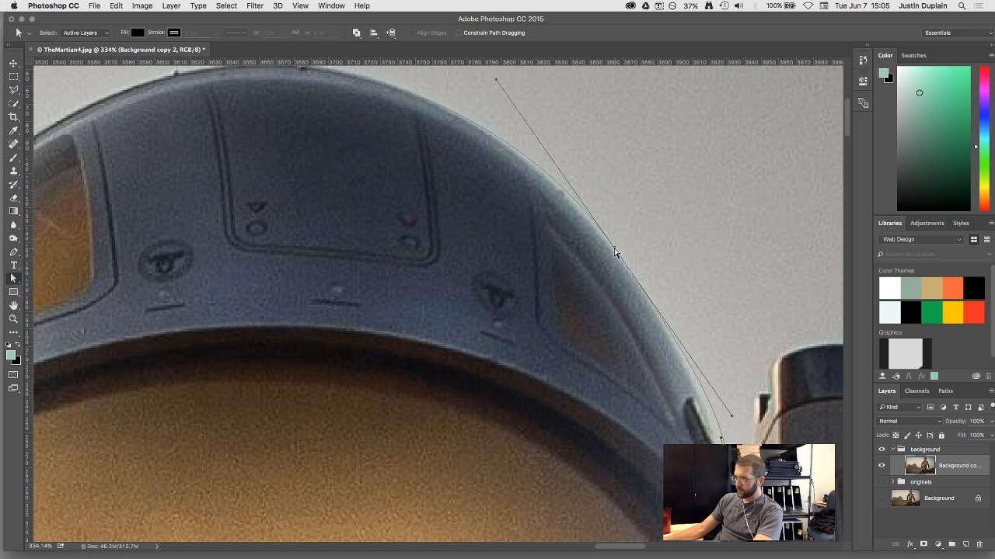
mouse_move(614, 249)
left_mouse_down()
mouse_move(617, 226)
mouse_move(601, 234)
left_mouse_up()
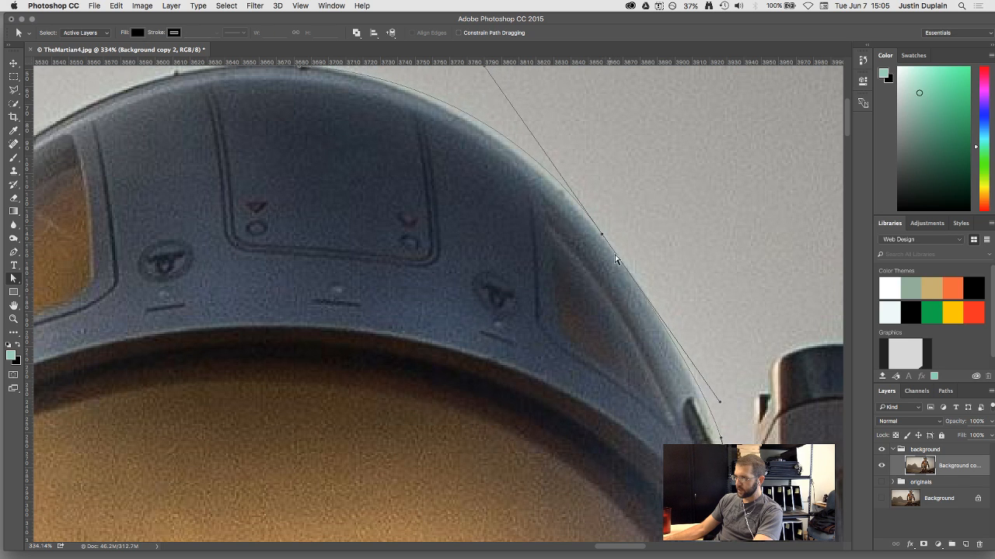
left_click_drag(720, 404, 707, 377)
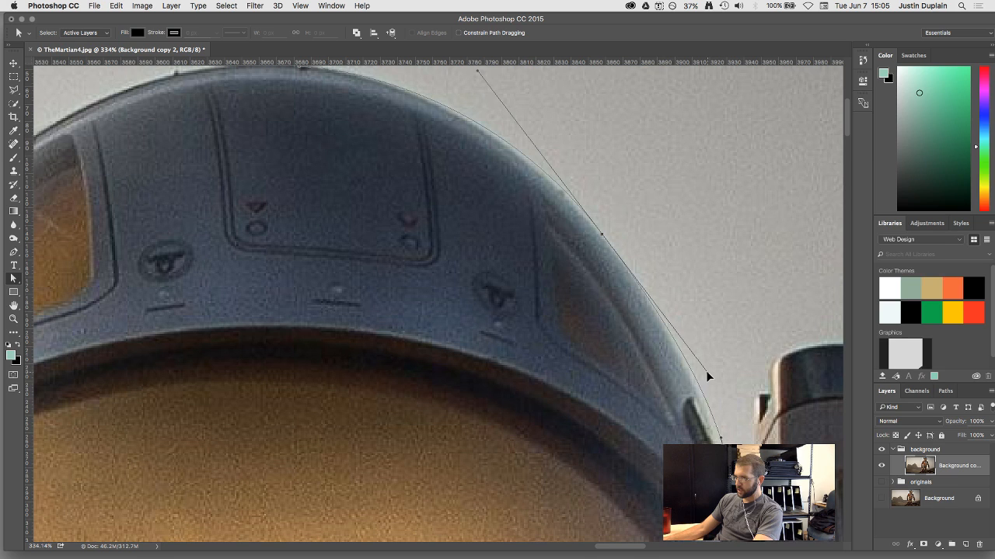
Fine-tune both handles and the position of the upper-right helmet anchor with the Direct Selection tool so the curve hugs the edge
left_click(15, 279)
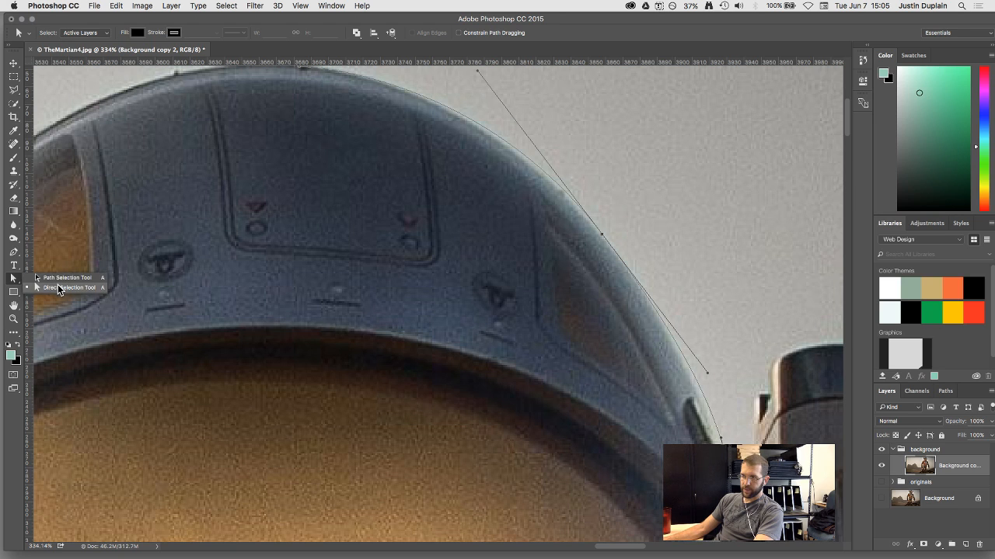
left_click(52, 290)
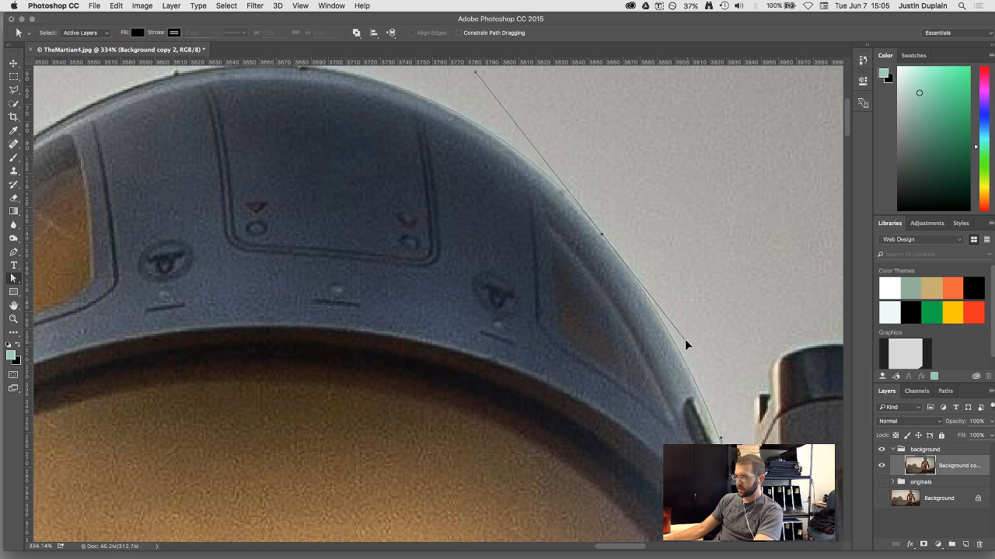
left_click_drag(488, 226, 537, 349)
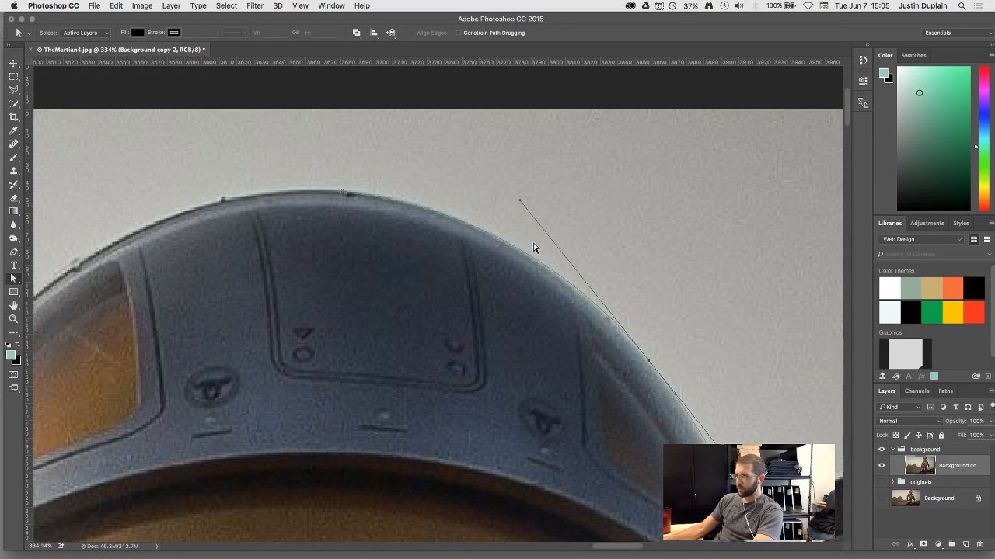
mouse_move(520, 200)
left_mouse_down()
mouse_move(561, 245)
mouse_move(526, 205)
left_mouse_up()
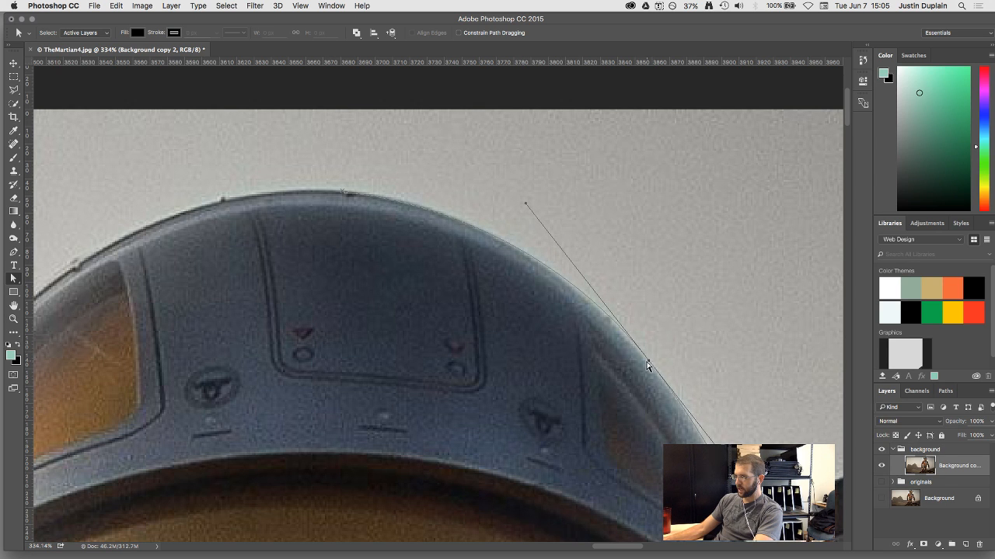
left_click_drag(646, 364, 644, 363)
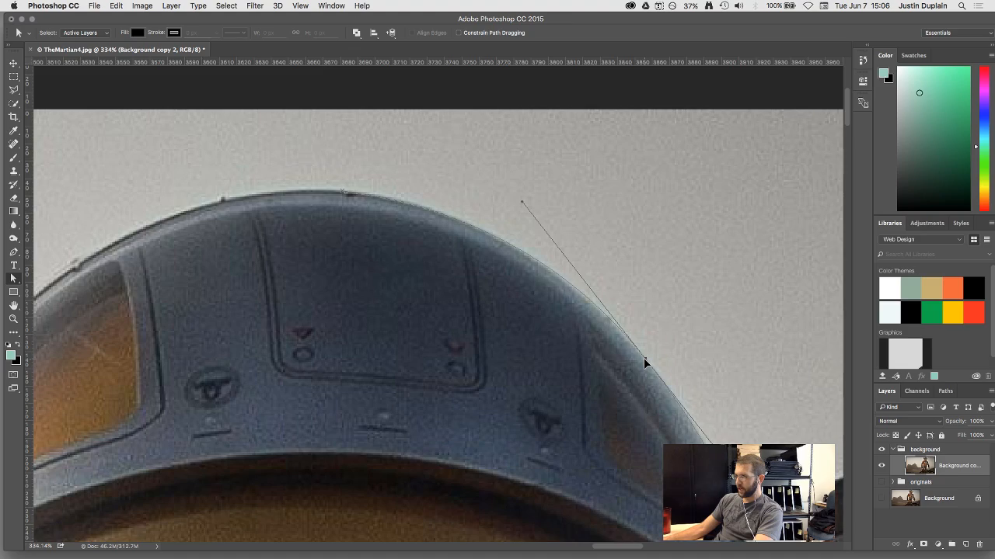
Adjust the upper handle of the anchor where the helmet meets the dark gap, so the curve follows the helmet's side
left_click_drag(765, 416, 657, 196)
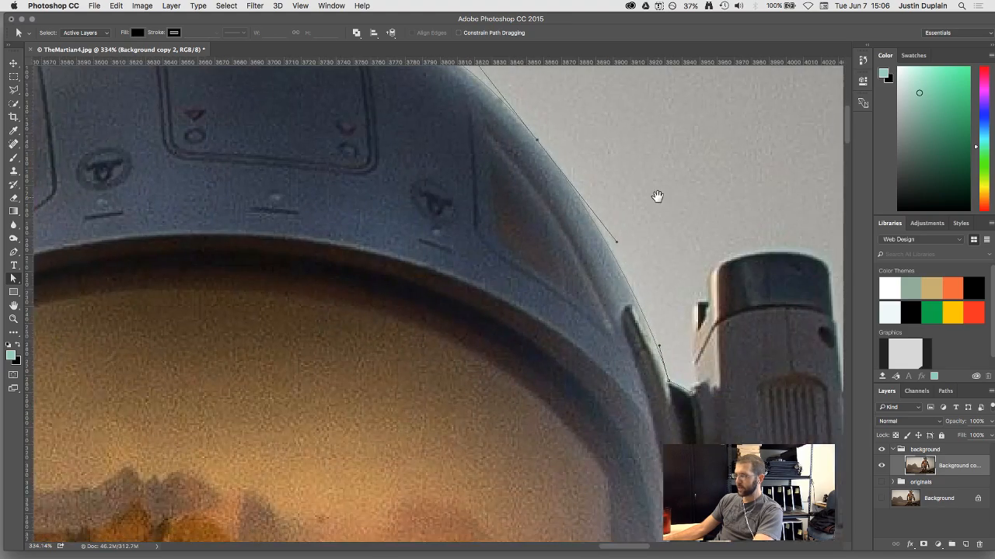
scroll(679, 314, "up", 10)
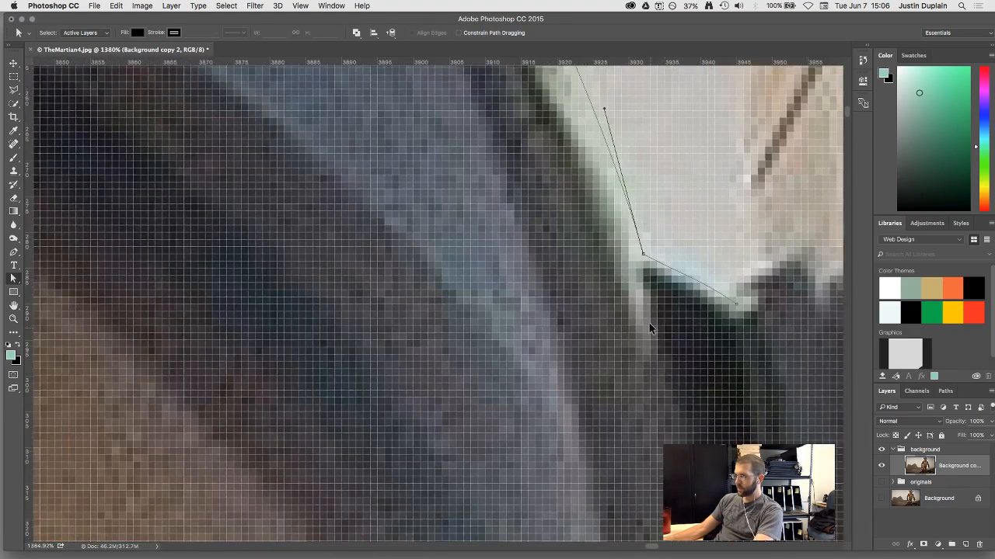
left_click(645, 255)
left_click_drag(666, 197, 636, 352)
left_click_drag(575, 265, 569, 262)
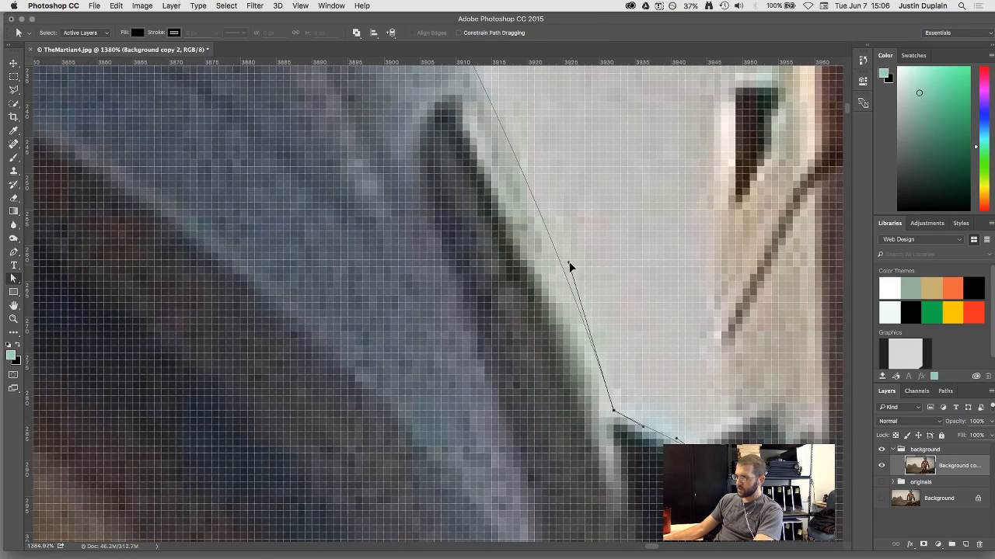
Select the short segment over the dark gap and shift its anchor on the lamp side slightly down
scroll(679, 328, "right", 4)
scroll(679, 329, "down", 1)
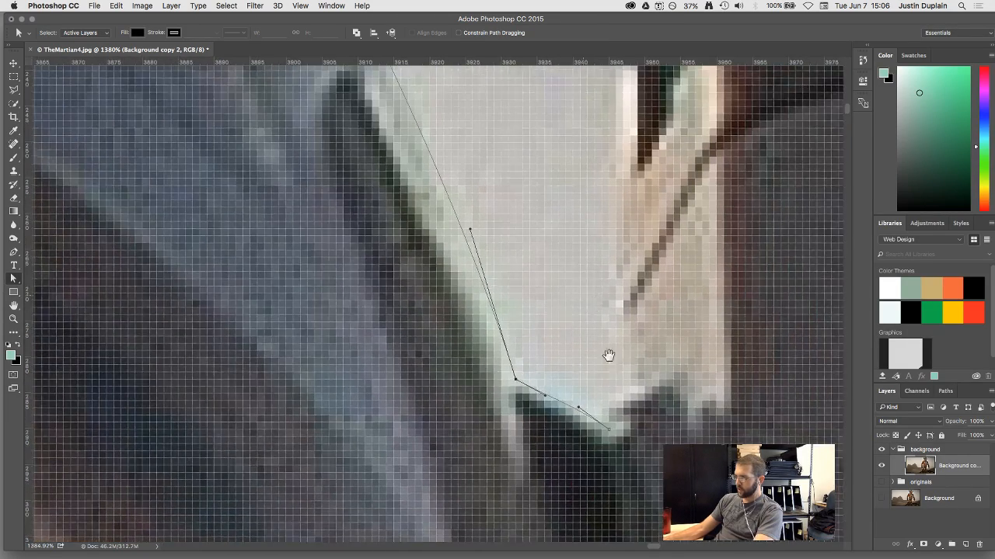
left_click(610, 436)
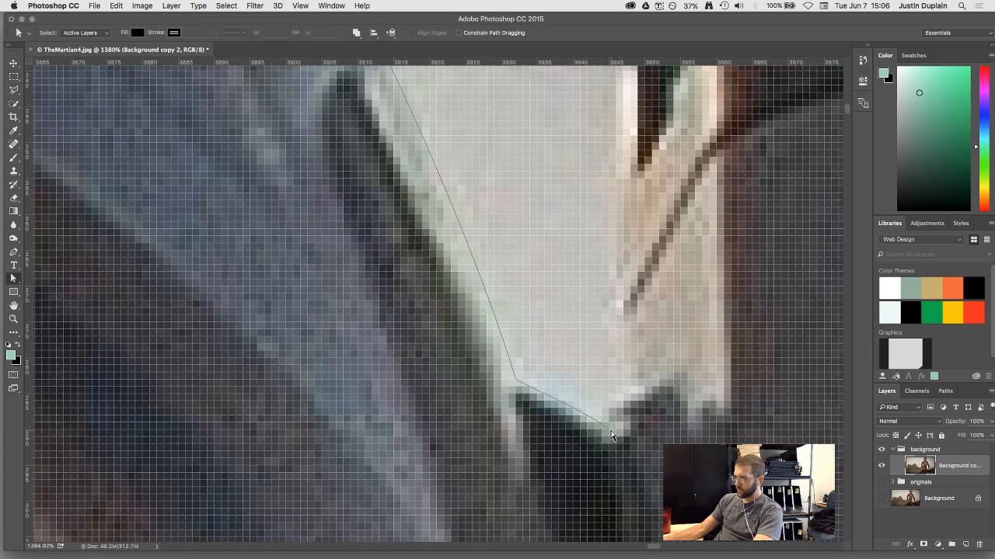
left_click(595, 424)
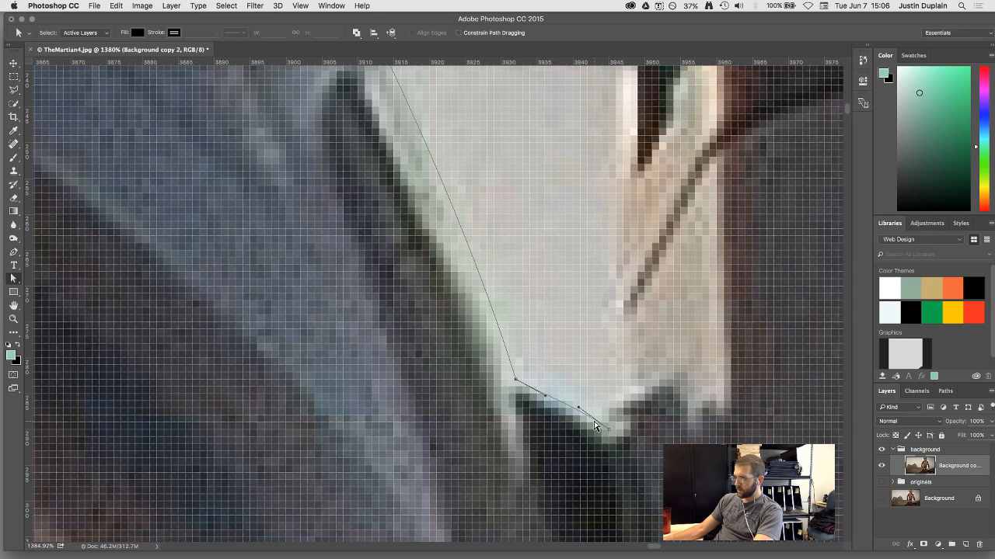
left_click(516, 381)
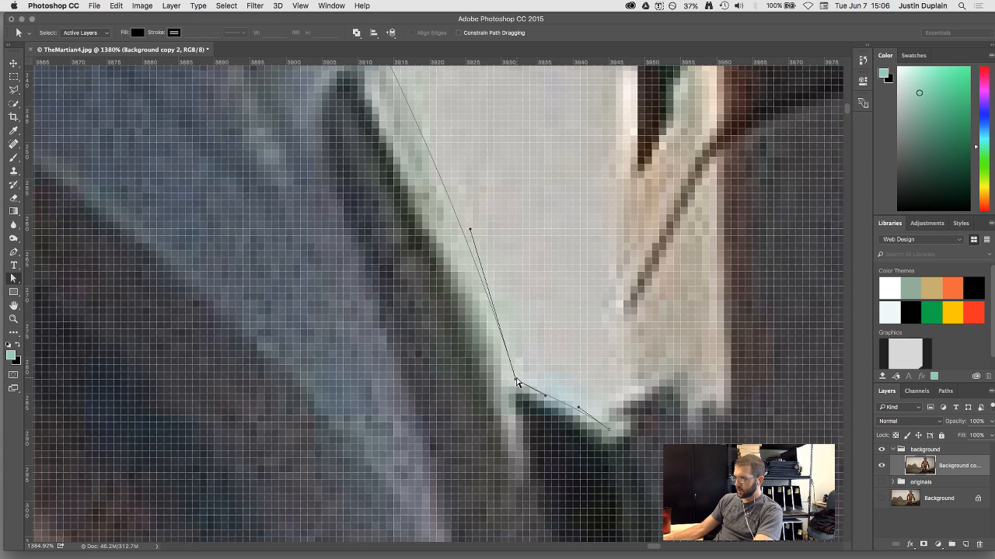
left_click(609, 435)
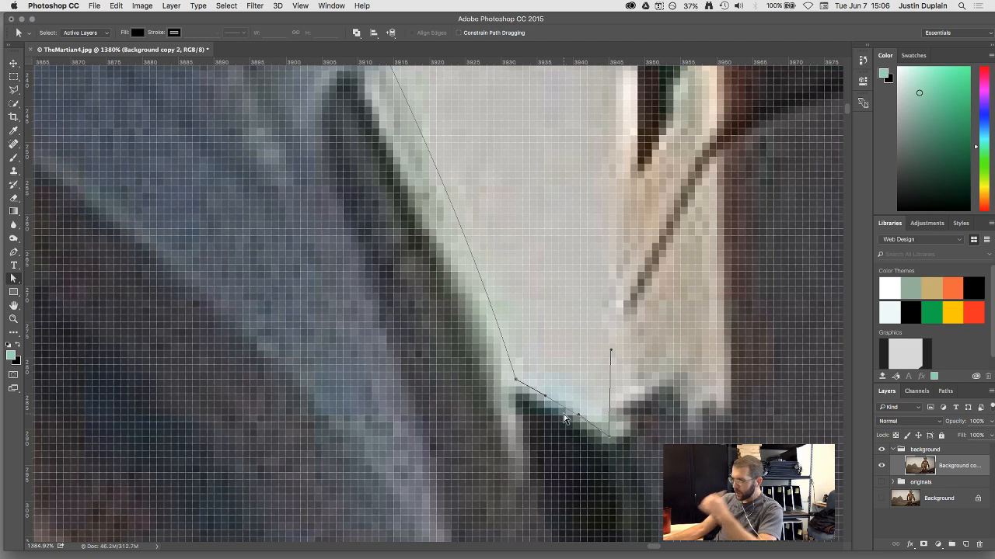
Reposition both anchors of the short segment on the dark gap's upper edge and bend the segment to match the rim
scroll(570, 432, "up", 3)
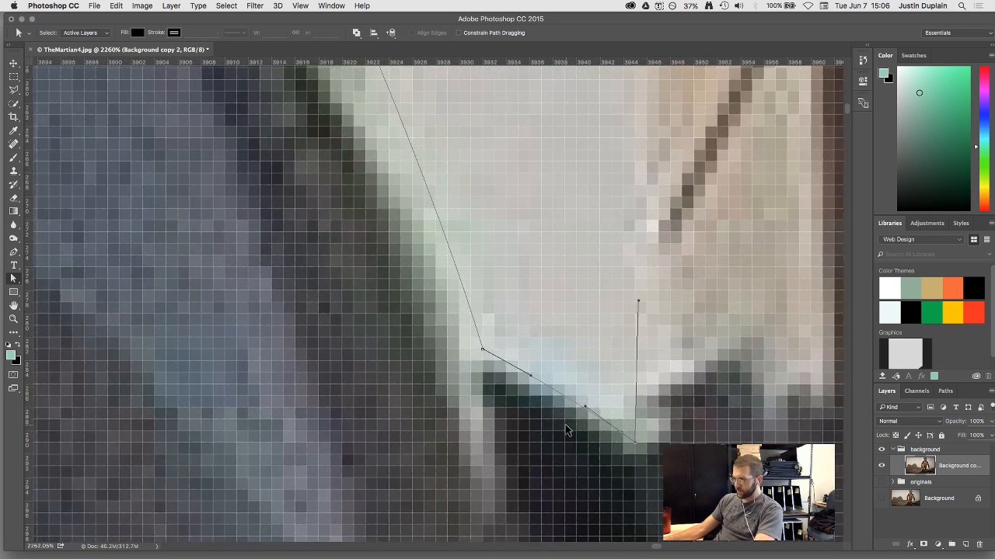
scroll(560, 411, "up", 2)
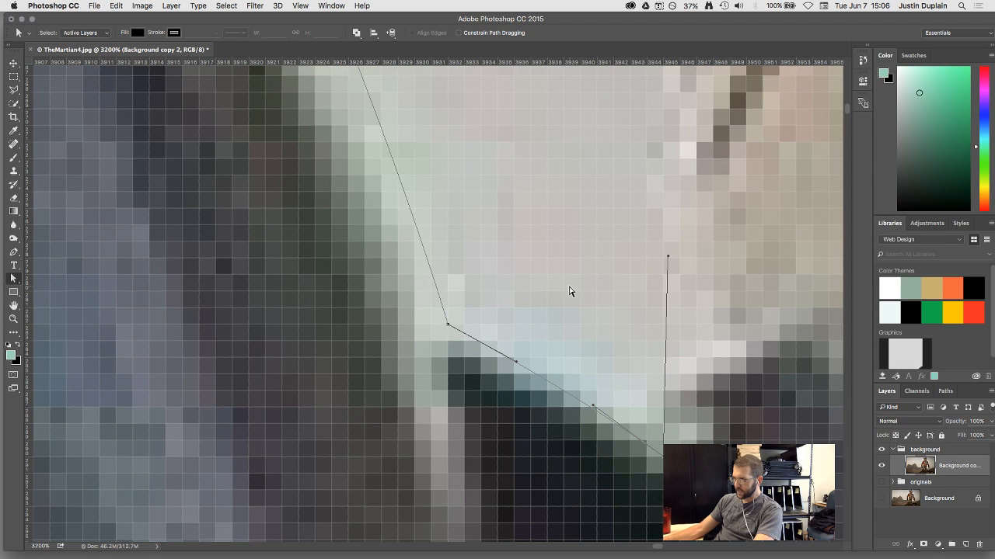
scroll(568, 289, "down", 1)
scroll(568, 284, "down", 3)
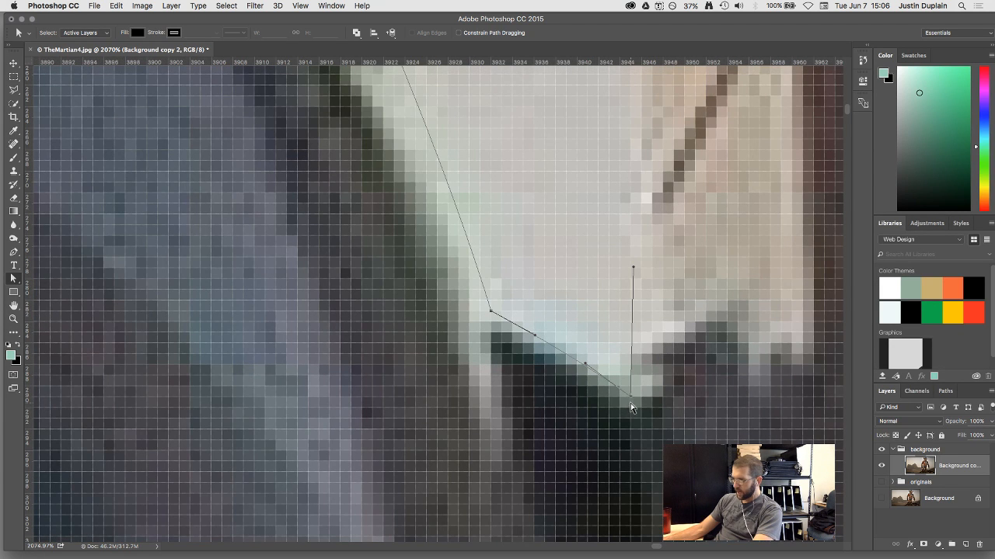
left_click_drag(630, 393, 631, 387)
left_click_drag(491, 313, 490, 302)
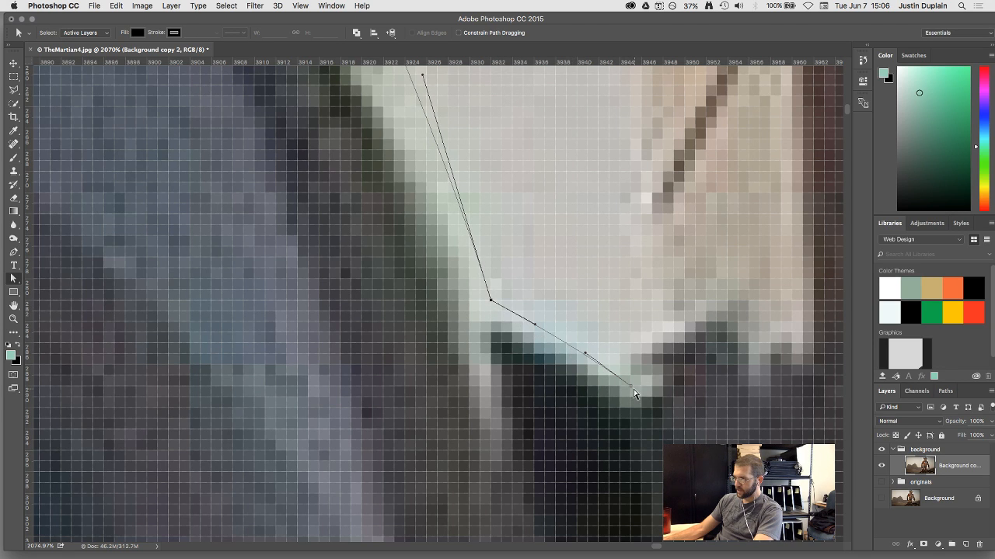
left_click_drag(631, 387, 632, 403)
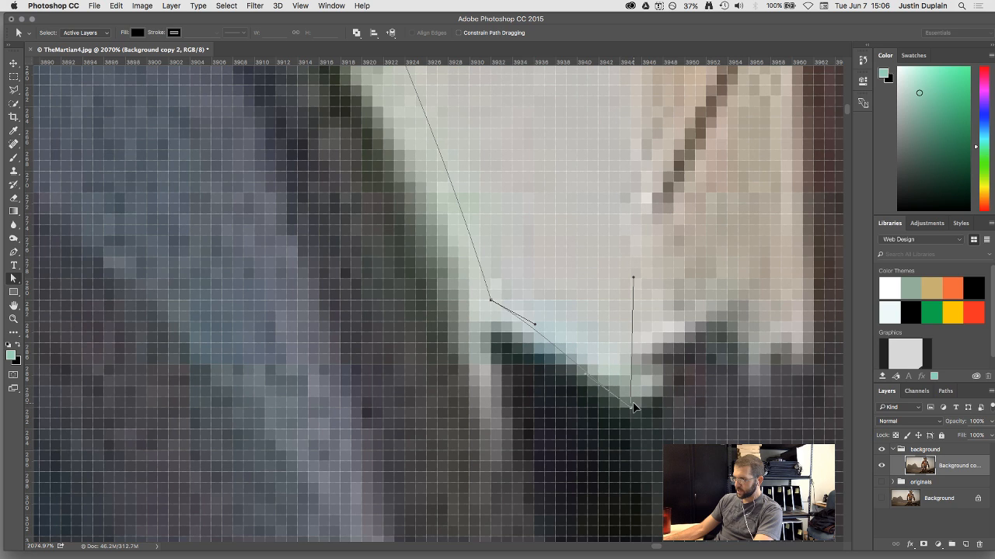
left_click_drag(491, 300, 491, 319)
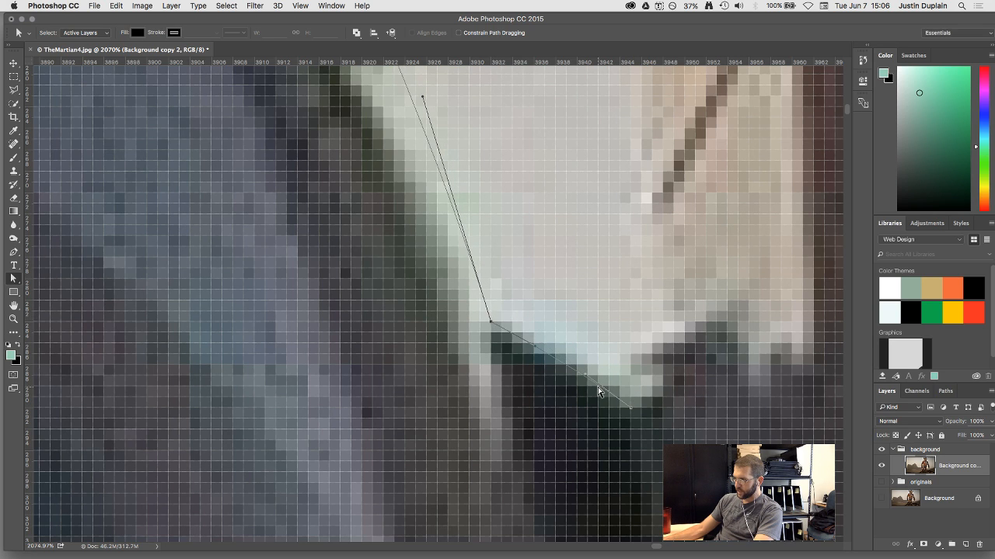
left_click(586, 376)
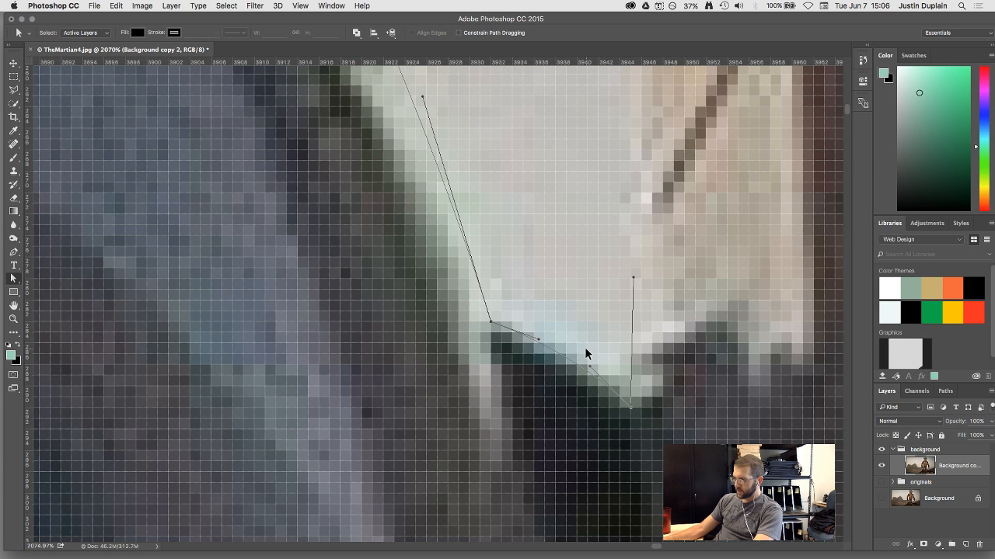
Continue the path with the Pen tool in a straight segment up the lamp's pale side to just below its small dark tab
scroll(586, 353, "down", 6)
left_click_drag(660, 217, 557, 271)
key("p")
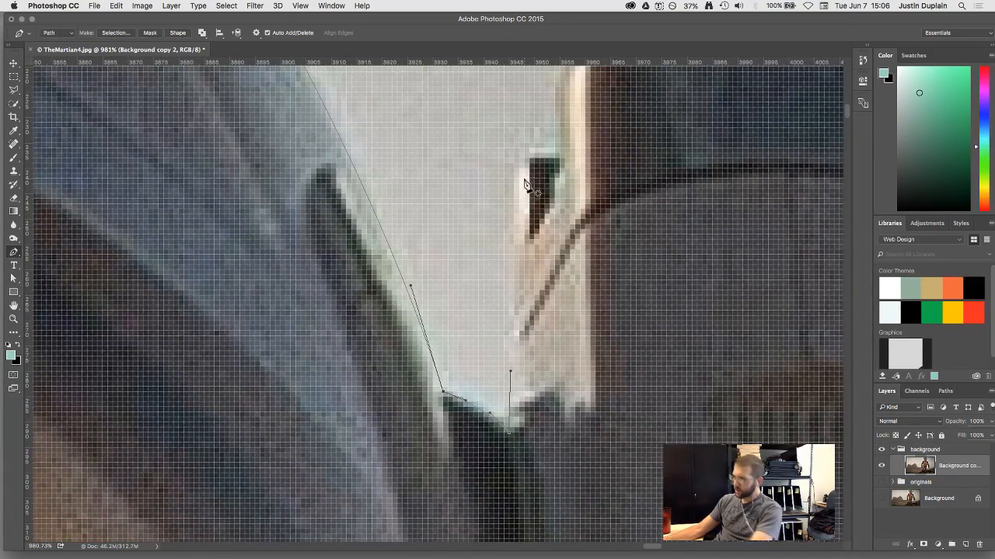
left_click(508, 232)
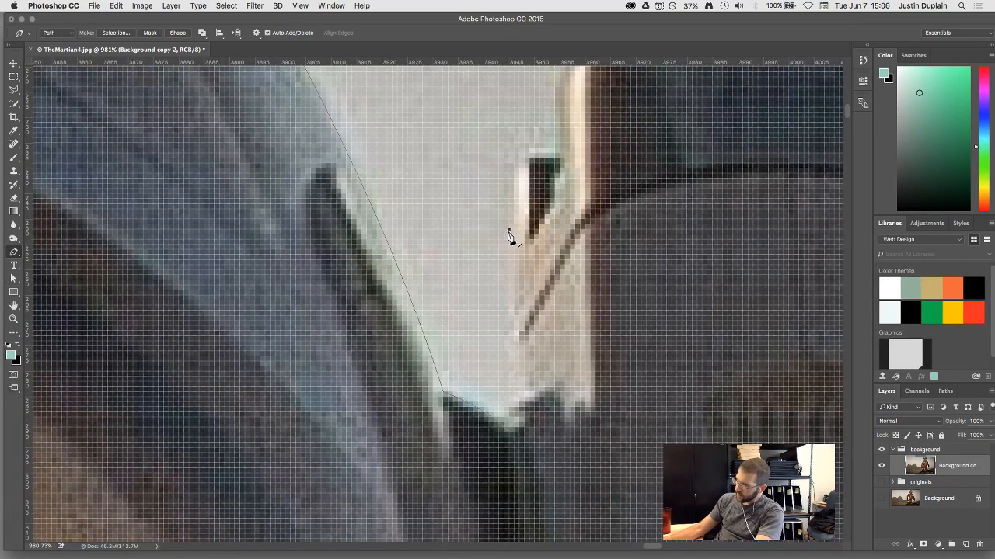
left_click(511, 436)
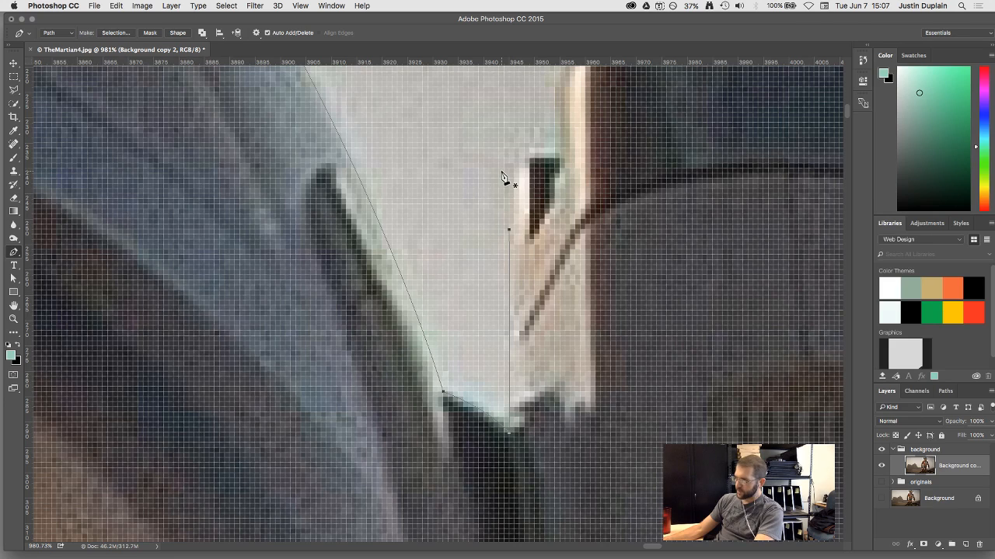
left_click(509, 230)
Trace the outer side of the lamp's small tab, move its corner anchor outward to make that side vertical, and resume from the tab's top
left_click_drag(518, 178, 444, 322)
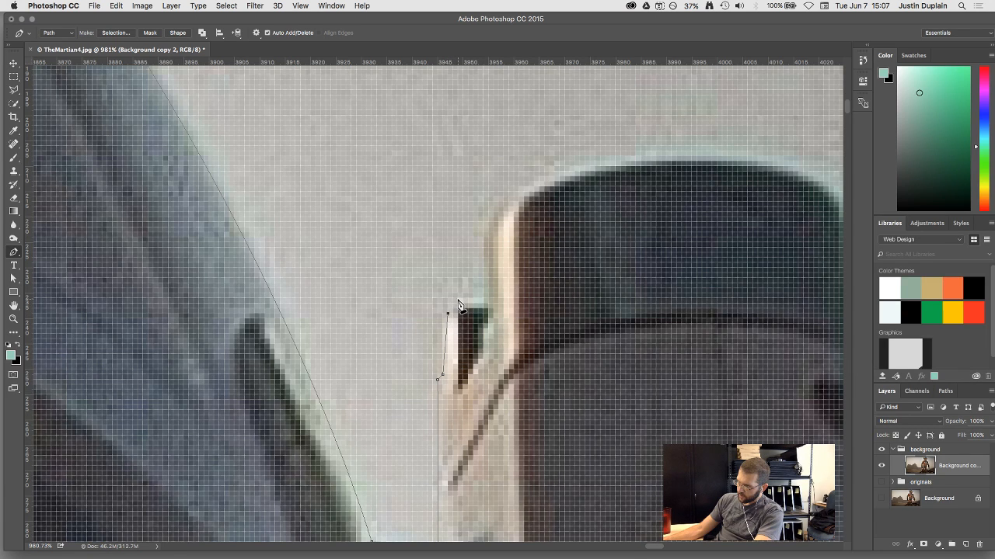
key("a")
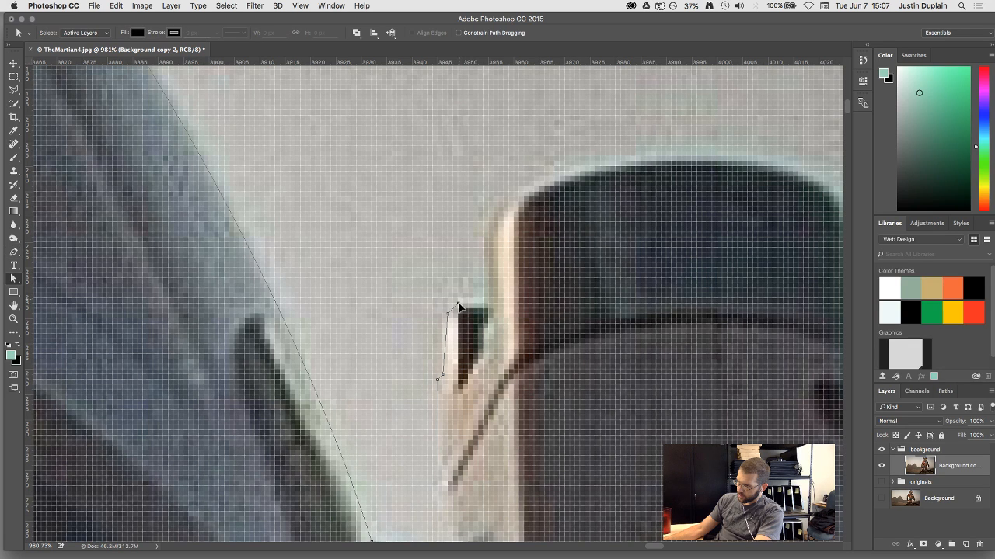
left_click_drag(447, 314, 442, 314)
key("p")
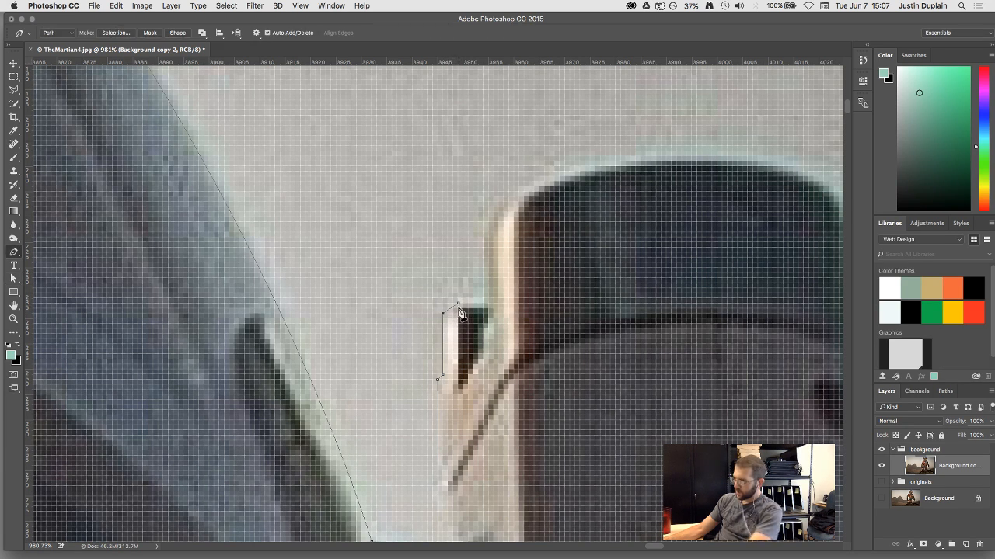
left_click(458, 304)
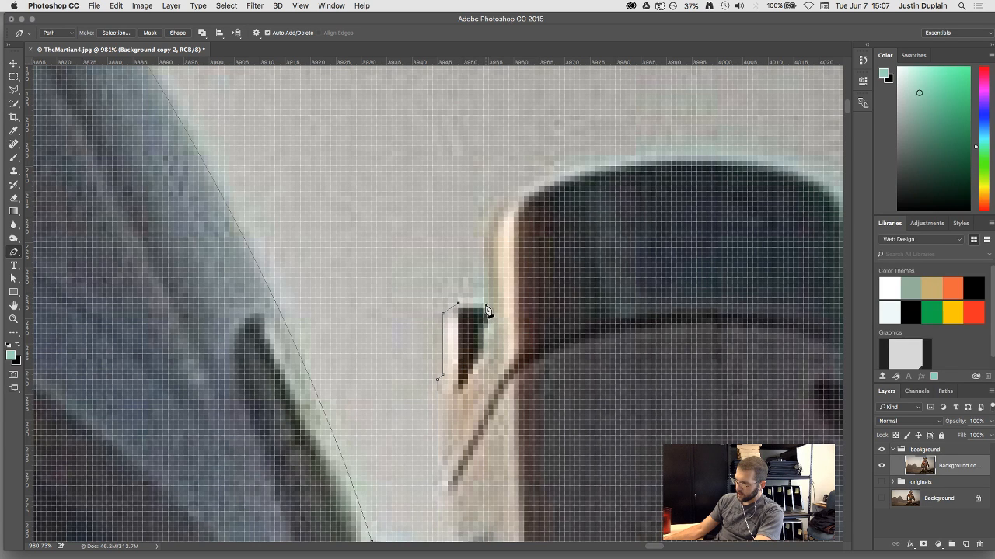
Continue the path across the tab's top, up the lamp's pale side, and in a smooth curve to the middle of its dark top edge
left_click(488, 303)
left_click(489, 237)
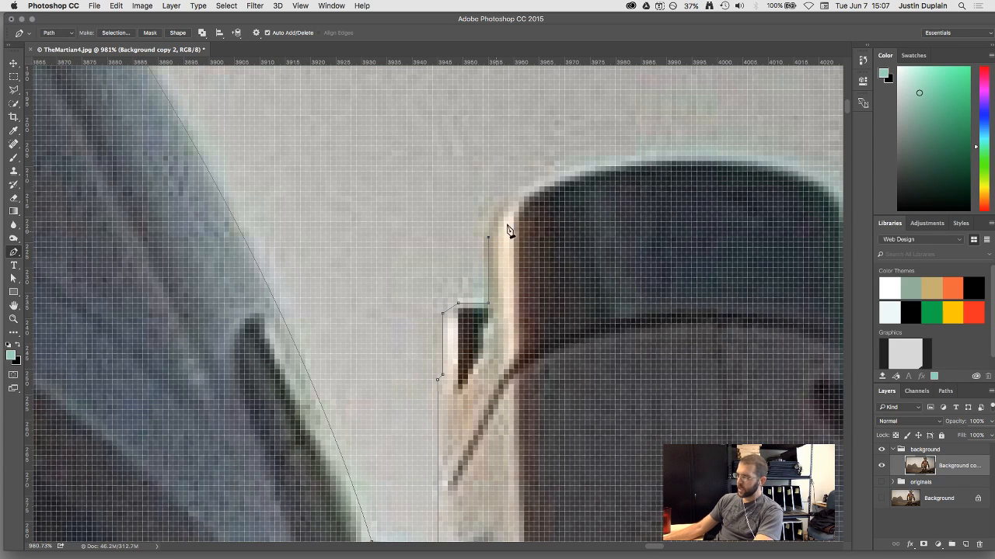
left_click_drag(698, 164, 727, 163)
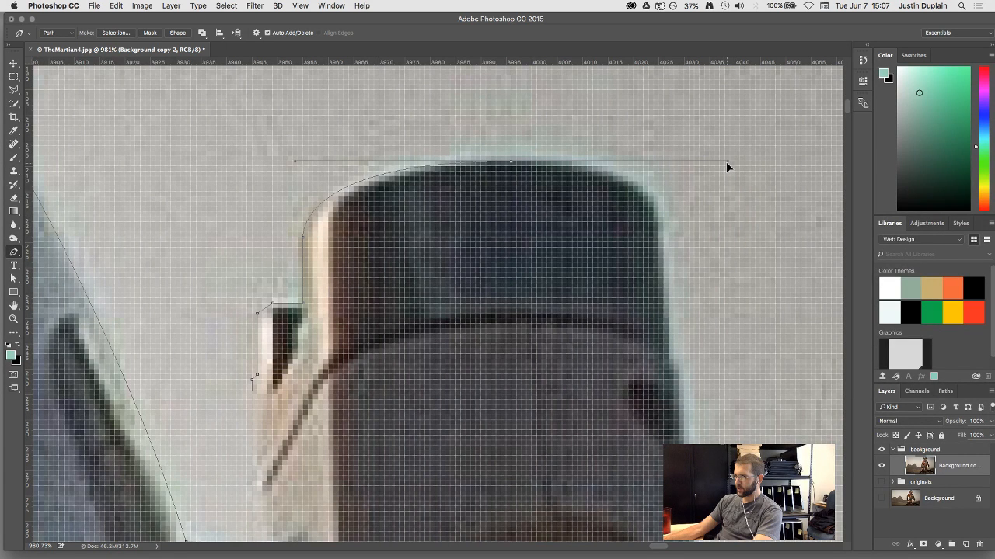
left_click_drag(727, 165, 728, 165)
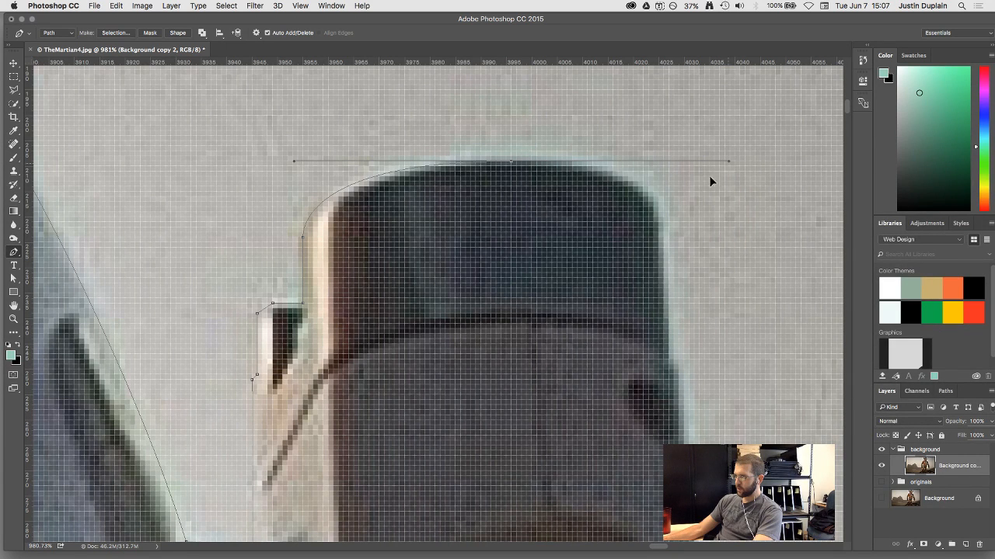
Add a curved anchor at the lamp cap's far corner and shorten the top anchor's outgoing handle so the curve hugs the rim
left_click(660, 208)
left_click_drag(669, 216, 657, 222)
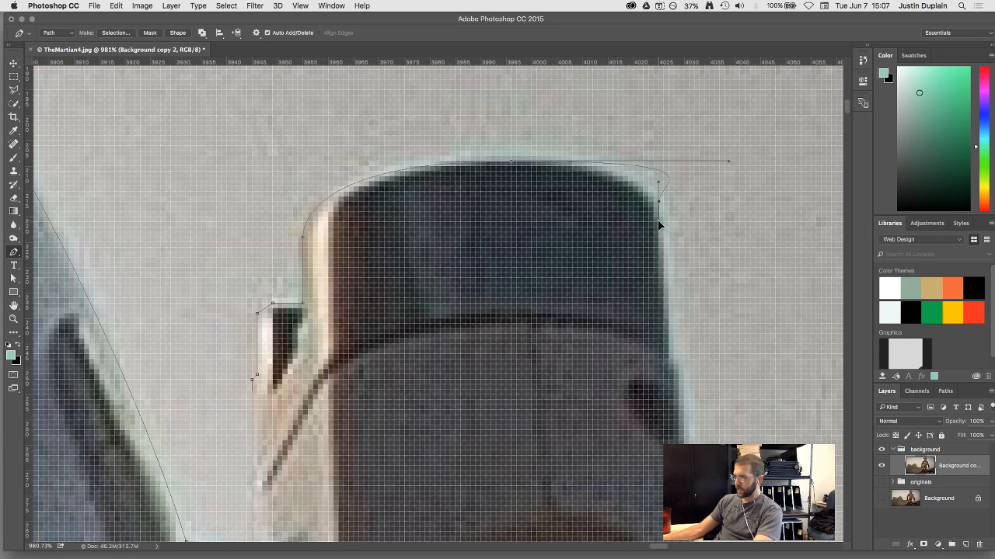
key("a")
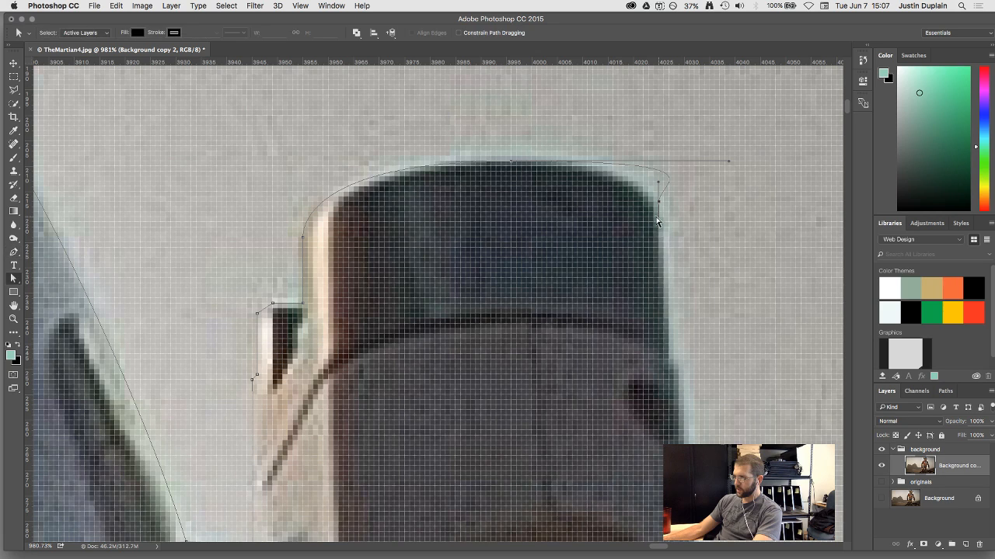
left_click(510, 164)
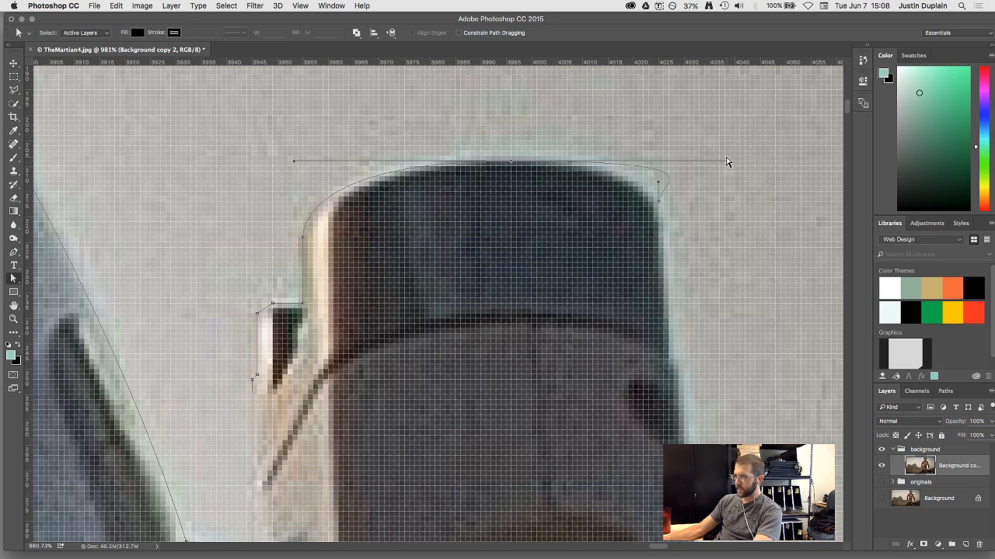
left_click(512, 168)
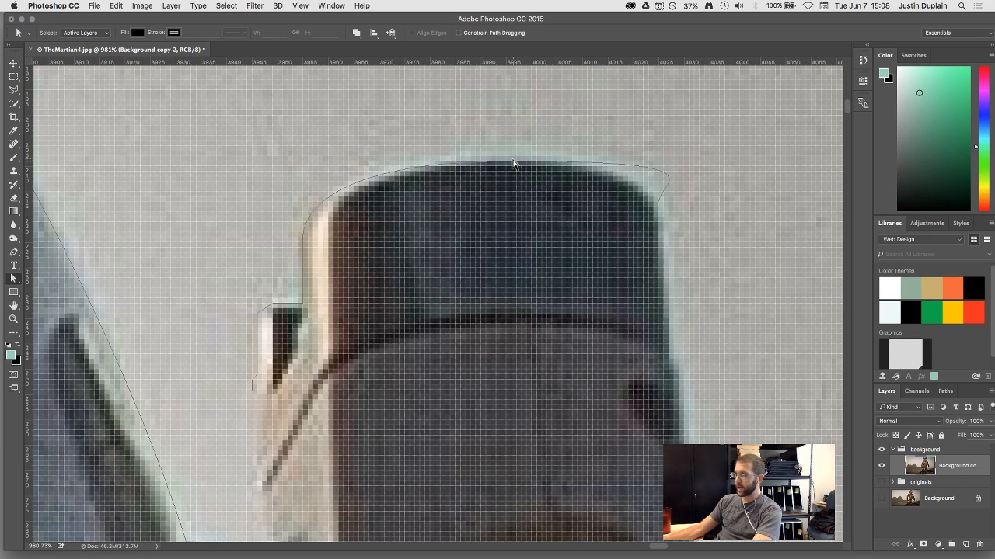
left_click_drag(503, 150, 514, 169)
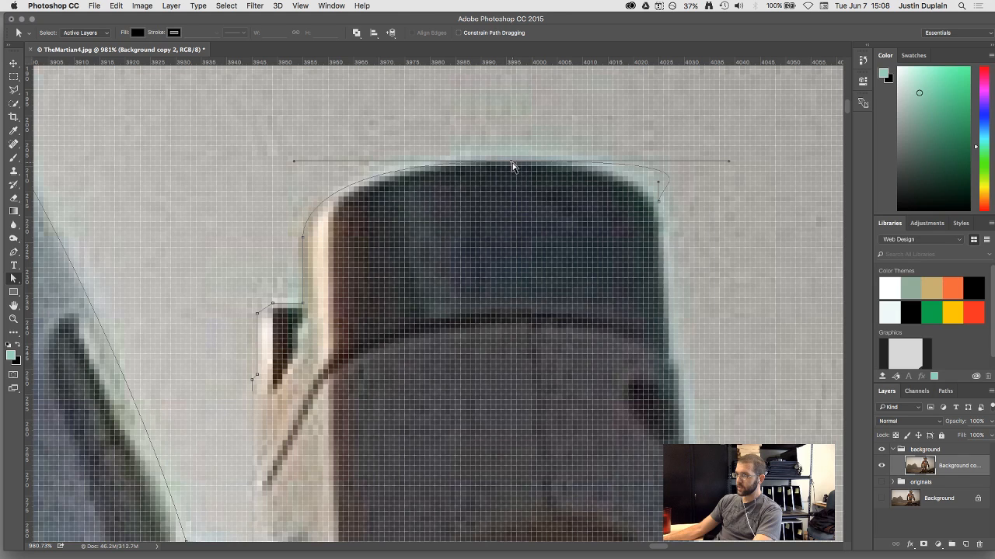
left_click_drag(721, 163, 616, 161)
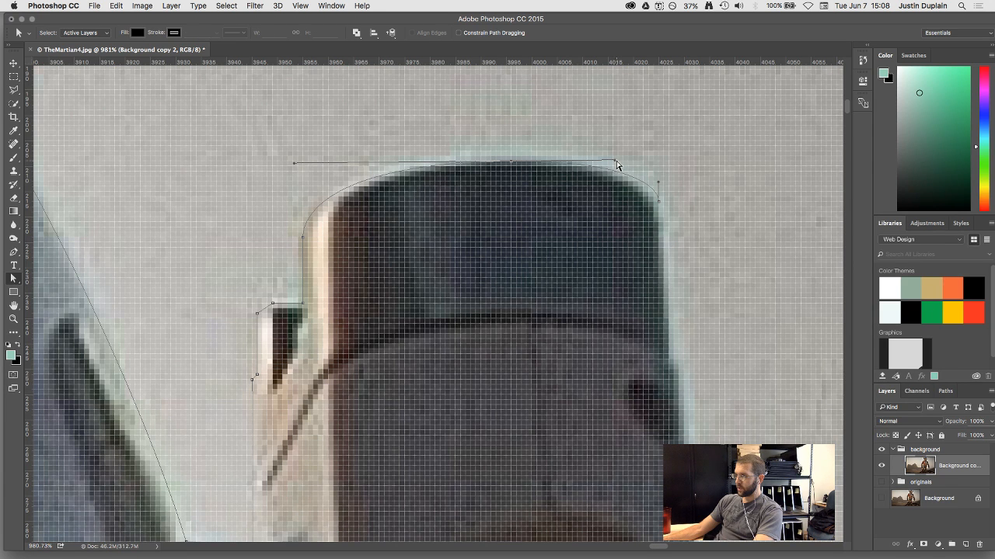
Shift the cap's far corner anchor slightly down along the lamp's edge and resume the path from it with the Pen tool
scroll(649, 169, "up", 4)
left_click(664, 221)
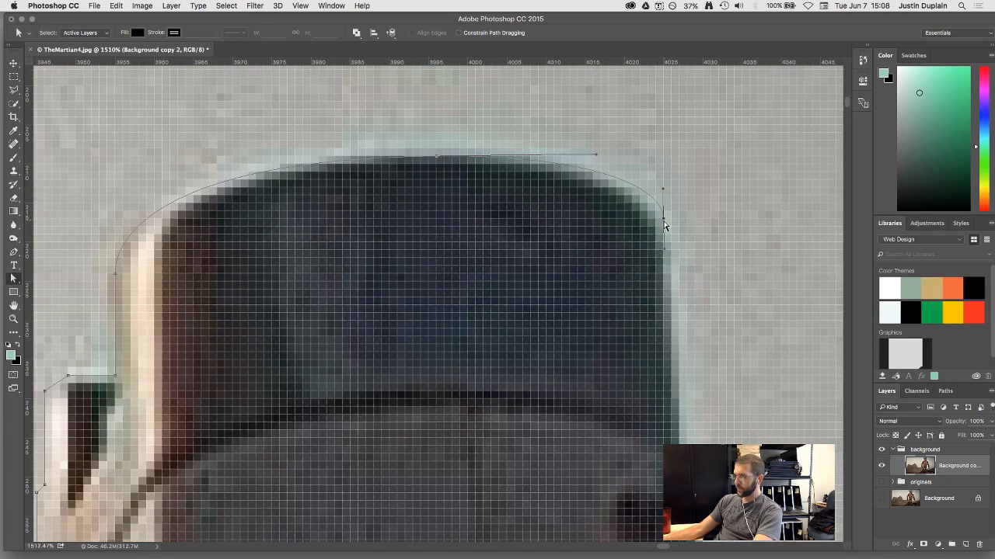
left_click_drag(664, 225, 664, 238)
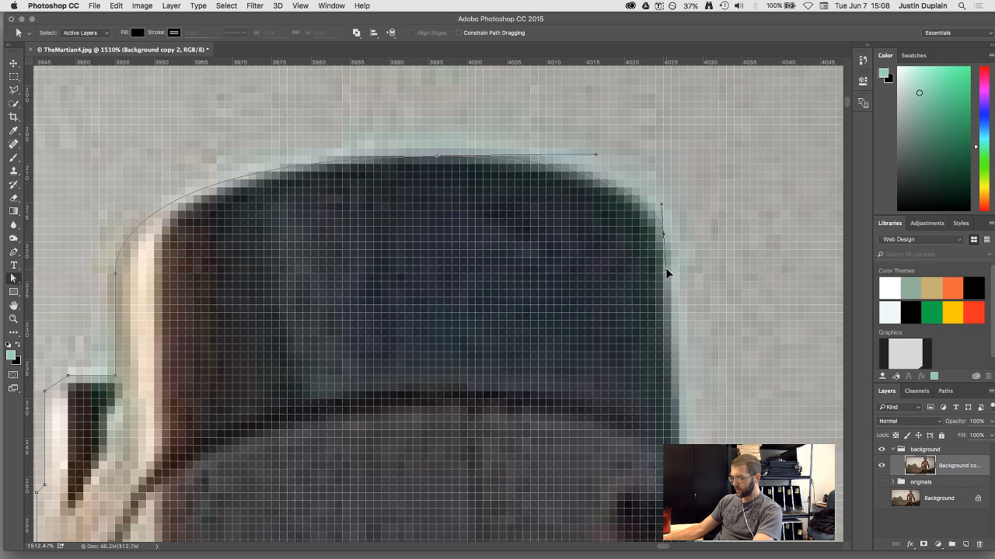
key("p")
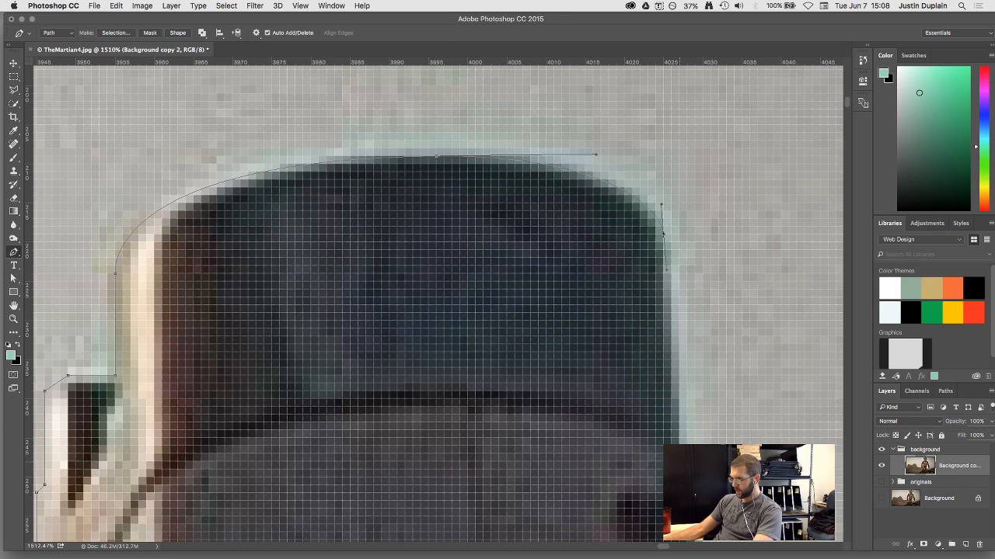
key("Escape")
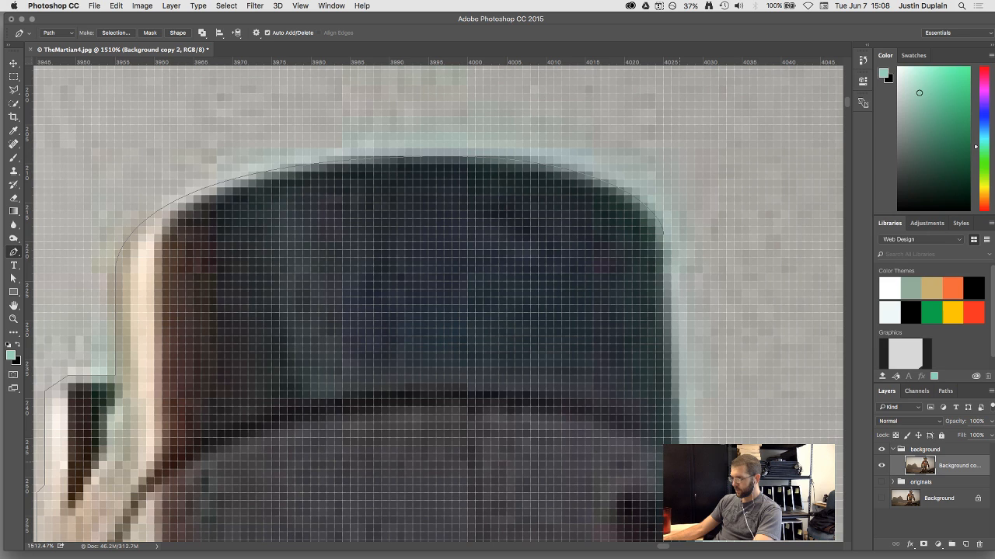
left_click(664, 234)
Trace the lamp's far side down to the notch above the dark bulge and lower the notch anchor slightly
scroll(723, 264, "down", 5)
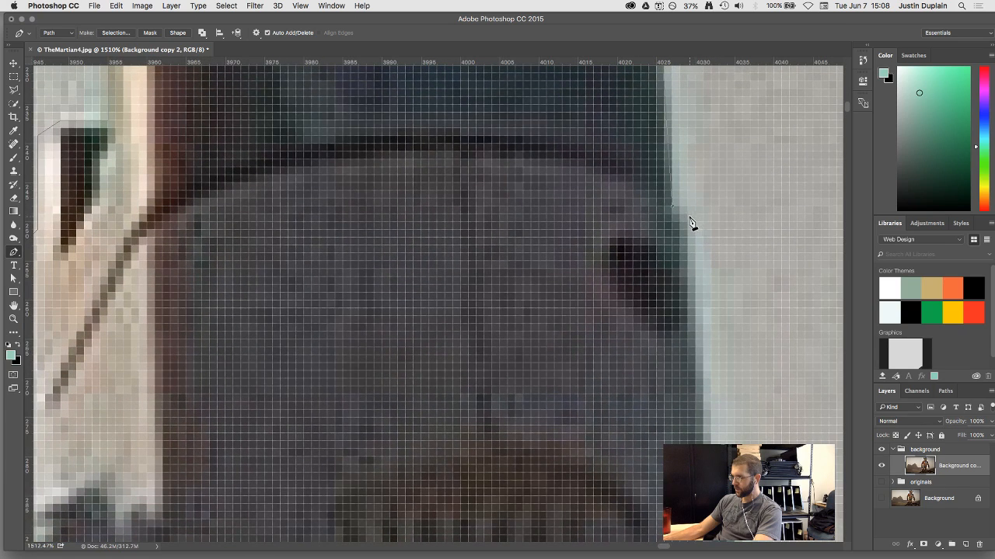
left_click_drag(687, 220, 689, 232)
scroll(688, 238, "down", 3)
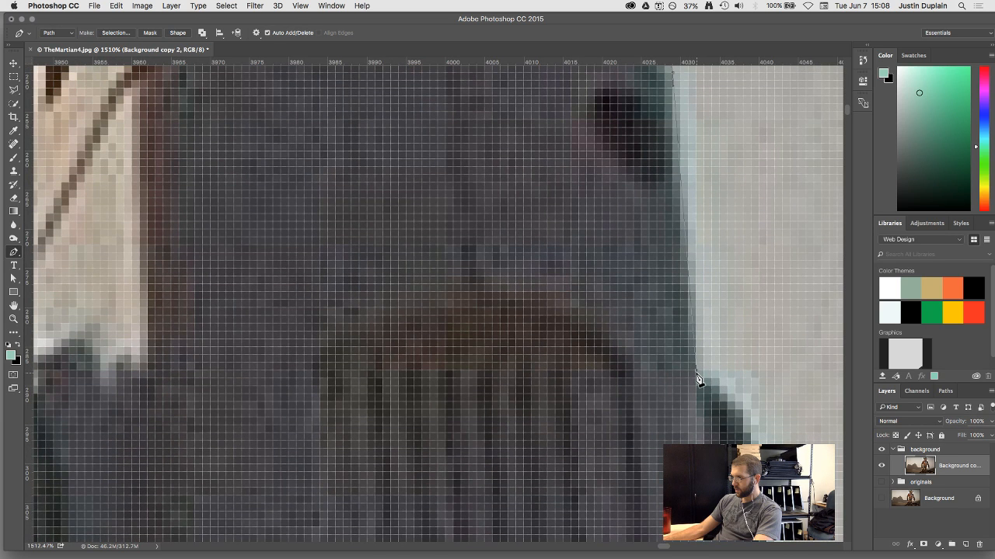
mouse_move(696, 372)
left_mouse_down()
mouse_move(693, 409)
mouse_move(711, 368)
left_mouse_up()
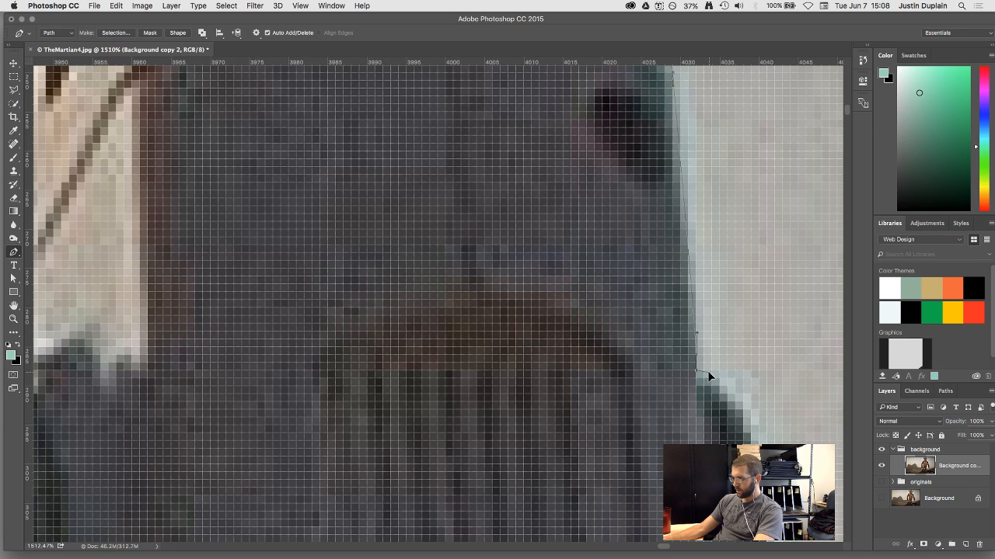
key("a")
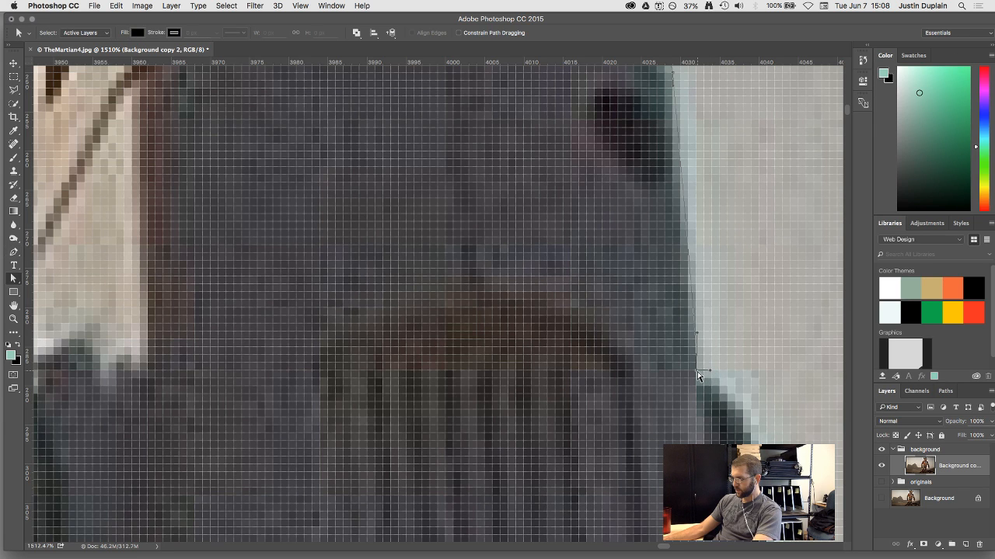
left_click_drag(697, 372, 697, 377)
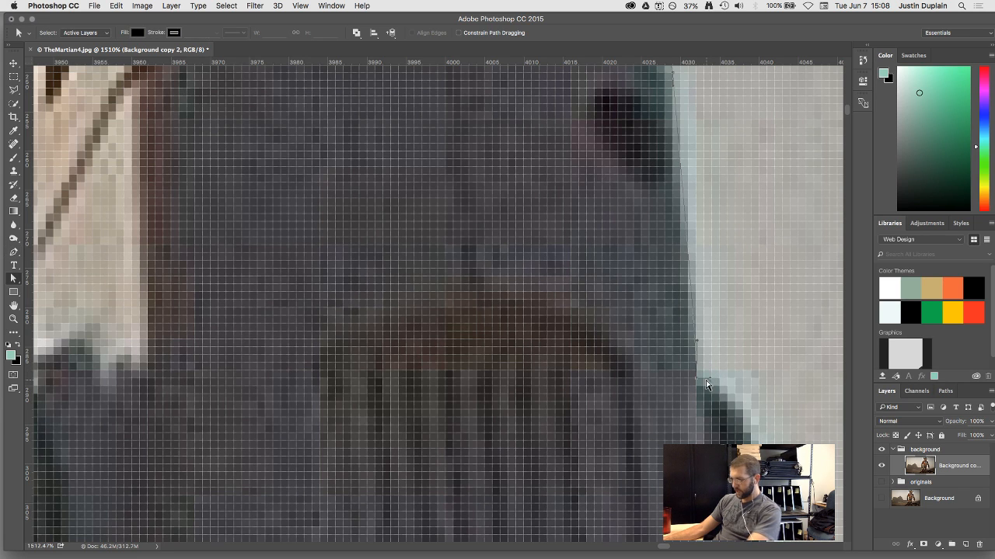
key("p")
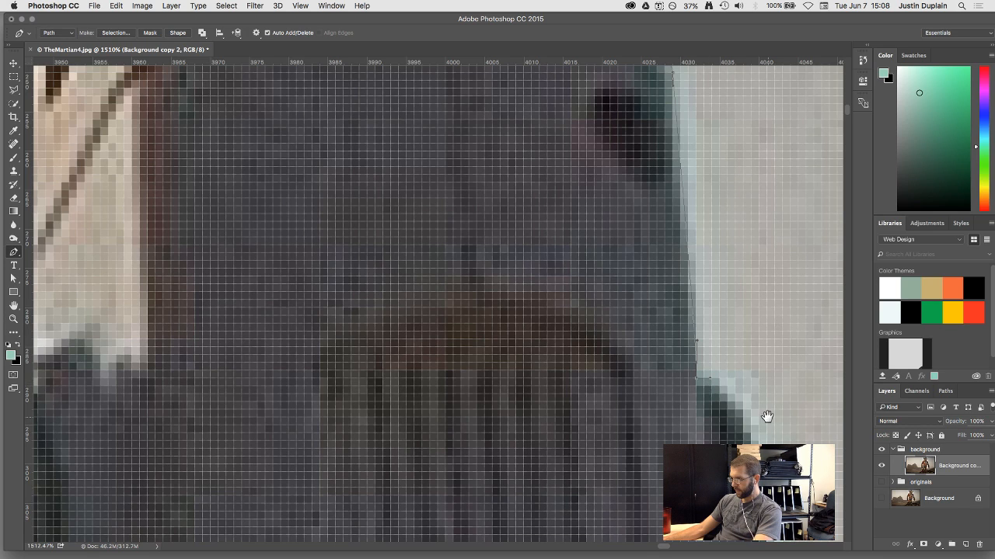
Trace the dark bulge below the notch with a curve to its outermost edge and on to its lower end
left_click_drag(764, 415, 717, 202)
left_click_drag(716, 334, 716, 497)
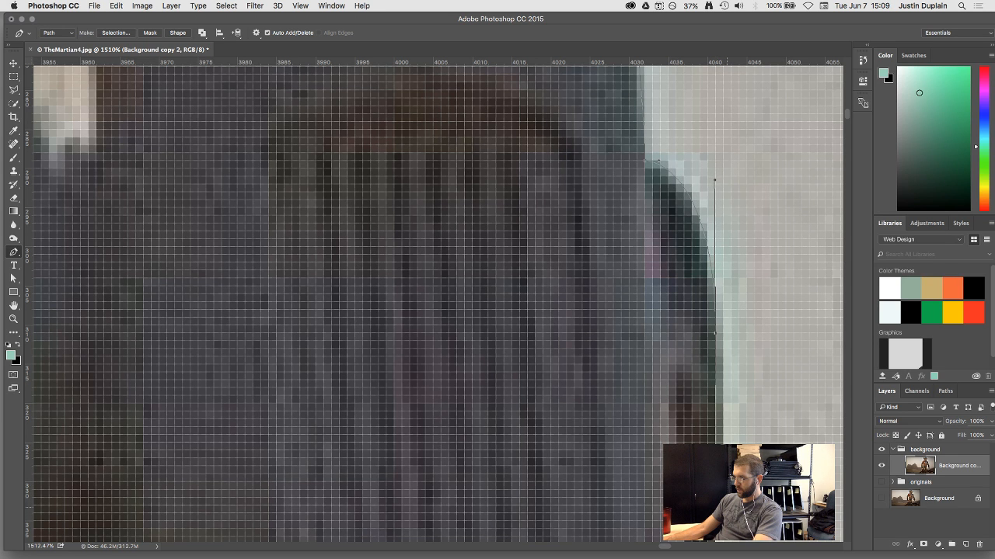
scroll(723, 179, "down", 5)
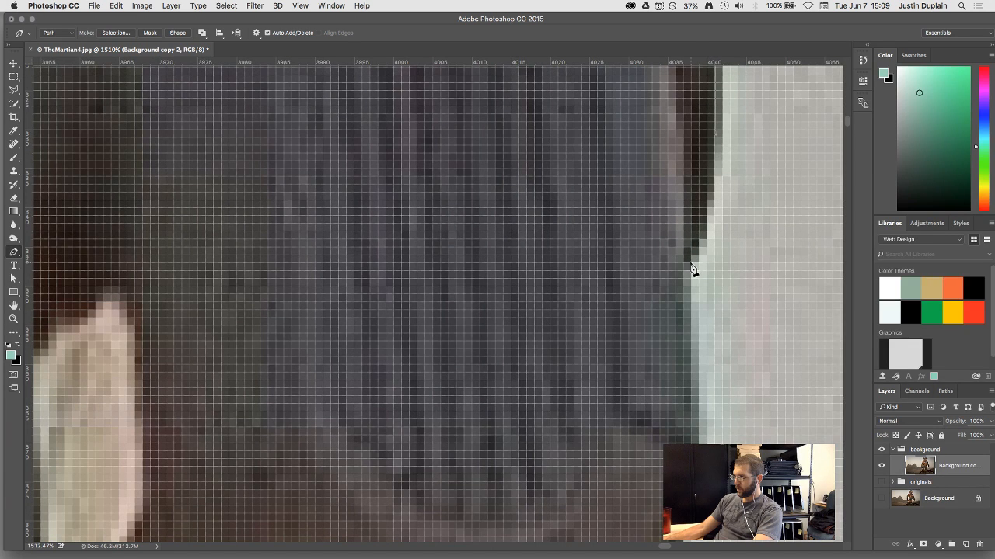
left_click_drag(692, 264, 669, 271)
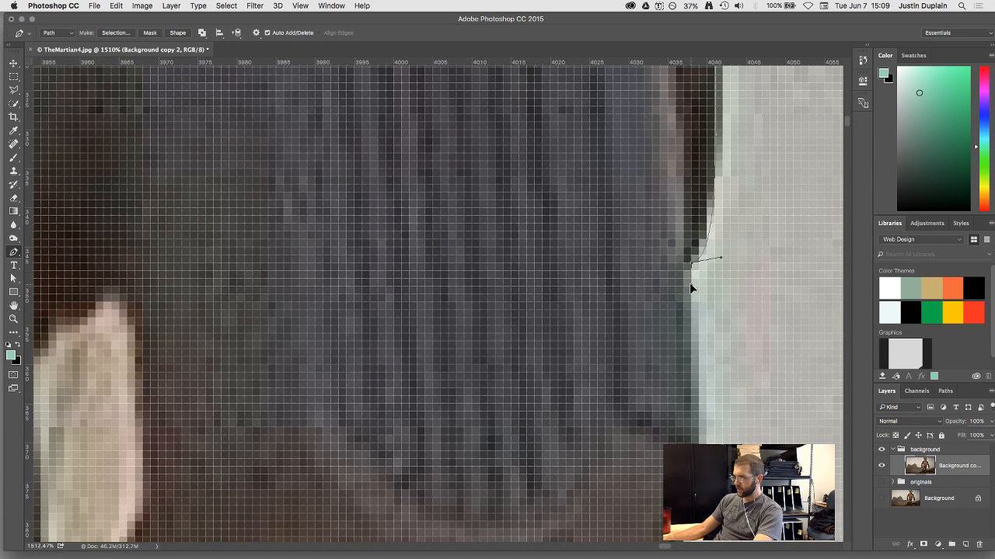
Continue the path down the lamp's side and in one long curve around to the middle of its bottom edge
scroll(691, 282, "down", 5)
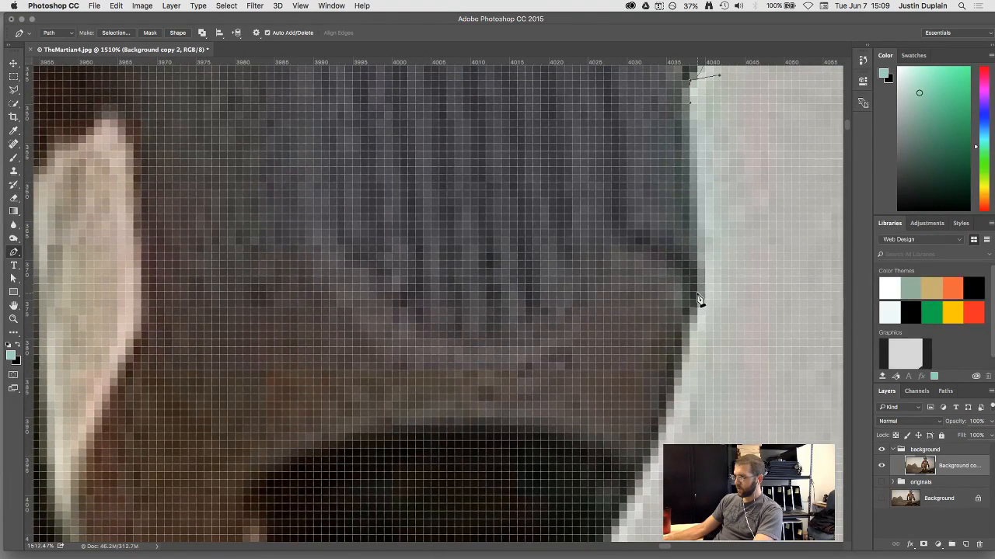
left_click_drag(697, 293, 697, 333)
left_click_drag(703, 391, 751, 133)
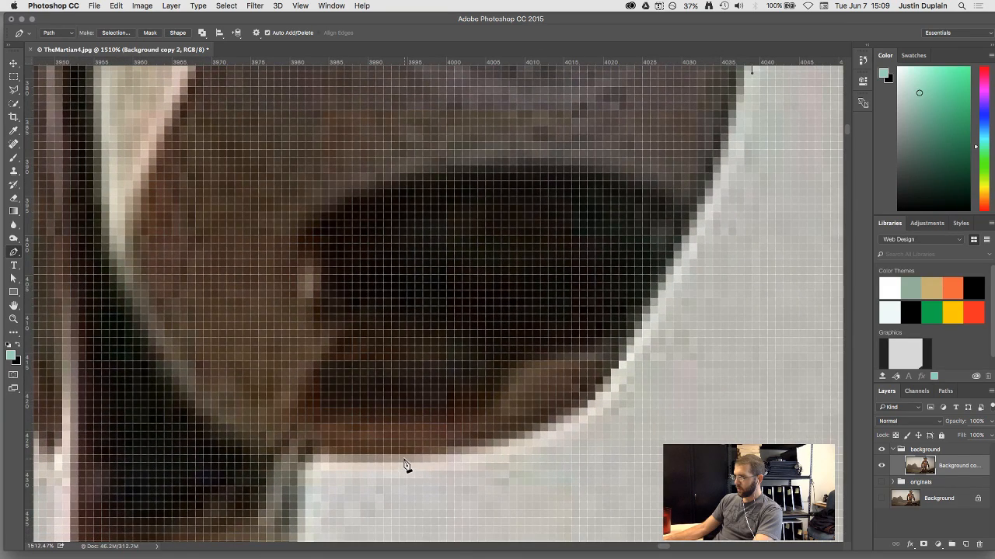
left_click_drag(406, 463, 125, 468)
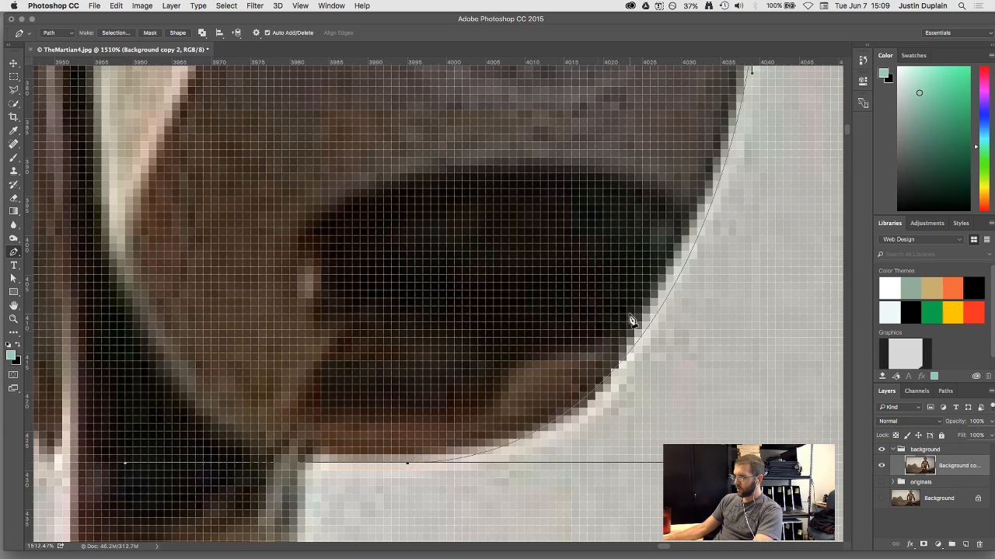
Lengthen the handles at both ends of the long bottom curve so it bows outward to the lamp's pale rim
scroll(642, 311, "down", 5)
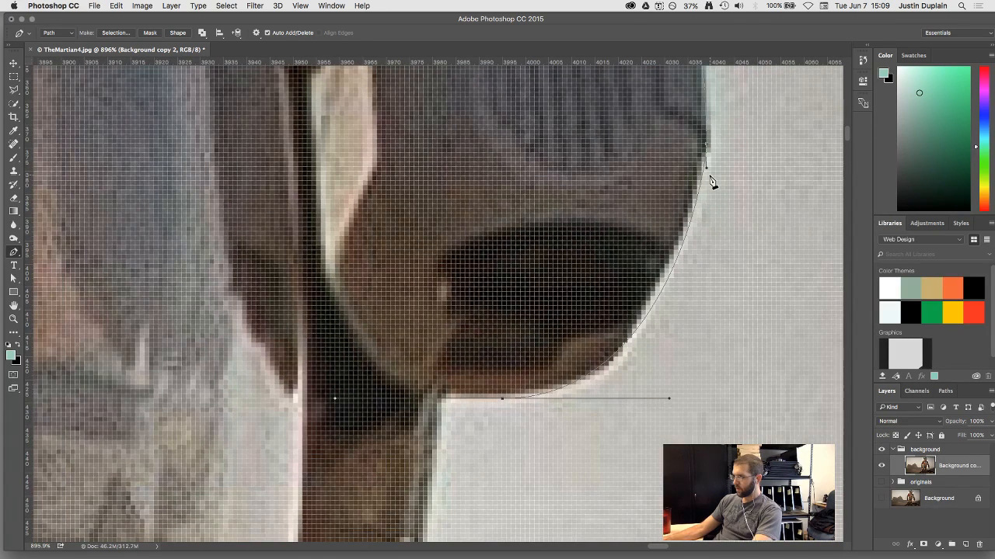
key("a")
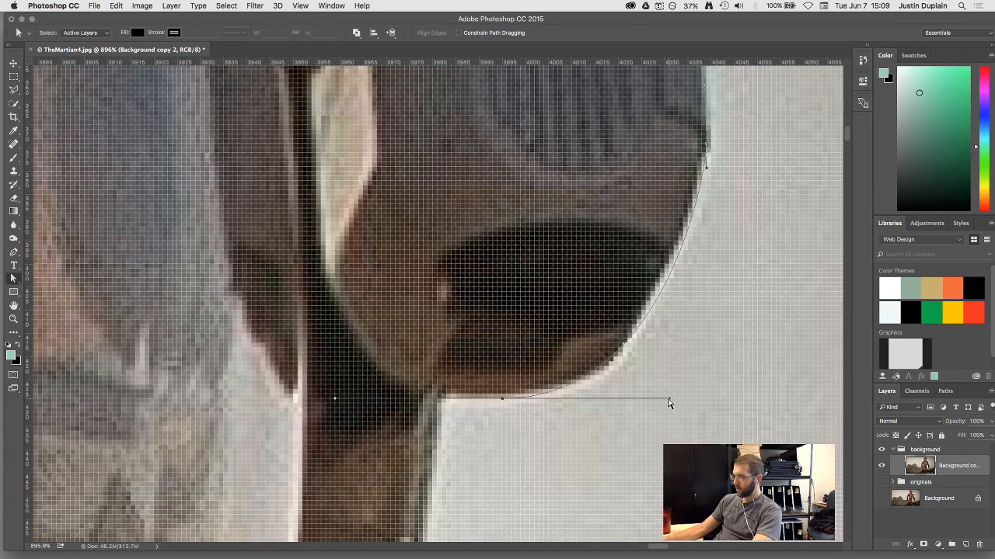
mouse_move(669, 400)
left_mouse_down()
mouse_move(653, 398)
mouse_move(678, 400)
left_mouse_up()
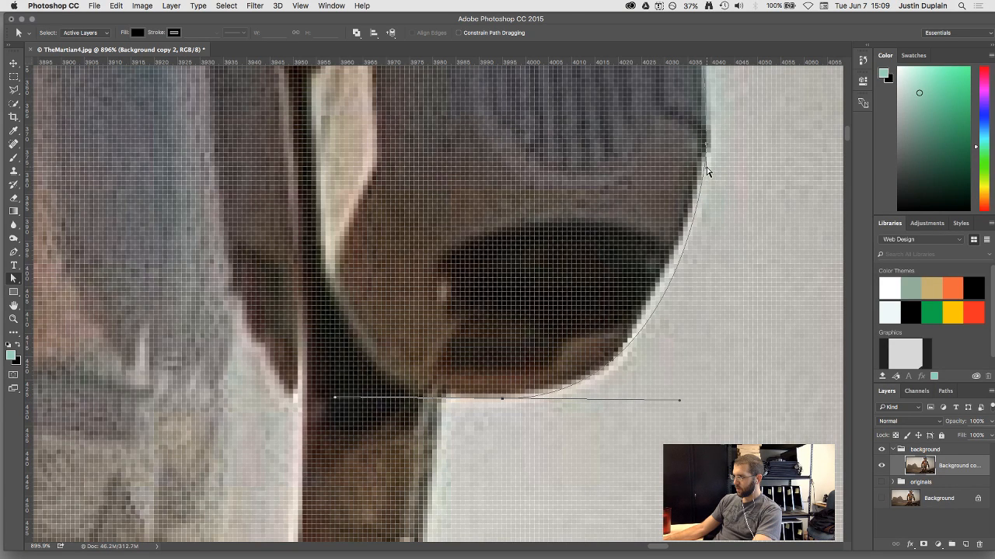
left_click_drag(706, 171, 704, 183)
Launch the KeyCastr keystroke display and close its preferences window
left_click(960, 7)
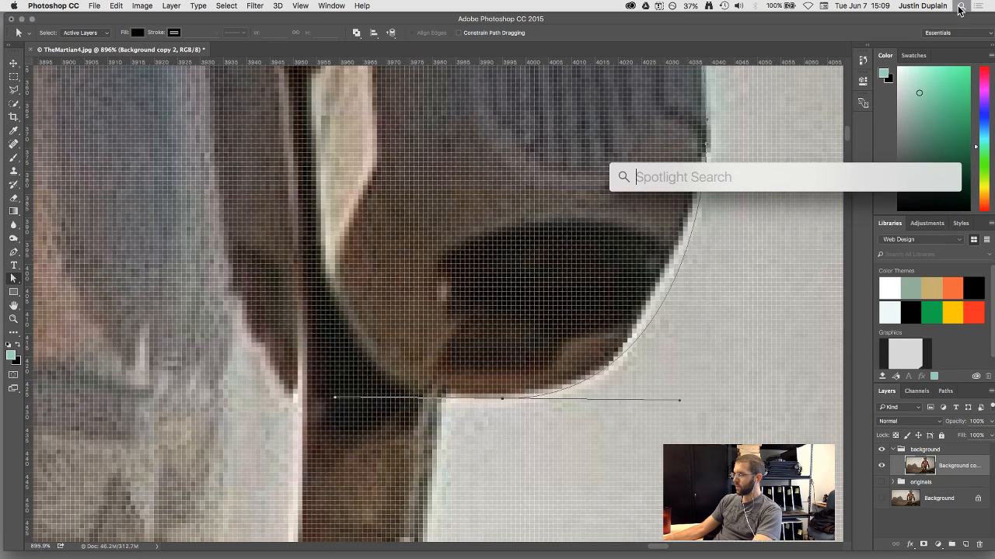
type("key")
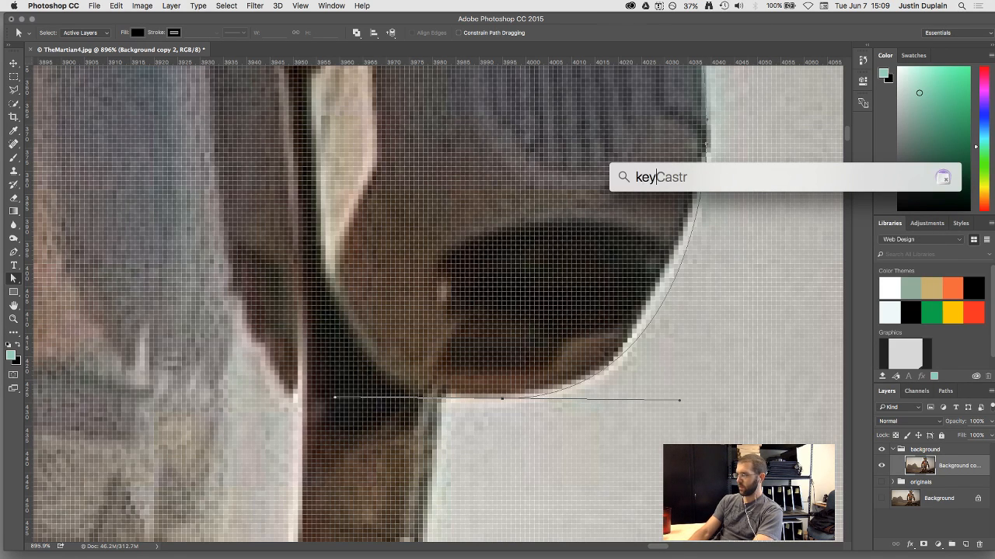
key("Return")
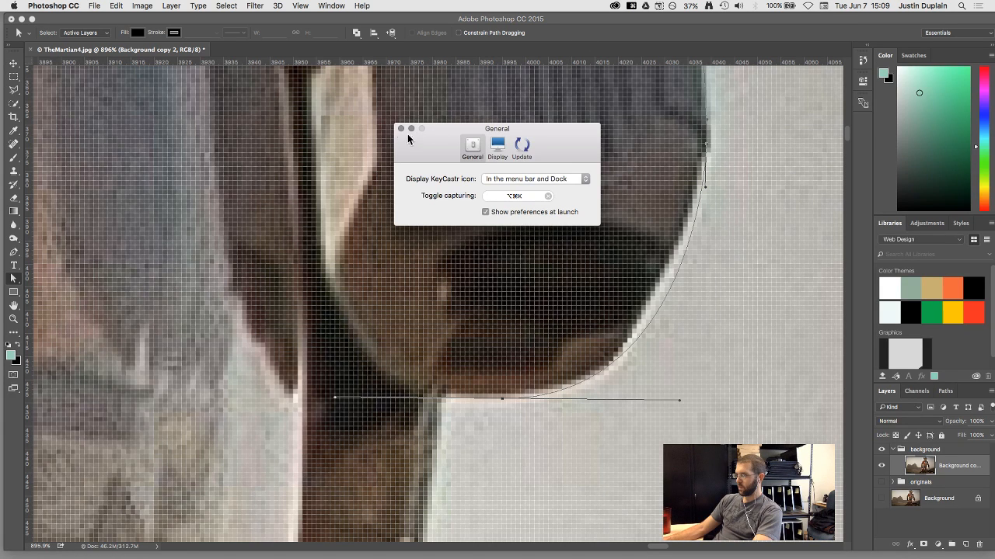
left_click(400, 129)
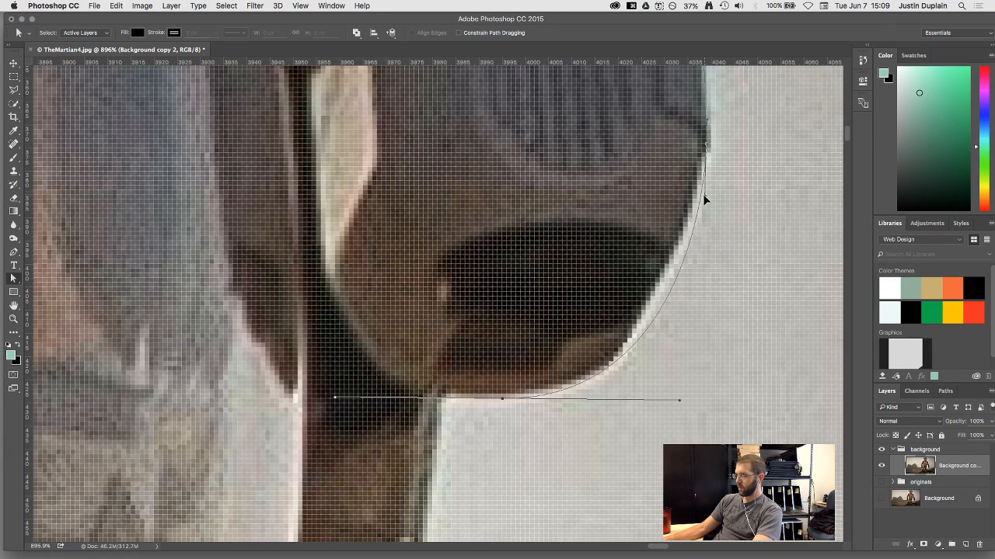
Move the long curve's upper anchor up and inward onto the lamp's edge, and resume the path from the bottom anchor with the Pen tool
mouse_move(707, 158)
left_mouse_down()
mouse_move(690, 147)
mouse_move(703, 148)
left_mouse_up()
key("a")
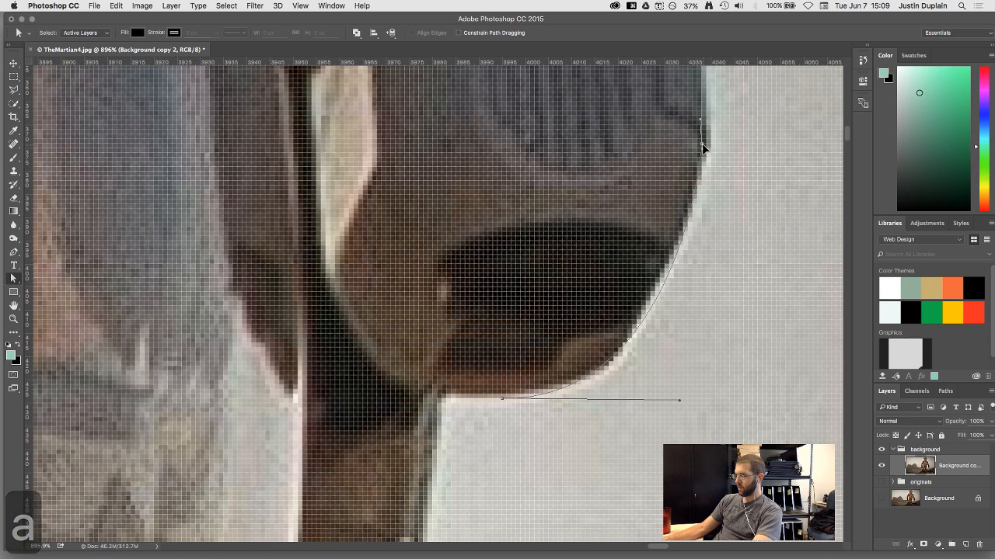
key("p")
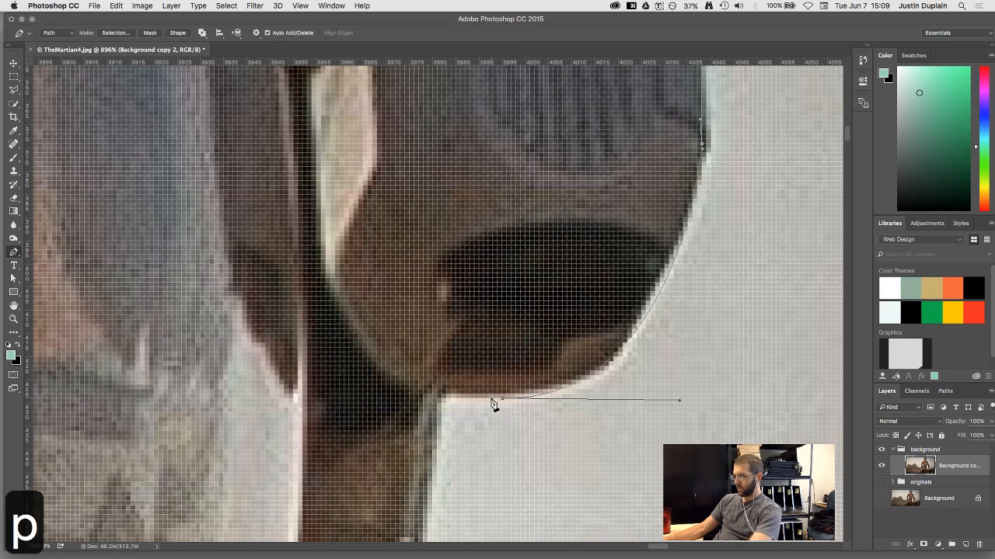
left_click(503, 401)
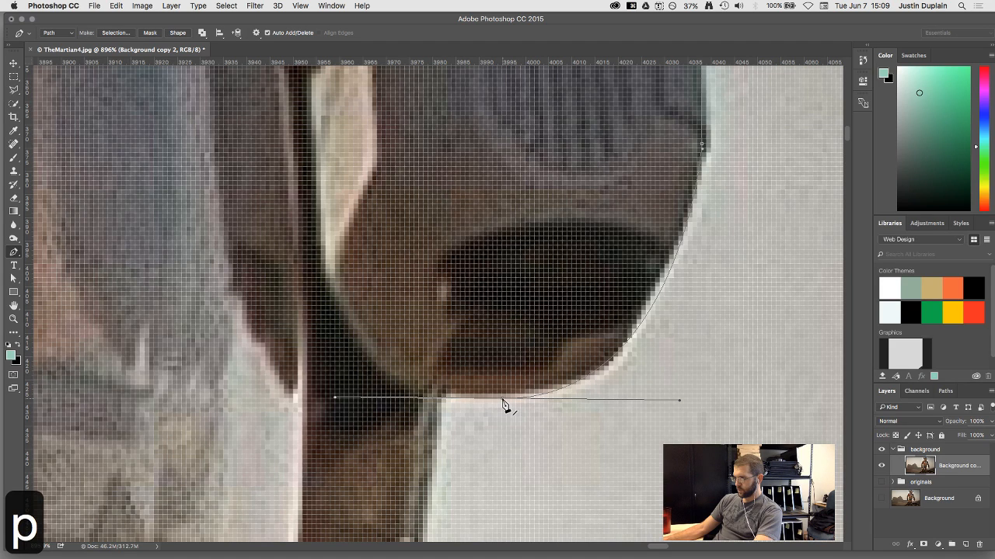
Move the path's bottom anchor around onto the lamp's lower outer corner and angle its handles along the curved edge
left_click(502, 400)
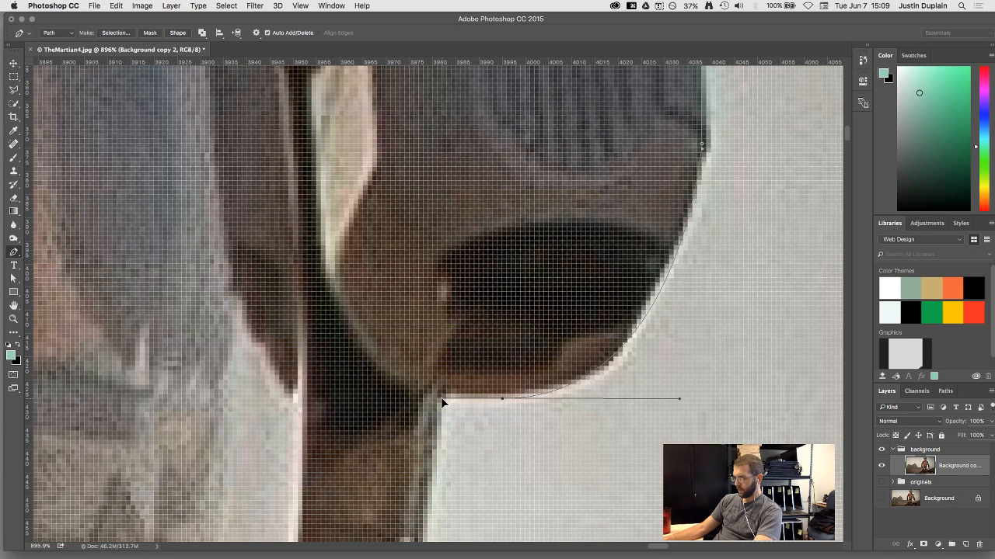
key("a")
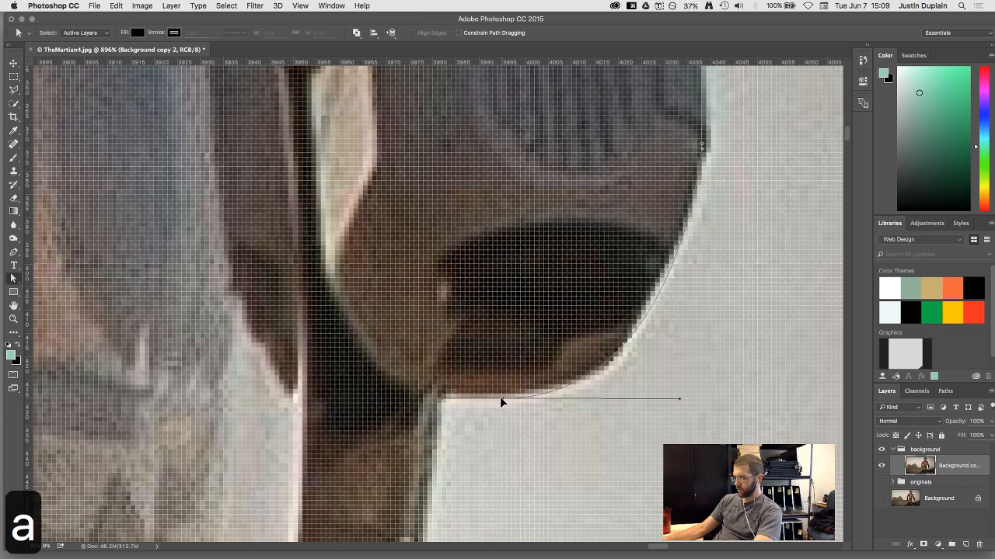
mouse_move(501, 398)
left_mouse_down()
mouse_move(642, 401)
mouse_move(483, 394)
left_mouse_up()
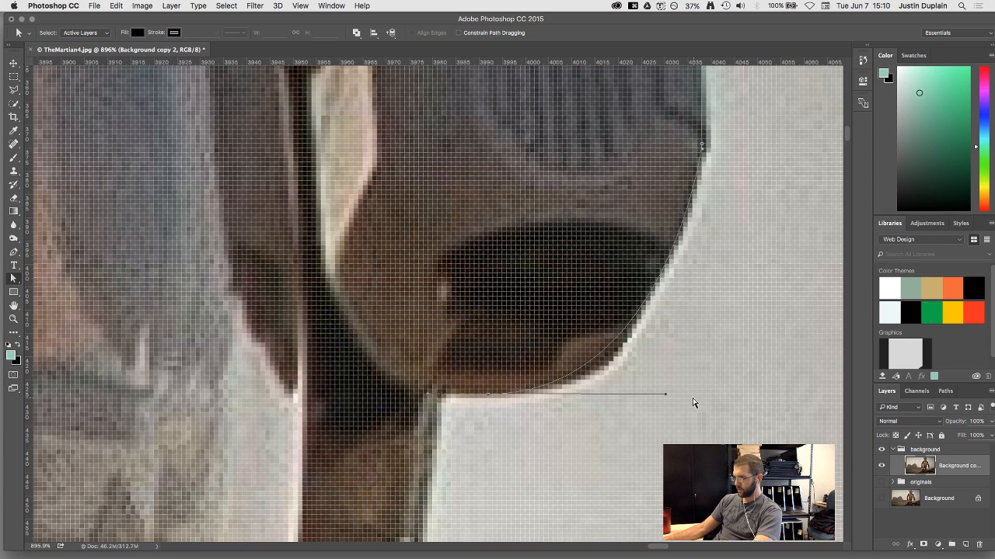
mouse_move(665, 399)
left_mouse_down()
mouse_move(694, 397)
mouse_move(675, 397)
left_mouse_up()
left_click_drag(487, 394, 511, 394)
left_click_drag(699, 394, 665, 394)
left_click_drag(513, 397, 611, 363)
left_click_drag(764, 364, 691, 266)
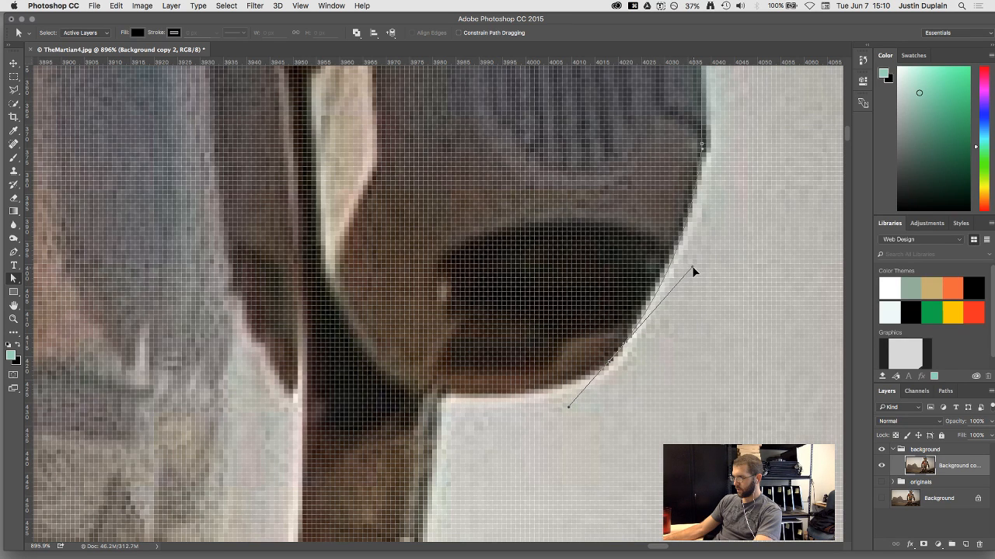
key("p")
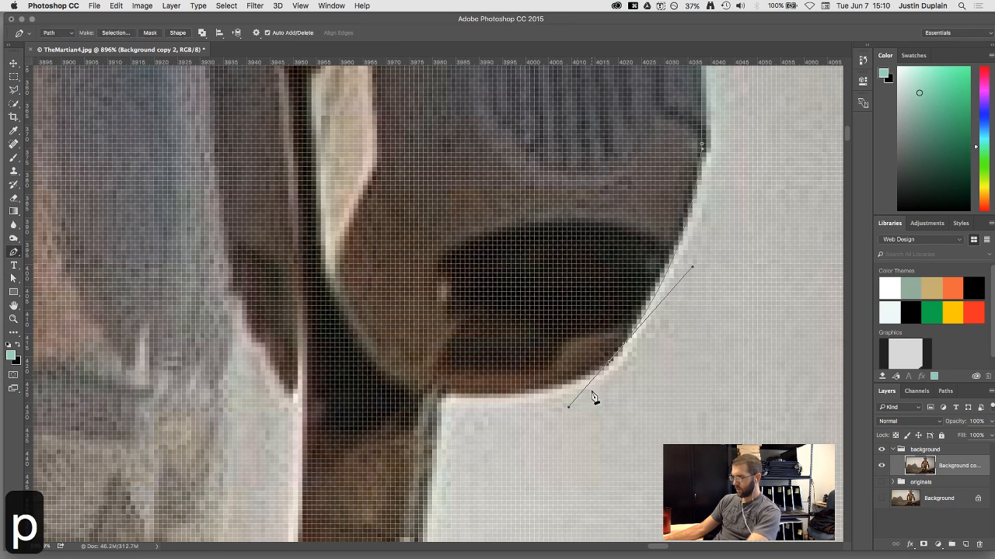
left_click(608, 362, "alt")
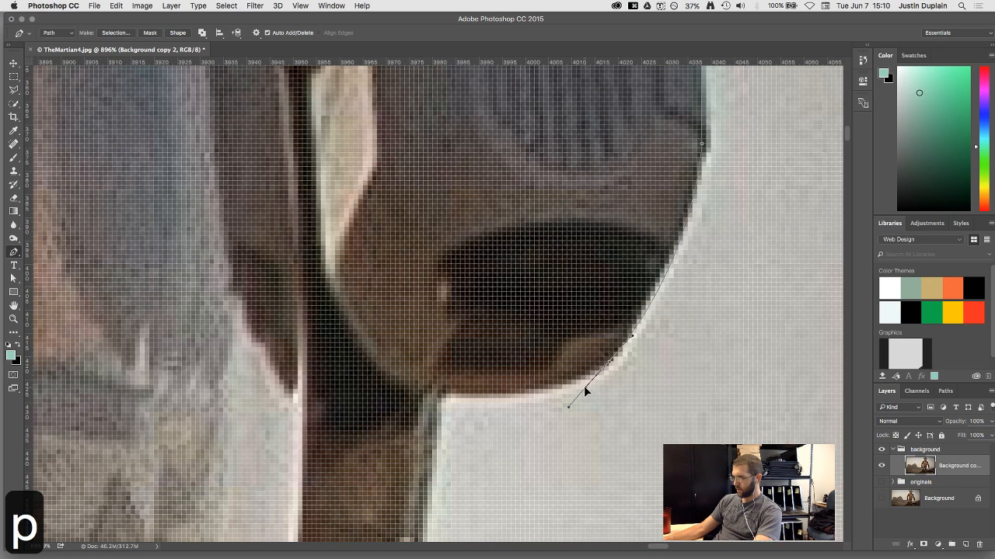
key("super+z")
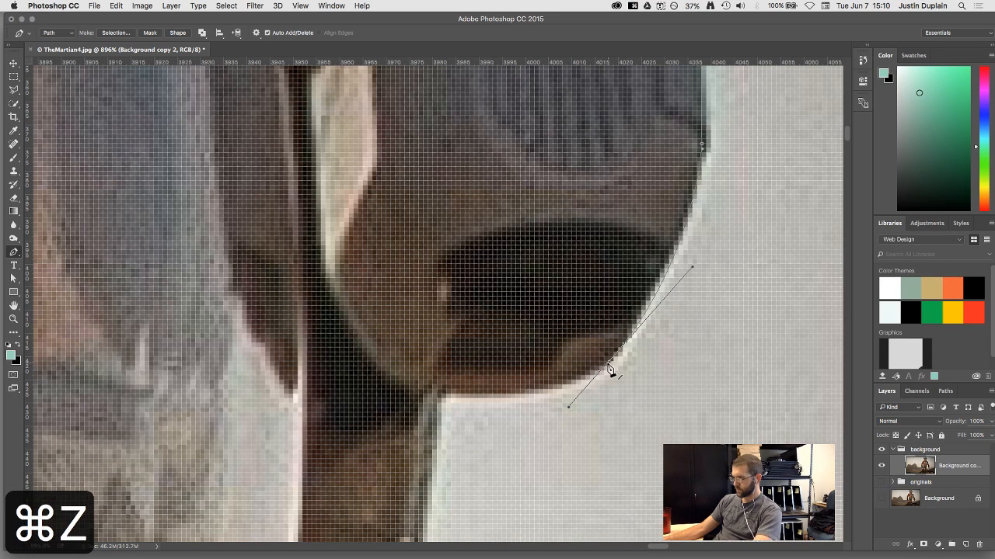
left_click(610, 364, "alt")
key("super+z")
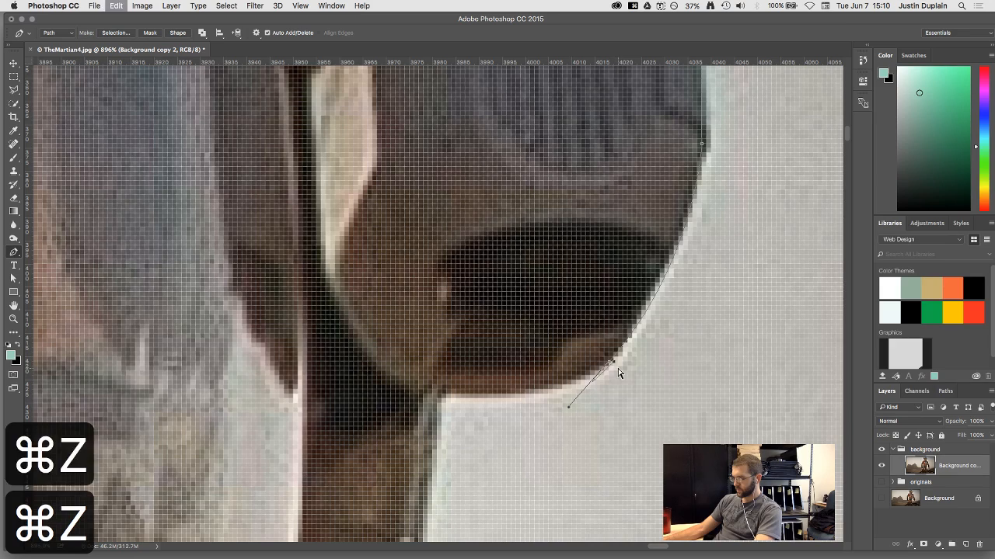
Continue the path from the lower outer corner with a curve anchor on the middle of the lamp's bottom edge
scroll(611, 372, "up", 5)
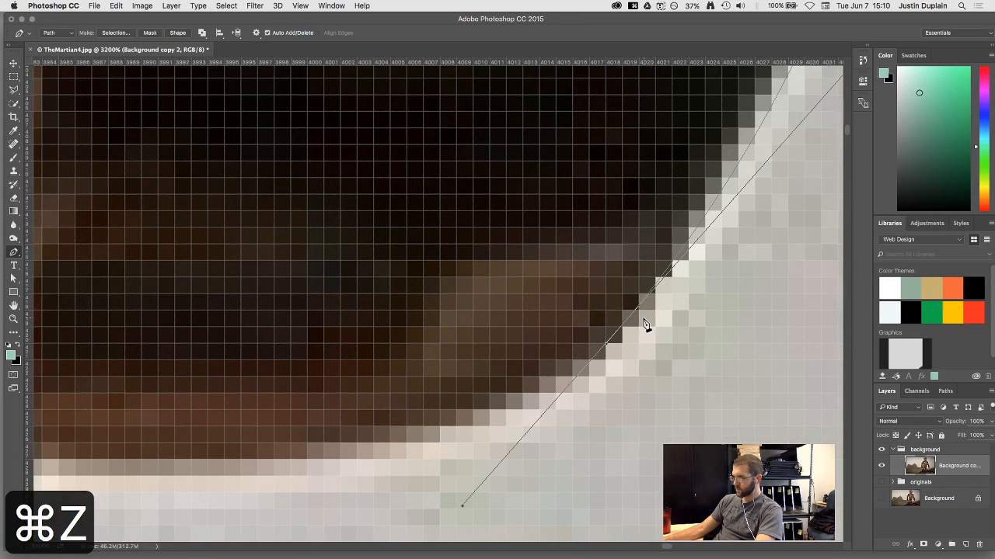
scroll(646, 329, "down", 2)
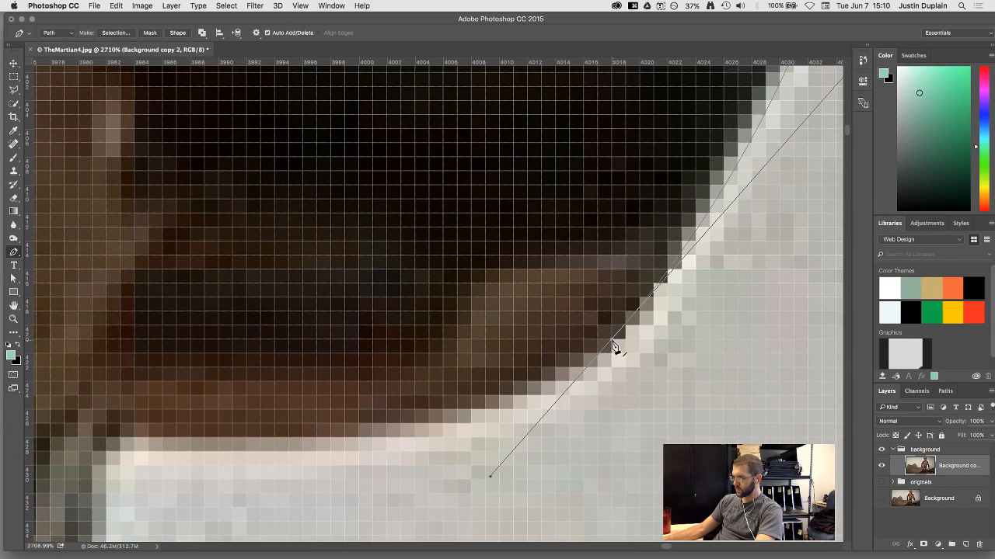
scroll(526, 375, "down", 5)
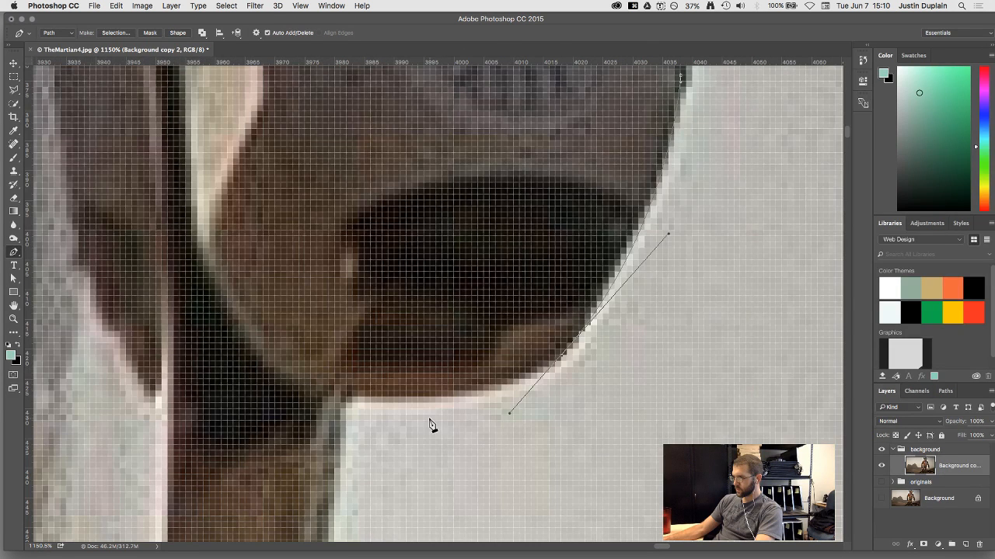
left_click_drag(428, 397, 407, 397)
left_click(509, 415)
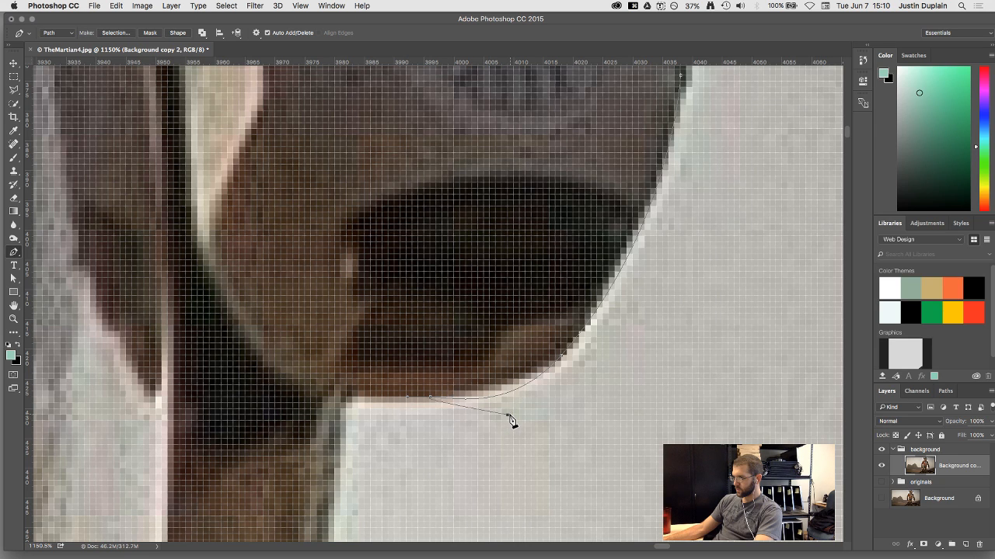
key("super+z")
left_click_drag(509, 412, 580, 351)
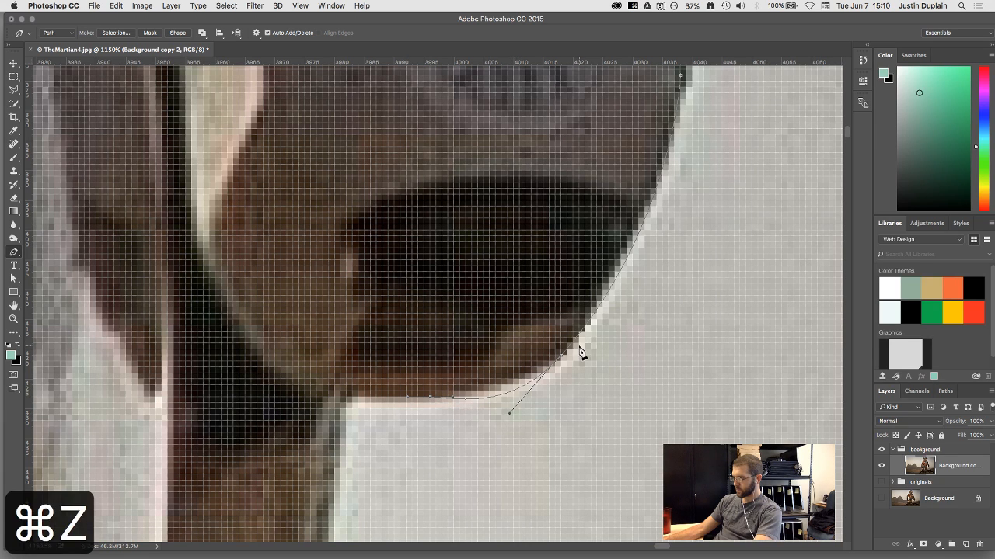
Shorten the lower handle of the lamp's corner anchor so the bottom curve hugs the lamp's edge
key("a")
left_click(563, 359)
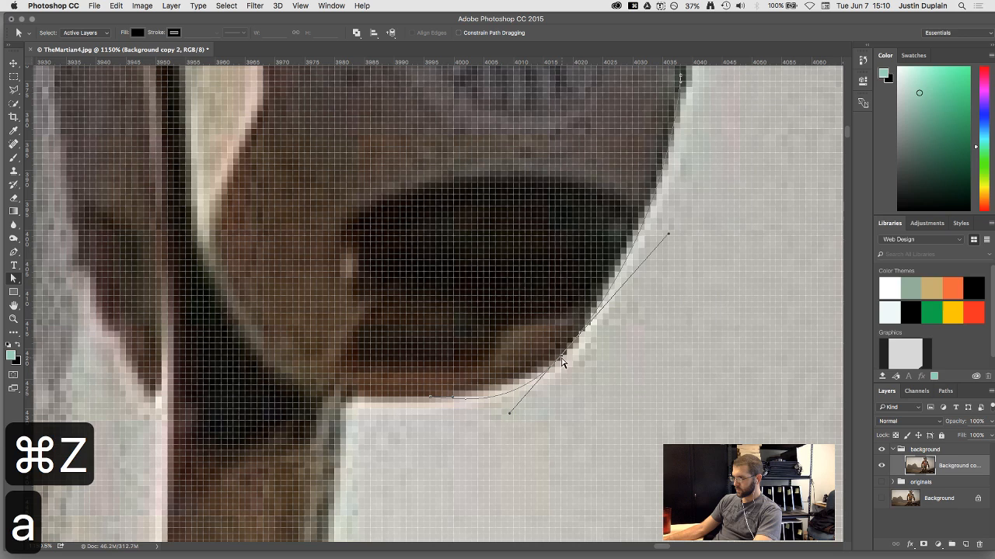
left_click(513, 410)
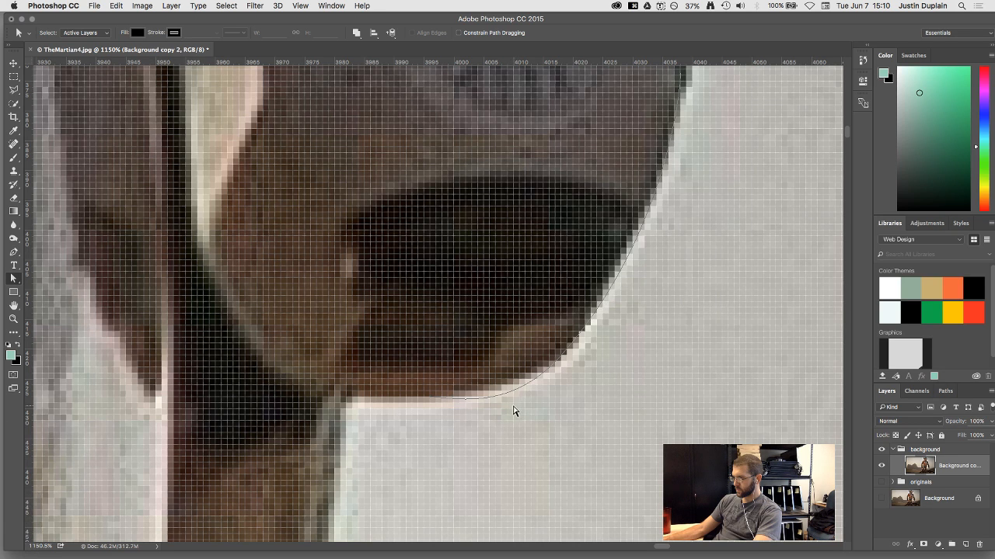
left_click(588, 349)
left_click_drag(510, 412, 527, 390)
Extend the path along the lamp's bottom edge and around the corner where it meets the hanging bracket
key("space")
left_click_drag(419, 367, 516, 348)
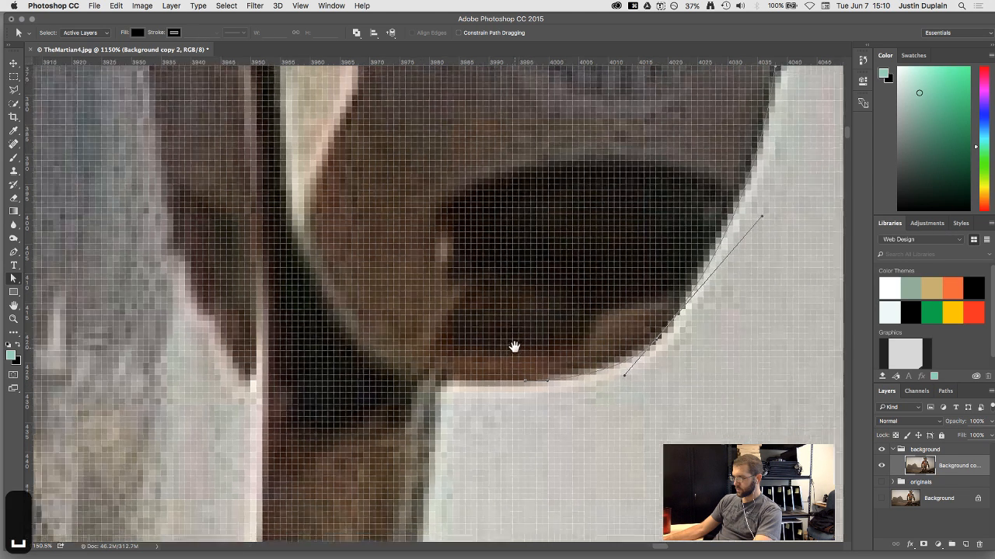
key("p")
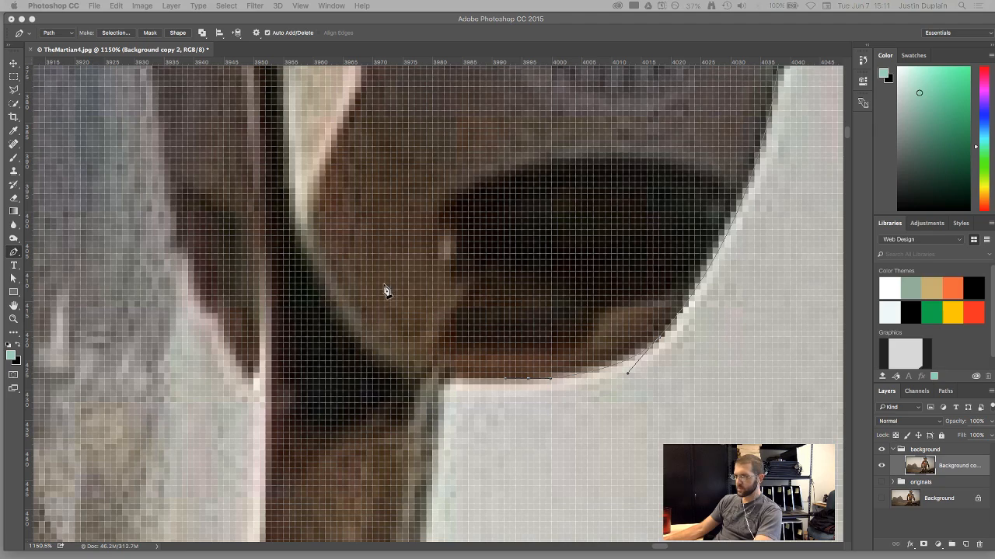
scroll(456, 399, "up", 1)
scroll(457, 398, "up", 1)
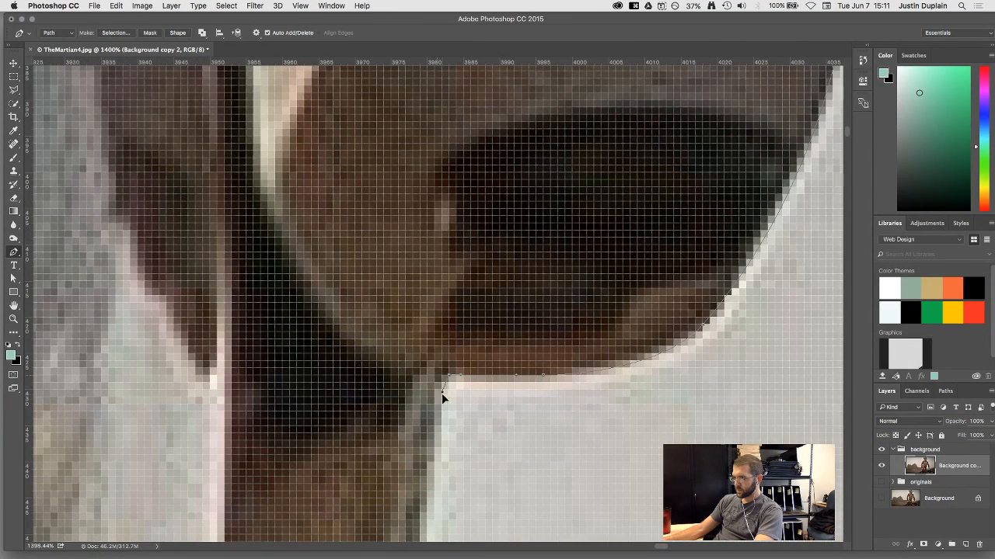
Trace straight segments down the bracket's outer side and along its stepped lower edge to the bottom corner
scroll(443, 408, "down", 8)
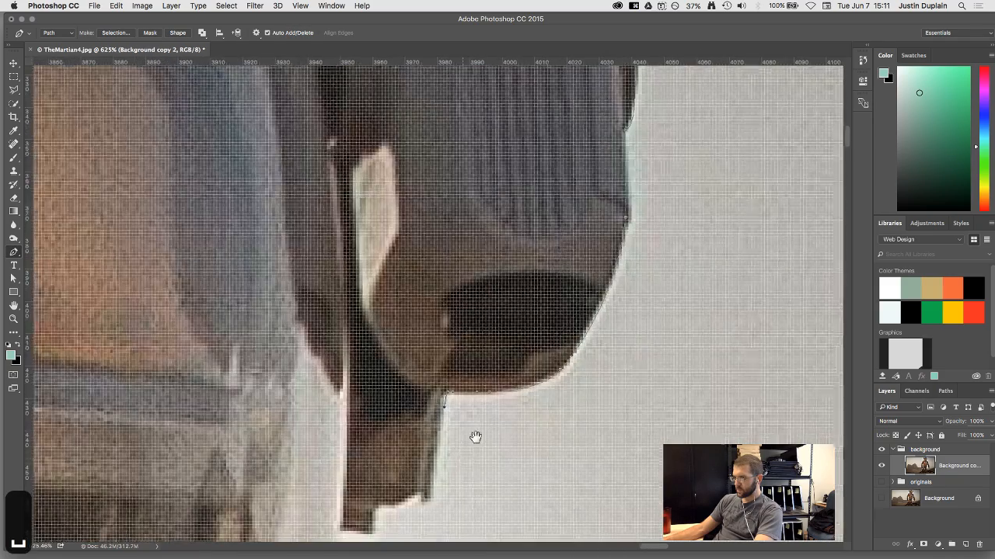
left_click_drag(475, 438, 517, 311)
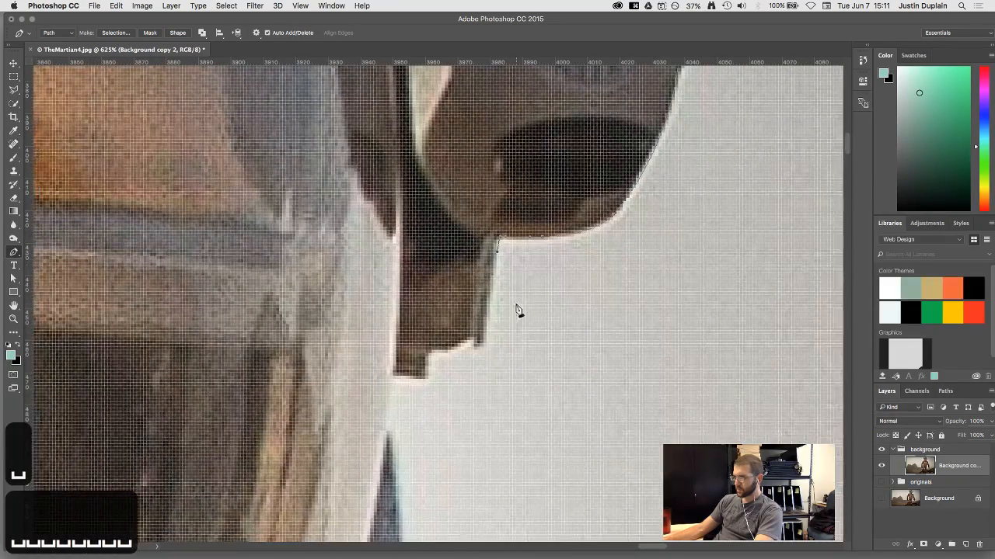
left_click(483, 343)
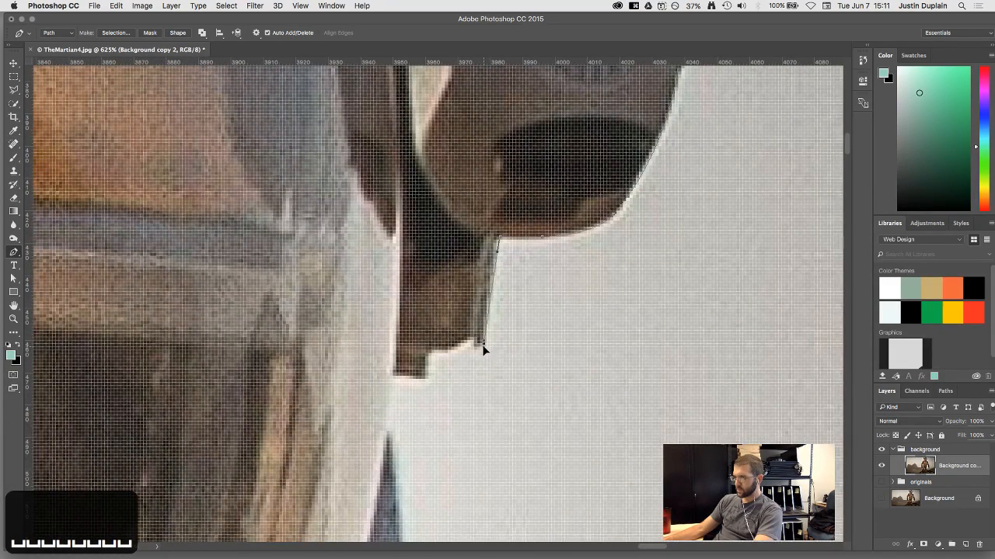
key("super+z")
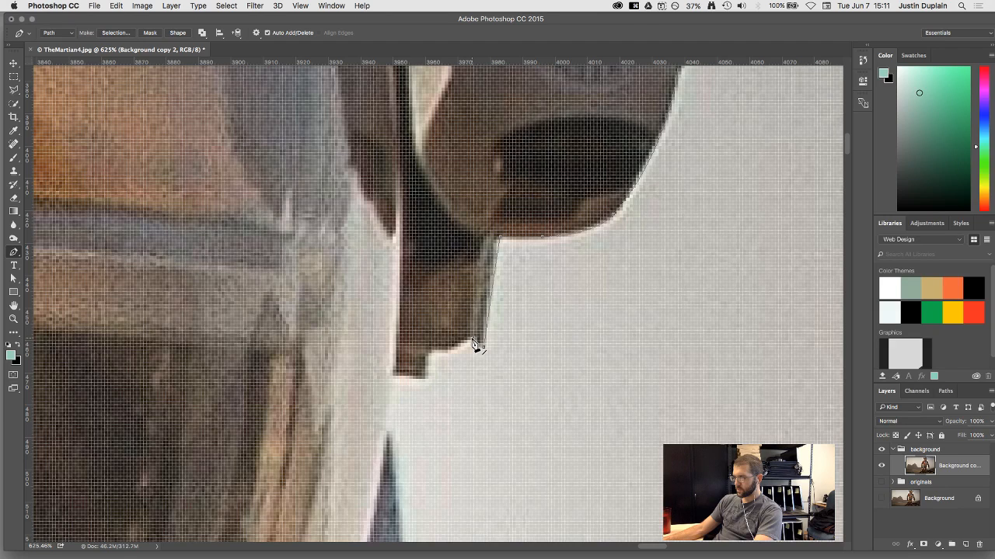
left_click(474, 346)
left_click(447, 352)
left_click(431, 353)
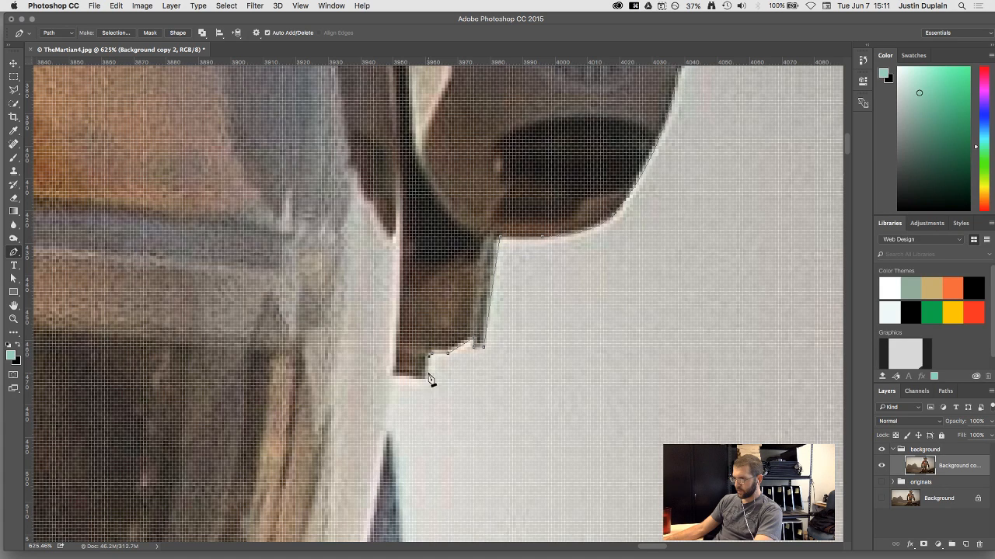
left_click(428, 380)
Continue the path from the bracket's inner bottom corner down the helmet rim to the tip of the grey panel behind it
key("space")
left_click_drag(407, 348, 572, 177)
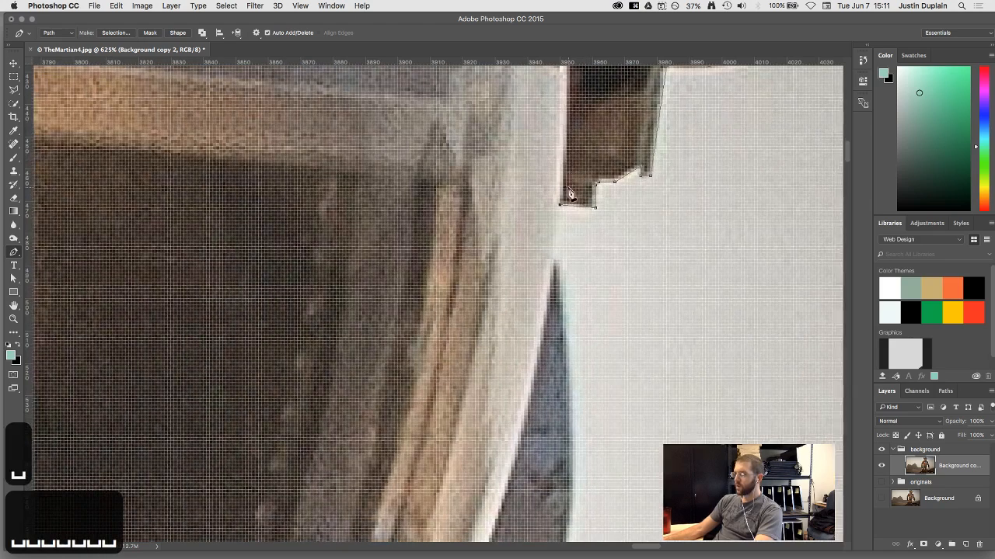
left_click(557, 237)
left_click(557, 257)
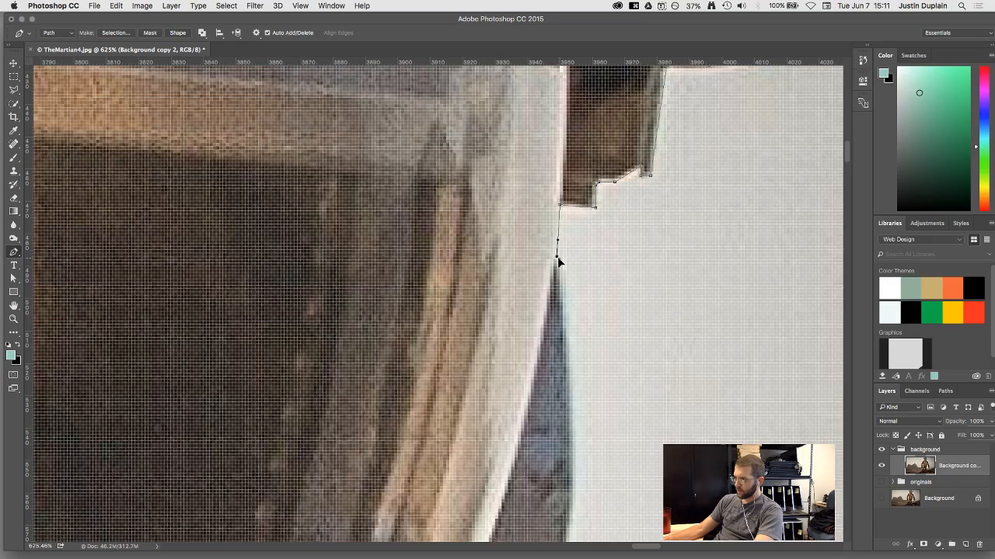
left_click_drag(556, 257, 559, 258)
Curve the path down the upper outer edge of the grey panel, undoing the extra anchor placed halfway down it
scroll(556, 303, "down", 10)
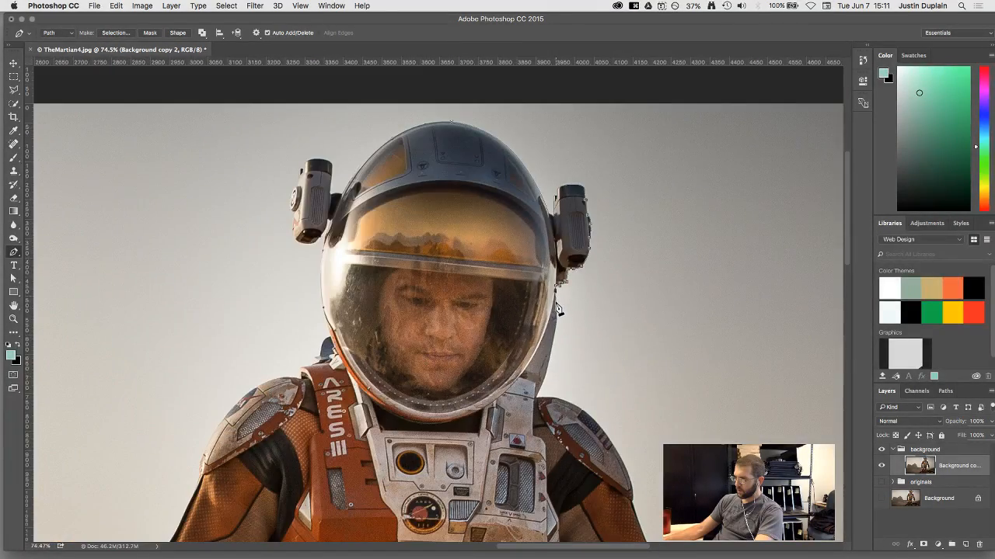
scroll(556, 304, "up", 10)
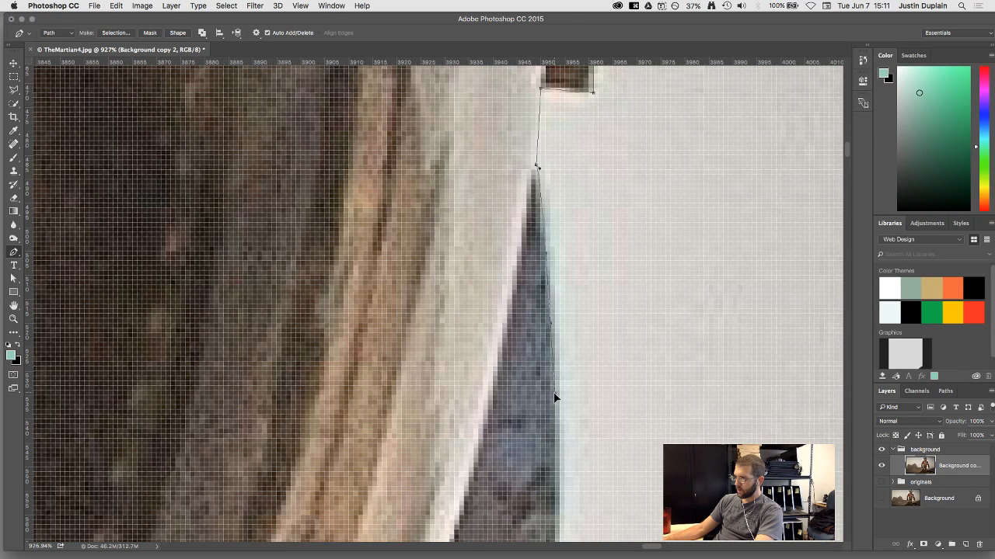
left_click_drag(553, 394, 627, 231)
key("space")
scroll(626, 231, "down", 5)
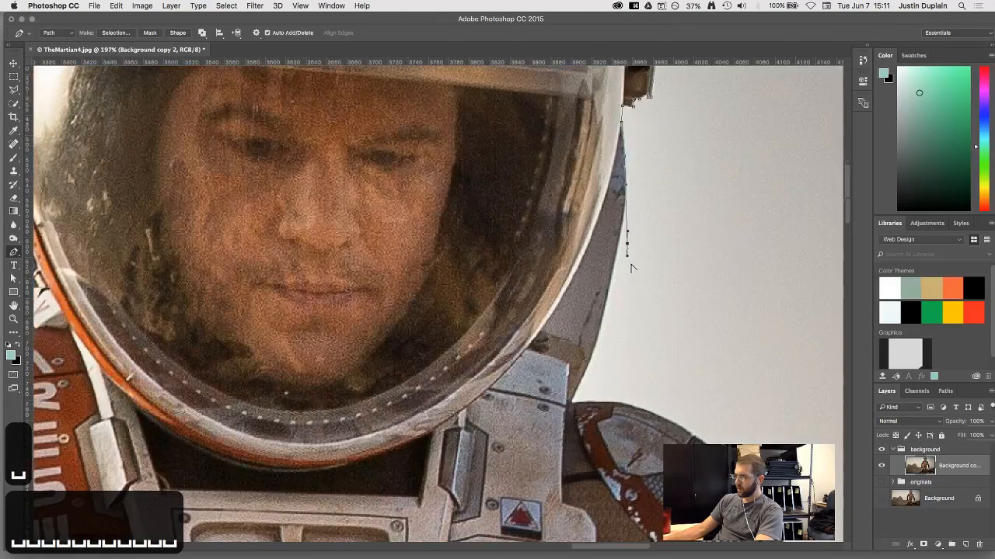
key("super+z")
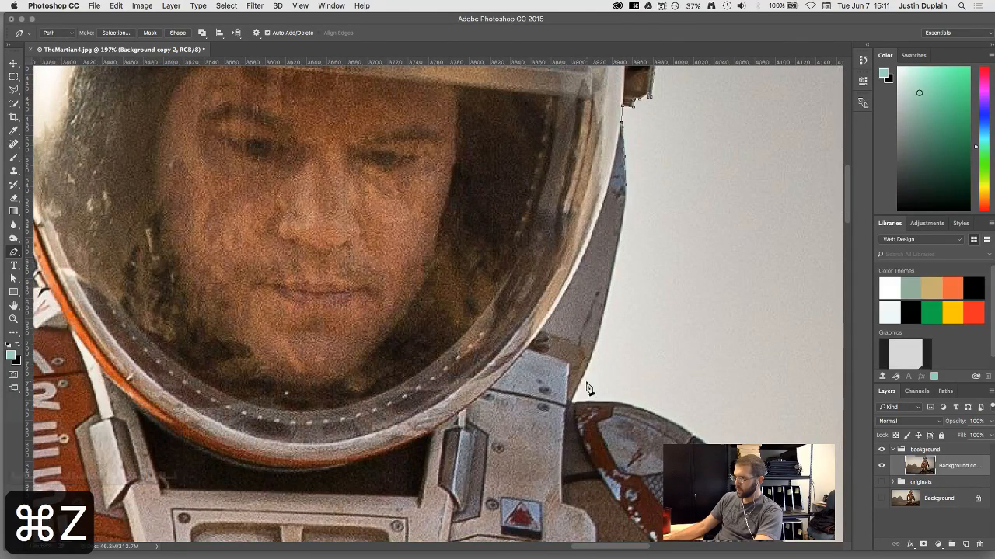
Add a curve anchor where the grey panel meets the shoulder, and lengthen its upper handle to follow the panel's edge
left_click_drag(570, 404, 530, 468)
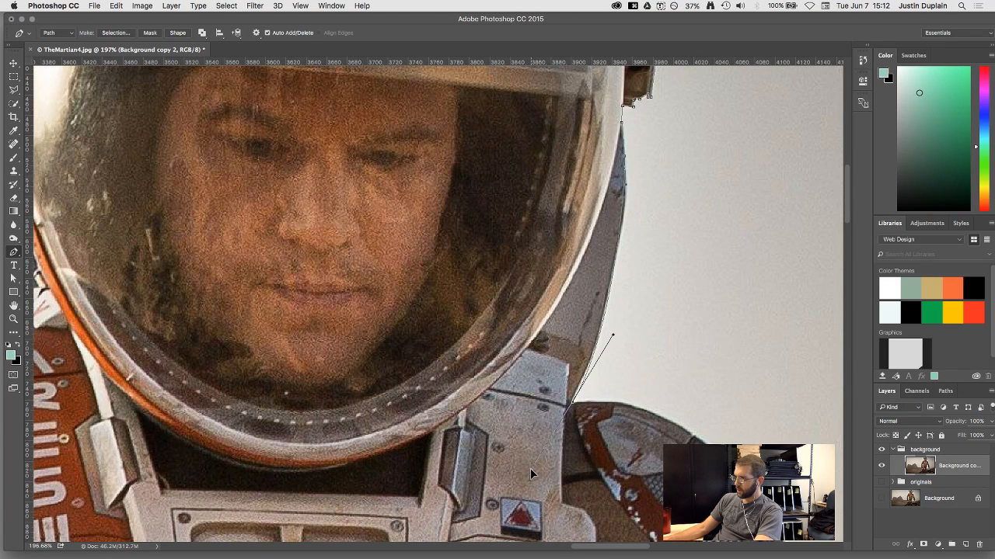
key("a")
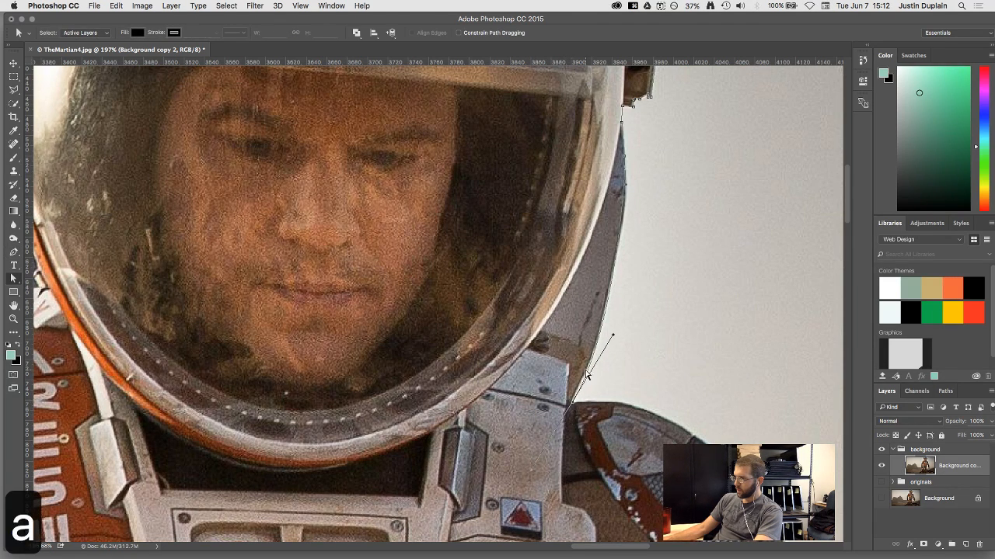
left_click_drag(613, 335, 630, 256)
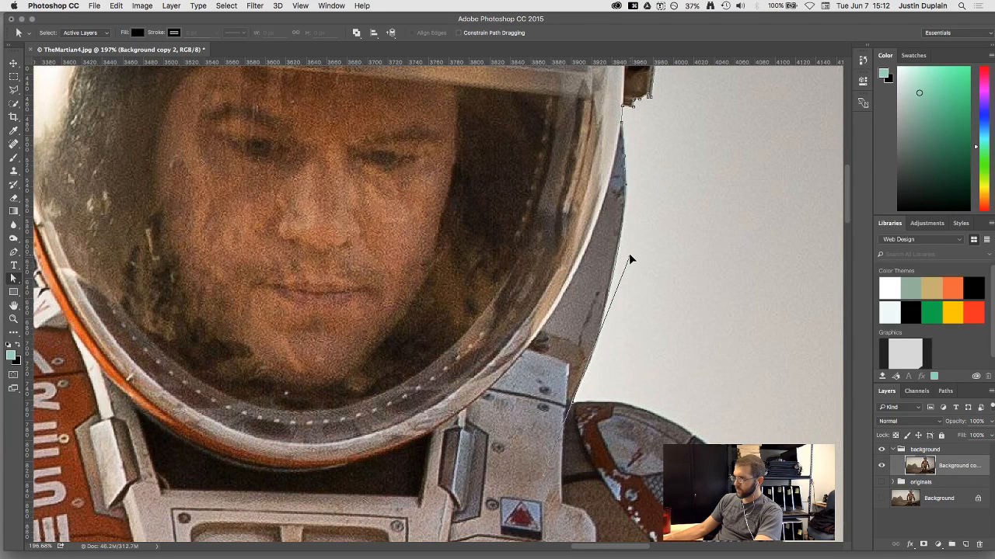
Add a curve anchor on the shoulder pad's outer edge beside the flag patch, with handles running along the edge
key("space")
left_click_drag(629, 375, 635, 228)
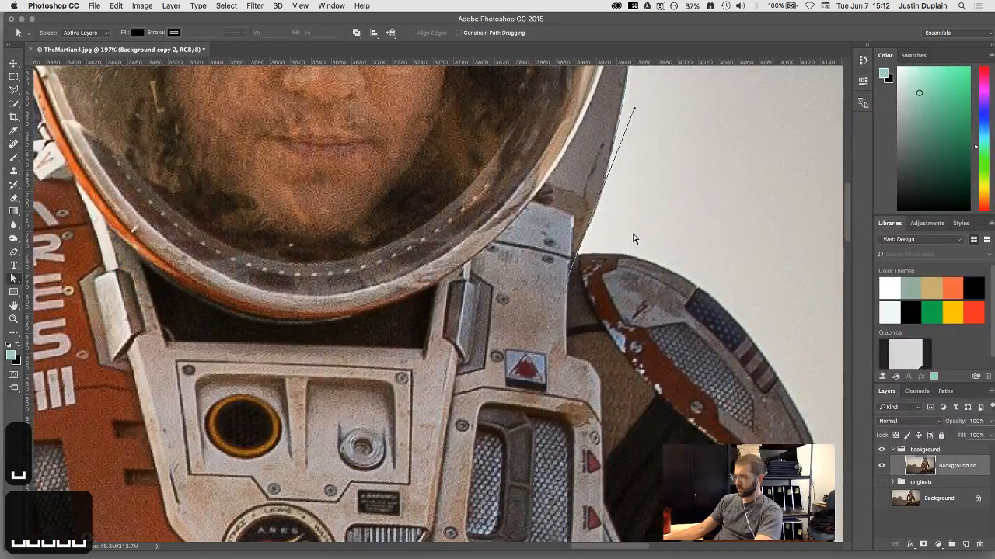
key("p")
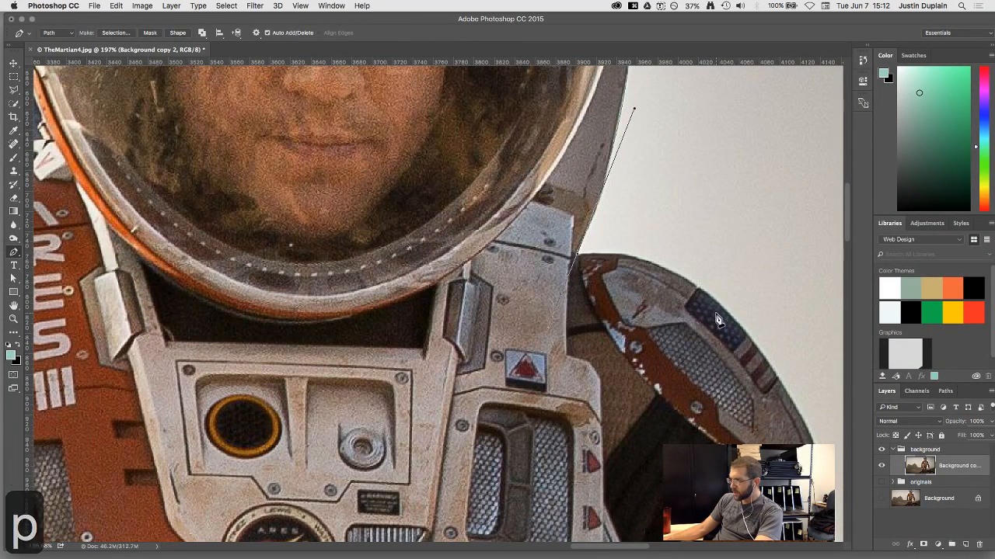
left_click_drag(727, 317, 799, 396)
left_click_drag(650, 280, 646, 339)
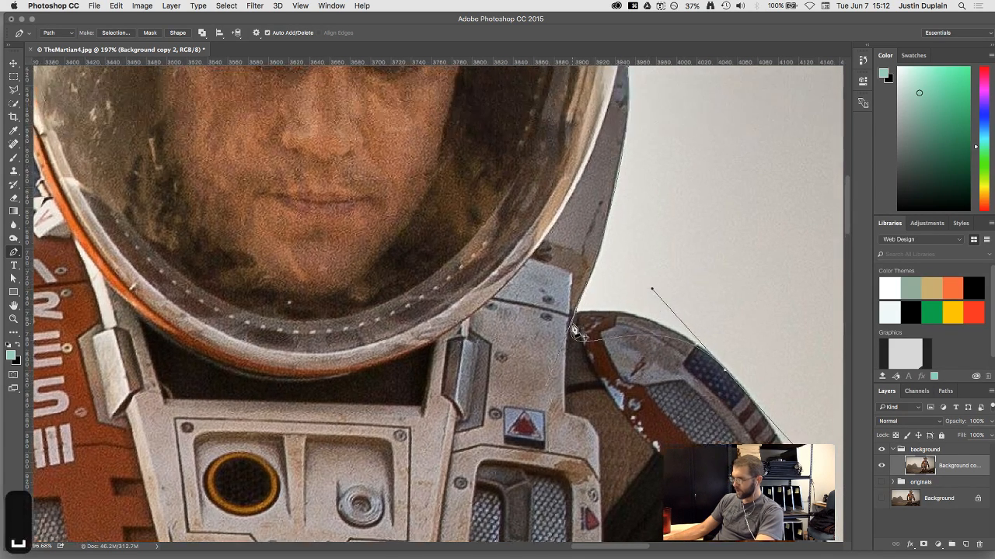
Swing the outgoing handle of the corner anchor between grey panel and shoulder pad round to follow the pad's upper edge
left_click(576, 325, "super")
key("a")
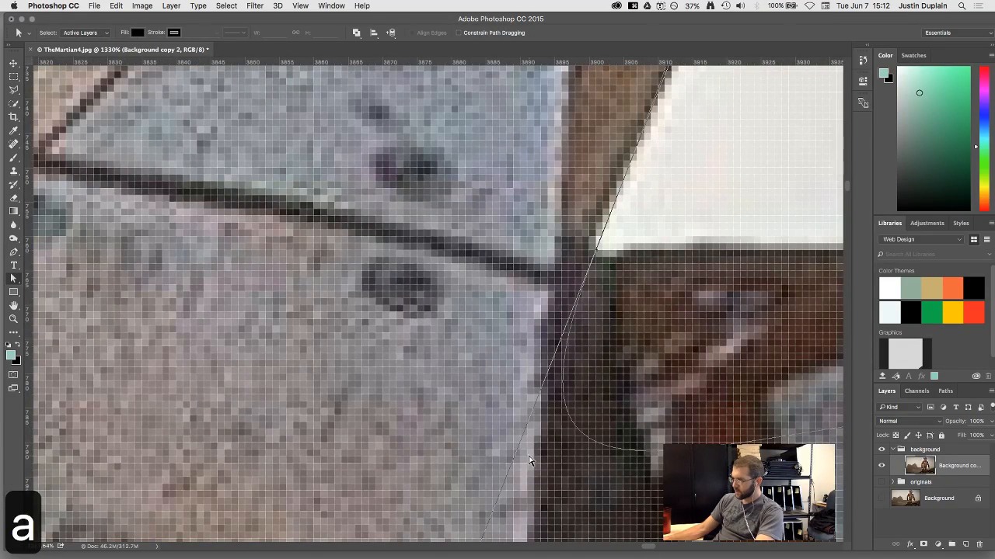
scroll(528, 456, "down", 6)
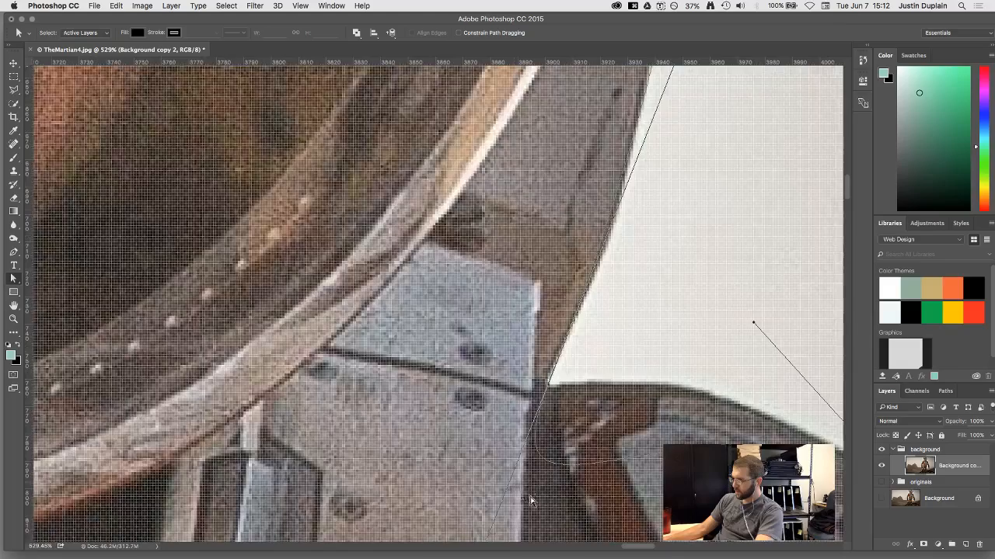
left_click_drag(531, 501, 552, 362)
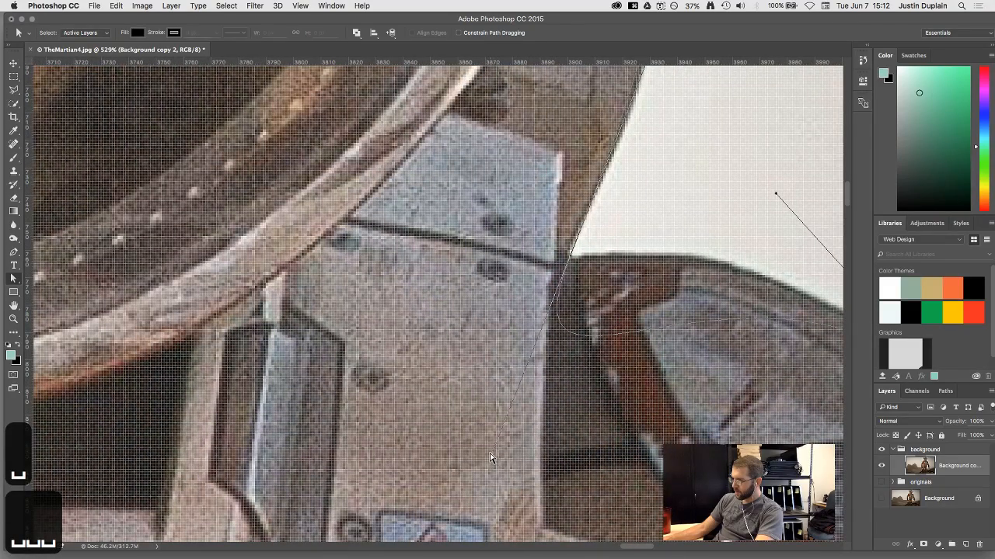
left_click(508, 471)
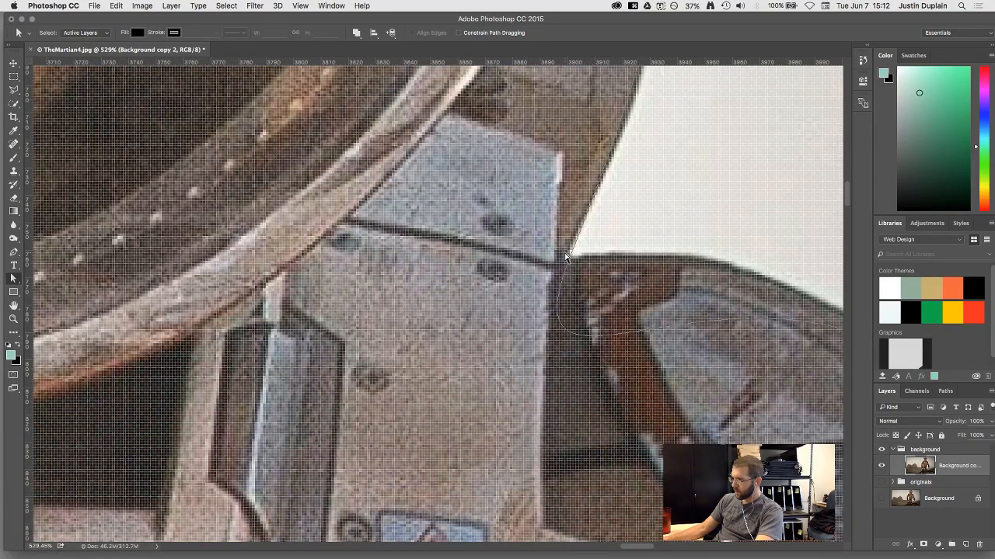
scroll(569, 259, "up", 5)
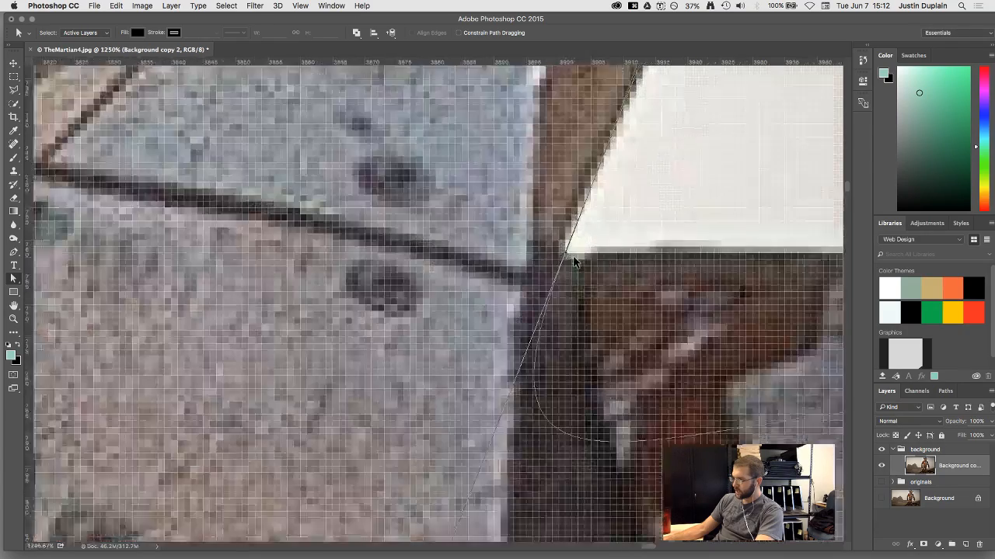
left_click_drag(613, 359, 657, 116)
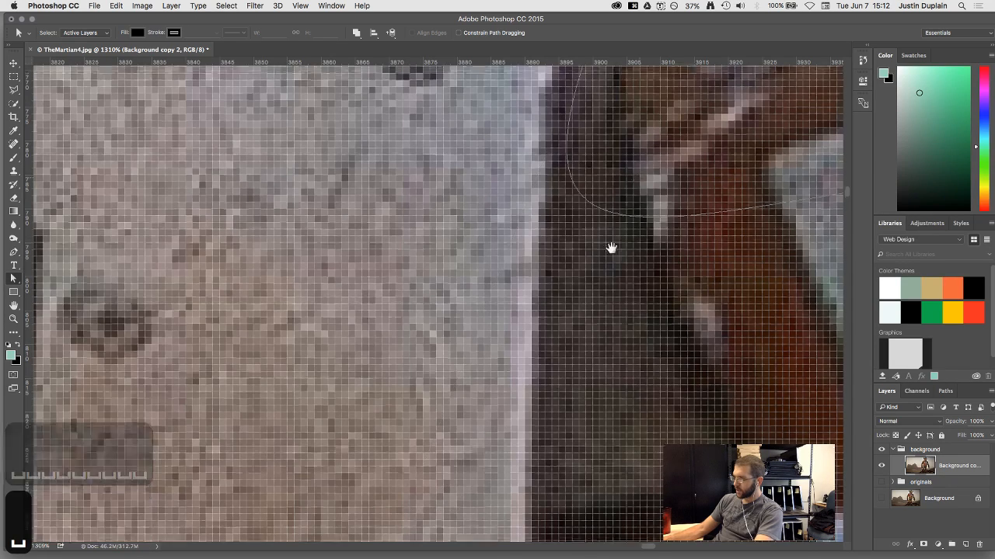
left_click_drag(610, 249, 544, 420)
left_click(507, 269)
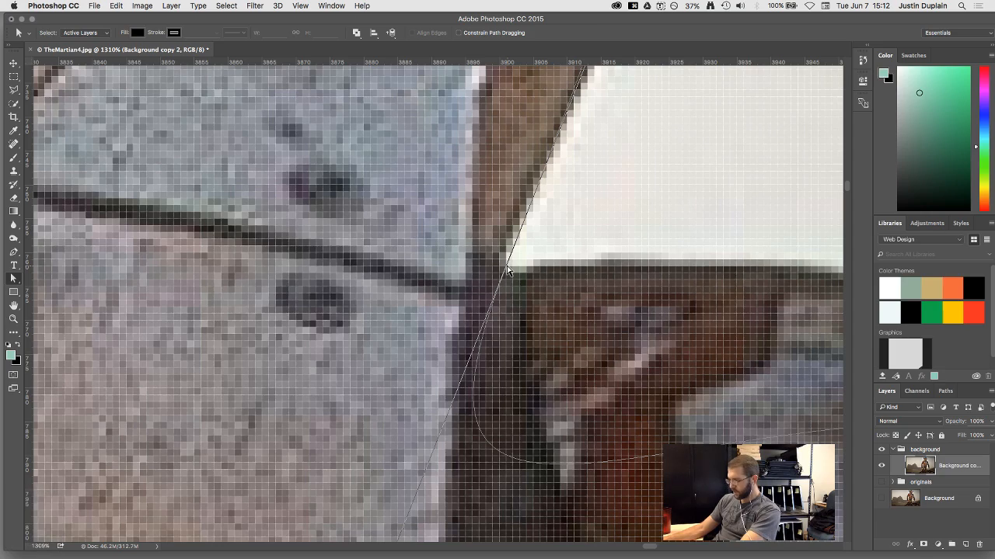
key("p")
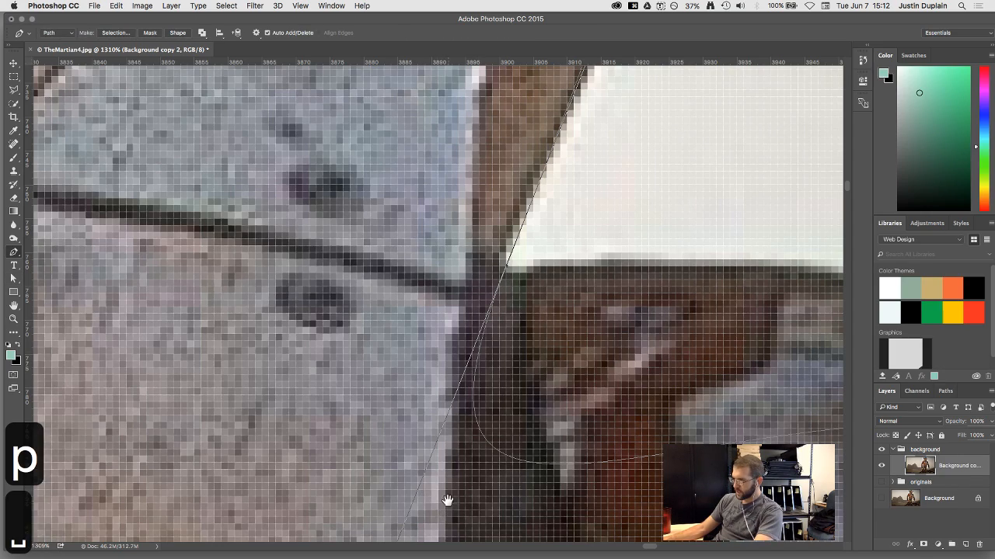
left_click_drag(448, 501, 471, 356)
left_click_drag(416, 508, 455, 363)
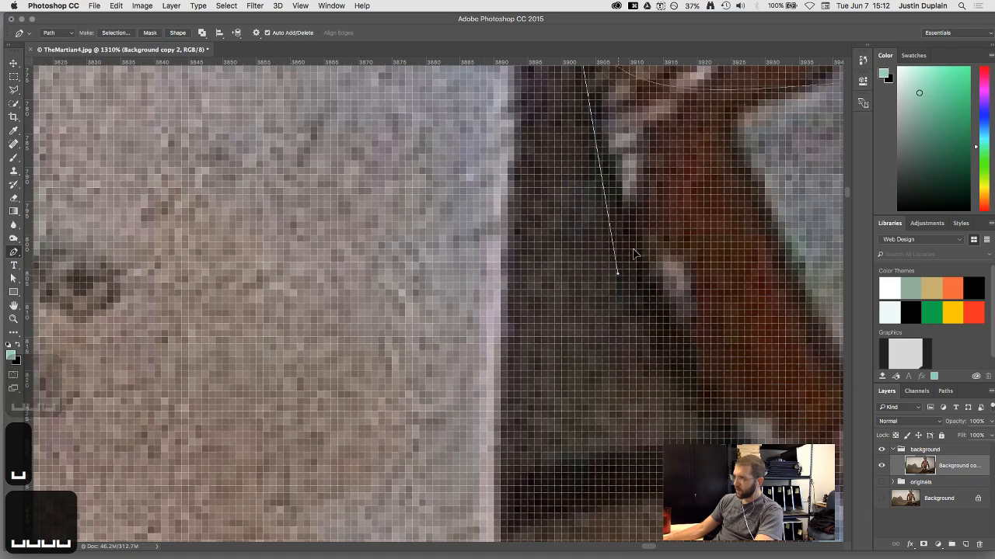
left_click_drag(743, 178, 515, 528)
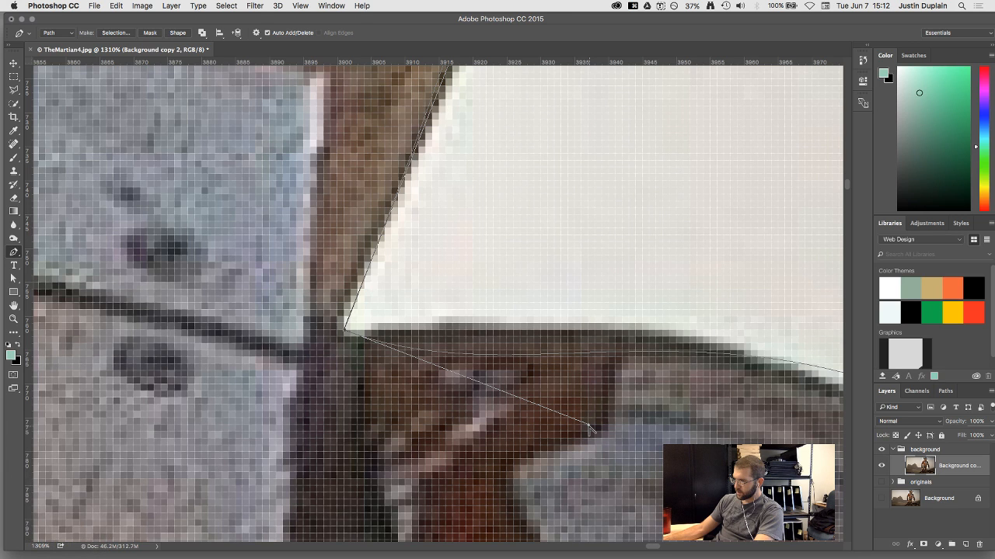
left_click_drag(591, 428, 467, 331)
Shorten the upper handle of the anchor beside the flag patch to bring the curve down onto the shoulder pad's edge
scroll(479, 359, "right", 6)
scroll(479, 359, "down", 2)
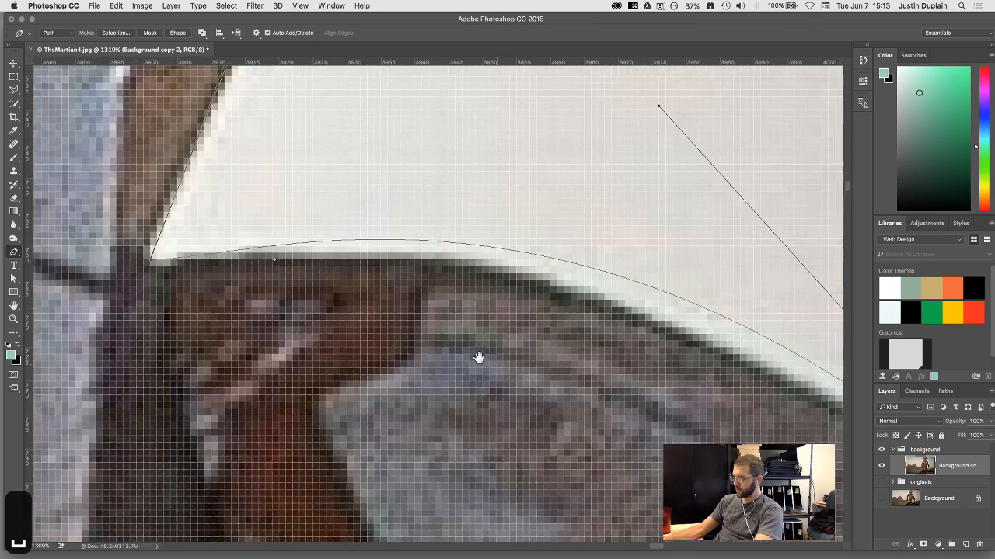
scroll(479, 366, "down", 8)
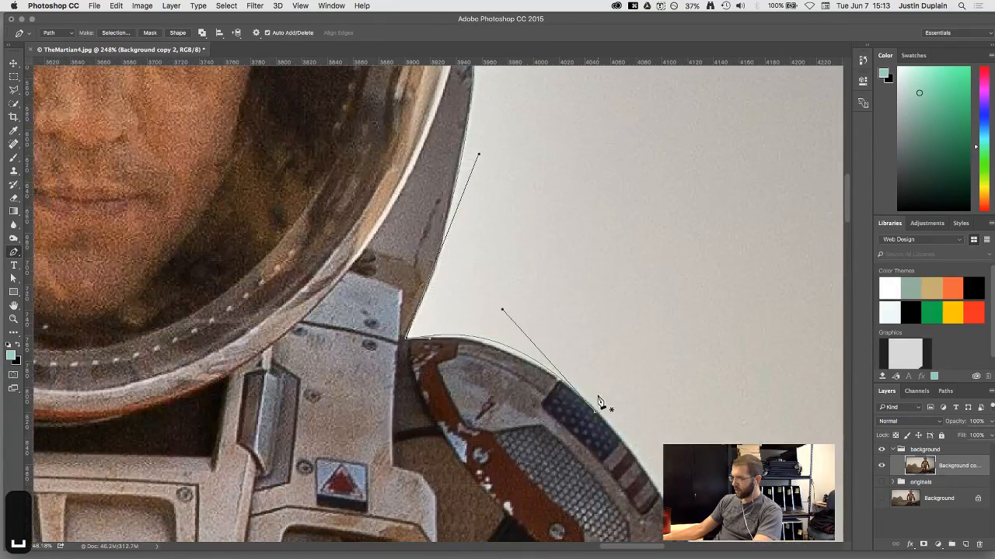
key("a")
scroll(596, 416, "up", 3)
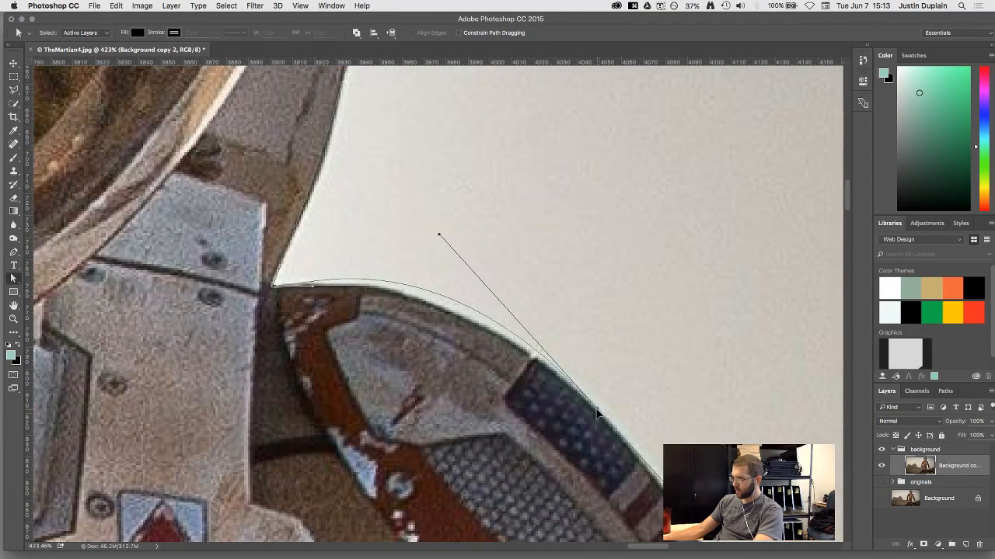
left_click_drag(596, 408, 596, 409)
left_click_drag(439, 237, 479, 280)
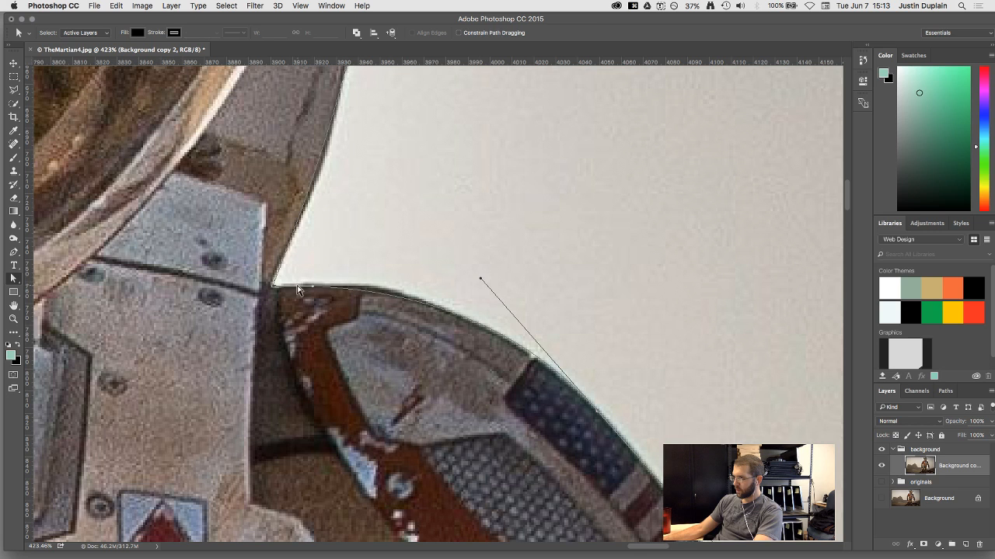
Lengthen and slightly raise the corner anchor's outgoing handle along the shoulder pad, and nudge the anchor into the corner
left_click_drag(312, 292, 345, 289)
key("super+z")
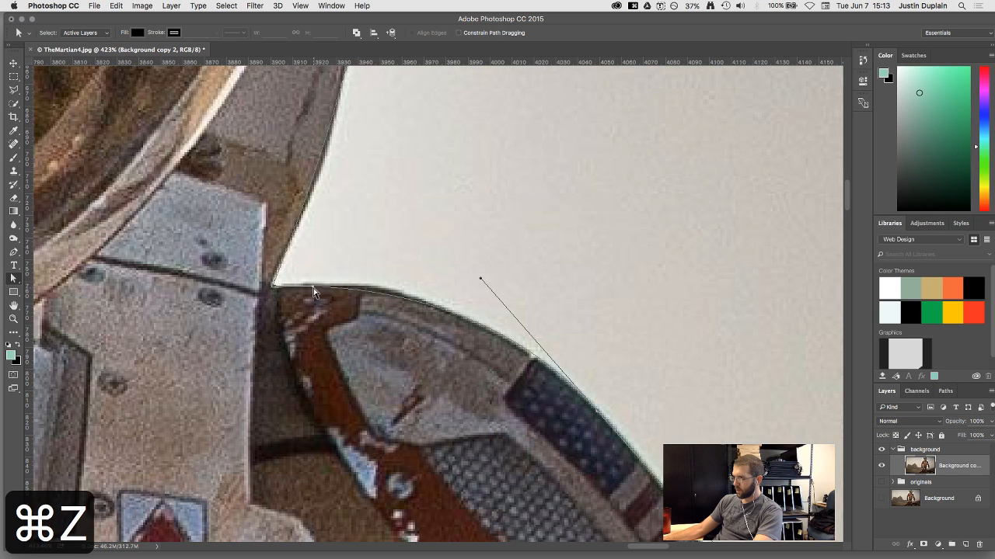
left_click_drag(313, 292, 345, 288)
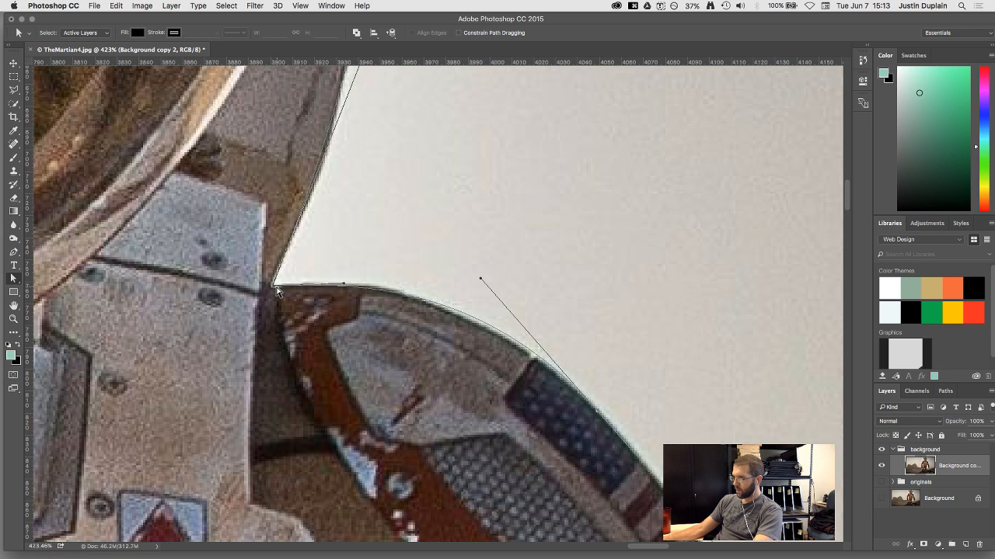
left_click_drag(273, 286, 273, 287)
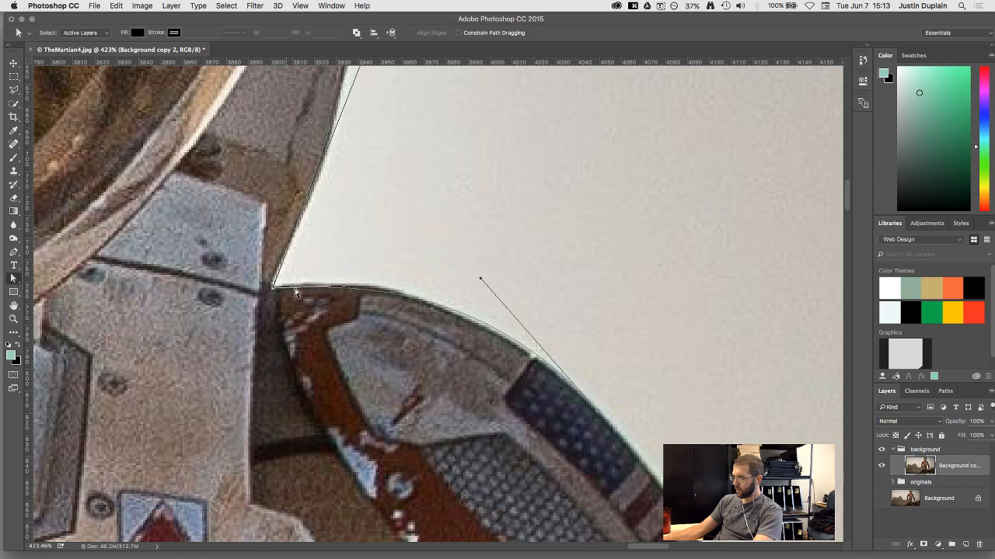
left_click_drag(342, 286, 348, 279)
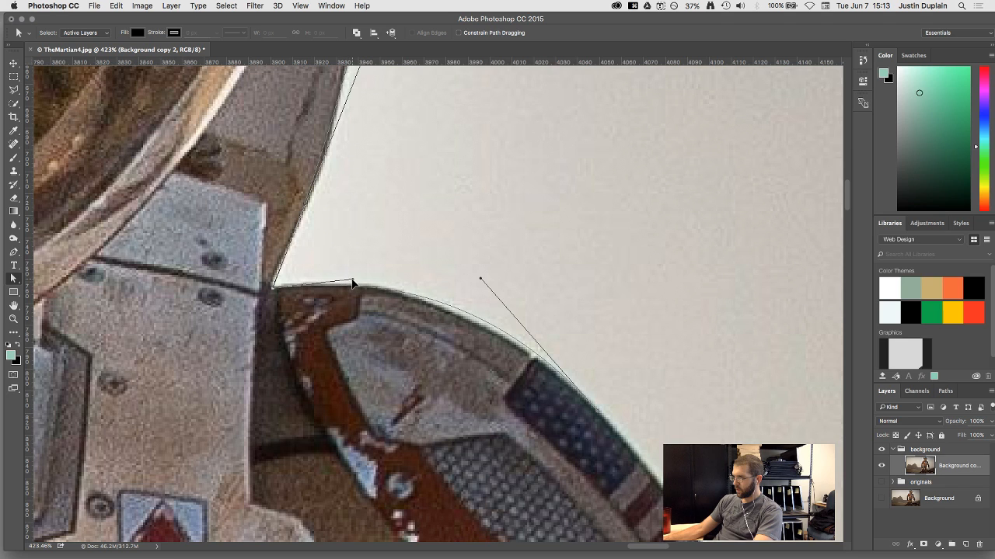
Fine-tune the curve over the shoulder pad by lengthening the corner anchor's handle and shortening the flag anchor's upper handle
left_click_drag(479, 283, 487, 296)
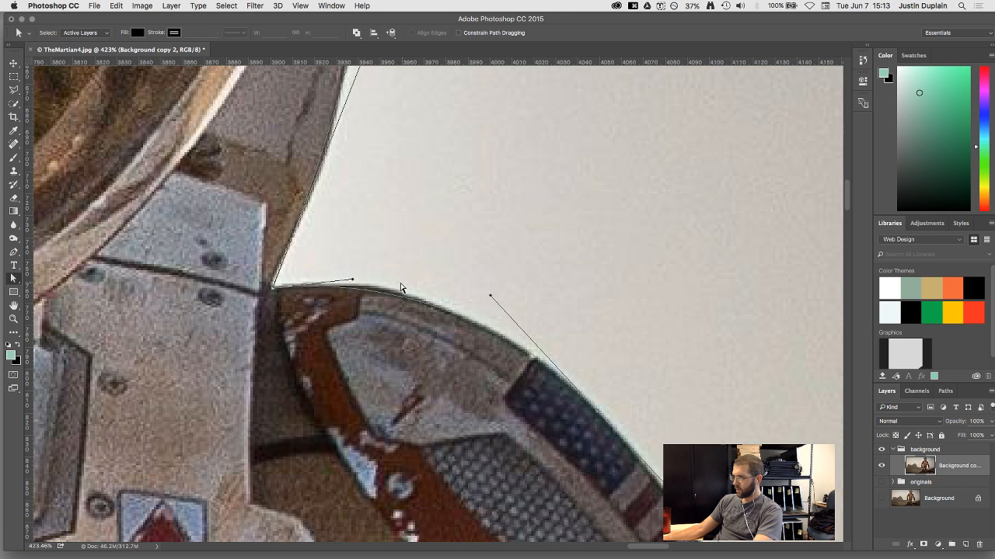
left_click_drag(352, 279, 382, 273)
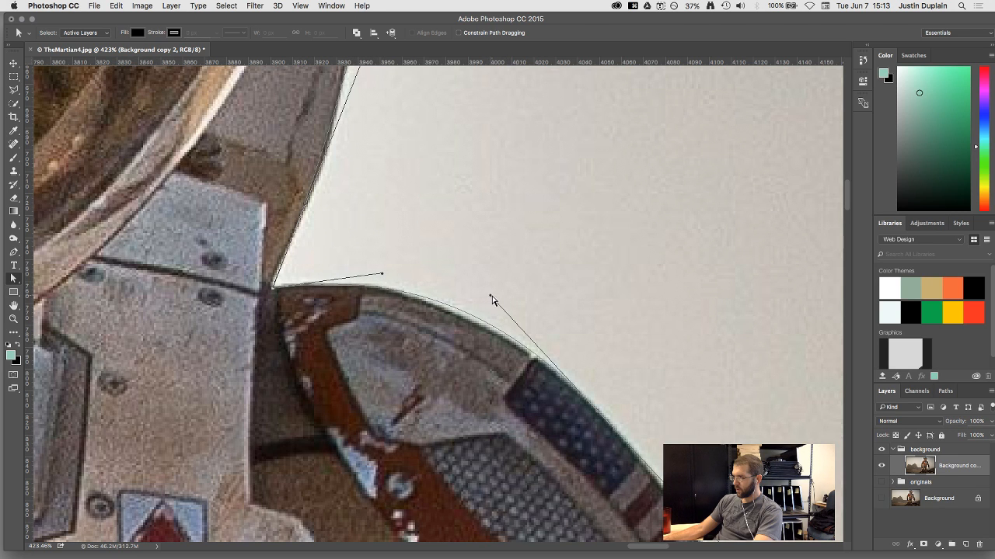
left_click_drag(490, 296, 504, 316)
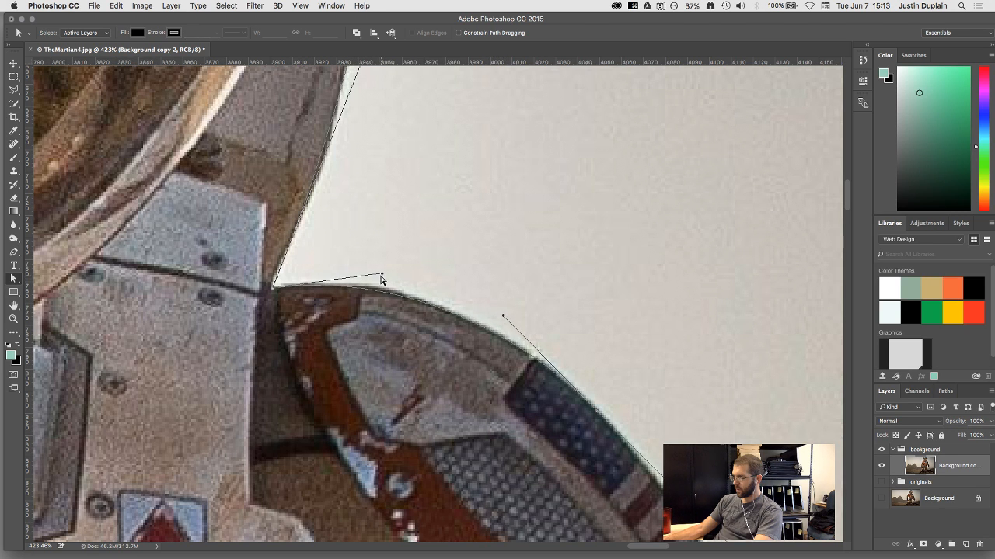
left_click_drag(382, 274, 415, 274)
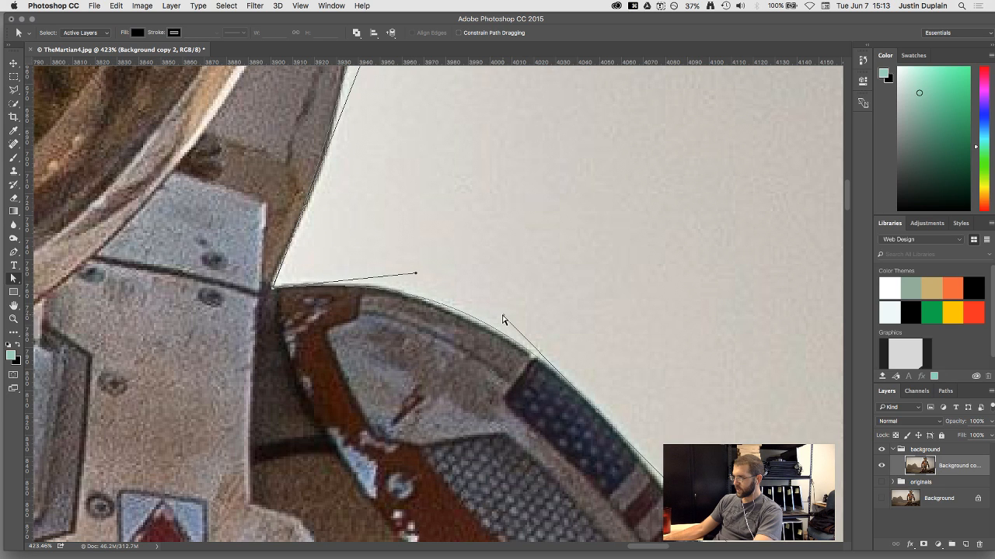
left_click_drag(503, 319, 511, 331)
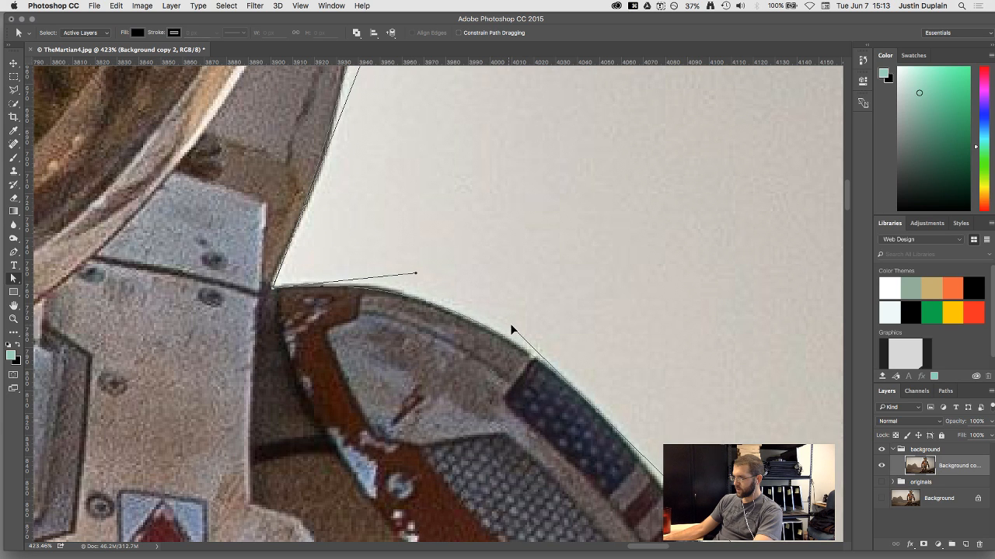
Shorten the flag anchor's lower handle and add a curve anchor on the outer edge near the shoulder pad's lower tip
left_click_drag(567, 364, 569, 191)
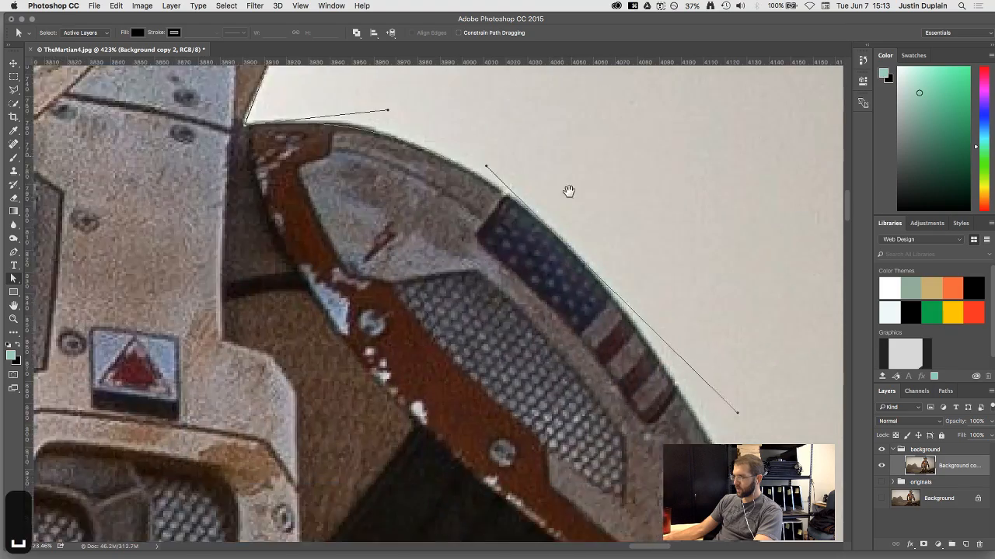
scroll(569, 330, "down", 6)
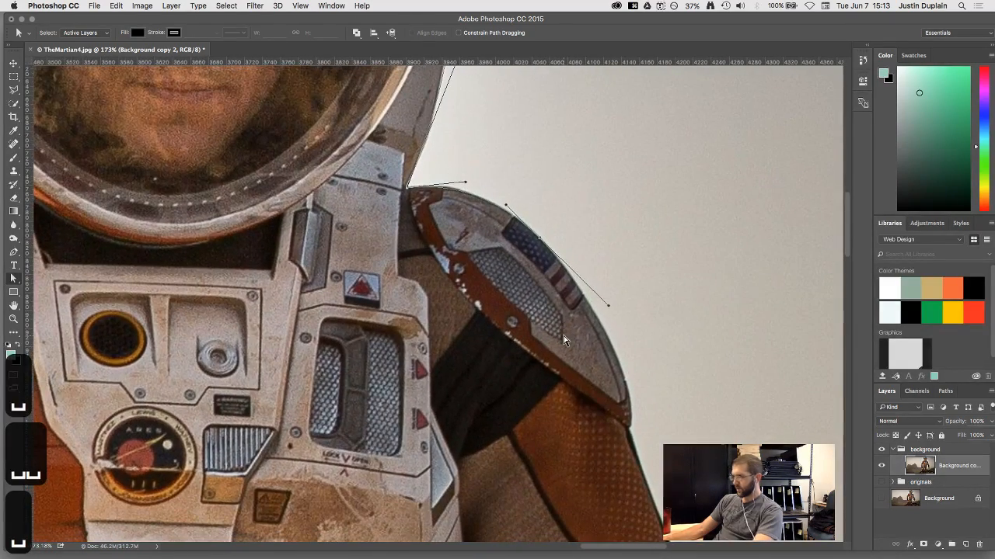
key("p")
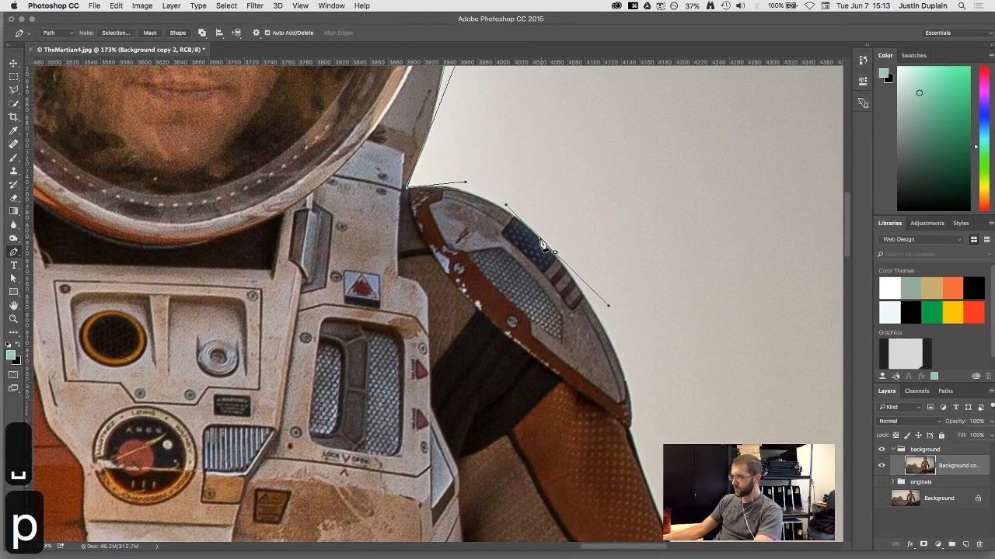
left_click(554, 252)
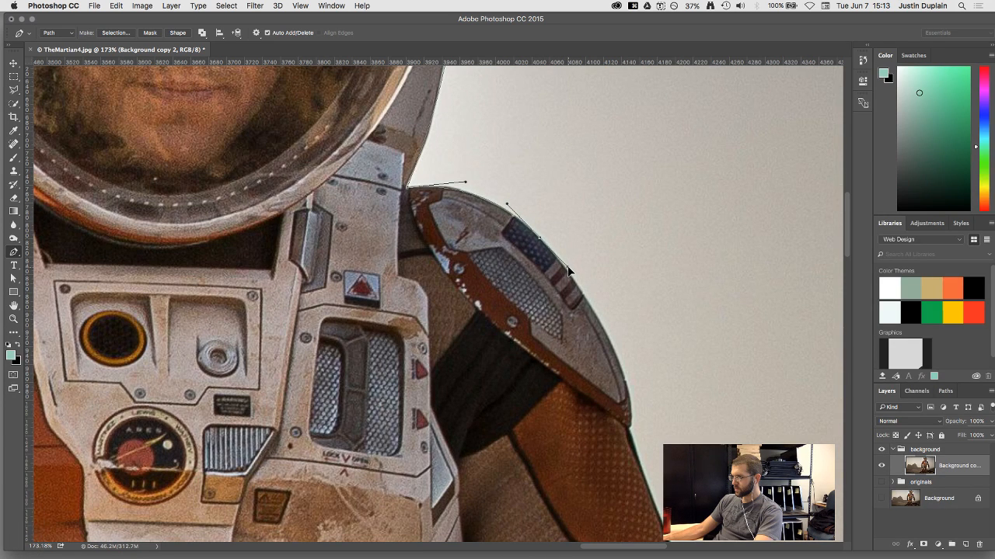
left_click(567, 268)
left_click_drag(628, 400, 634, 447)
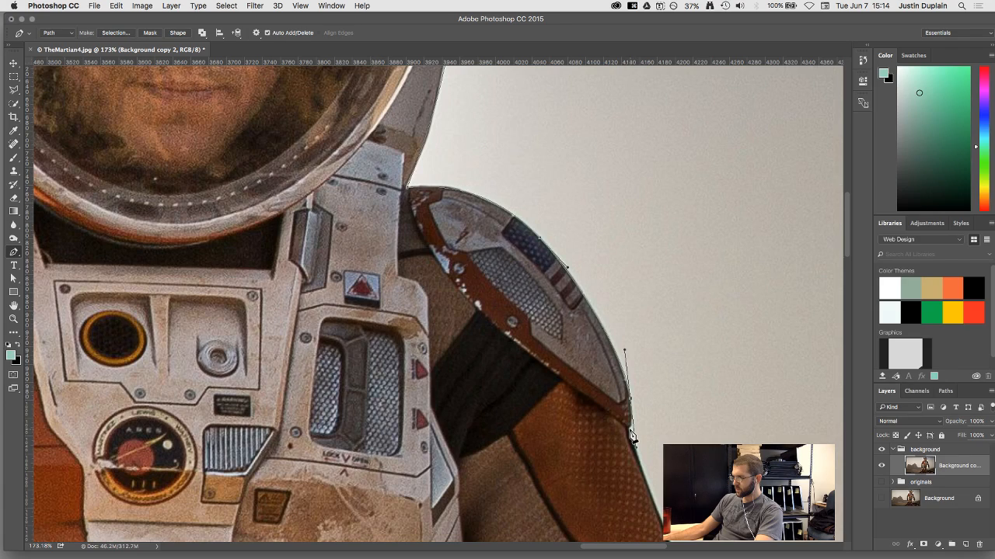
Add an anchor in the notch where shoulder pad meets sleeve, and shorten the lower handle of the anchor just above it
left_click(630, 432, "alt")
scroll(631, 435, "up", 10)
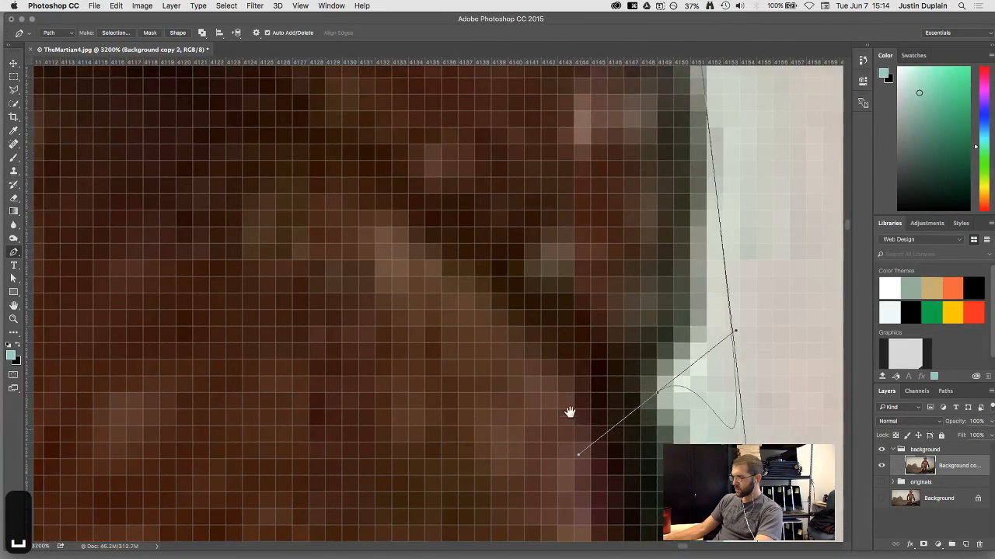
left_click_drag(568, 411, 430, 333)
scroll(431, 332, "down", 8)
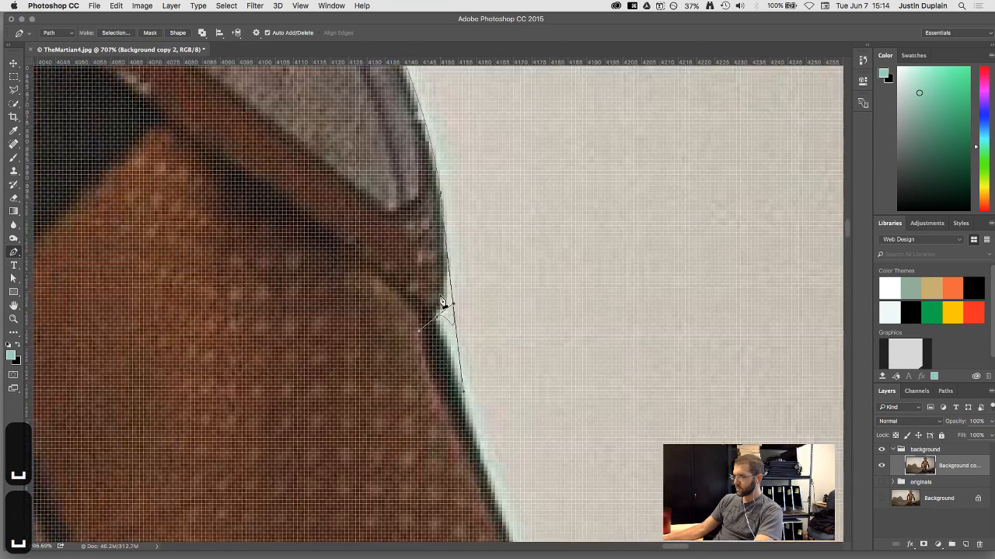
key("a")
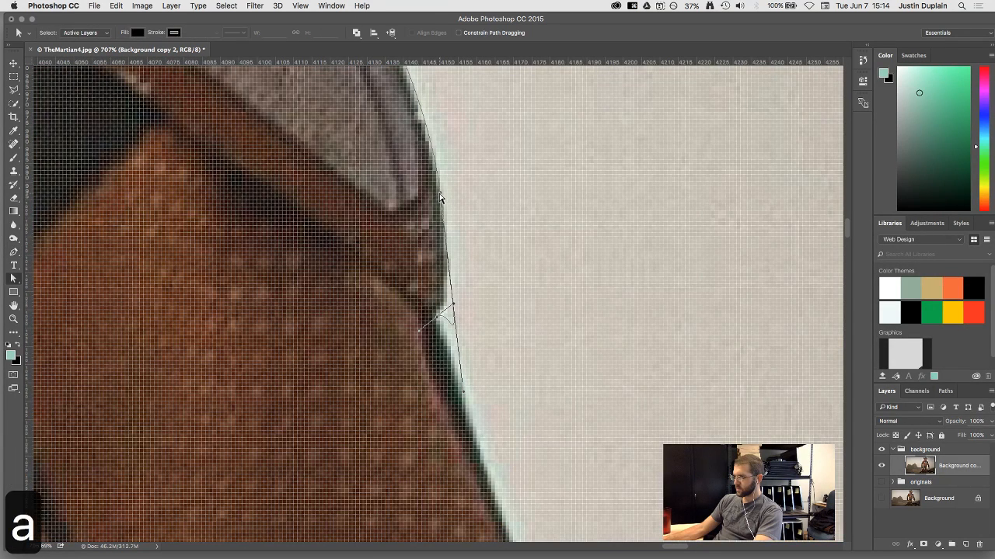
left_click(441, 198)
left_click_drag(464, 394, 454, 305)
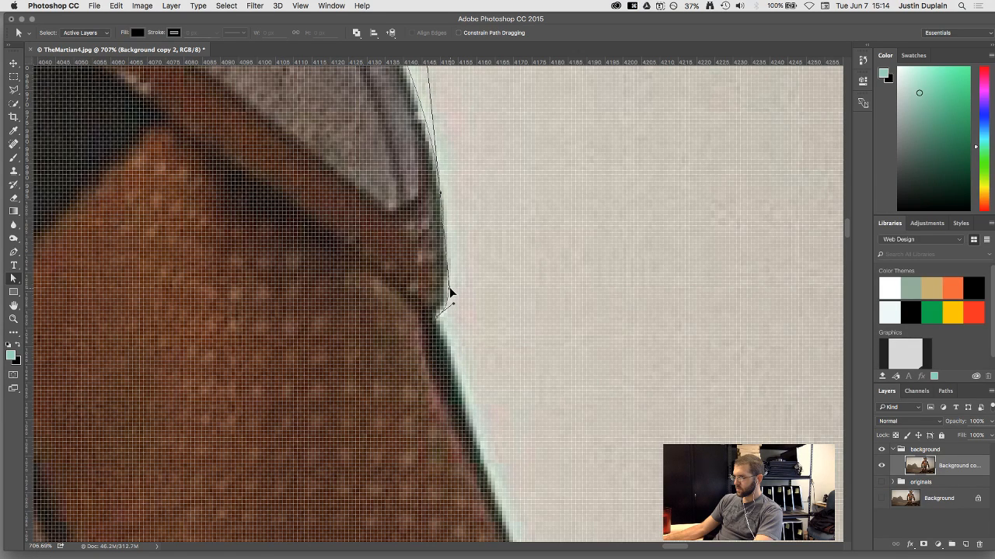
Shorten the handles on both sides of the shoulder pad's lower tip and turn the notch anchor's outgoing handle down along the sleeve
scroll(449, 289, "down", 6)
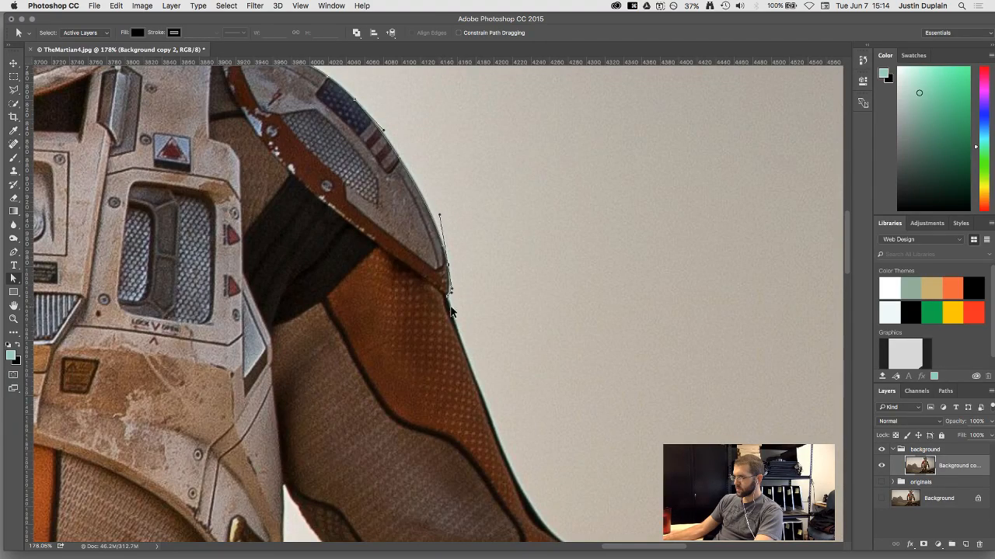
scroll(443, 290, "up", 2)
scroll(441, 289, "up", 8)
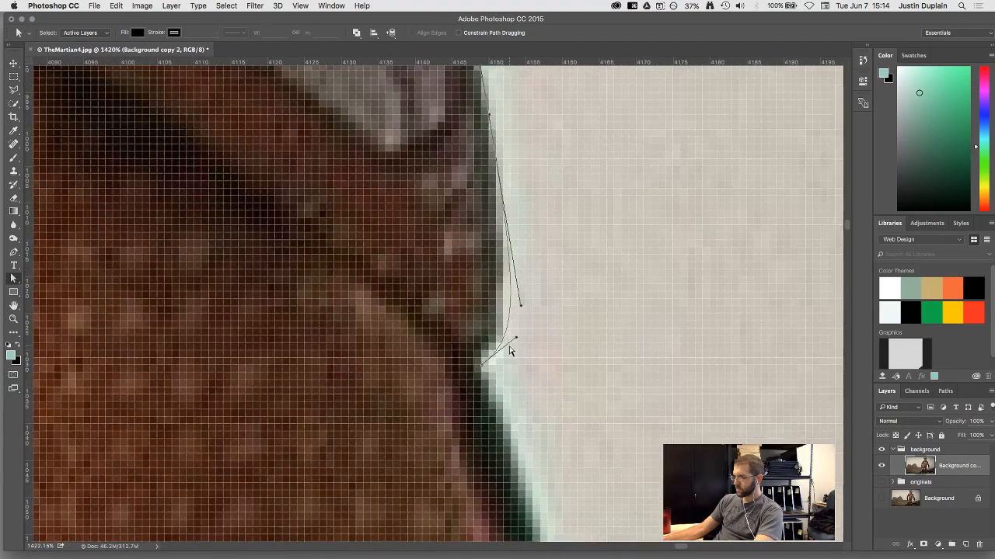
left_click_drag(514, 339, 492, 357)
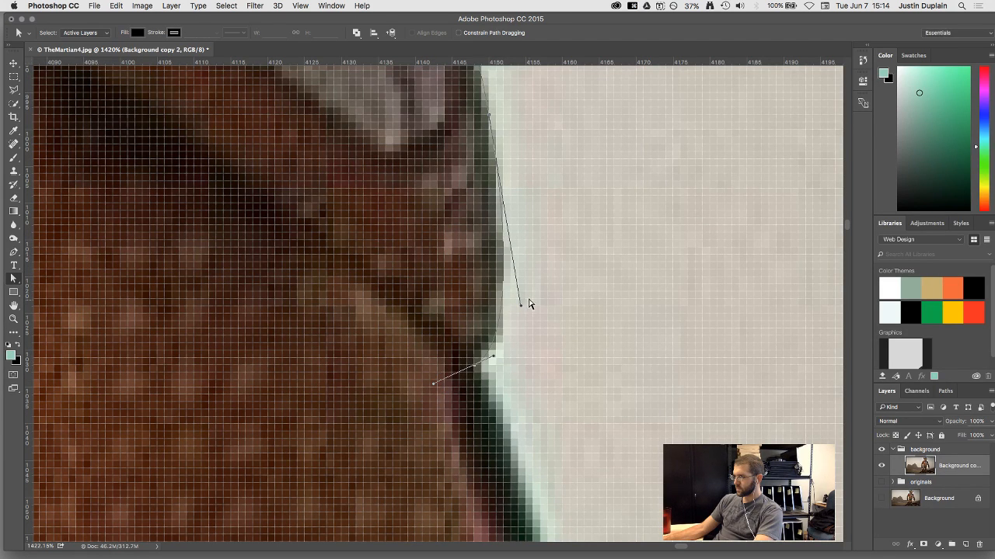
left_click_drag(514, 274, 509, 256)
key("p")
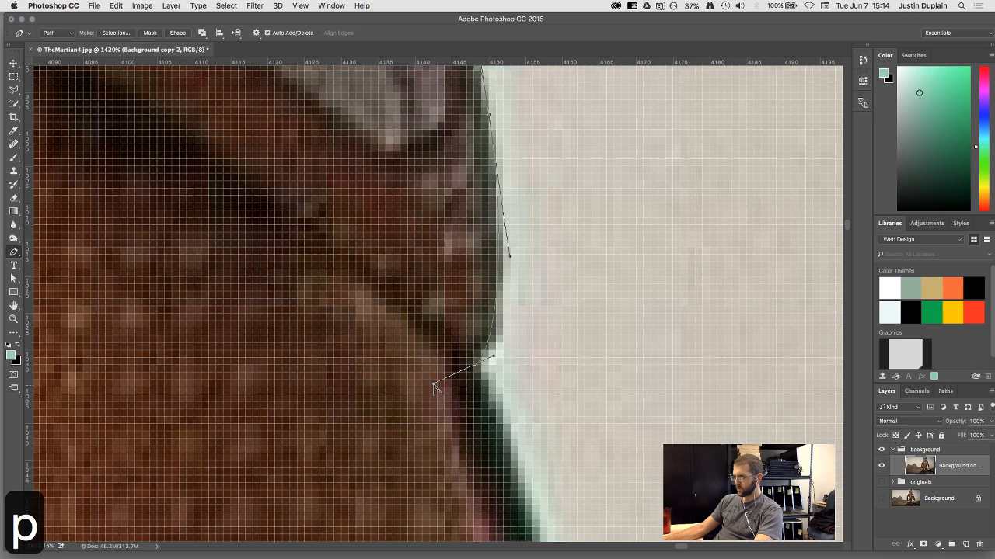
left_click_drag(433, 385, 502, 435)
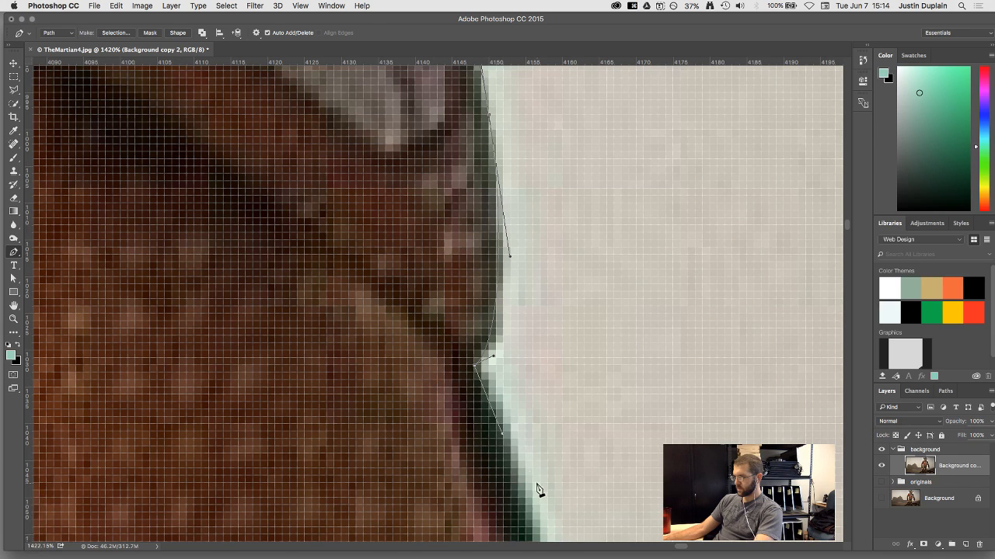
Add an anchor partway down the sleeve's straight outer edge, between the shoulder pad notch and the elbow
key("space")
left_click_drag(536, 474, 517, 215)
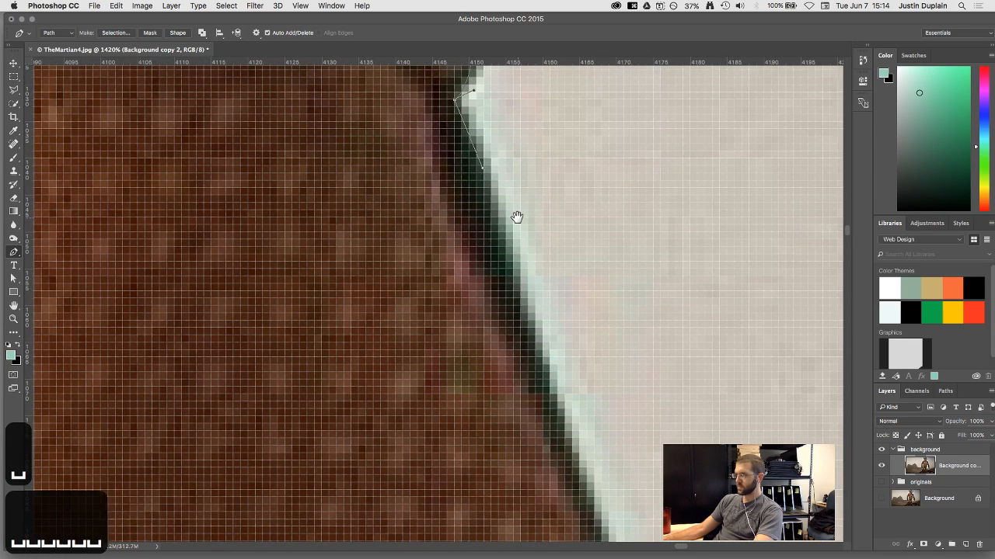
left_click(455, 101)
key("space")
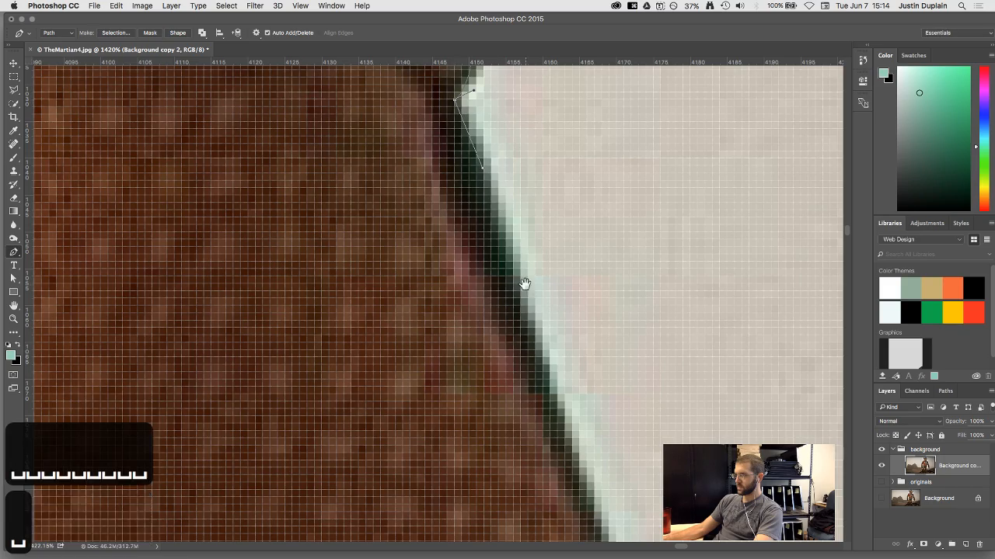
left_click_drag(524, 284, 488, 141)
scroll(494, 305, "down", 1)
scroll(498, 311, "down", 10)
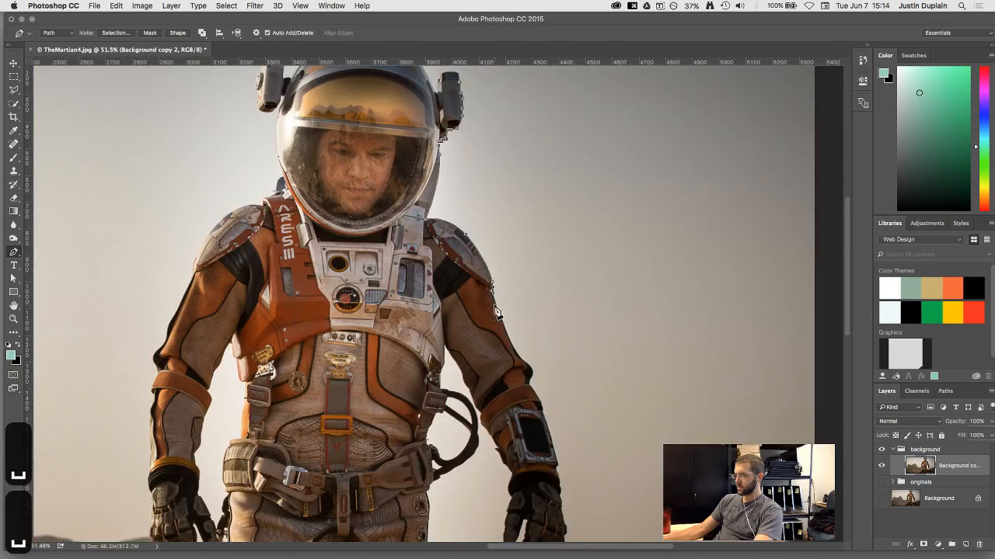
scroll(516, 355, "up", 6)
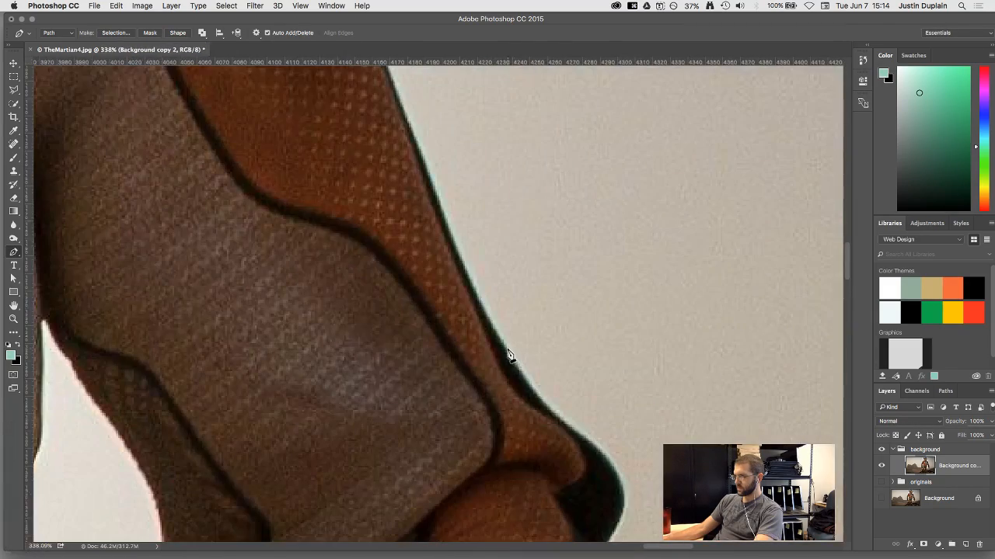
left_click(447, 226)
Add a curve anchor where the sleeve edge bends outward above the elbow, with handles running along the sleeve's slope
key("space")
left_click_drag(497, 333, 465, 293)
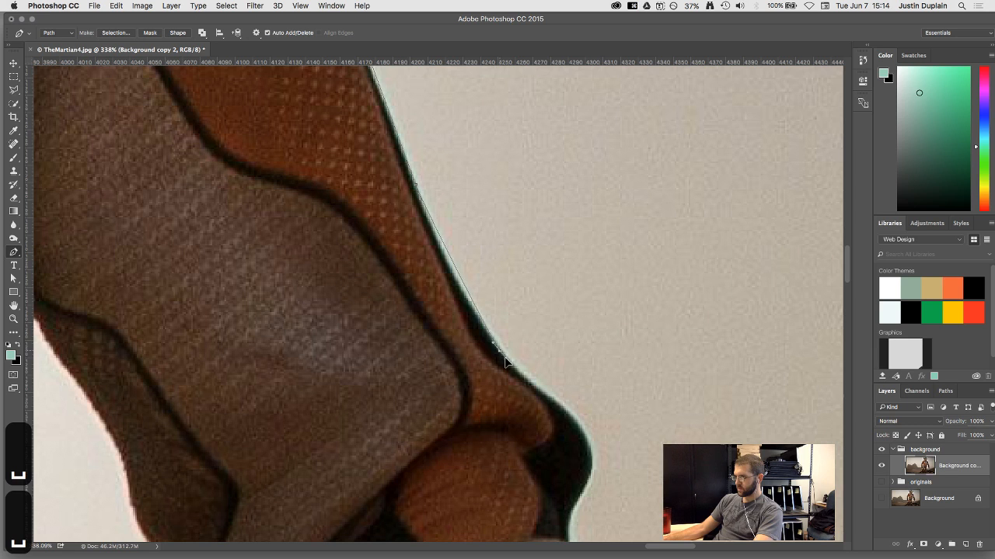
left_click(452, 284)
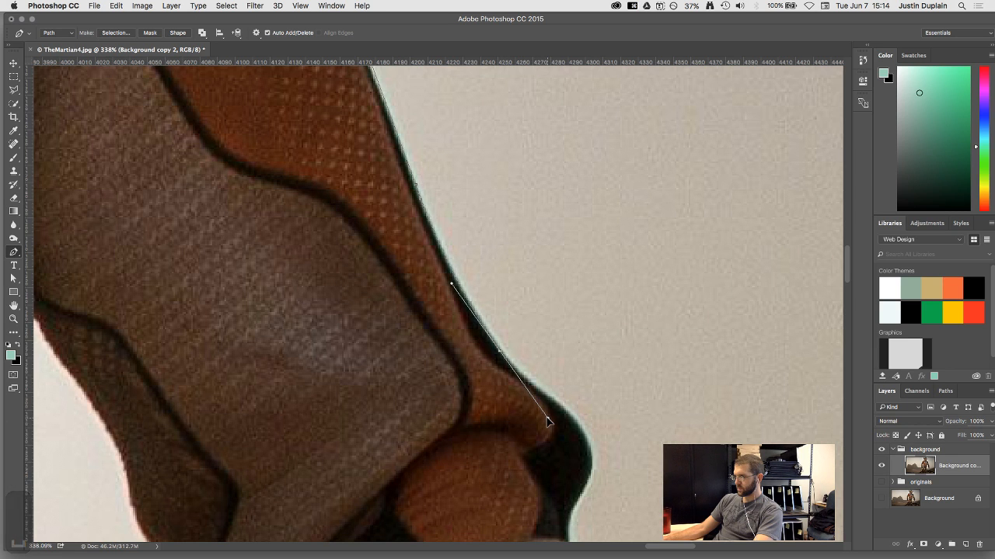
Add a curve anchor on the outer side of the dark elbow bulge and nudge it slightly inward onto the edge
key("space")
left_click_drag(549, 427, 520, 362)
scroll(530, 362, "up", 6)
scroll(562, 378, "down", 6)
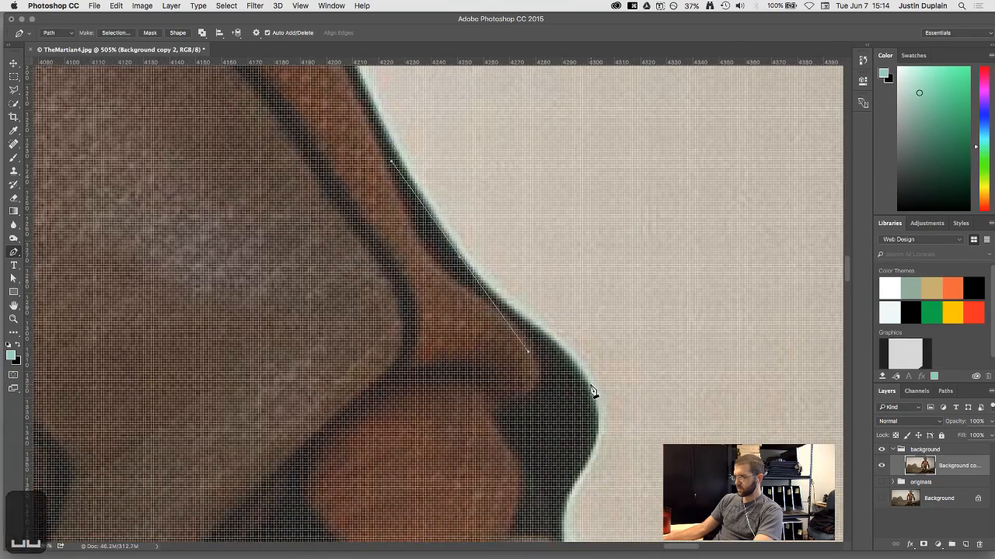
left_click_drag(591, 383, 621, 452)
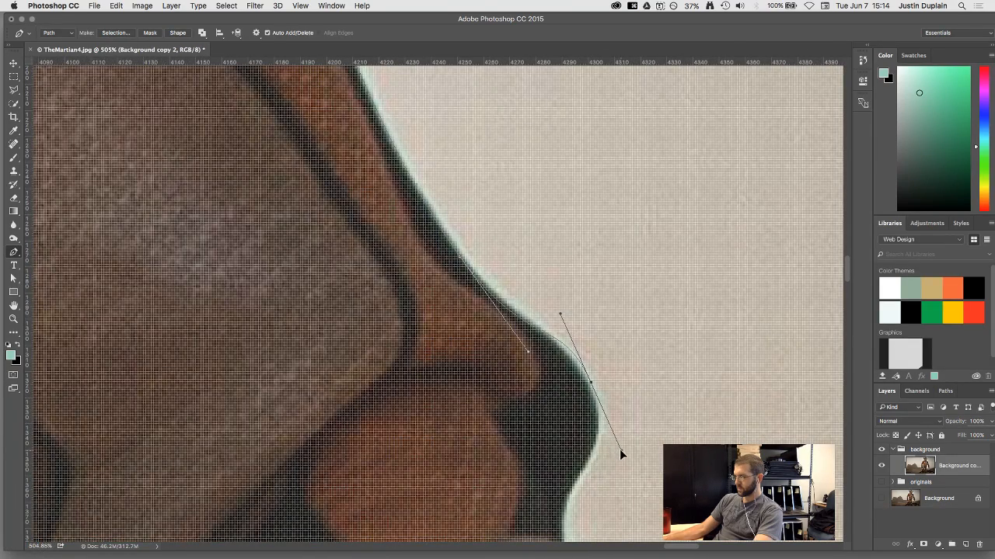
key("a")
left_click_drag(591, 385, 588, 389)
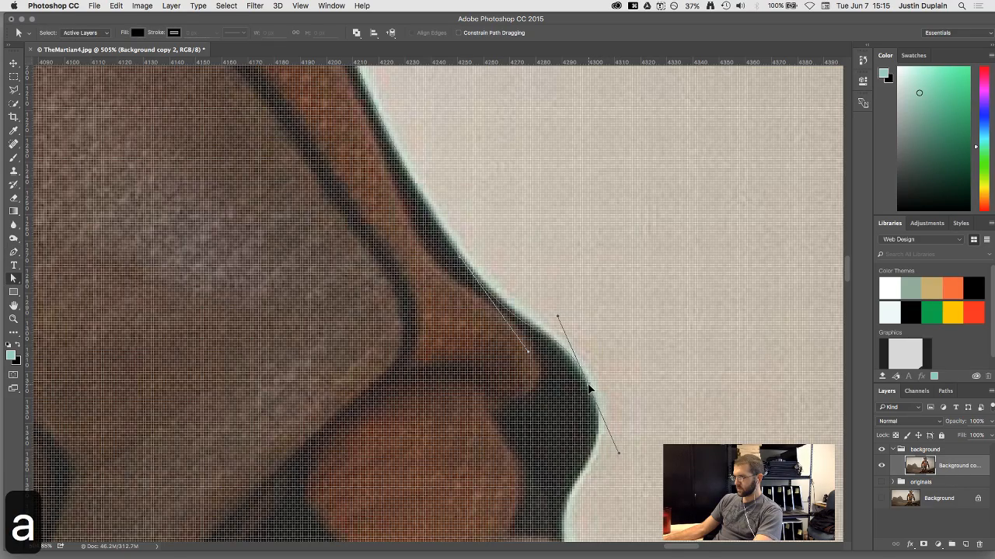
Add a curve anchor where the elbow bulge meets the brown arm strap and break its outgoing handle toward the strap's edge
left_click_drag(625, 427, 644, 259)
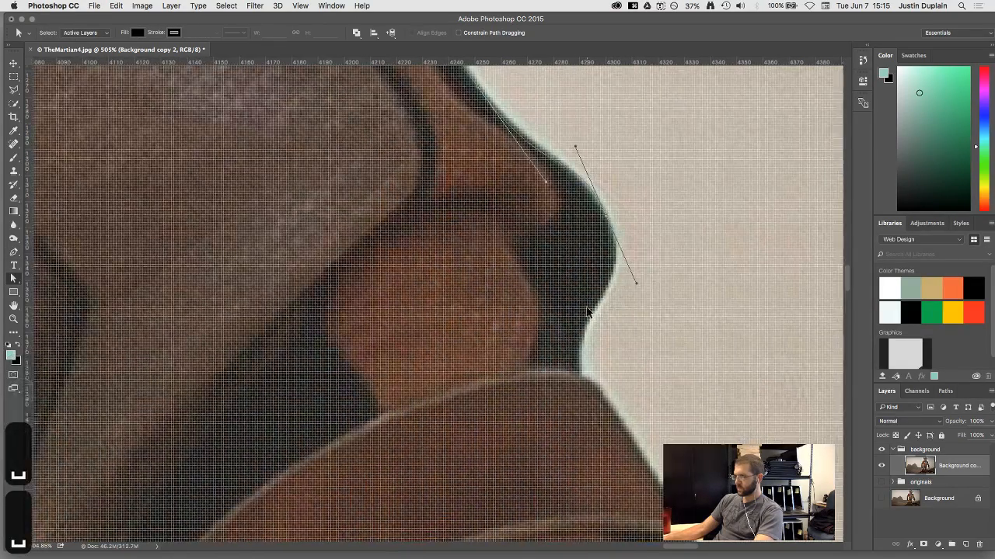
left_click(587, 309, "alt")
key("p")
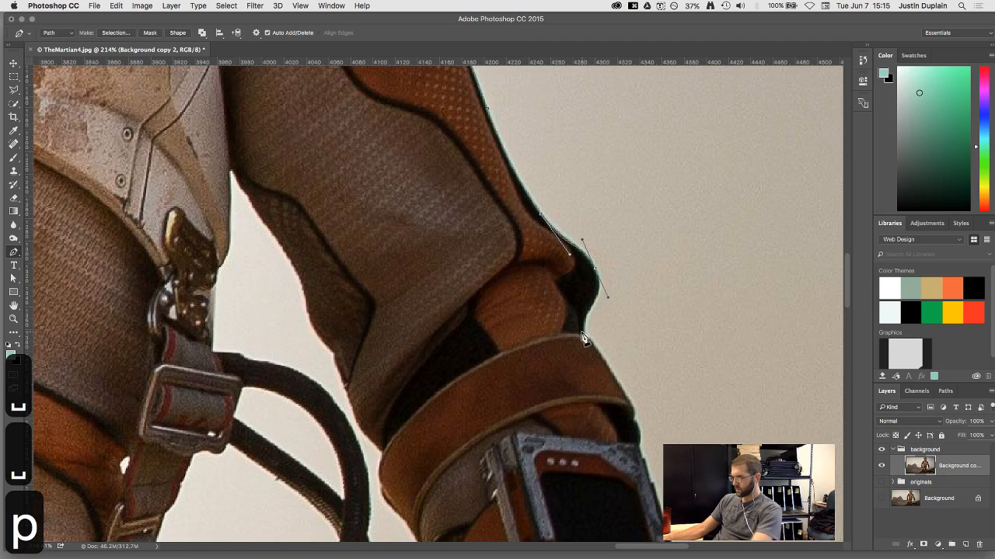
scroll(586, 335, "up", 2)
scroll(586, 340, "up", 2)
left_click_drag(578, 317, 593, 365)
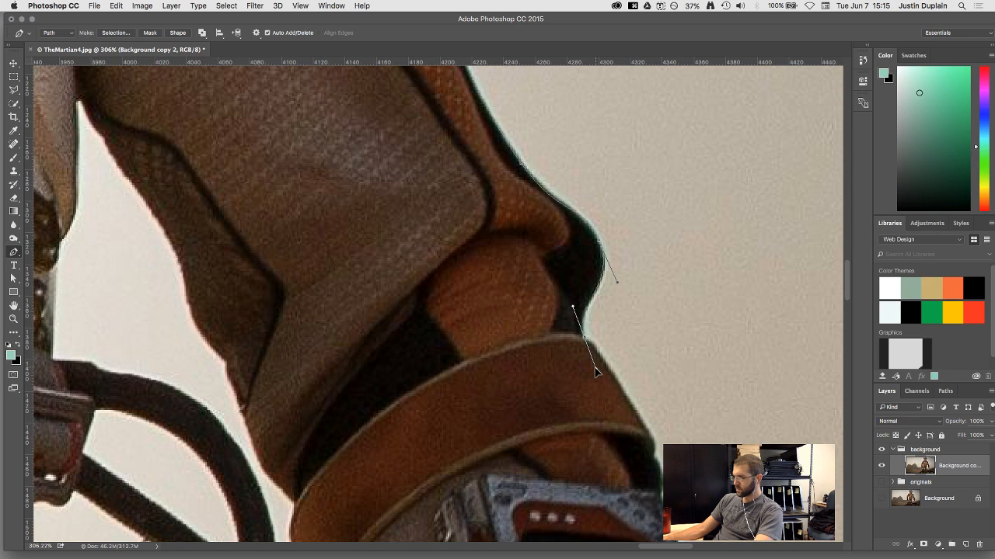
left_click_drag(595, 374, 595, 357)
Nudge the strap corner anchor inward by about a pixel and adjust the elbow bulge anchor's lower handle
scroll(588, 344, "up", 5)
key("a")
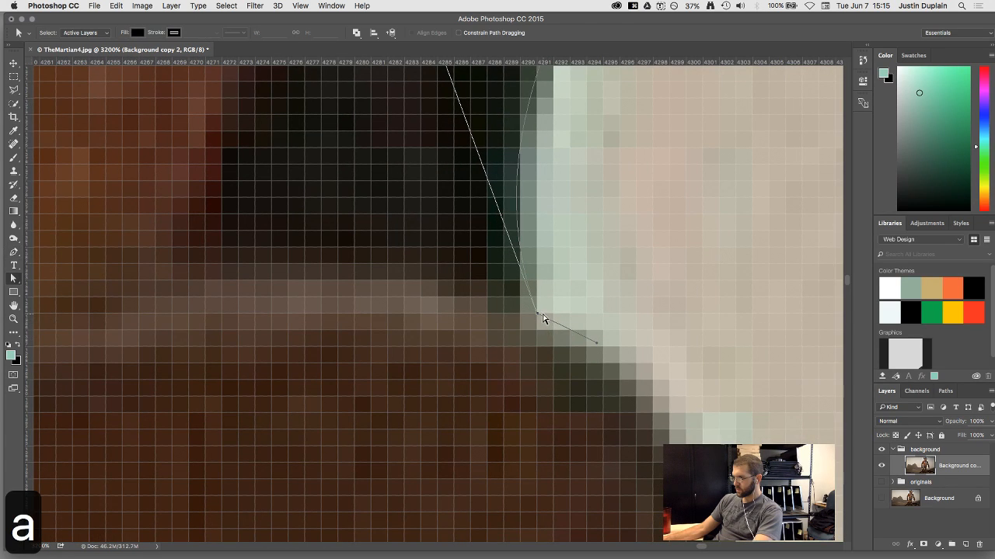
left_click_drag(536, 315, 525, 314)
scroll(542, 312, "down", 5)
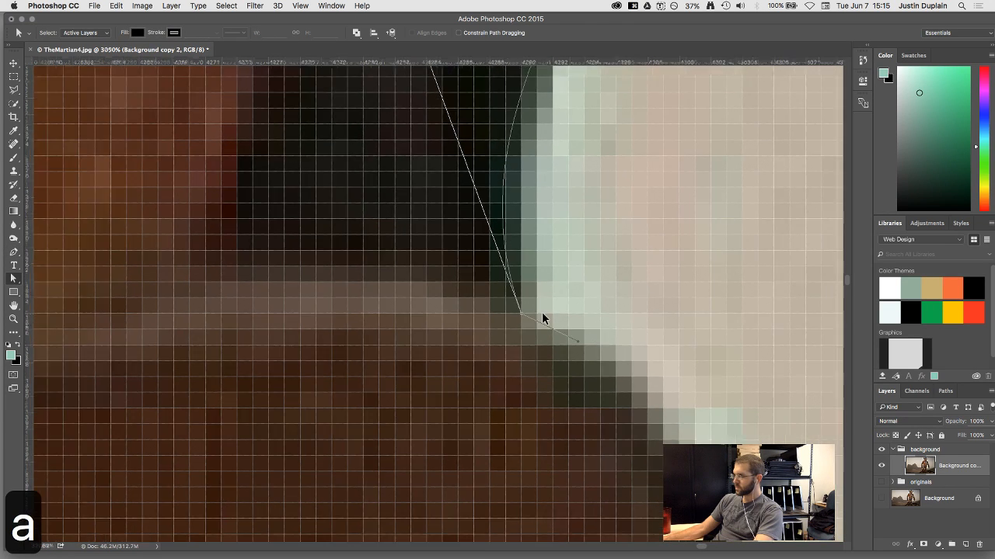
left_click_drag(595, 226, 596, 233)
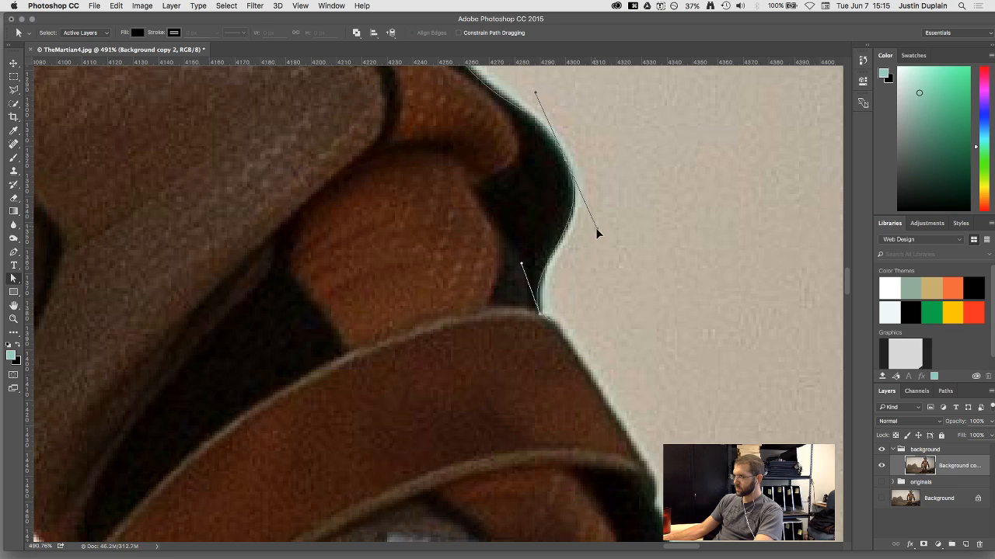
Fine-tune the strap corner anchor's position and its upper handle so the curve follows the dark edge below the elbow
scroll(562, 268, "up", 3)
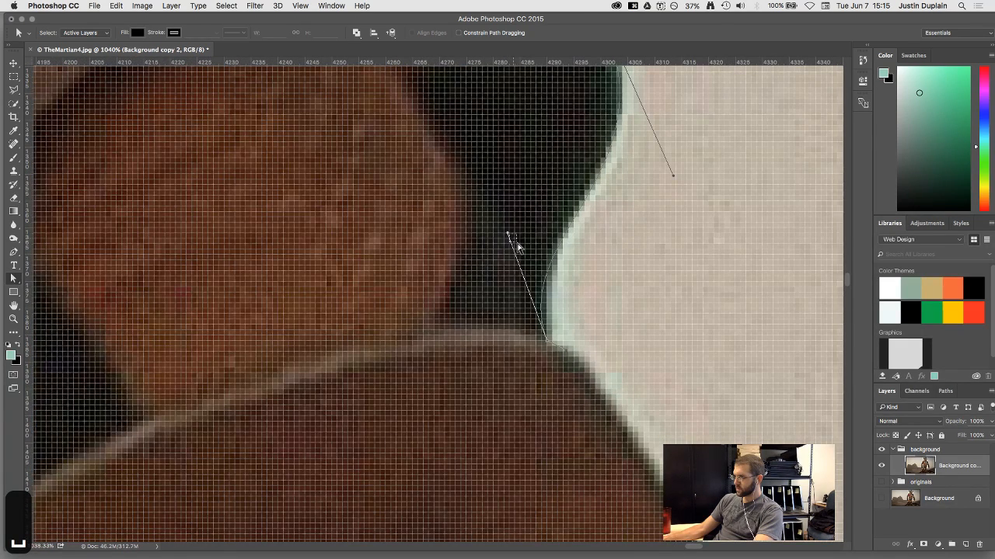
left_click_drag(518, 245, 519, 247)
key("a")
left_click(547, 343)
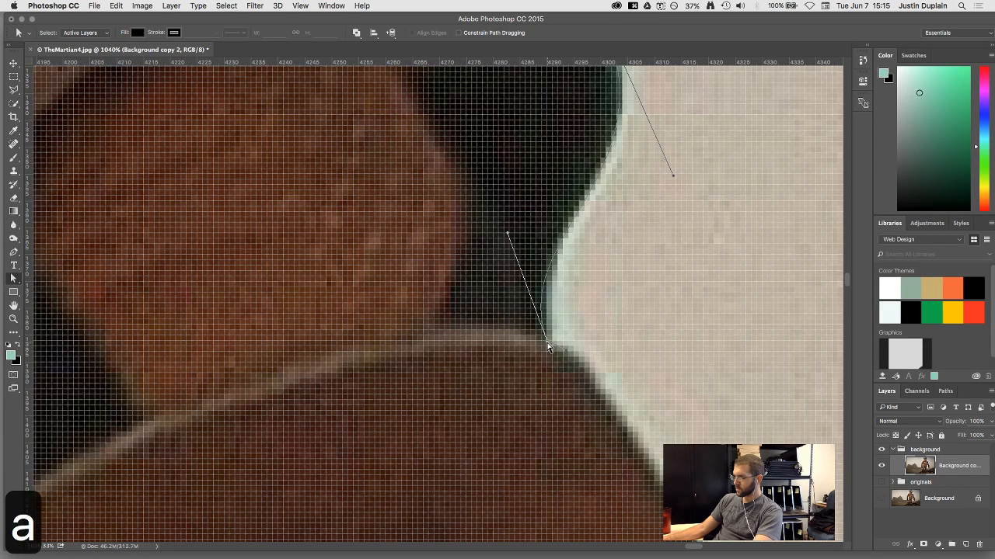
mouse_move(506, 237)
left_mouse_down()
mouse_move(509, 271)
mouse_move(499, 239)
left_mouse_up()
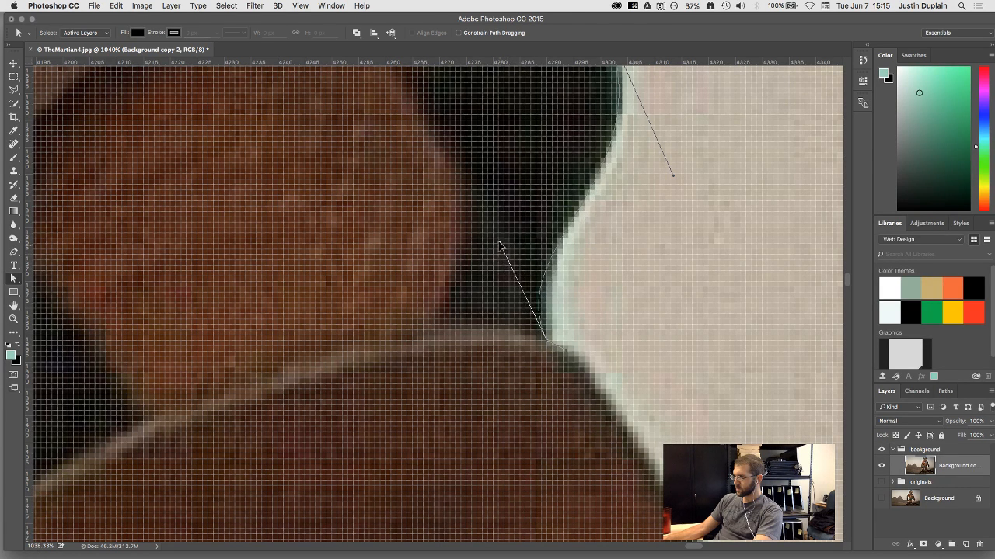
left_click_drag(547, 342, 550, 344)
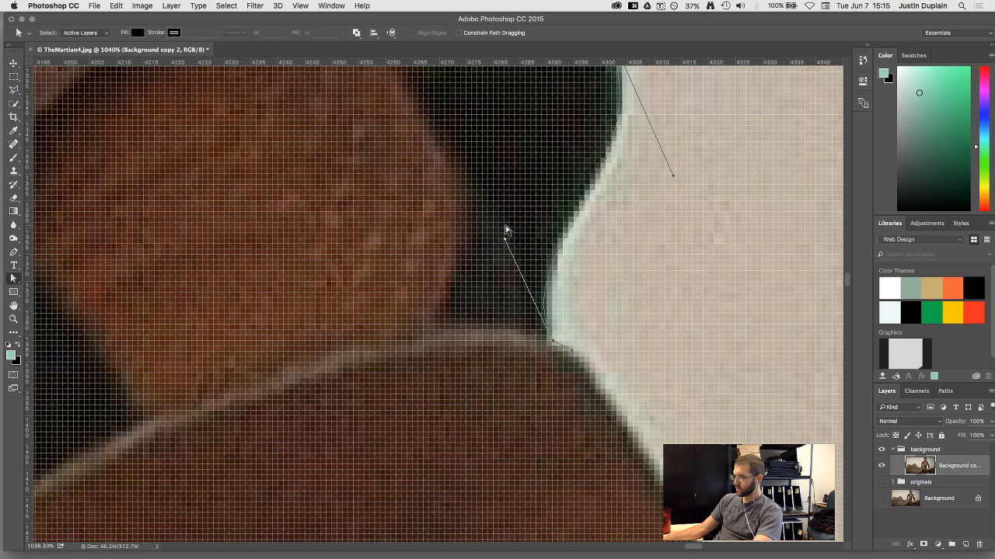
left_click_drag(502, 242, 513, 223)
scroll(517, 318, "down", 5)
Continue the path along the arm strap's outer edge to the dark sleeve section just below the strap
left_click_drag(513, 352, 507, 296)
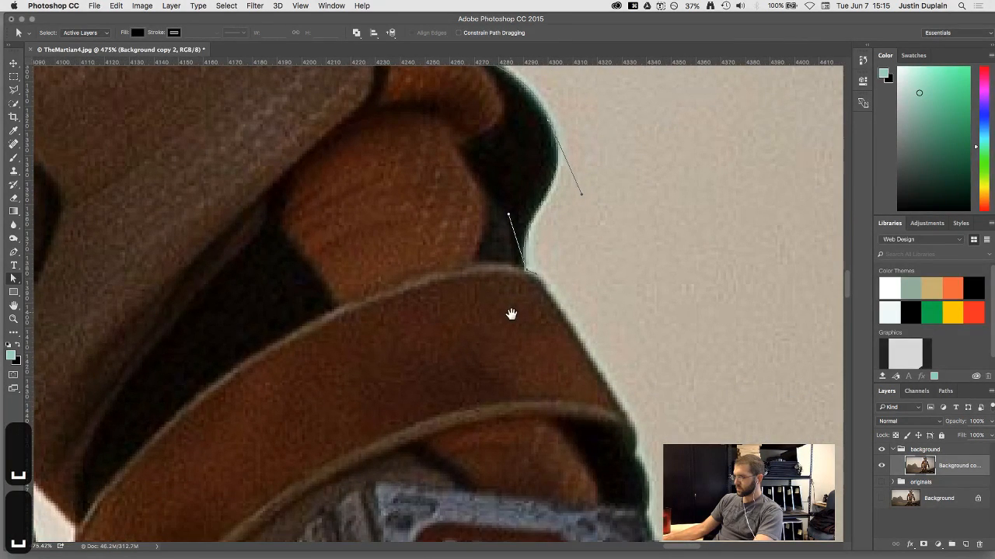
key("a")
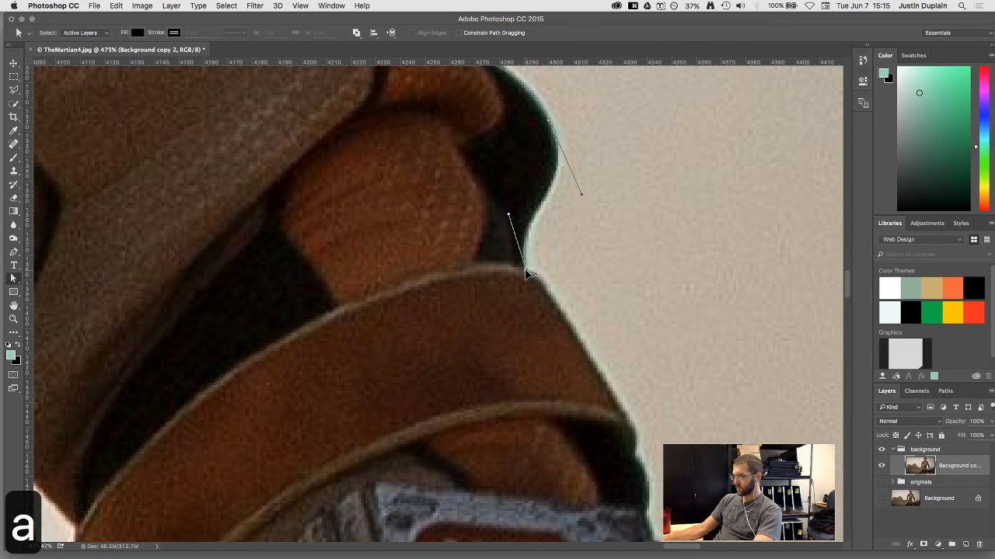
key("p")
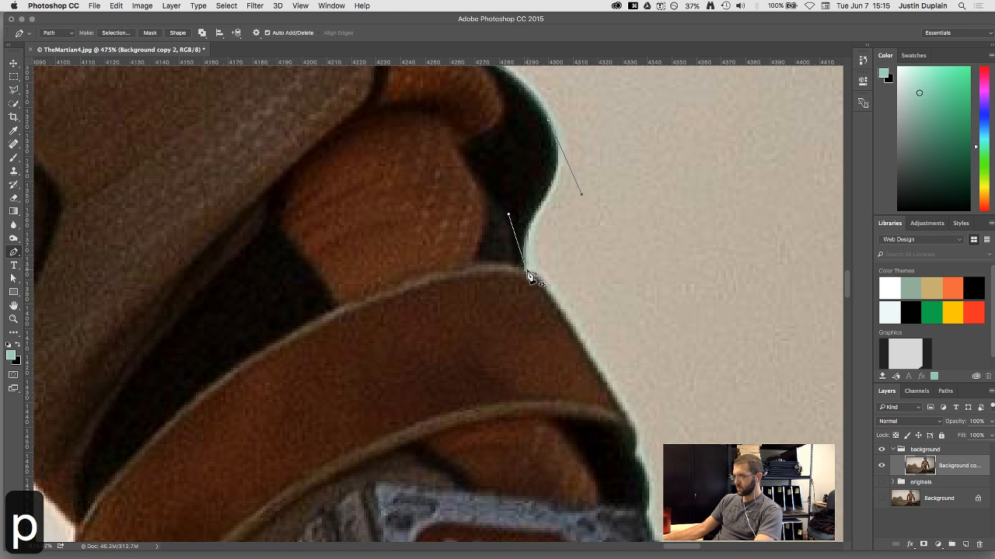
left_click_drag(543, 280, 546, 284)
key("a")
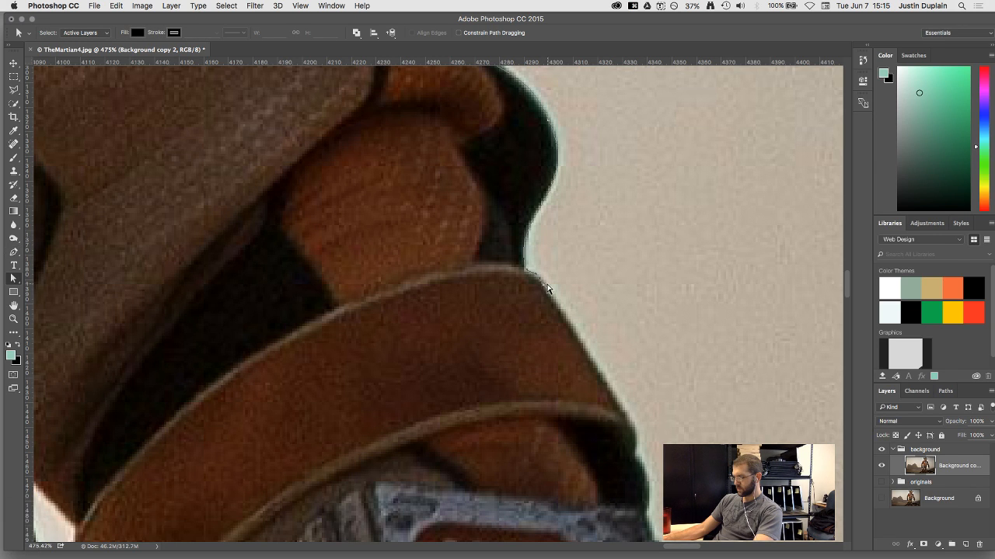
key("p")
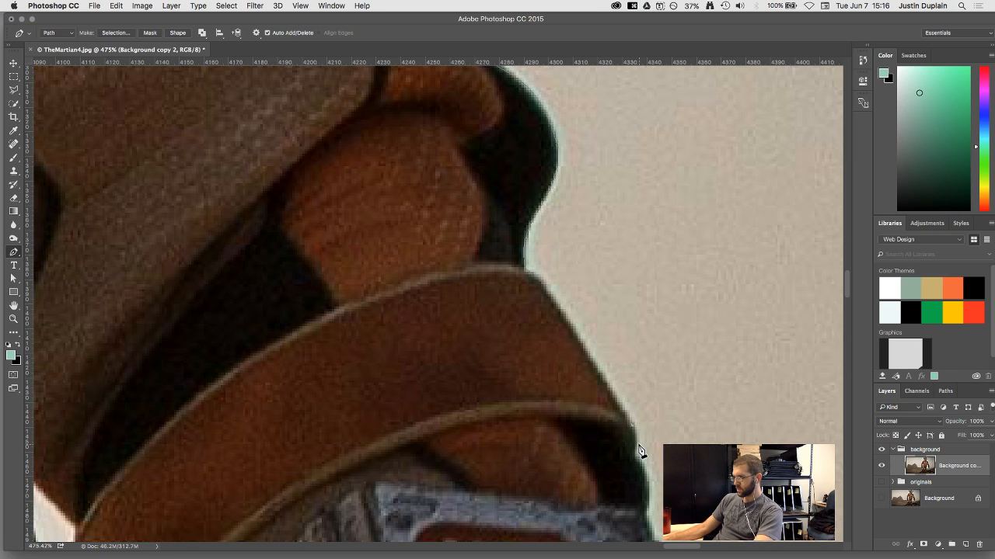
key("super+z")
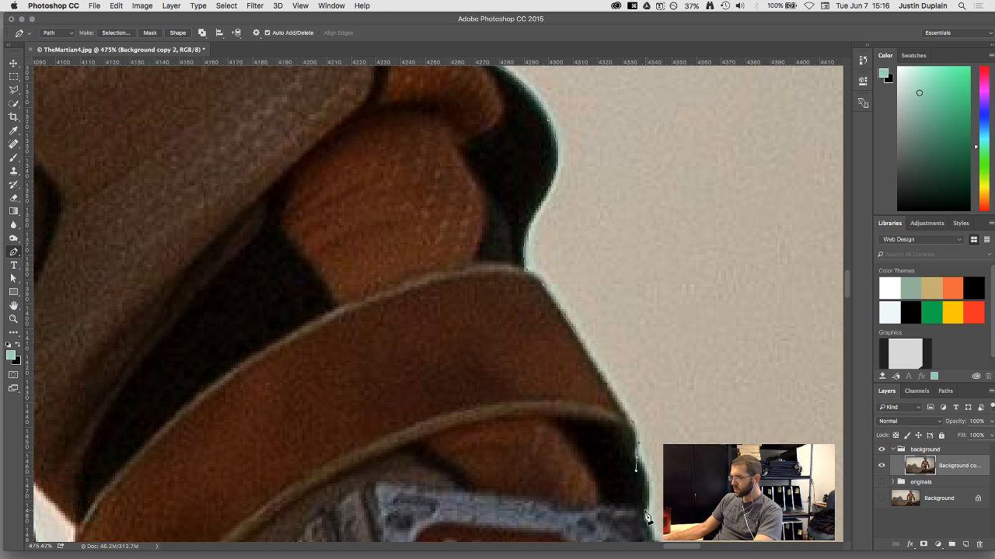
Add a curve anchor on the dark sleeve edge beside the top of the wrist device and nudge the anchor above it inward
left_click_drag(650, 520, 646, 531)
scroll(644, 441, "up", 3)
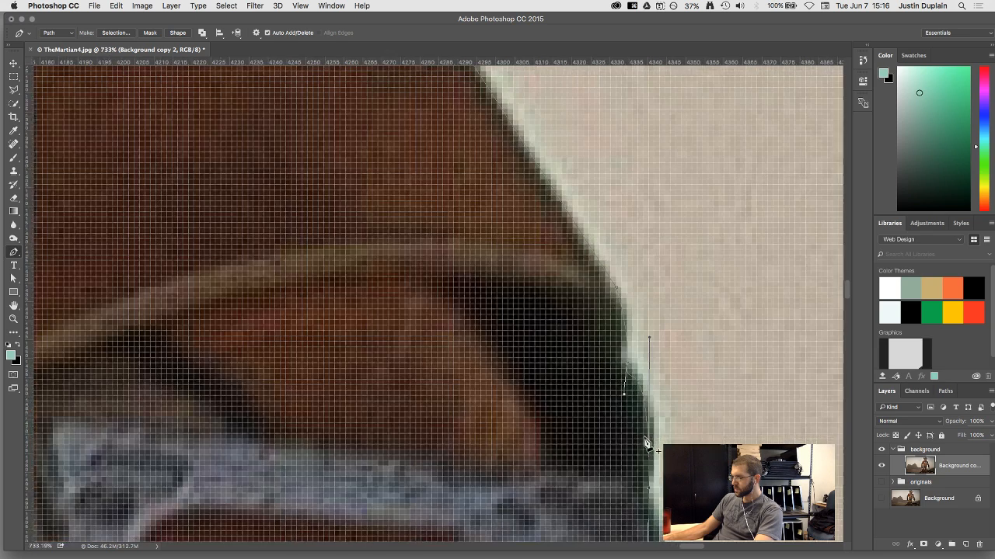
key("a")
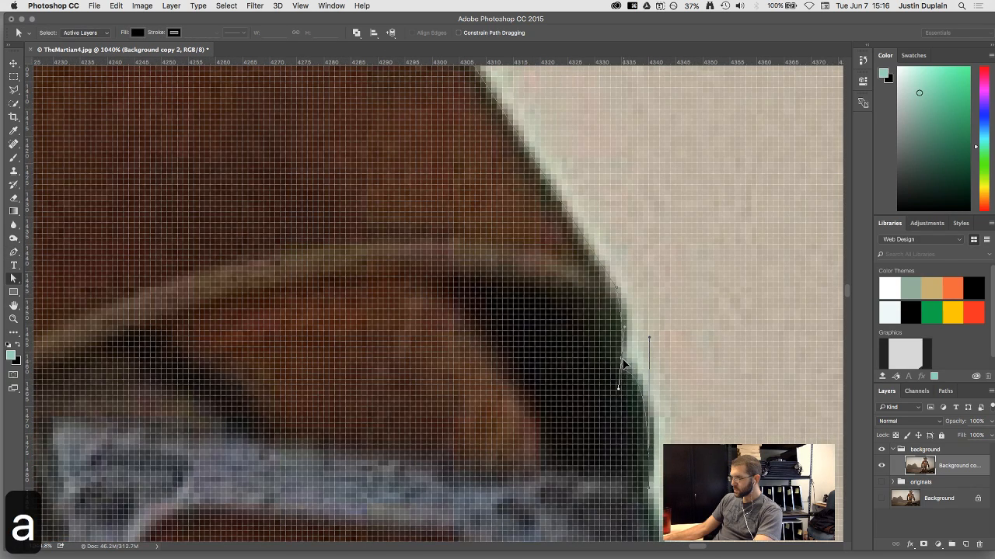
left_click_drag(688, 433, 682, 303)
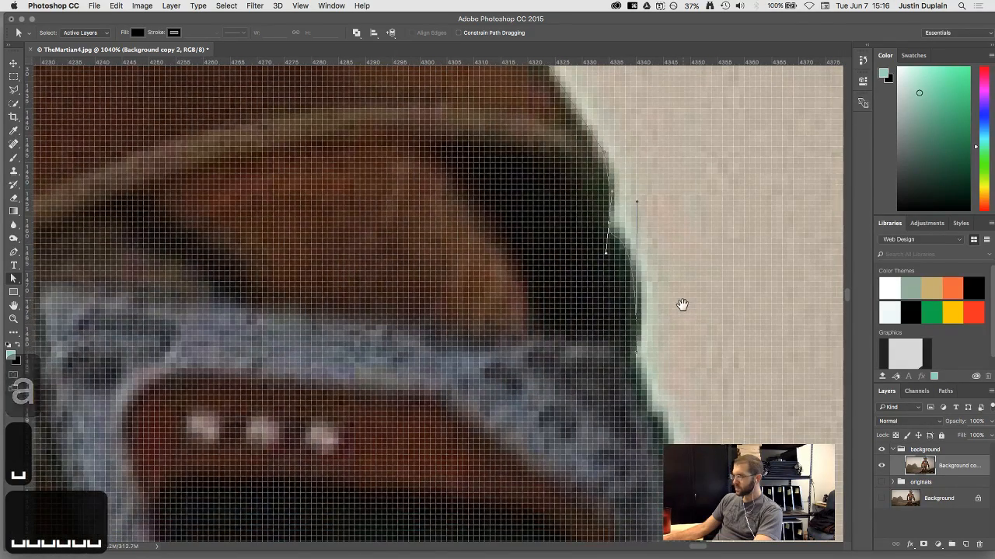
Shorten and tilt the upper handle of the anchor beside the wrist device, and retract its lower handle into the anchor
left_click_drag(638, 205, 646, 246)
left_click_drag(690, 353, 679, 278)
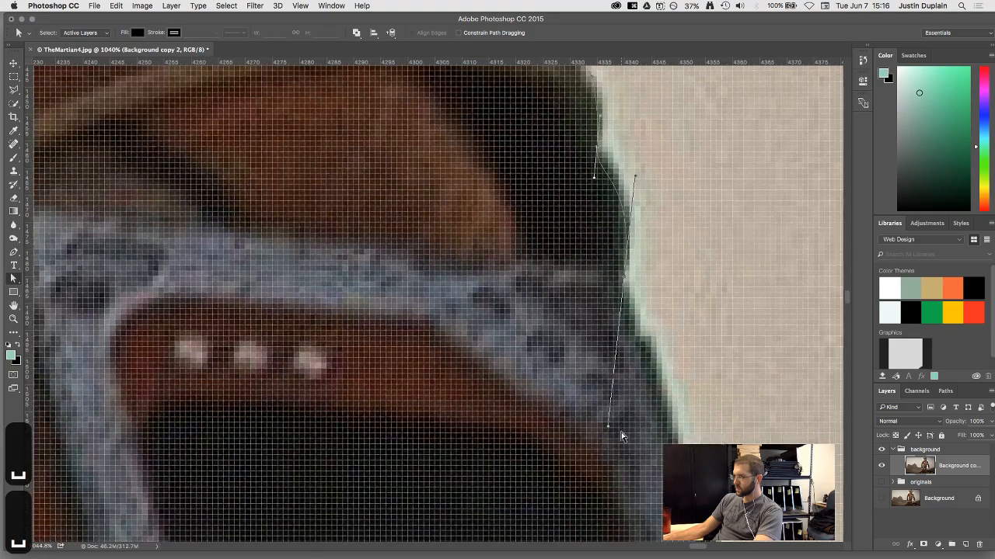
left_click(614, 353)
left_click(622, 280)
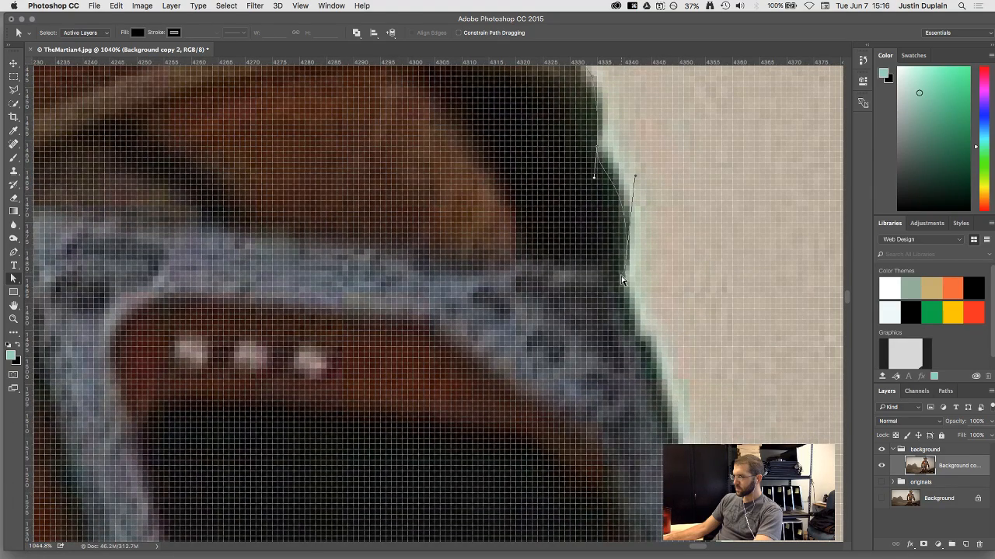
Lower the anchor beside the top of the wrist device slightly and lengthen its upper handle along the dark sleeve edge
left_click(625, 280)
left_click_drag(615, 364, 637, 167)
key("p")
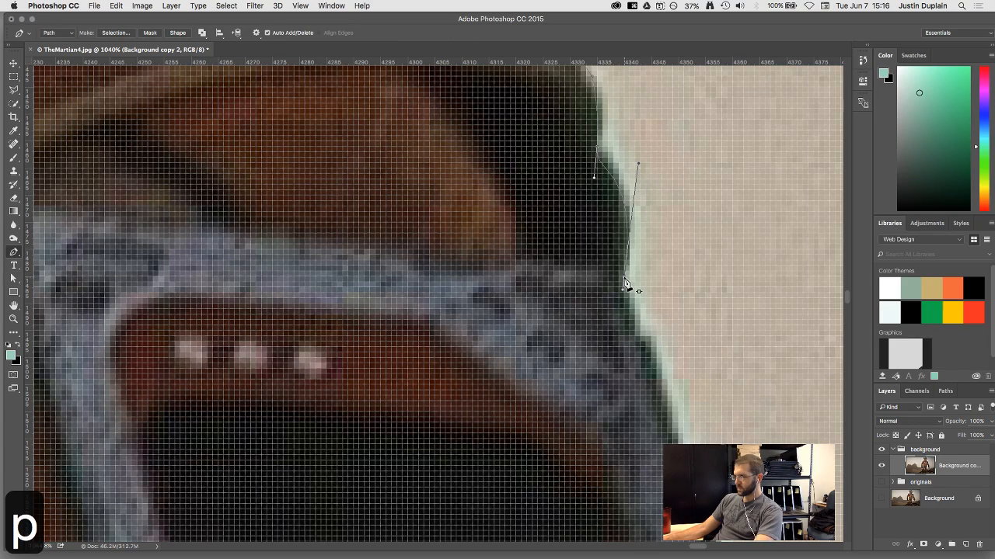
Review the whole astronaut figure to see the outline that remains around the lower arm
key("space")
scroll(662, 288, "down", 10)
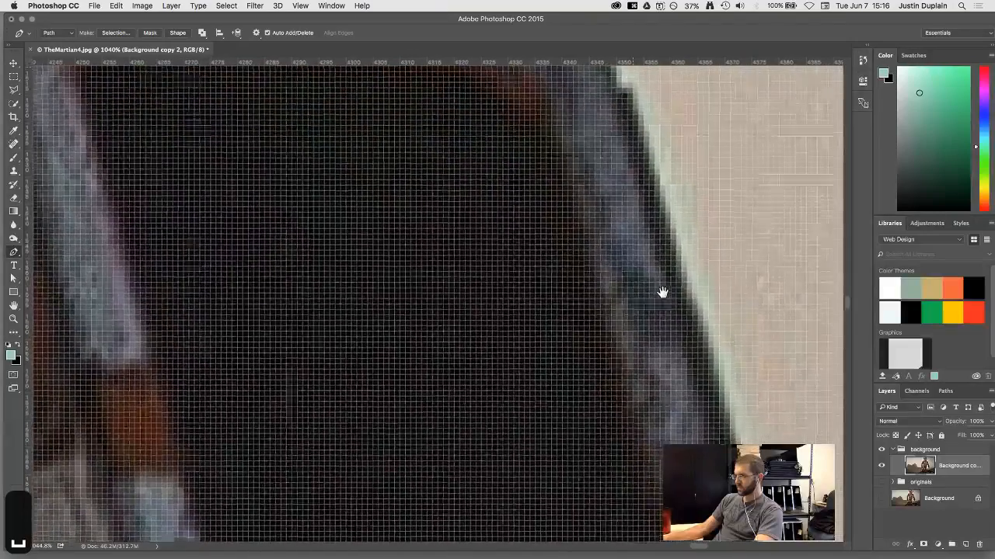
key("super+minus")
key("super+minus")
key("super+minus")
key("super+minus")
key("super+minus")
key("super+minus")
key("super+minus")
key("super+minus")
key("super+minus")
key("super+minus")
key("super+minus")
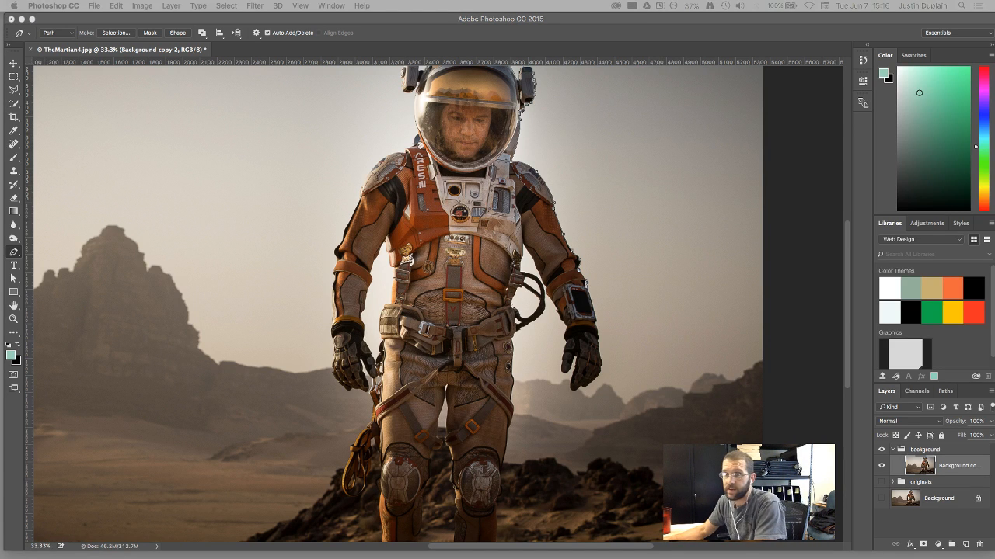
scroll(579, 307, "up", 10)
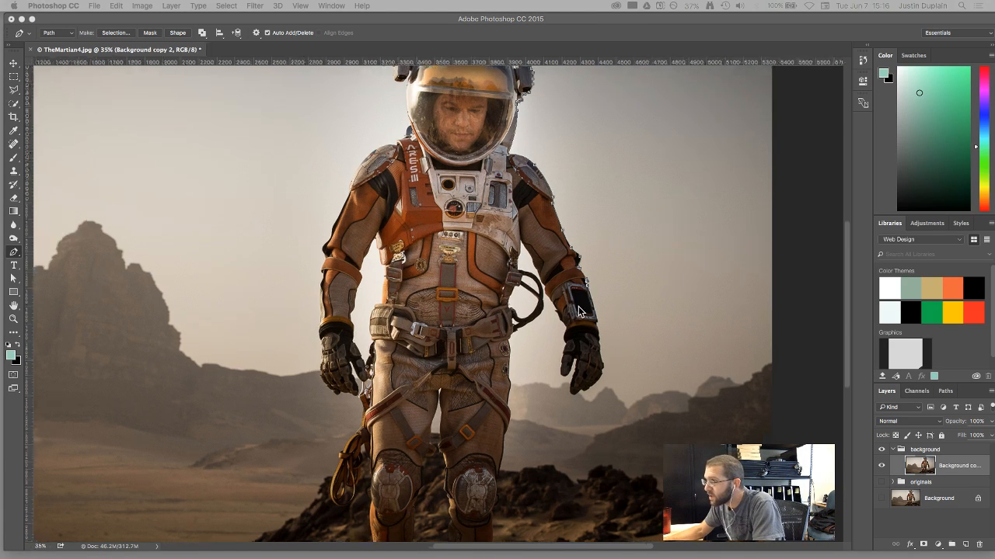
Continue the path along the wrist device's outer edge toward its lower corner
key("space")
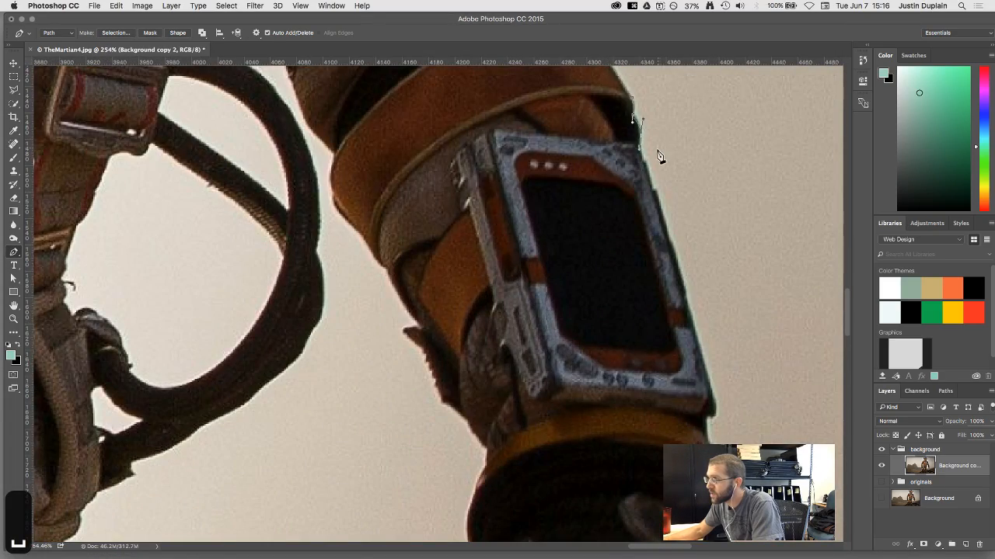
scroll(657, 151, "up", 8)
scroll(627, 366, "down", 10)
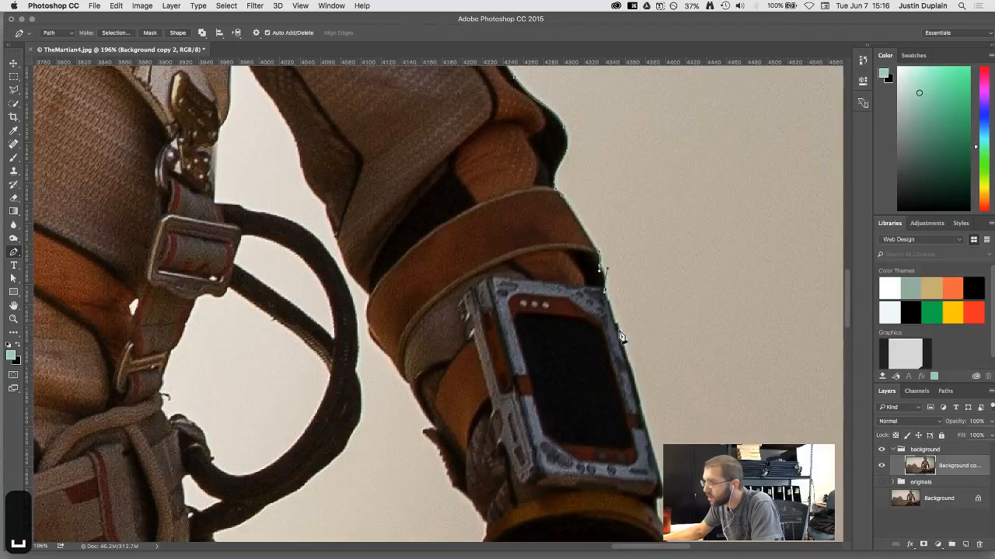
left_click(616, 324)
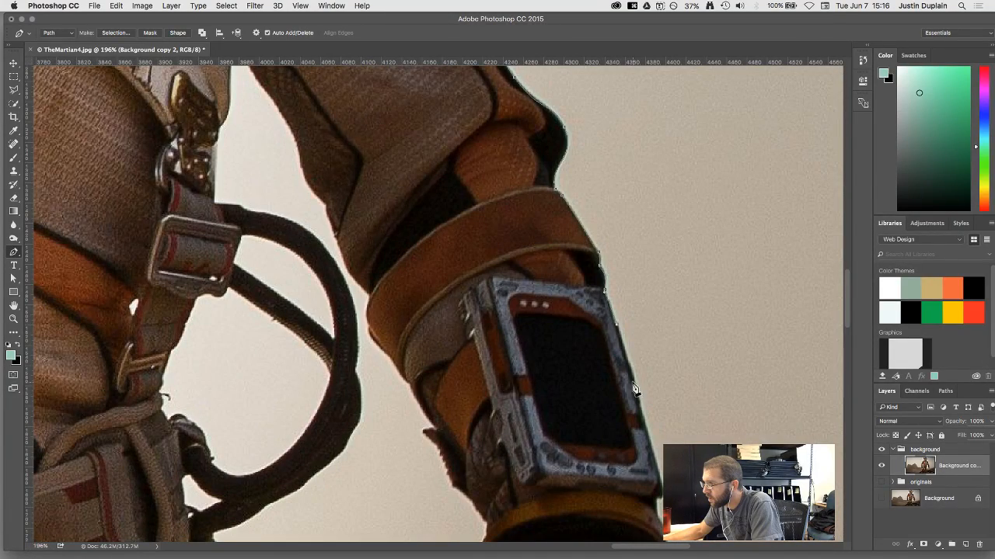
left_click_drag(632, 390, 605, 288)
scroll(634, 385, "up", 1)
scroll(629, 384, "up", 6)
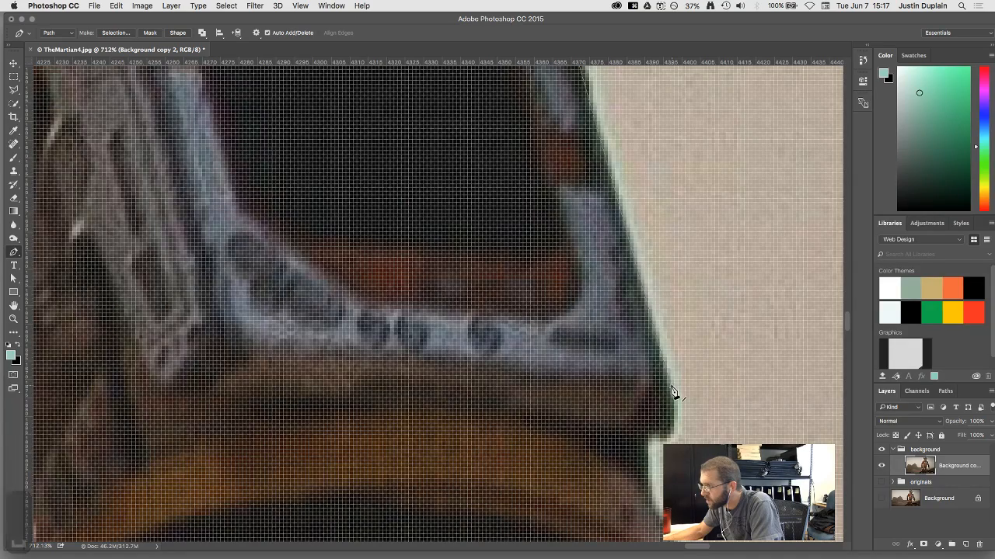
Add a curve anchor in the notch below the wrist device's lower corner, with its outgoing handle pointing down and its incoming handle adjusted
left_click_drag(673, 419, 639, 362)
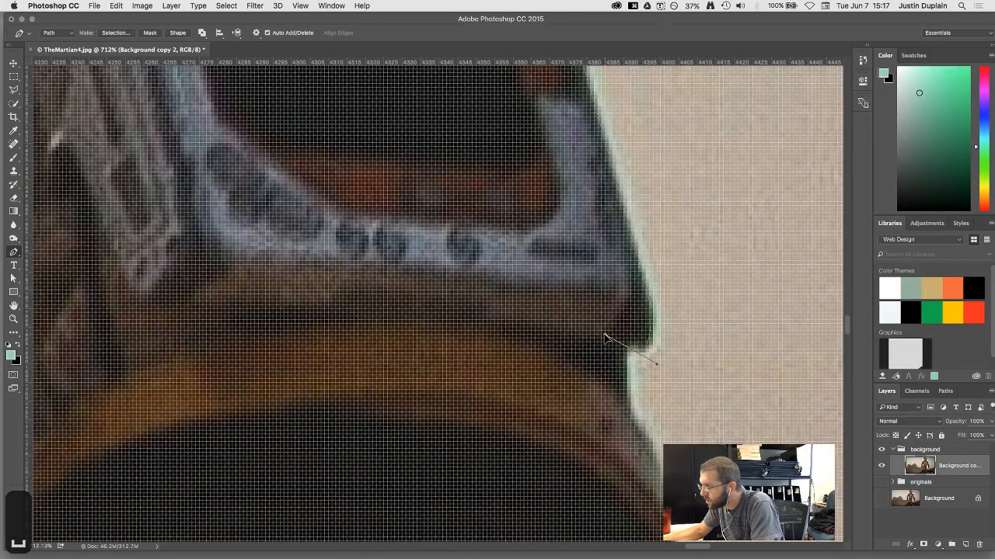
left_click_drag(627, 352, 630, 386)
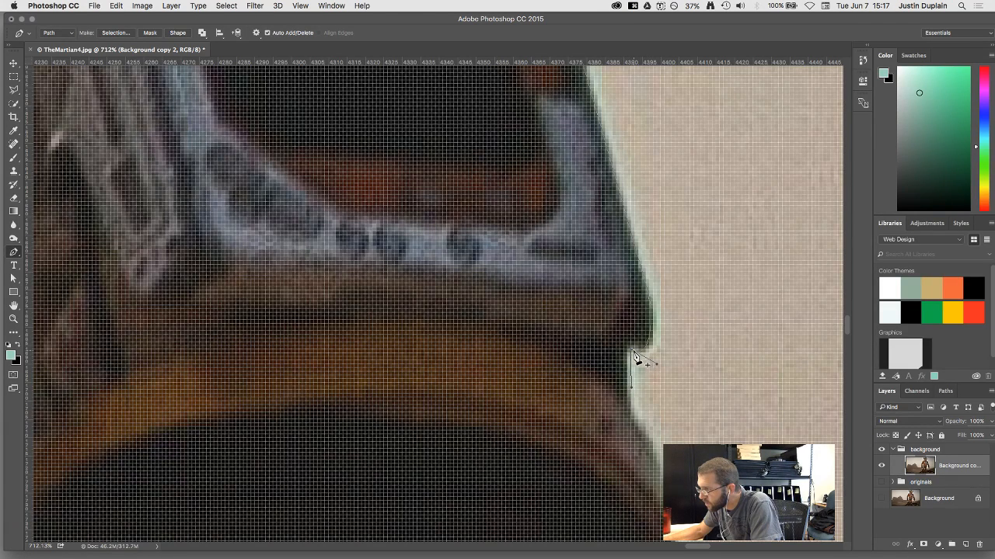
key("a")
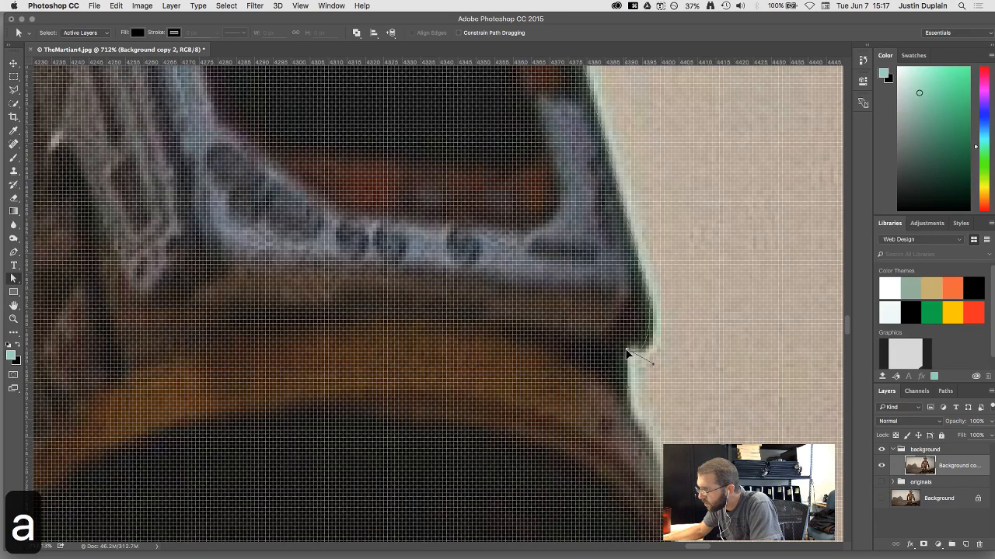
left_click_drag(651, 362, 654, 359)
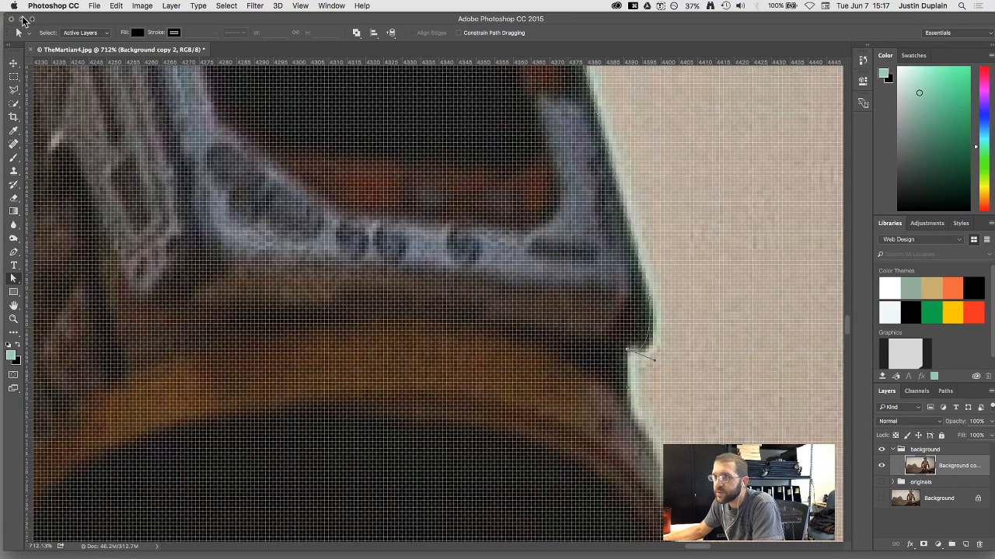
Minimize the Photoshop window, switch to the Safari window and move it off the current screen
left_click(22, 18)
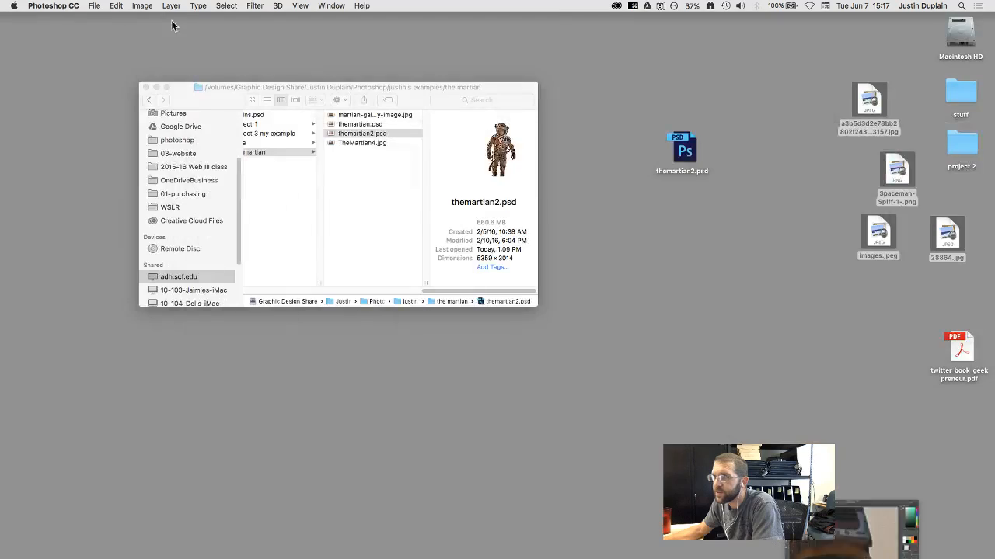
left_click(341, 83)
mouse_move(905, 547)
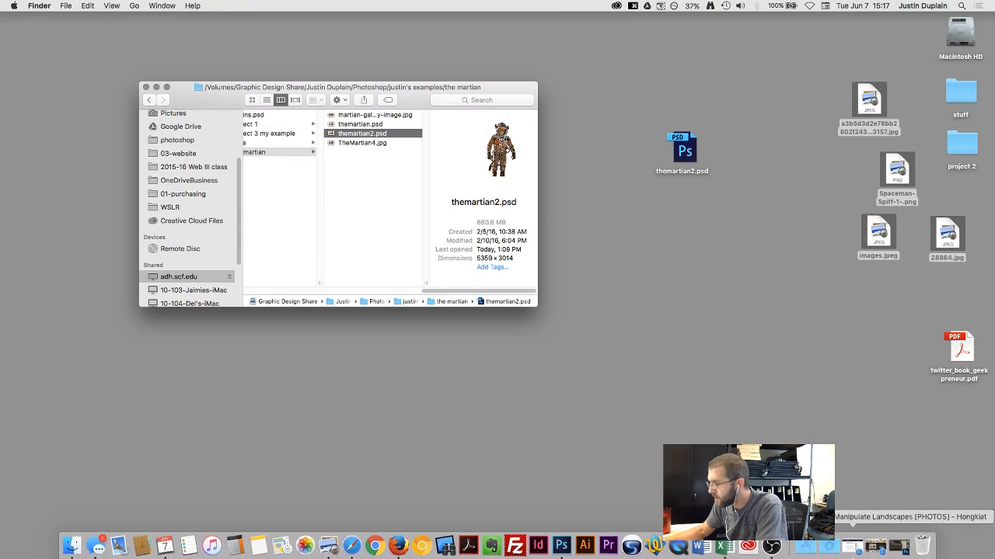
left_click(864, 548)
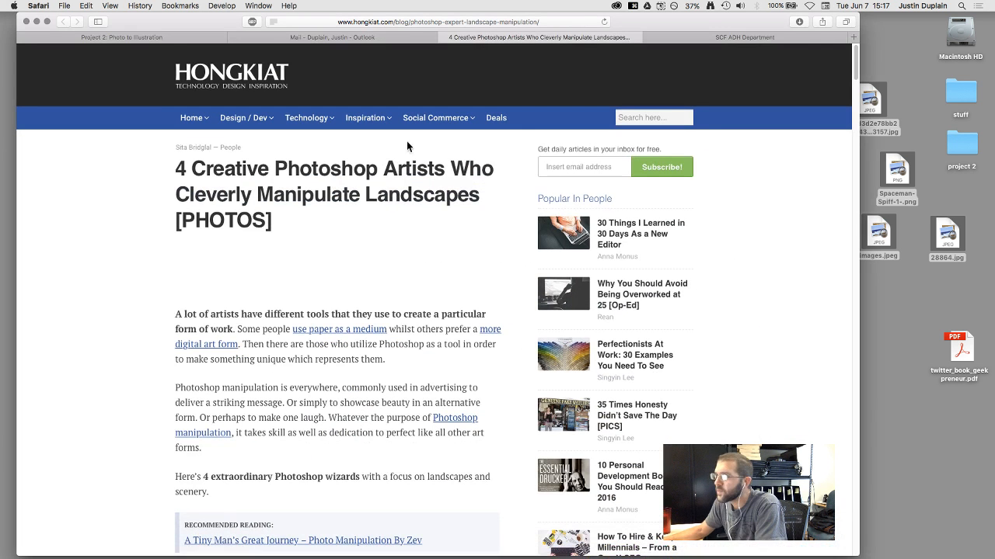
left_click_drag(646, 19, 0, 28)
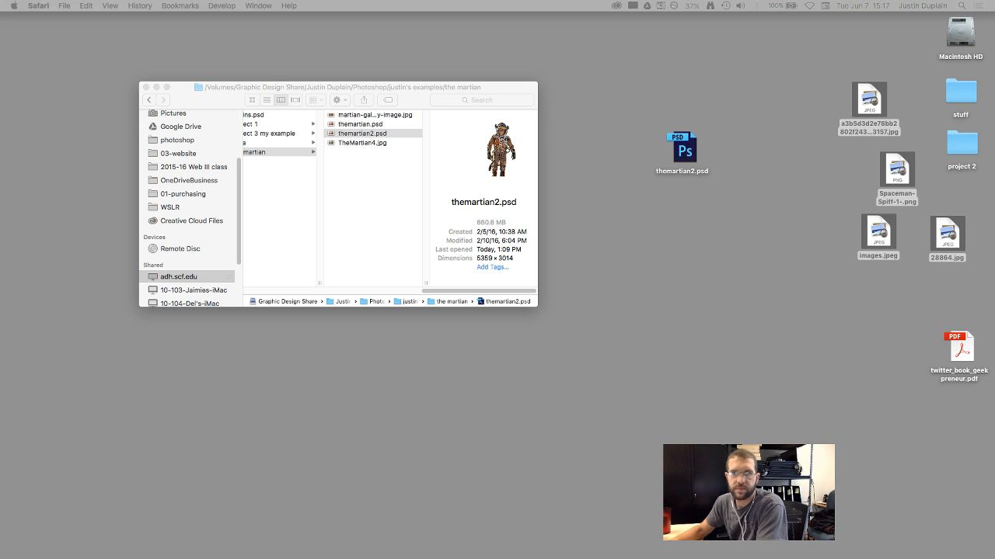
Open pandora.com in the browser
type("pandora")
key("BackSpace")
key("BackSpace")
key("BackSpace")
key("BackSpace")
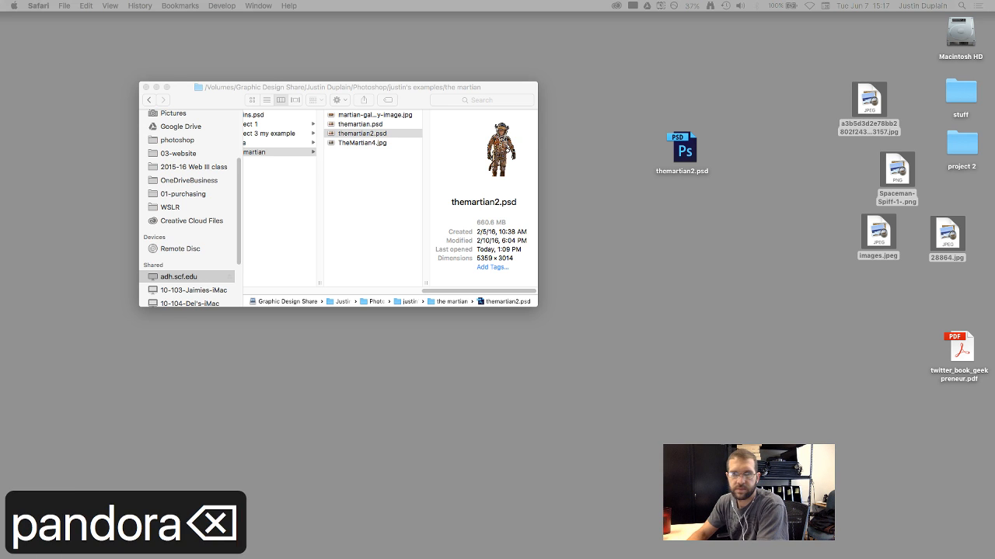
key("BackSpace")
key("BackSpace")
key("BackSpace")
key("BackSpace")
type("pandora.")
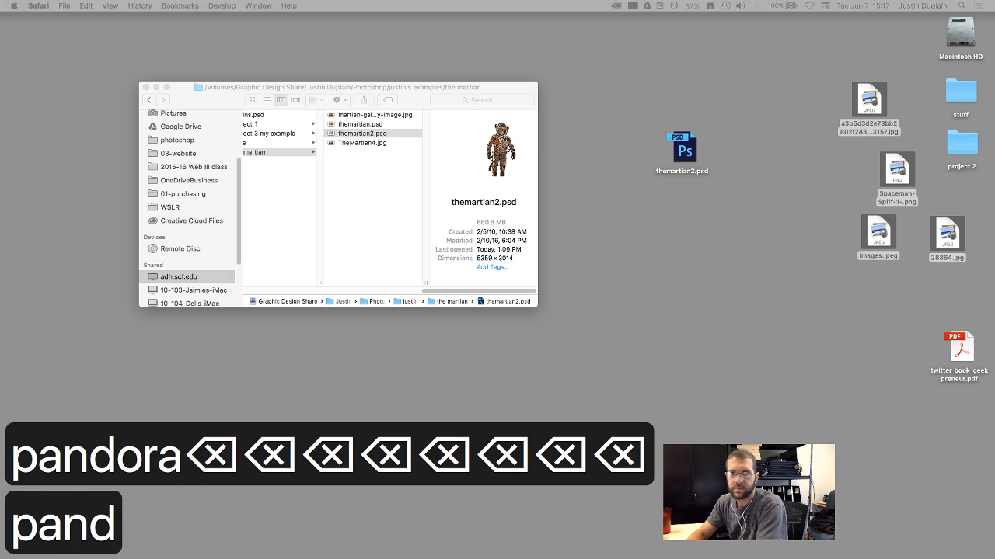
type("com")
key("Return")
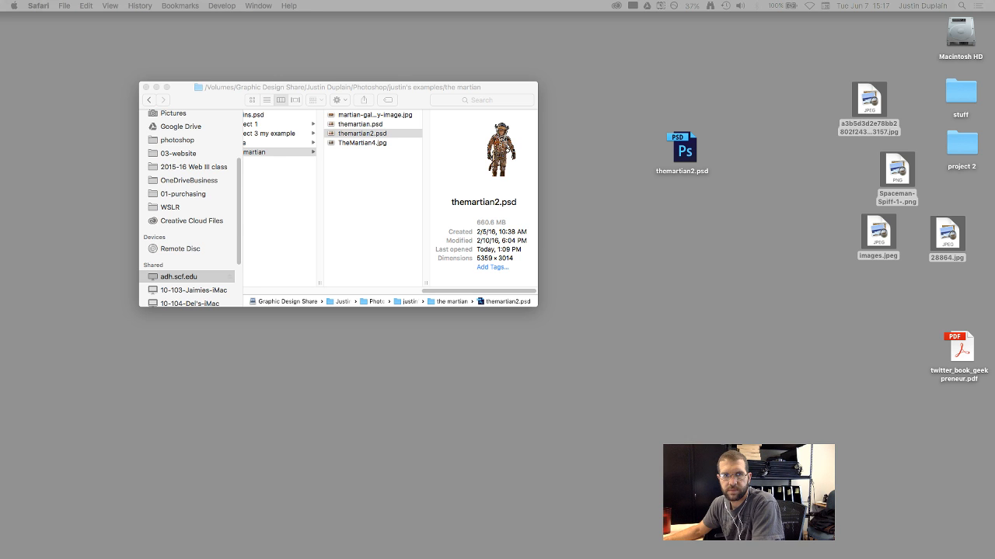
Choose Headphones as the sound output device
left_click(696, 60)
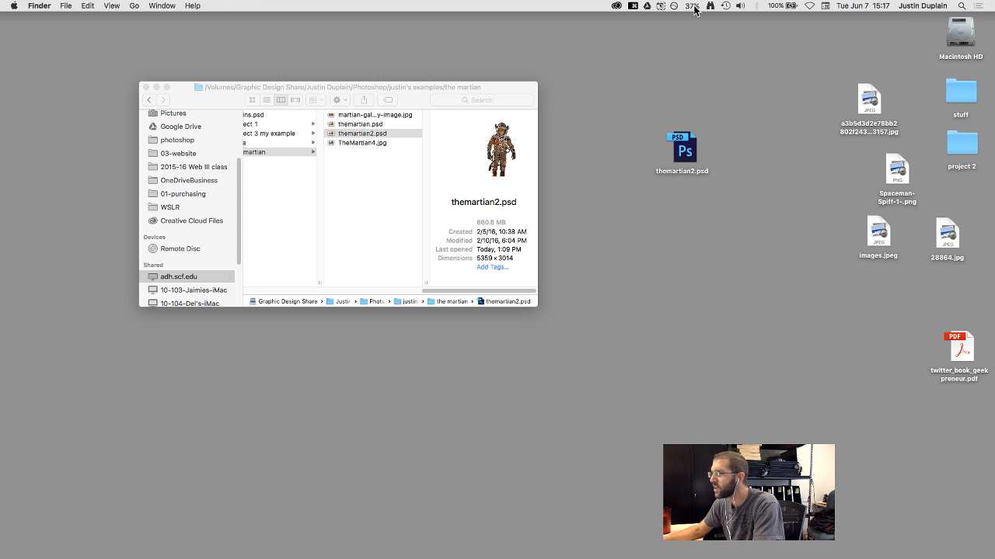
left_click(694, 9)
left_click(499, 59)
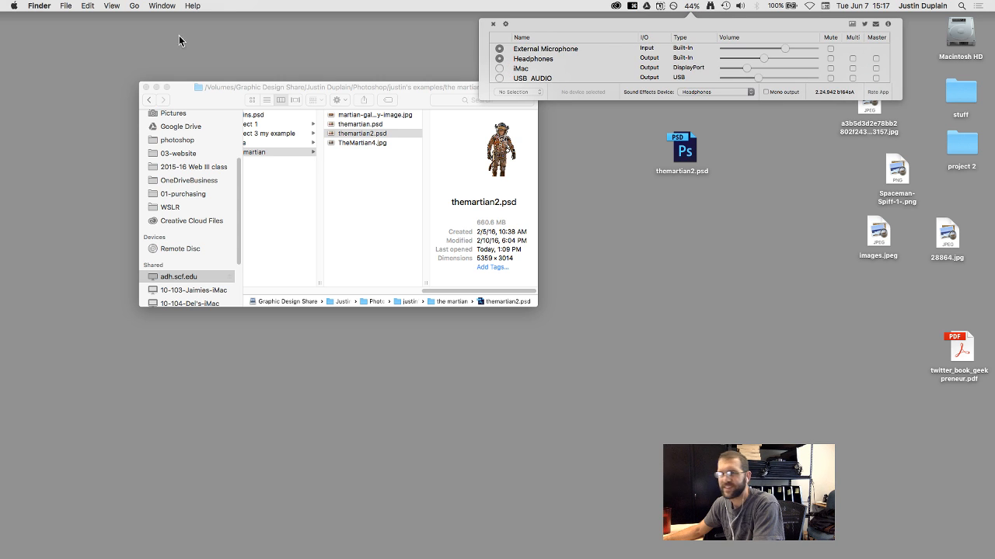
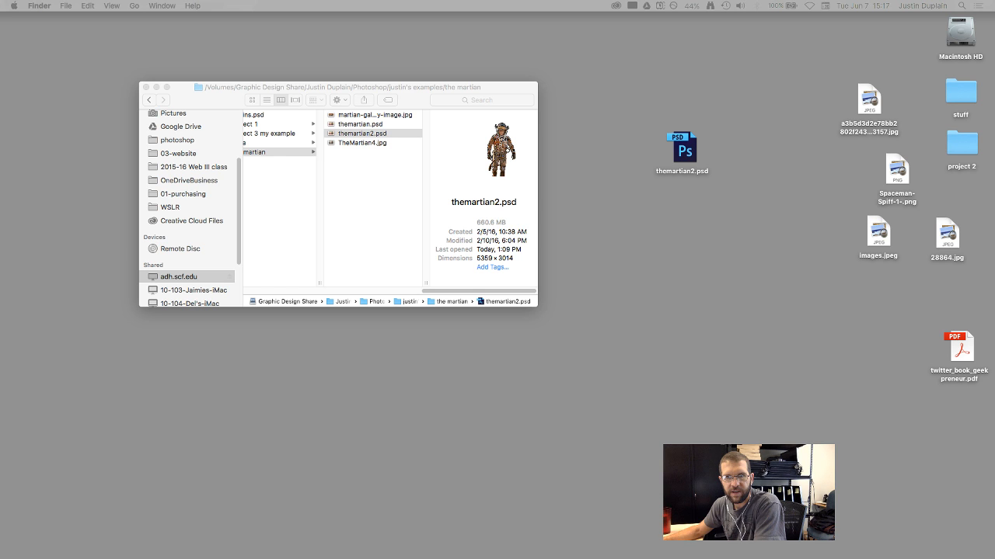
Return to Photoshop and level the notch anchor's upper handle so the curve wraps around the wrist device's lower corner
mouse_move(412, 556)
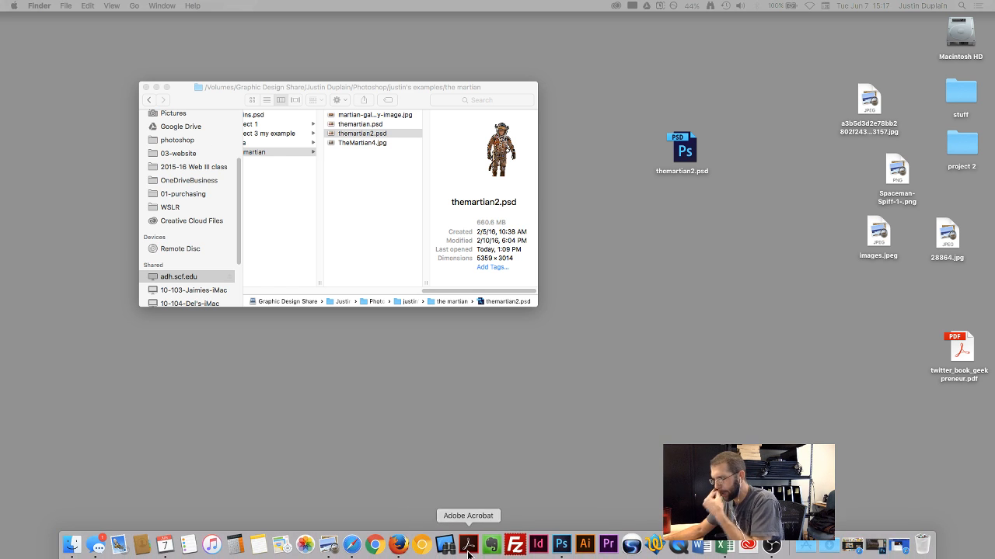
left_click(876, 549)
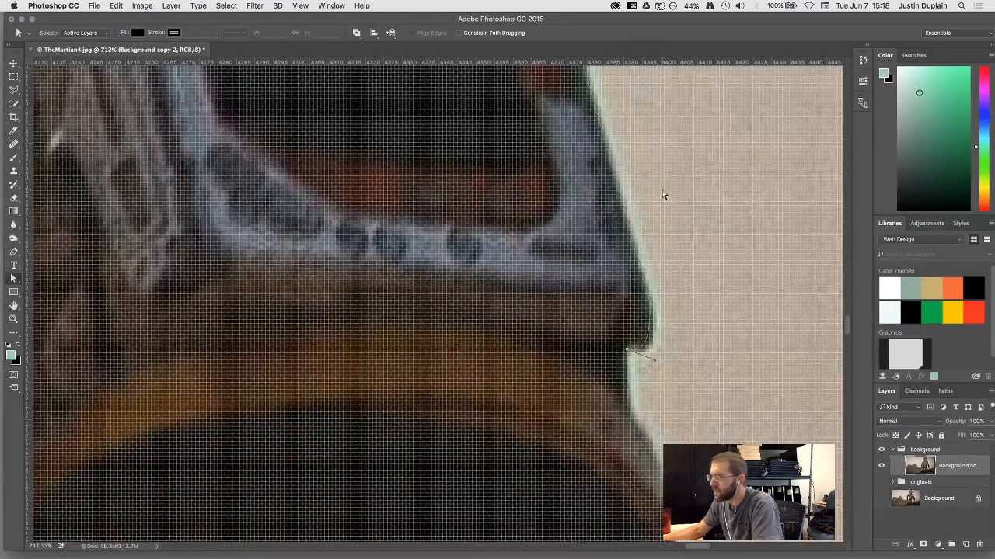
scroll(637, 359, "up", 5)
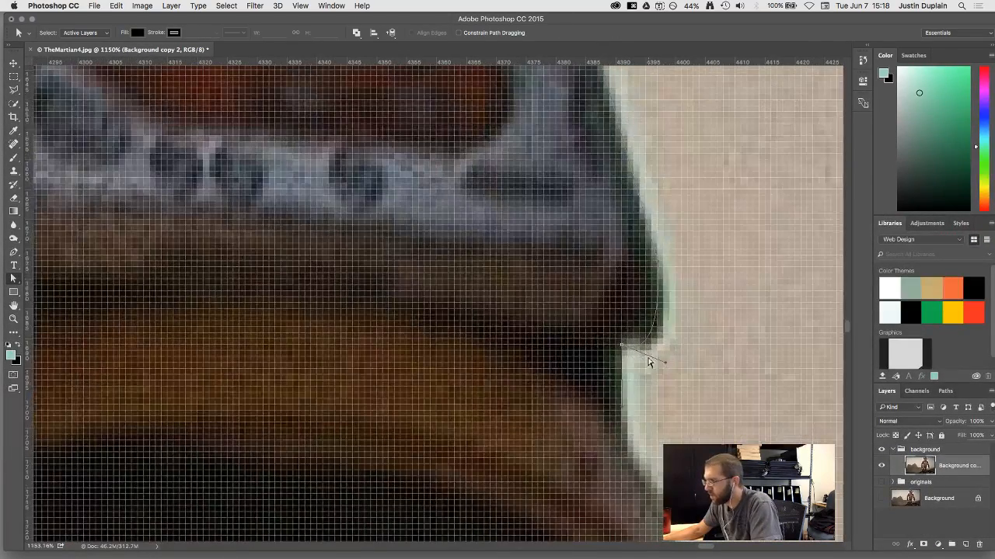
left_click_drag(667, 355, 674, 343)
left_click_drag(634, 391, 628, 241)
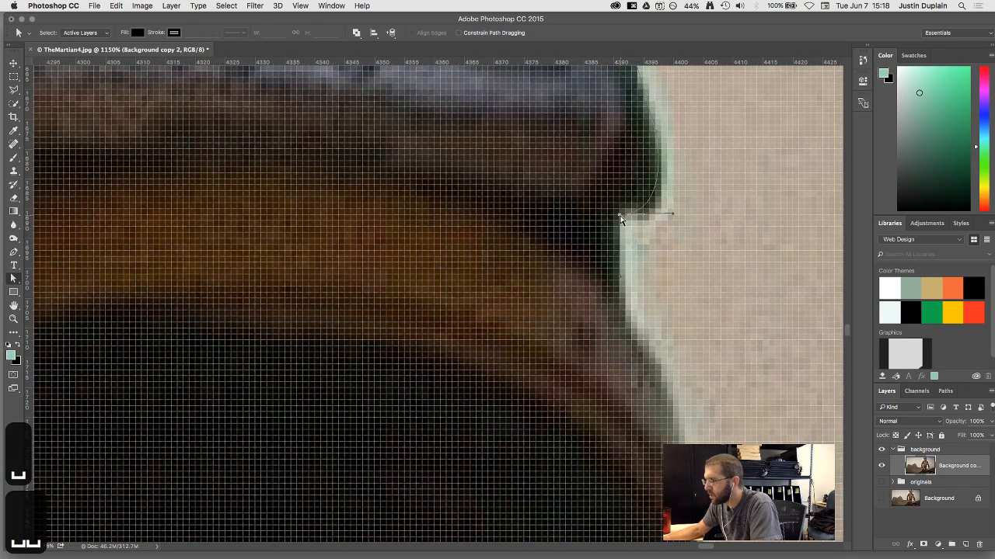
Continue the path with curve anchors from the notch down the wrist cuff and along the glove's outer edge
key("p")
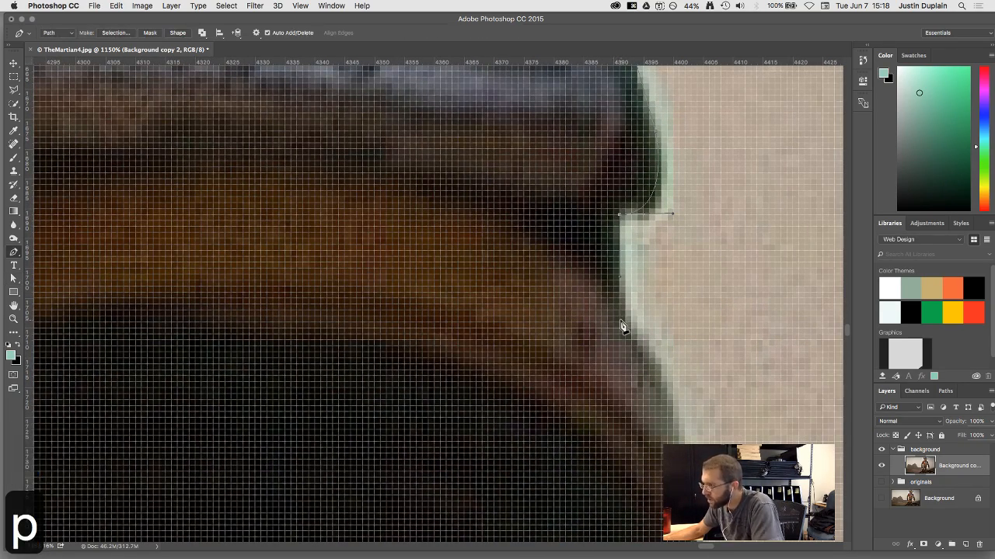
left_click_drag(613, 317, 624, 330)
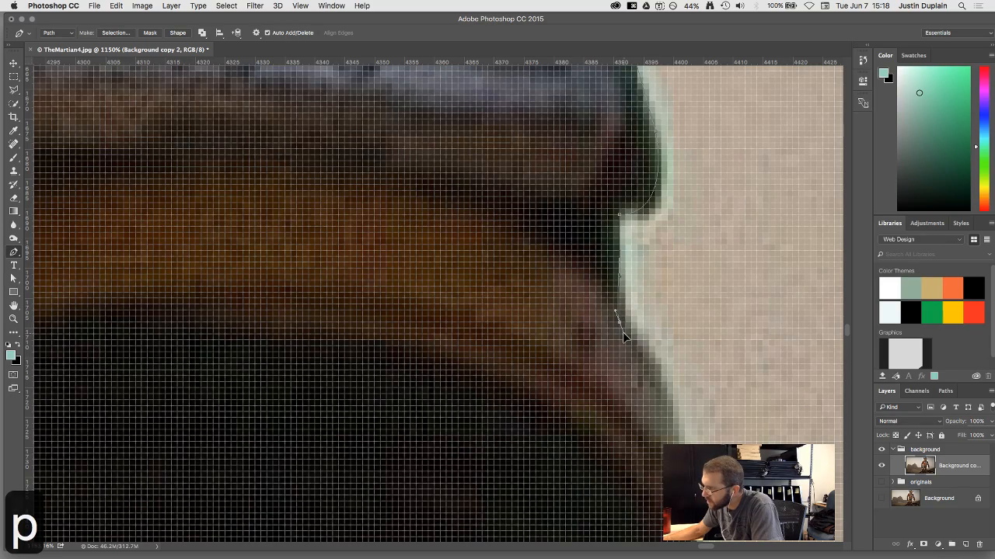
scroll(624, 334, "down", 2)
scroll(623, 334, "down", 1)
left_click_drag(631, 383, 617, 264)
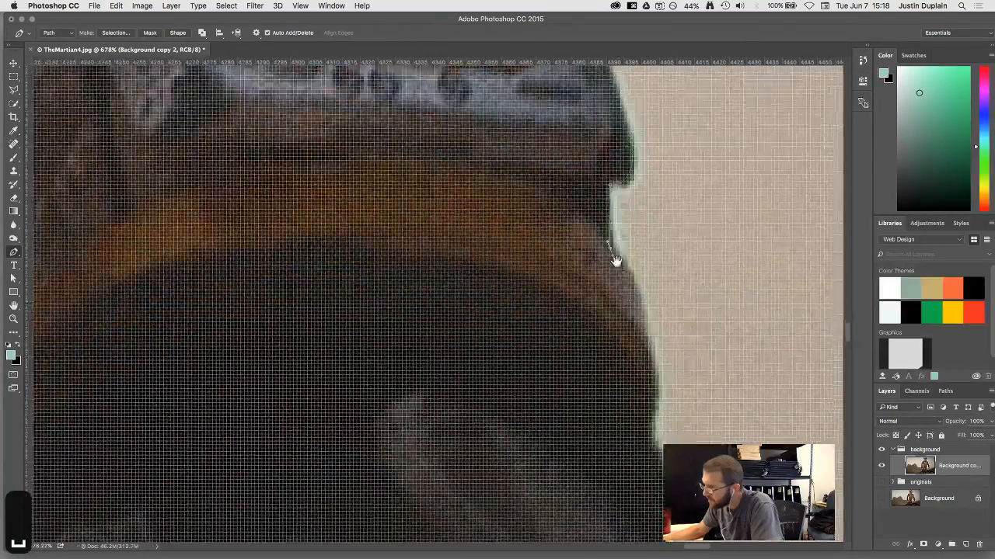
left_click_drag(647, 296, 632, 381)
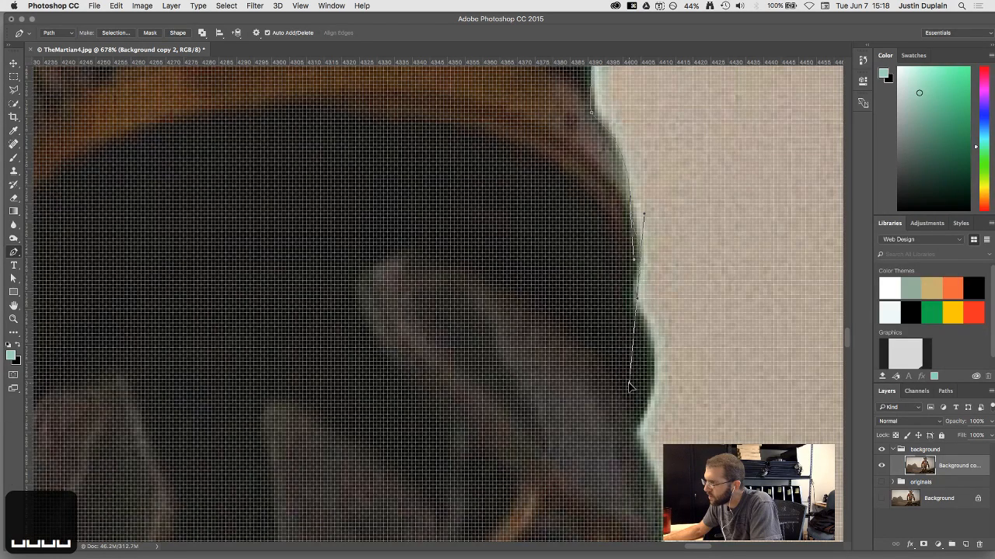
Fit the curve between the two glove-edge anchors by nudging the lower anchor inward and adjusting the handles between them
key("a")
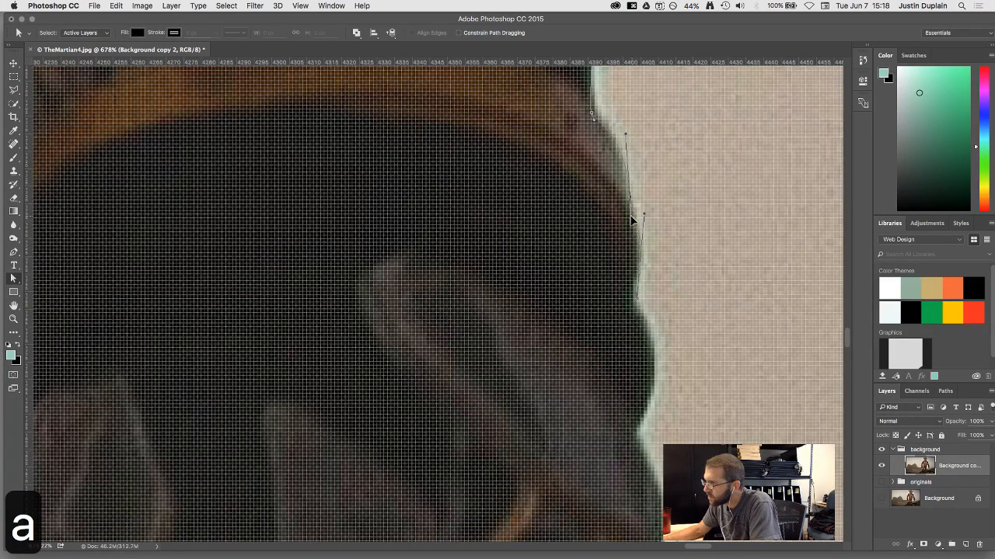
left_click(638, 304)
left_click_drag(635, 300, 634, 295)
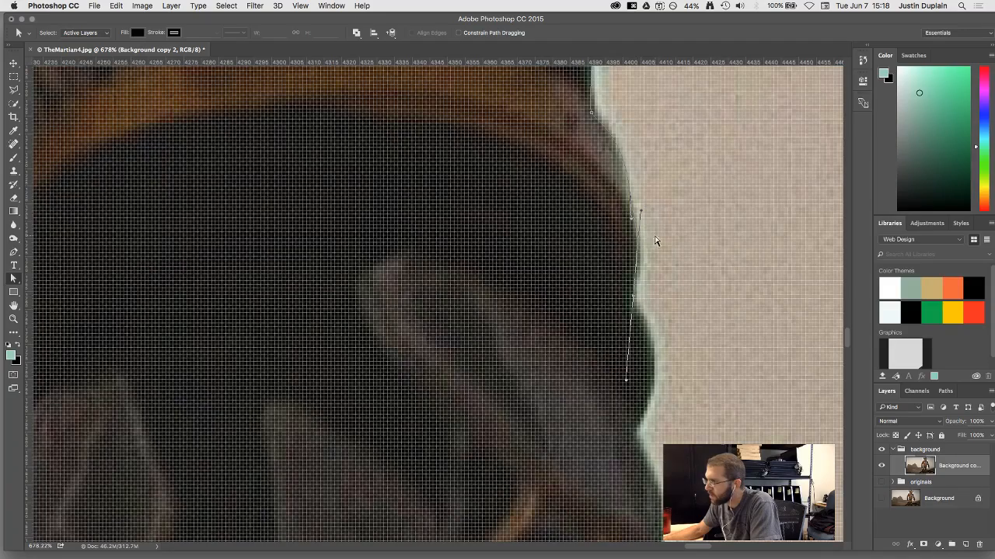
left_click_drag(641, 213, 642, 221)
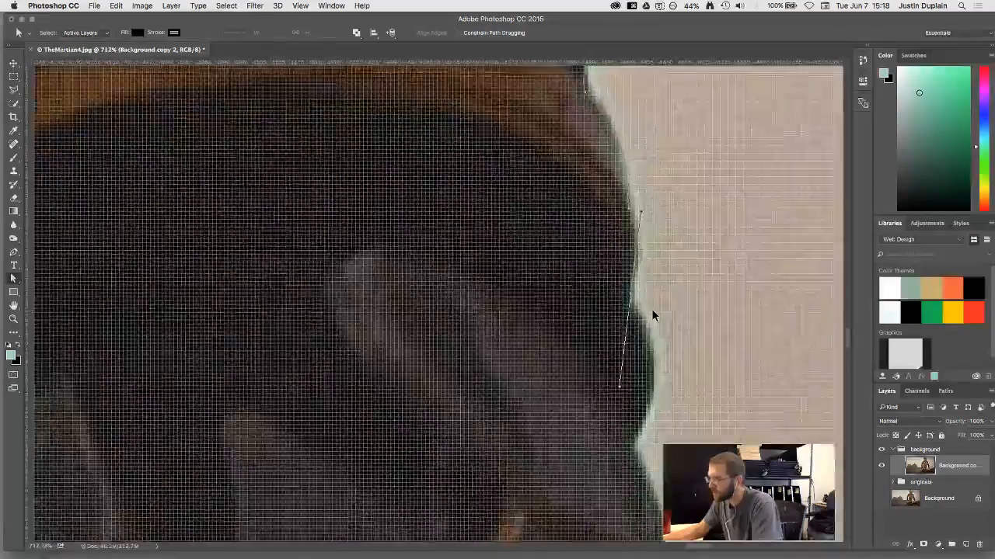
Add a curve anchor at the notch below the glove's edge bulge and shorten the previous anchor's lower handle to follow the edge
scroll(651, 309, "up", 2)
left_click_drag(651, 372, 619, 301)
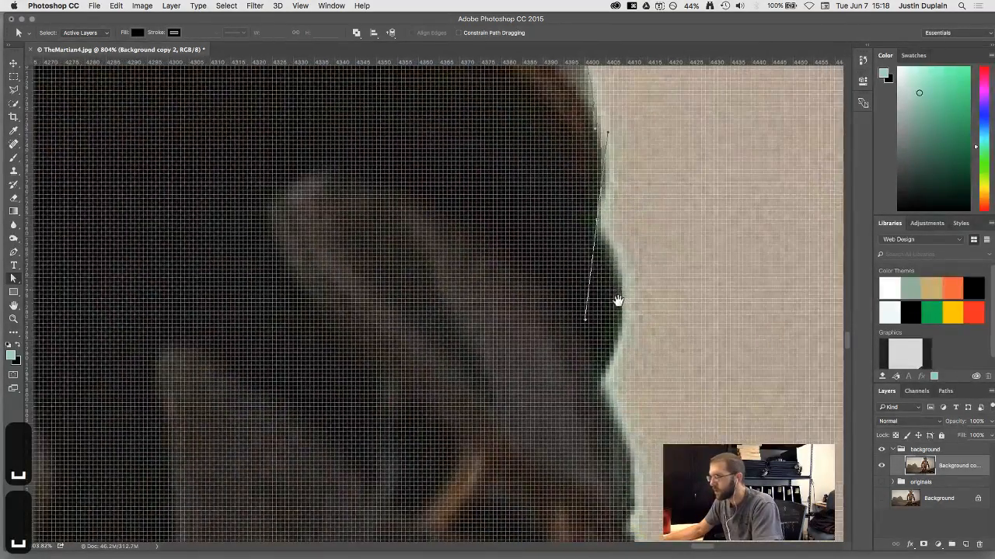
key("p")
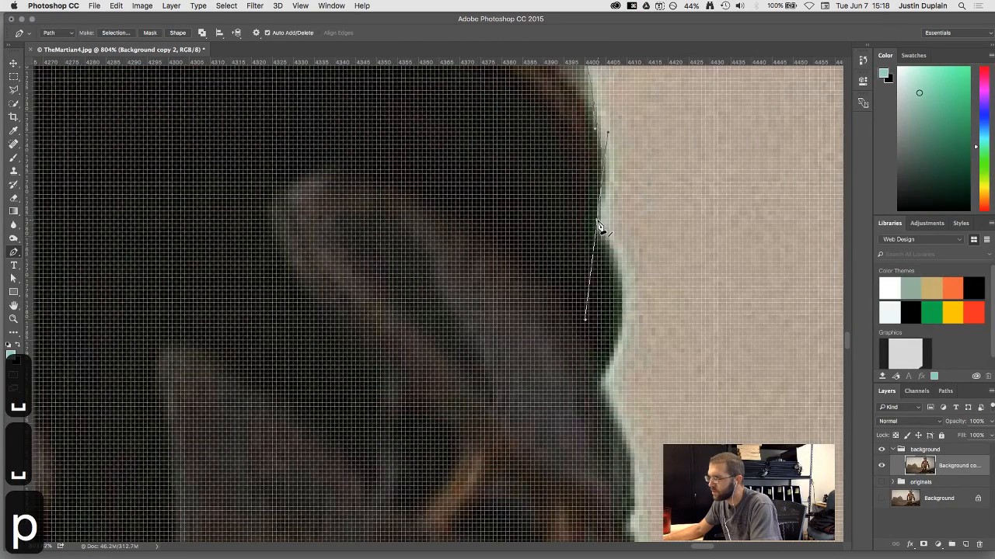
left_click_drag(601, 384, 561, 542)
key("a")
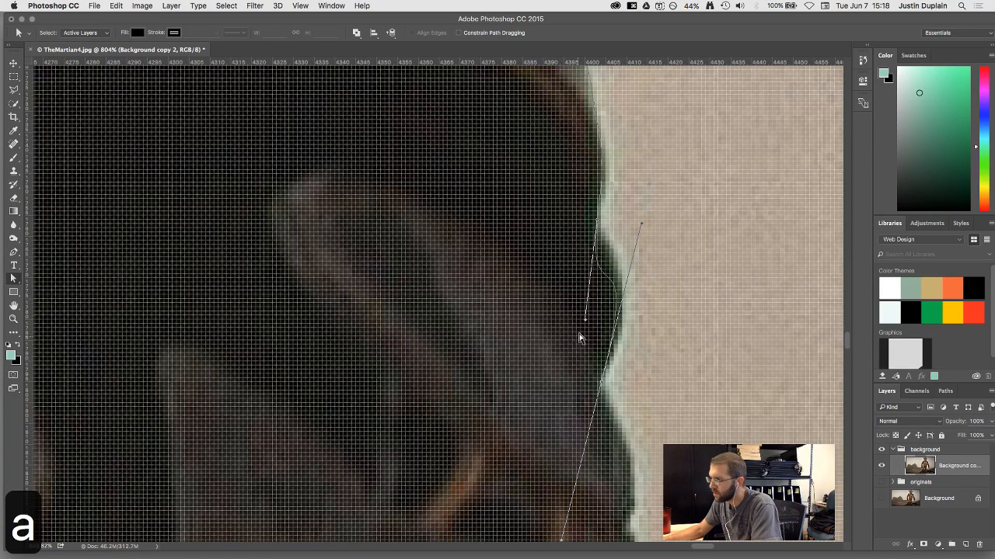
left_click_drag(587, 321, 597, 267)
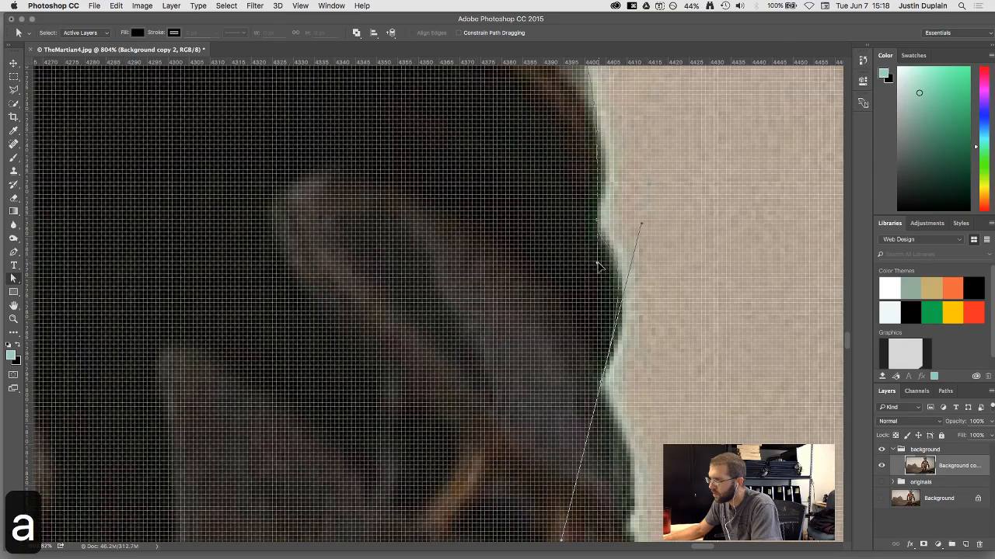
Adjust the notch anchor's position and handles so the curve hugs the glove bulge above it
left_click_drag(644, 301, 658, 226)
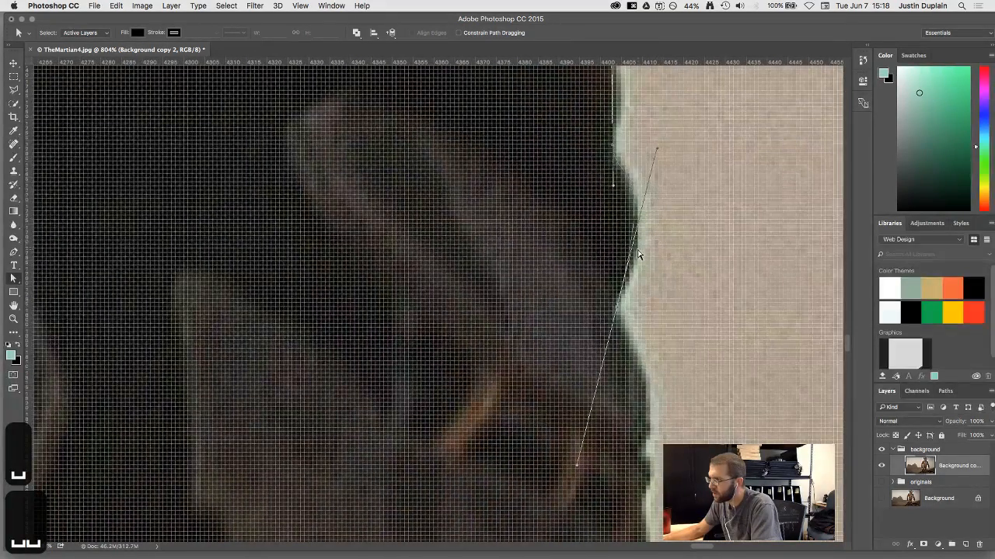
left_click_drag(679, 160, 662, 156)
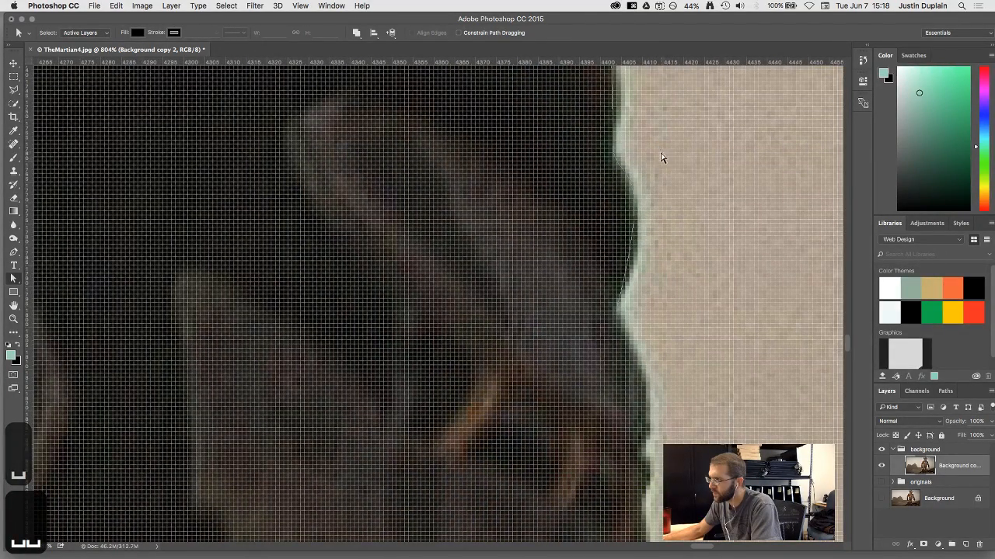
left_click_drag(599, 272, 646, 246)
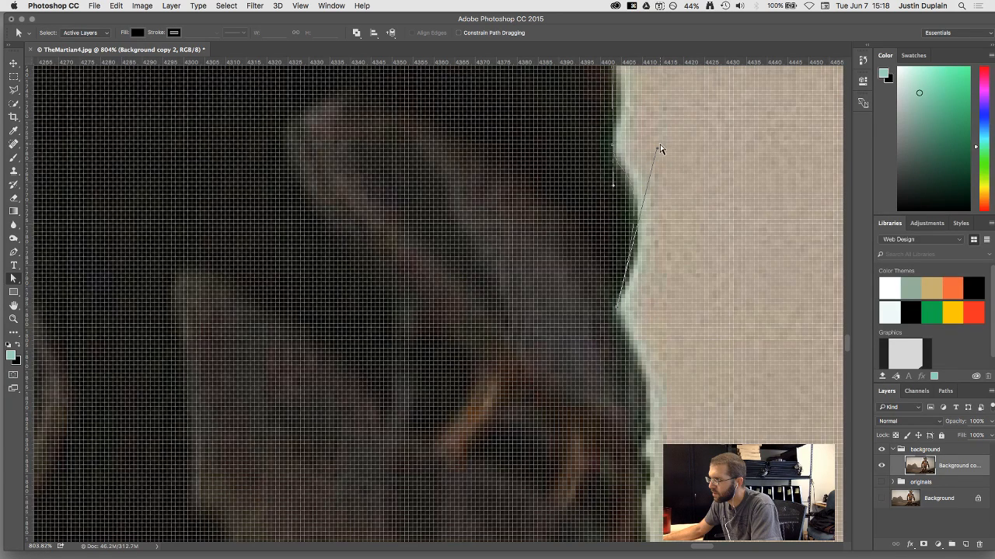
left_click_drag(657, 152, 666, 208)
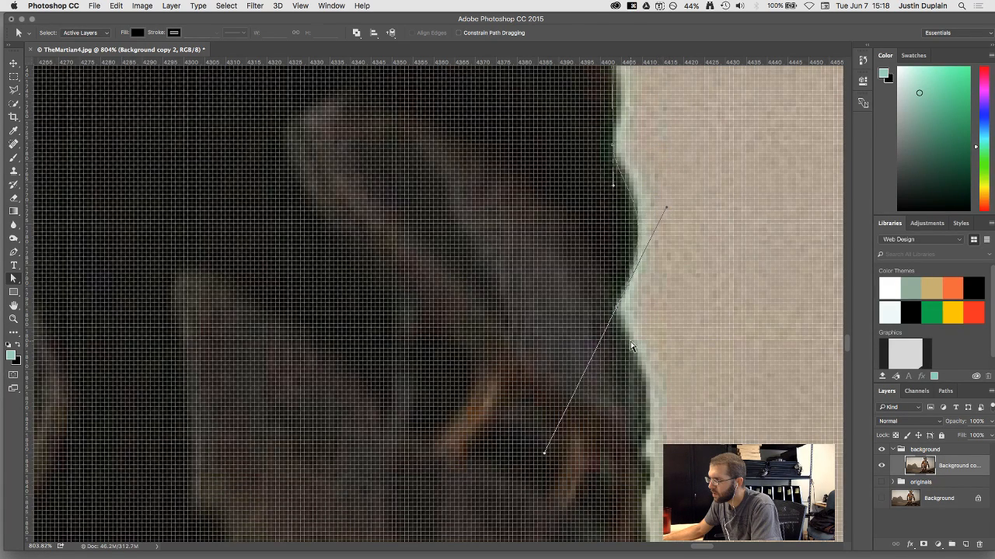
left_click_drag(630, 345, 630, 272)
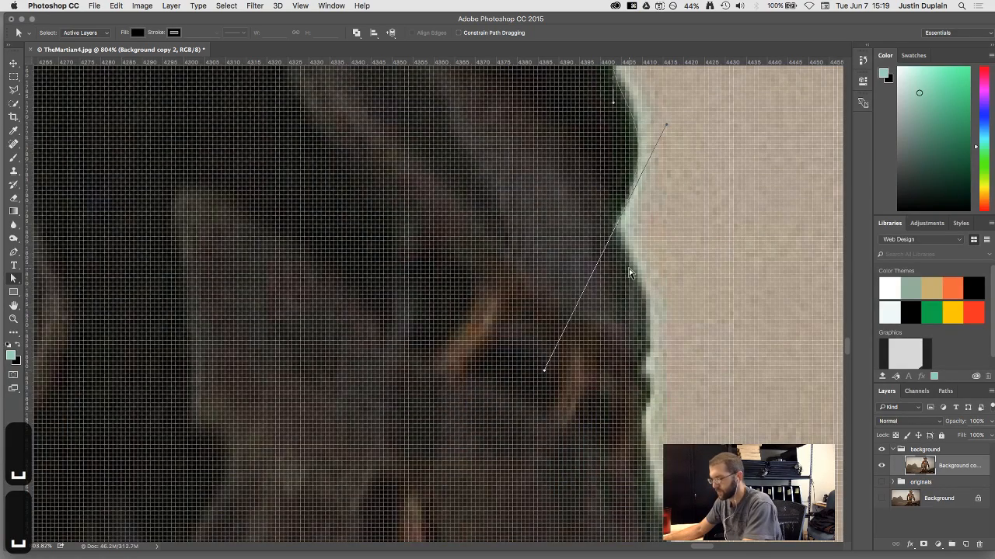
left_click_drag(546, 372, 614, 230)
key("a")
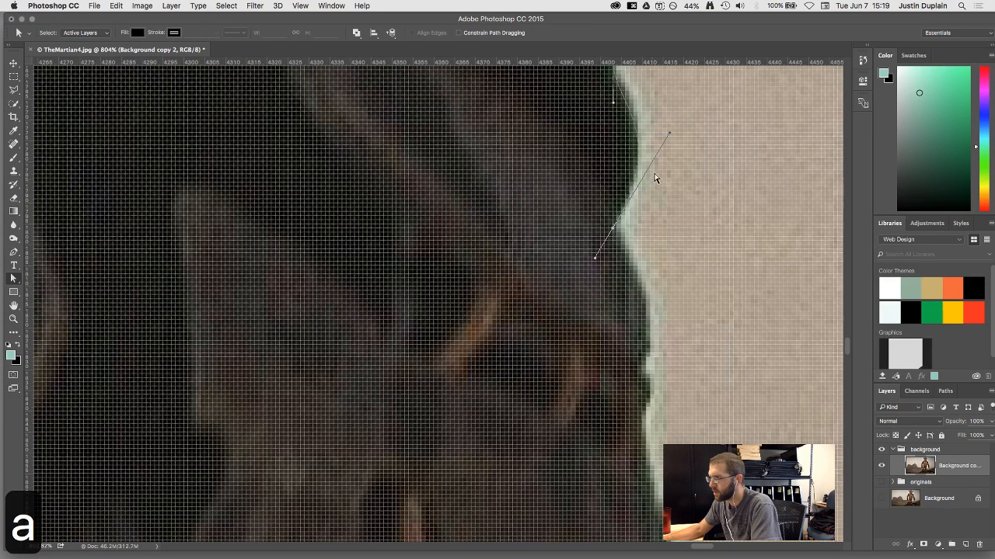
left_click_drag(669, 135, 667, 102)
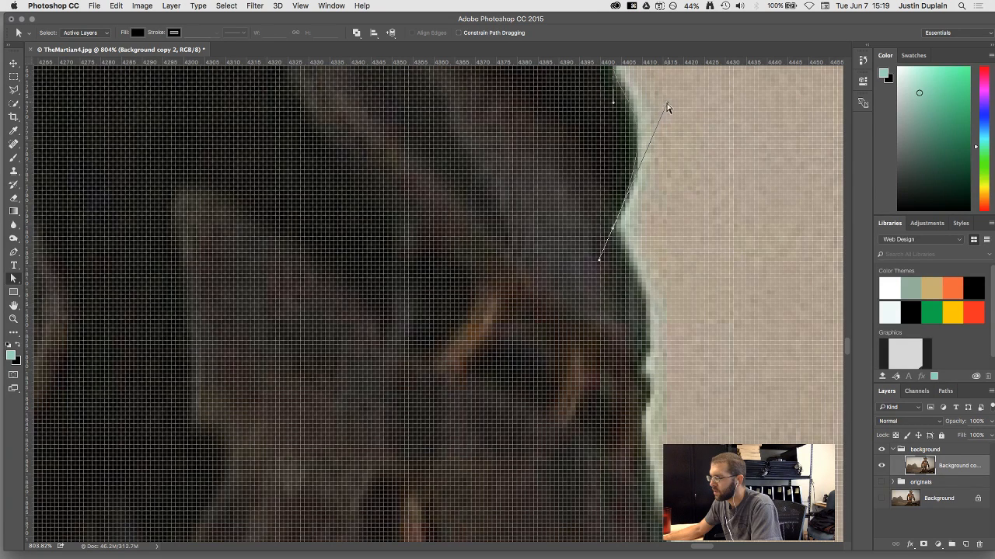
Redirect the notch anchor's outgoing handle down along the glove edge and add a curve anchor at the next small indentation
key("p")
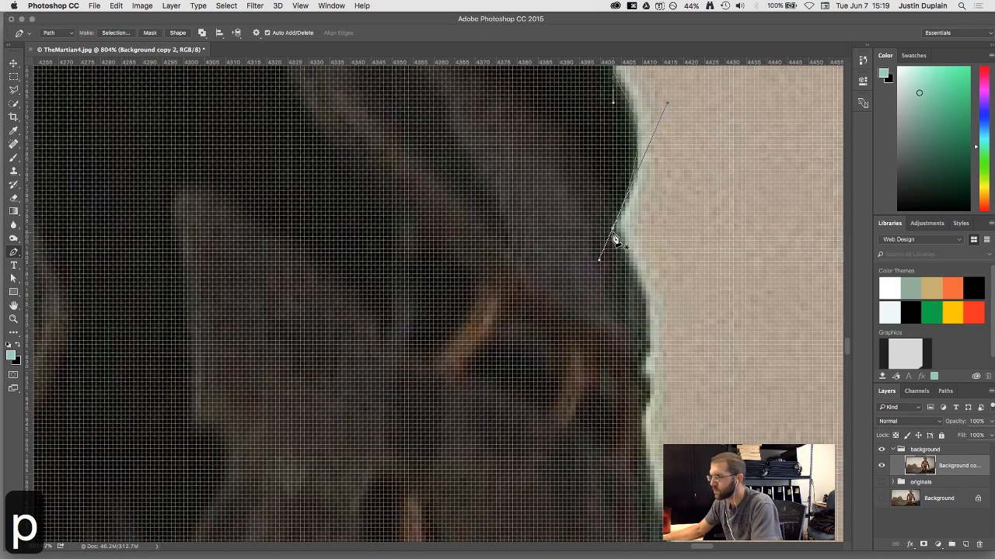
left_click_drag(599, 260, 622, 262)
key("super+z")
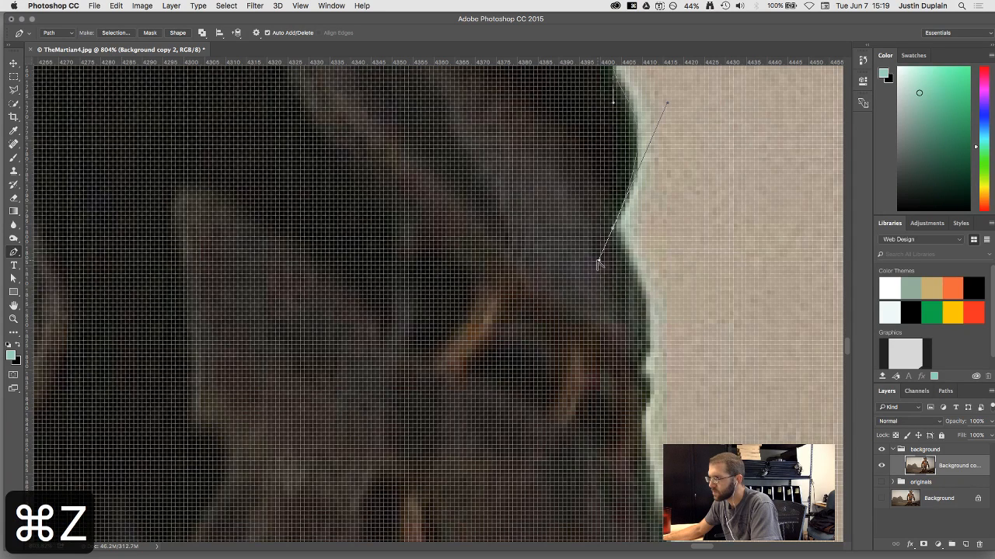
left_click_drag(613, 228, 637, 272)
mouse_move(635, 438)
left_mouse_down()
mouse_move(633, 482)
mouse_move(644, 448)
left_mouse_up()
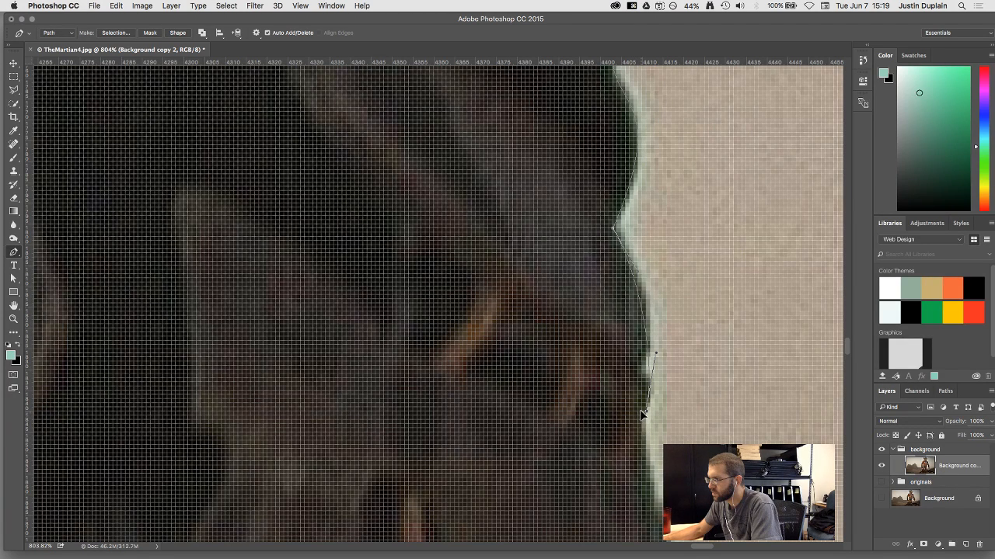
Continue the path with curve anchors down the glove's outer edge and around the protruding bulge to its lower corner
key("space")
left_click_drag(642, 415, 664, 272)
scroll(665, 268, "down", 3)
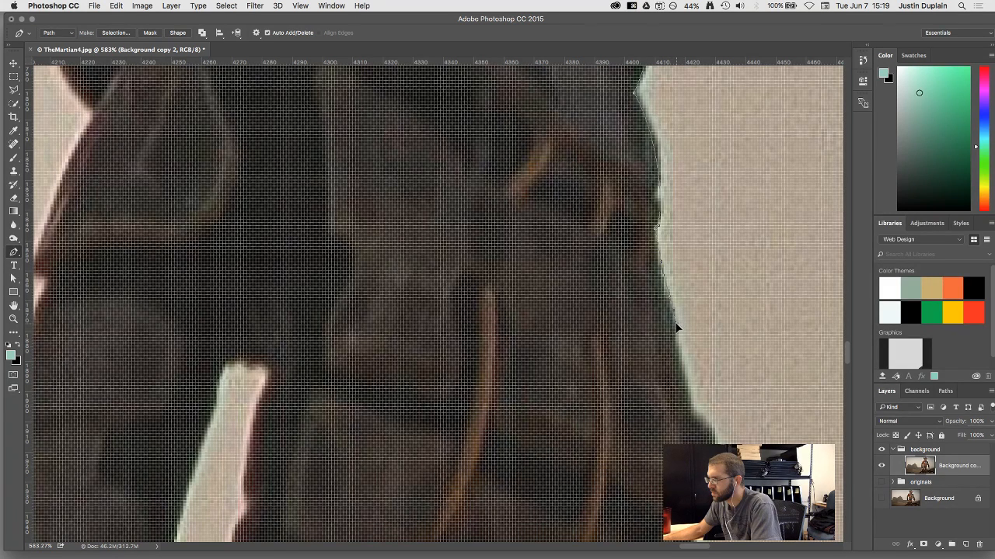
key("a")
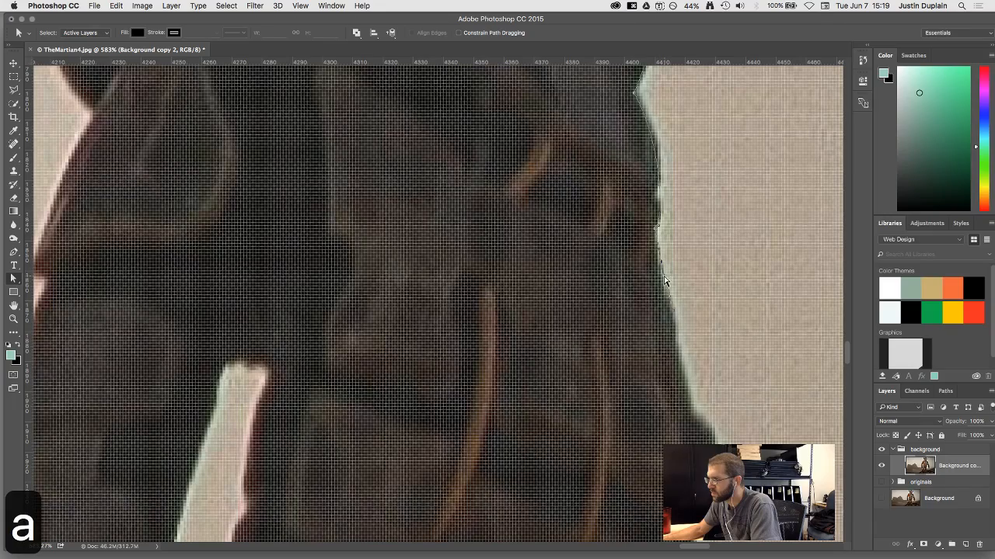
key("space")
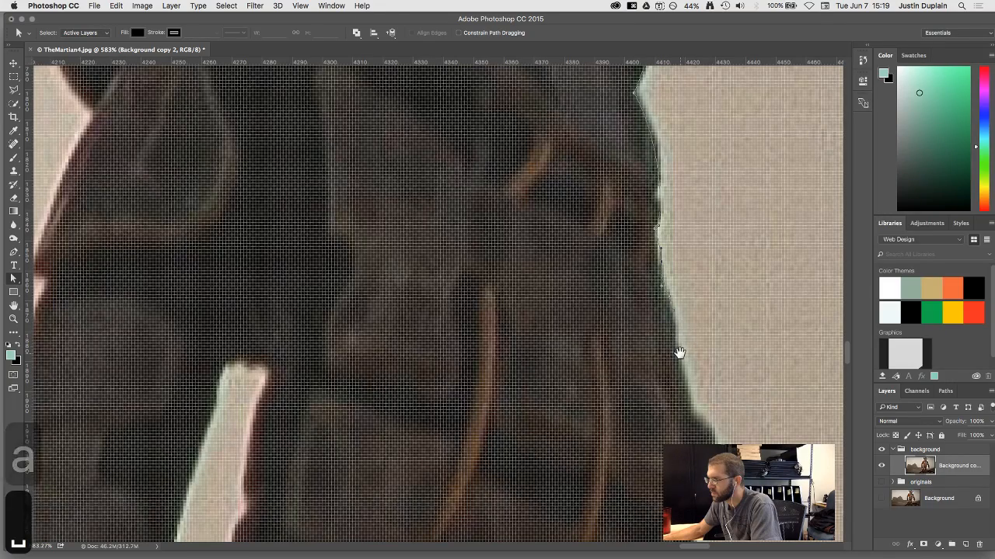
left_click_drag(679, 351, 672, 296)
key("p")
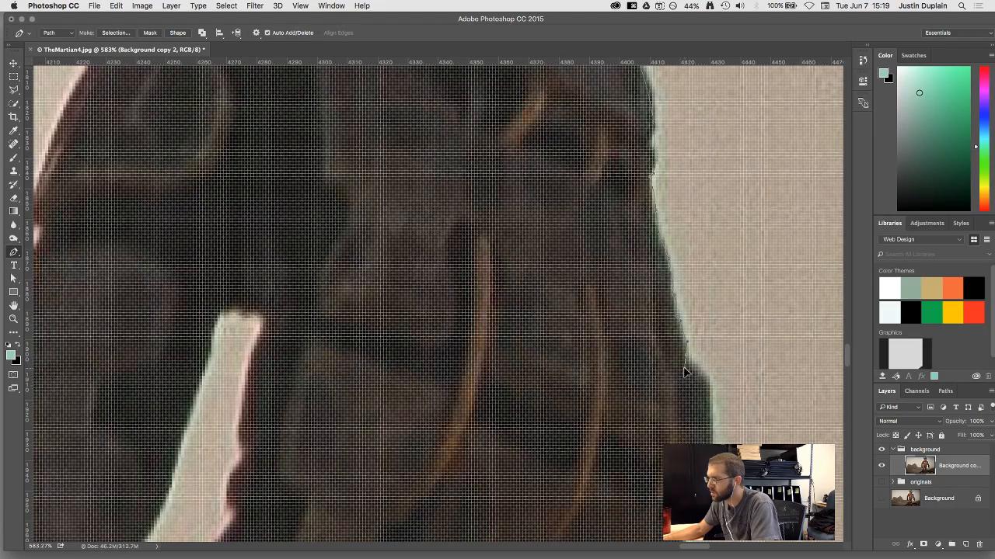
left_click_drag(689, 362, 697, 276)
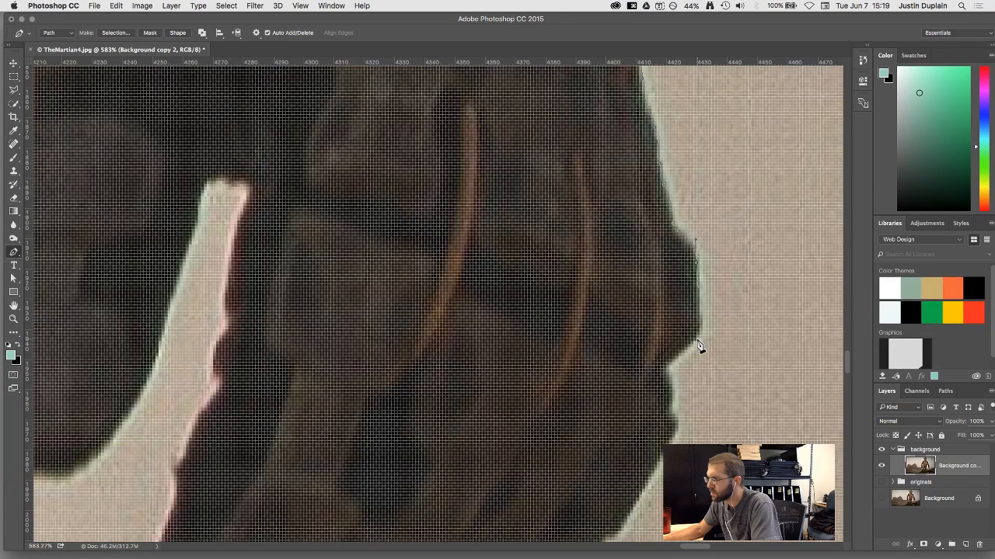
left_click_drag(698, 343, 692, 341)
Move the anchor on the protruding bulge's outer side slightly inward and down, onto the dark glove pixels
key("a")
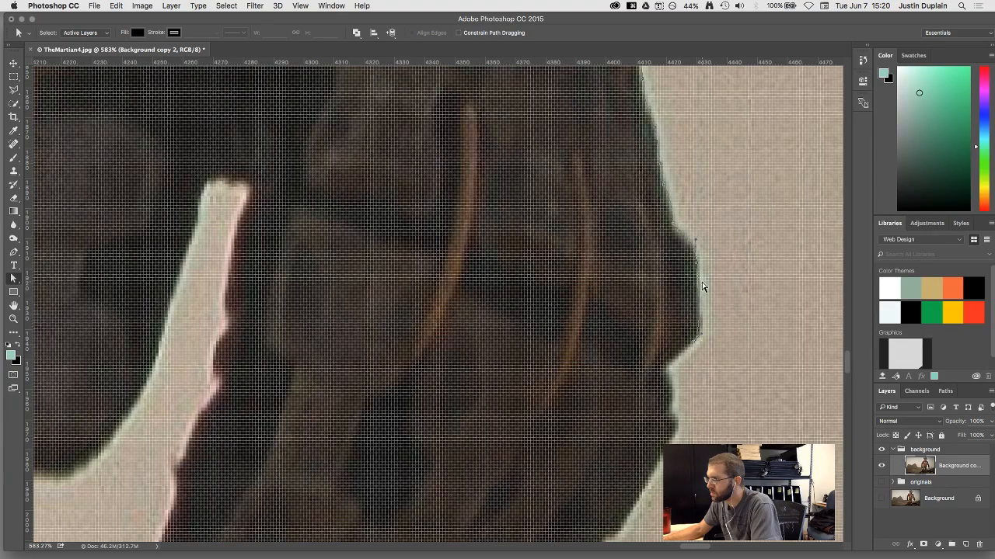
scroll(696, 261, "up", 5)
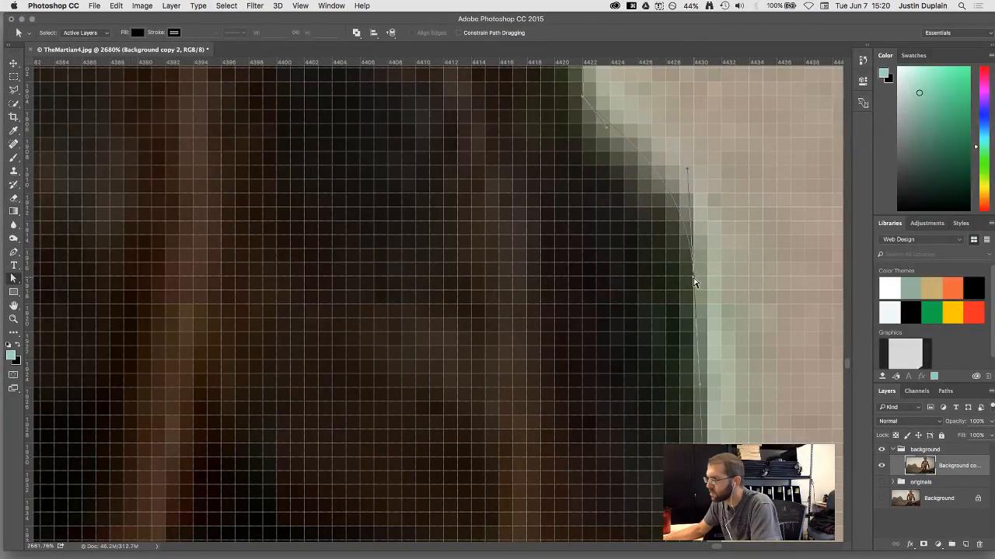
left_click_drag(688, 281, 684, 303)
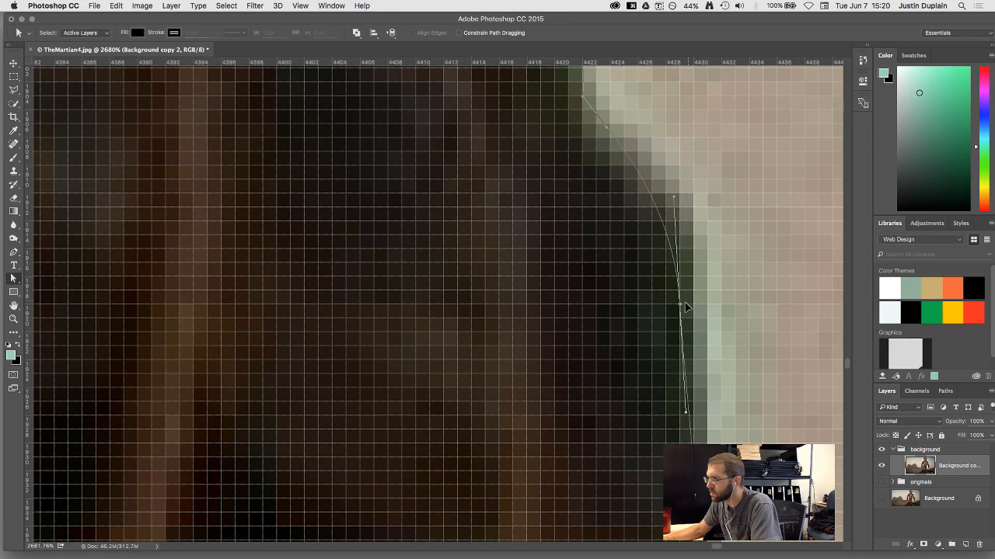
Add curve anchors along the slanted underside of the protruding bulge and at the notch beneath it
scroll(678, 295, "down", 4)
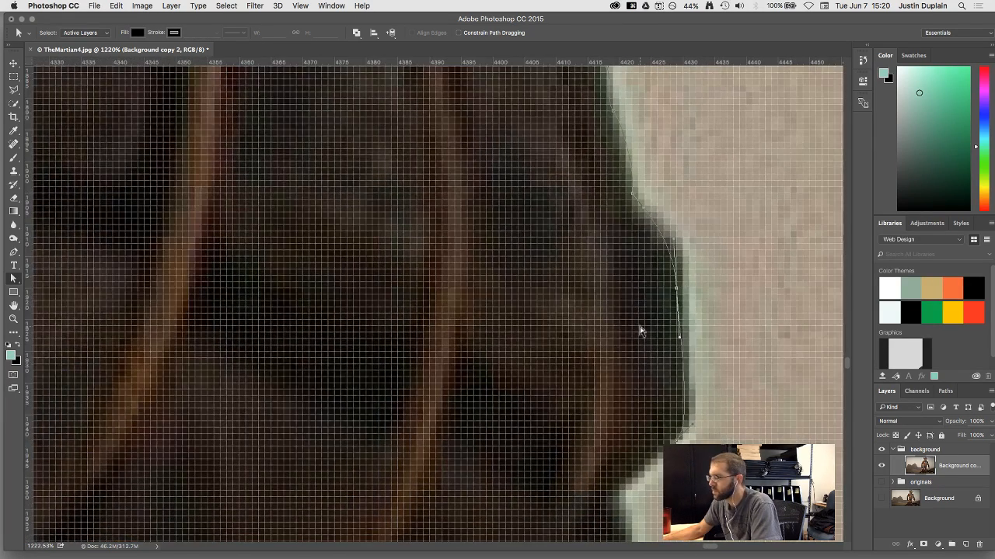
left_click_drag(640, 332, 637, 178)
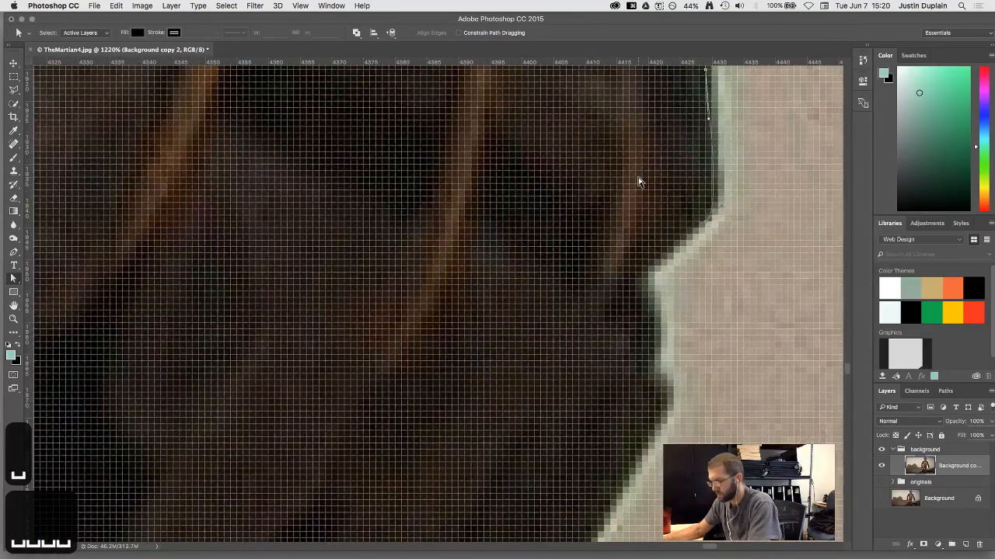
key("p")
left_click_drag(702, 223, 680, 241)
left_click_drag(649, 278, 648, 291)
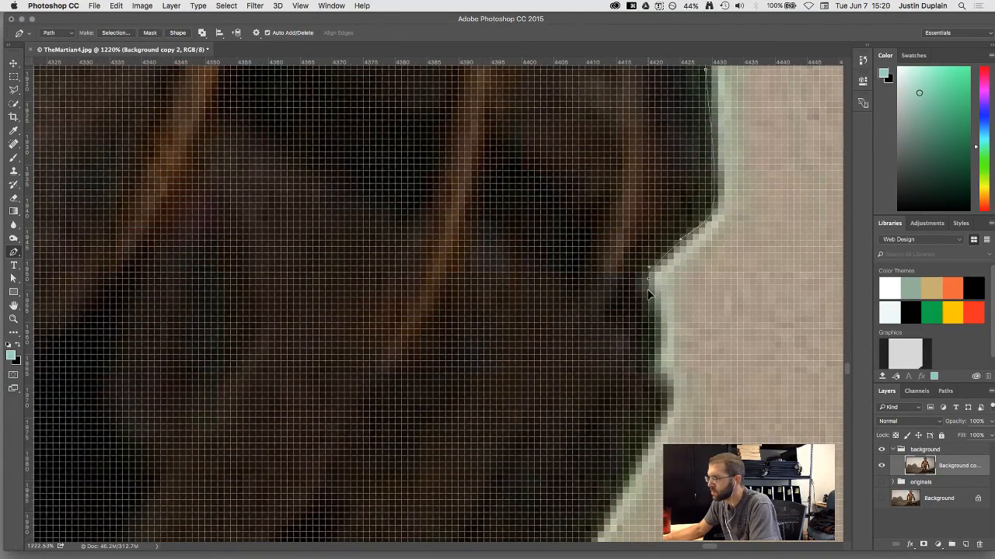
Extend the path past the next small bump and along the glove's lower diagonal edge to the small step near the fingertips
left_click_drag(668, 338, 666, 247)
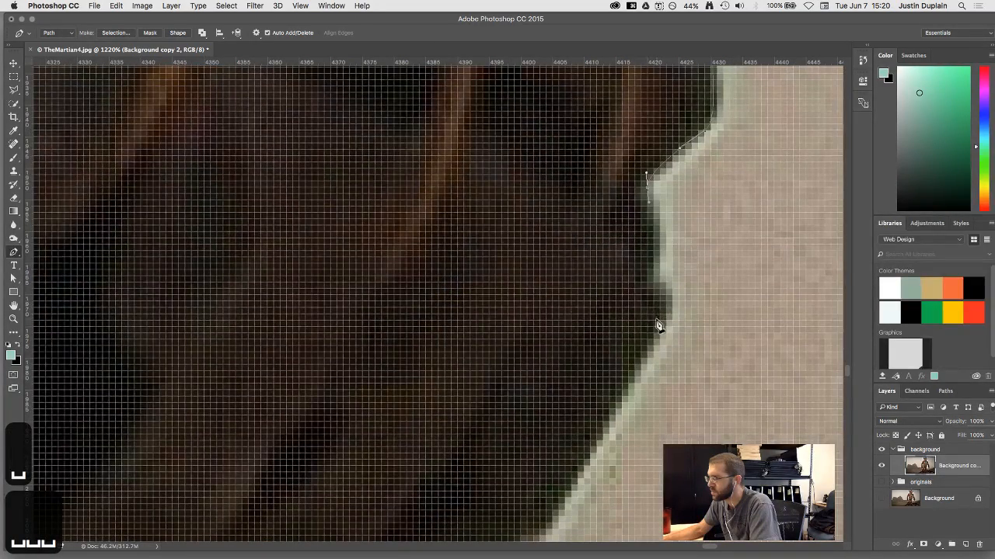
scroll(650, 346, "down", 6)
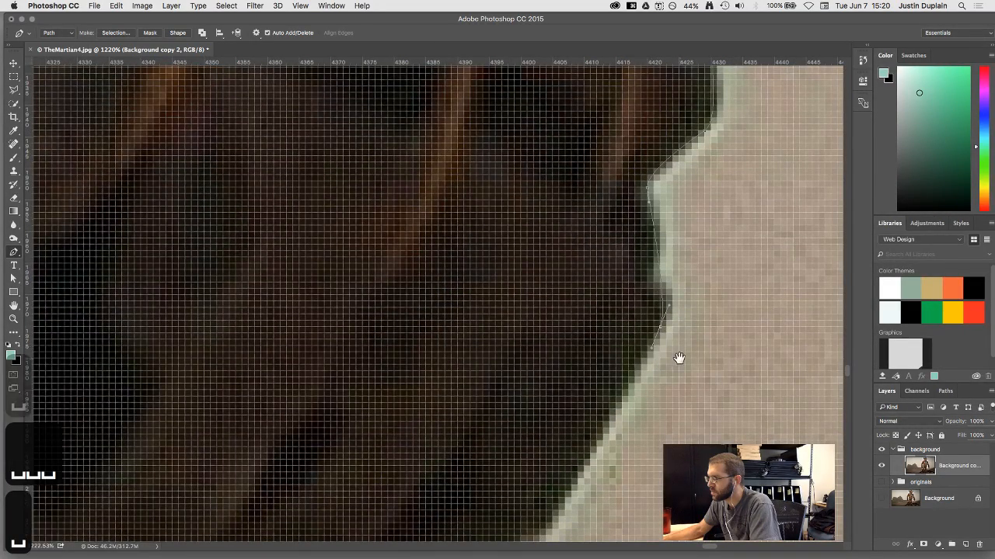
scroll(625, 249, "down", 1)
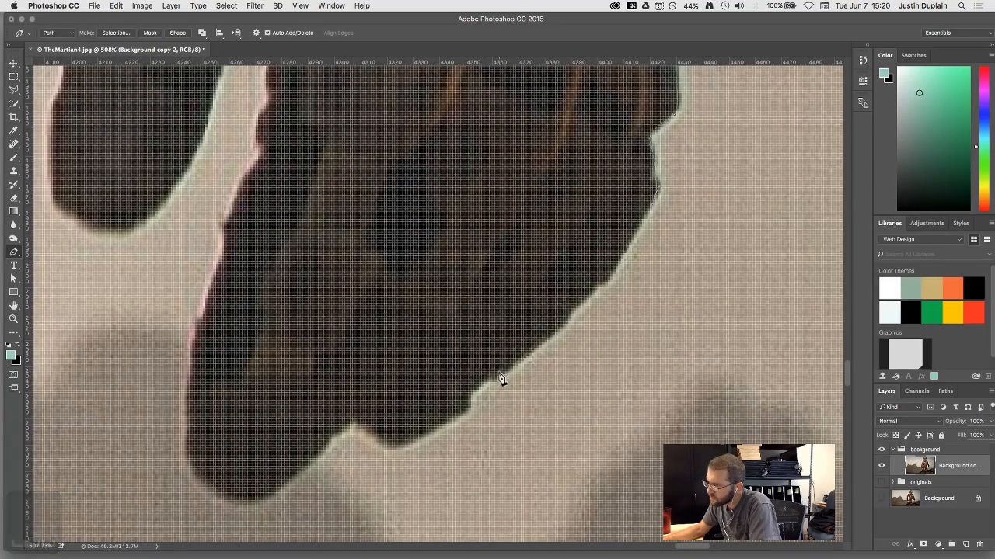
left_click_drag(498, 379, 411, 437)
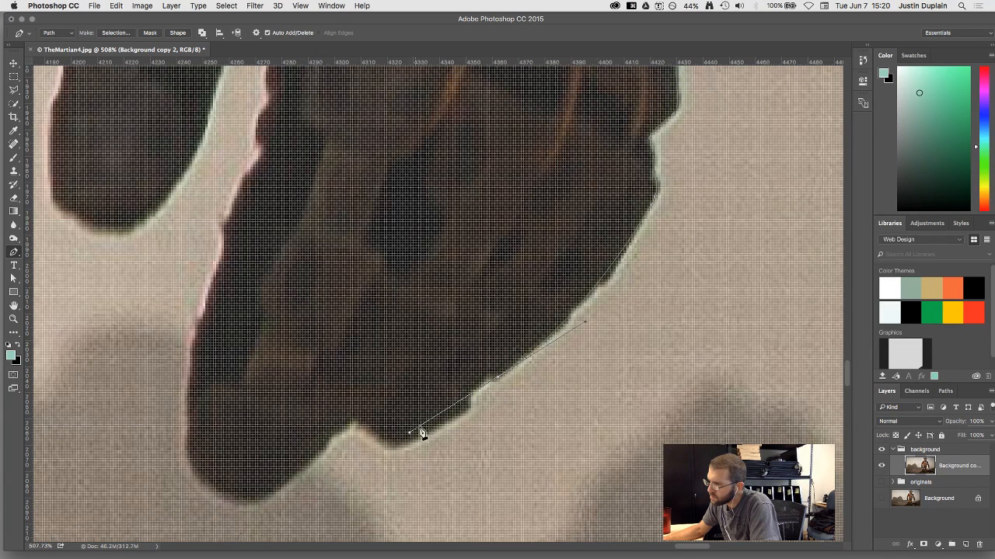
left_click(487, 379)
left_click(470, 409)
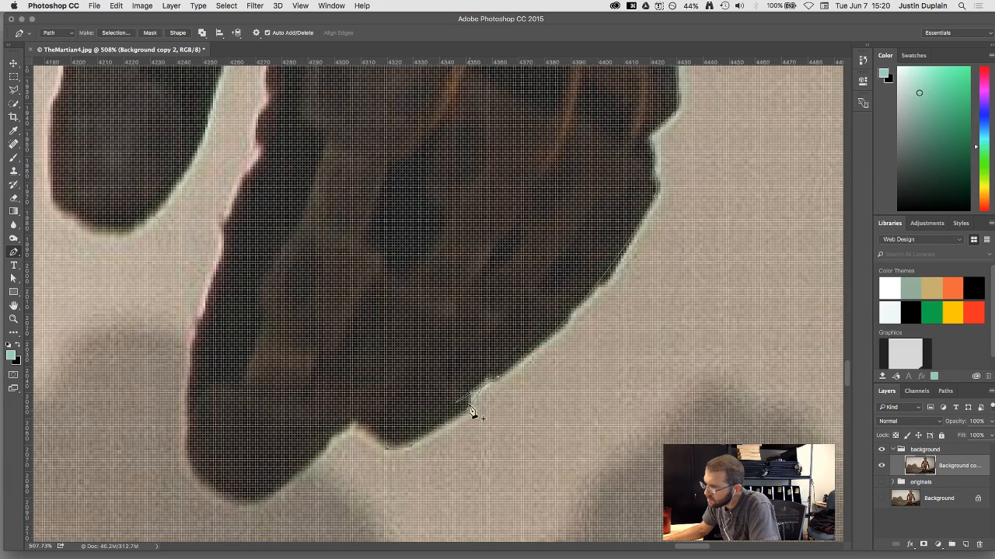
Try to reshape the path at the small step near the fingertips by adjusting the anchors and their direction handles
scroll(474, 404, "up", 4)
key("a")
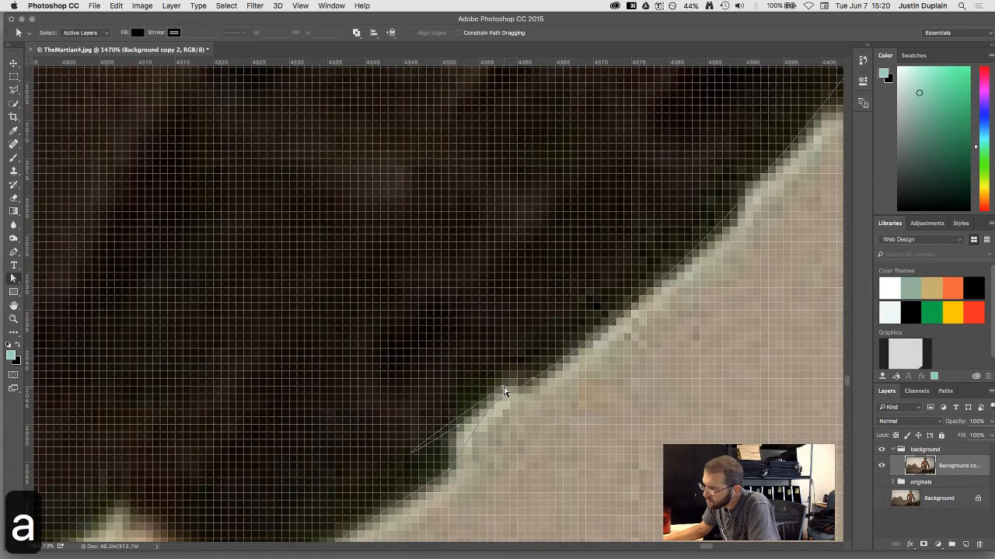
left_click(504, 388)
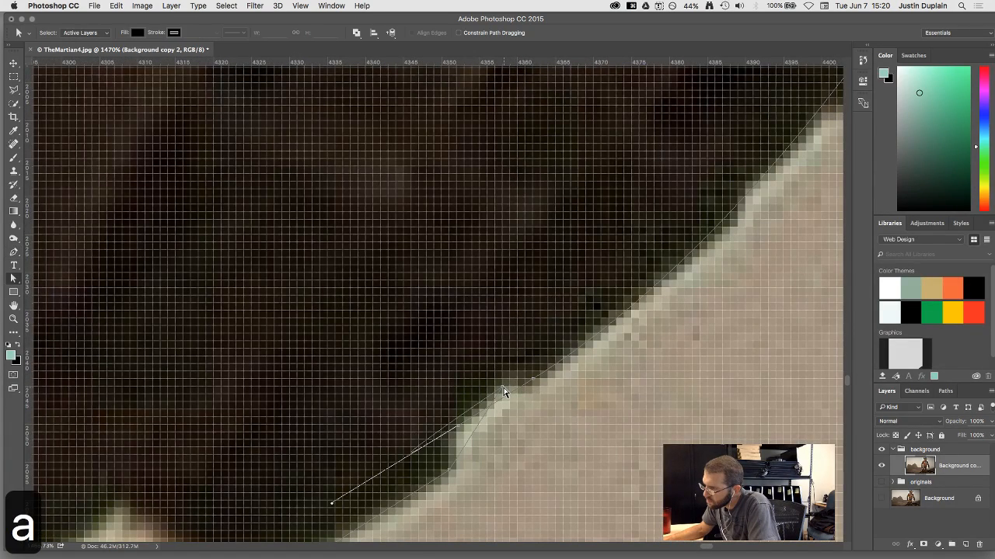
left_click(459, 427)
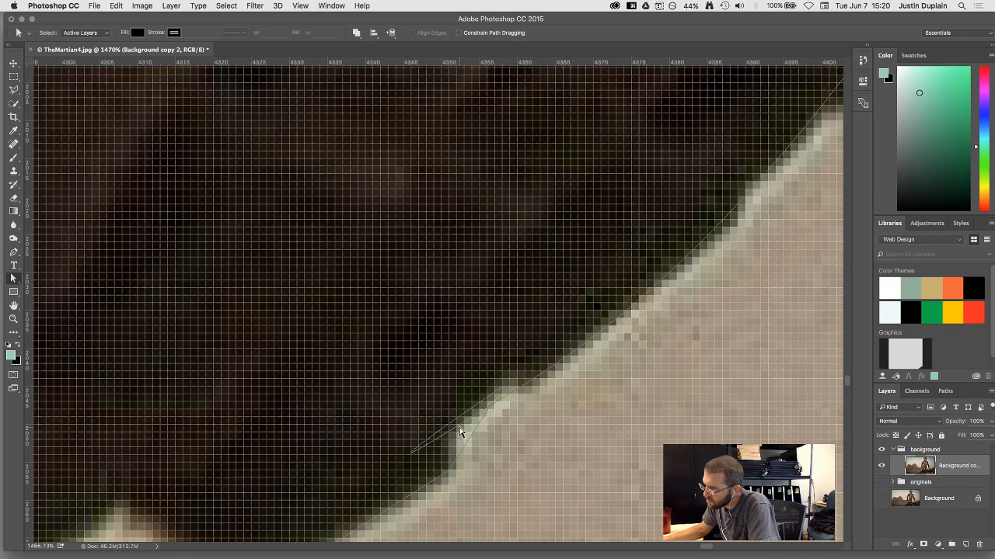
left_click(502, 393)
left_click_drag(331, 505, 492, 390)
left_click_drag(474, 428, 425, 398)
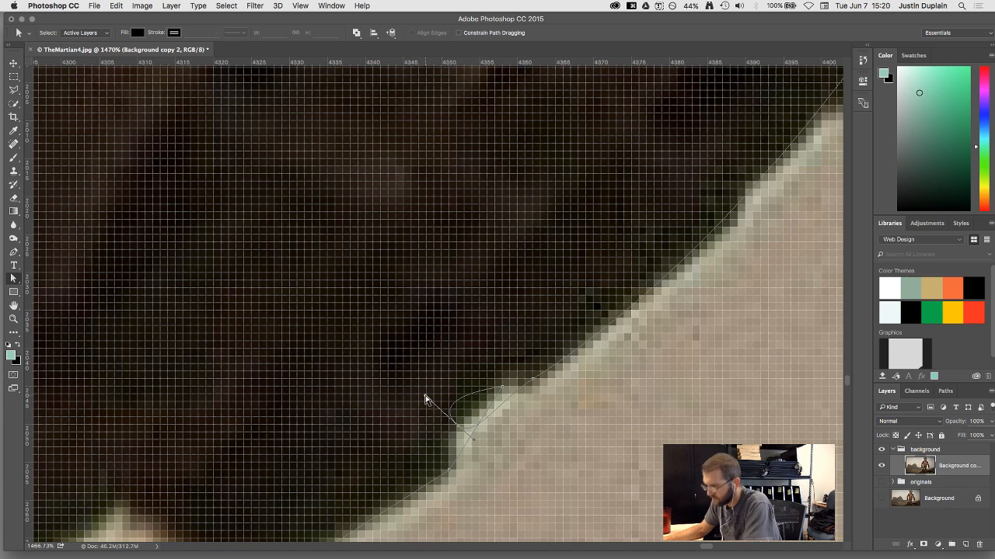
Remove the surplus anchors at the small step and bend the remaining segment into a curve
key("p")
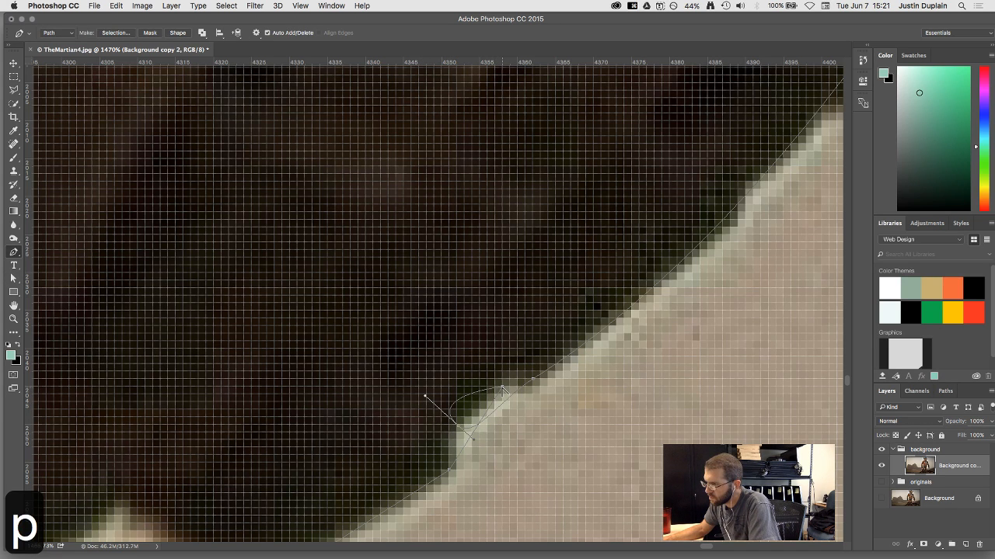
left_click(458, 426)
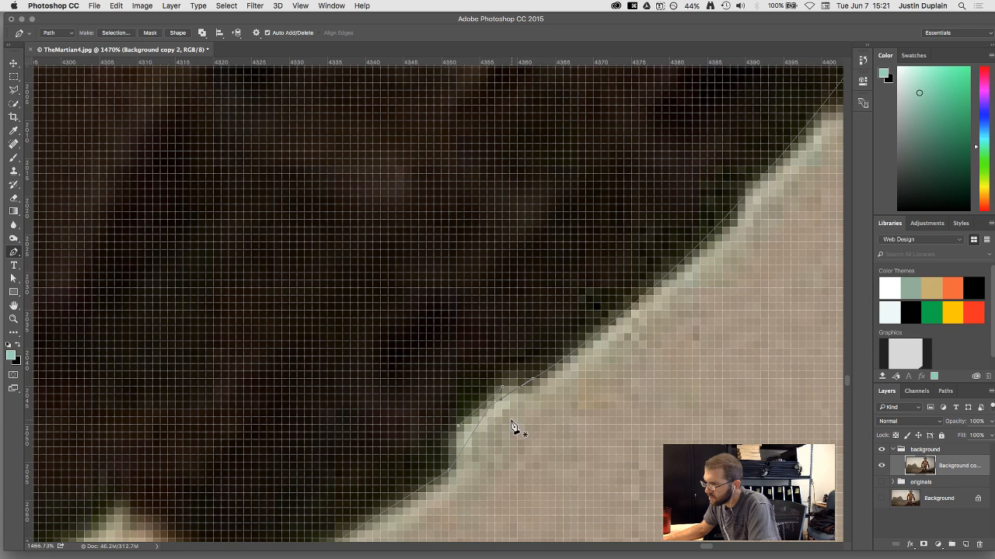
left_click_drag(485, 405, 520, 334)
left_click(506, 385)
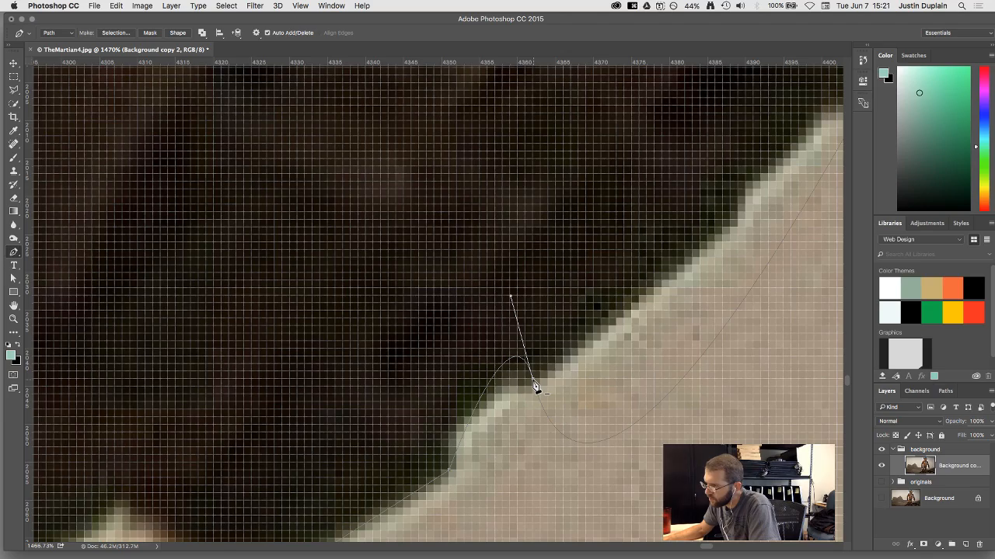
Shorten and rotate the direction handles above the small step to fit the curve to the glove's lower diagonal edge
scroll(535, 387, "down", 5)
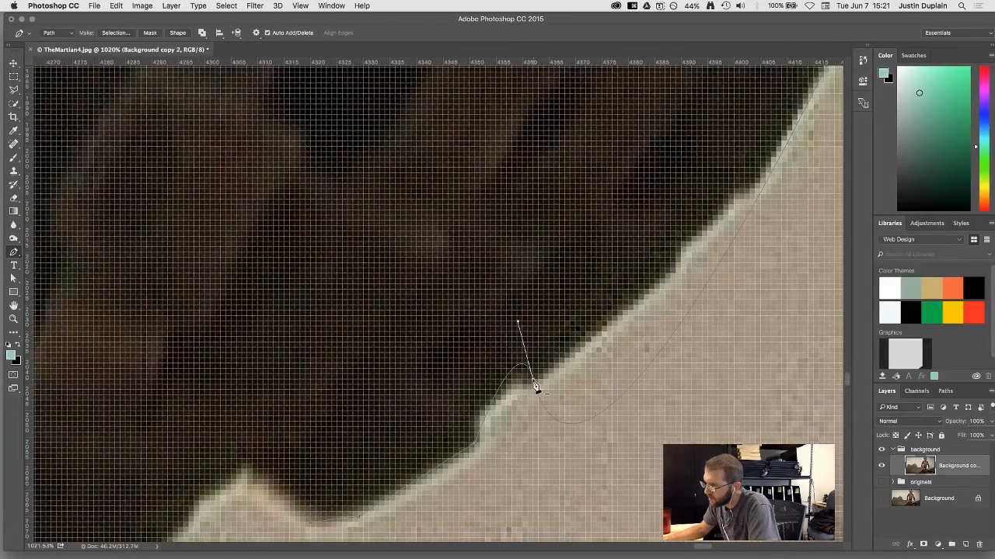
key("a")
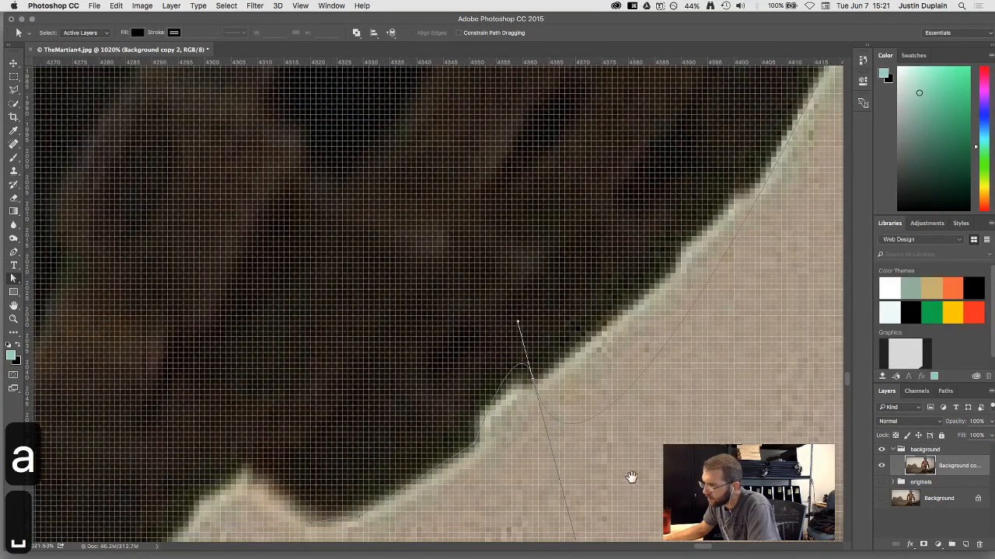
left_click_drag(633, 475, 599, 349)
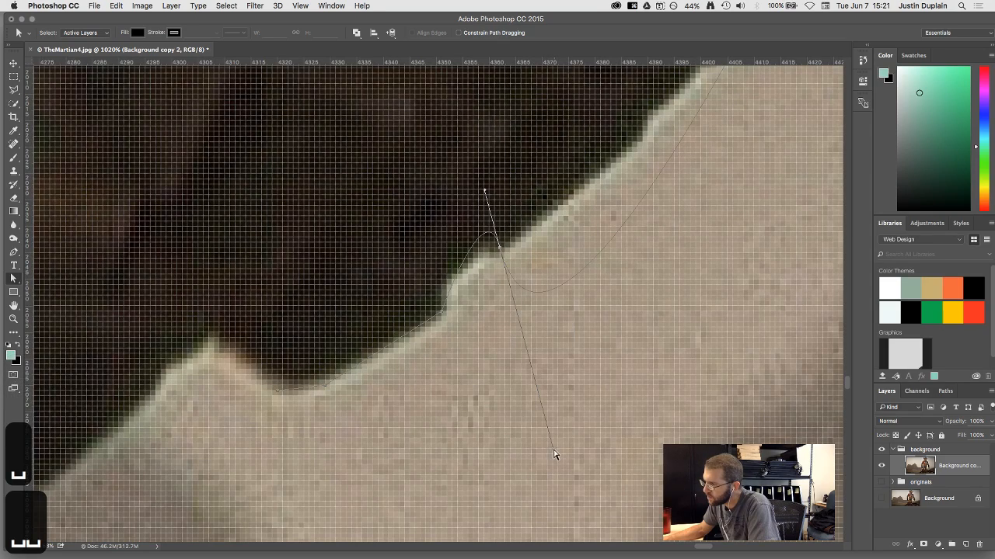
left_click_drag(554, 450, 510, 294)
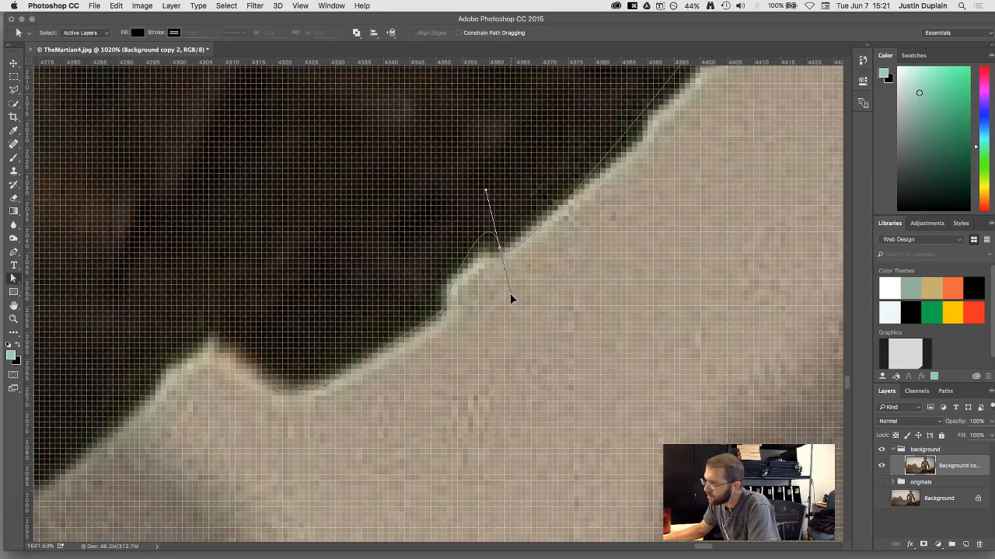
scroll(511, 295, "down", 10)
left_click_drag(566, 213, 501, 342)
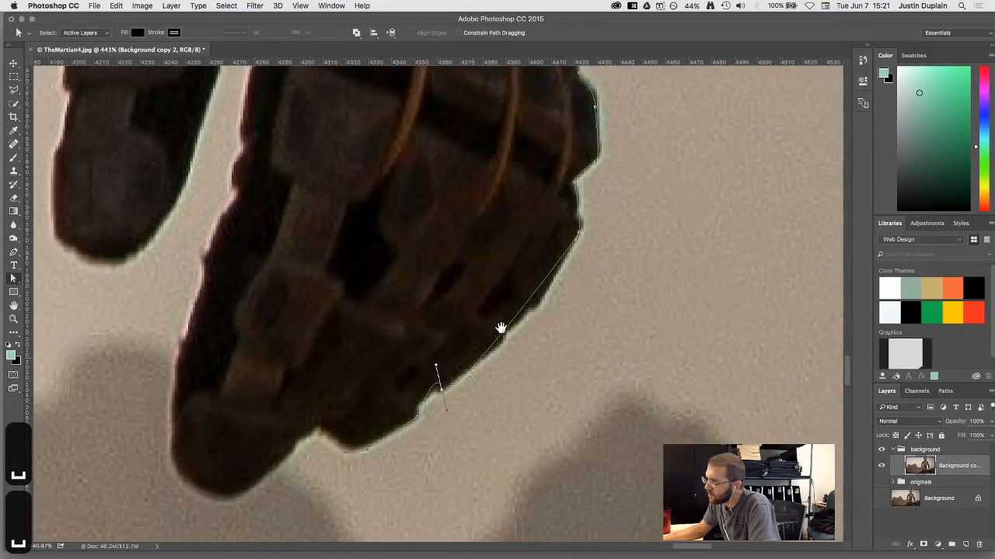
key("a")
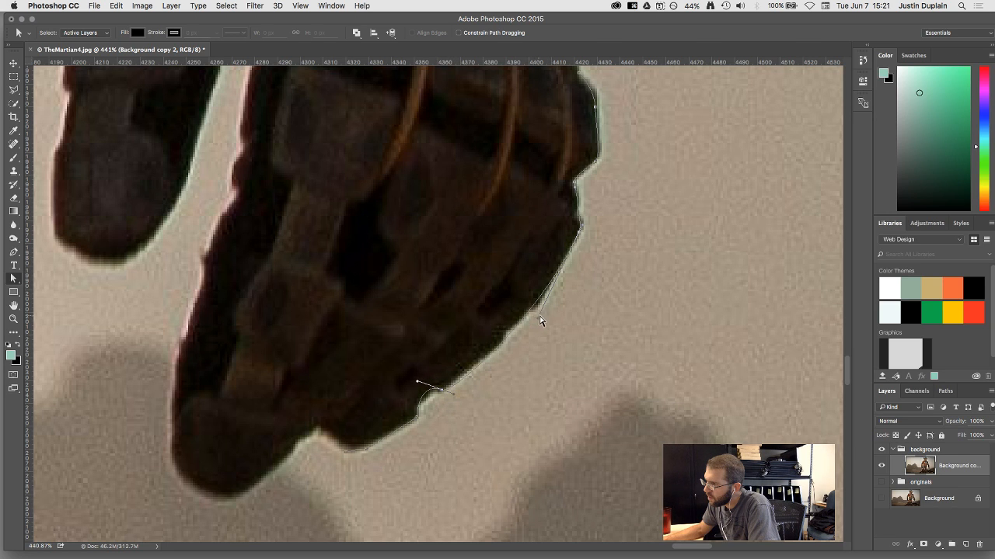
Adjust the inner direction handle at the small step so the path curves closely around the dark glove pixels
scroll(427, 396, "up", 3)
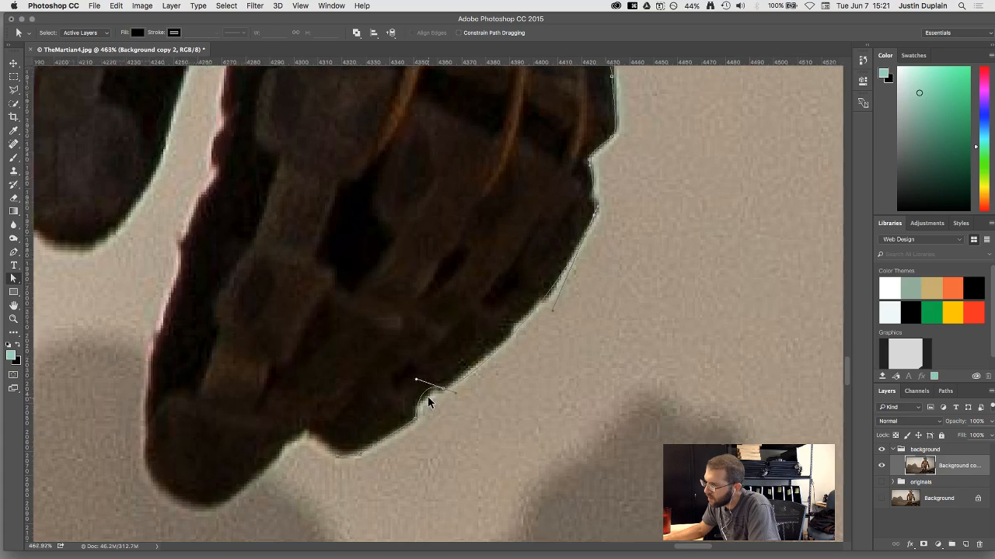
scroll(428, 397, "up", 3)
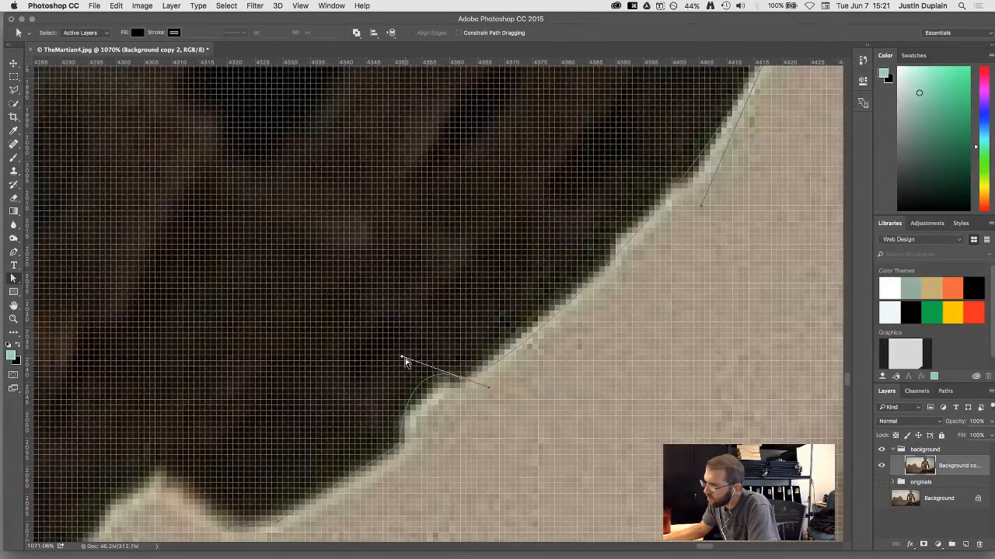
left_click_drag(412, 376, 451, 385)
left_click(464, 384)
left_click(460, 383)
left_click_drag(417, 382, 473, 359)
left_click(462, 384)
left_click(435, 419)
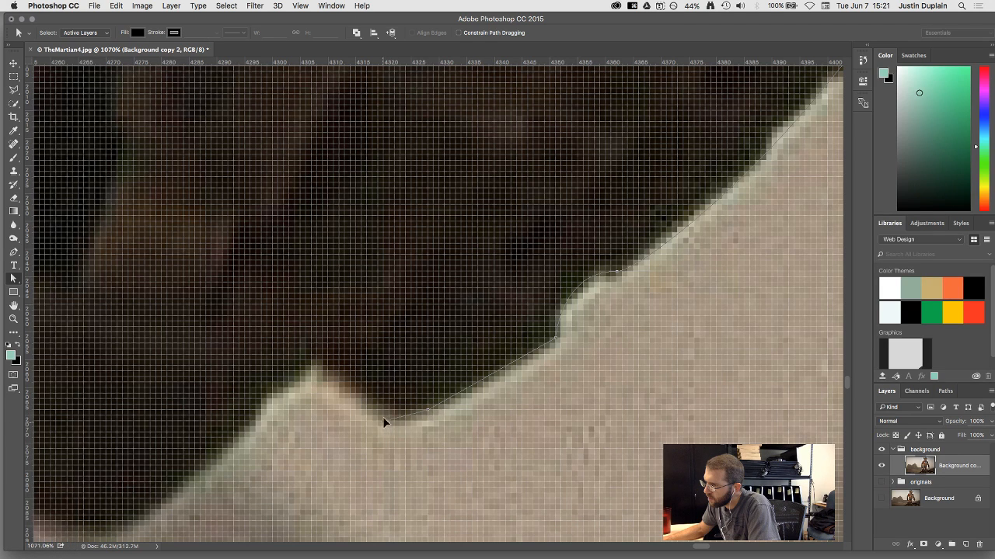
Extend the path to the peak of the notch between the fingers and down the longest finger's diagonal edge
key("p")
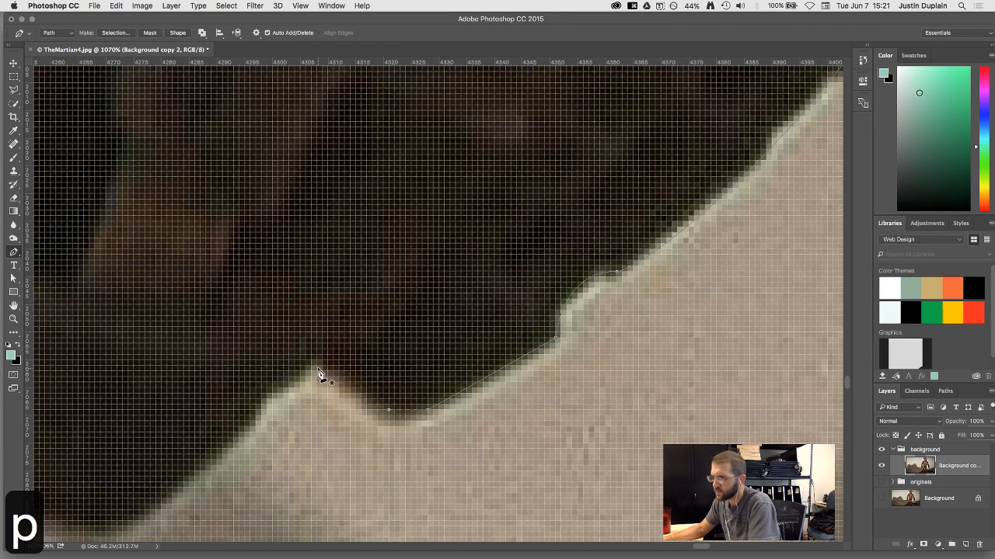
left_click(315, 362)
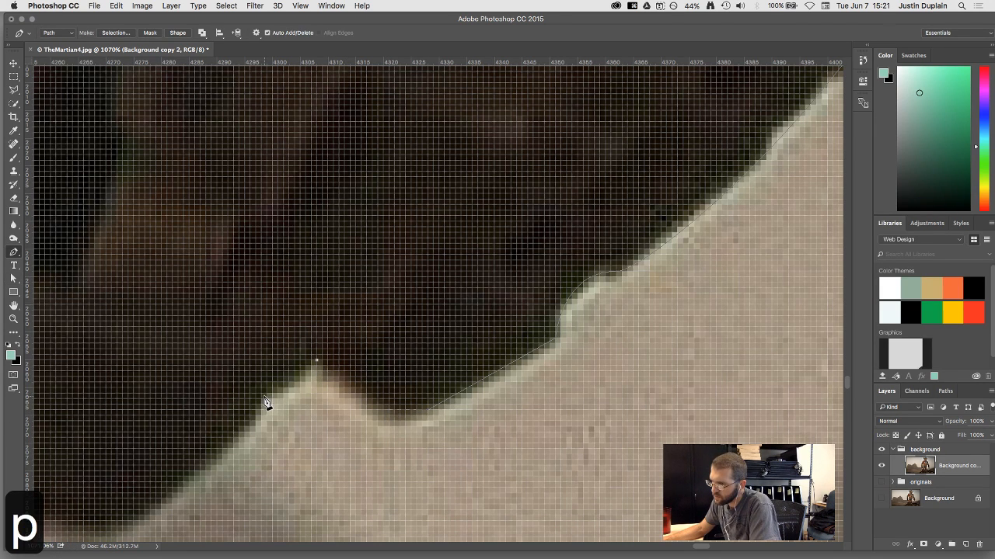
key("space")
left_click_drag(238, 459, 415, 377)
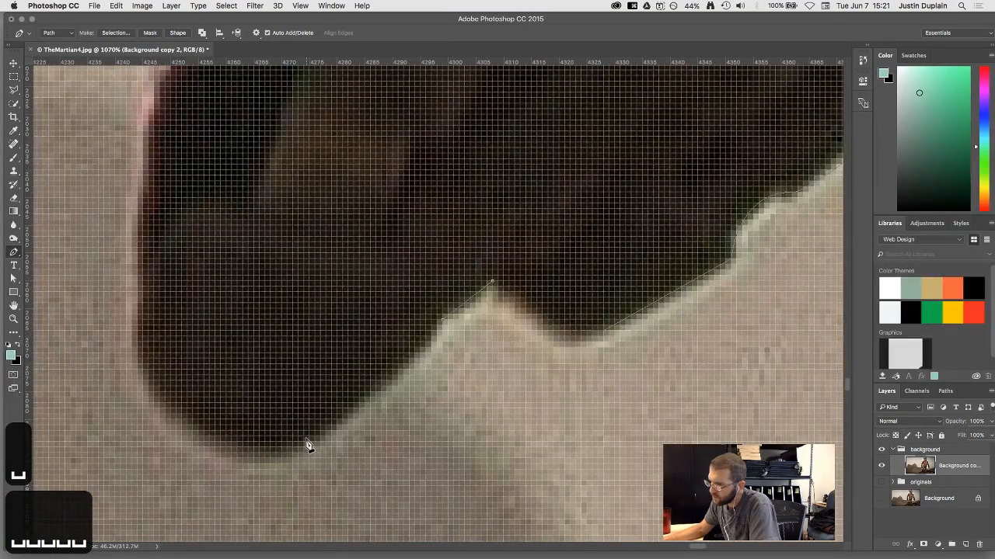
left_click(432, 331)
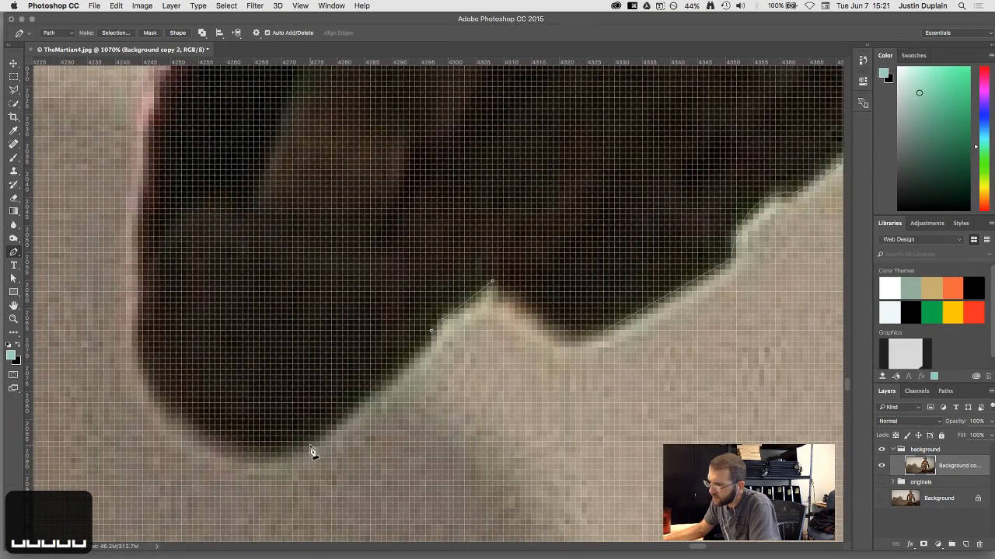
left_click(297, 448)
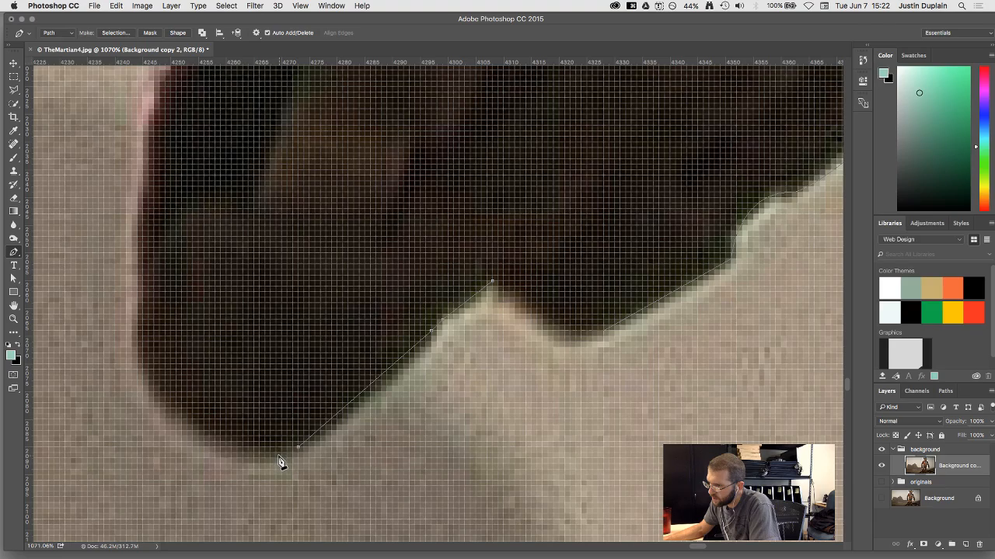
Place closely spaced anchors around the rounded fingertip and onto the start of the finger's inner edge
left_click(276, 453)
left_click_drag(213, 420, 320, 425)
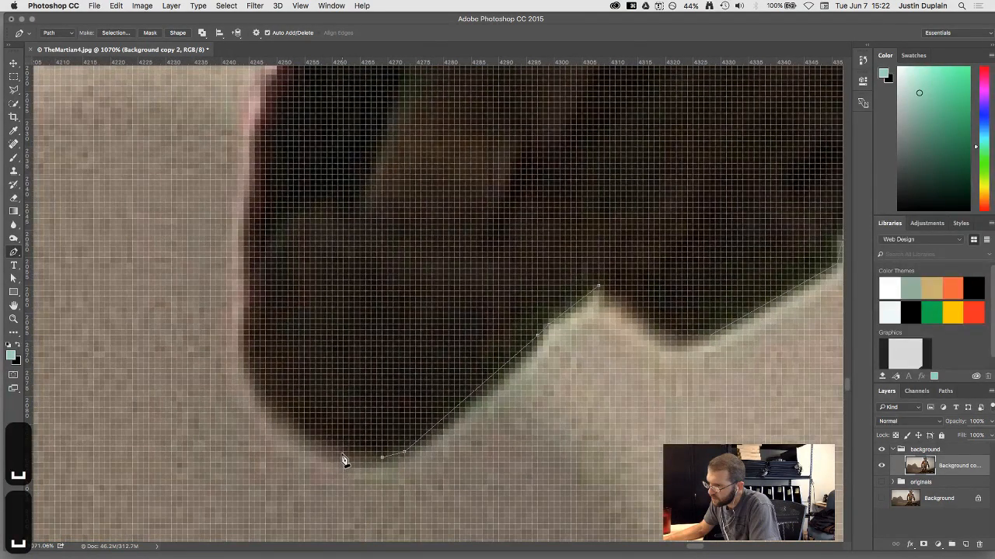
left_click(300, 429)
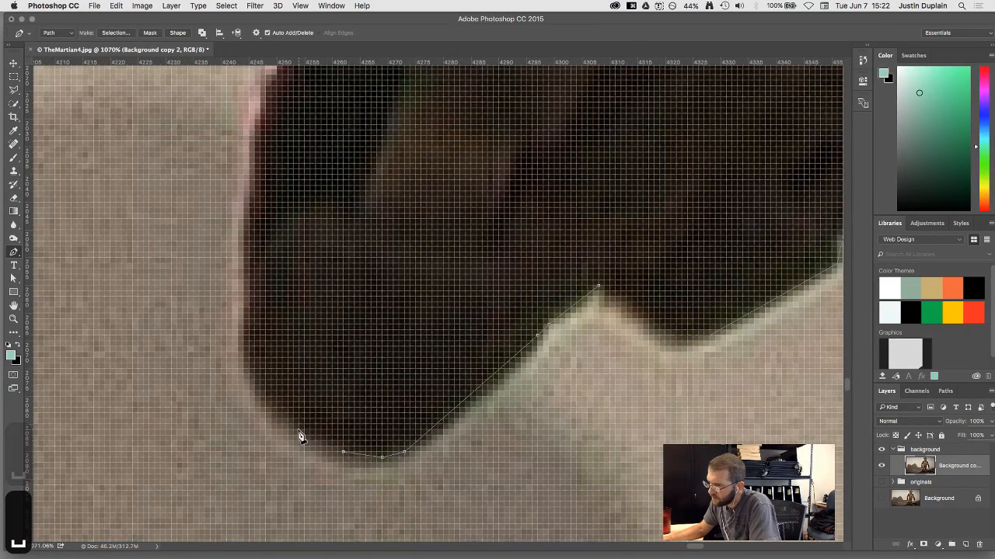
left_click(259, 387)
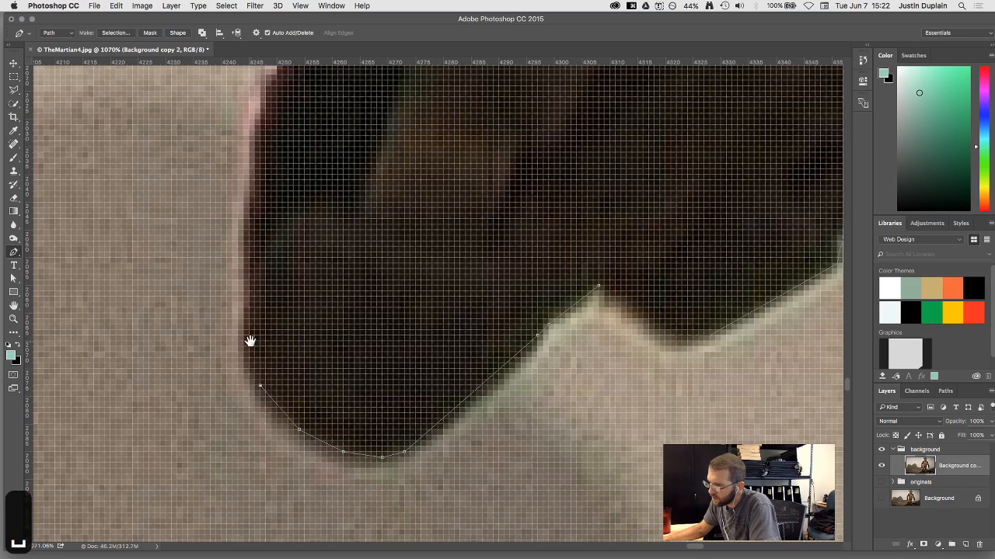
left_click_drag(248, 339, 342, 398)
left_click(334, 419)
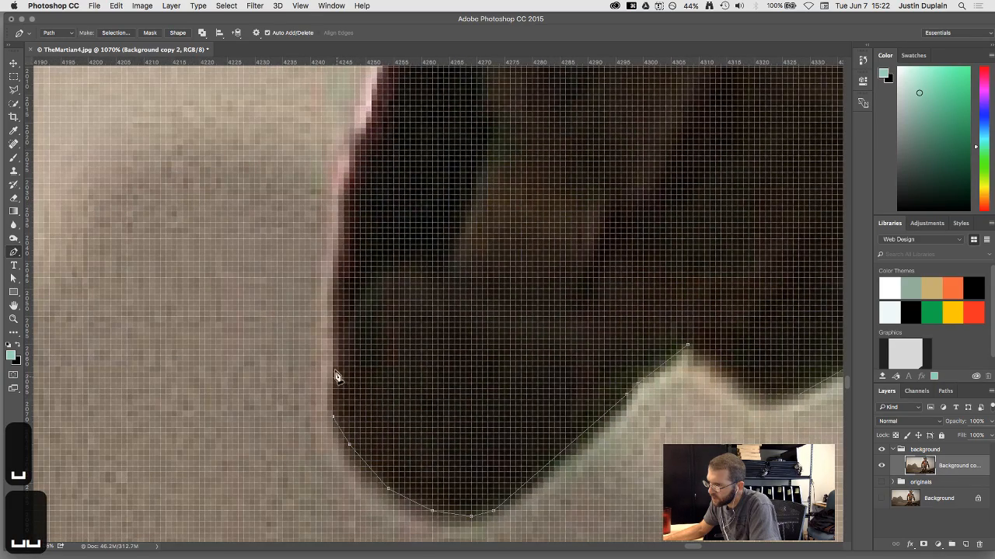
left_click(338, 335)
Continue the path up the finger's inner edge, keeping the anchors just inside the pink fringe
scroll(339, 340, "down", 6)
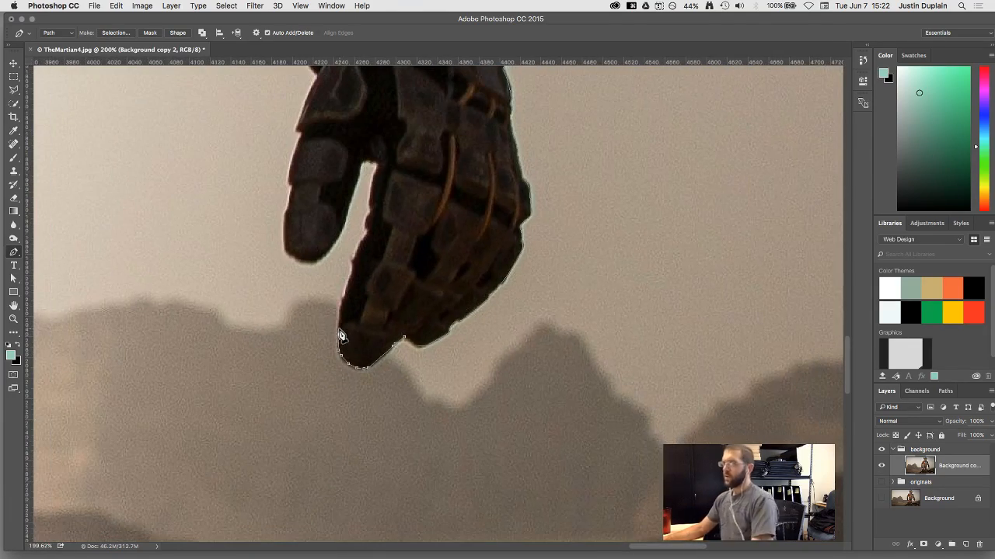
scroll(340, 331, "up", 1)
scroll(339, 331, "up", 6)
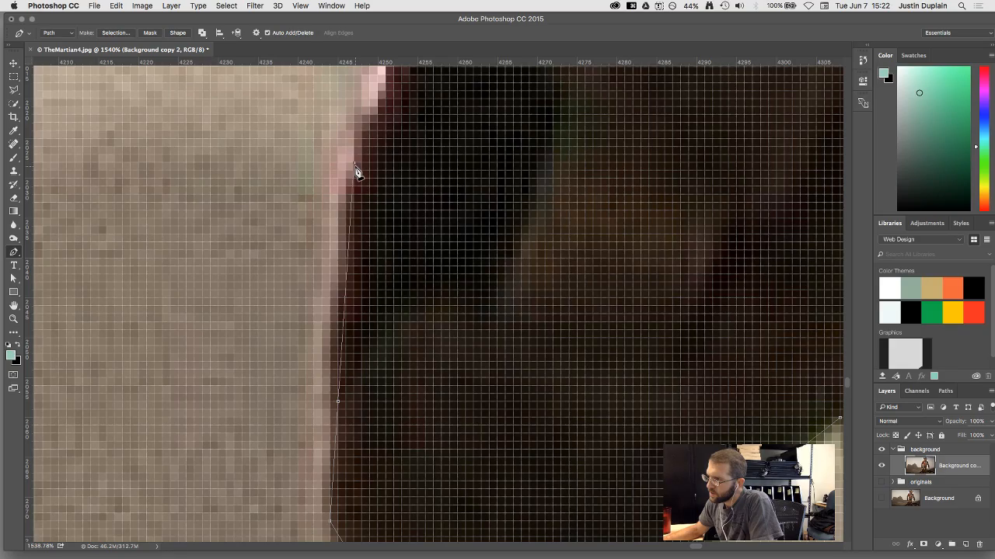
left_click_drag(371, 133, 324, 344)
left_click(330, 324)
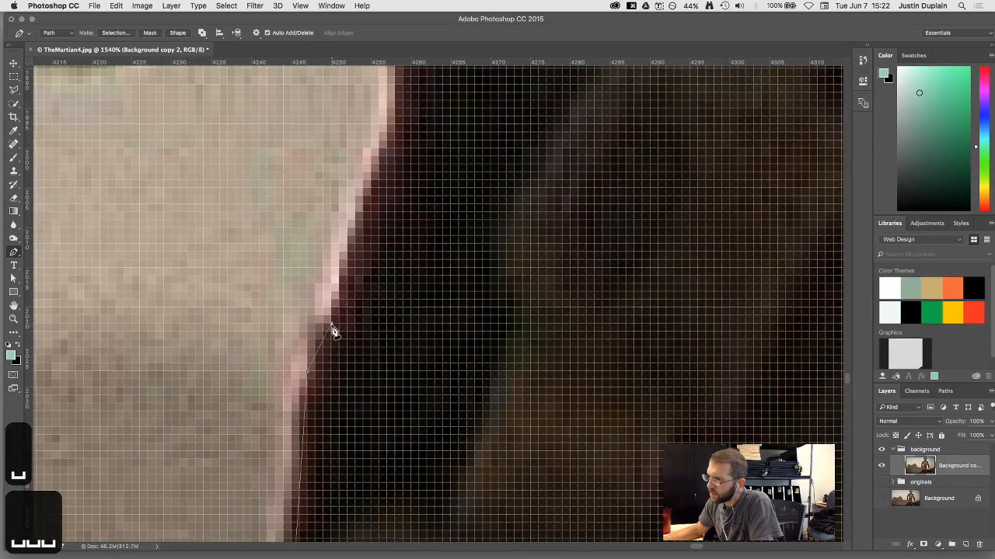
left_click(354, 219)
left_click_drag(383, 183, 324, 378)
left_click(336, 330)
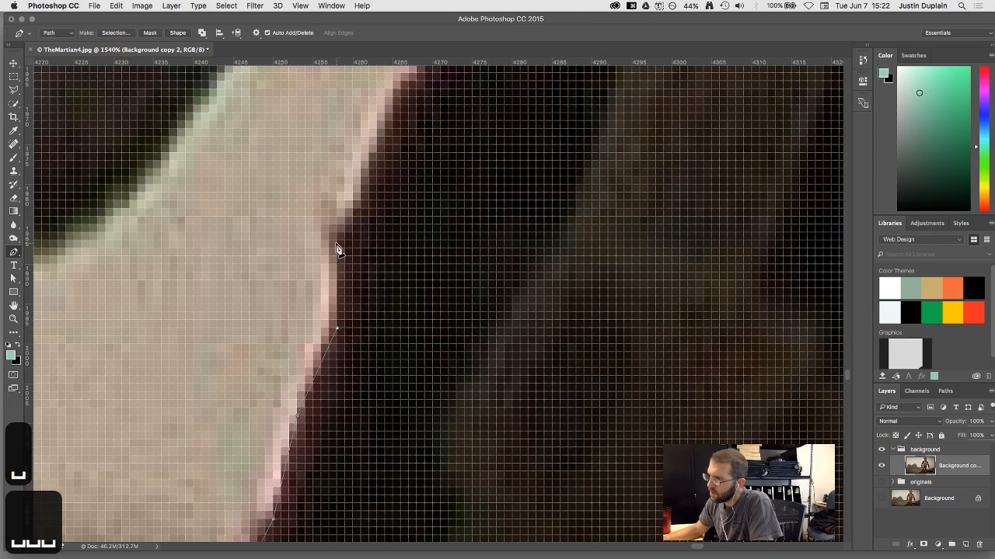
Add anchors along the next slanted stretch of the finger's inner edge up to the small indentation facing the thumb
left_click_drag(340, 244, 324, 380)
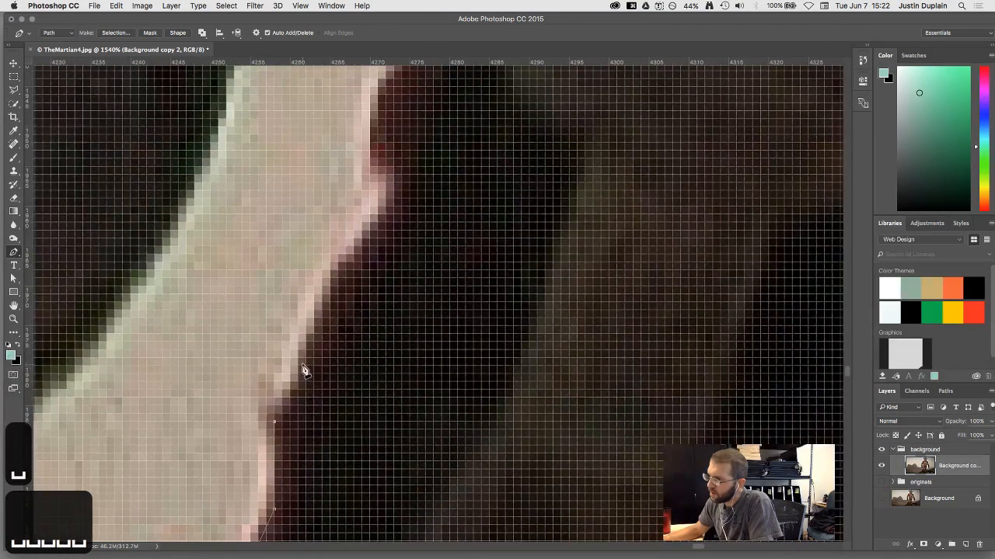
left_click(306, 359)
left_click(330, 286)
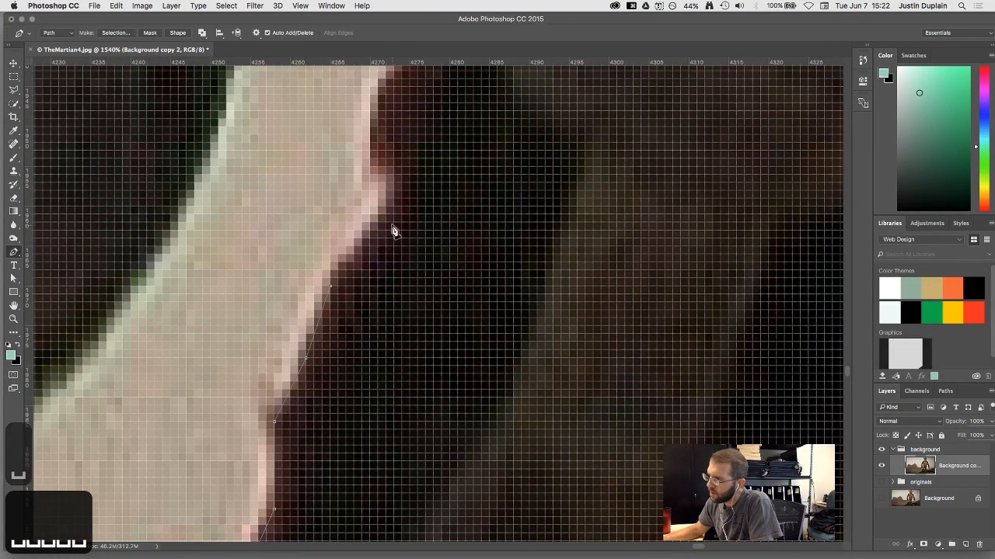
left_click(386, 211)
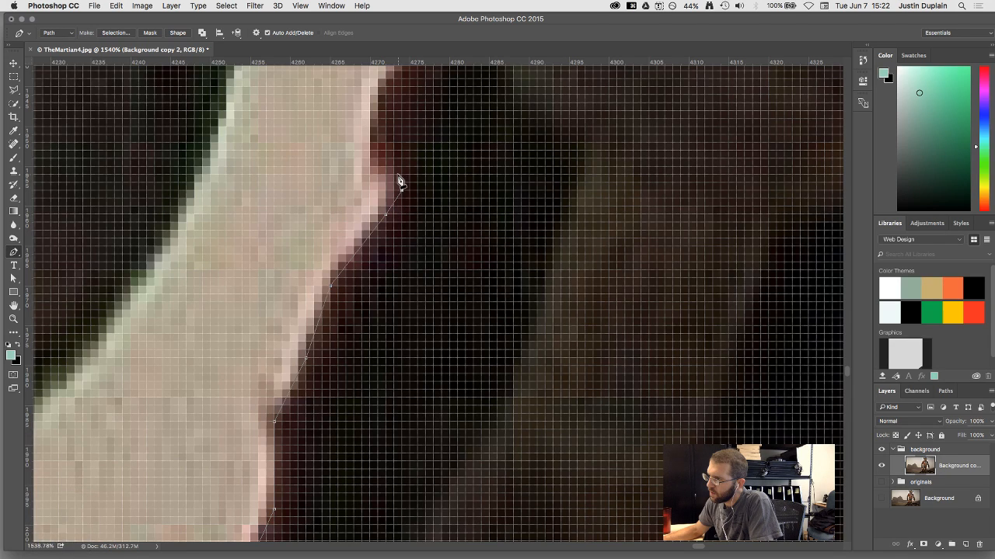
left_click(395, 174)
Carry the path past the indentation and around the next pink-fringed recess in the gap between finger and thumb
left_click_drag(376, 151, 391, 412)
left_click(371, 371)
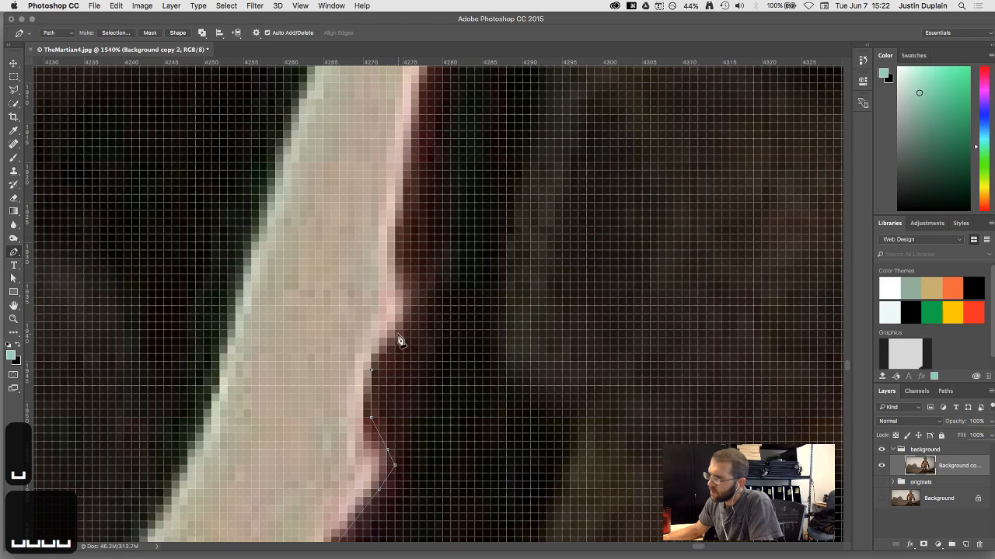
left_click(402, 331)
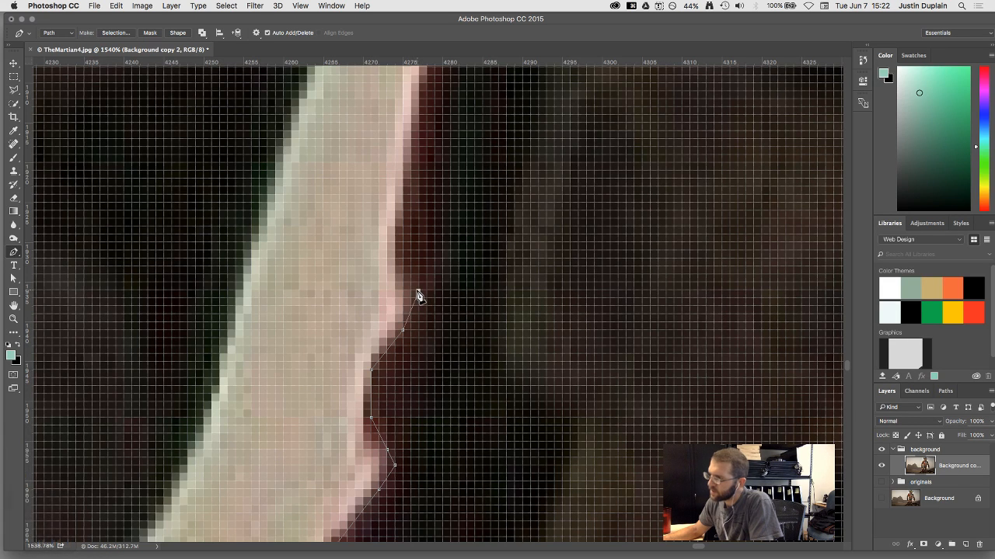
left_click(418, 292)
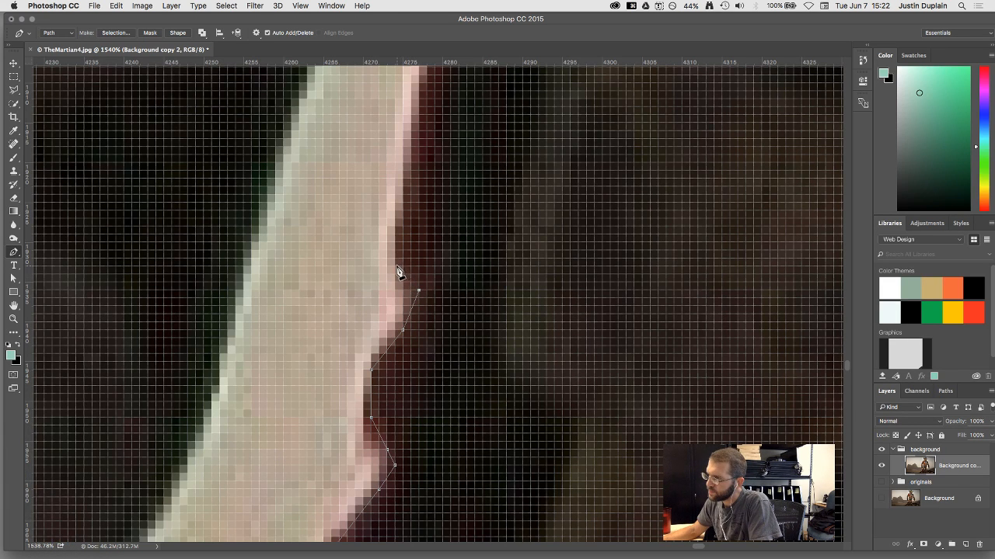
Continue the path up the pink-fringed edge of the gap between finger and thumb to the gap's upper corner
left_click(396, 267)
left_click_drag(433, 148, 366, 394)
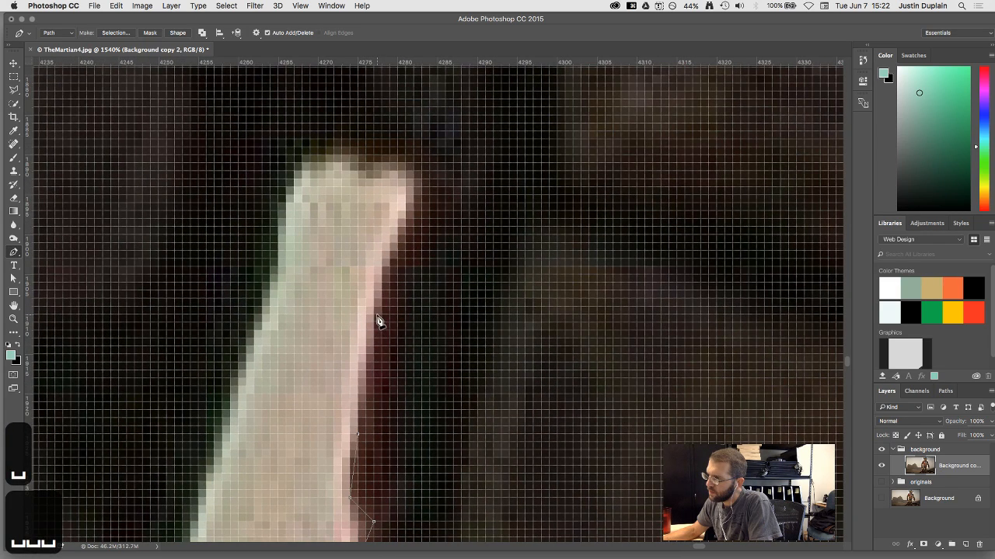
left_click(373, 315)
left_click(380, 266)
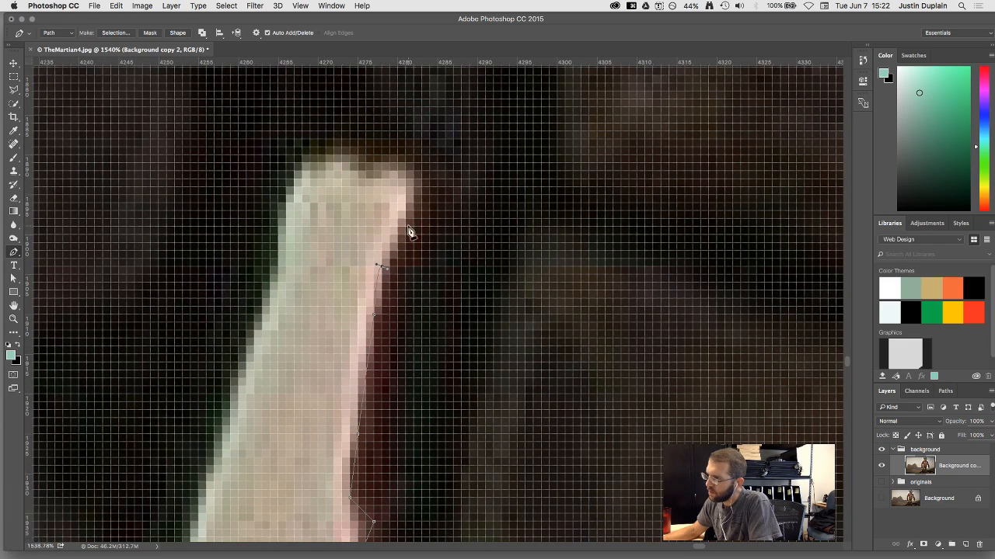
left_click(413, 219)
left_click(414, 171)
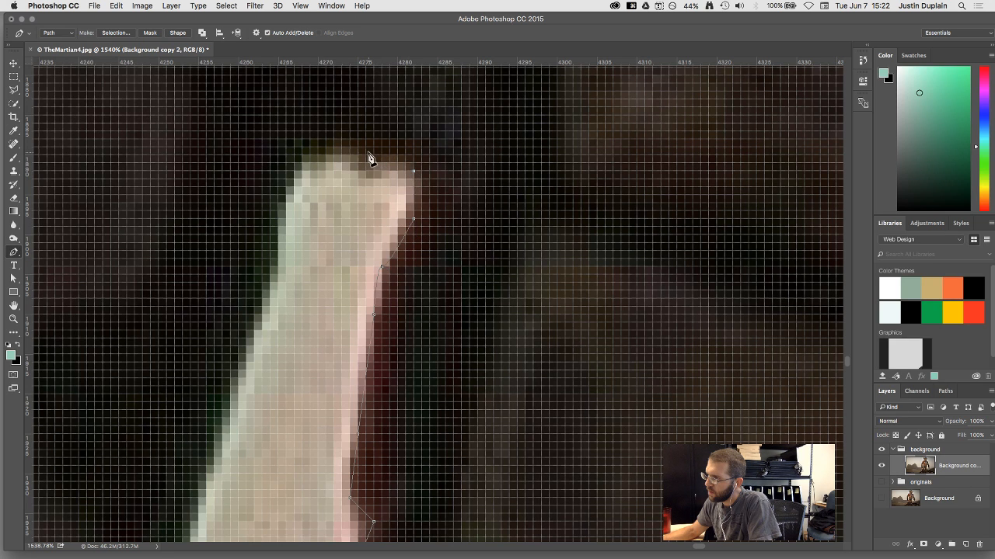
Carry the path across the rounded top of the gap and down the thumb's green-fringed inner edge
left_click_drag(366, 155, 335, 152)
left_click(292, 148)
left_click_drag(262, 294, 267, 302)
key("space")
left_click_drag(218, 428, 370, 142)
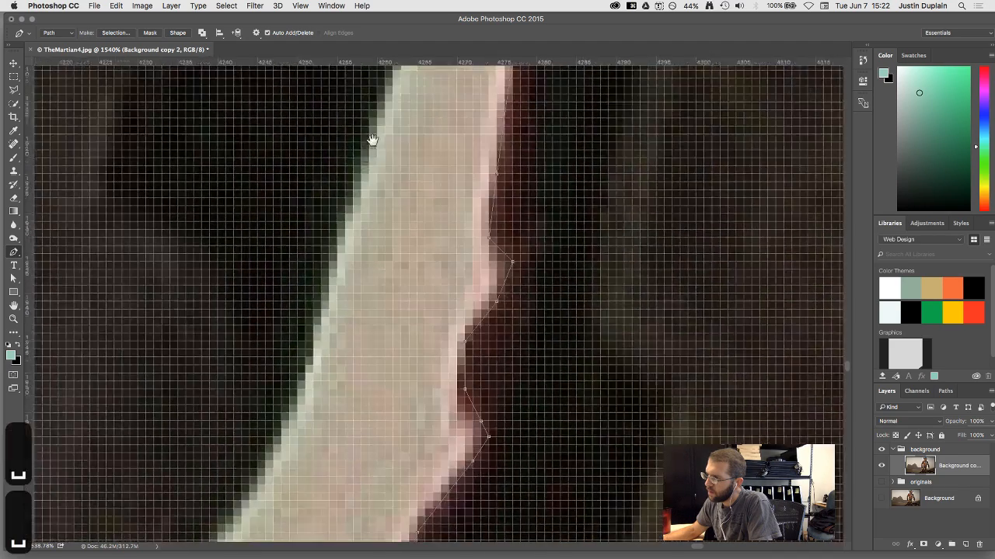
scroll(344, 320, "down", 5)
scroll(344, 320, "down", 3)
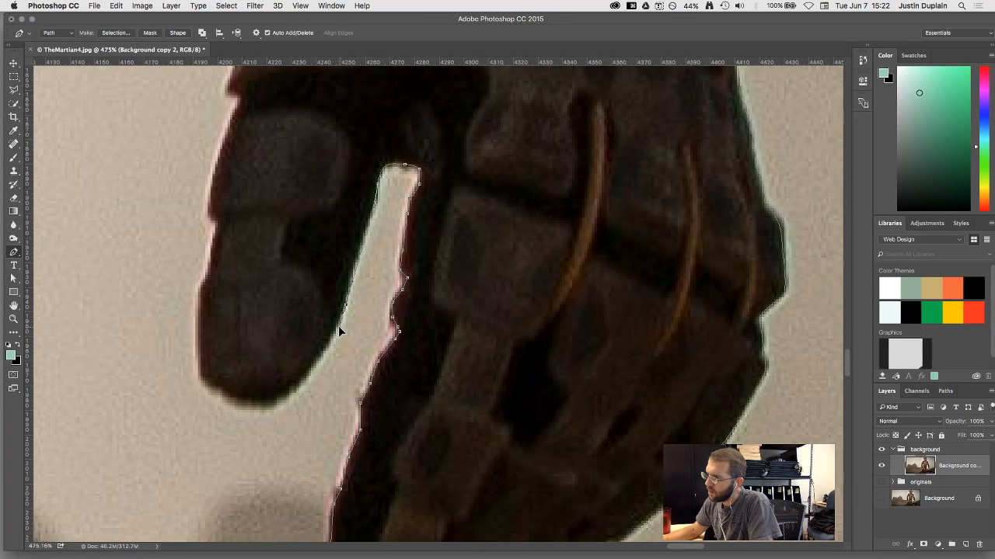
Curve the path around the thumb tip and up the thumb's outer edge past the joint notch
key("a")
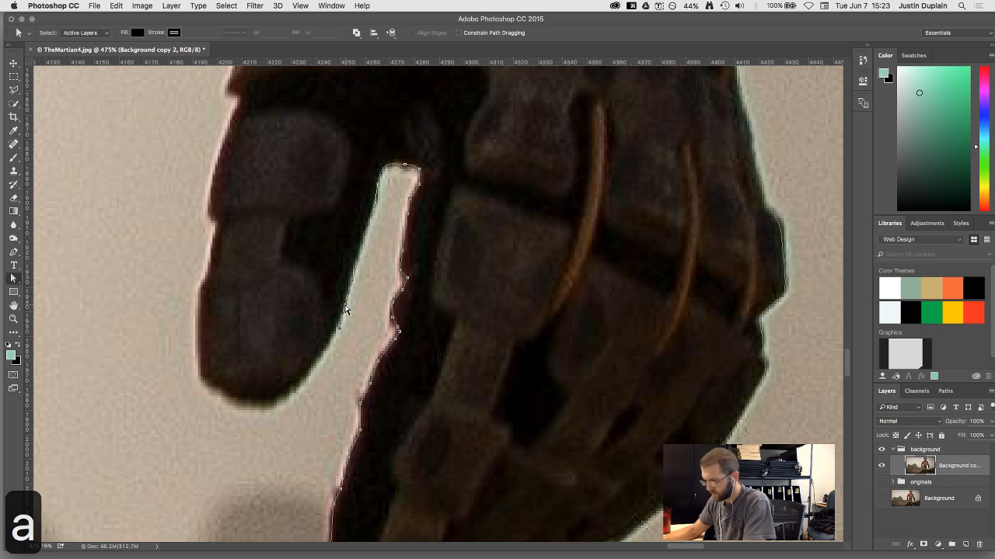
key("p")
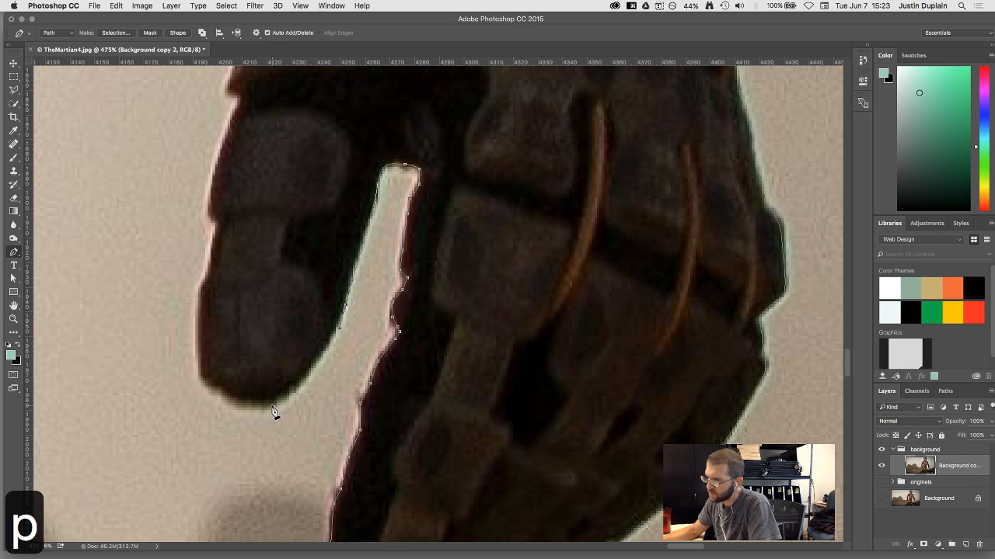
left_click_drag(275, 414, 251, 408)
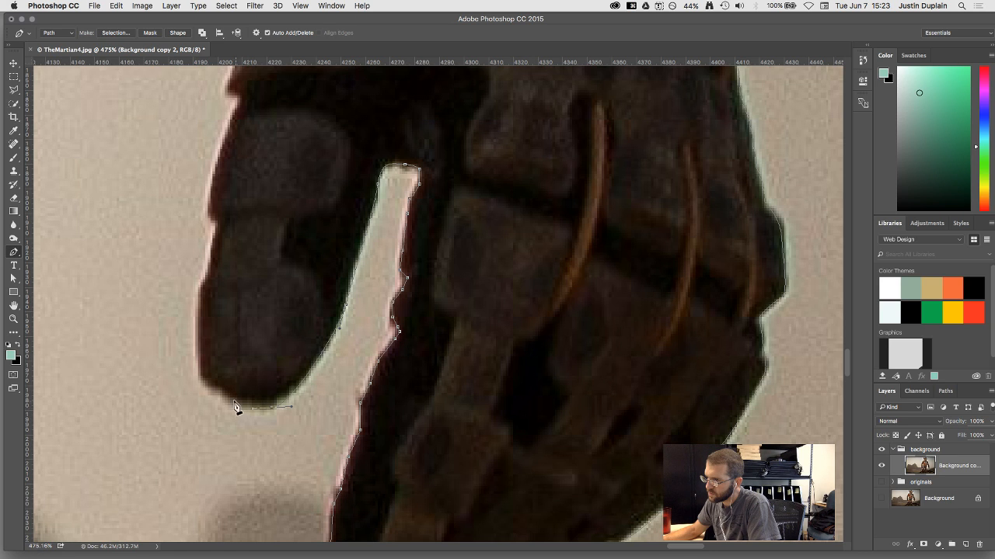
left_click(201, 365)
left_click(205, 281)
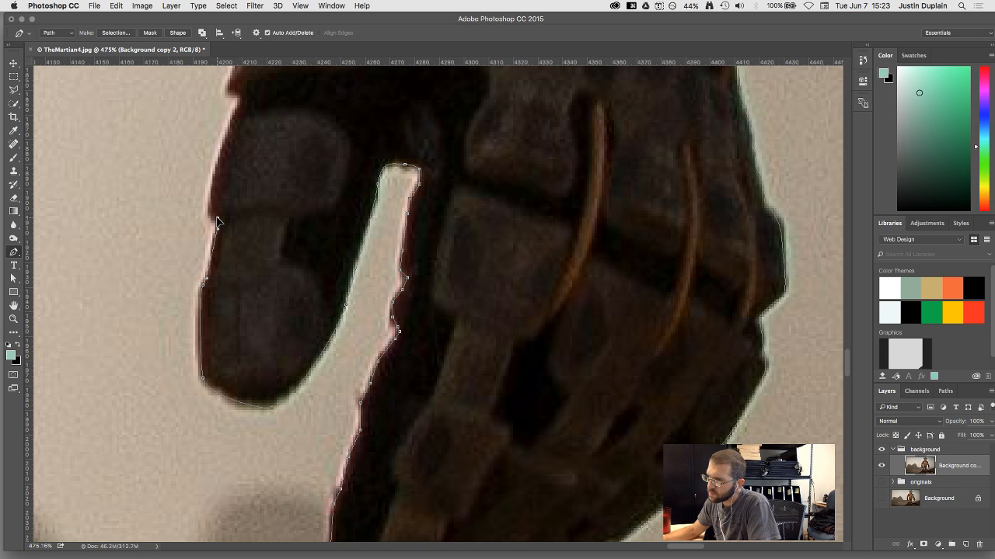
left_click(217, 222)
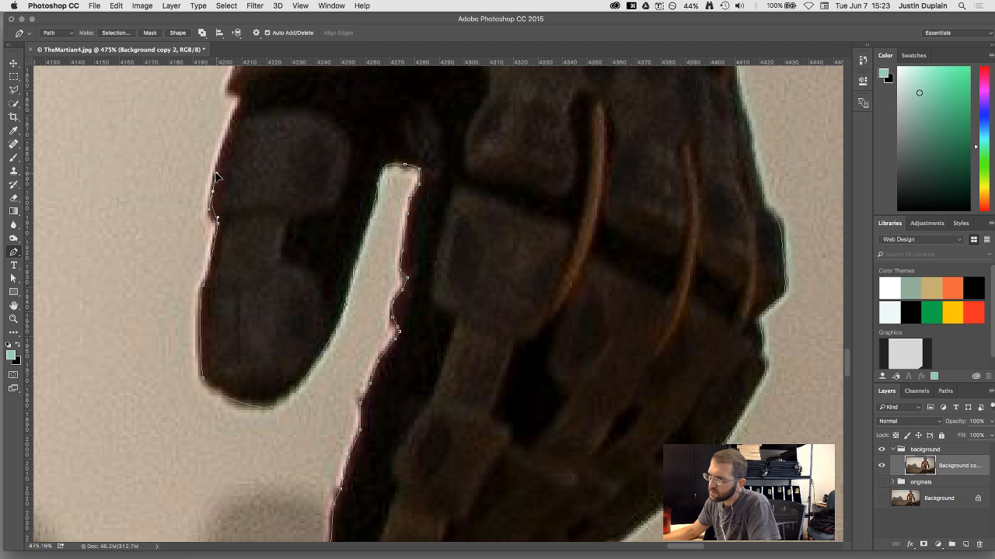
left_click(217, 177)
Trace from the thumb past the stepped glove plate and around the bulging black cuff to the orange wristband
key("space")
left_click_drag(222, 173, 210, 386)
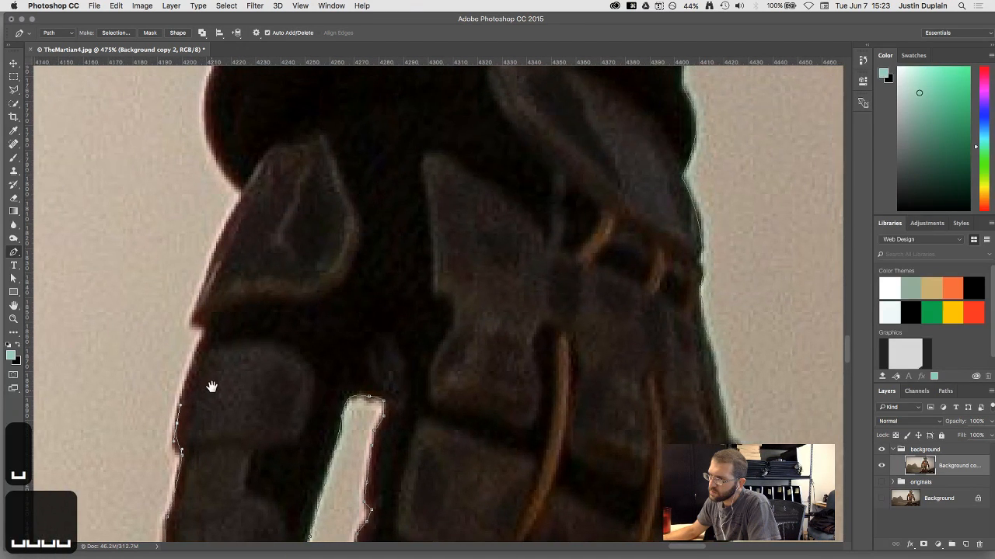
left_click(204, 333)
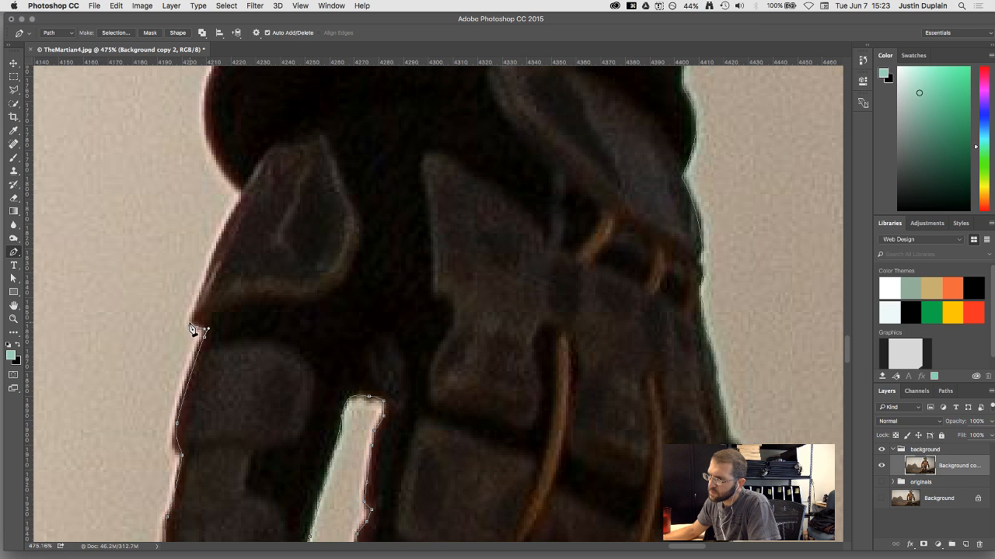
left_click_drag(196, 310, 198, 300)
left_click_drag(251, 240, 253, 341)
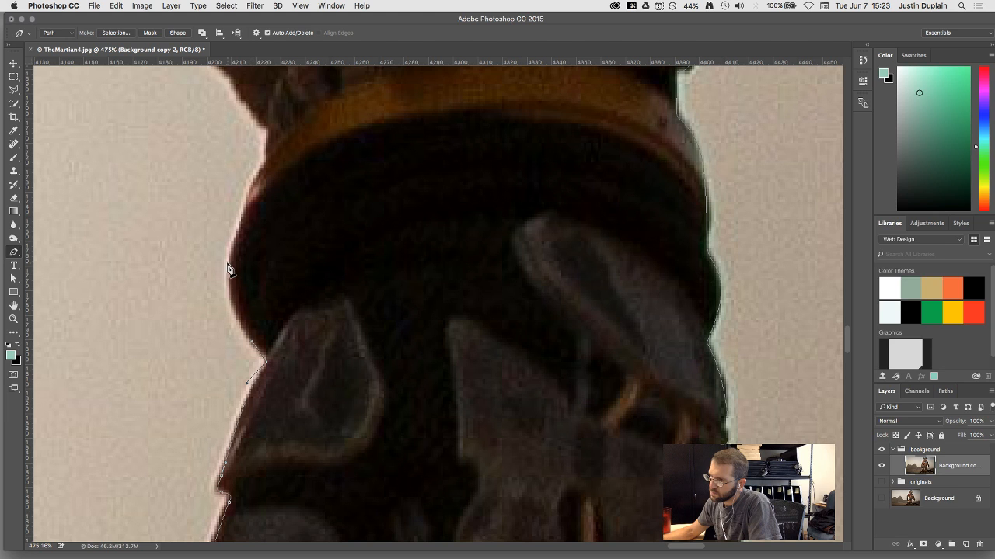
left_click_drag(229, 275, 233, 247)
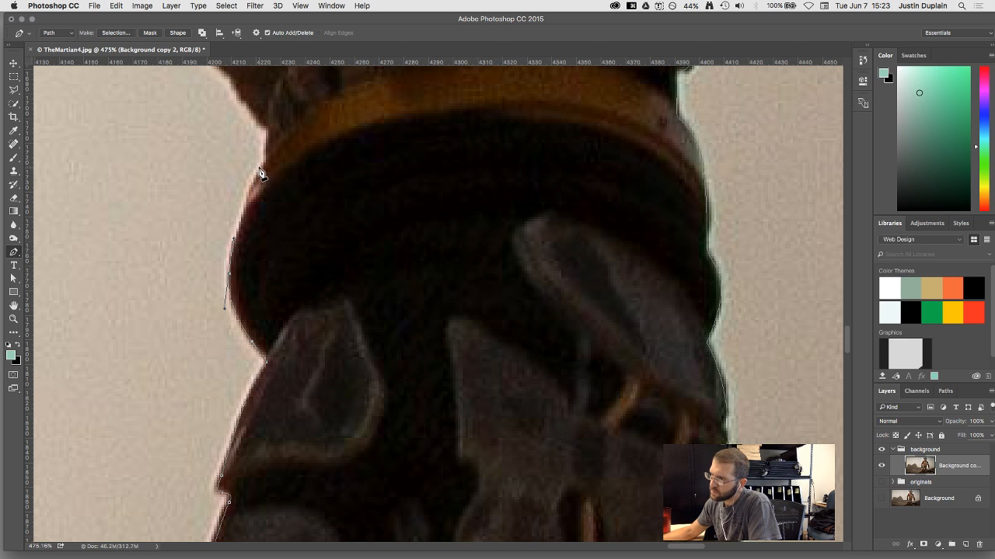
left_click_drag(247, 176, 277, 150)
Extend the path up the forearm's inner edge, past the protruding strap end and orange band, to the elbow crease
key("space")
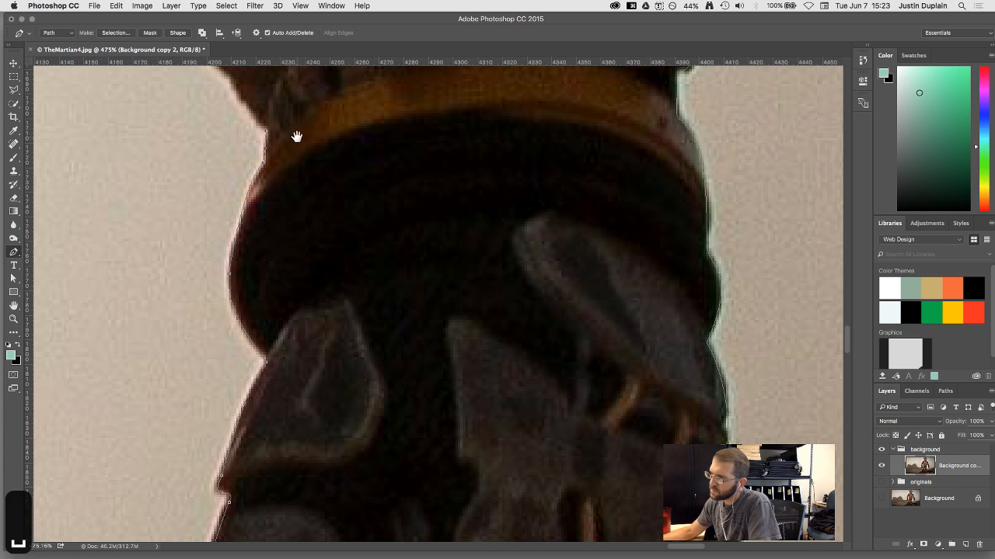
left_click_drag(296, 136, 461, 324)
scroll(462, 332, "down", 5)
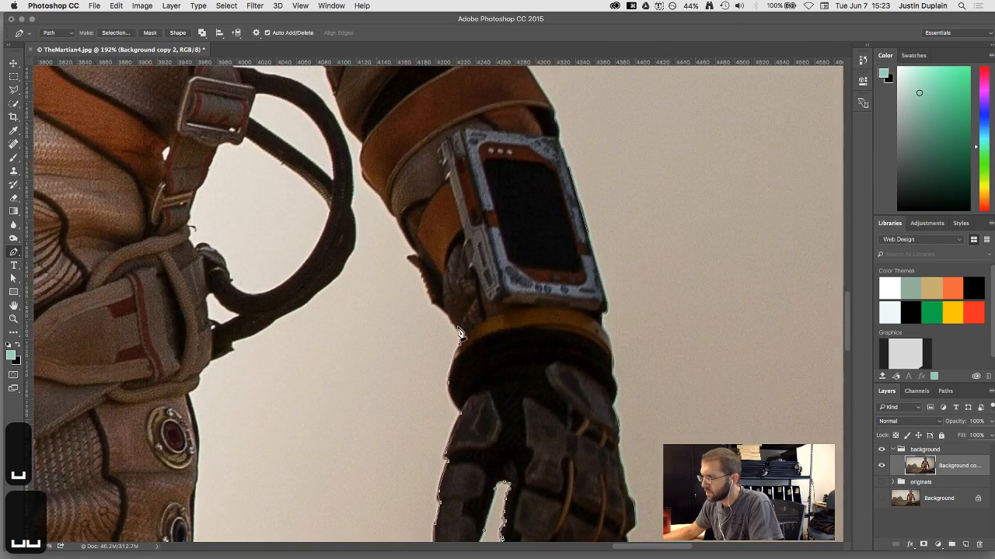
scroll(457, 332, "down", 1)
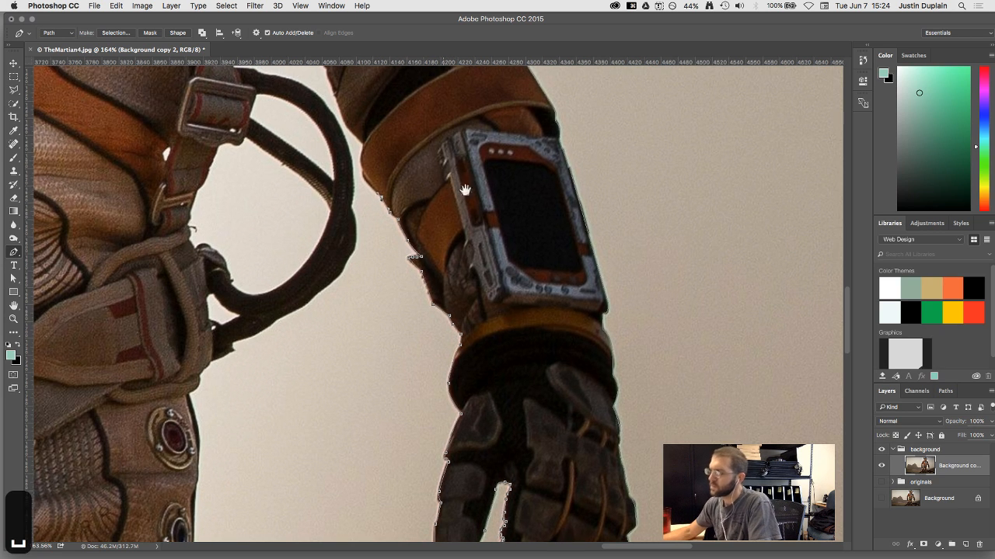
left_click_drag(454, 190, 533, 317)
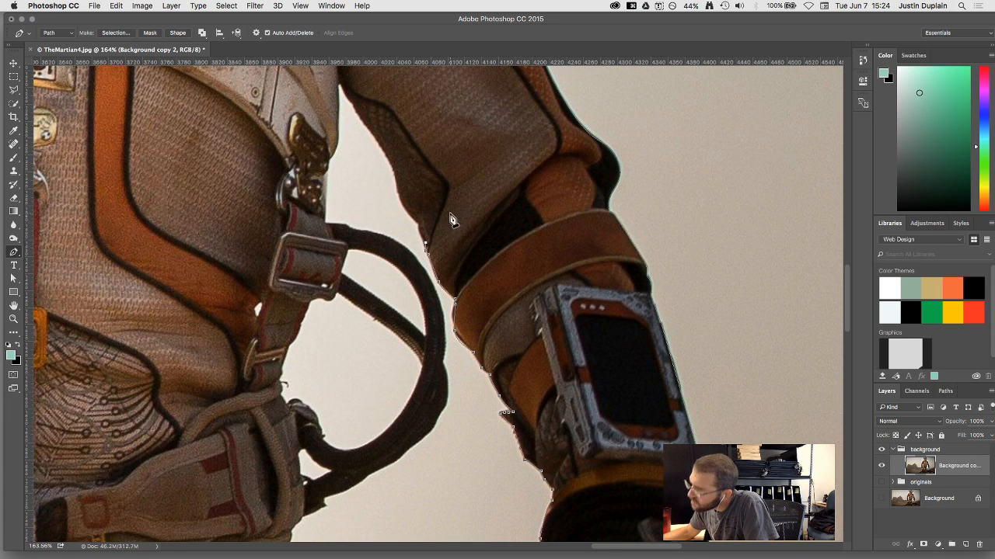
Undo the last anchor edits at the elbow crease and retrace the sleeve's inner edge just above it
scroll(454, 247, "down", 5)
scroll(454, 247, "down", 2)
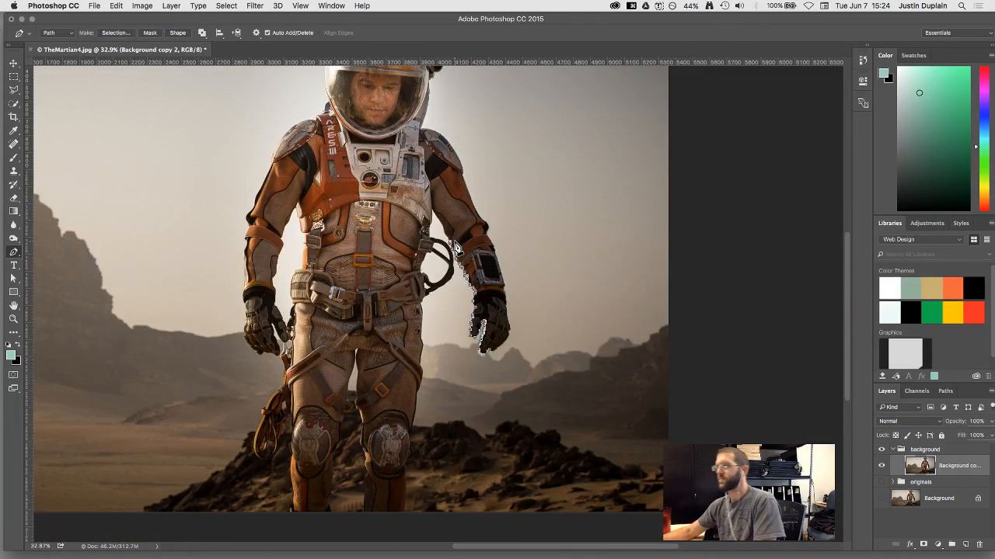
scroll(423, 151, "down", 5)
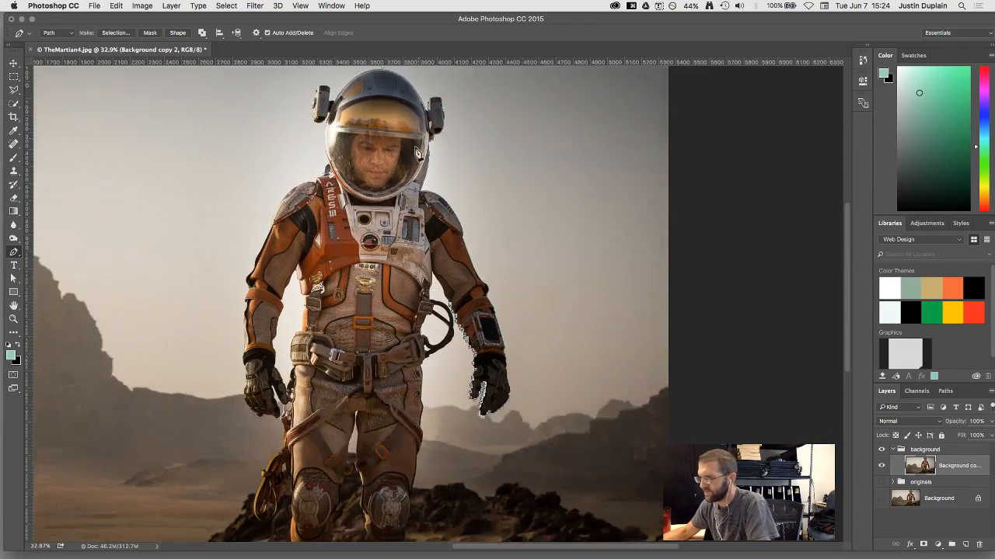
scroll(436, 179, "up", 10)
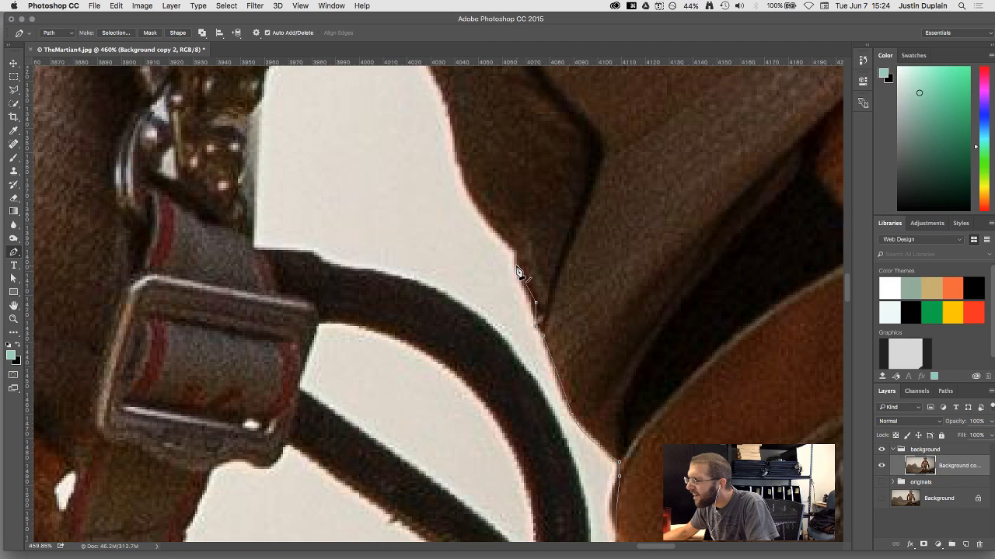
key("super+z")
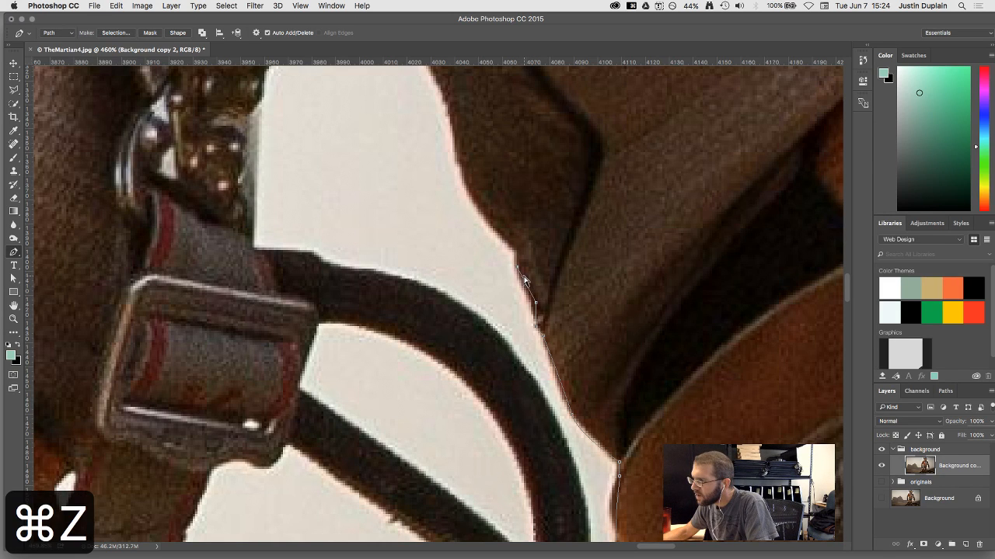
key("super+z")
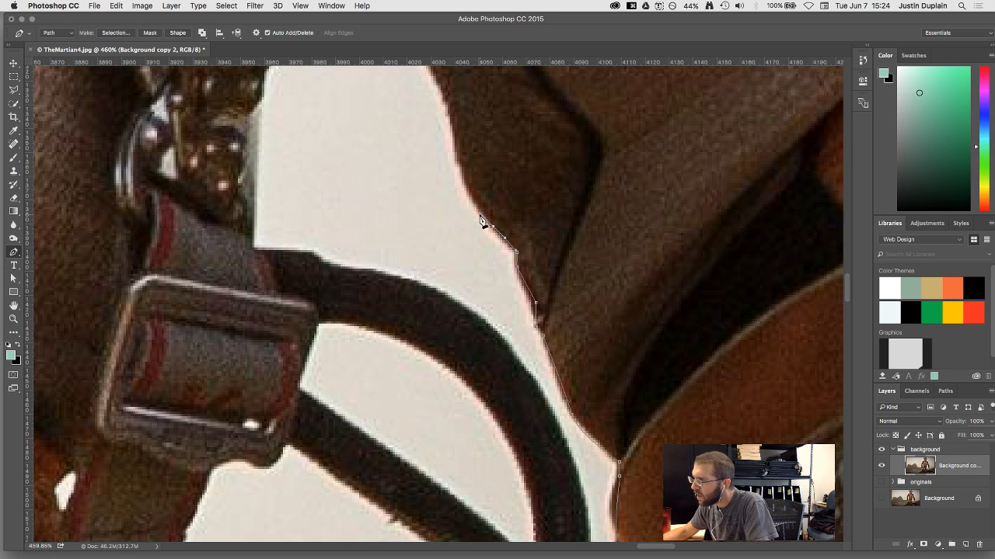
left_click(460, 163)
Continue the path up the upper sleeve's inner edge to the narrow peak where the arm meets the torso
key("space")
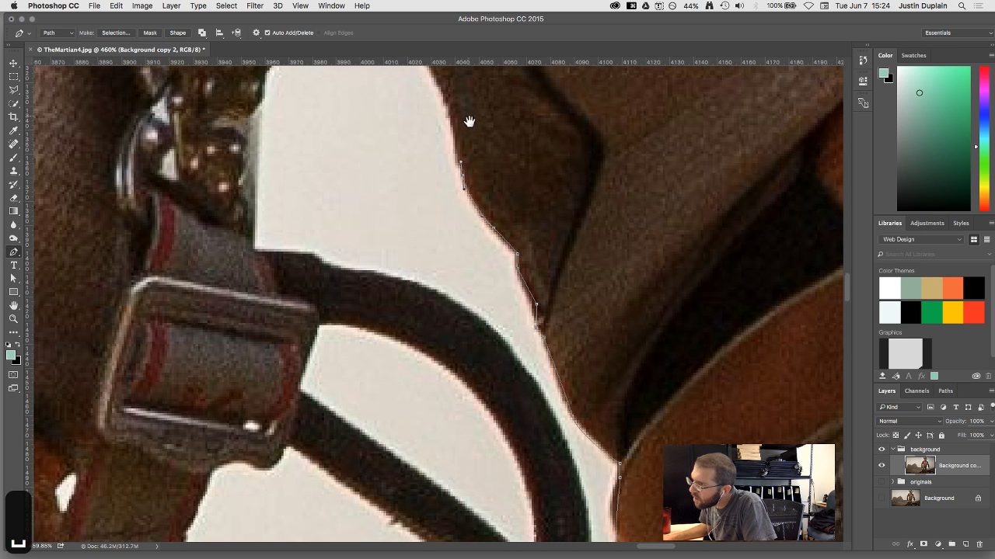
left_click_drag(469, 122, 481, 237)
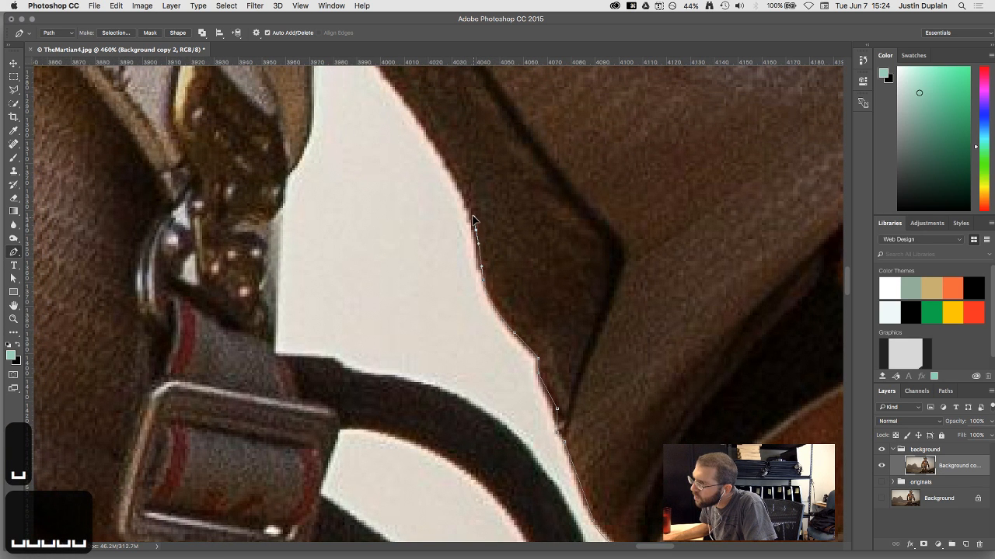
key("space")
left_click_drag(427, 192, 495, 289)
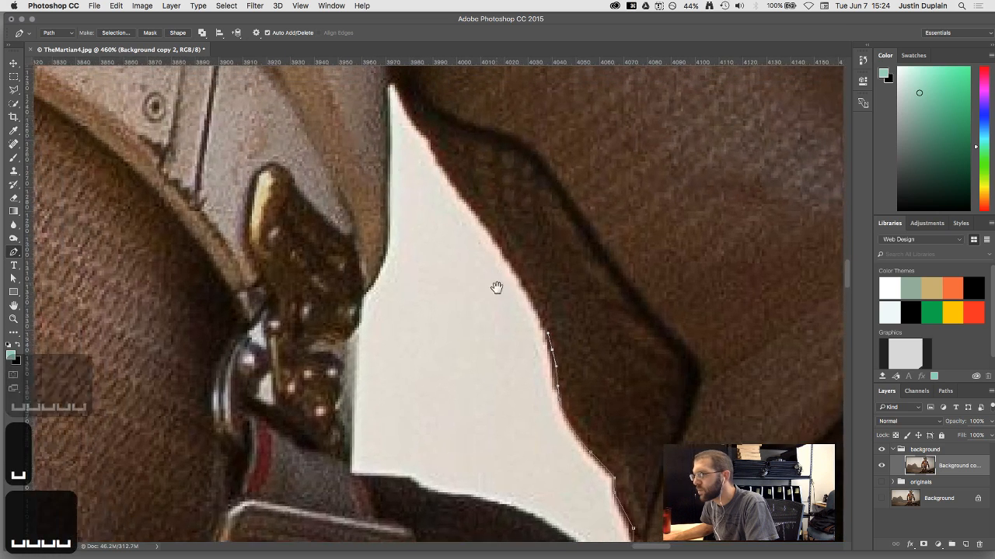
left_click(443, 194)
mouse_move(443, 194)
left_mouse_down()
mouse_move(405, 164)
mouse_move(443, 184)
left_mouse_up()
left_click(430, 174)
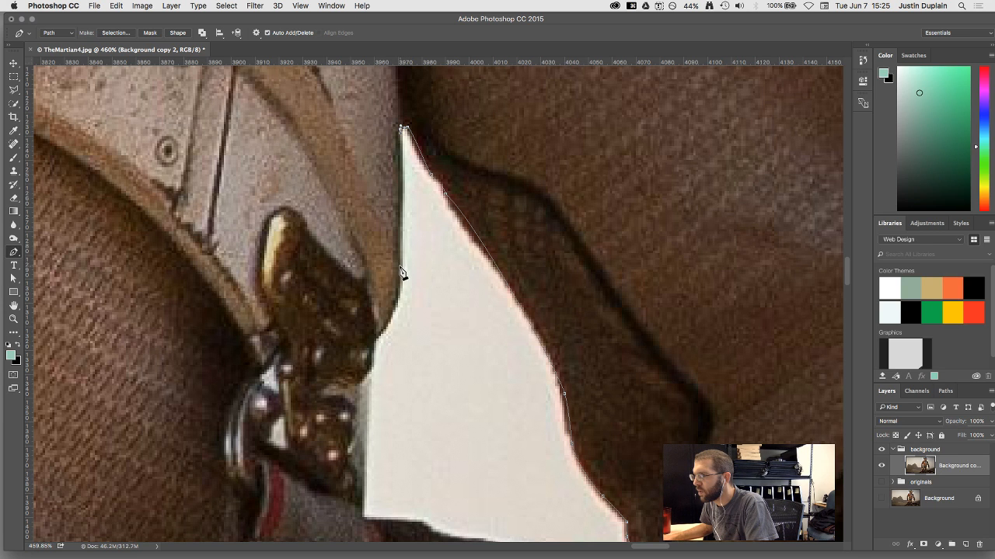
Trace down the torso side of the gap along the tan vest edge and metal clasp to the black hose
left_click_drag(400, 265, 401, 277)
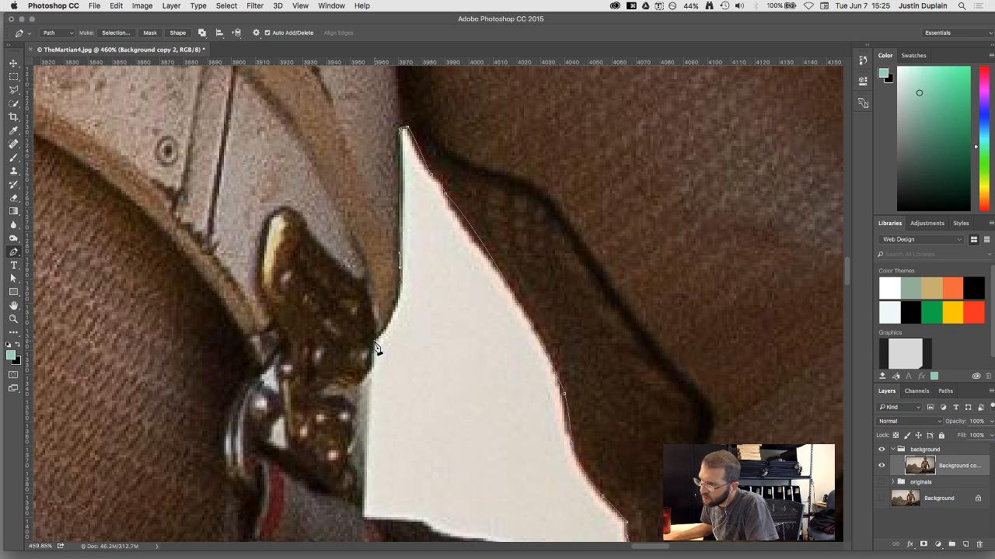
left_click_drag(377, 349, 367, 354)
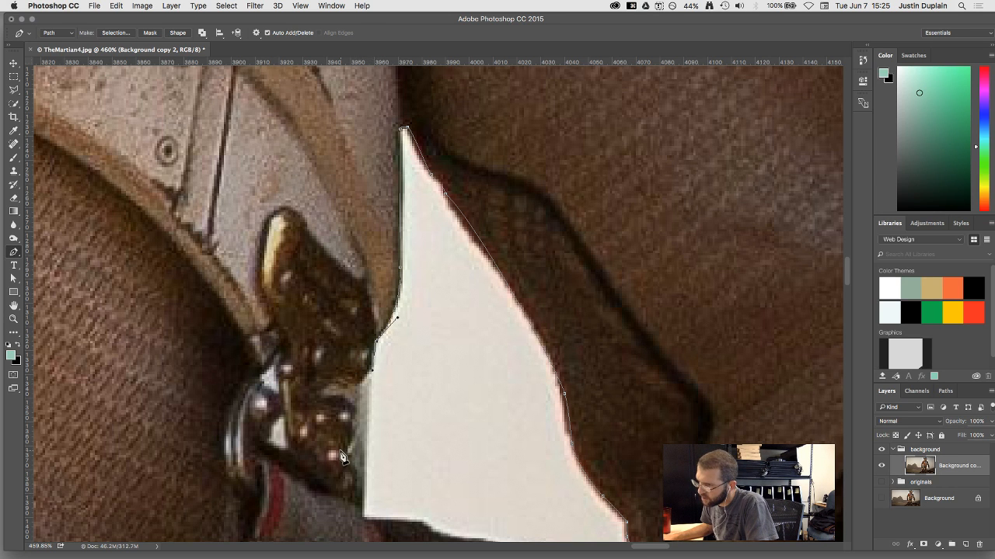
scroll(371, 368, "down", 5)
left_click(382, 332)
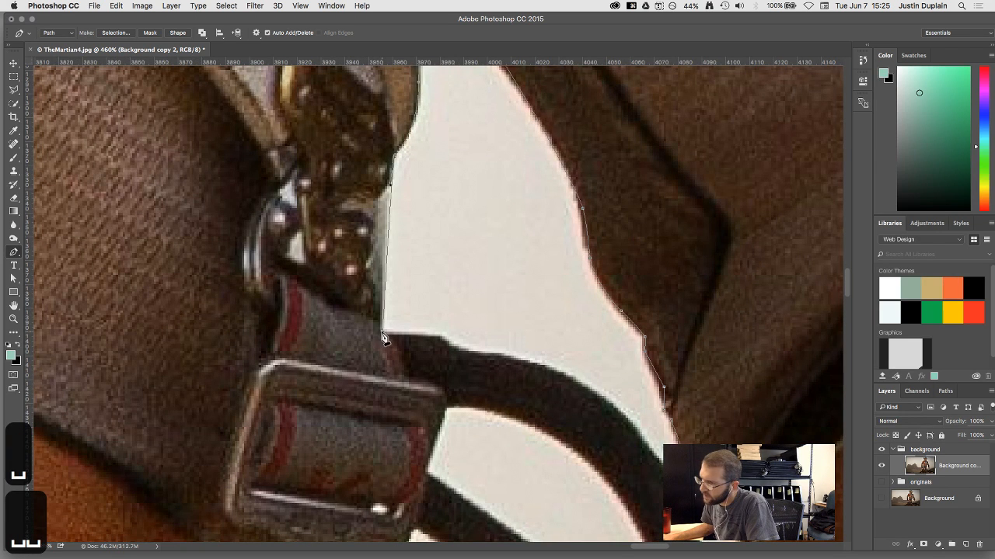
Trace along the black hose's upper edge from the metal clasp to the start of its outer bend
left_click(442, 338)
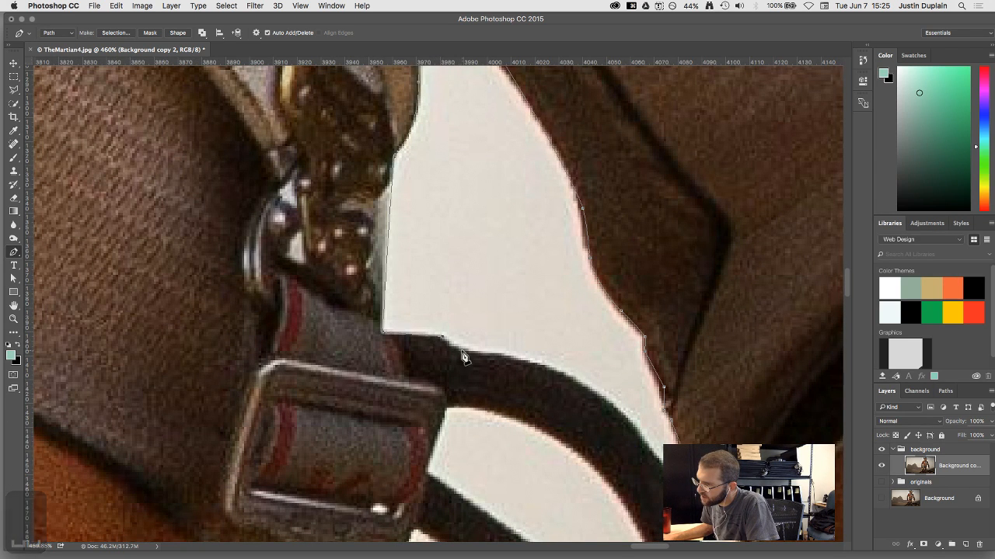
left_click_drag(482, 357, 491, 356)
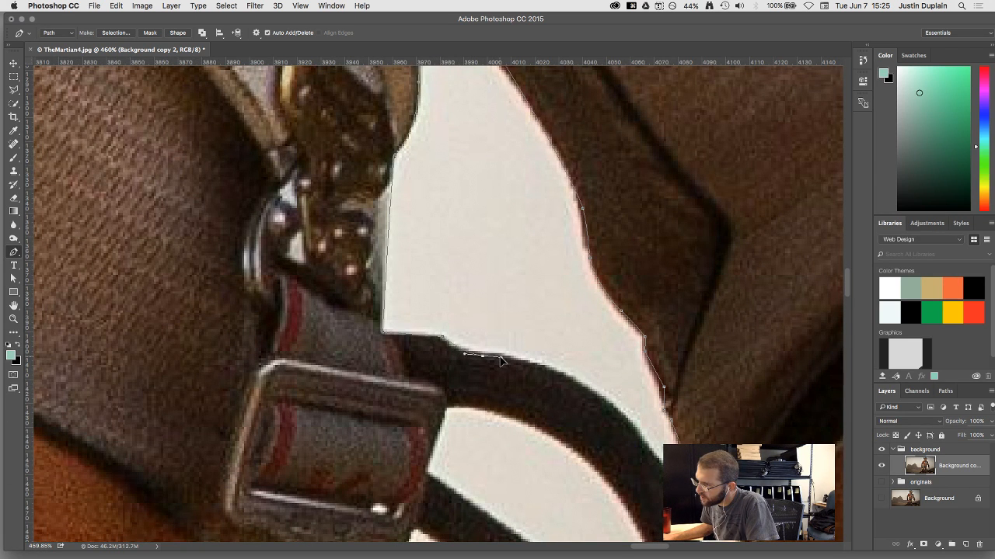
left_click_drag(567, 388, 489, 229)
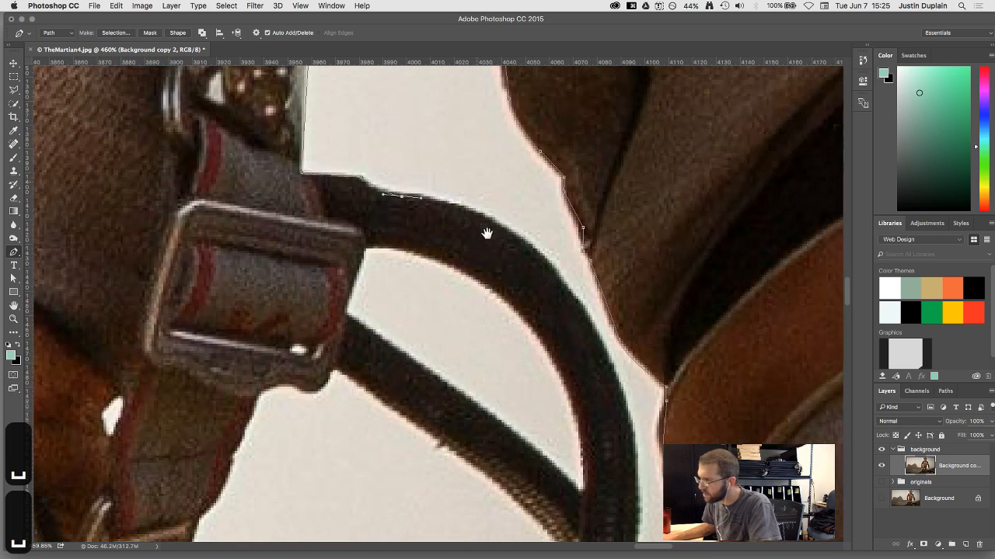
left_click(486, 201)
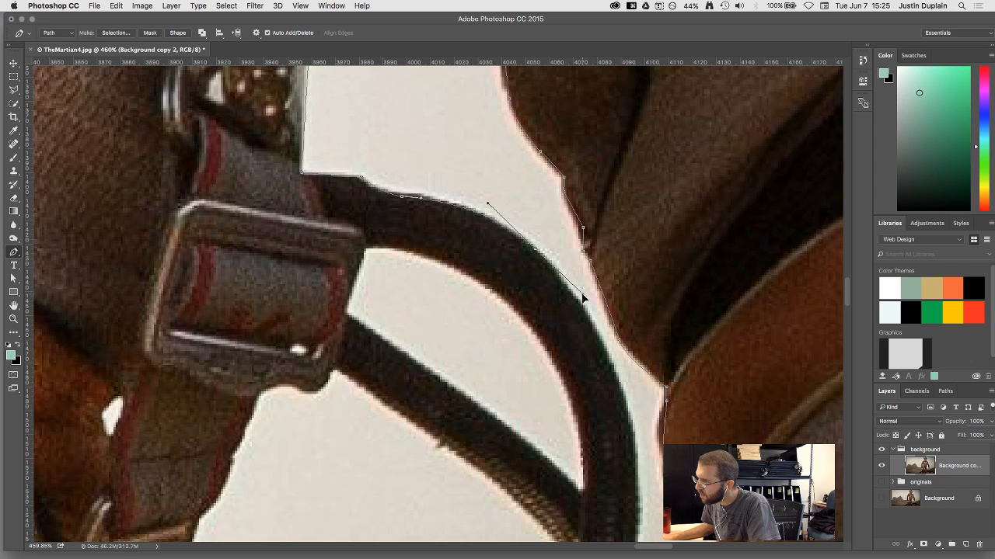
Continue the path down the outer bend of the hose and around onto its underside
left_click_drag(599, 398, 548, 200)
scroll(534, 273, "down", 3)
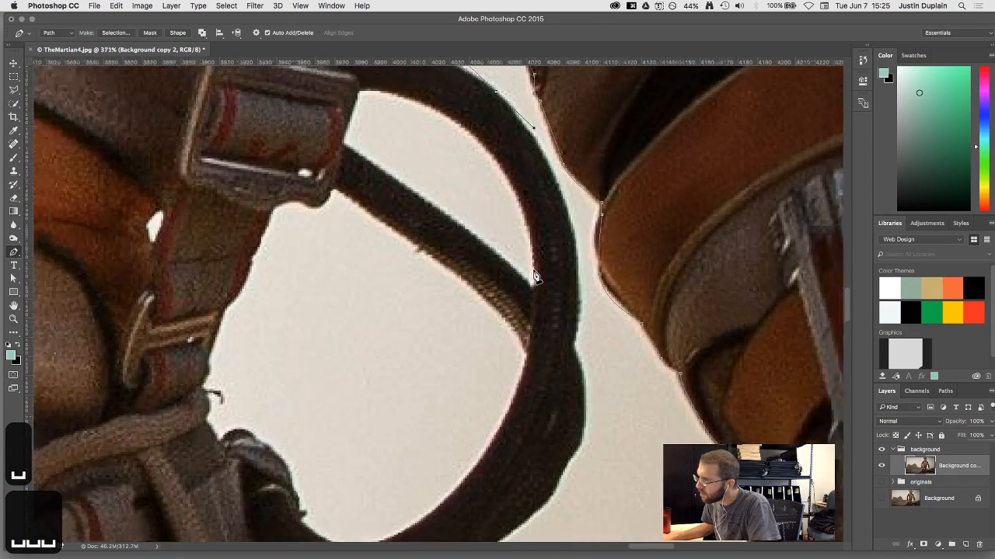
scroll(535, 276, "down", 3)
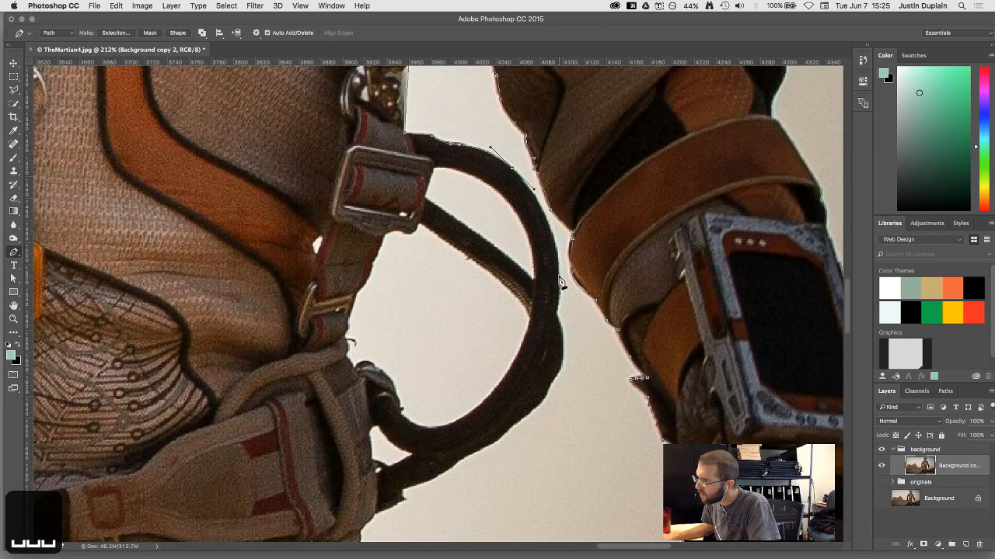
mouse_move(558, 276)
left_mouse_down()
mouse_move(557, 312)
mouse_move(563, 238)
mouse_move(566, 291)
left_mouse_up()
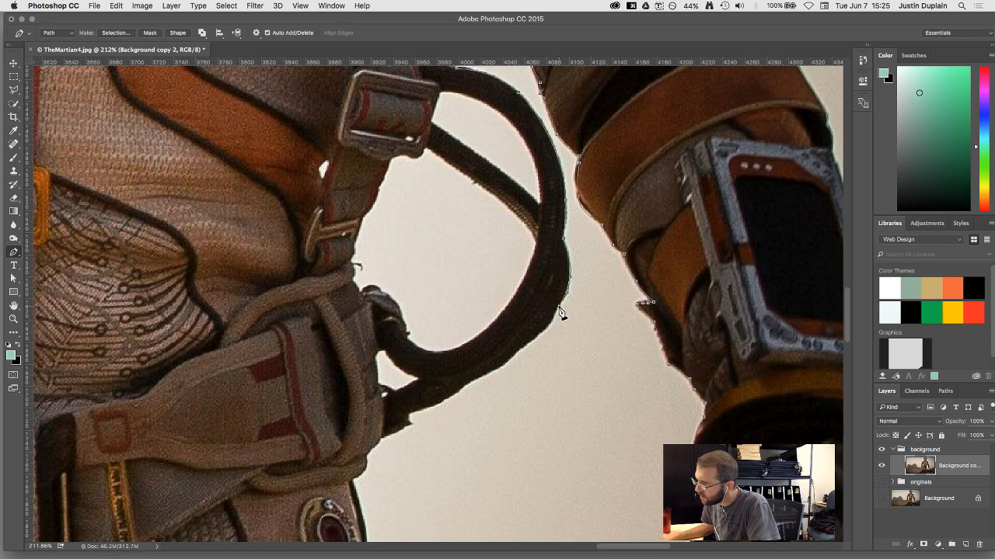
left_click_drag(554, 310, 561, 239)
Refine the last anchor's direction handle on the hose's underside to follow the edge
key("space")
scroll(563, 240, "up", 6)
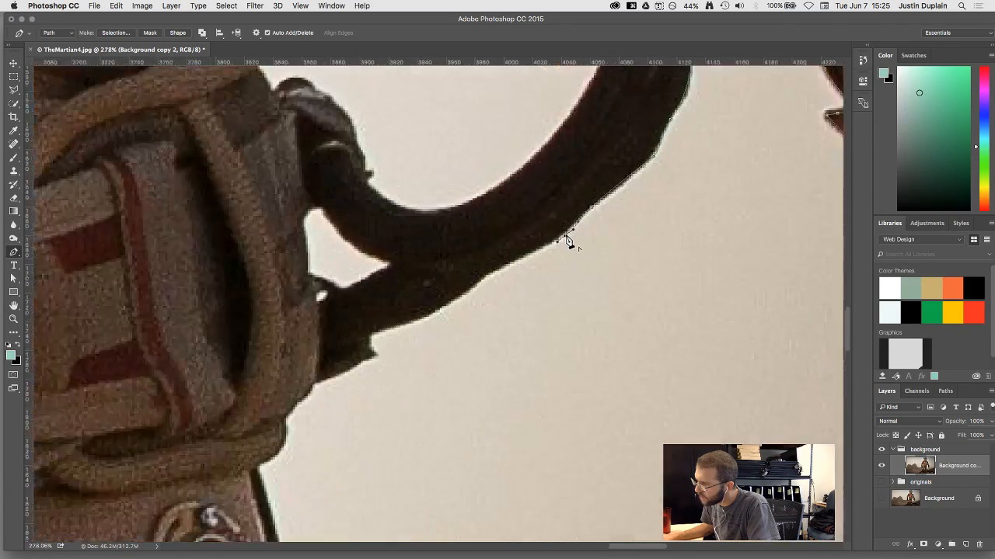
key("a")
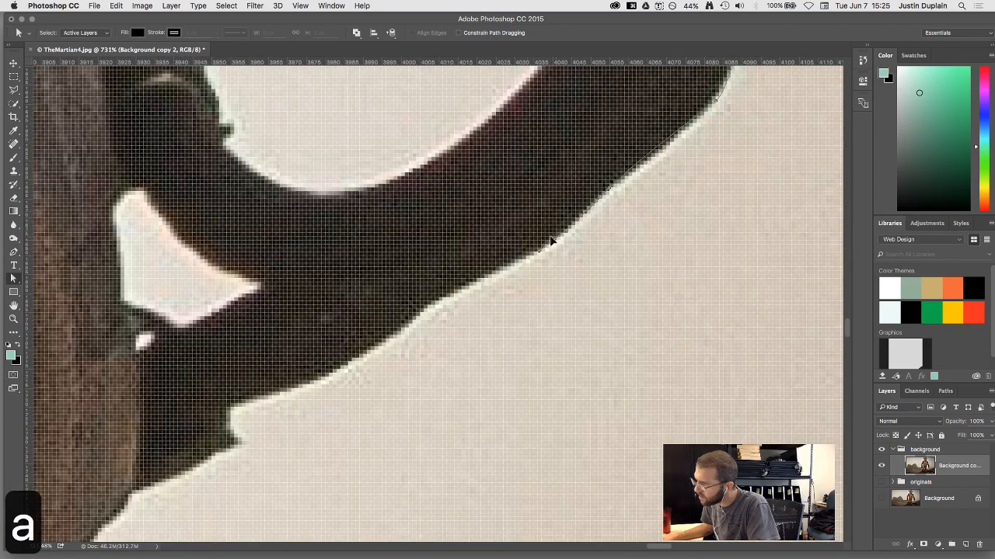
scroll(356, 115, "down", 2)
key("space")
left_click_drag(381, 191, 439, 223)
key("space")
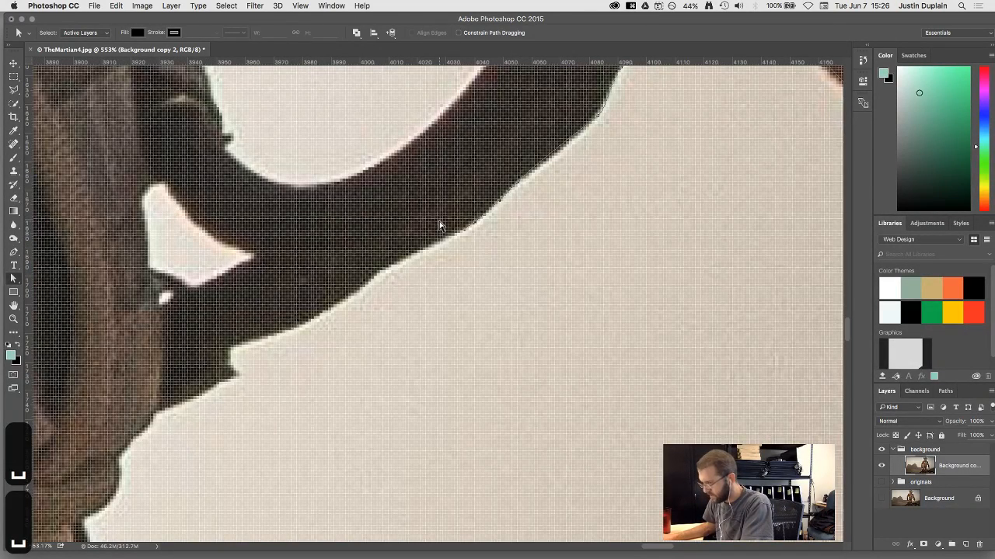
Extend the path along the lower edge of the hose to the notch beside the waist pouch
key("p")
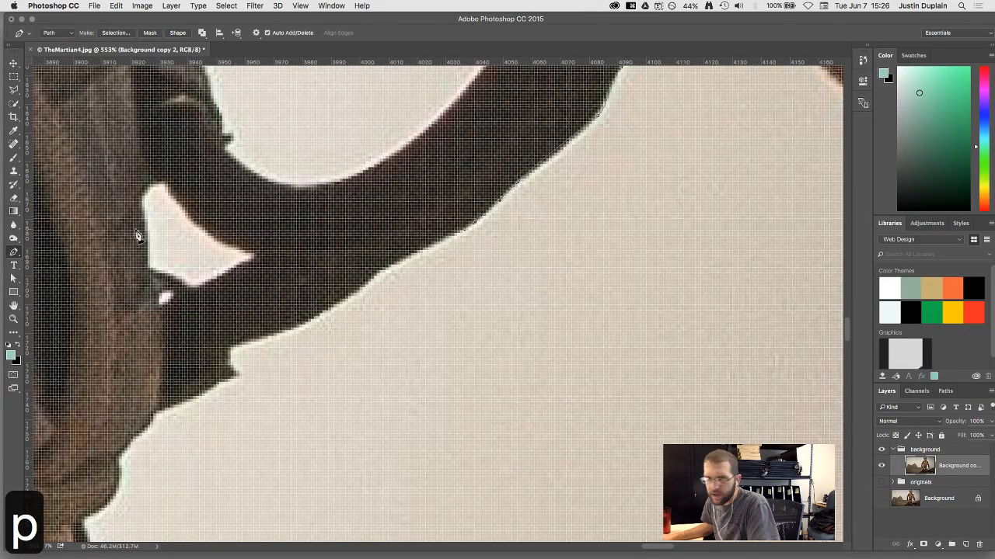
scroll(411, 251, "down", 2)
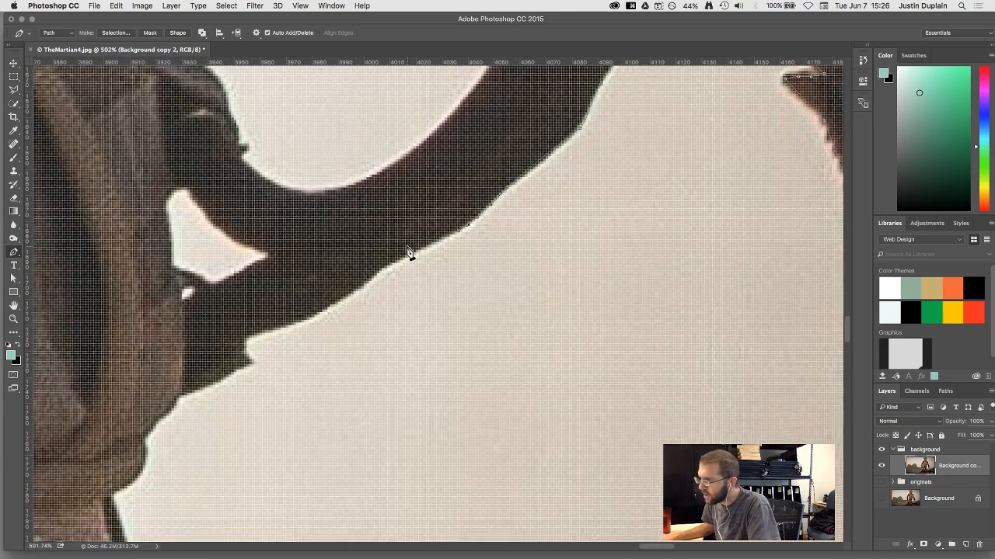
left_click(393, 262)
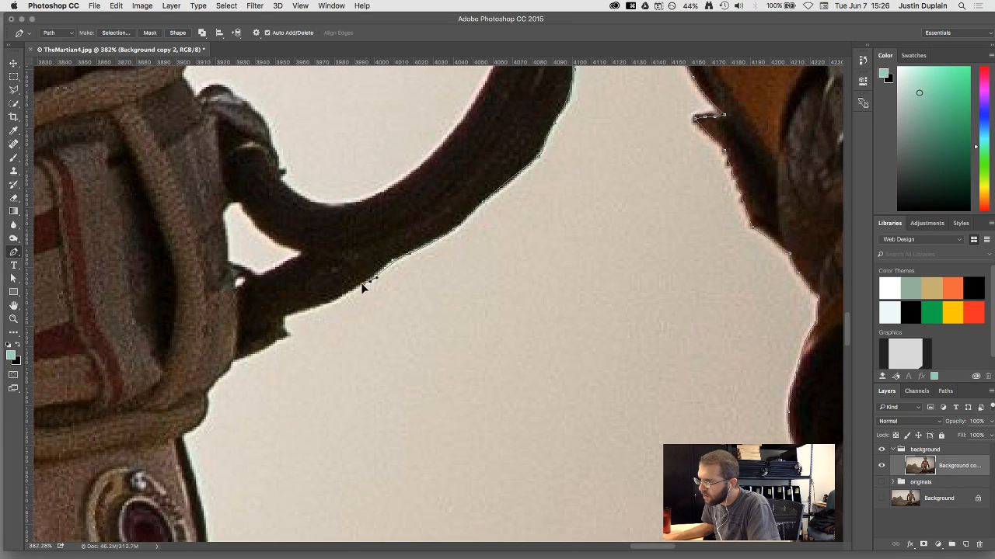
key("a")
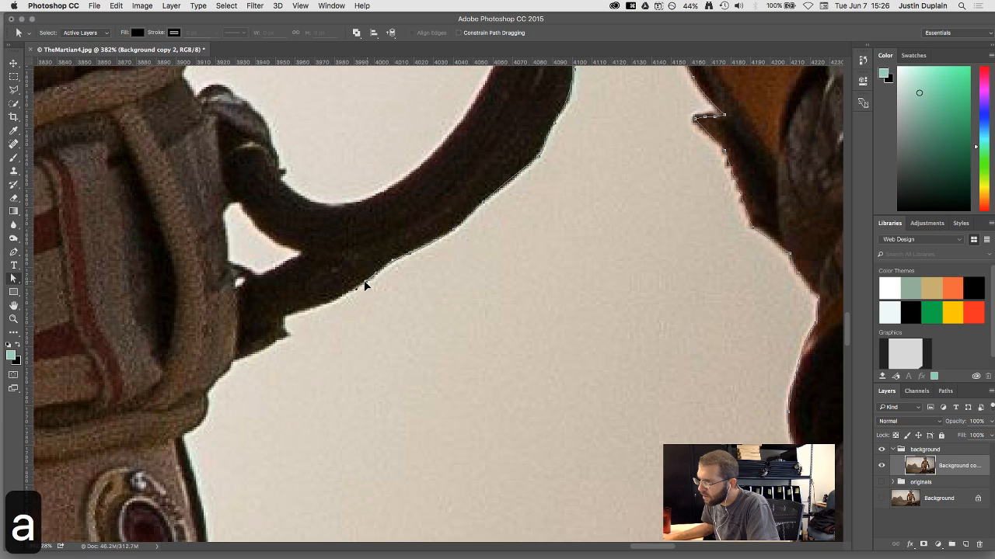
key("p")
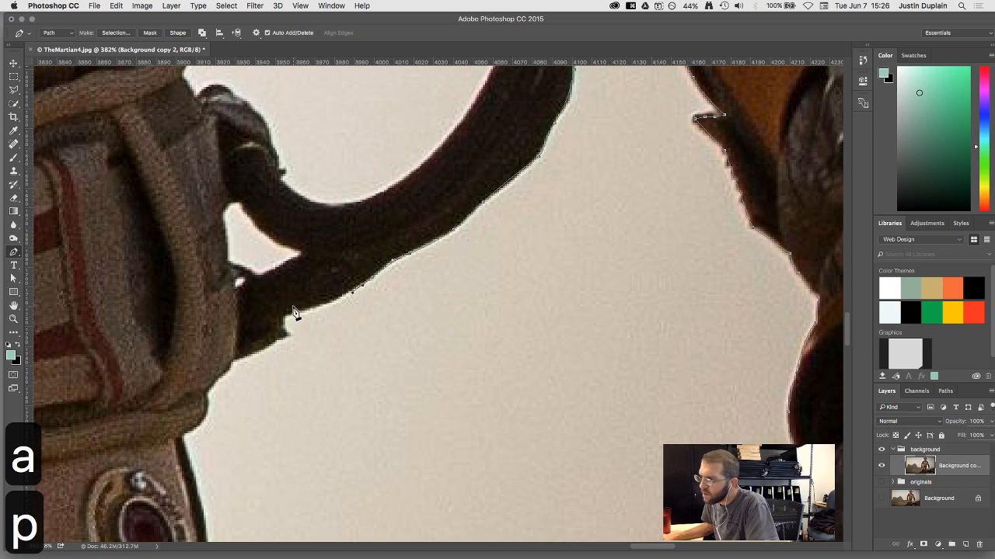
left_click_drag(281, 317, 275, 317)
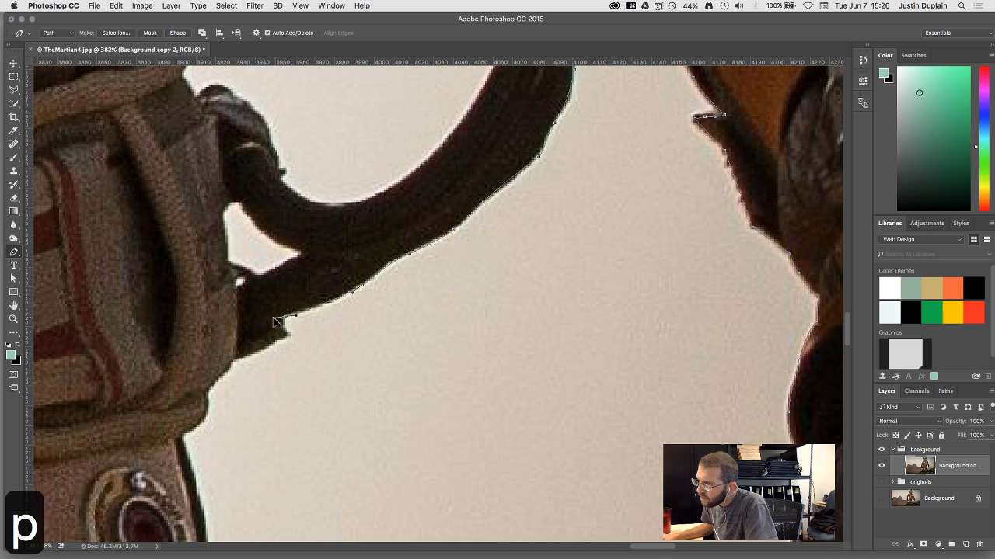
Reposition the end anchor at the hose notch and adjust its handle so the curve follows the lower edge
key("a")
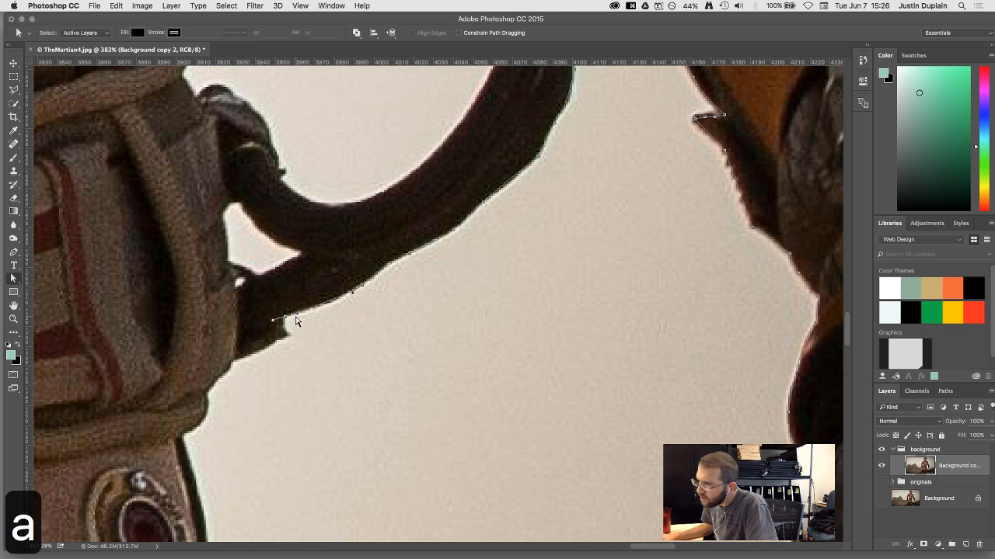
left_click_drag(297, 314, 306, 314)
key("p")
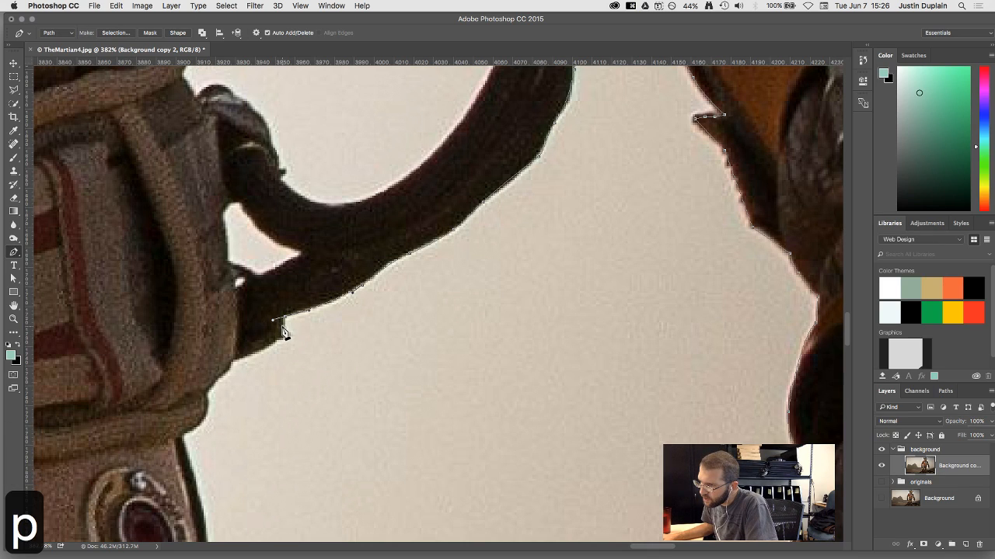
scroll(284, 333, "up", 3)
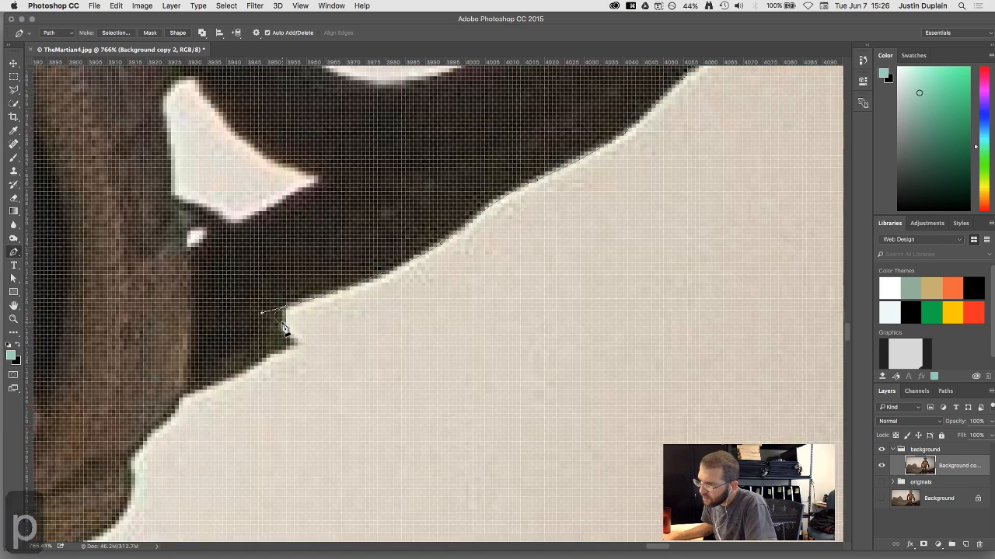
key("a")
left_click_drag(267, 311, 276, 318)
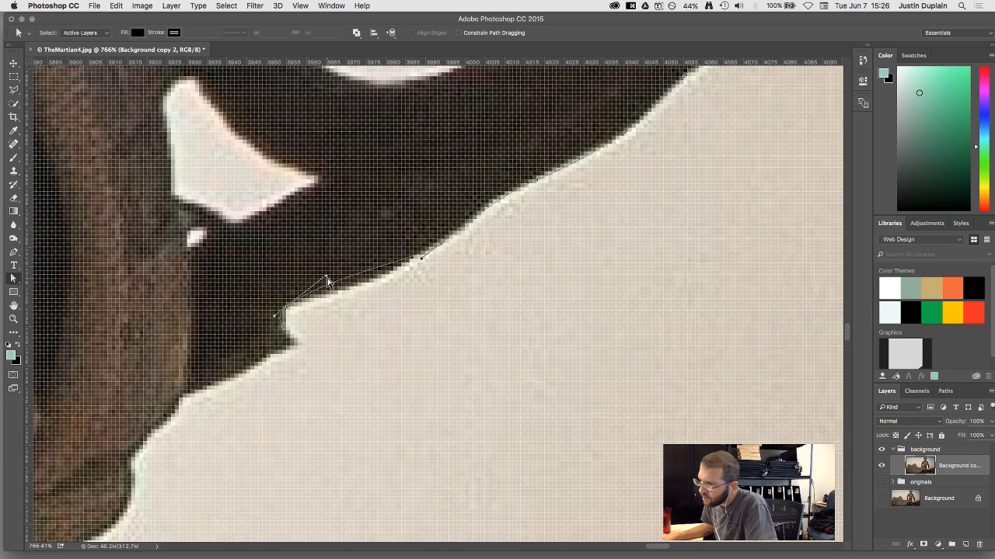
key("p")
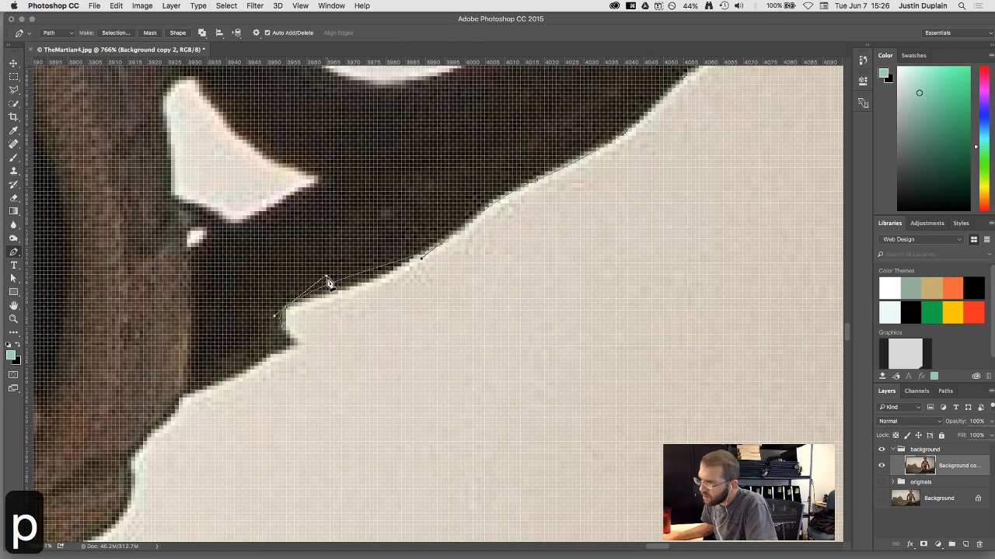
key("super+z")
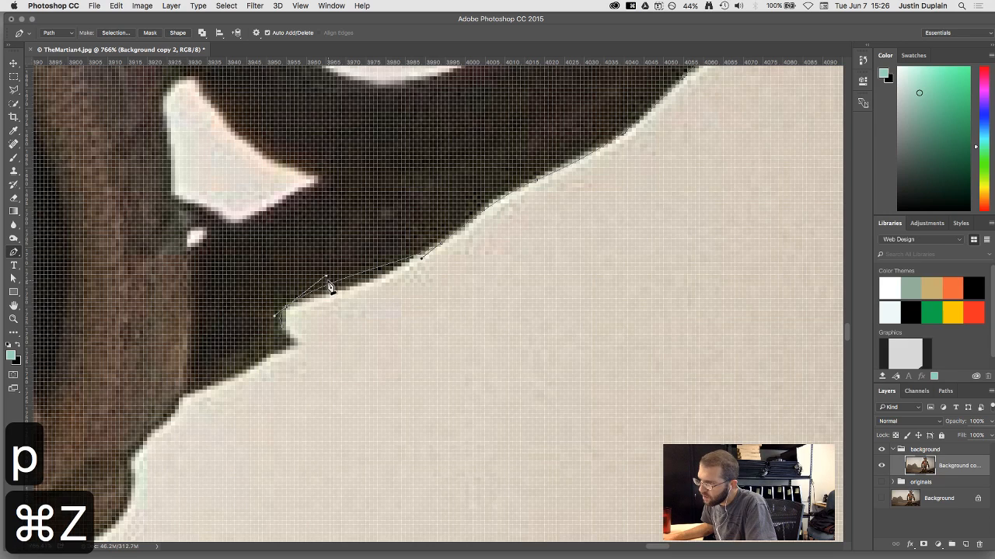
left_click_drag(327, 280, 331, 291)
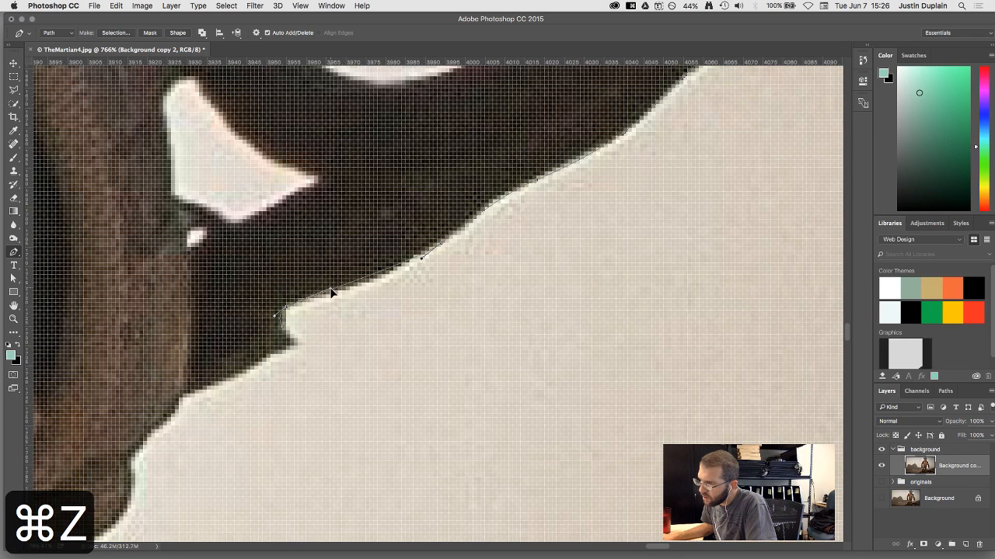
Continue the Pen path from the notch below the black hose around the belt pouch's outer edge to the top of the hip
left_click(295, 344)
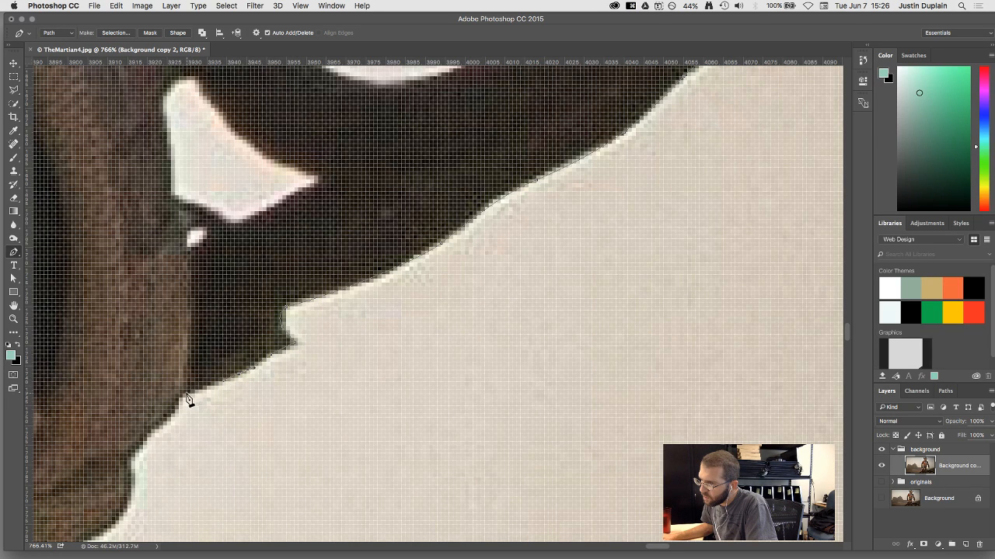
key("space")
left_click_drag(166, 428, 339, 198)
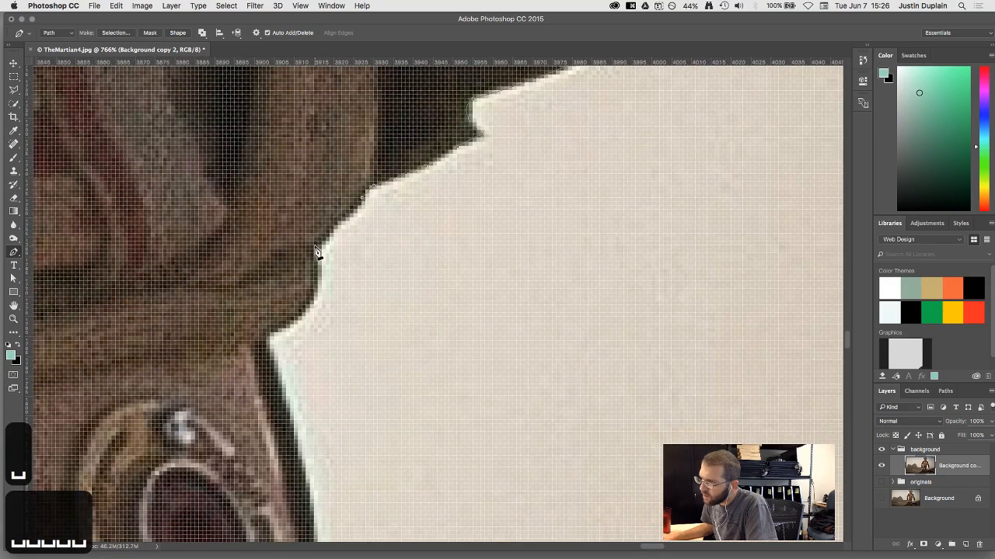
scroll(320, 255, "down", 15)
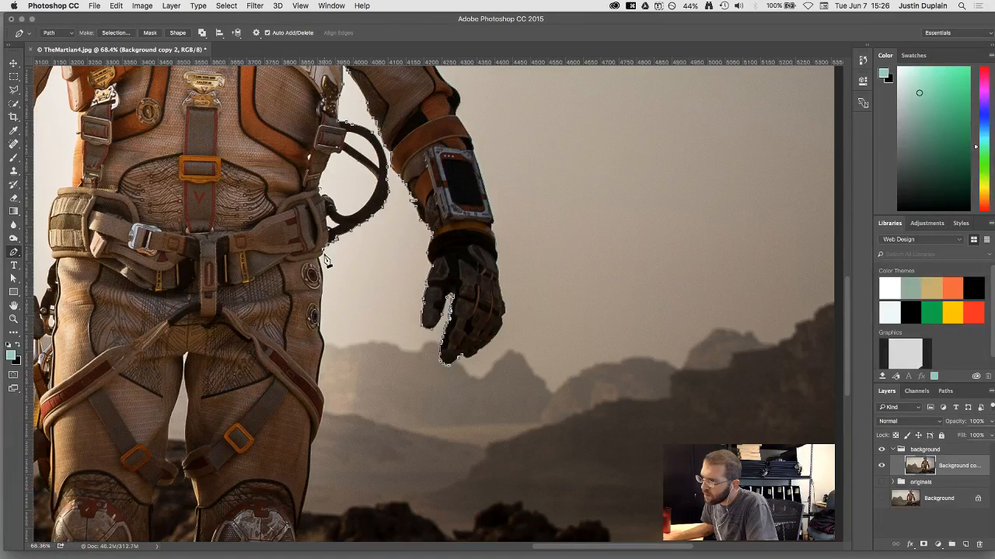
scroll(327, 260, "up", 15)
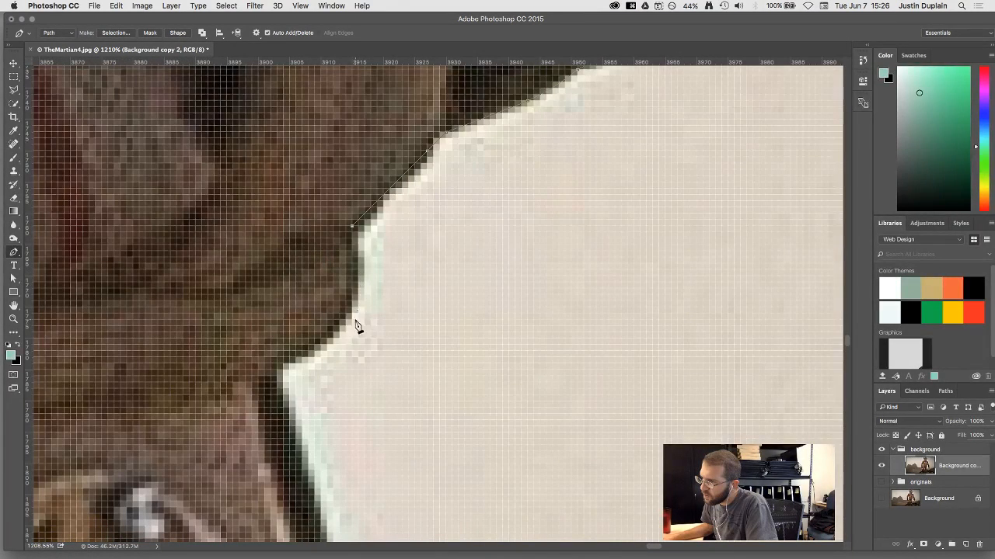
left_click_drag(352, 291, 342, 324)
left_click_drag(270, 370, 290, 408)
Extend the path along the astronaut's outer left hip, past the two round fittings on the trousers
key("space")
left_click_drag(303, 455, 343, 265)
scroll(345, 270, "down", 15)
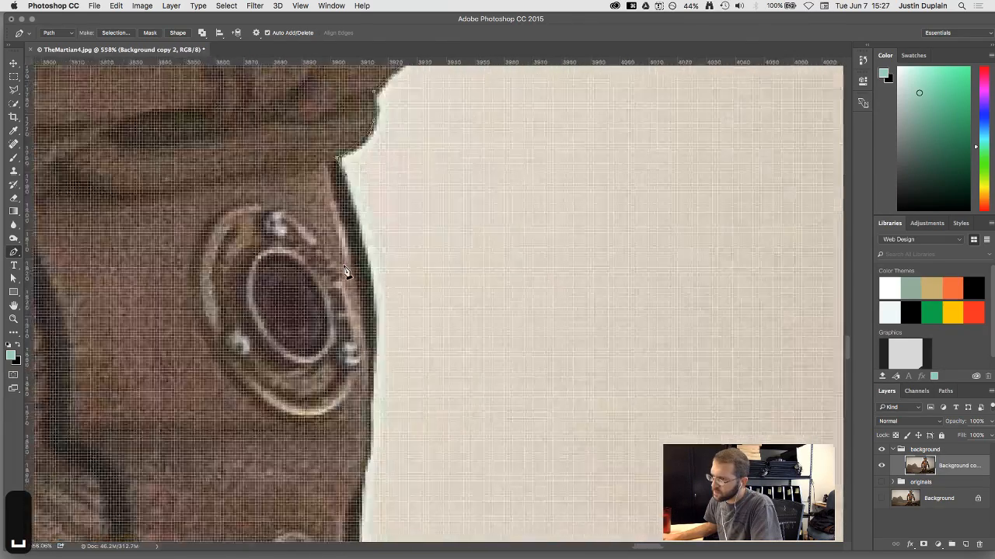
scroll(493, 334, "up", 5)
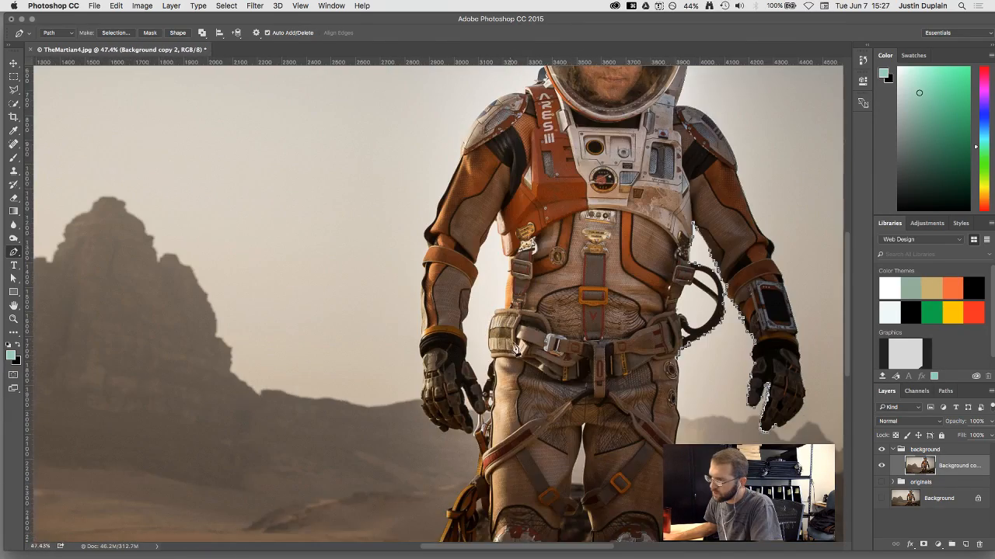
key("space")
left_click_drag(665, 427, 477, 322)
scroll(500, 356, "up", 6)
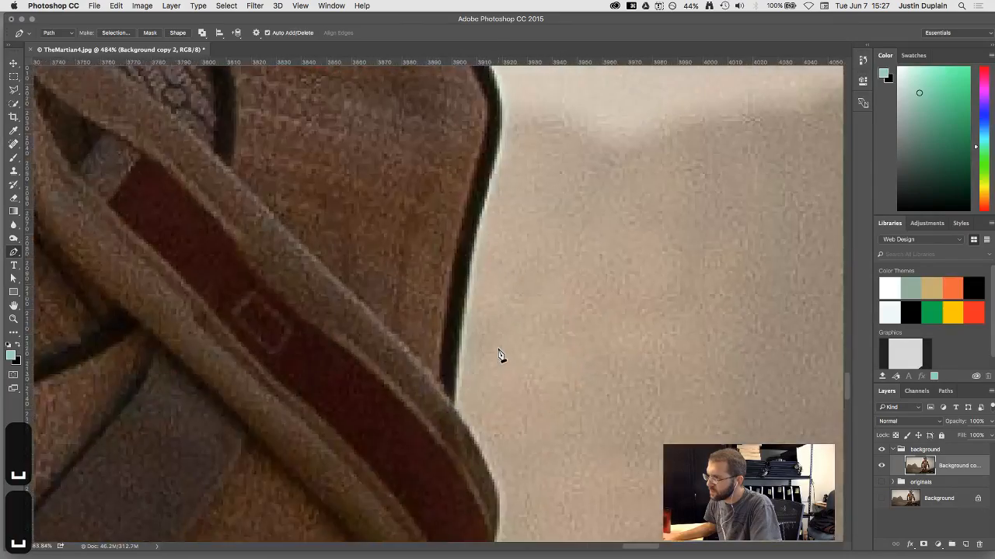
scroll(500, 356, "down", 4)
scroll(521, 186, "up", 4)
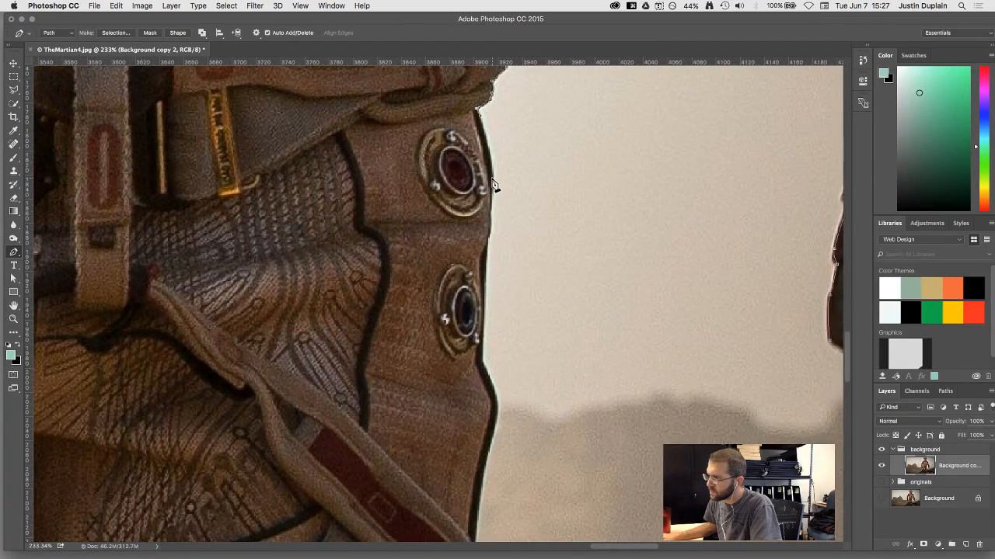
left_click_drag(491, 181, 491, 201)
left_click_drag(487, 275, 484, 302)
Trace the hip bulge below the round fittings down to the upper edge of the red thigh strap
key("space")
left_click_drag(489, 383, 491, 289)
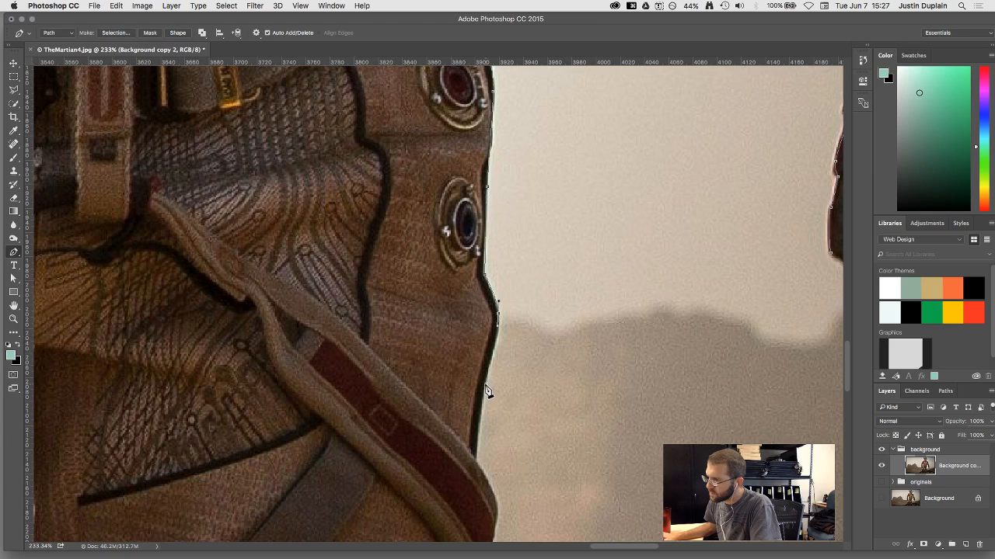
key("space")
left_click_drag(481, 402, 489, 288)
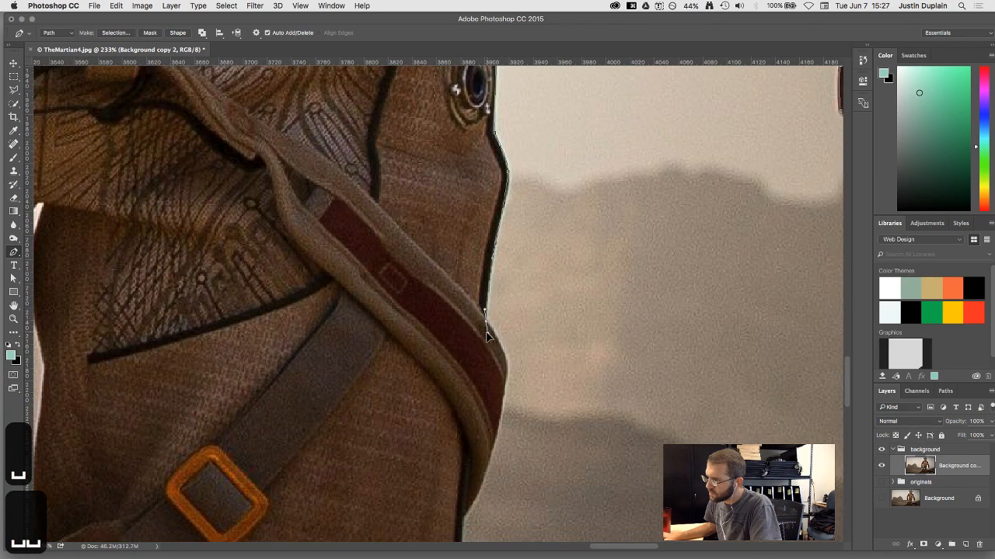
left_click_drag(486, 332, 498, 337)
Follow the thigh strap's curved outer edge with path points down to the corner where it rejoins the leg
key("space")
key("super+z")
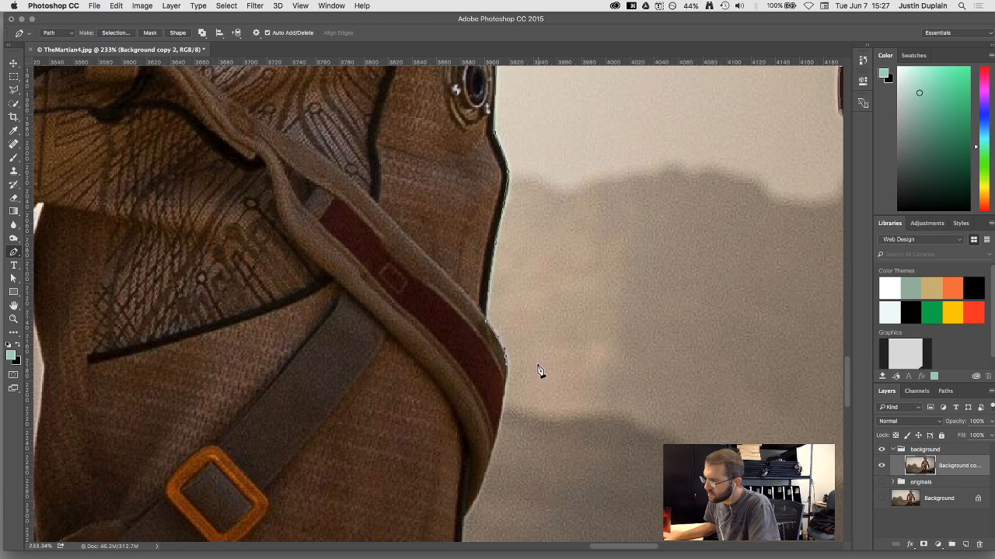
left_click_drag(539, 371, 566, 215)
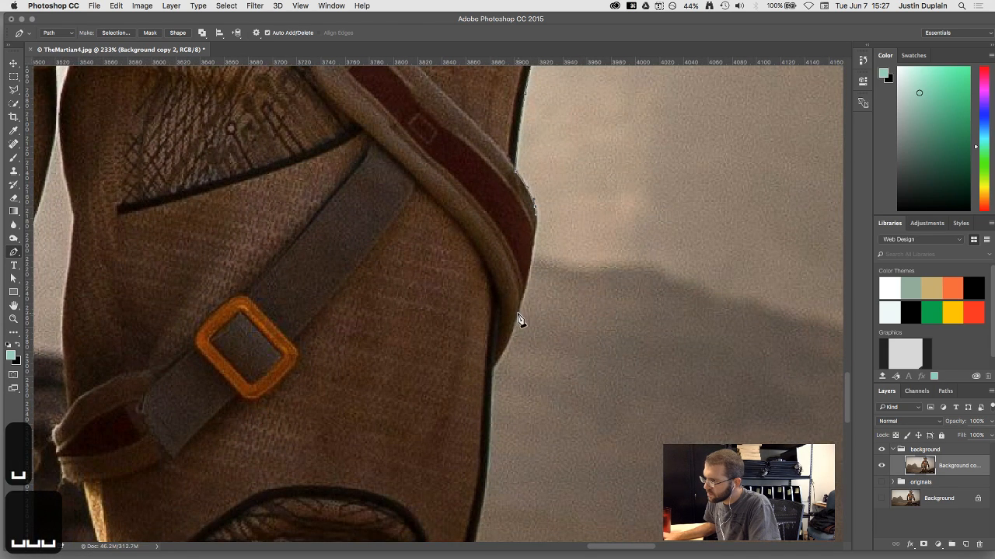
left_click_drag(519, 313, 513, 327)
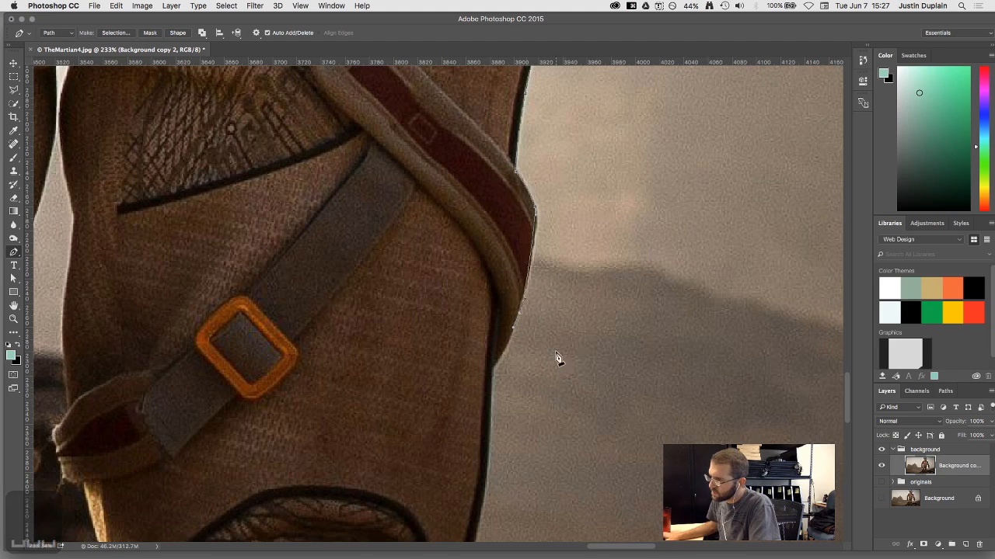
left_click_drag(557, 358, 588, 260)
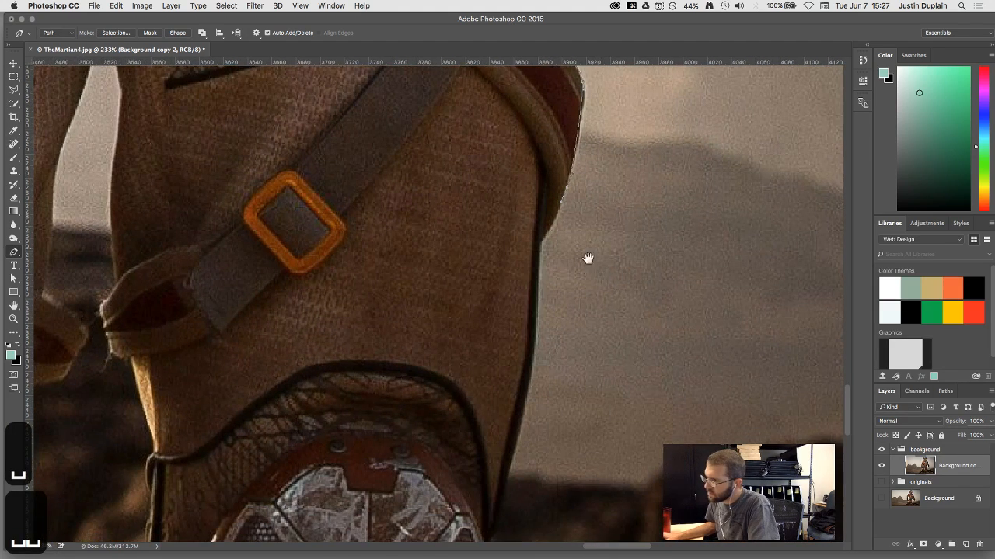
left_click(538, 245)
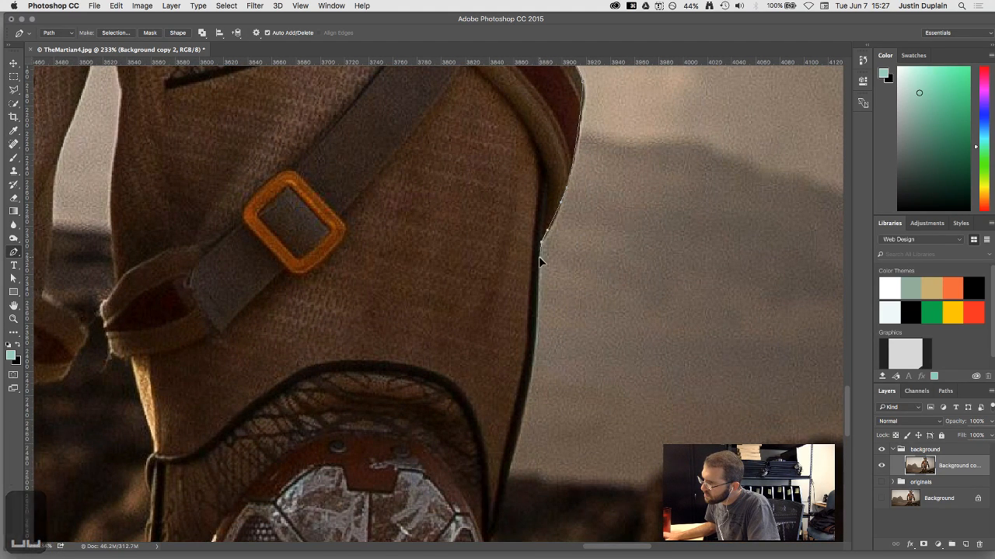
Trace the outer thigh from the strap's lower corner down to the side of the knee pad
left_click(537, 283)
left_click_drag(537, 283, 549, 245)
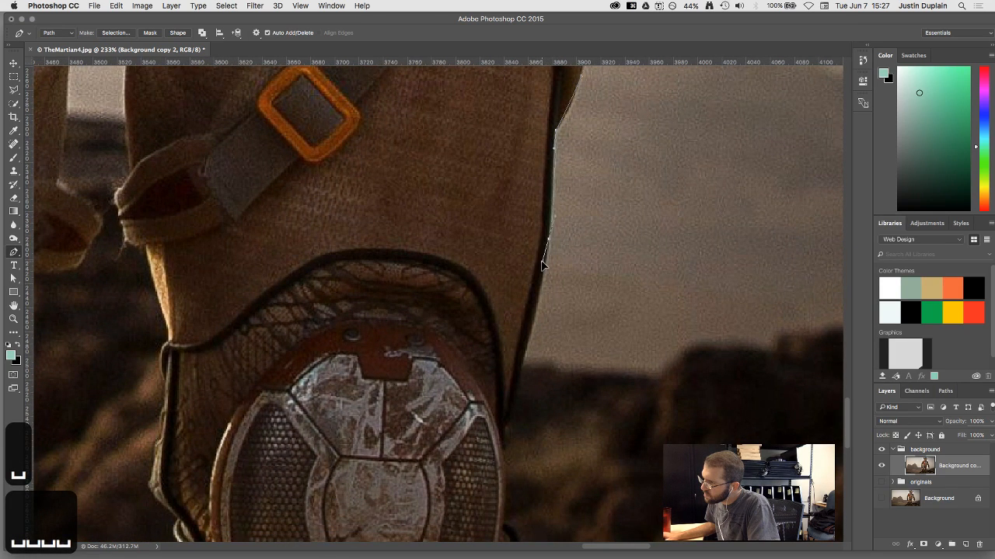
left_click(543, 267)
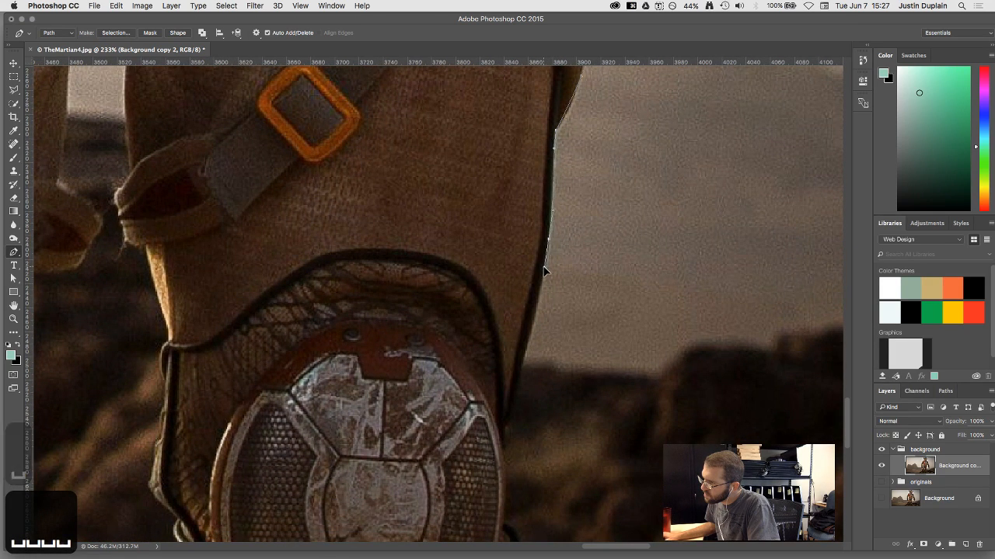
left_click(525, 351)
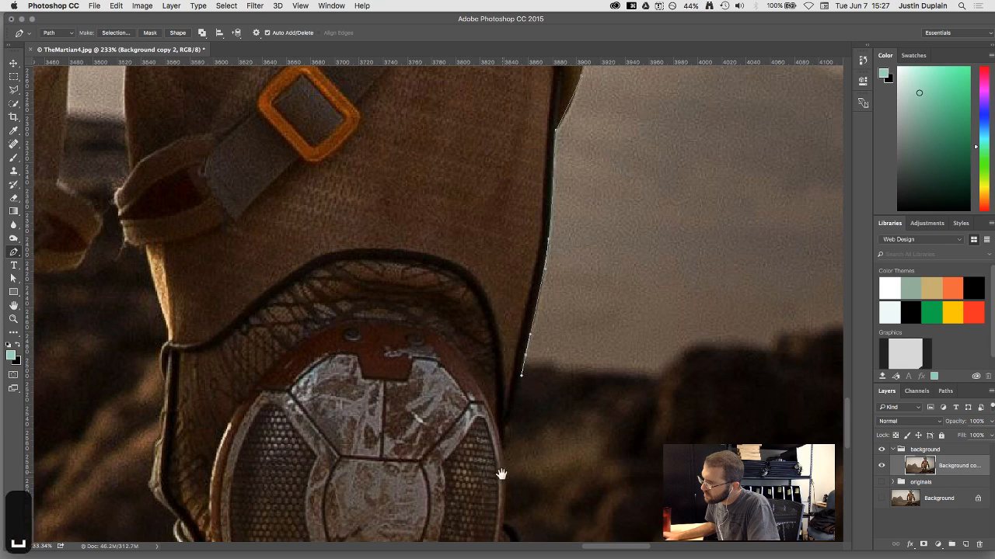
left_click_drag(502, 474, 553, 352)
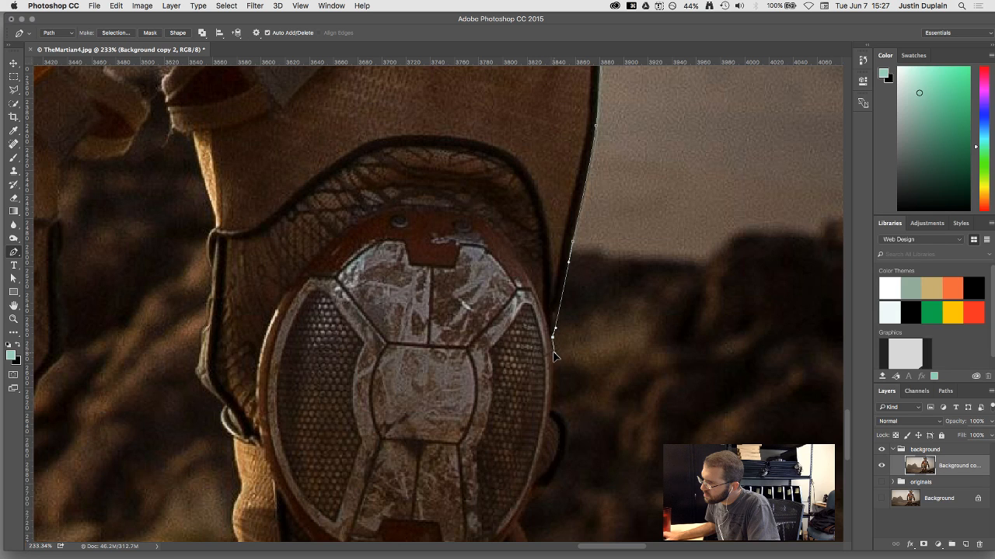
Carry the path along the knee pad's outer edge and around the black loop behind it to the upper shin
left_click_drag(555, 406, 574, 273)
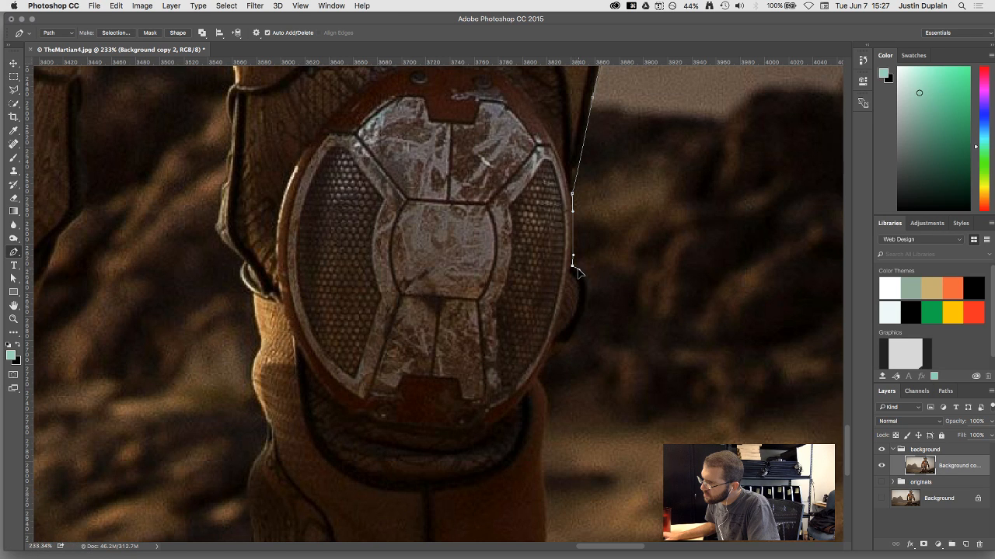
left_click(586, 316)
left_click_drag(586, 317, 544, 361)
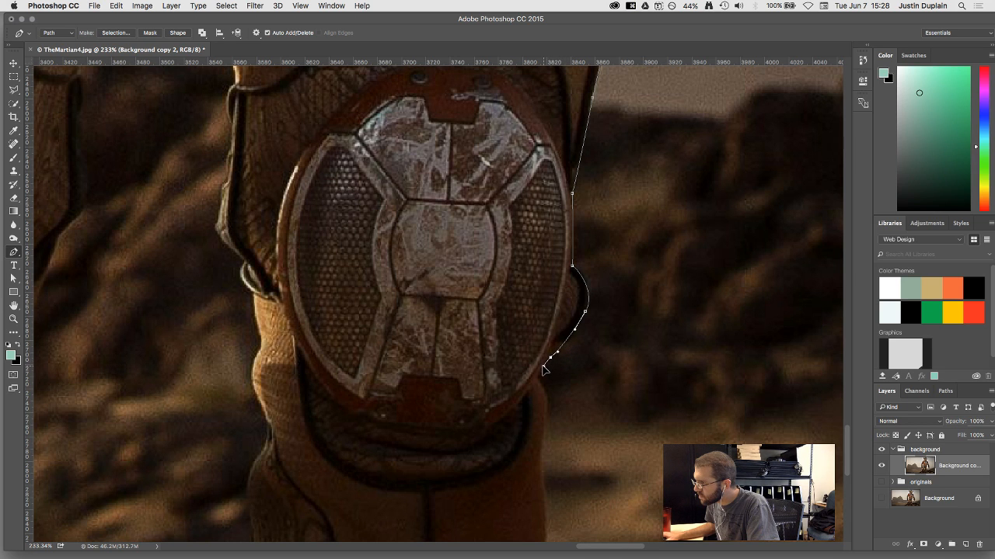
left_click(536, 380)
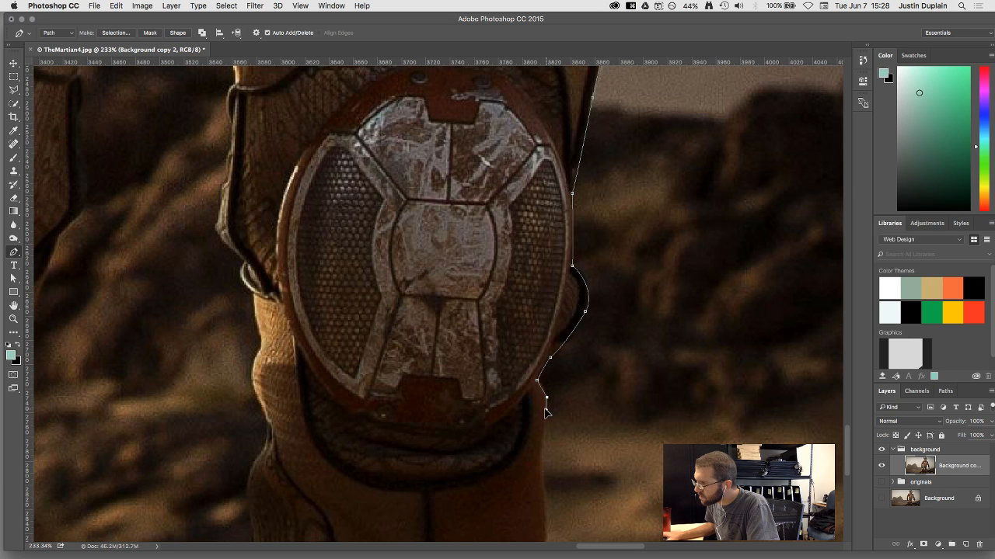
Trace the outer lower leg to the image's bottom edge and run the path straight across to the leg's inner side
key("space")
left_click_drag(577, 427, 574, 254)
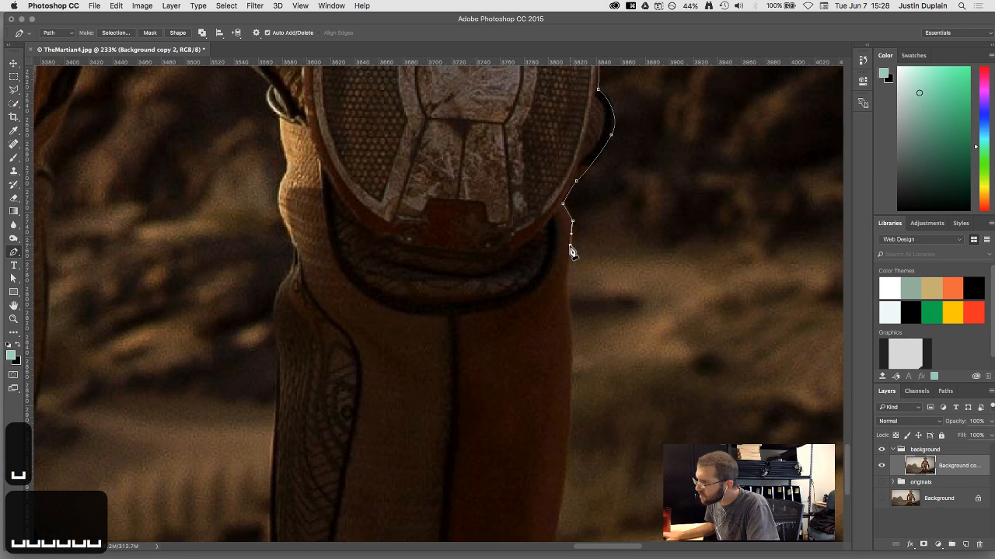
left_click(566, 286)
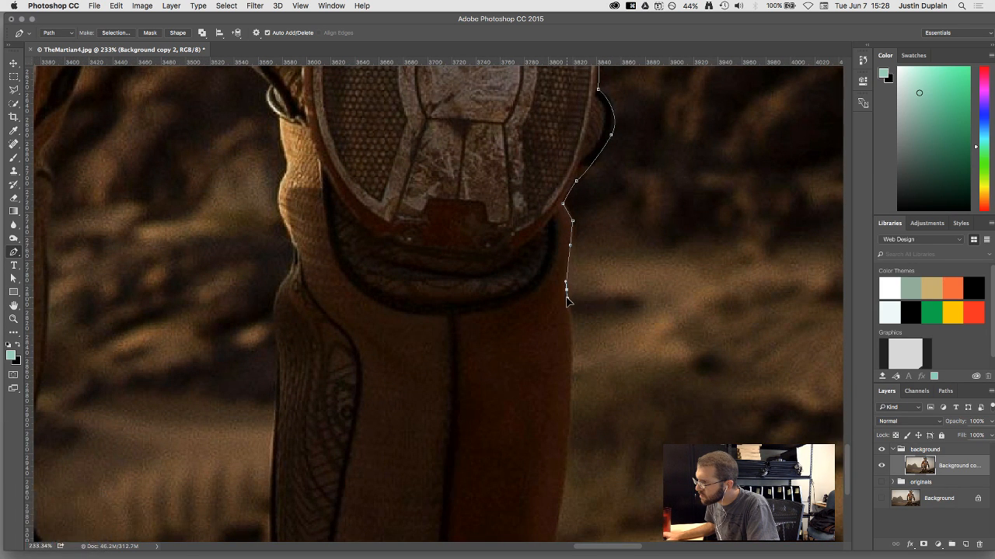
left_click_drag(570, 357, 617, 207)
key("space")
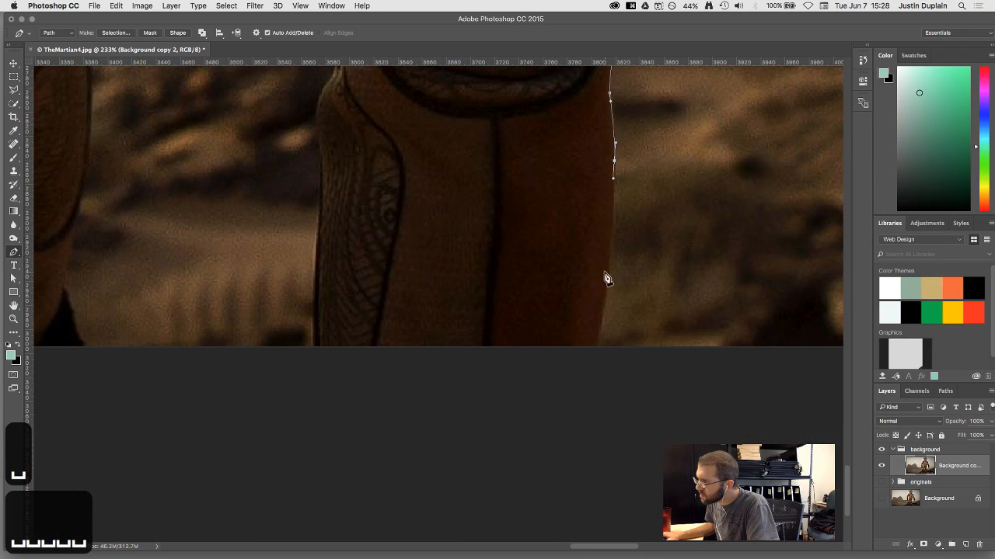
left_click_drag(599, 347, 593, 355)
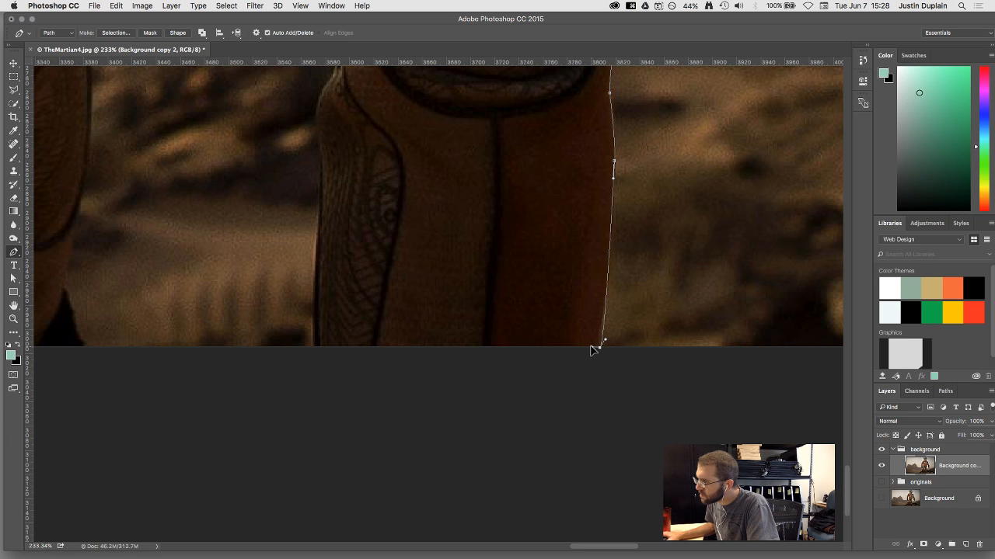
left_click(313, 348)
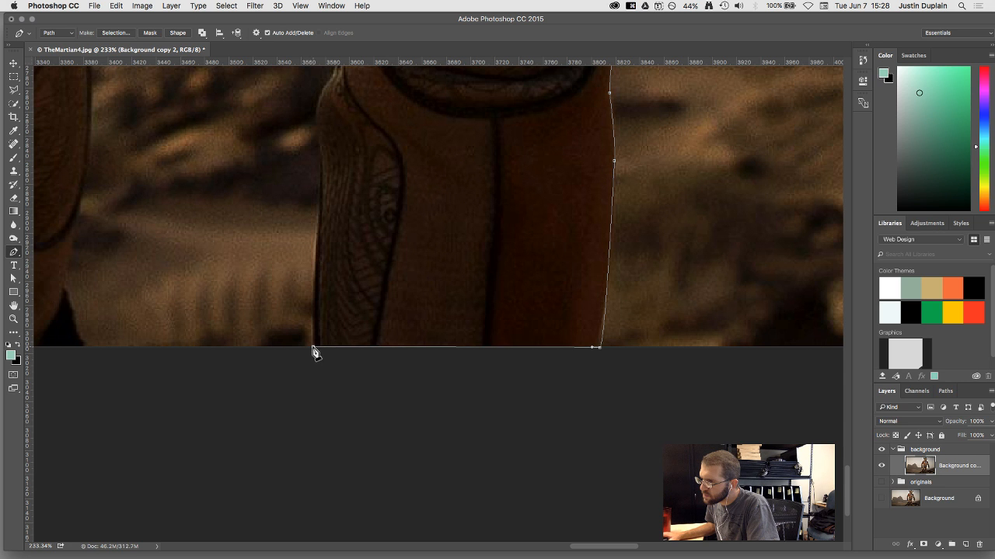
Trace the inner edge of the lower leg upward from the image's bottom edge to the fabric fold below the knee
key("space")
left_click_drag(326, 226, 426, 337)
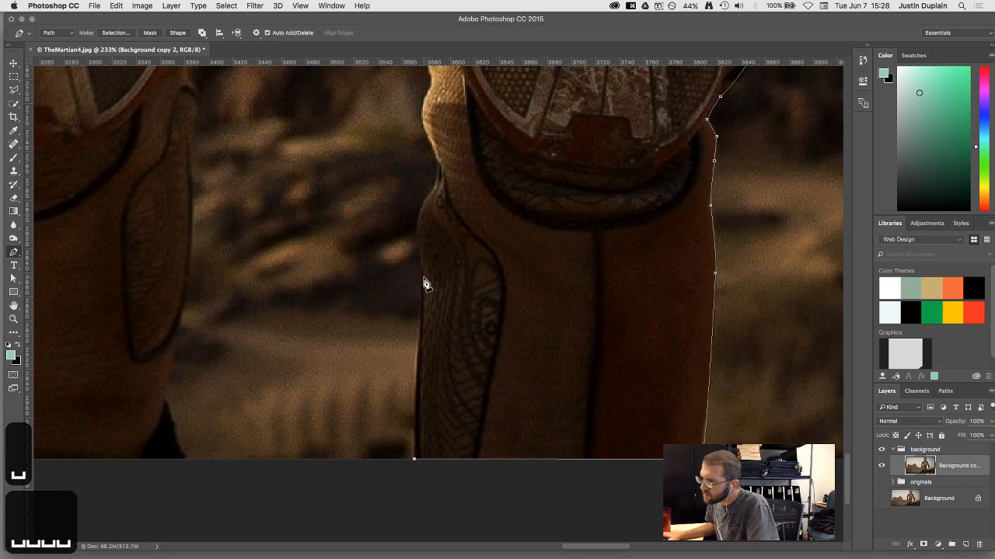
left_click_drag(412, 295, 429, 267)
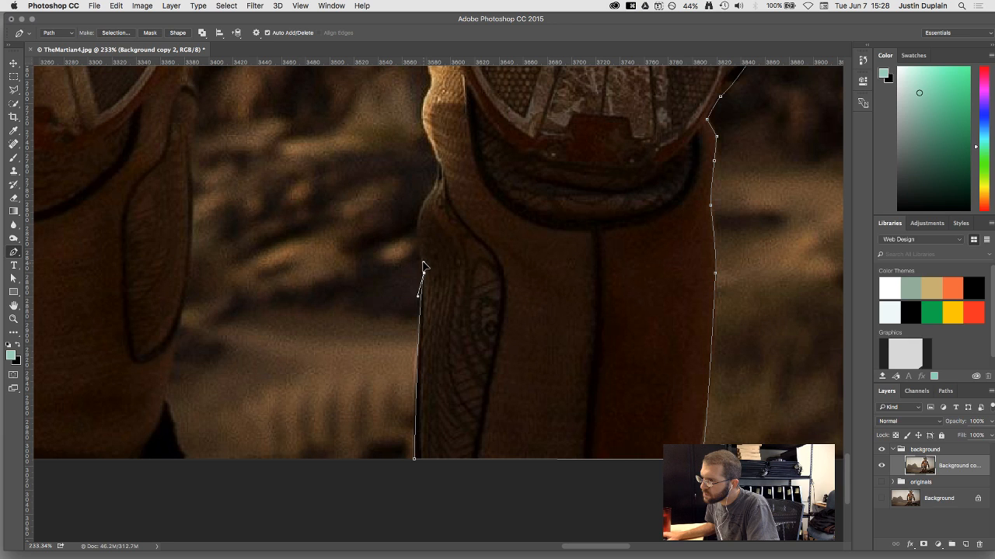
left_click(420, 244)
left_click(422, 207)
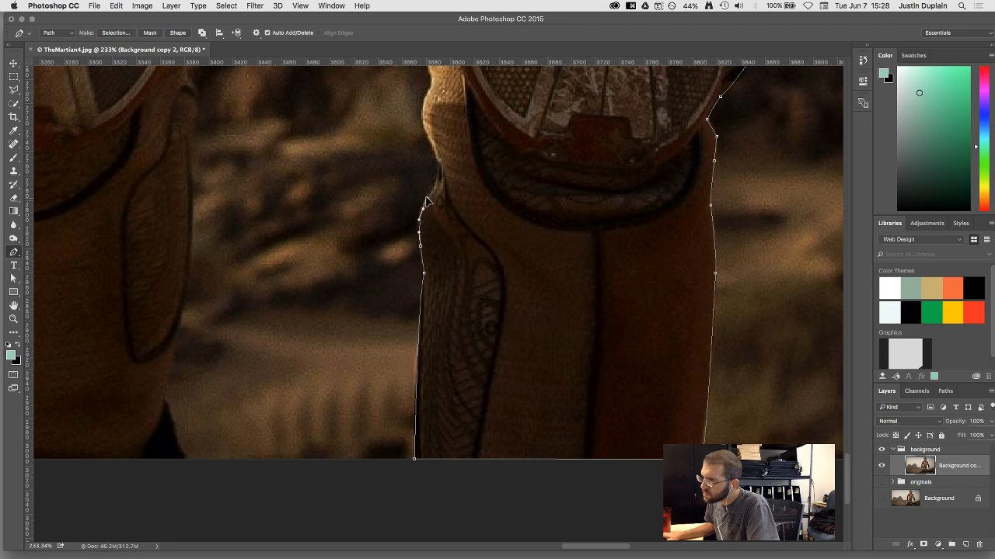
left_click(429, 197)
left_click_drag(436, 189, 438, 183)
left_click(438, 165)
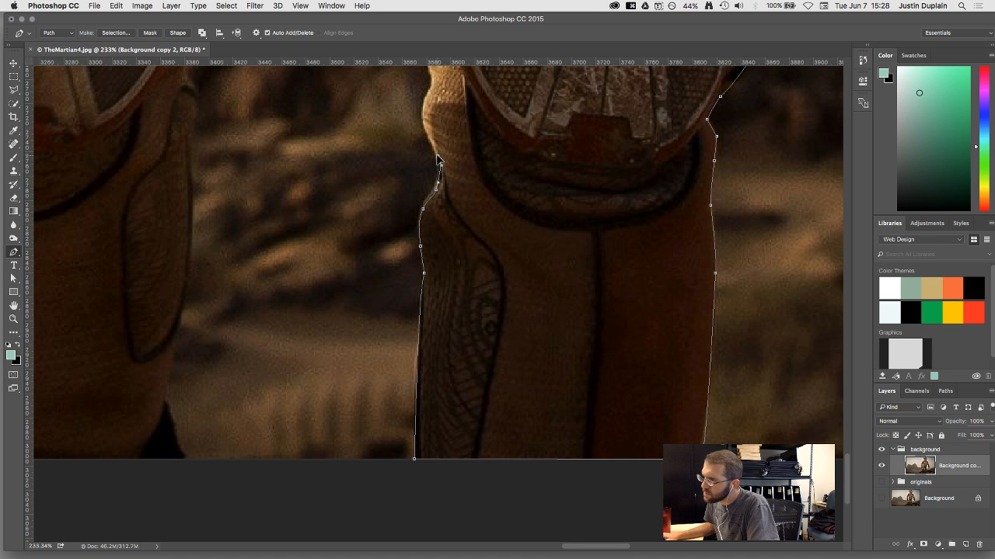
Follow the sunlit fabric on the inner side of the knee up to the small ring beside the knee pad
key("space")
left_click_drag(437, 132, 445, 291)
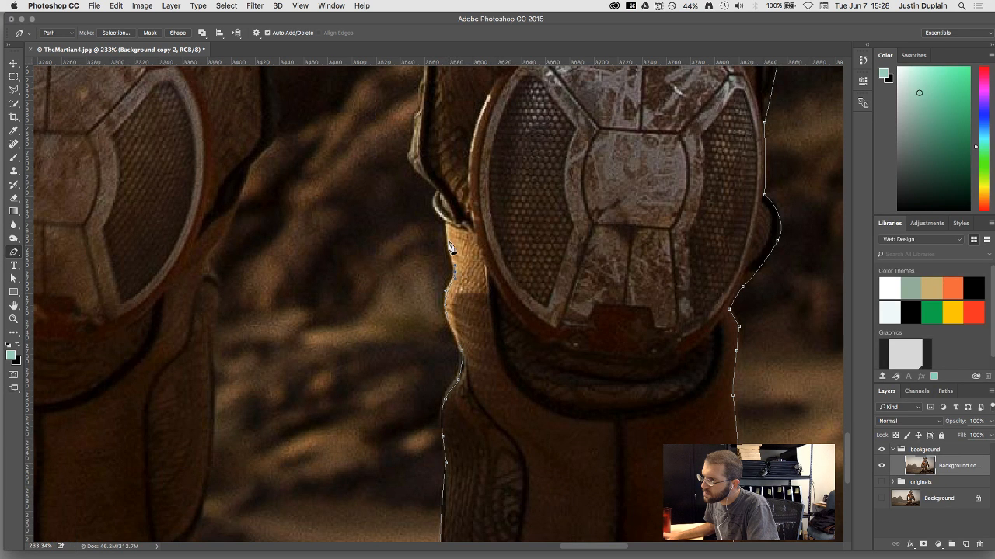
key("space")
left_click_drag(453, 248, 455, 311)
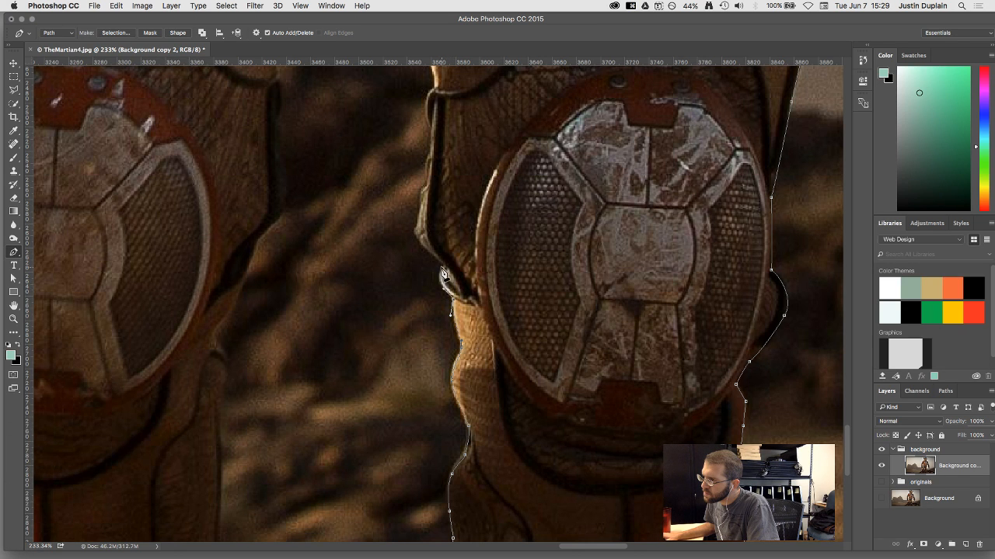
Trace past the small ring and up the inner edge of the knee to the dark seam above the knee pad
left_click_drag(440, 268, 447, 268)
left_click_drag(415, 232, 435, 351)
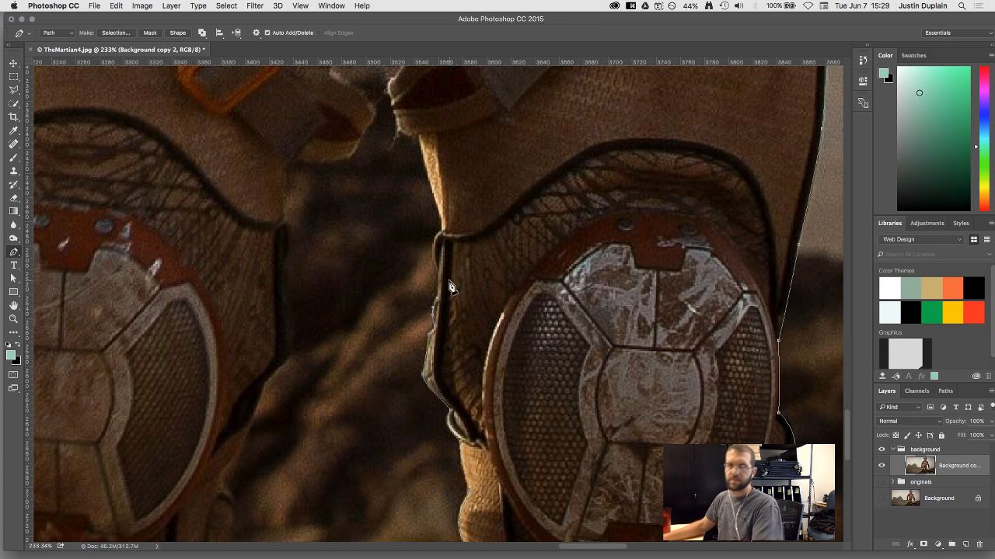
left_click_drag(399, 262, 489, 348)
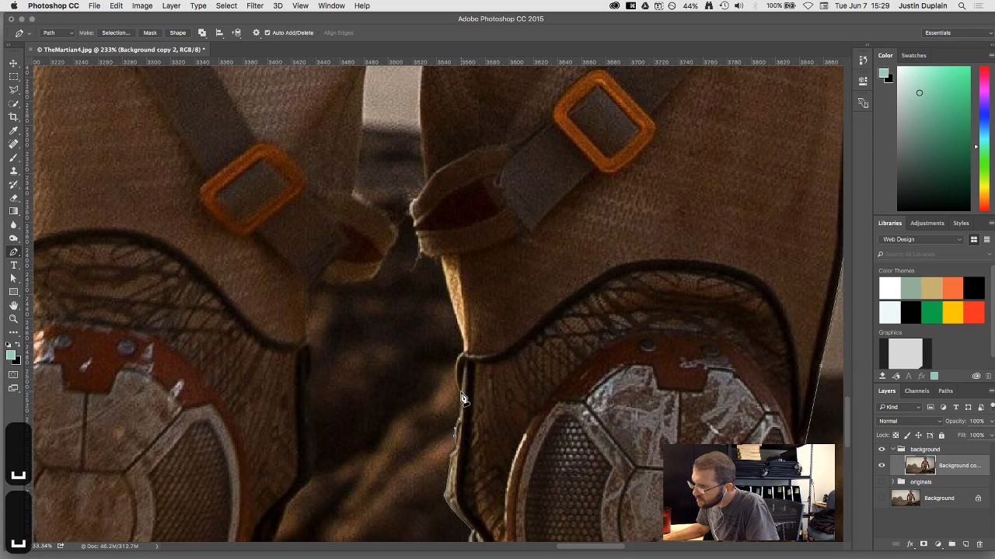
left_click(459, 359)
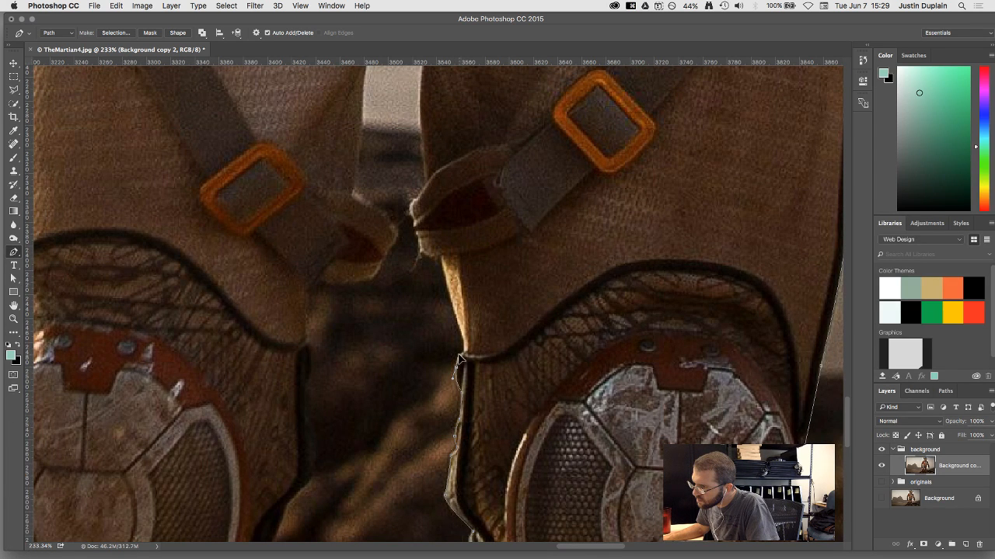
left_click(466, 347)
Carry the path up the sunlit fabric above the seam and around the frayed tip of the strap loop
left_click_drag(440, 285, 418, 251)
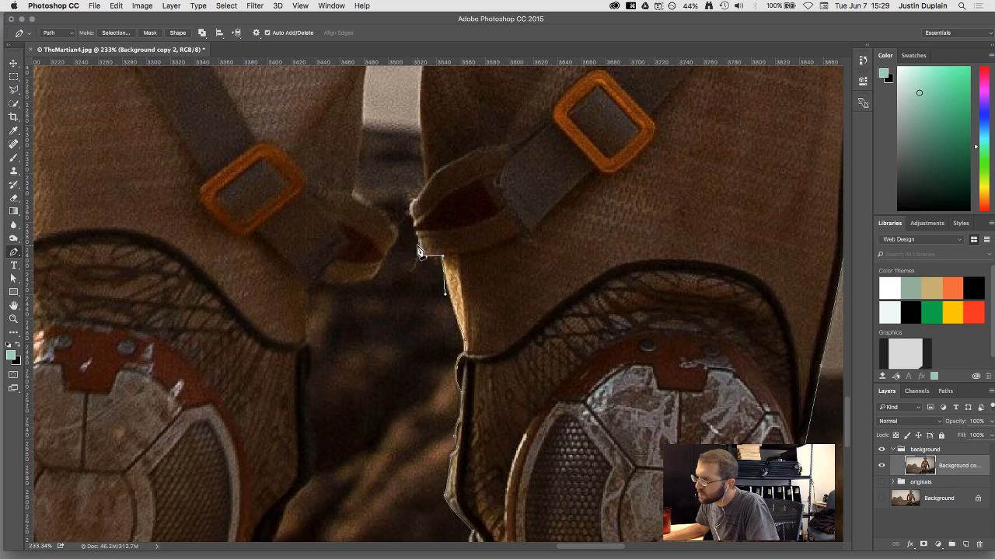
scroll(414, 235, "down", 2)
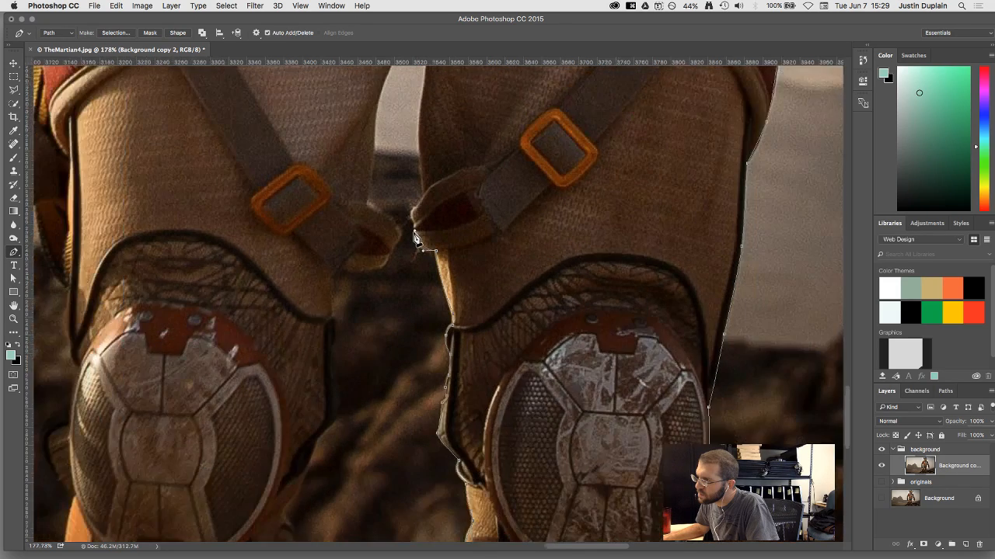
scroll(414, 234, "up", 3)
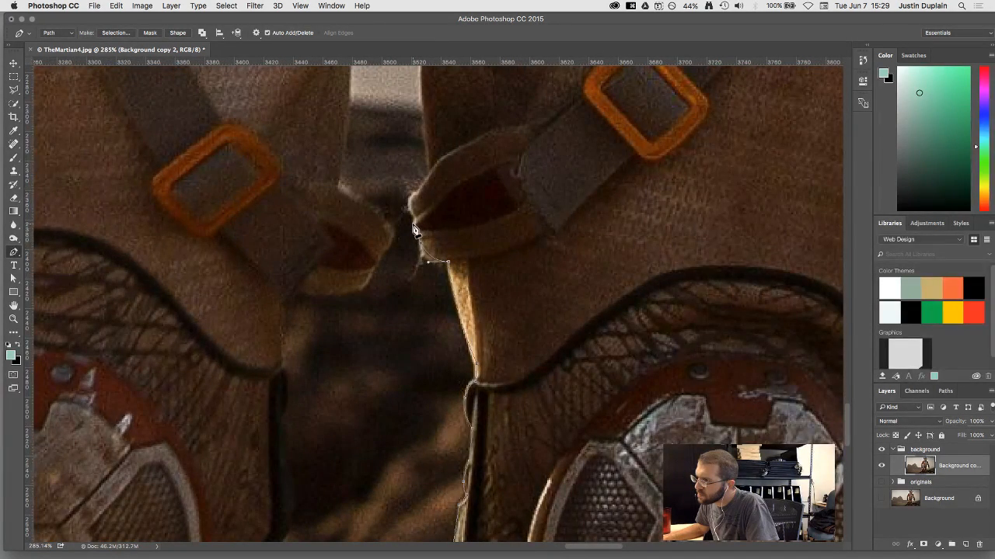
left_click(413, 227)
left_click_drag(415, 197, 434, 305)
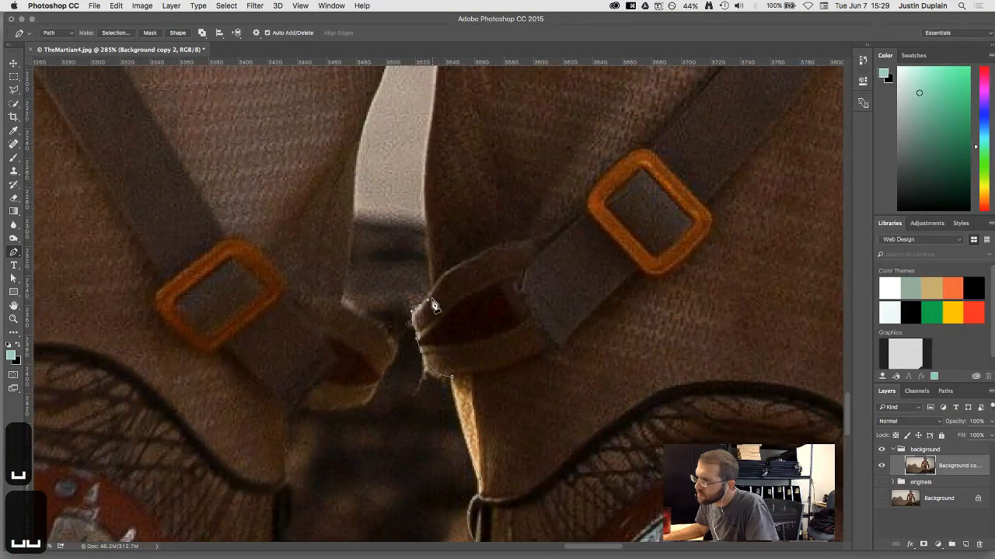
Trace the inner thigh upward from the strap loop to the top of the gap between the legs
left_click_drag(446, 251, 477, 396)
left_click_drag(464, 355, 457, 321)
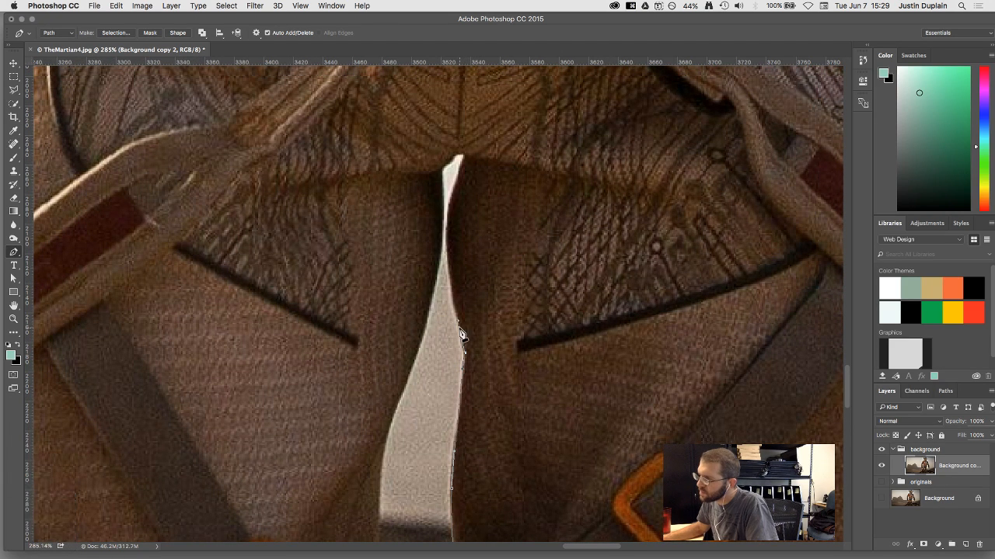
mouse_move(440, 244)
left_mouse_down()
mouse_move(422, 329)
mouse_move(433, 349)
mouse_move(439, 326)
left_mouse_up()
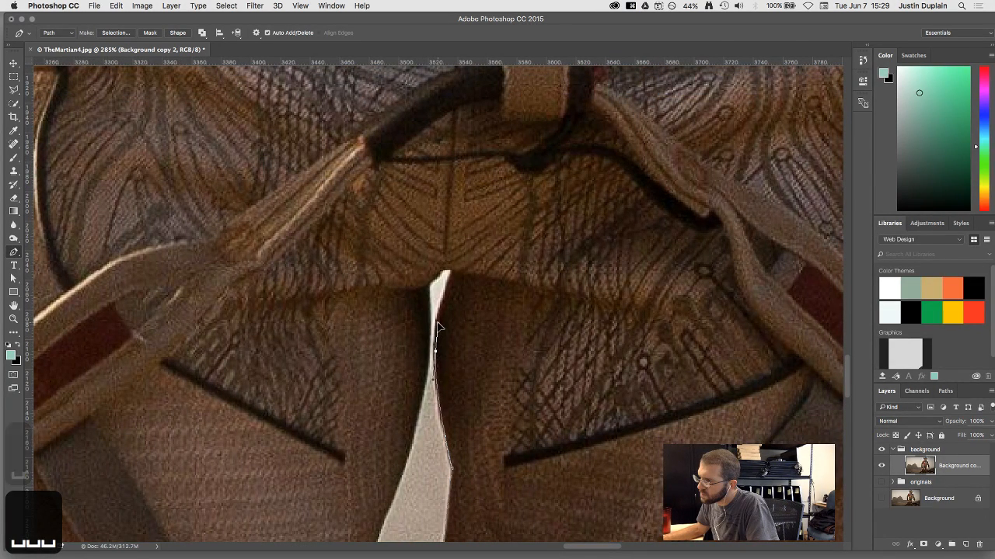
left_click(451, 275)
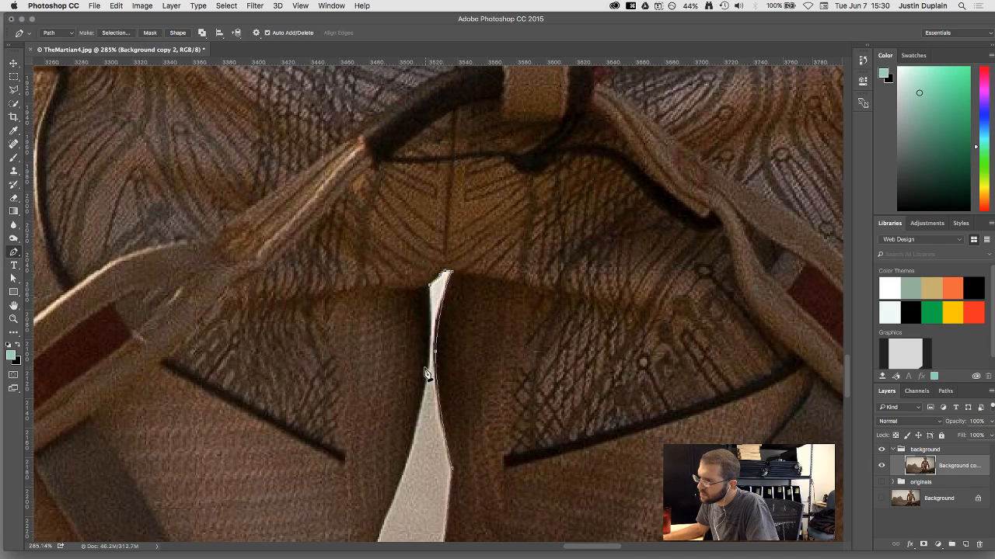
Trace the opposite inner thigh down from the top of the gap to where the bright sky meets the dark rocks
left_click_drag(430, 351, 427, 372)
key("space")
left_click_drag(427, 435, 492, 222)
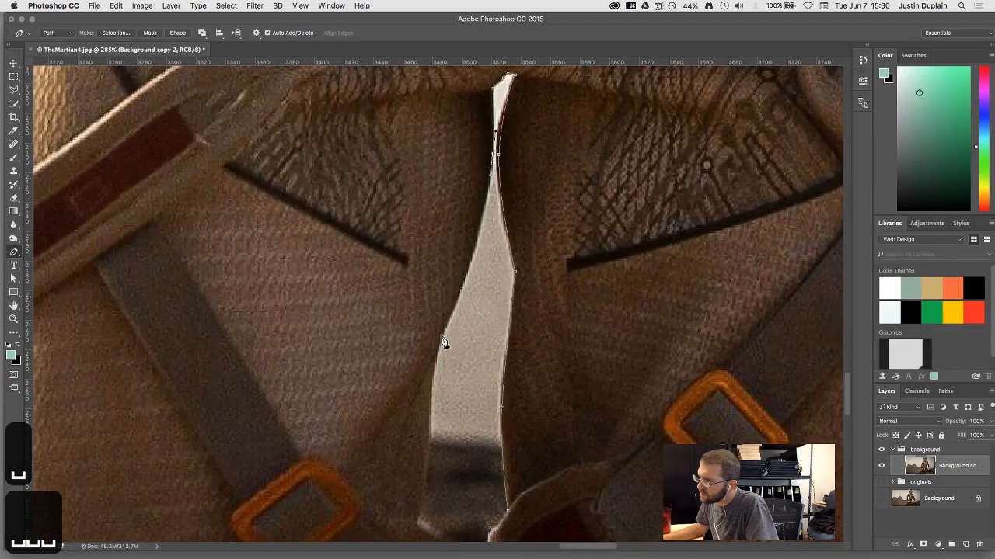
mouse_move(443, 333)
left_mouse_down()
mouse_move(406, 408)
mouse_move(464, 295)
mouse_move(450, 334)
left_mouse_up()
key("space")
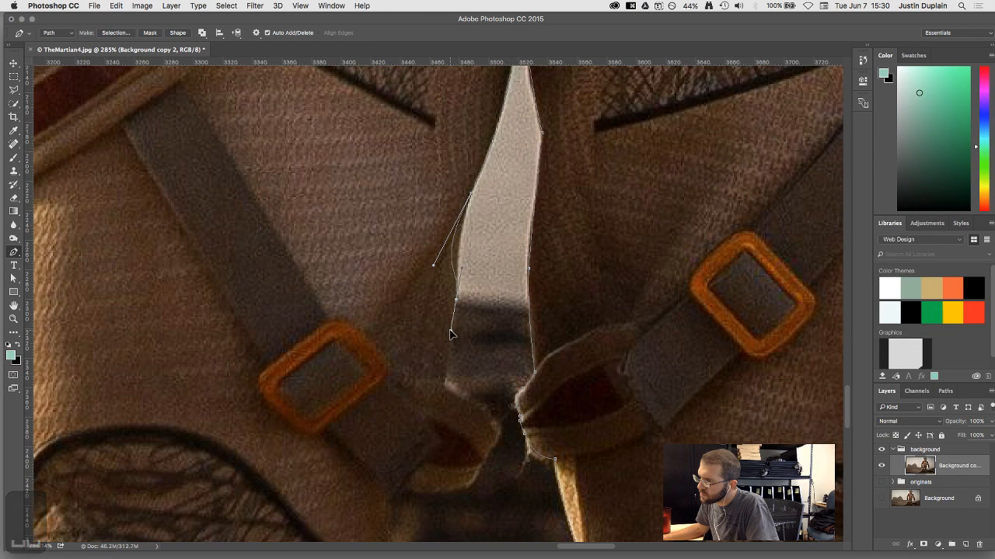
Shorten the curve handle at the middle of the inner thigh so the path follows the fabric edge
key("a")
left_click(471, 197)
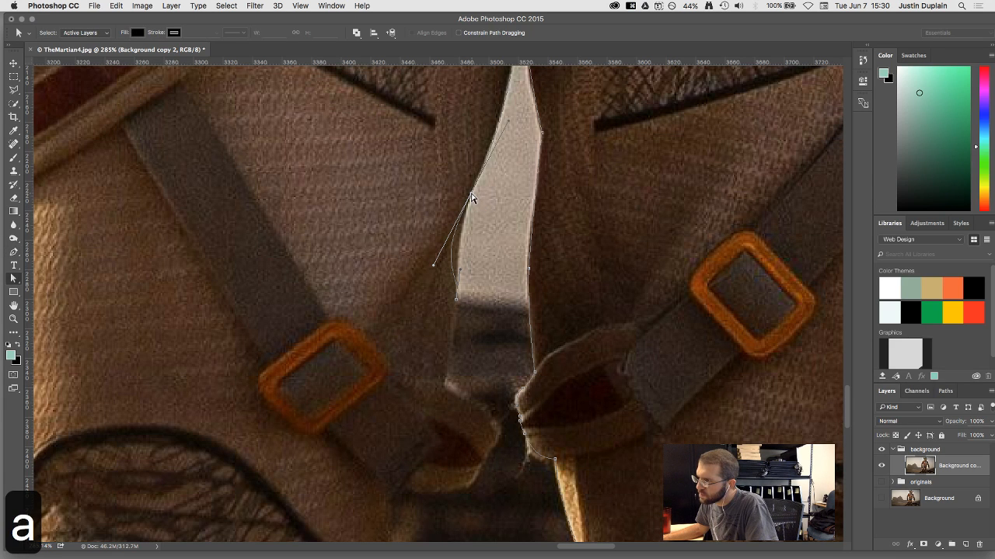
left_click_drag(433, 266, 441, 262)
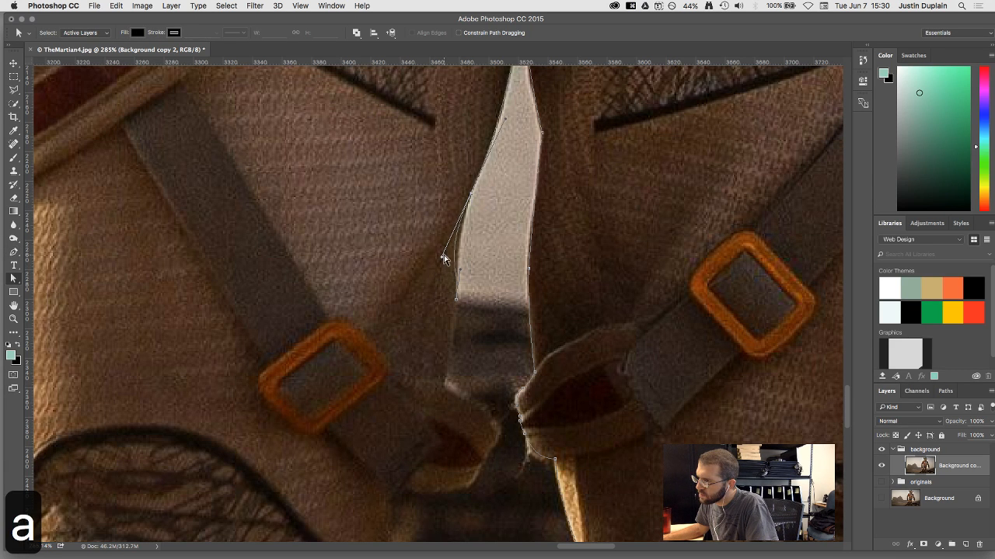
left_click(442, 258)
left_click(469, 206)
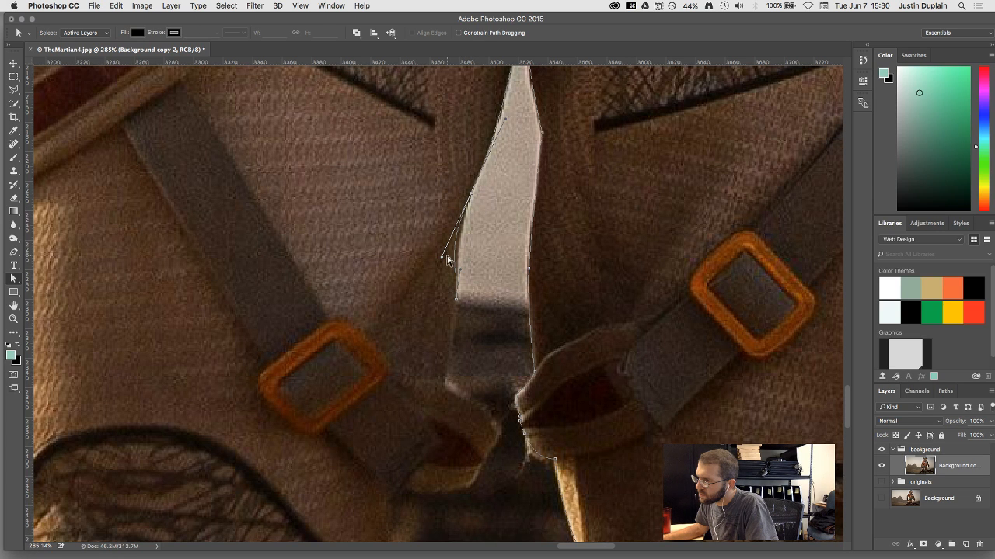
left_click_drag(443, 260, 457, 224)
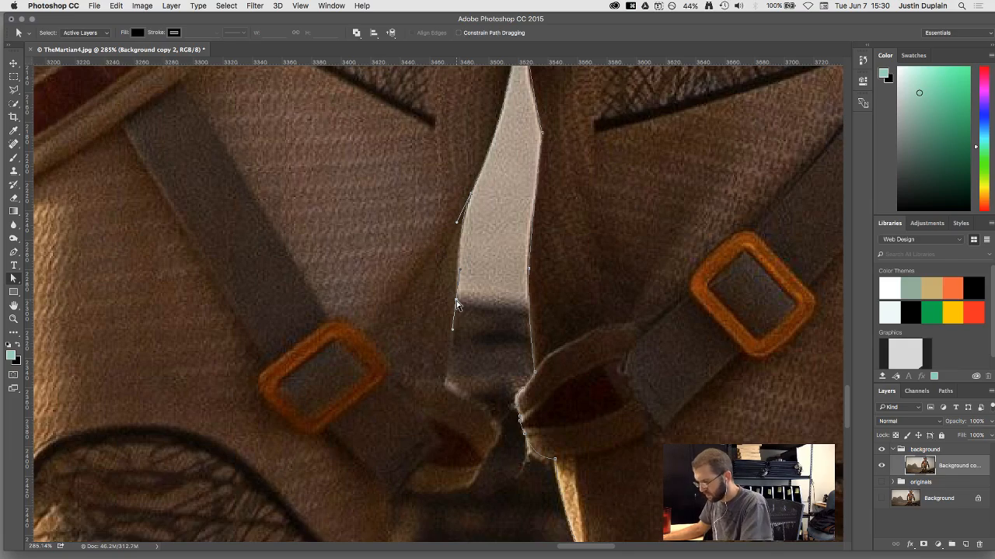
Extend the path with the Pen tool down the inner thigh to the pale upper corner of the strap loop
key("p")
scroll(446, 381, "up", 2)
scroll(448, 385, "up", 4)
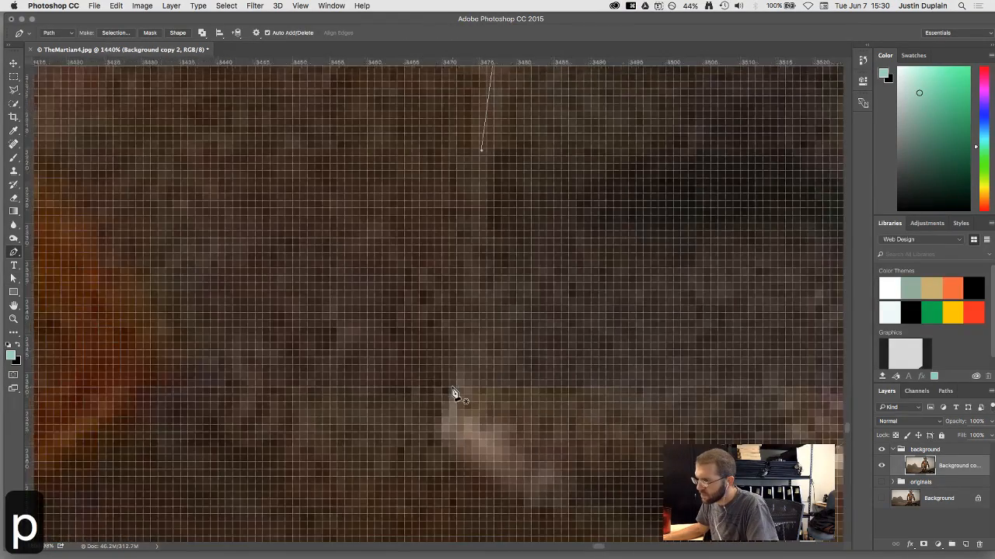
scroll(453, 393, "down", 2)
scroll(454, 400, "down", 1)
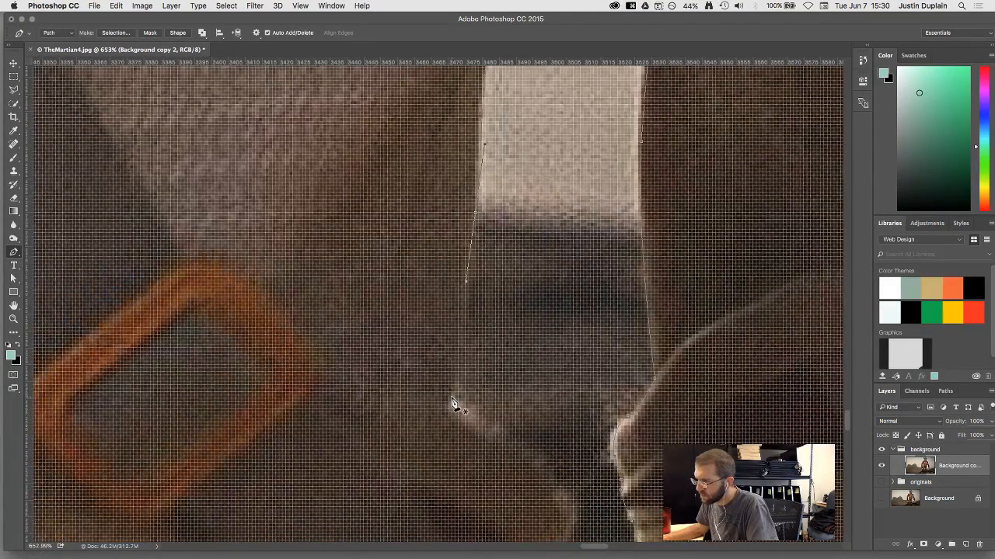
left_click(452, 397)
key("super+z")
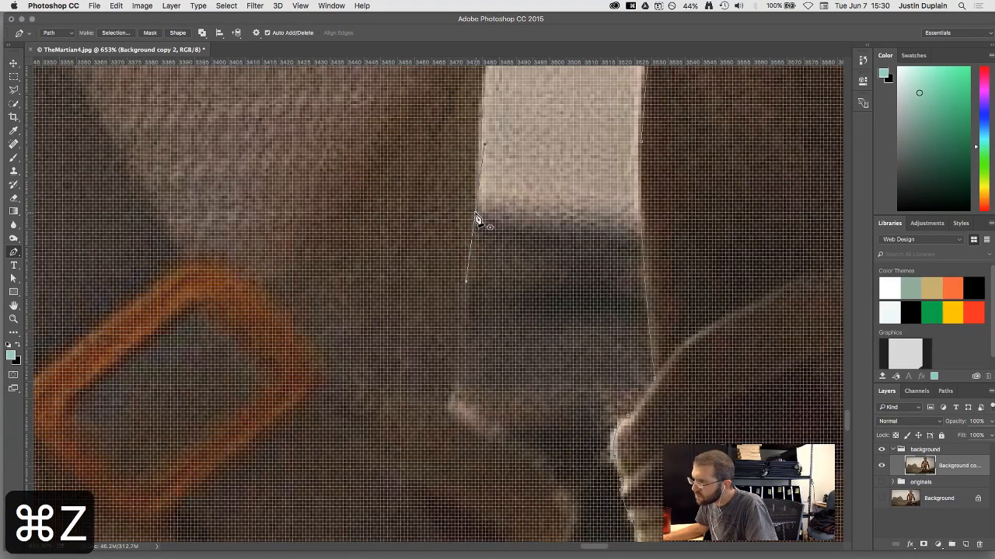
left_click(454, 395)
Trace the strap loop's upper edge, around its tip and onto its lower edge
left_click_drag(448, 406, 513, 264)
key("space")
scroll(510, 265, "down", 1)
scroll(510, 264, "down", 10)
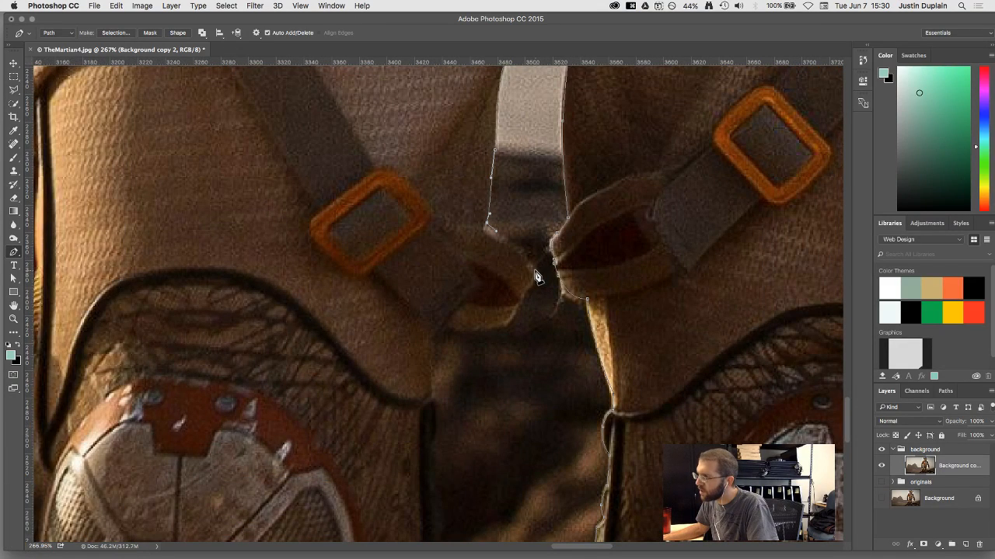
left_click(532, 262)
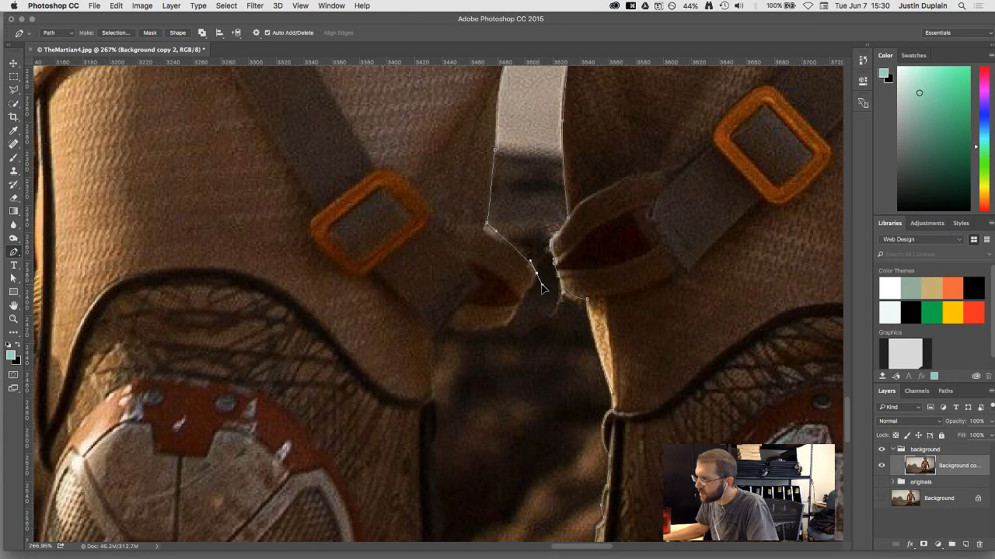
left_click(536, 273)
left_click(519, 300)
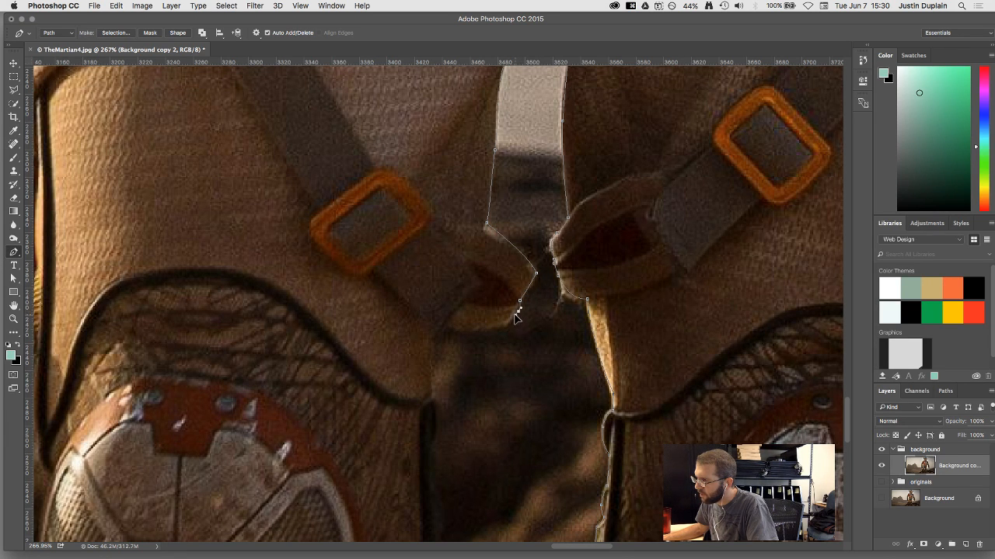
key("a")
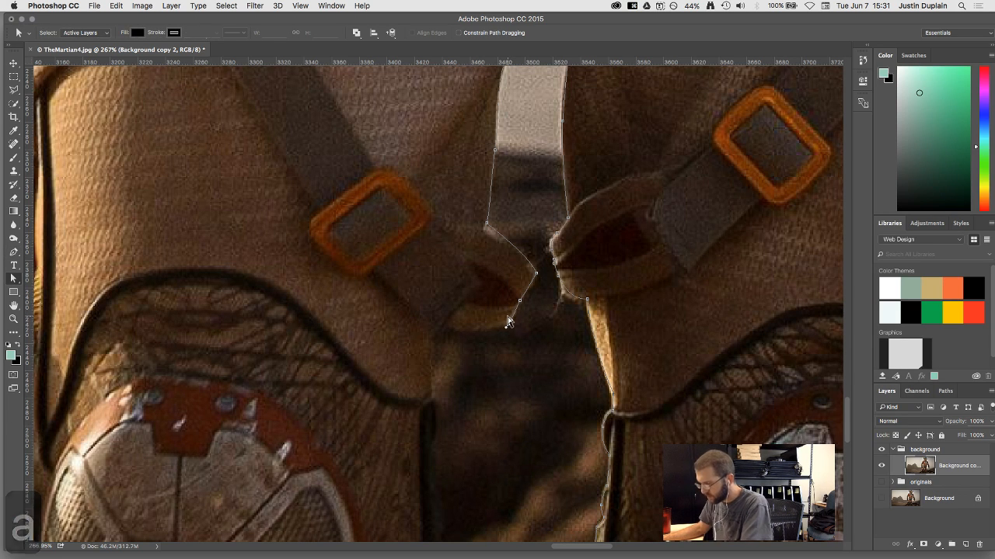
key("p")
mouse_move(497, 329)
left_mouse_down()
mouse_move(481, 332)
mouse_move(497, 330)
left_mouse_up()
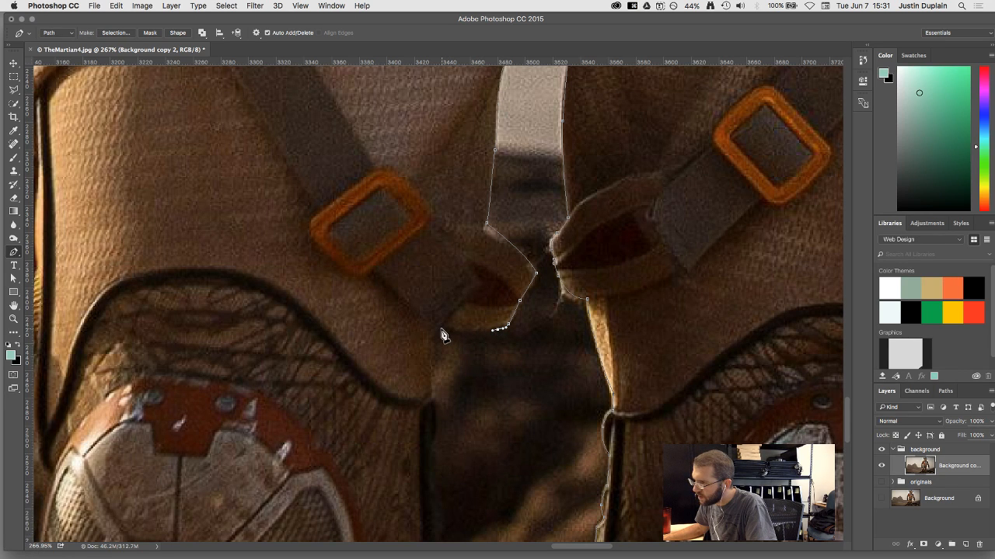
Run the path along the loop's underside to the leg and down the inner knee to the bend beside the knee pad
left_click_drag(436, 326, 436, 327)
left_click_drag(433, 407, 519, 181)
key("space")
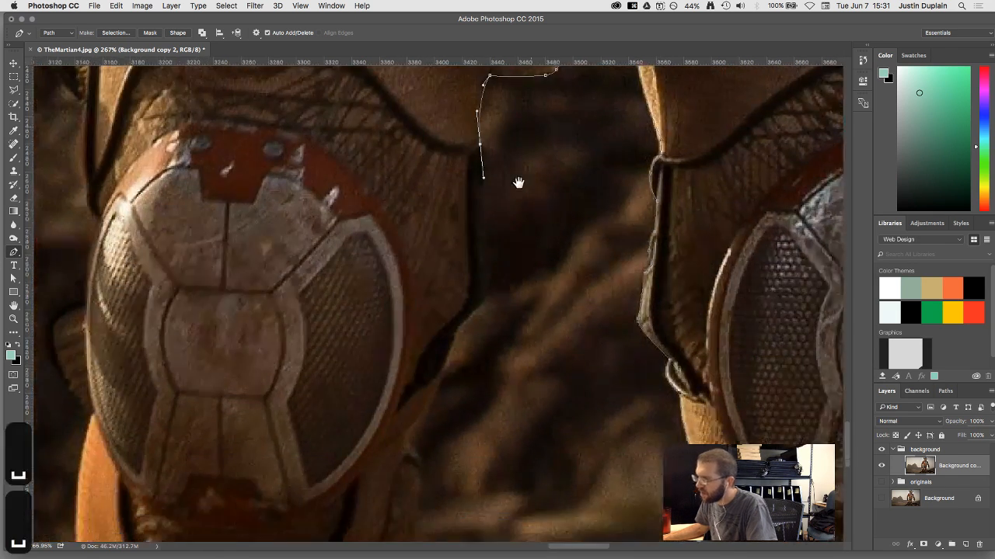
scroll(517, 185, "down", 5)
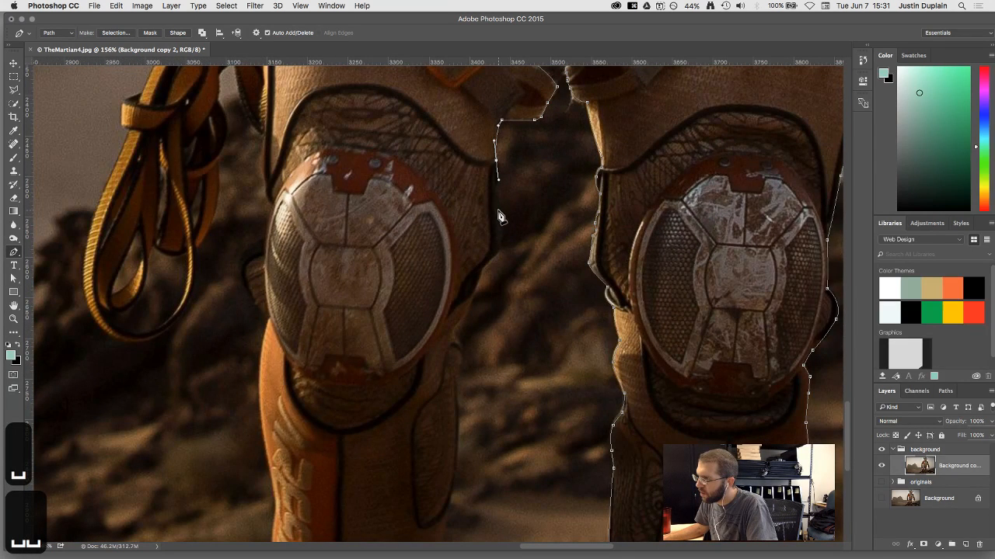
left_click(498, 209)
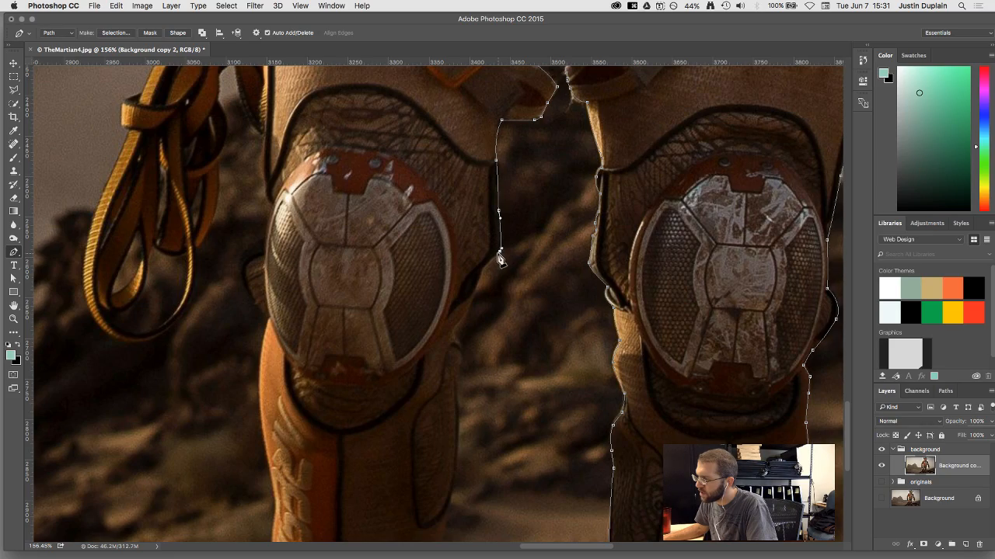
Trace the diagonal edge behind the knee pad down to the notch at the top of the lower leg
scroll(500, 259, "up", 5)
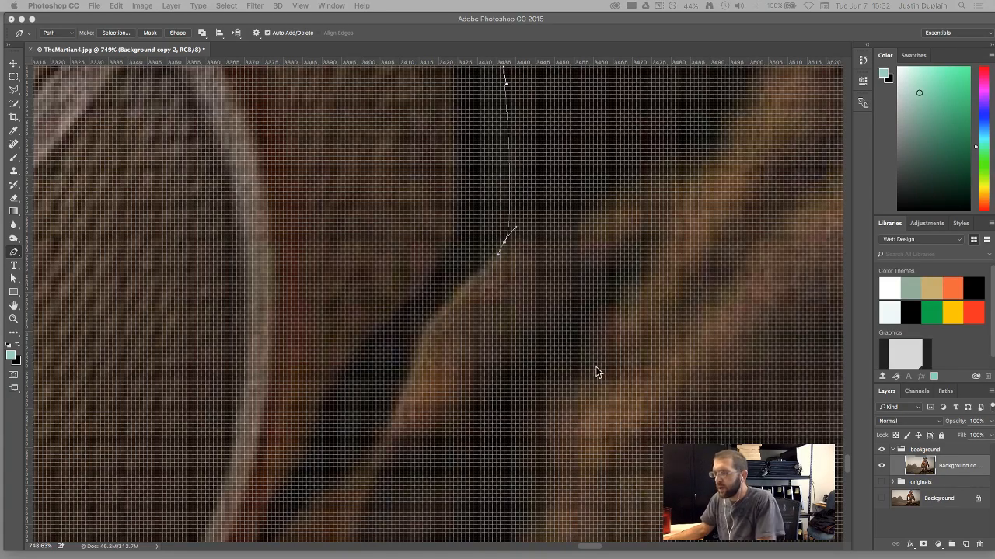
scroll(474, 300, "down", 3)
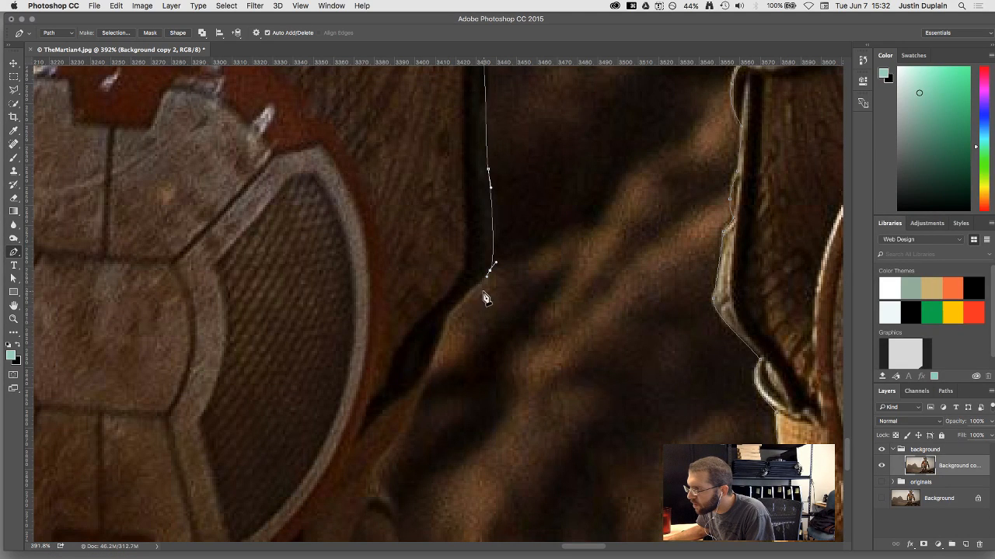
left_click_drag(450, 308, 446, 326)
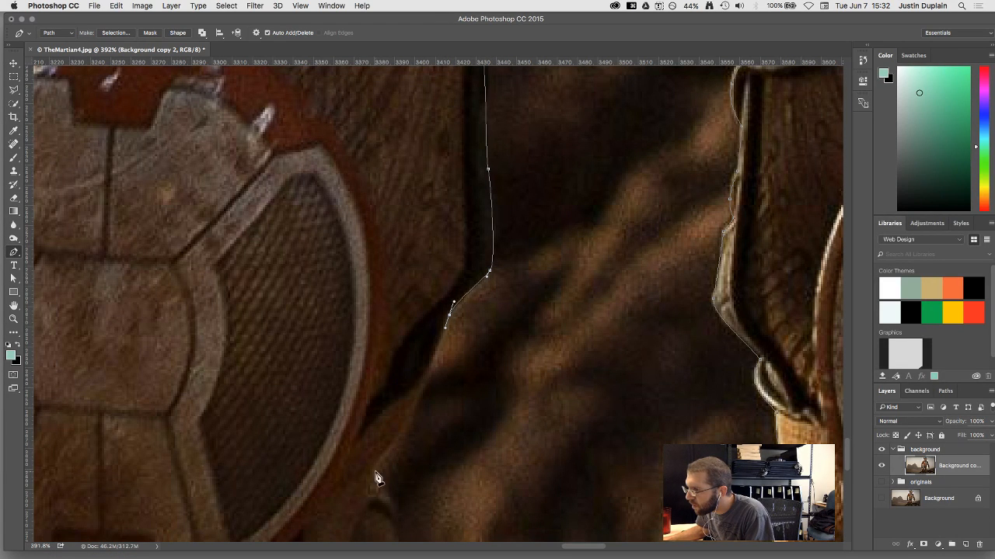
scroll(378, 477, "down", 10)
left_click_drag(378, 477, 419, 406)
scroll(413, 400, "up", 5)
key("space")
left_click_drag(441, 491, 477, 368)
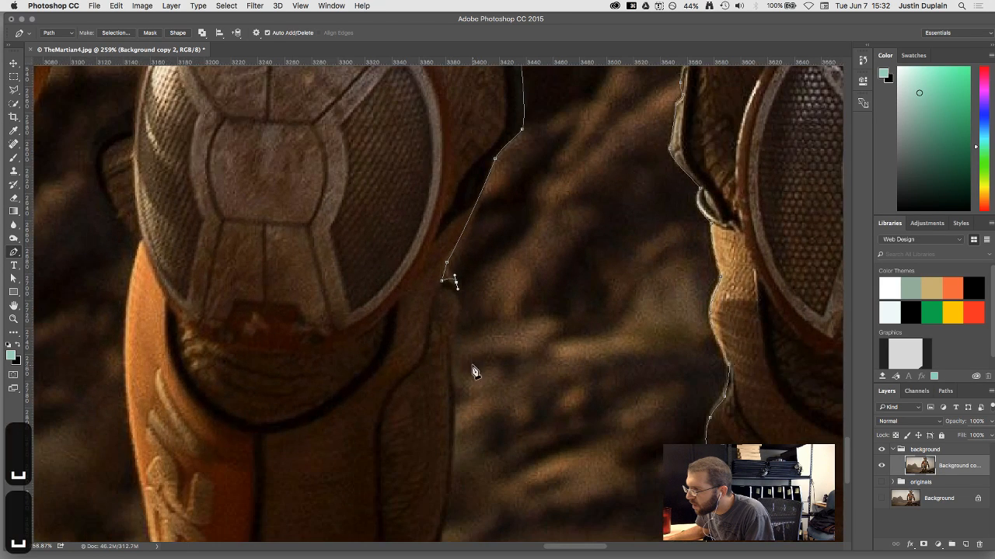
Trace the inner edge of the lower leg from the notch down to the top of the boot
left_click_drag(458, 317, 454, 329)
left_click(456, 389)
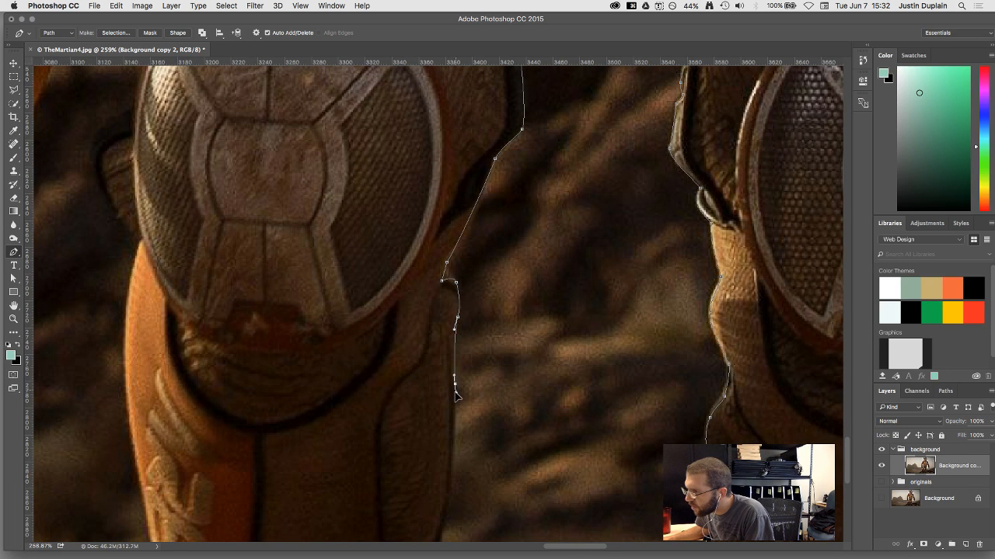
left_click_drag(456, 394, 458, 400)
left_click_drag(478, 475, 490, 358)
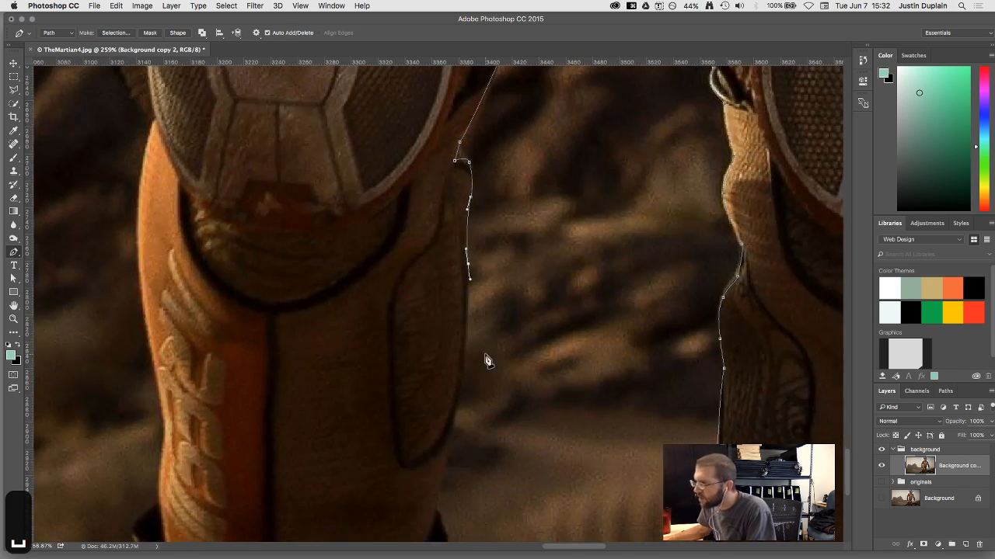
scroll(486, 360, "down", 2)
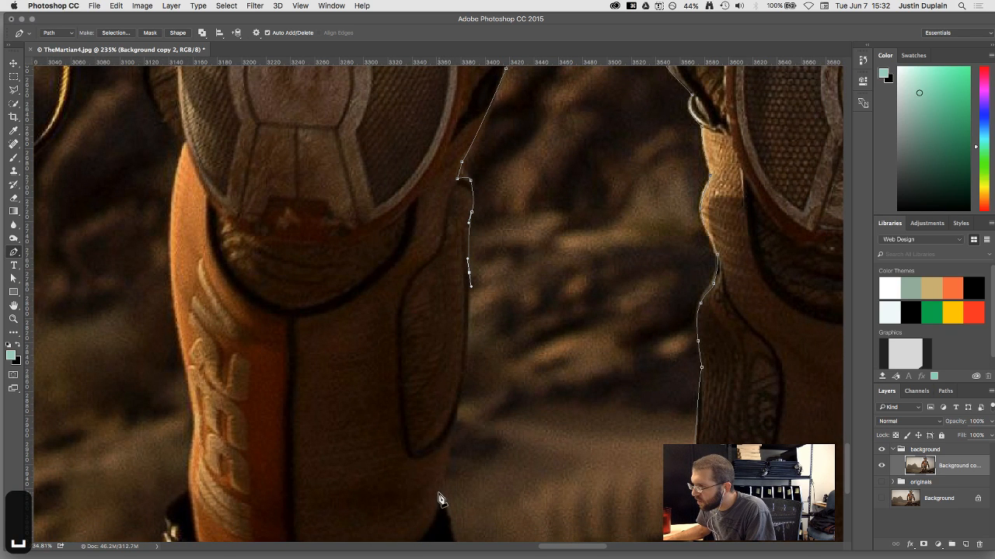
left_click_drag(439, 494, 423, 532)
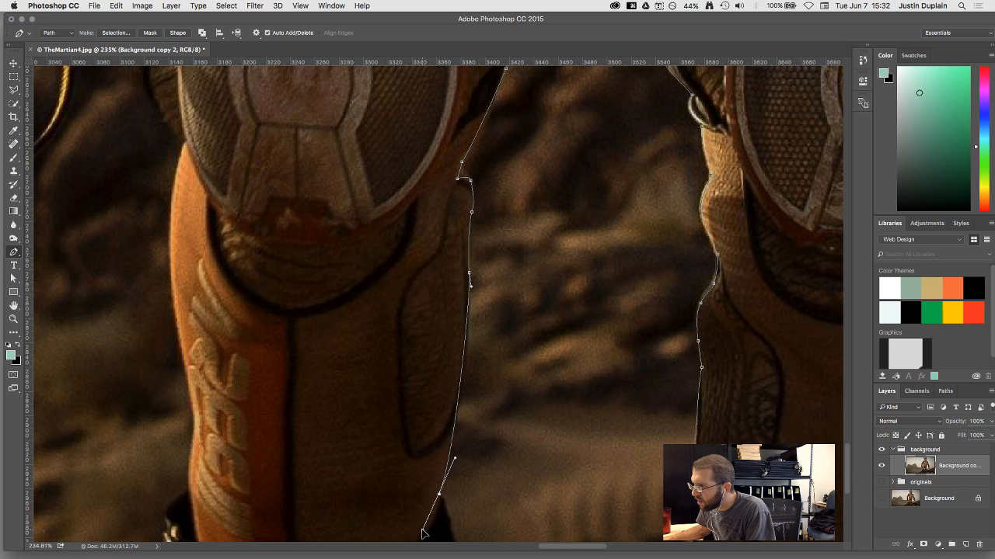
Continue the path from the bottom of the lower leg down the dark boot's inner edge to the image's bottom border
left_click_drag(422, 533, 439, 507)
left_click_drag(509, 383, 575, 171)
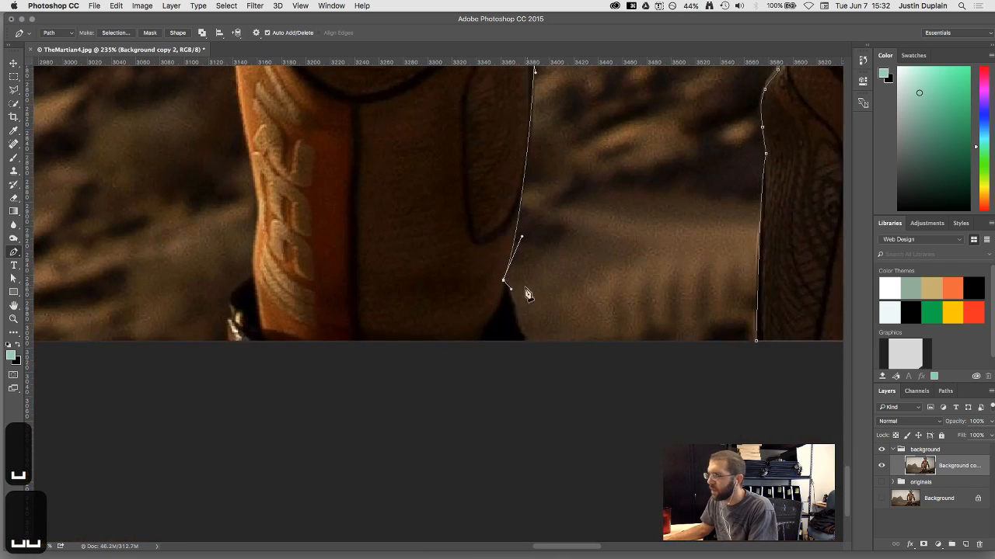
left_click(516, 303, "super")
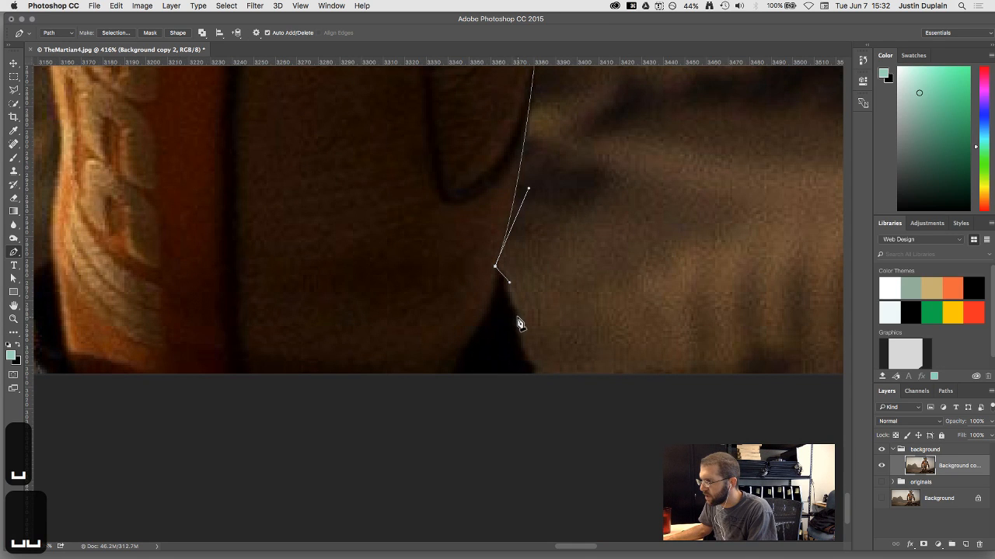
left_click_drag(514, 310, 524, 320)
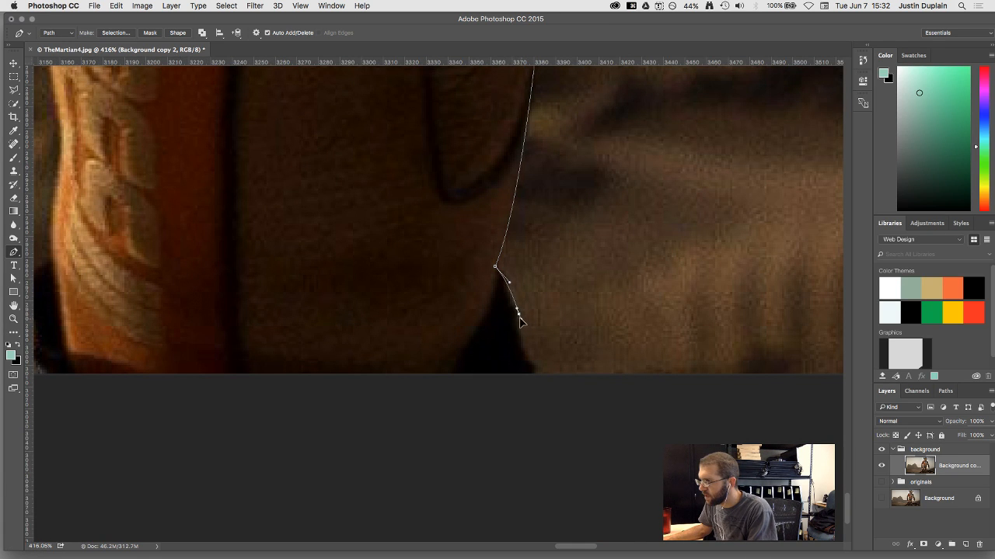
key("a")
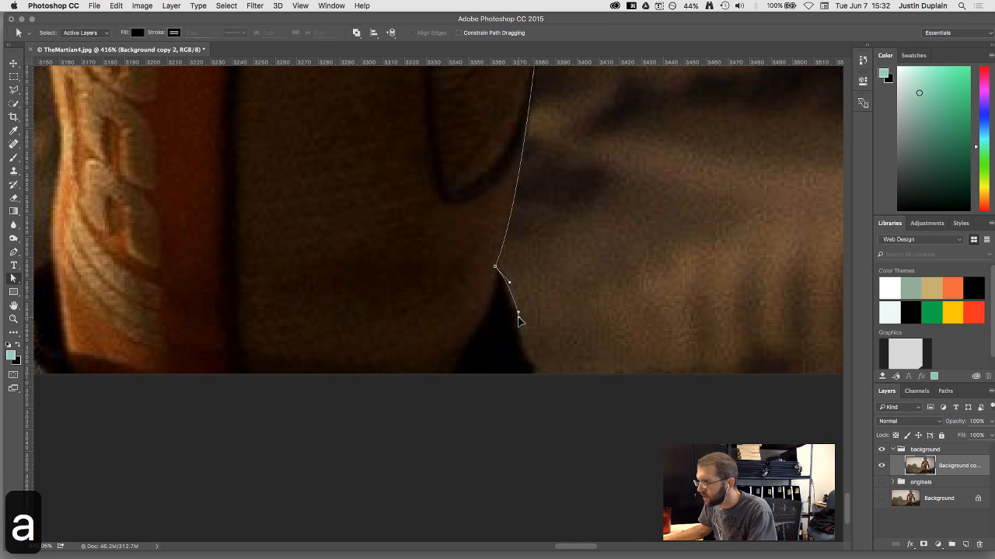
key("p")
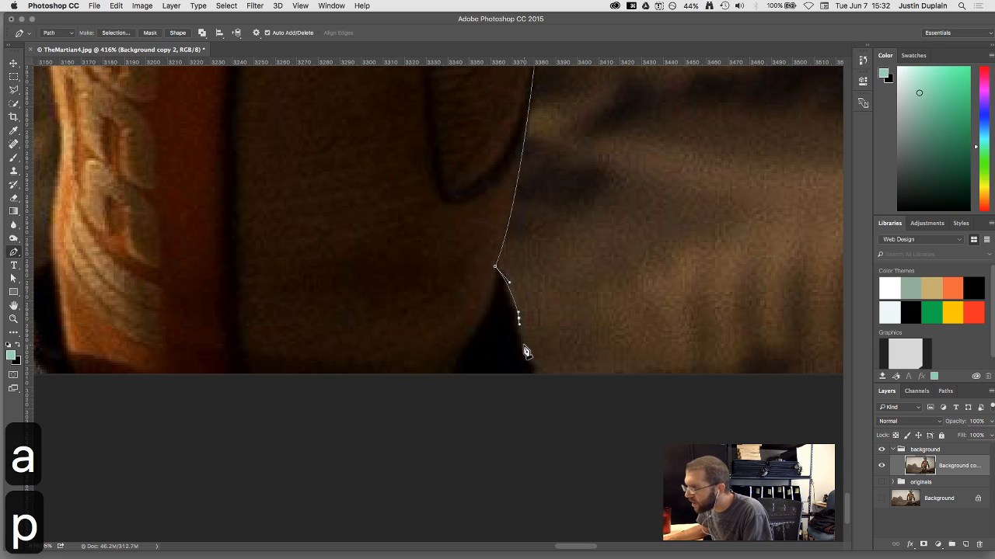
left_click_drag(523, 346, 536, 370)
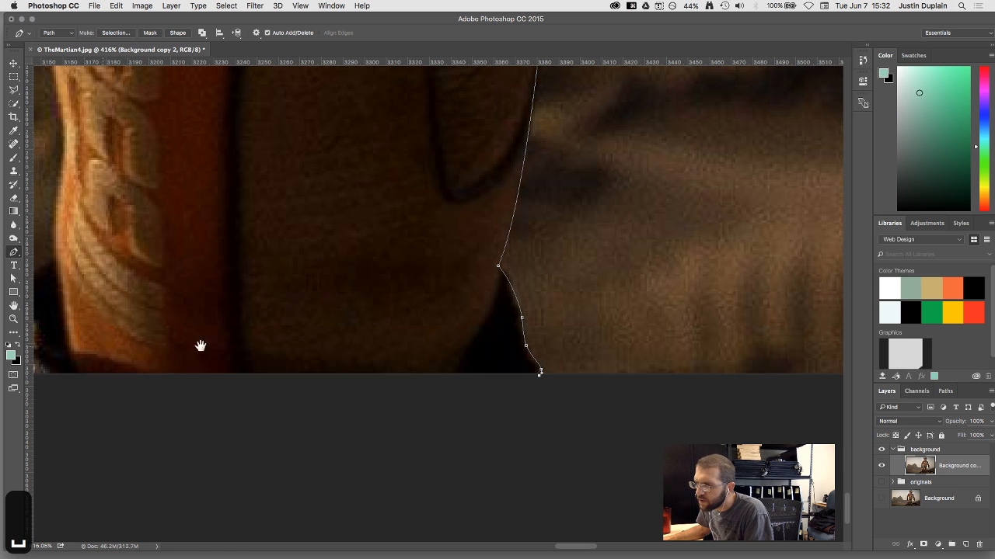
Run the path along the image's bottom border and up the boot's outer edge, around the buckle, to the orange leg
left_click_drag(199, 344, 423, 351)
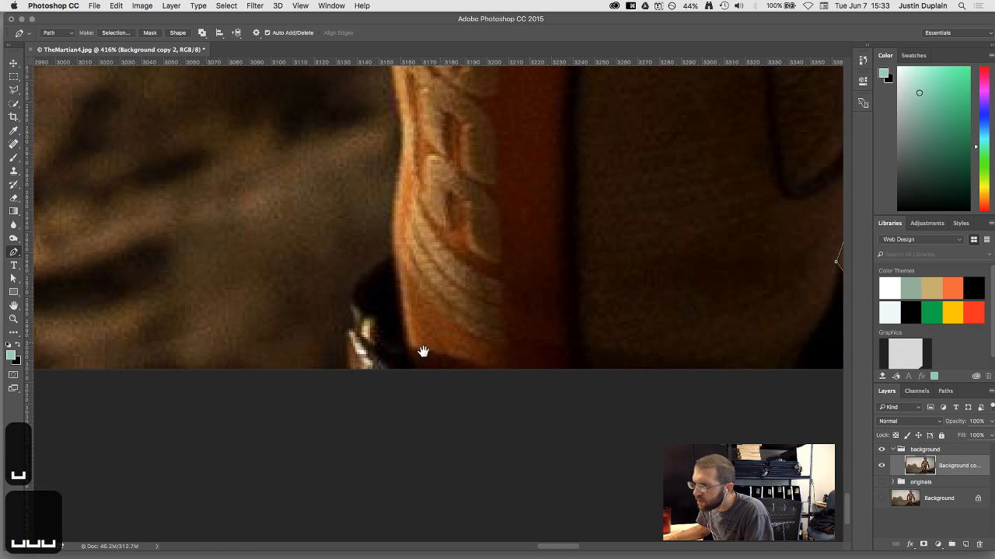
left_click(348, 371)
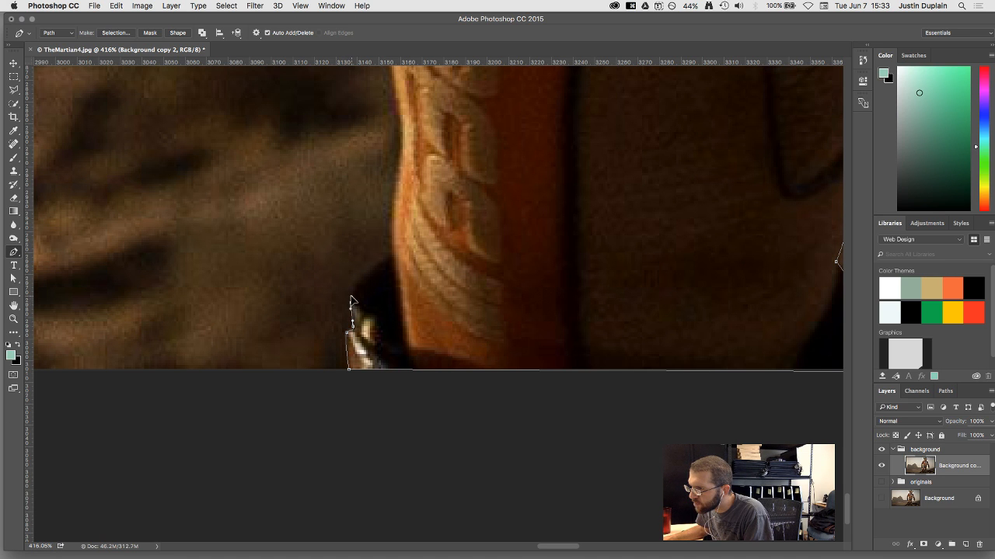
left_click_drag(406, 246, 390, 222)
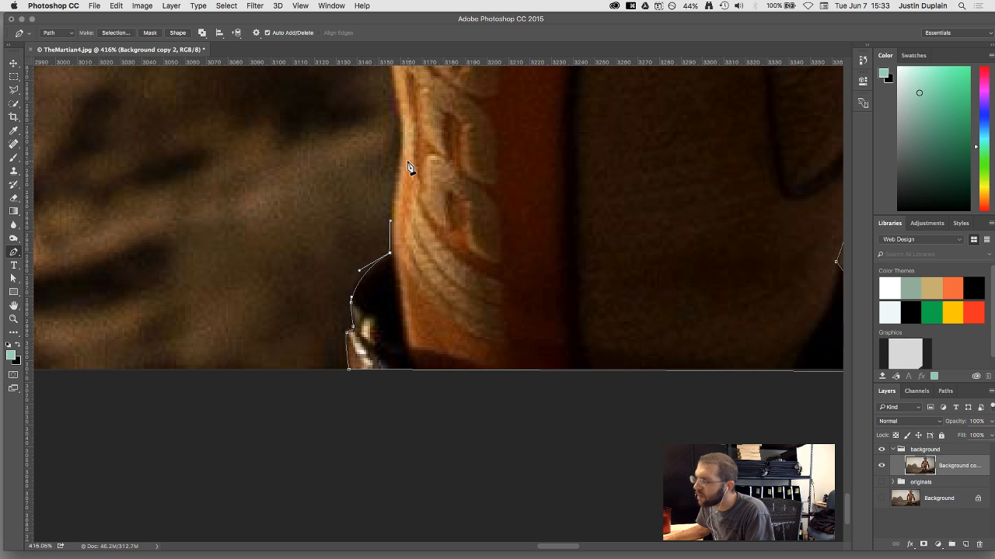
Trace the outer edge of the lower leg from the boot up past the embroidered lettering
mouse_move(410, 166)
left_mouse_down()
mouse_move(412, 325)
mouse_move(412, 298)
left_mouse_up()
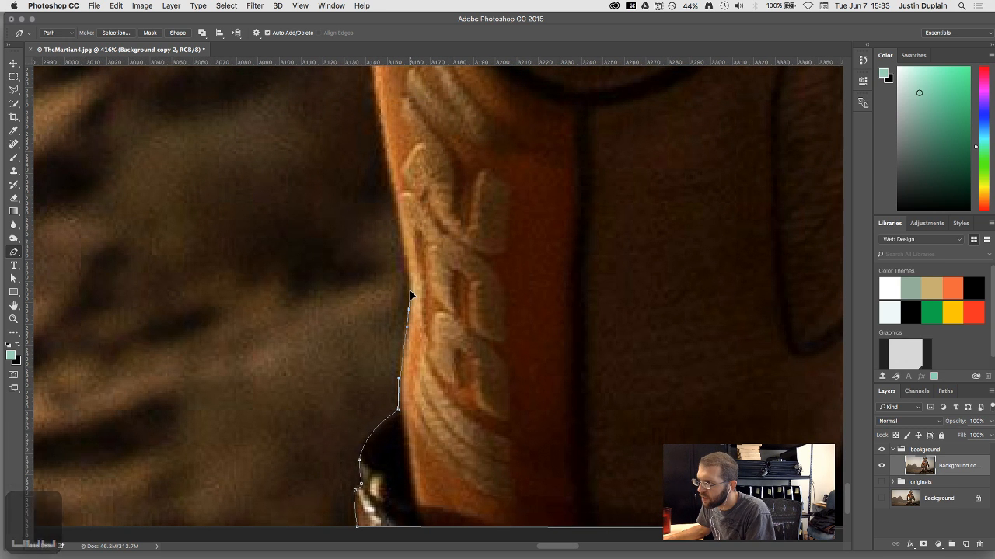
key("space")
left_click_drag(411, 299, 420, 384)
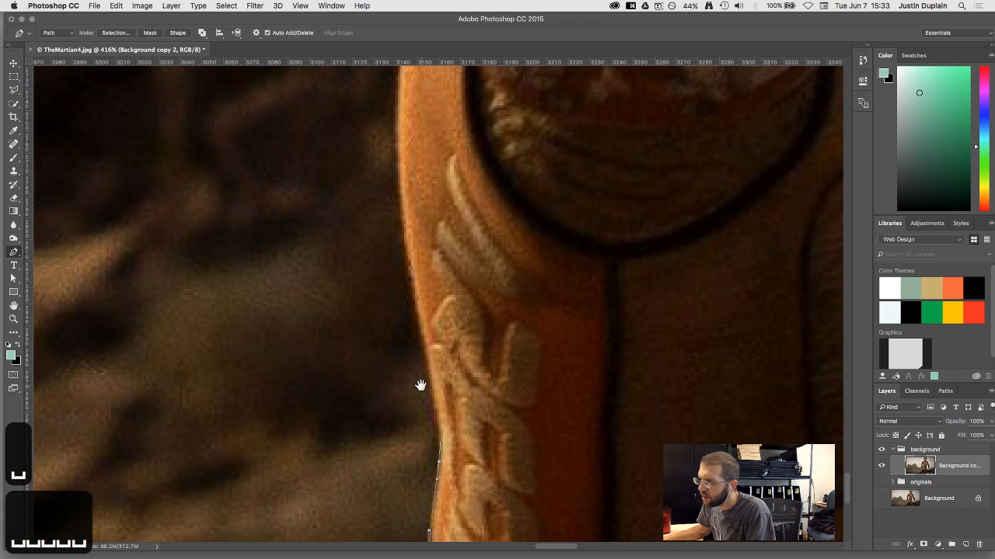
left_click_drag(400, 211, 400, 174)
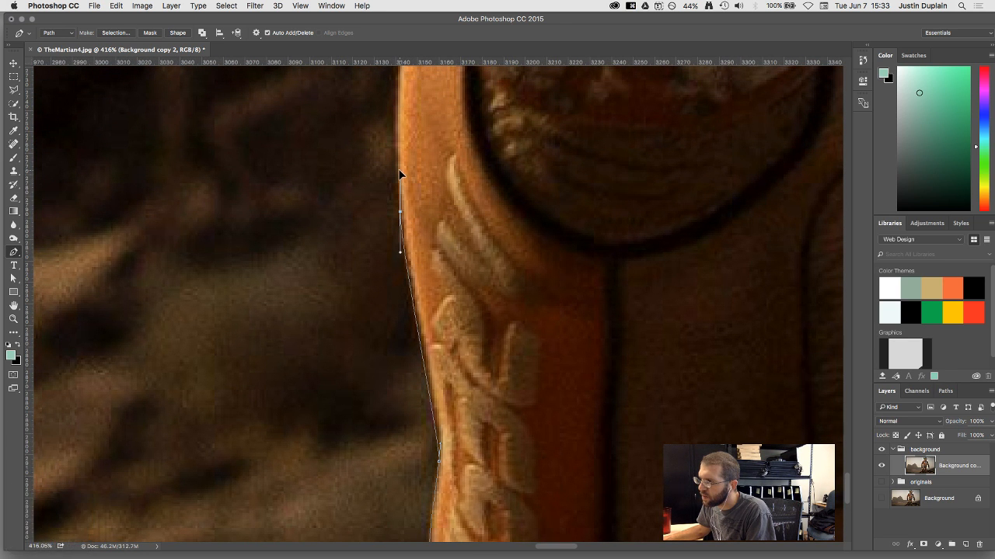
Move the newest anchor point slightly up the leg edge and refine the curve at the anchor beside the lettering
key("a")
left_click_drag(401, 214, 399, 191)
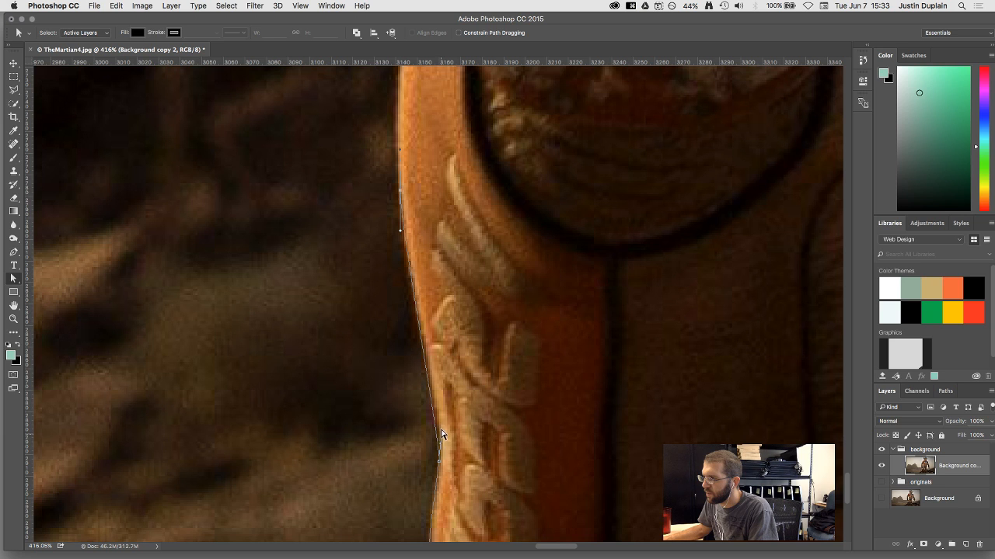
left_click(443, 459)
left_click(438, 463)
left_click_drag(440, 447, 443, 427)
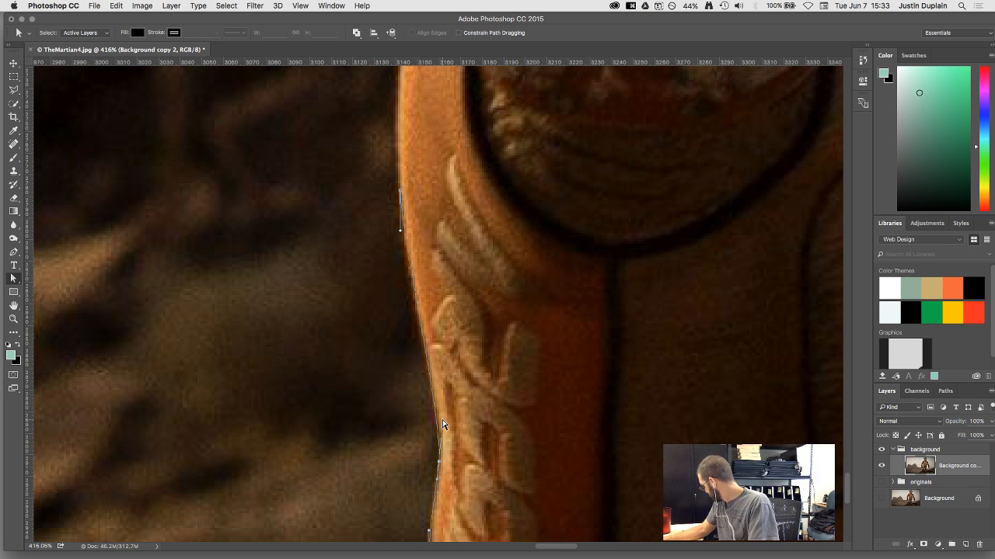
Extend the path up the outer edge of the lower leg to where it meets the knee pad
scroll(442, 423, "down", 5)
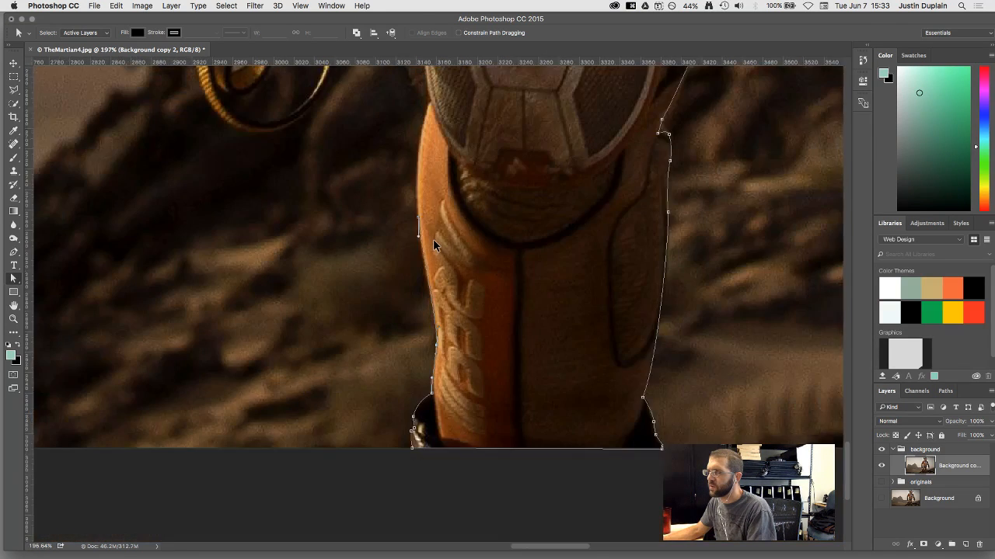
scroll(433, 240, "down", 1)
key("space")
left_click_drag(439, 174, 443, 300)
key("p")
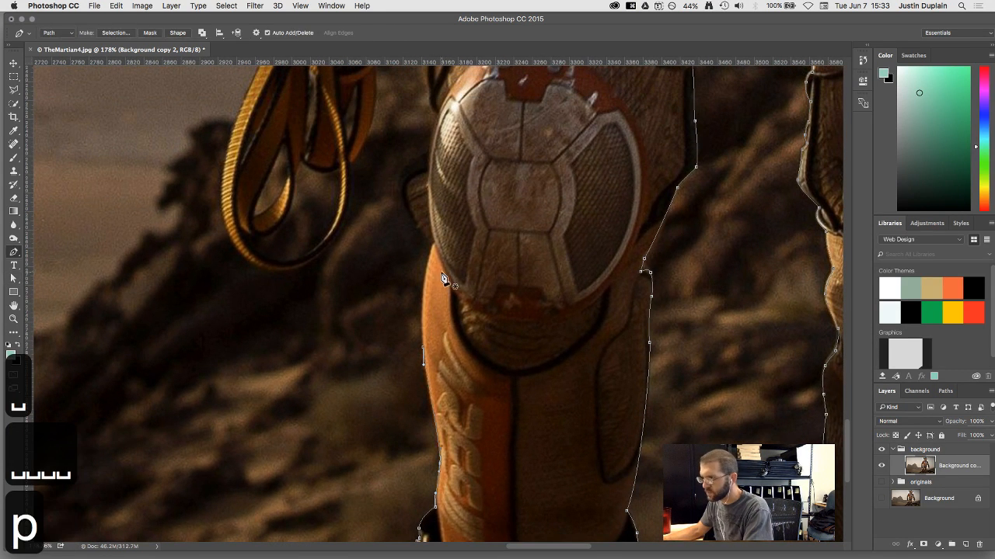
left_click(424, 348)
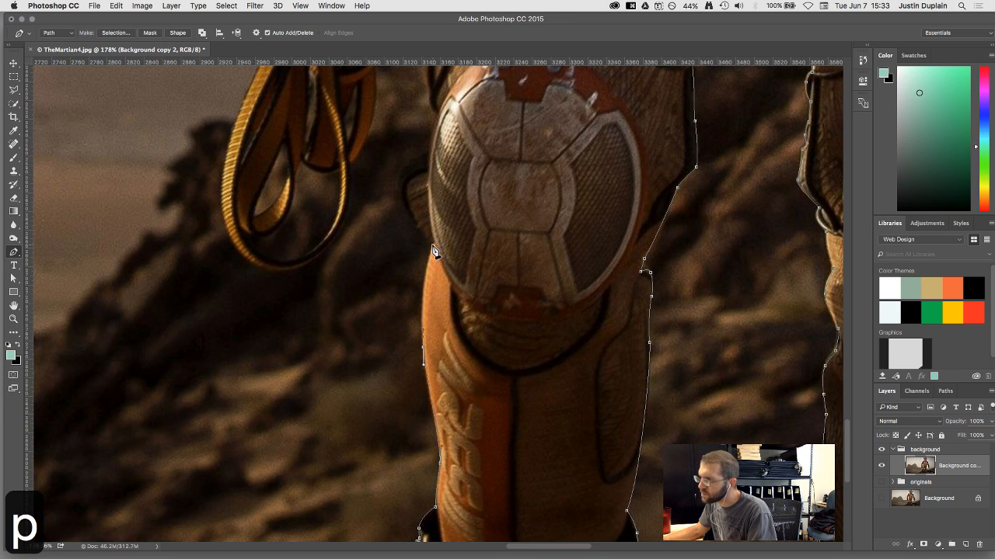
left_click_drag(434, 244, 455, 210)
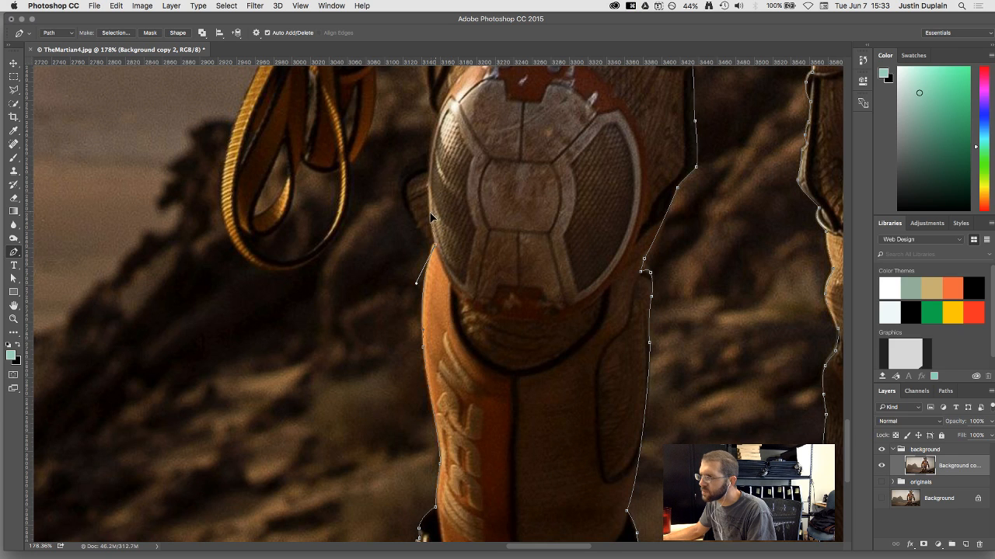
Trace the knee pad's outer edge up to its upper corner, leaving the dark flap behind the knee outside the path
scroll(432, 218, "down", 5)
scroll(429, 219, "up", 10)
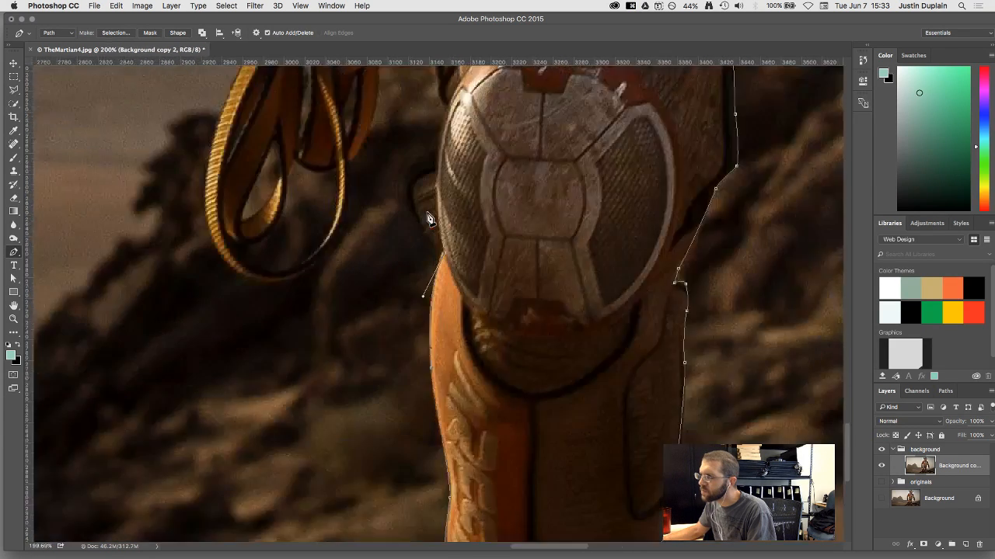
scroll(432, 204, "down", 4)
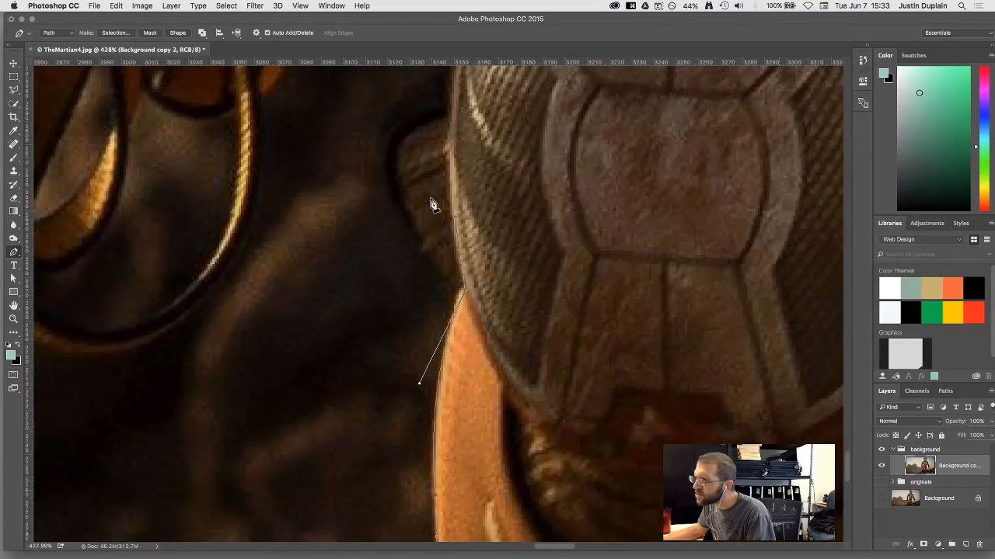
scroll(424, 212, "down", 4)
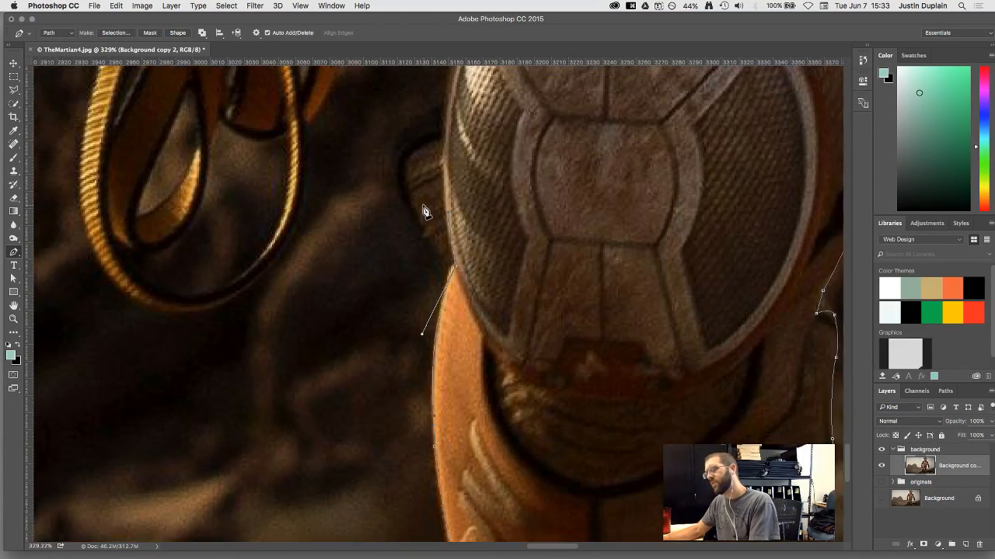
scroll(424, 211, "down", 3)
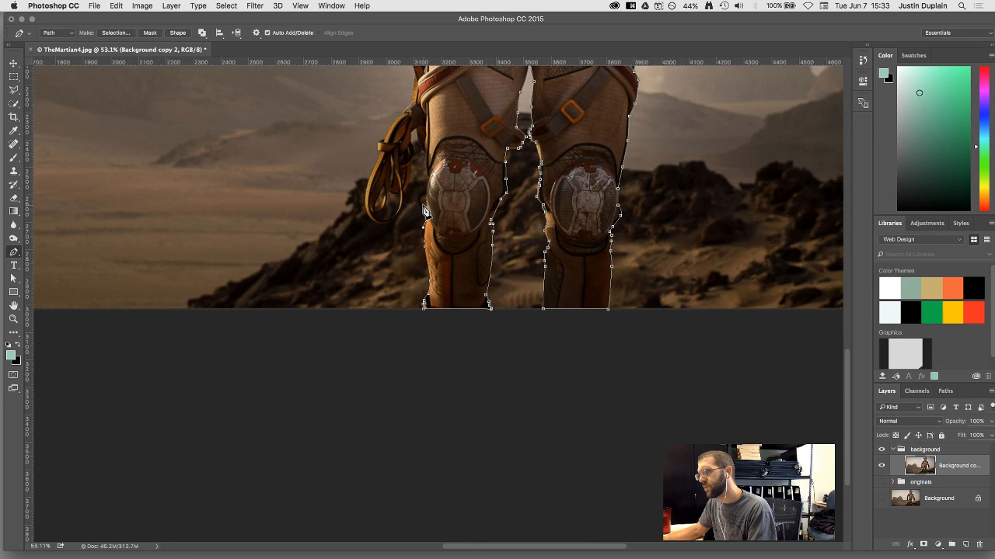
scroll(425, 212, "up", 3)
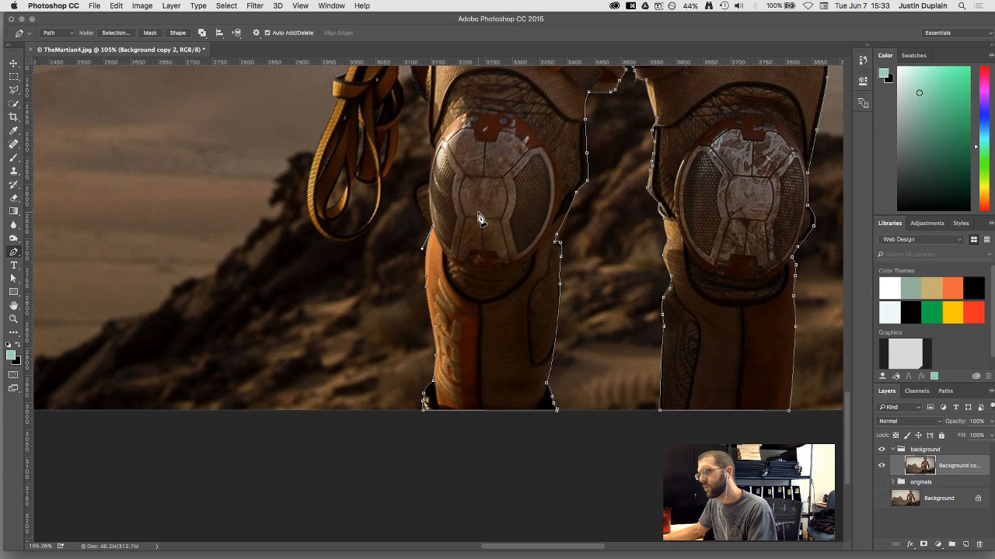
scroll(479, 219, "down", 2)
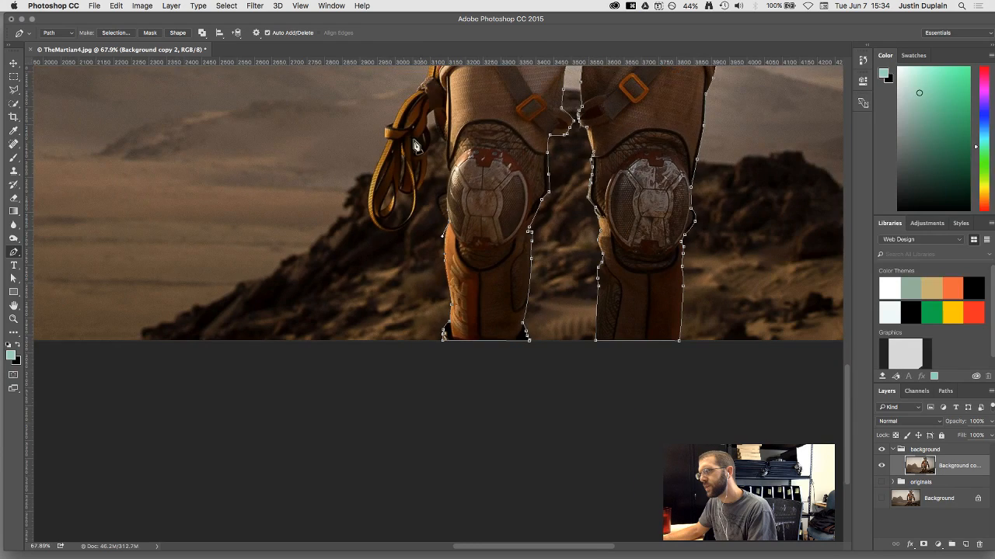
scroll(413, 117, "down", 1)
scroll(414, 117, "up", 5)
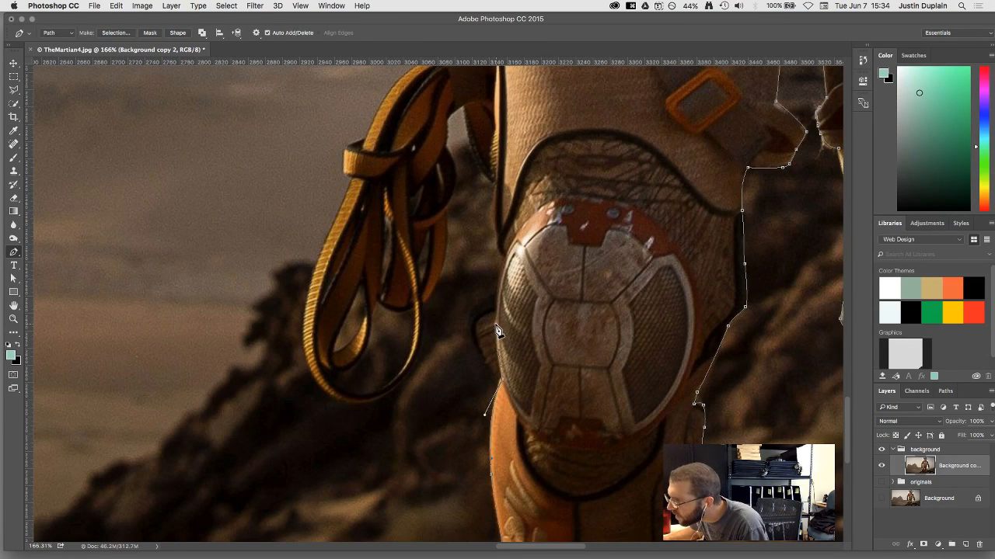
left_click_drag(495, 320, 498, 304)
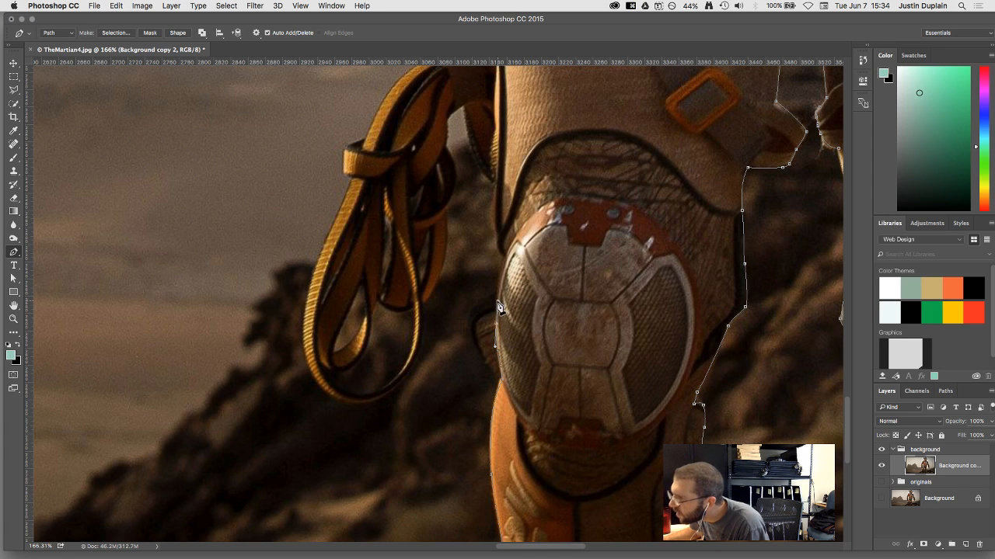
left_click_drag(503, 266, 508, 257)
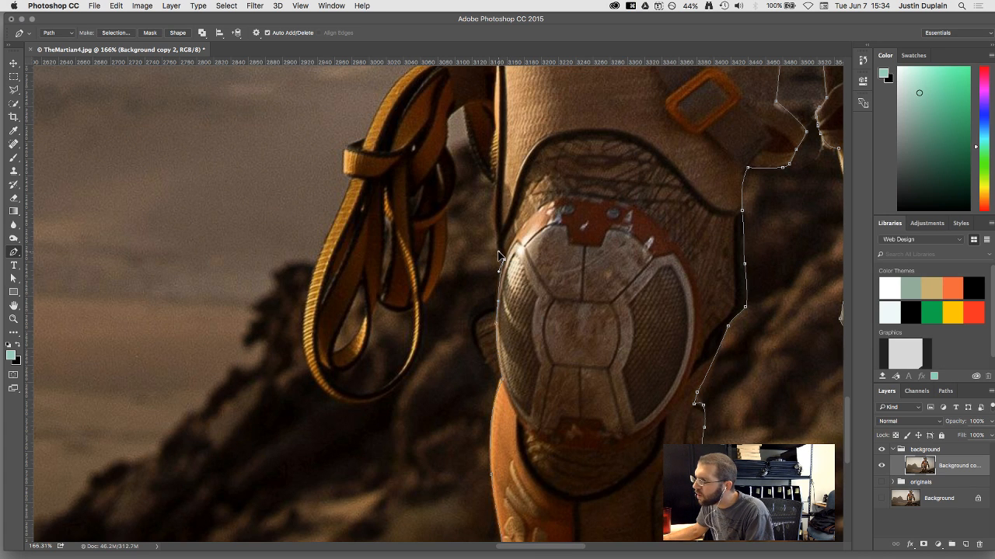
Continue the path from the knee pad's upper corner up the outer thigh edge to the bottom of the hanging strap
key("space")
left_click_drag(500, 257, 539, 342)
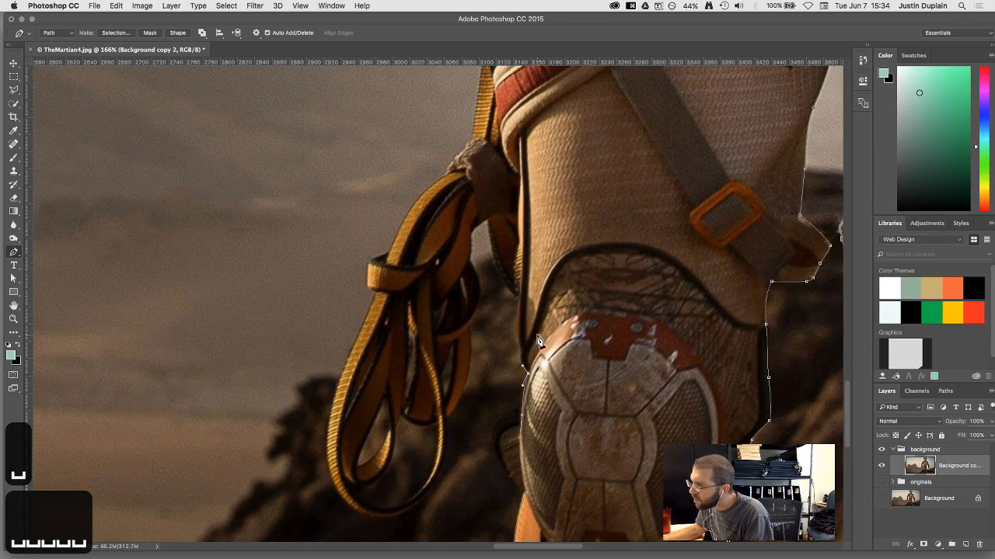
left_click(519, 343)
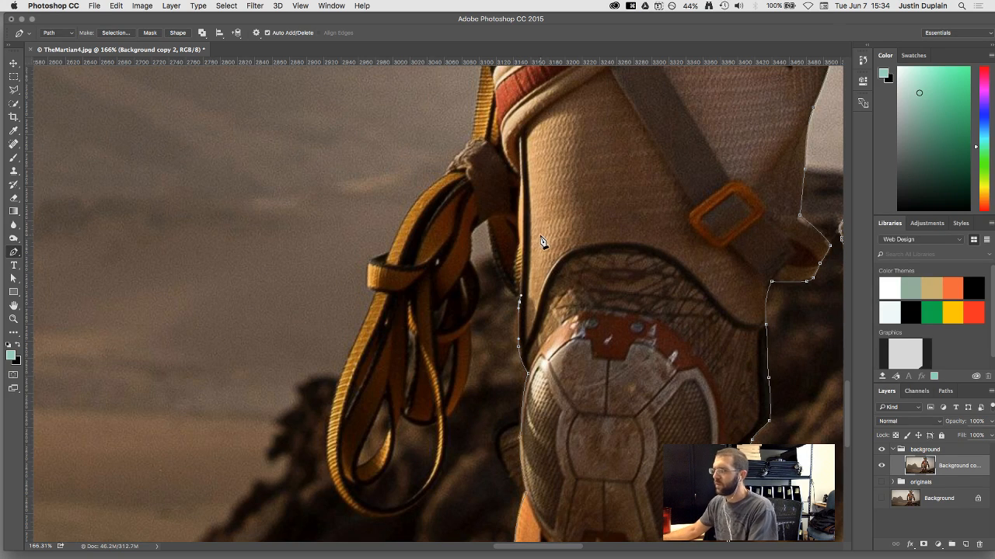
Trace the strap edge beside the thigh up to a corner at the top of the gap, directing its handle toward the coiled straps
scroll(543, 240, "down", 5)
scroll(544, 241, "down", 2)
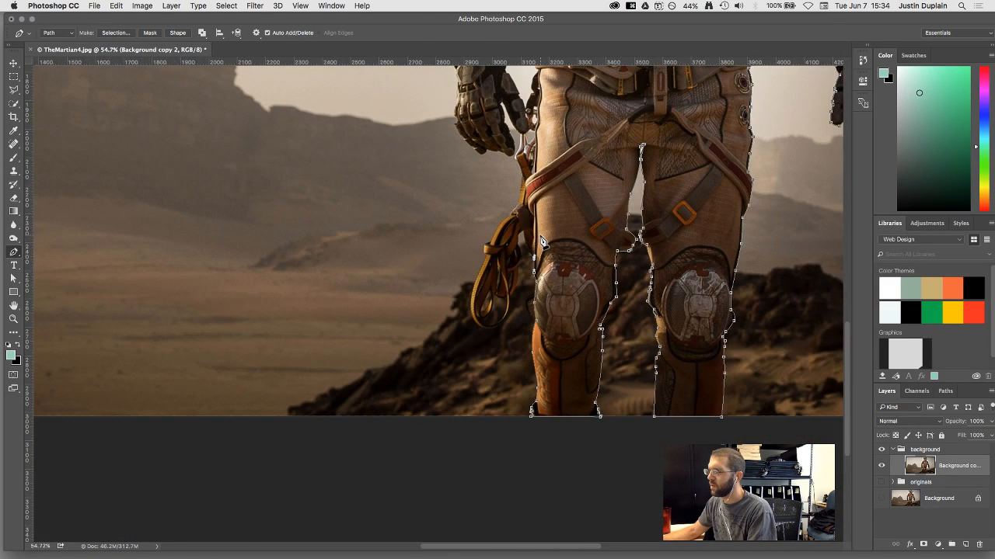
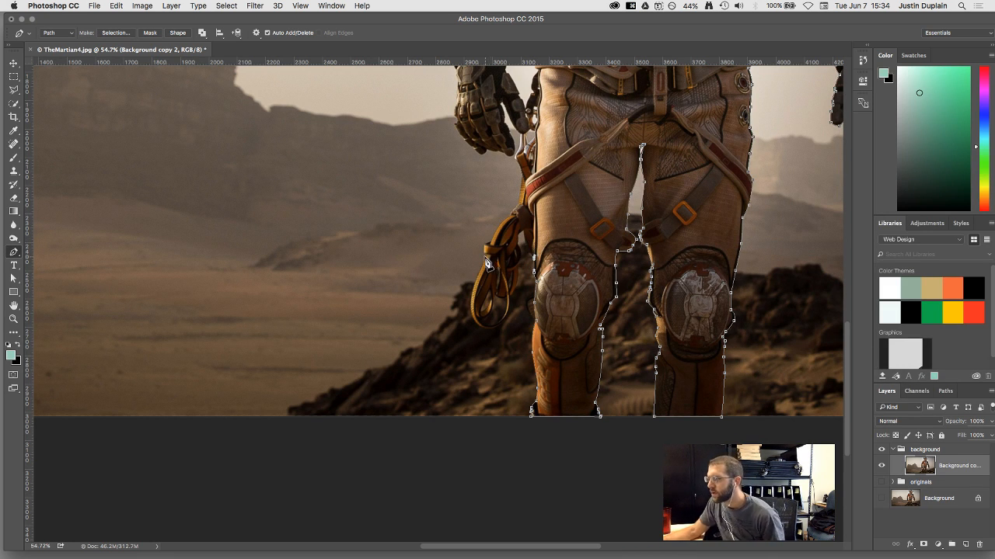
scroll(532, 247, "up", 6)
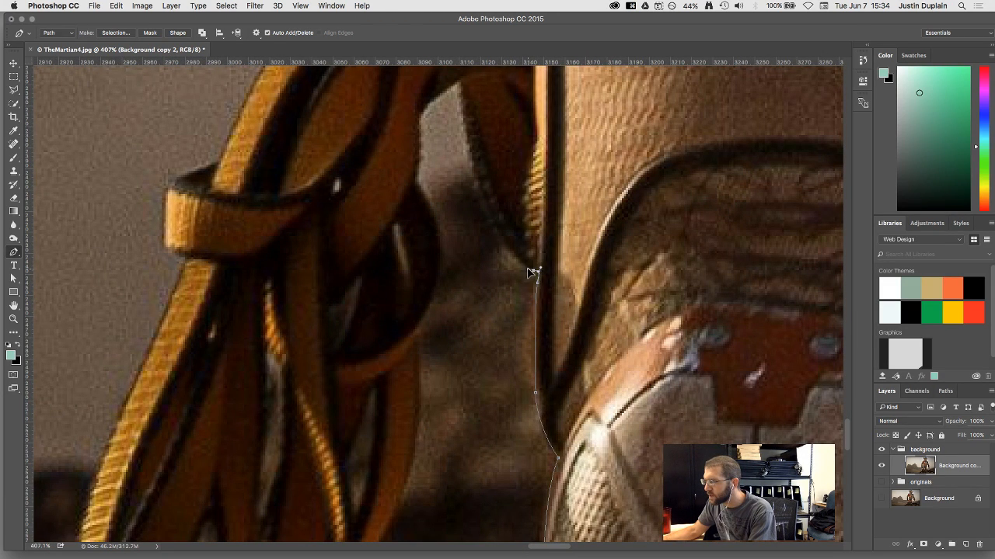
left_click_drag(485, 203, 503, 245)
left_click(502, 280, "alt")
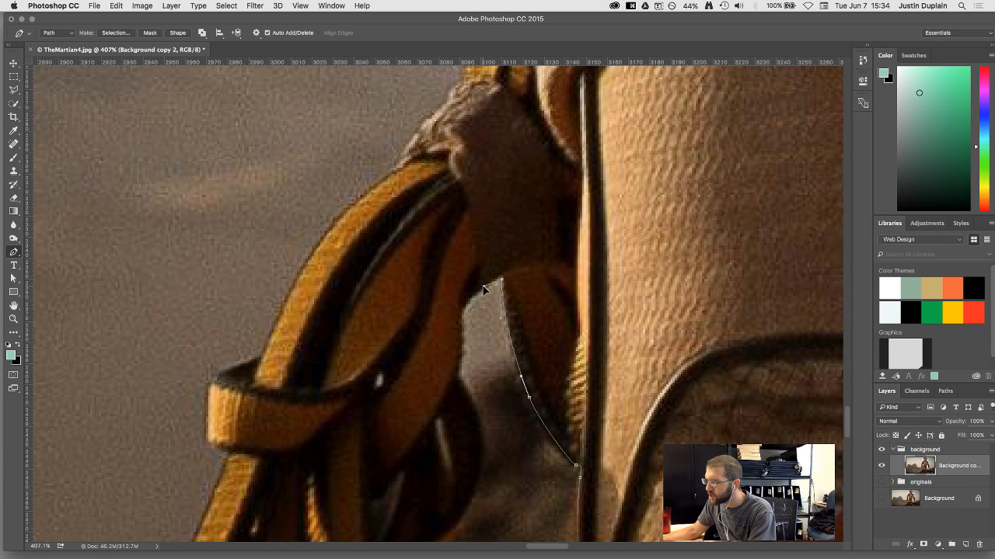
key("a")
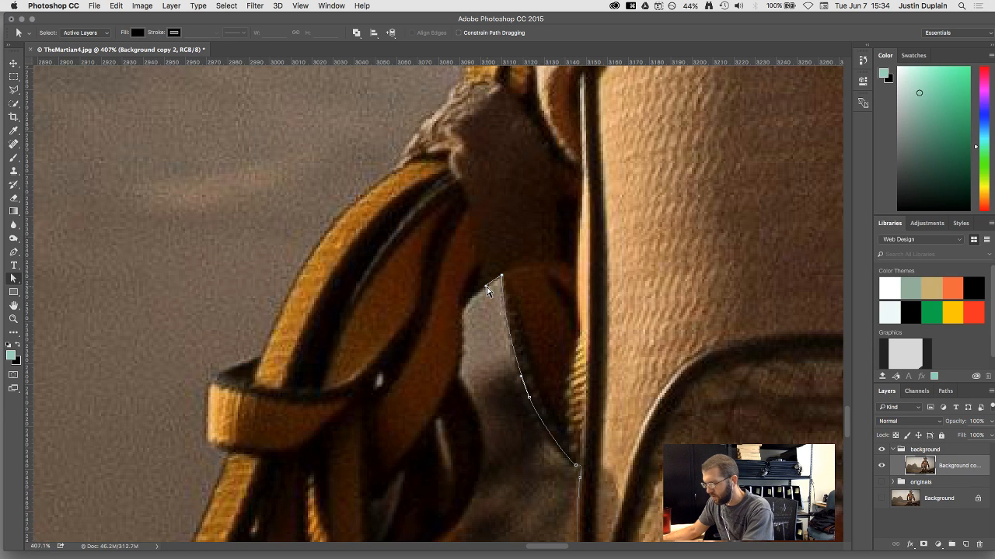
key("p")
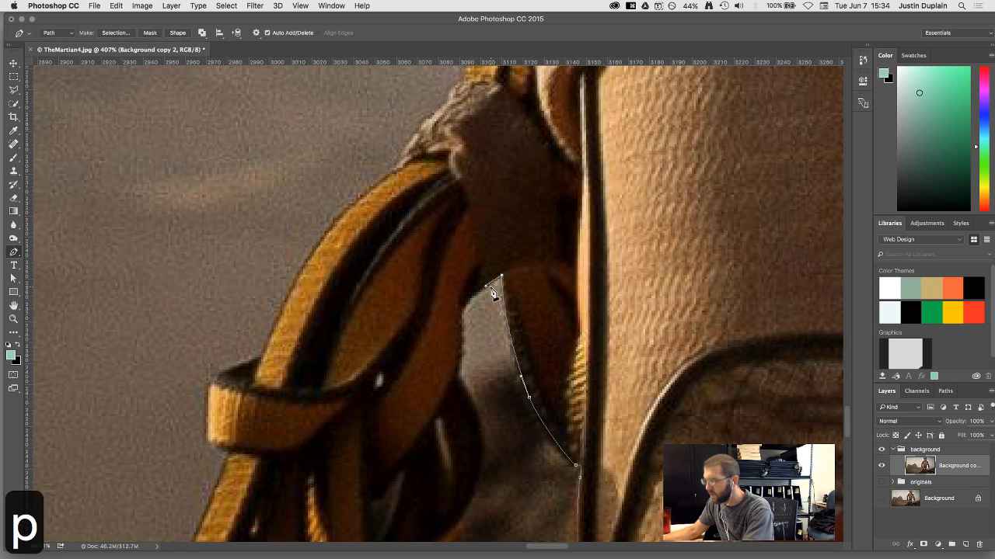
Trace the coiled straps' inner edge from the gap's top corner down to where the round loop ends
left_click(461, 324)
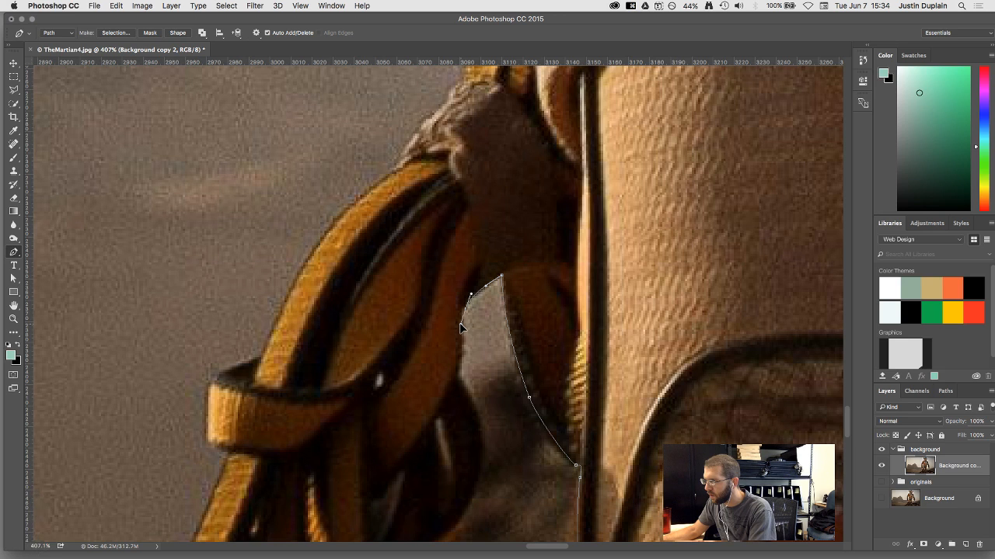
left_click(467, 356)
left_click(478, 414)
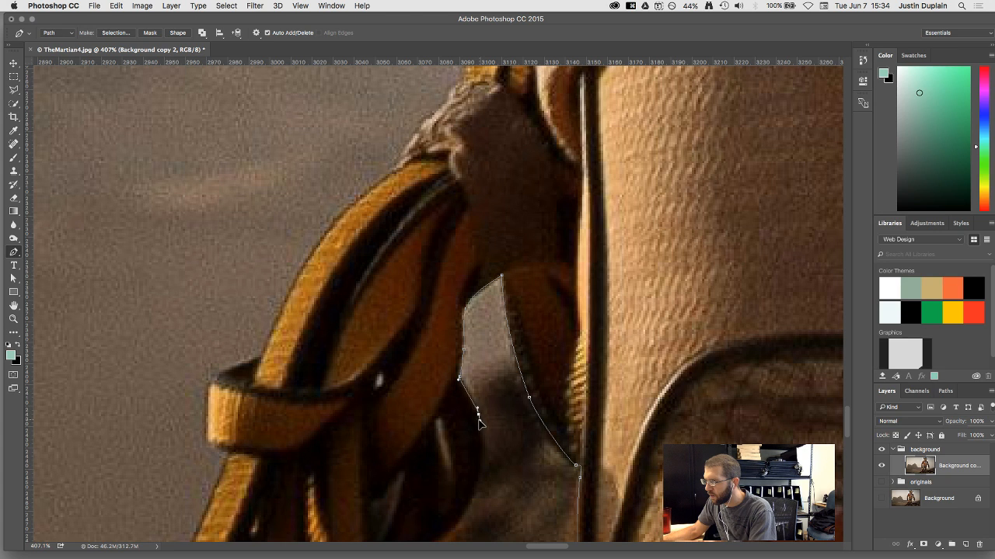
left_click_drag(484, 433, 503, 288)
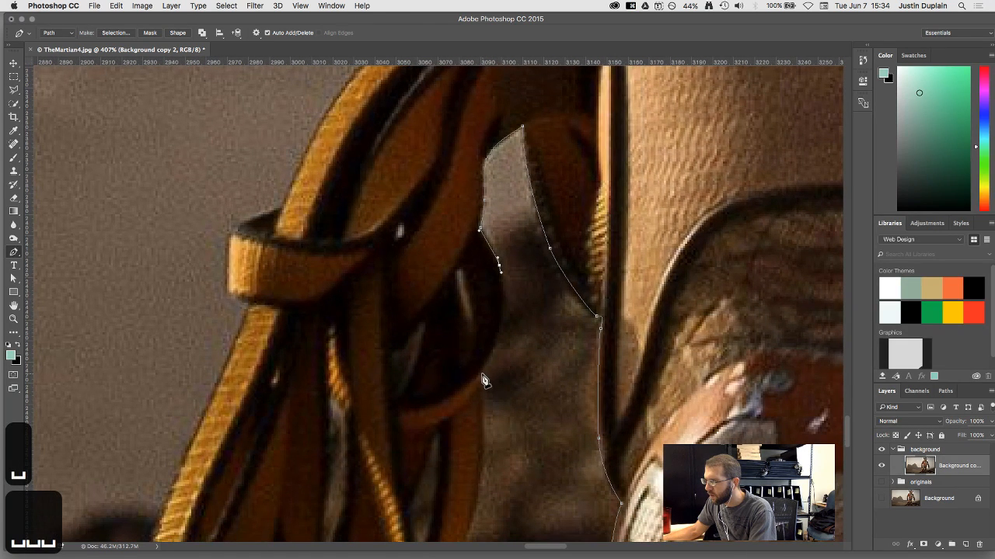
mouse_move(480, 377)
left_mouse_down()
mouse_move(455, 417)
mouse_move(482, 394)
left_mouse_up()
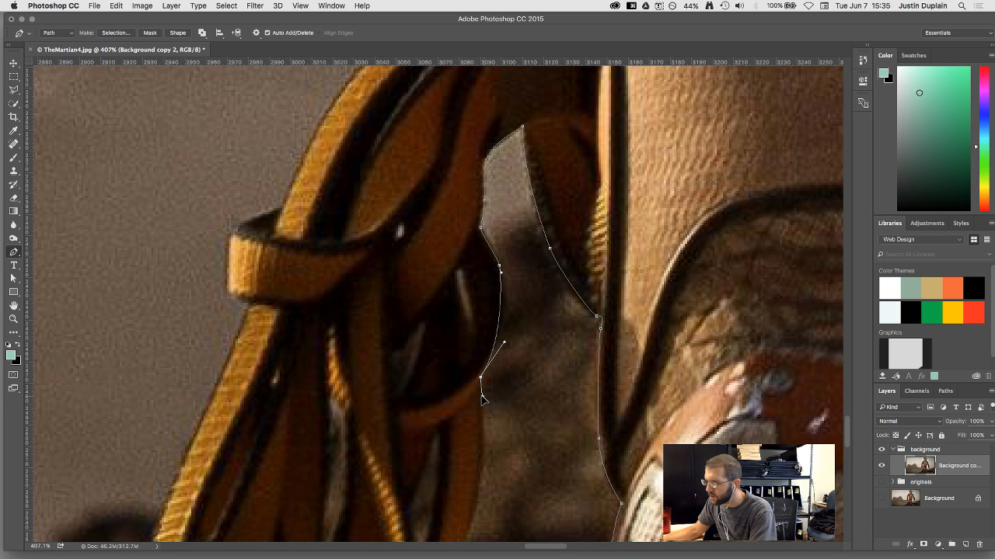
Continue the path down the inner edge of the straps, placing a corner where the thin hanging loop begins and starting down its side
left_click_drag(486, 437, 510, 306)
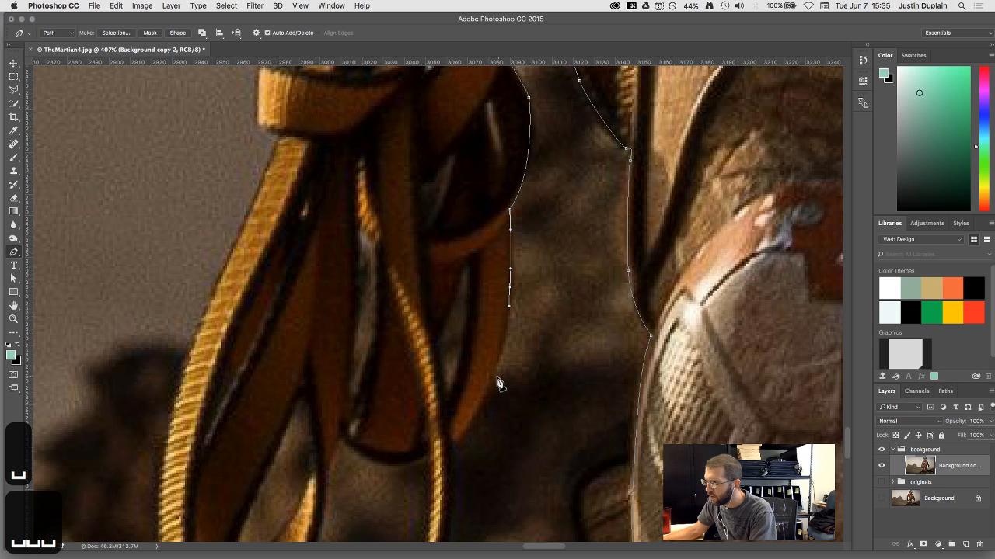
left_click_drag(490, 387, 483, 400)
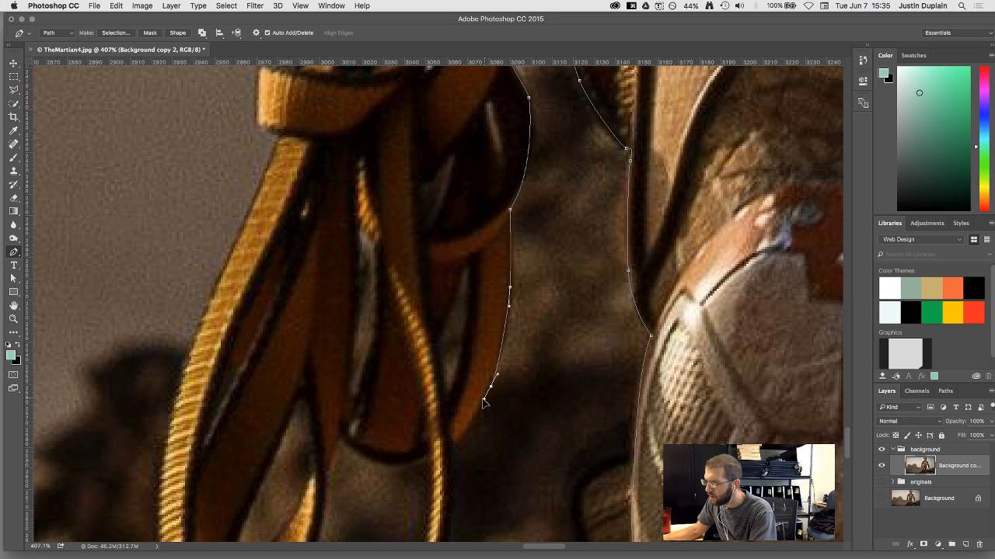
left_click(453, 454)
left_click_drag(447, 460, 477, 287)
Curve the path around the bottom of the lowest strap loop and adjust the bottom anchor and its handle to fit the edge
key("a")
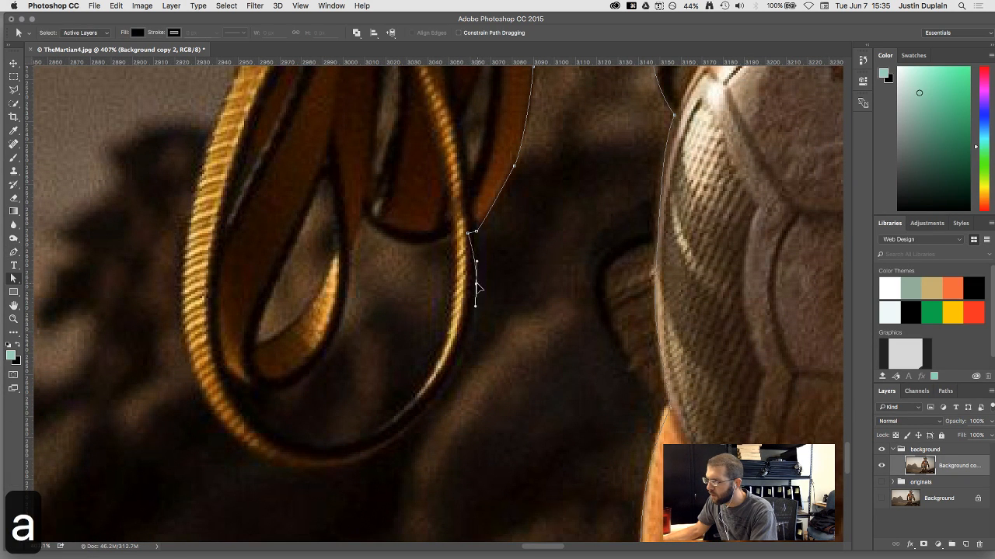
left_click_drag(436, 400, 448, 284)
key("p")
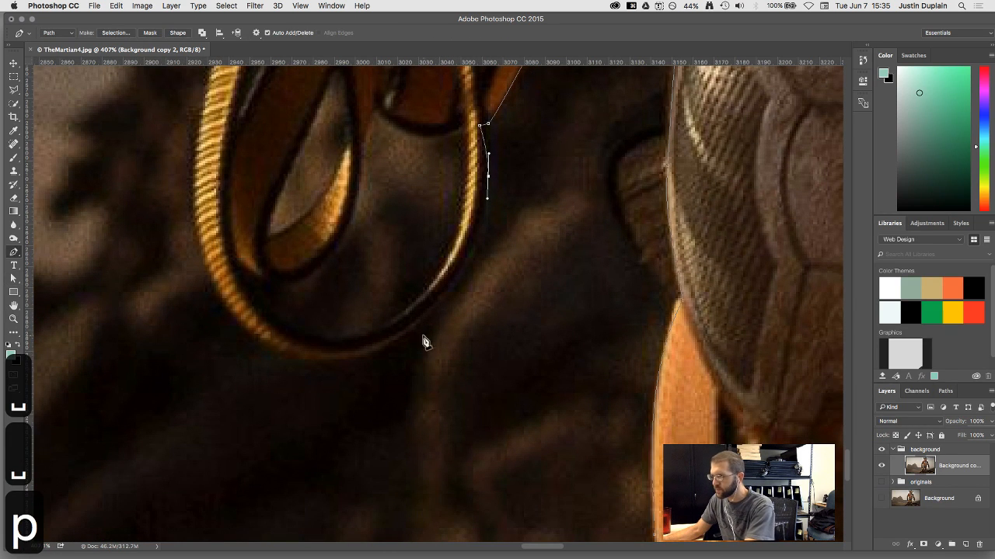
left_click_drag(319, 361, 206, 340)
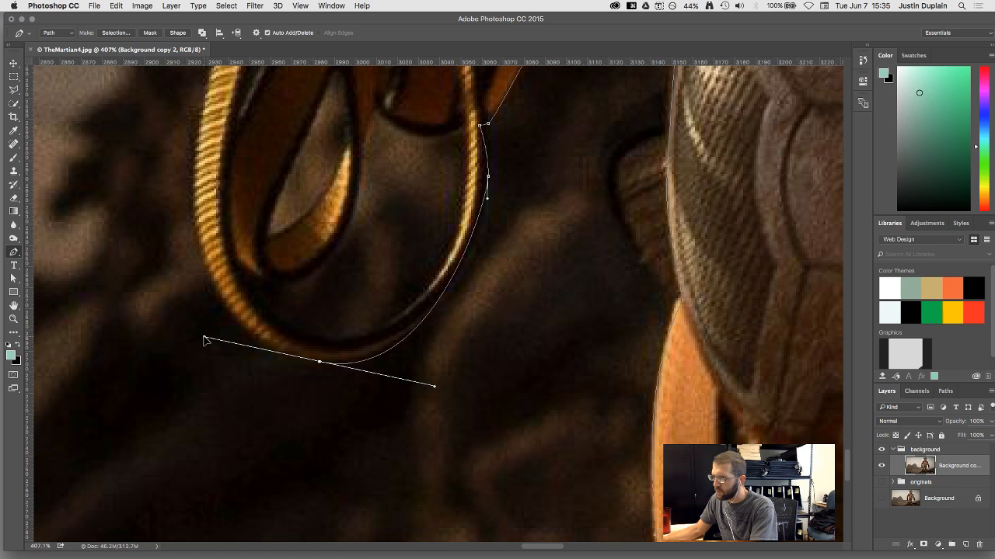
key("a")
left_click_drag(321, 367, 317, 363)
left_click_drag(430, 388, 435, 387)
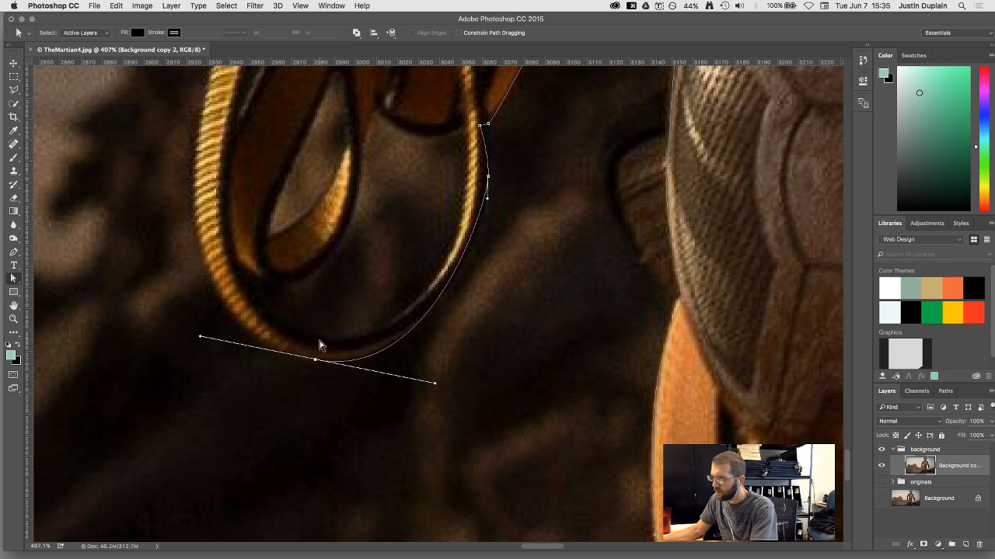
Extend the path from the bottom of the strap loop up its outer edge, adding smooth anchors along the yellow strap
left_click_drag(276, 269, 275, 360)
scroll(277, 362, "down", 2)
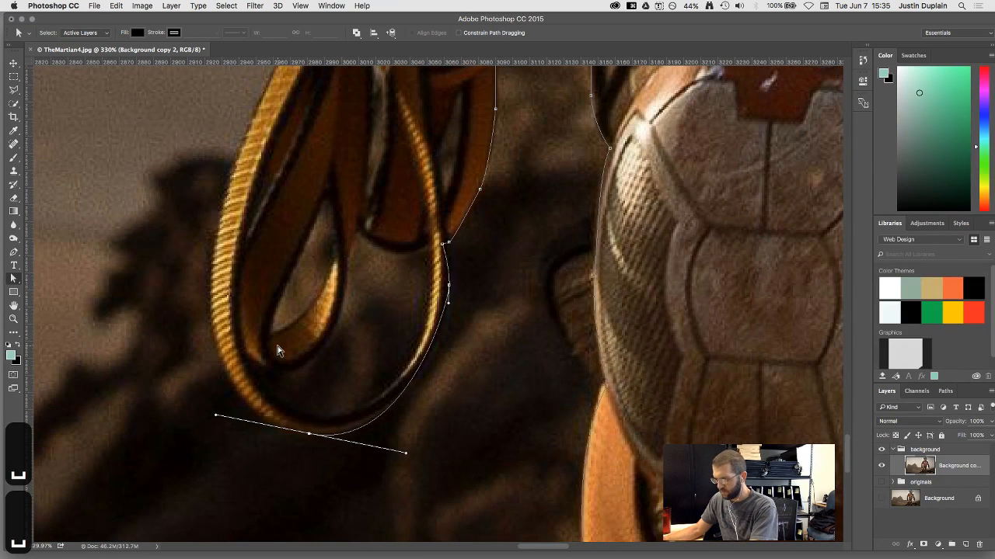
key("p")
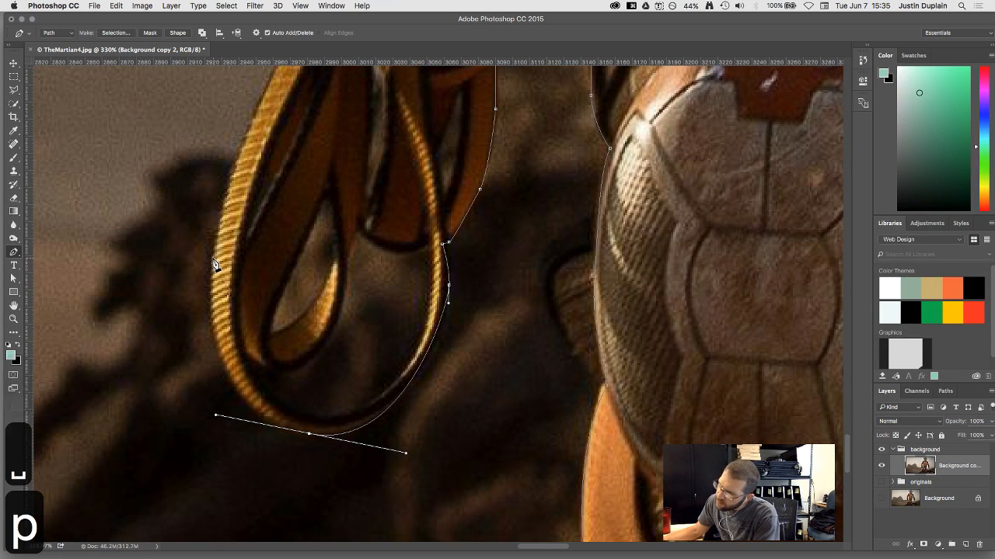
left_click_drag(216, 260, 231, 298)
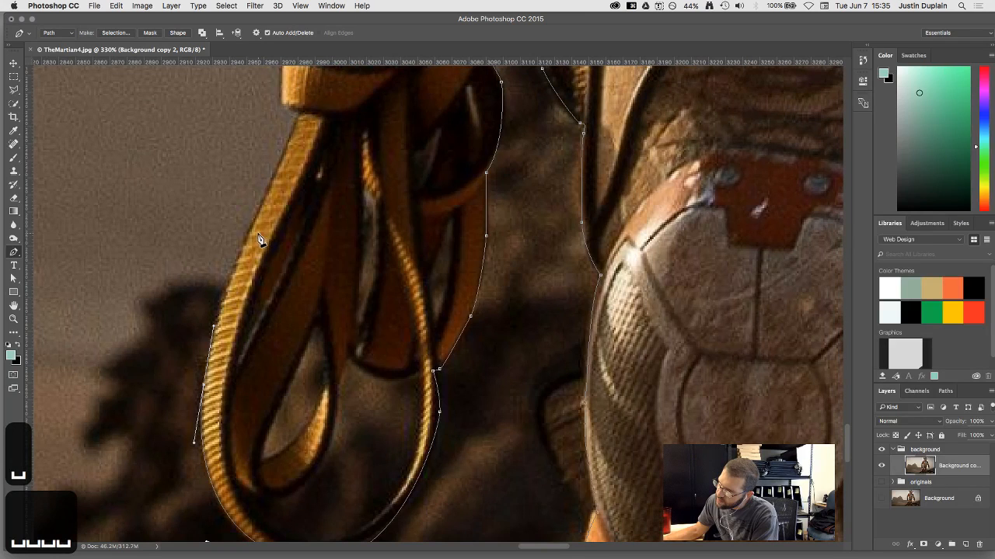
left_click_drag(254, 235, 268, 187)
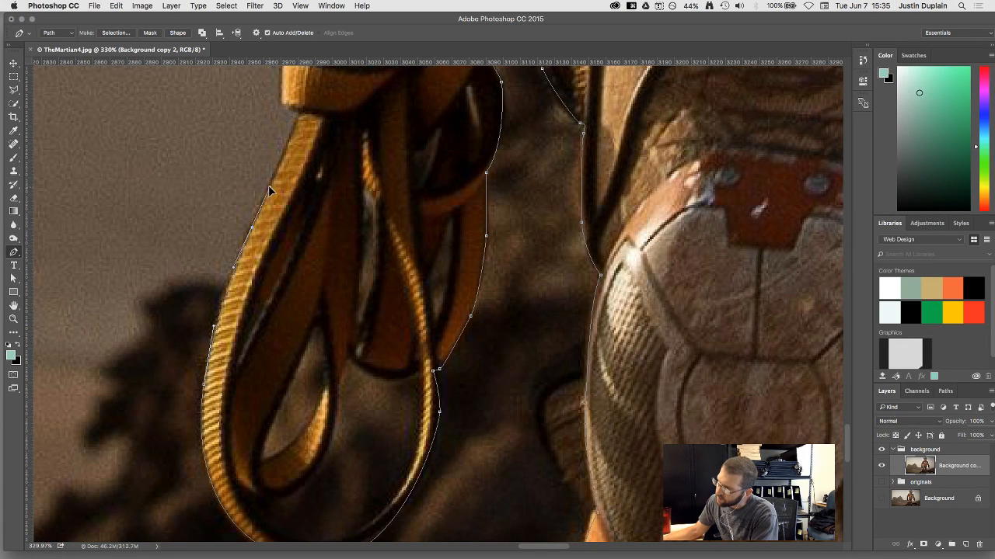
Trace the outer strap up to the wrapped band and around the band's outer corners to where it meets the upper strap
key("space")
left_click_drag(289, 152, 253, 288)
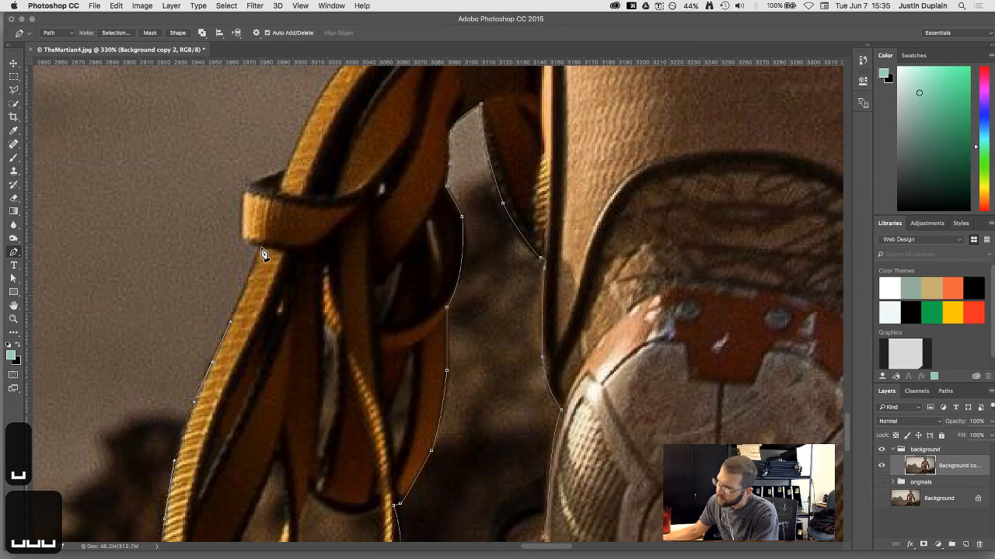
left_click(261, 247)
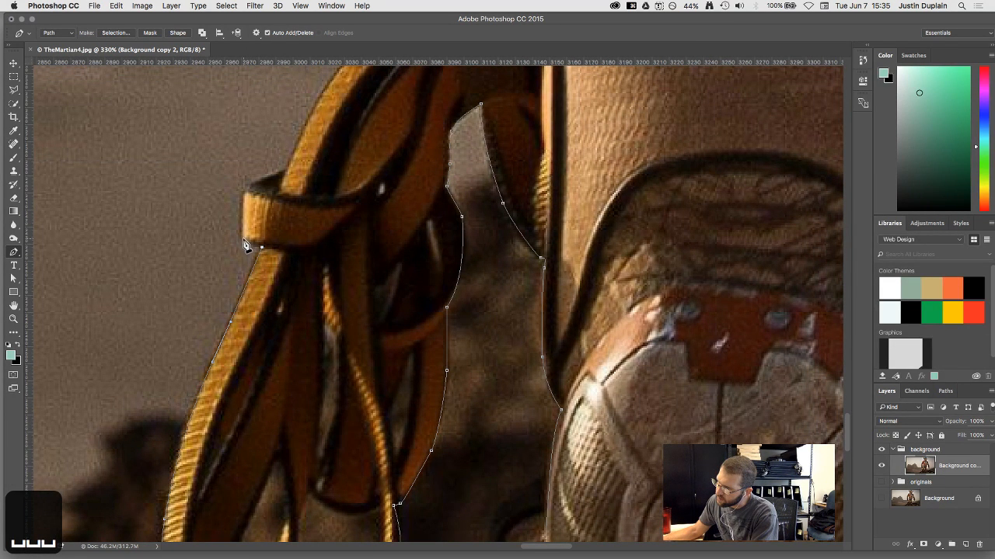
left_click(242, 239)
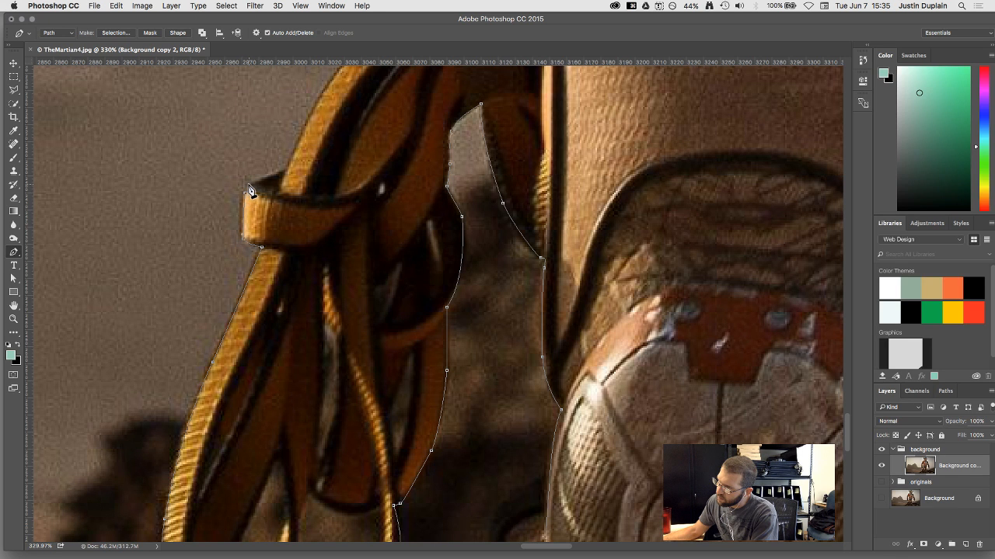
left_click_drag(248, 186, 271, 236)
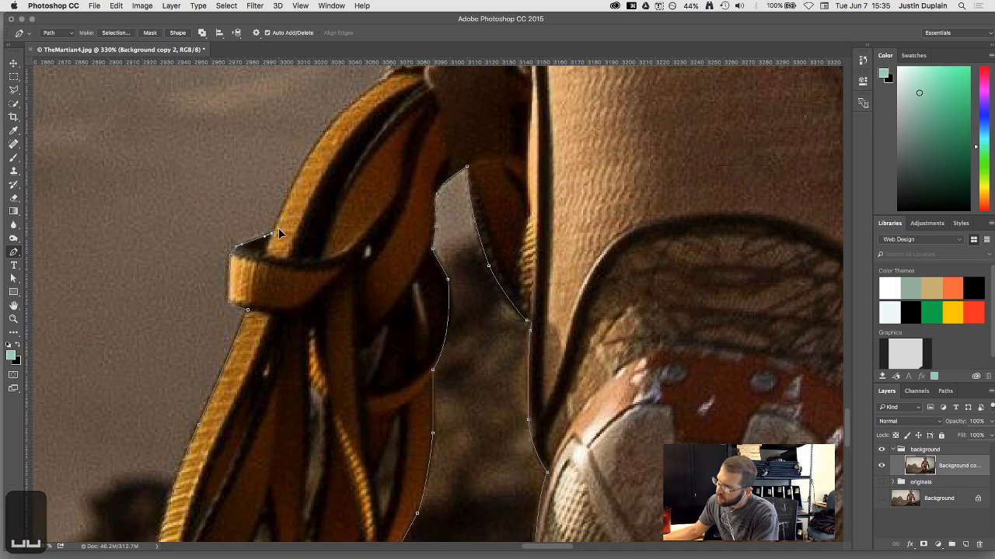
Trace the curved outer edge of the upper strap loop from the wrapped band up to the knot
left_click_drag(276, 226, 272, 355)
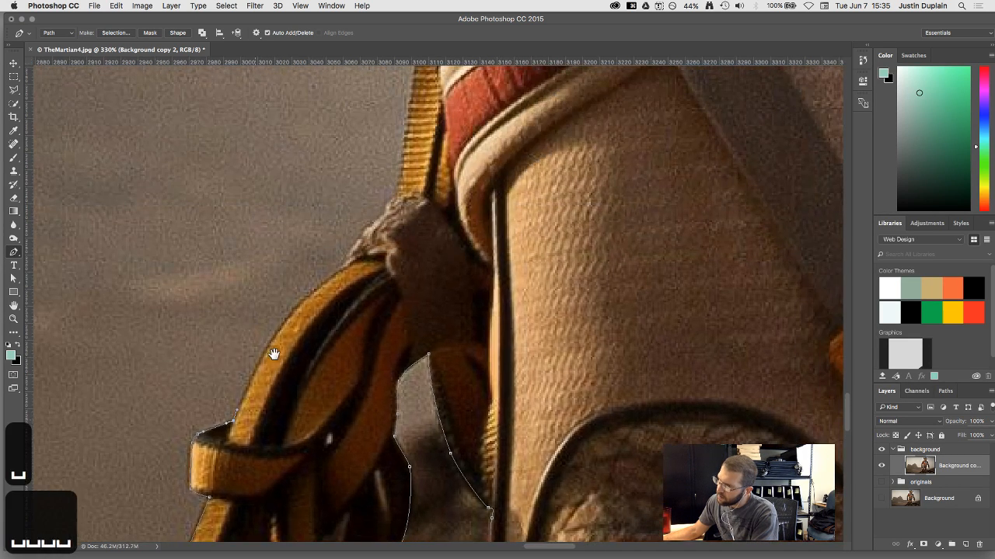
left_click(303, 301)
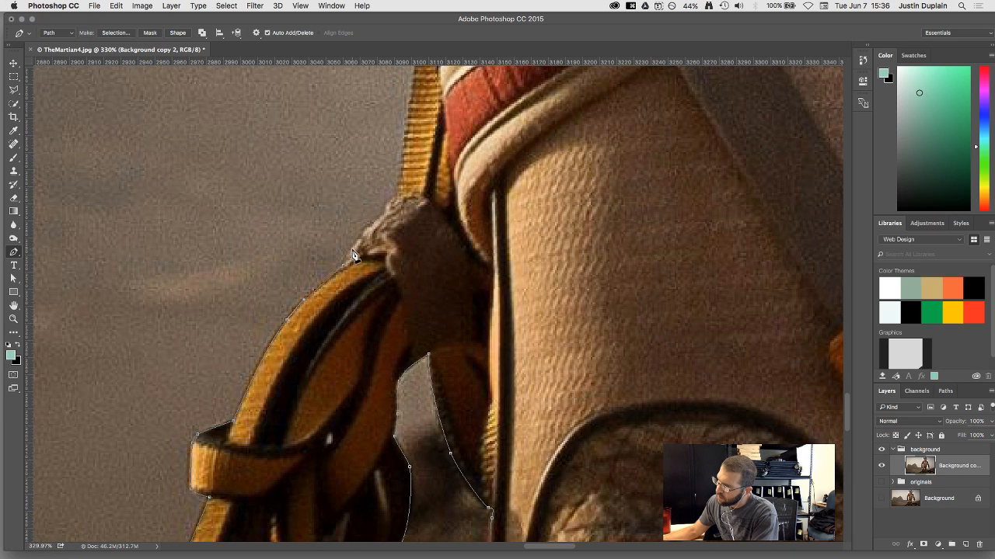
left_click_drag(347, 252, 350, 249)
Trace around the knot's outer edge and up the vertical strap to where it meets the diagonal strap
key("space")
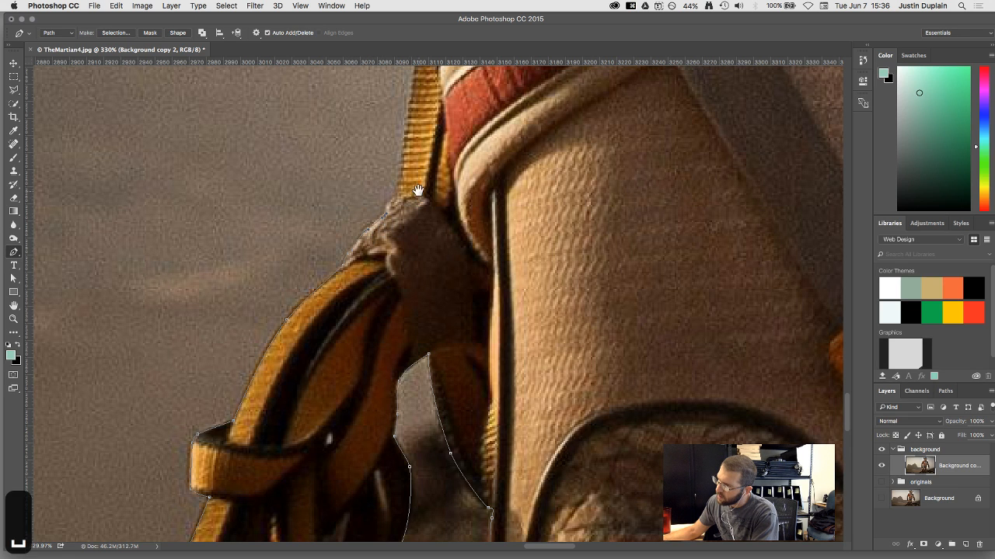
left_click_drag(389, 222, 389, 349)
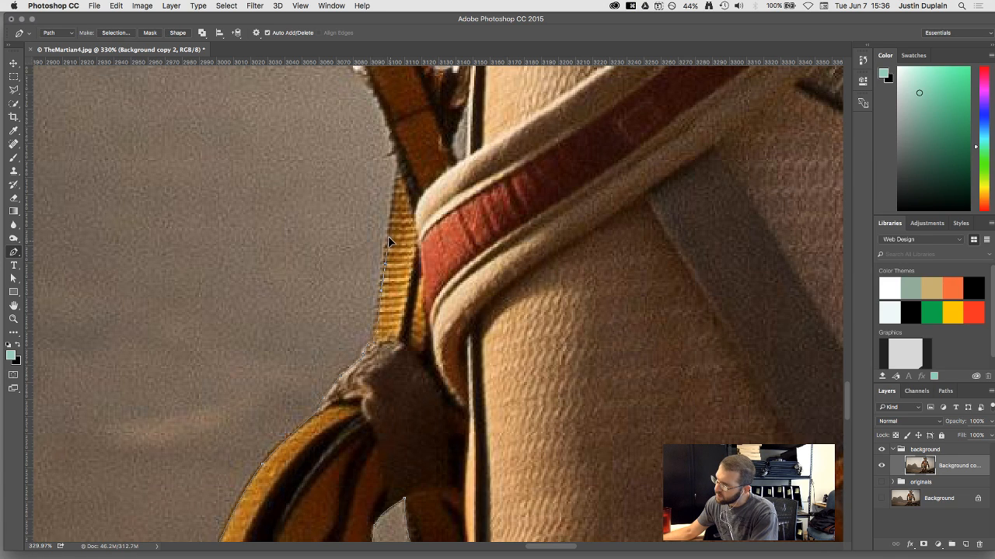
key("space")
left_click_drag(381, 219, 381, 444)
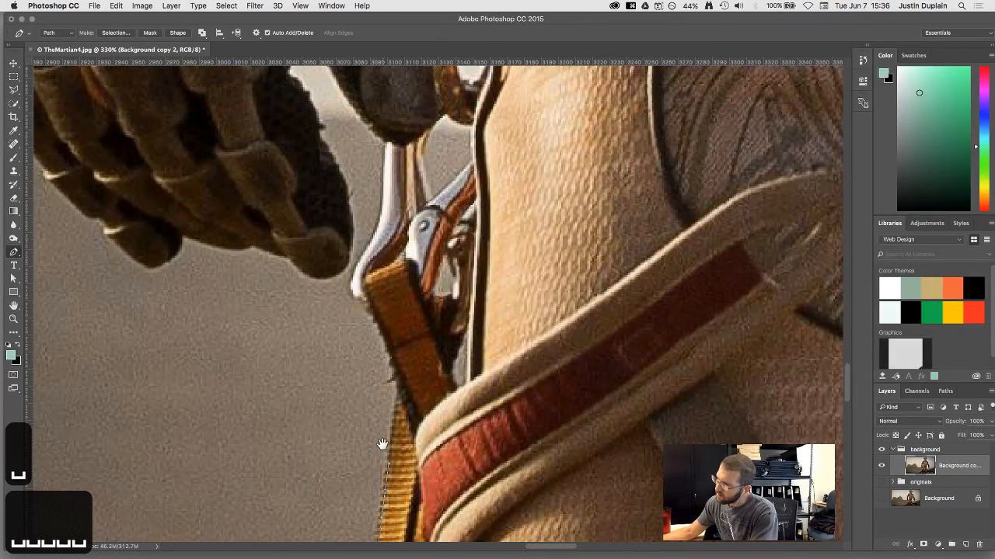
left_click(397, 379)
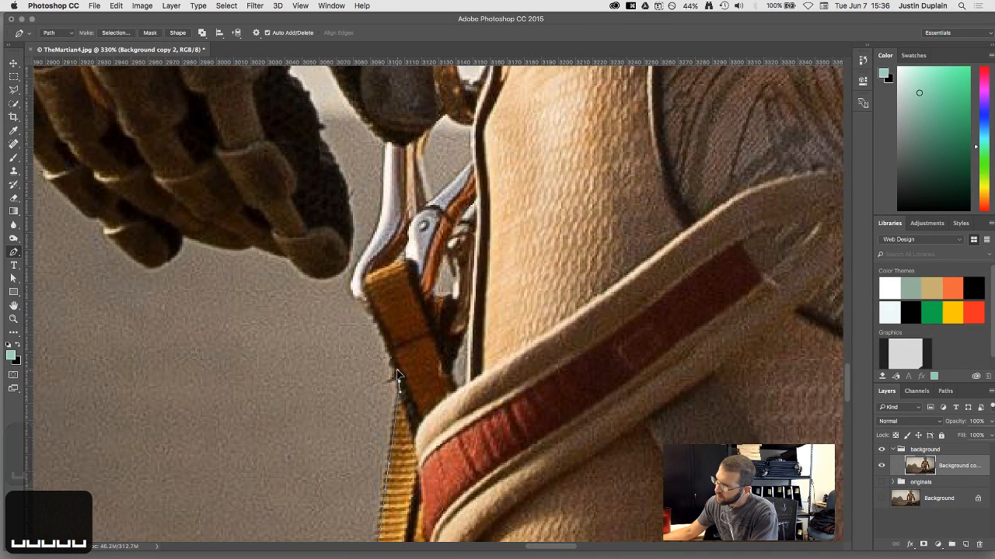
Continue the path up the diagonal strap's edge and the metal clip's outer edge to the tip of the gloved thumb
left_click(370, 317)
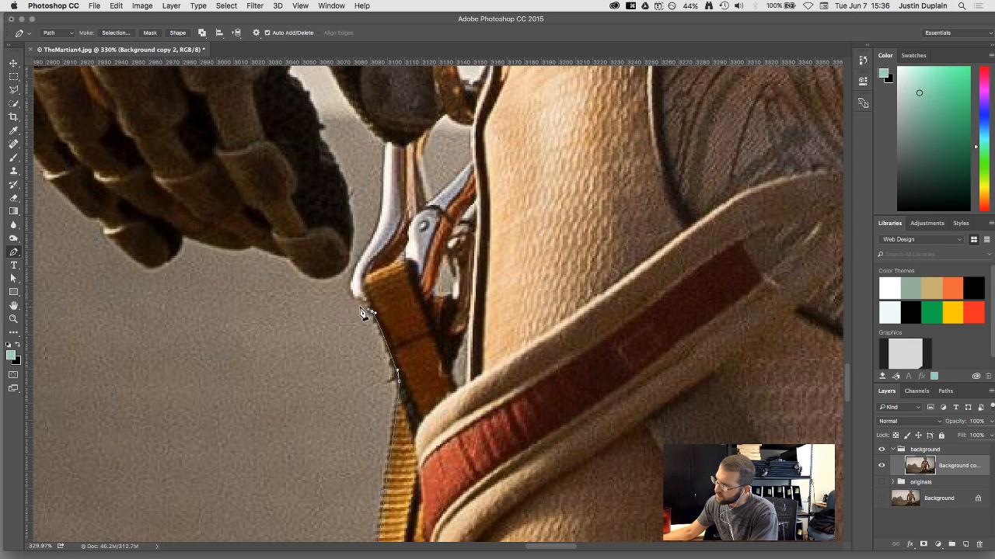
left_click_drag(352, 299, 354, 412)
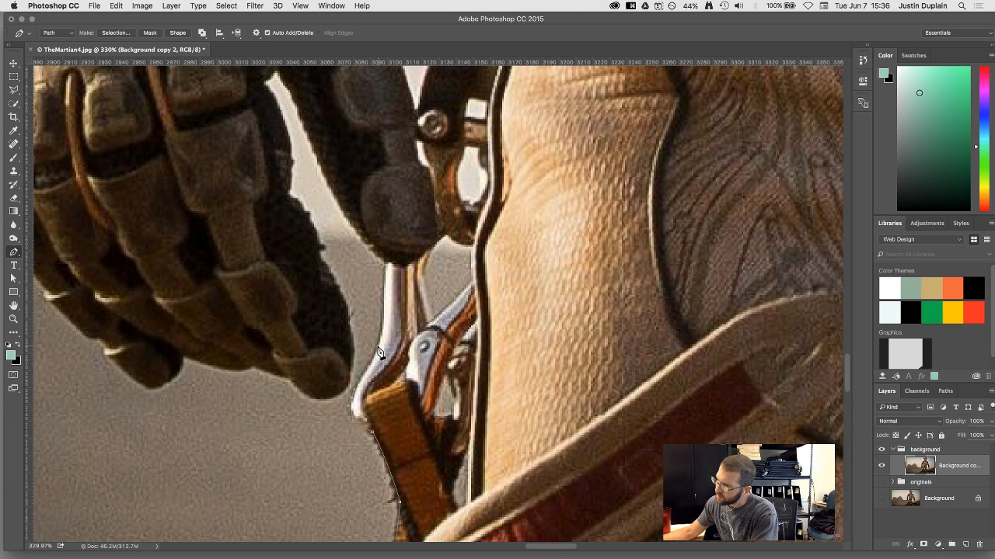
left_click_drag(380, 350, 373, 420)
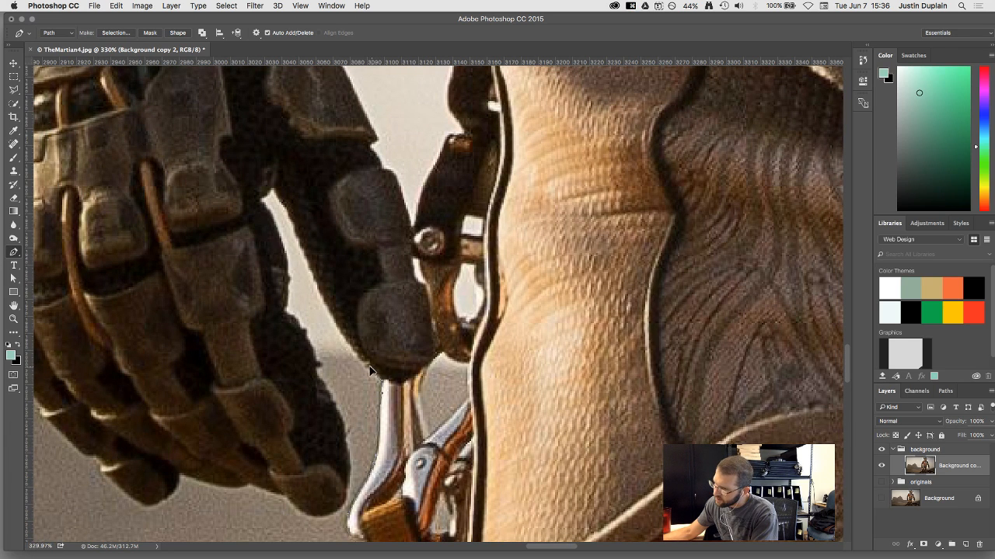
Trace the gloved thumb's inner edge from its tip up toward the notch between thumb and fingers
left_click_drag(327, 236, 368, 304)
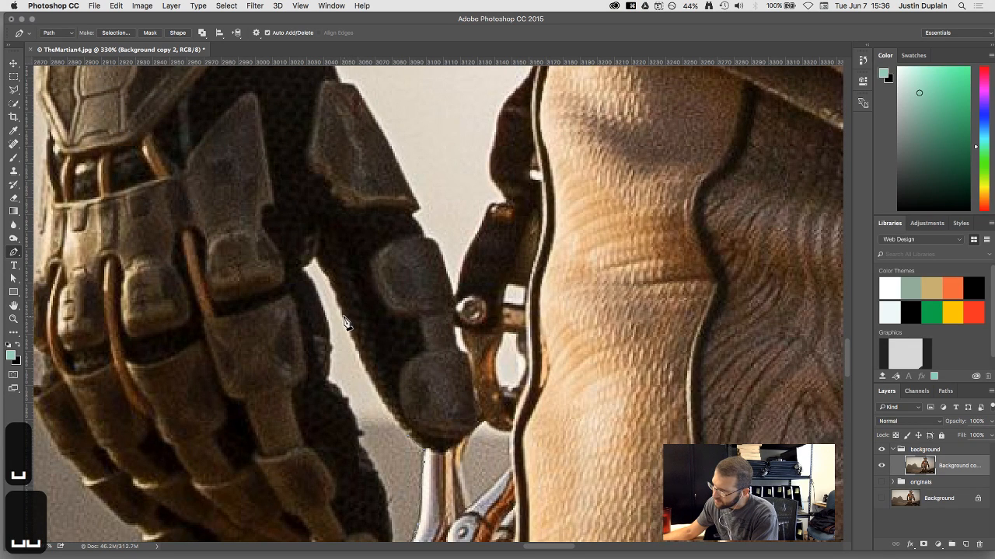
left_click(343, 310)
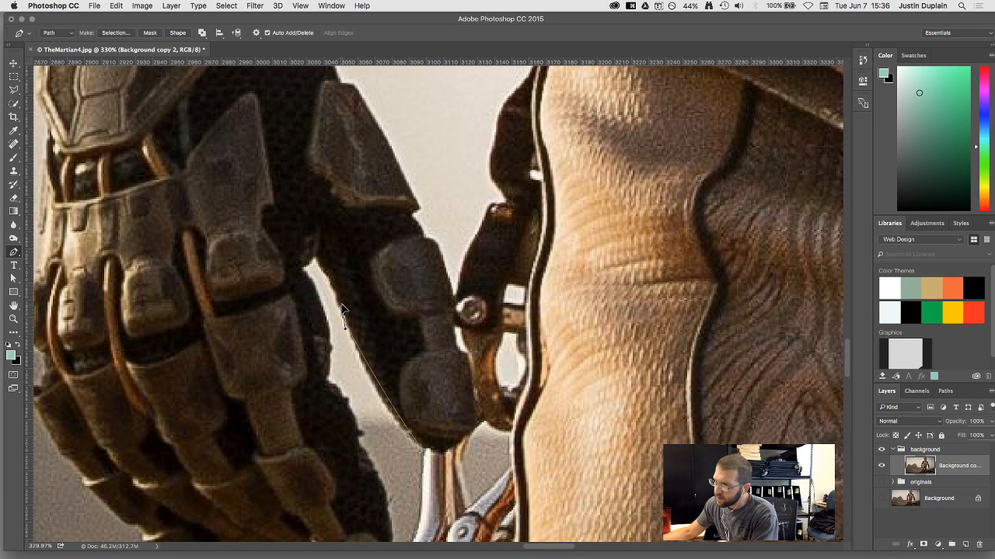
left_click_drag(343, 310, 328, 271)
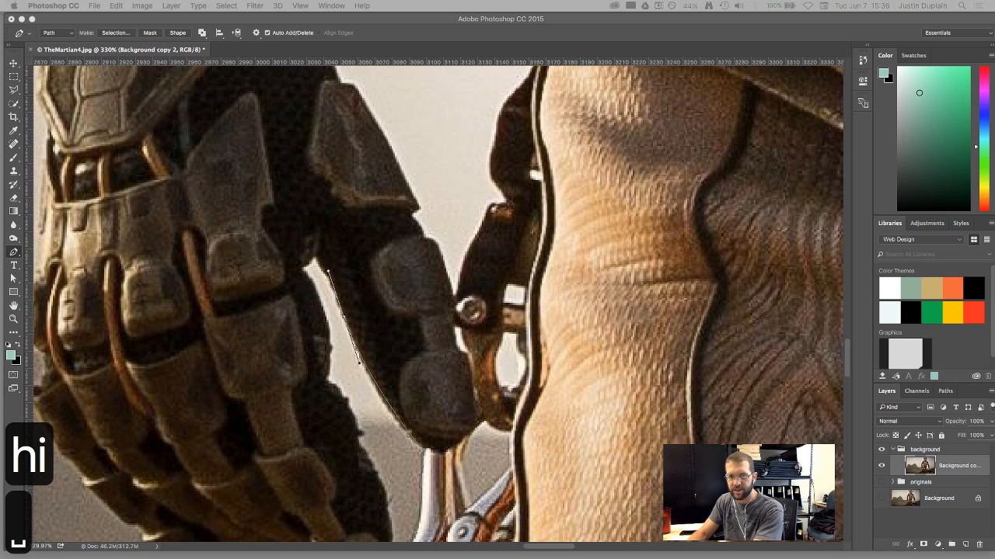
type("!")
key("Return")
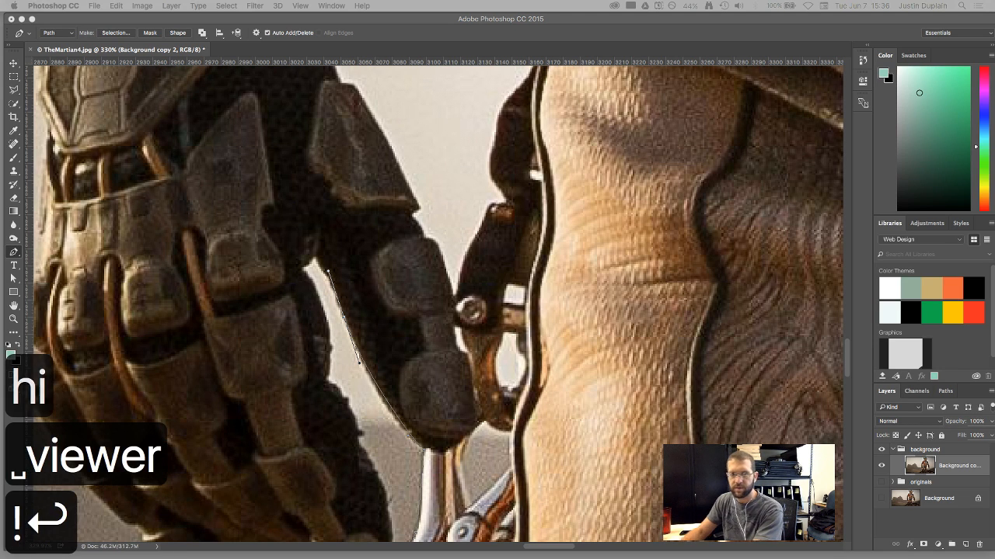
Trace around the top of the notch between thumb and fingers and down the adjacent finger's inner edge
left_click(328, 272, "alt")
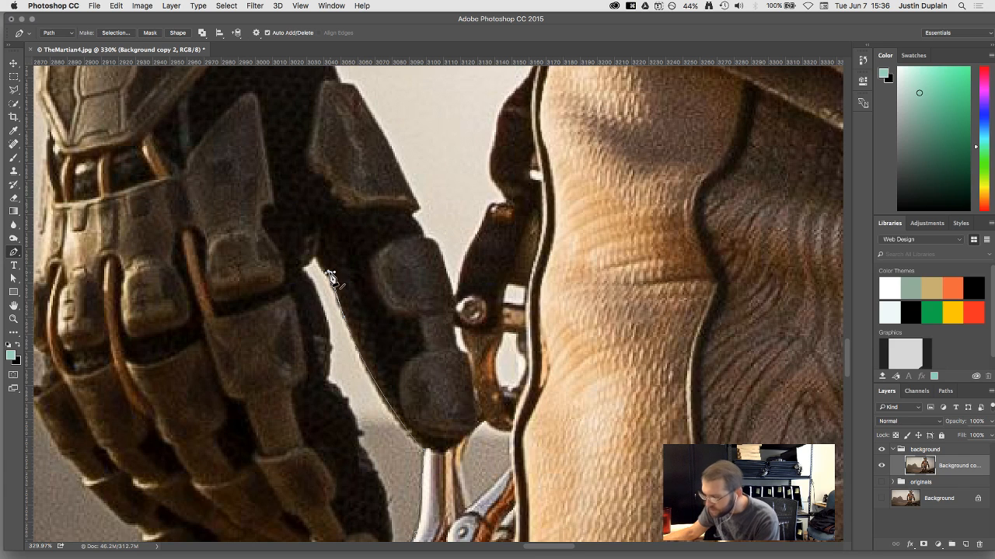
key("super+z")
key("a")
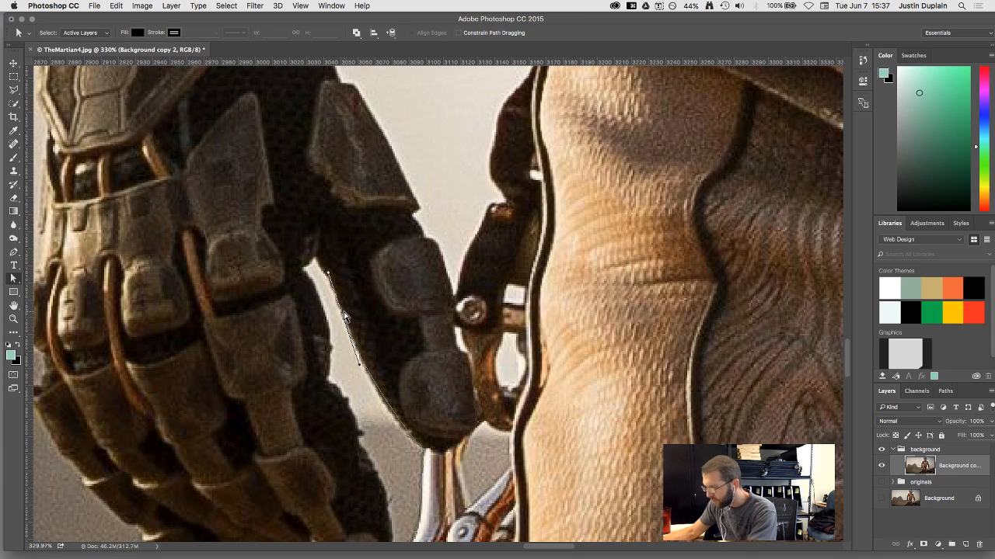
key("p")
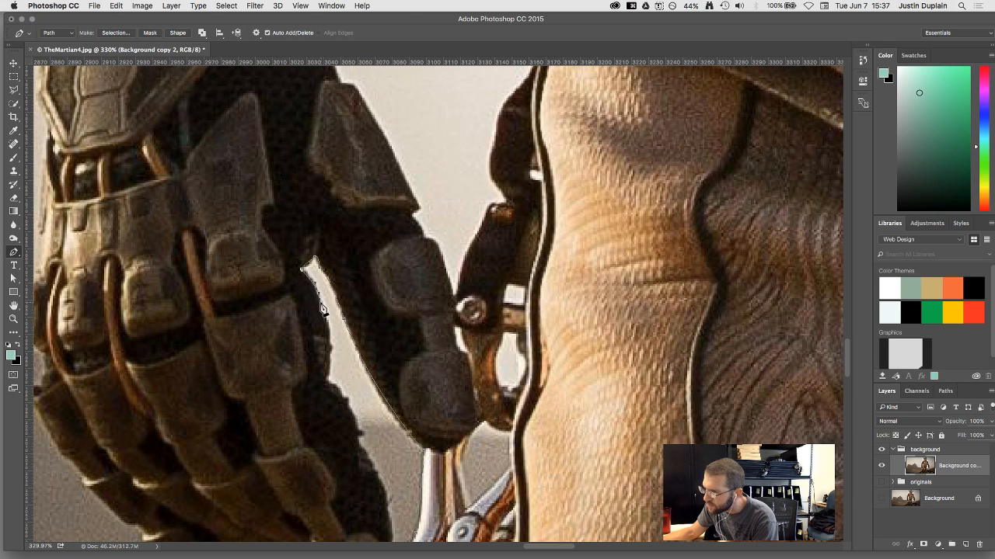
left_click_drag(328, 377, 322, 387)
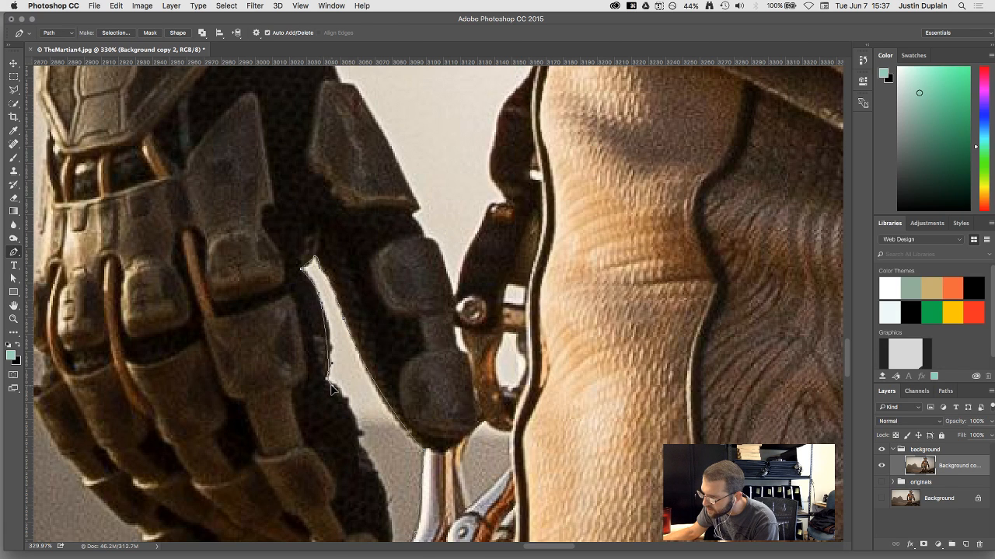
Continue the Pen tool path down the gloved finger's inner edge, from below the thumb notch toward the fingertip
key("space")
left_click_drag(334, 411, 332, 366)
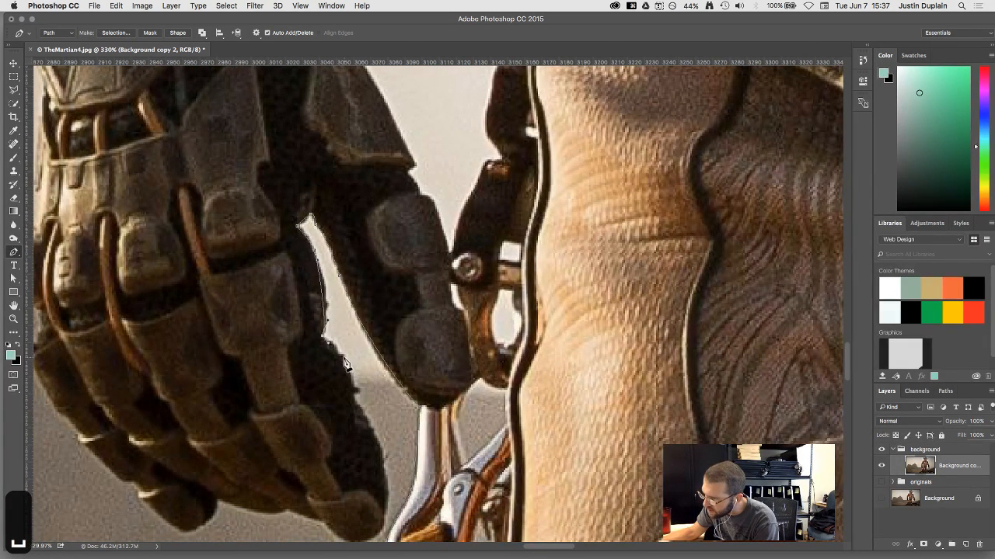
left_click(343, 359)
left_click(354, 389)
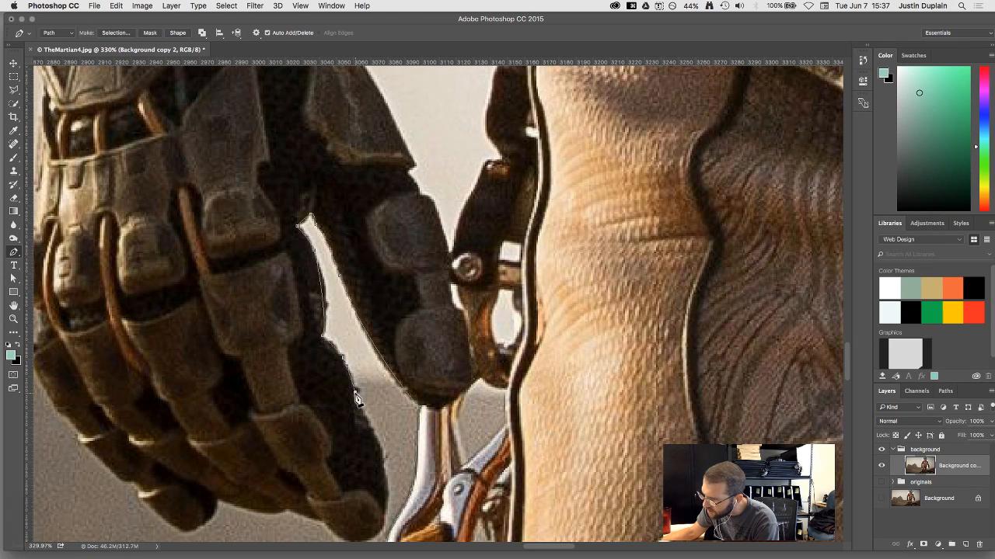
left_click(381, 466)
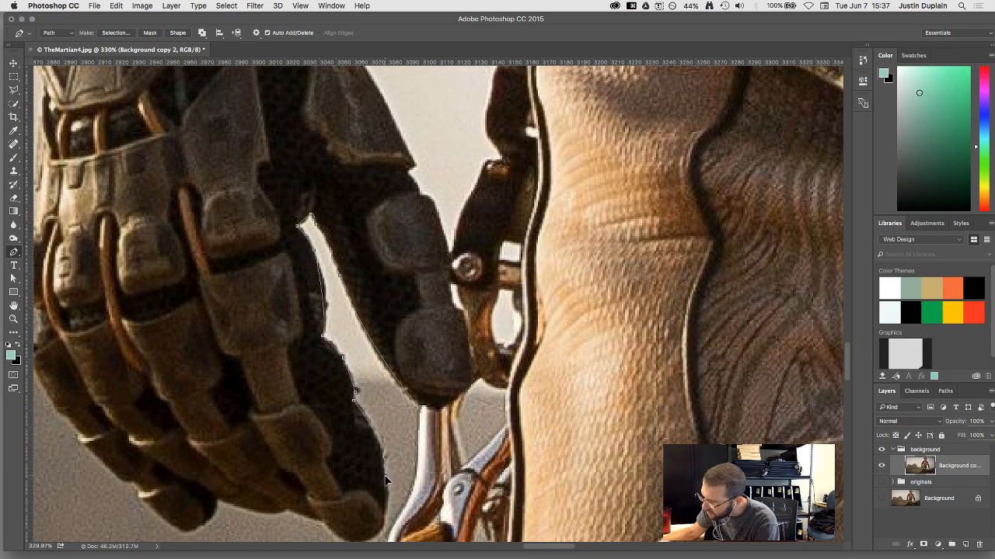
left_click_drag(381, 528, 393, 405)
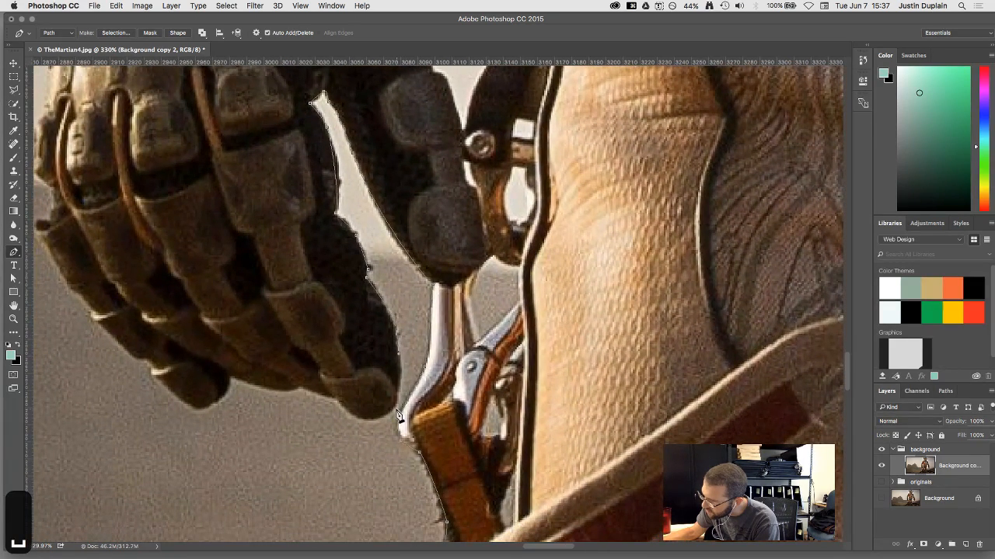
Undo the latest path edits beside the fingertip next to the metal clip
key("super+z")
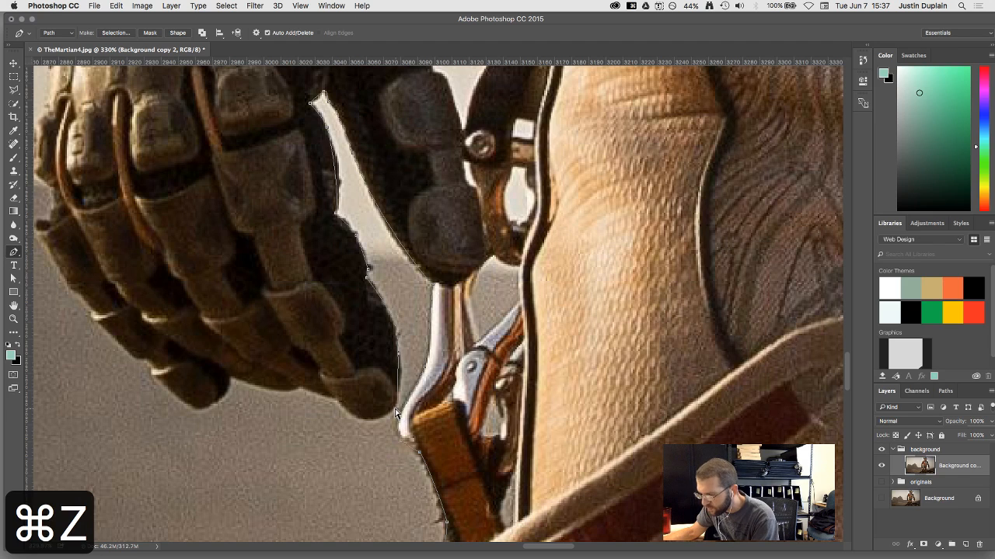
key("super+z")
key("alt+super+z")
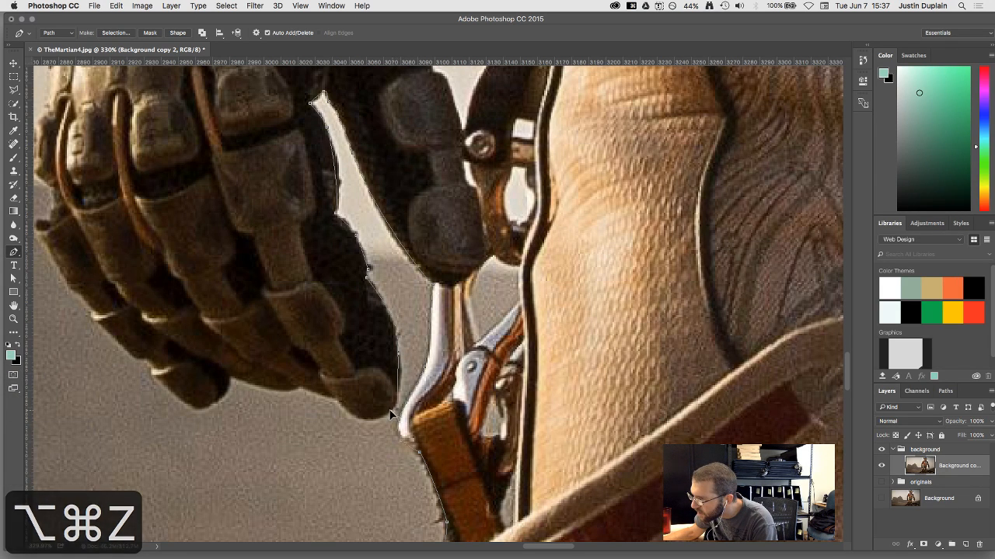
key("super+z")
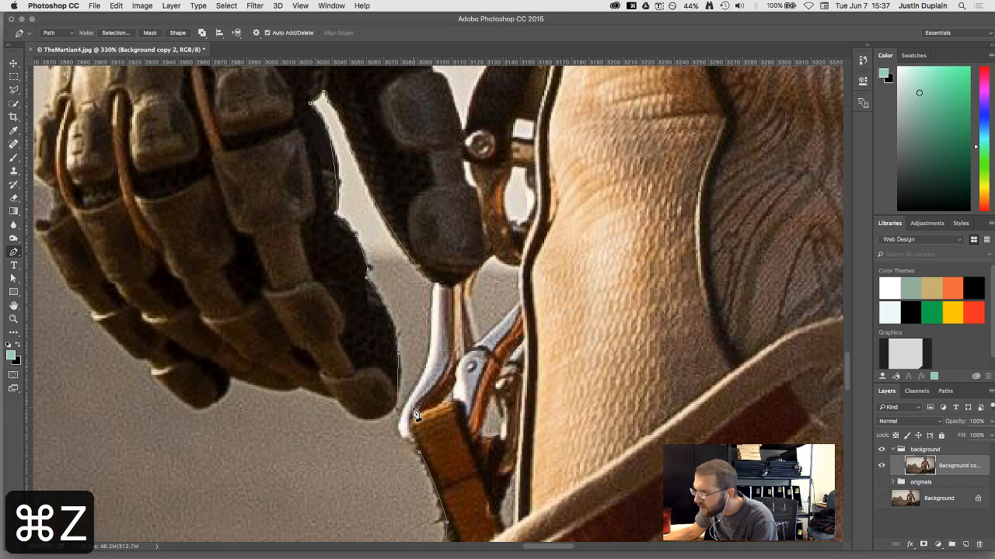
Refine the path's curve along the fingertip's inner edge by repositioning its anchor point and direction handle
key("a")
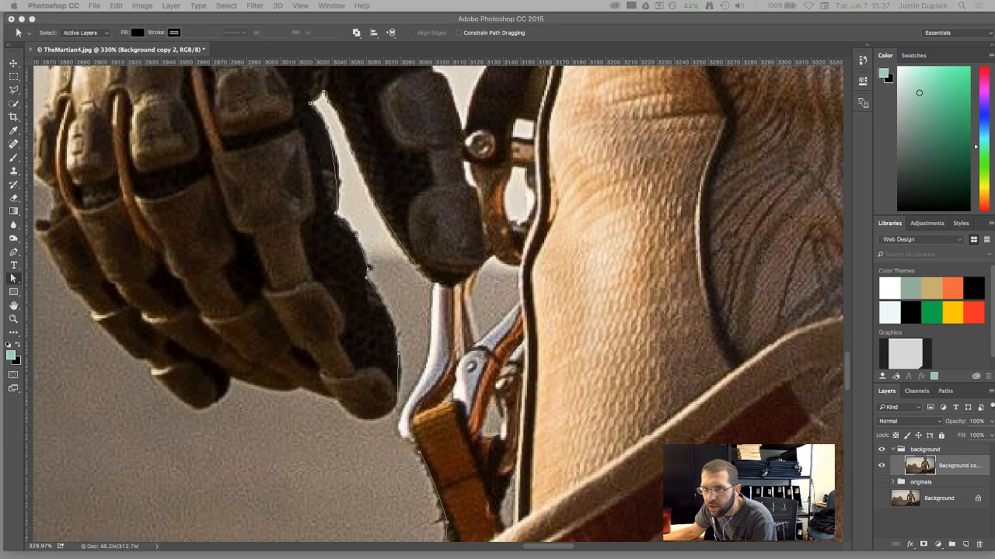
scroll(376, 379, "down", 8)
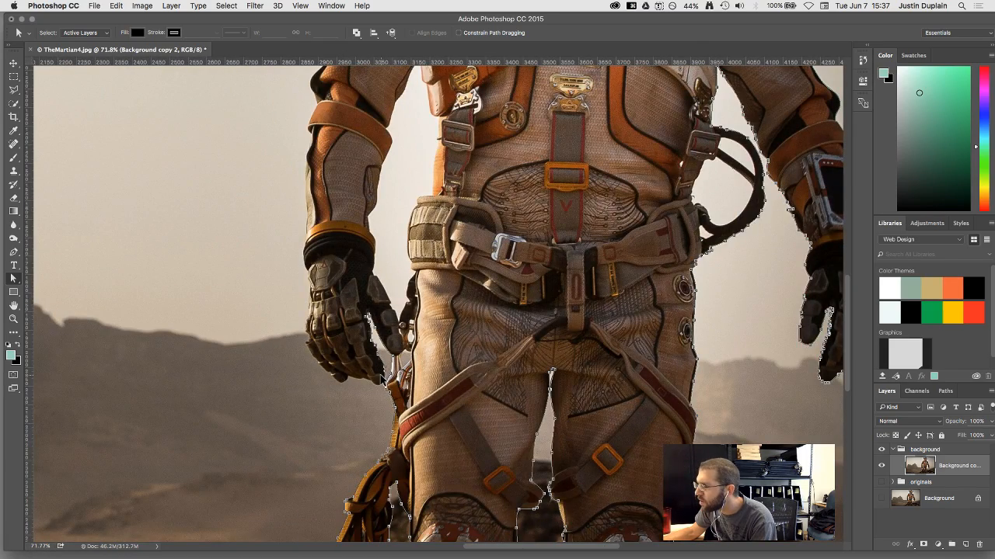
scroll(380, 374, "up", 10)
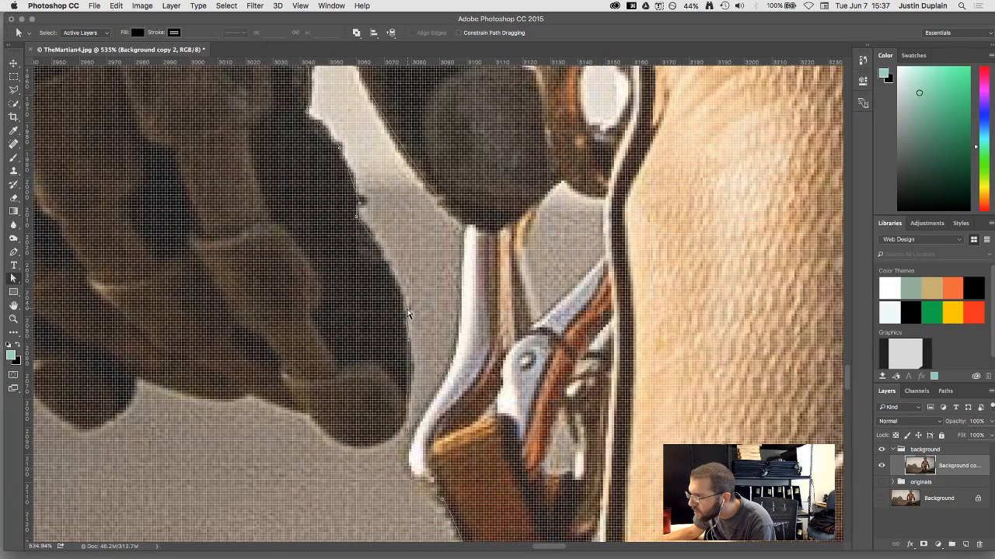
mouse_move(407, 309)
left_mouse_down()
mouse_move(435, 297)
mouse_move(409, 306)
mouse_move(406, 319)
left_mouse_up()
left_click_drag(407, 430, 401, 425)
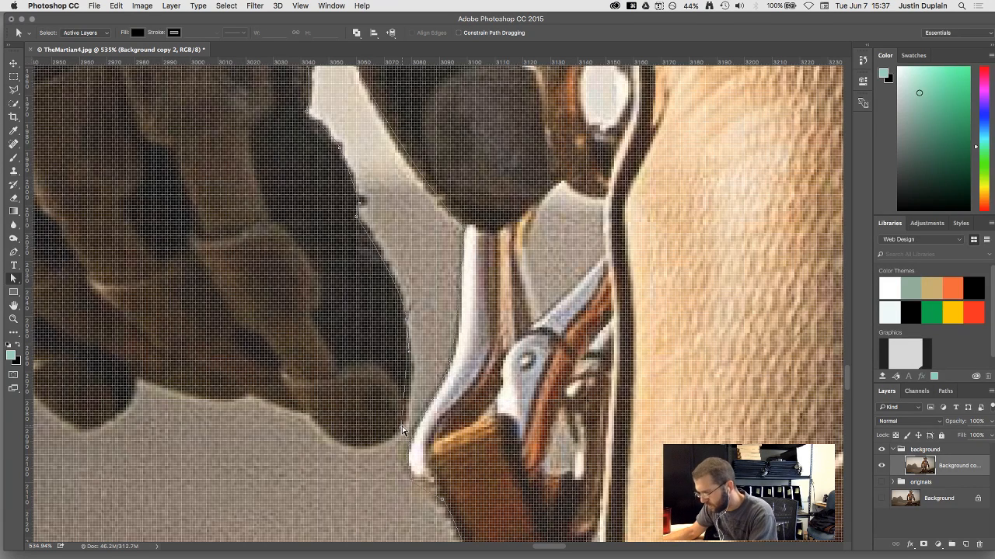
key("p")
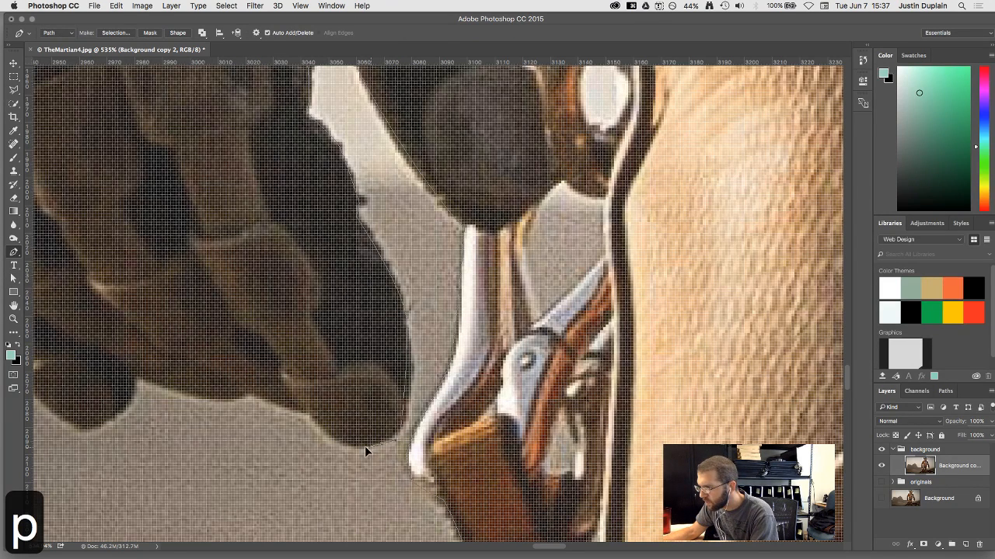
key("super+z")
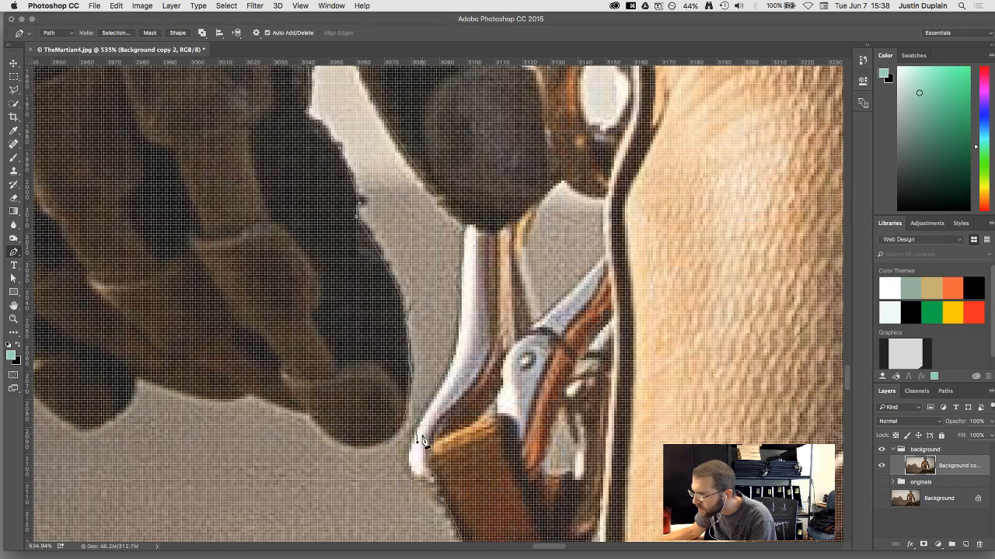
key("a")
left_click_drag(417, 444, 421, 446)
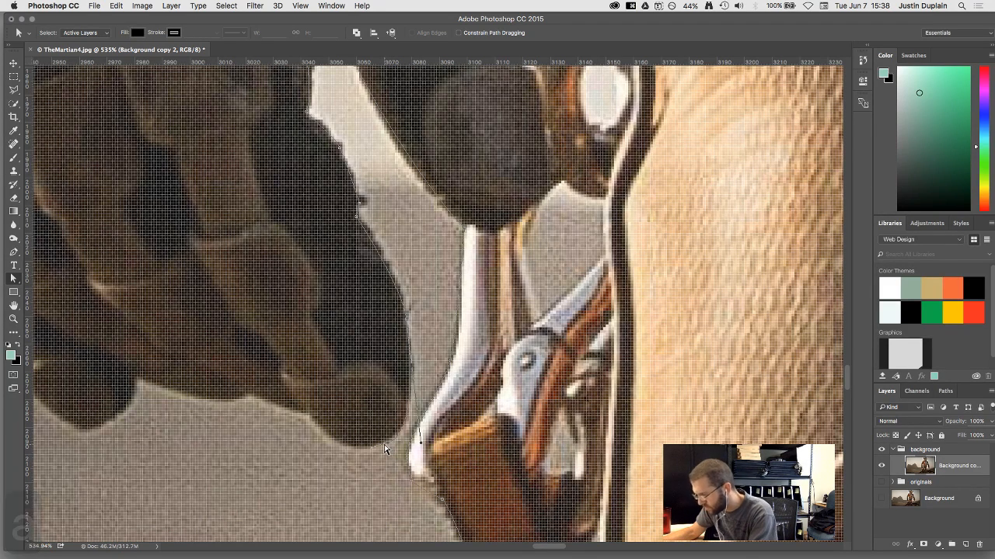
Trace around the fingertip's underside and along the neighbouring finger's lower edge to where it meets the rear fingertip
key("p")
left_click_drag(334, 443, 328, 435)
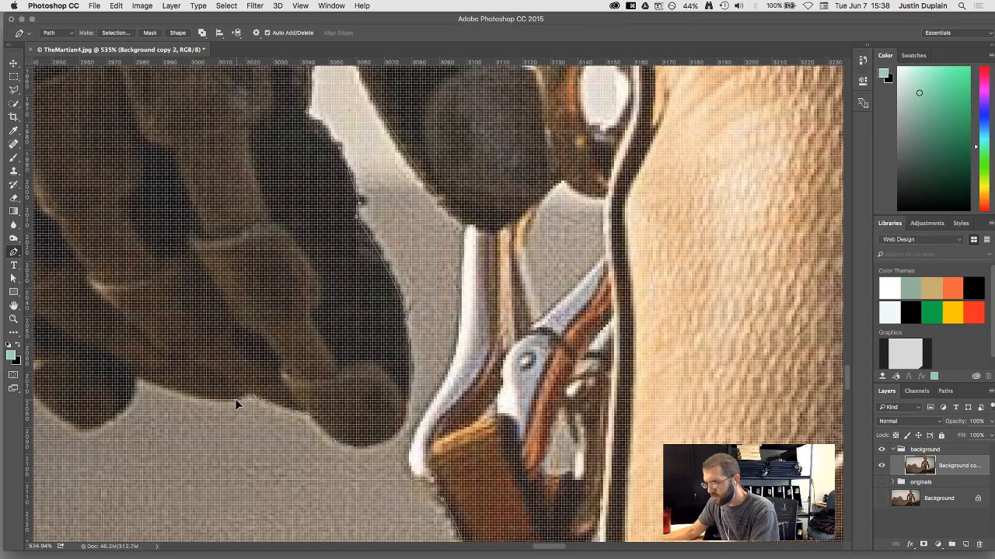
key("space")
left_click_drag(239, 405, 339, 395)
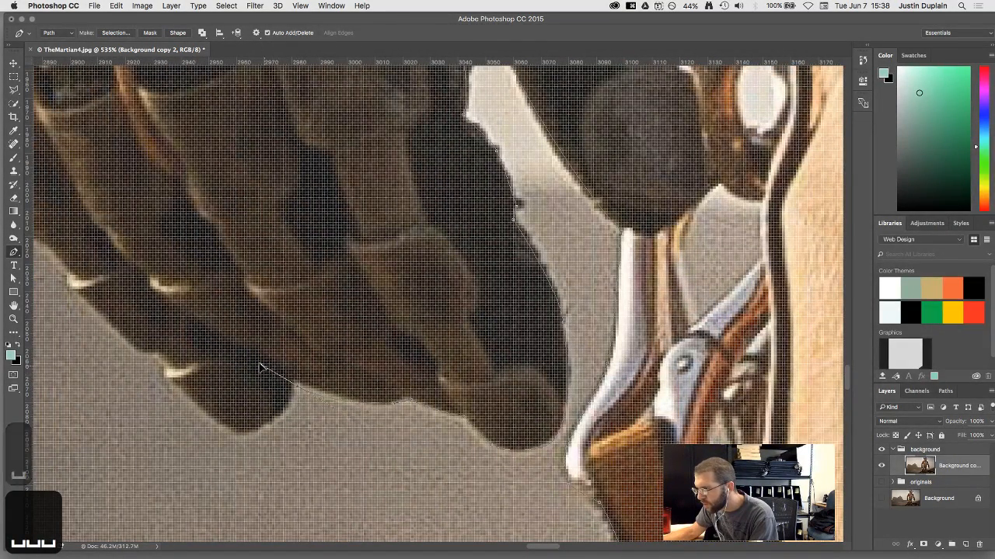
left_click(255, 362)
Fit the curve to the middle finger's lower edge by moving the anchor at the finger junction and adjusting its handle
key("a")
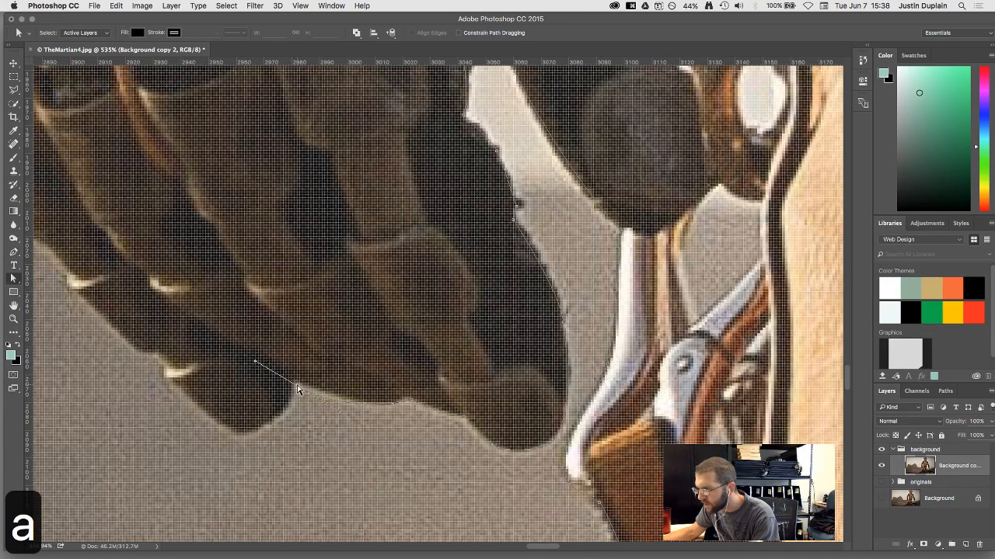
left_click_drag(297, 390, 297, 384)
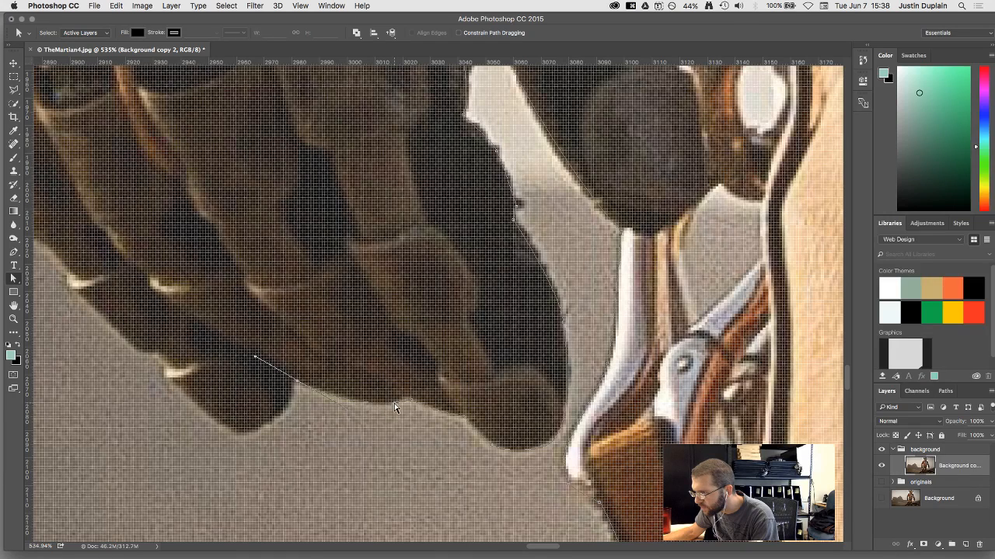
left_click(409, 398)
left_click_drag(389, 402, 393, 405)
Correct the direction handle at the finger junction and trace around the rear fingertip to its lowest point
key("p")
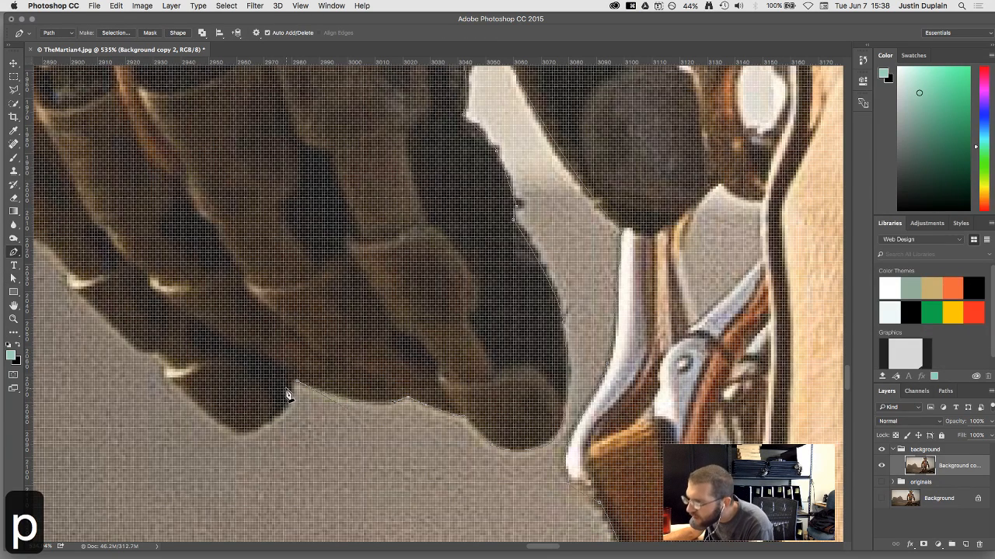
left_click(293, 397)
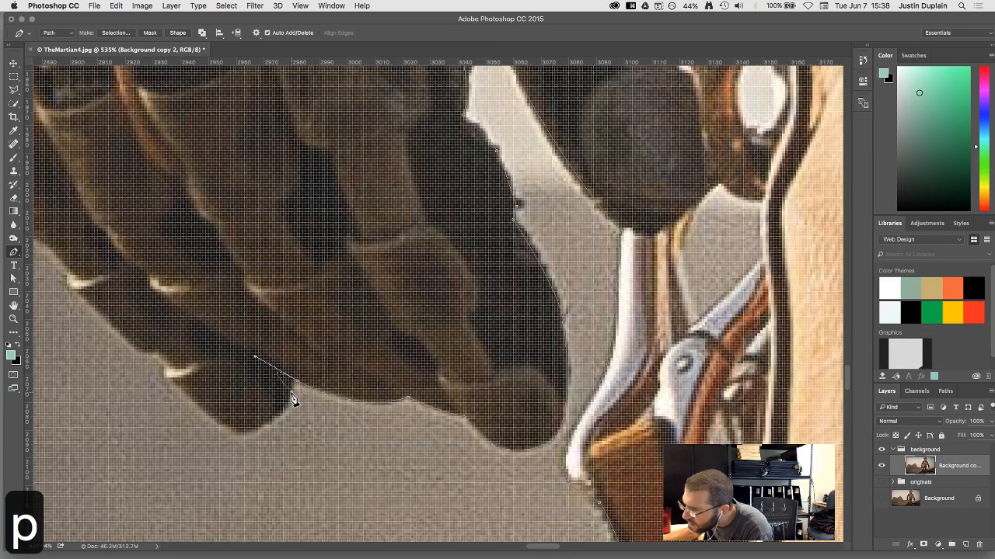
key("ctrl+z")
left_click_drag(298, 382, 289, 377)
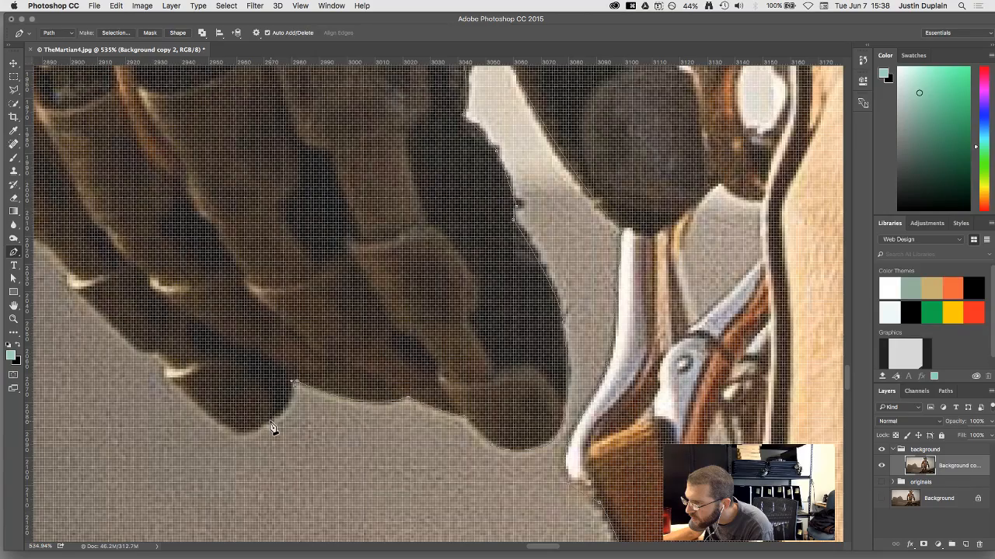
left_click_drag(272, 428, 262, 429)
key("space")
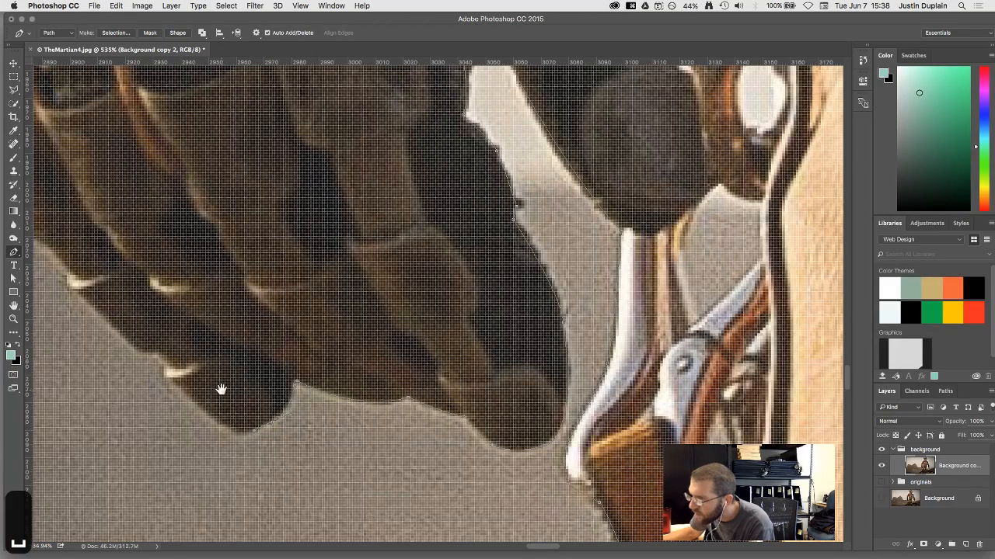
left_click_drag(222, 389, 339, 398)
left_click_drag(349, 442, 341, 440)
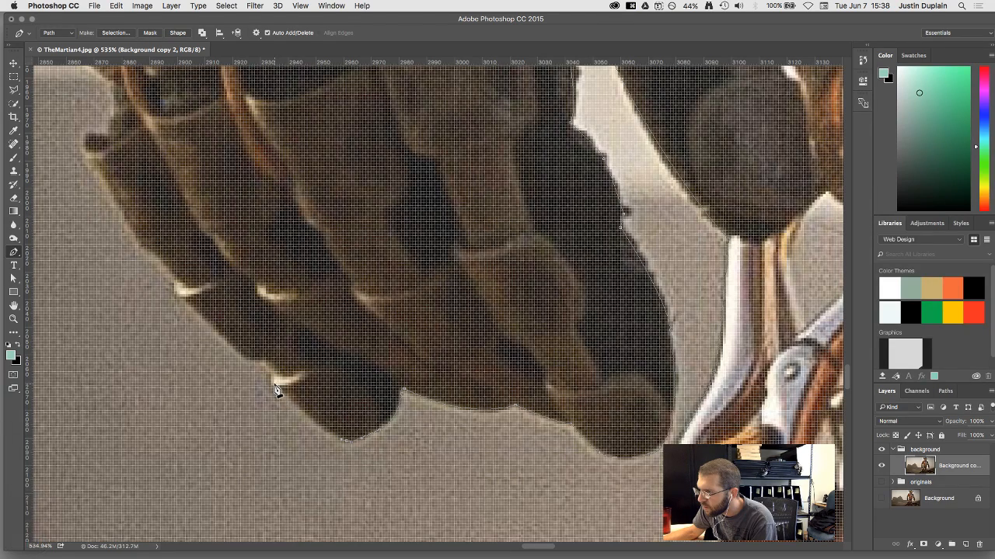
Continue the path up the rear finger's outer edge and around the small dark bump at its upper end
left_click_drag(275, 384, 275, 383)
left_click_drag(231, 351, 344, 440)
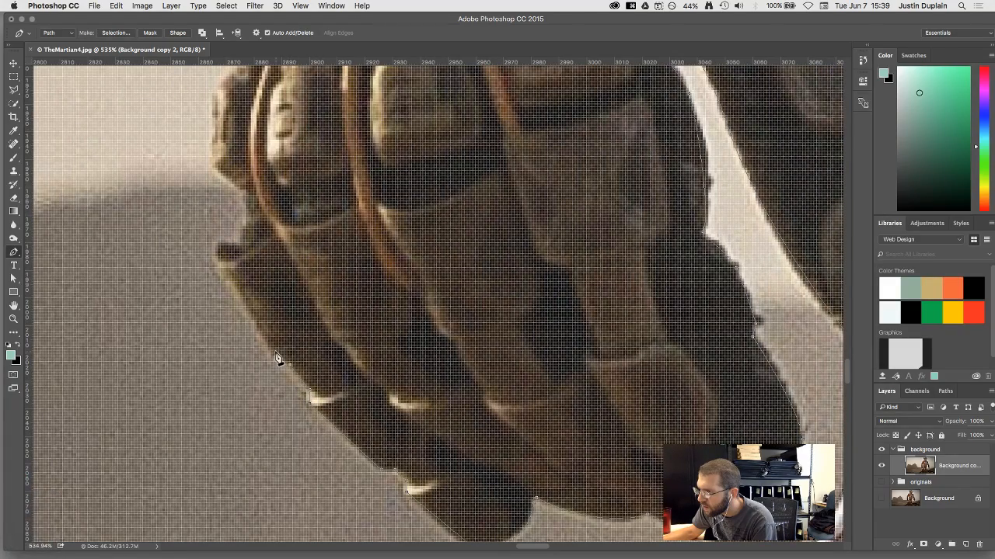
left_click_drag(266, 326, 372, 413)
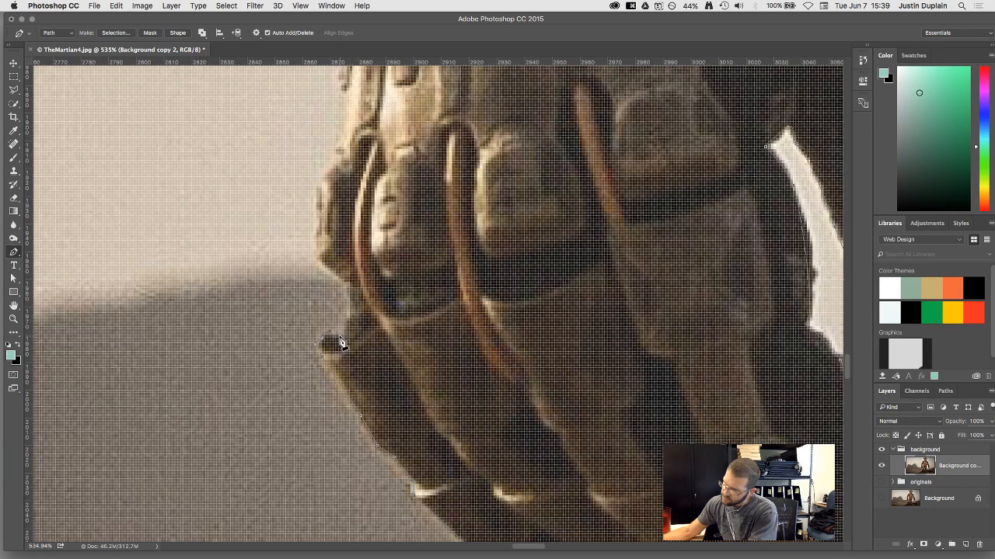
left_click_drag(341, 337, 344, 337)
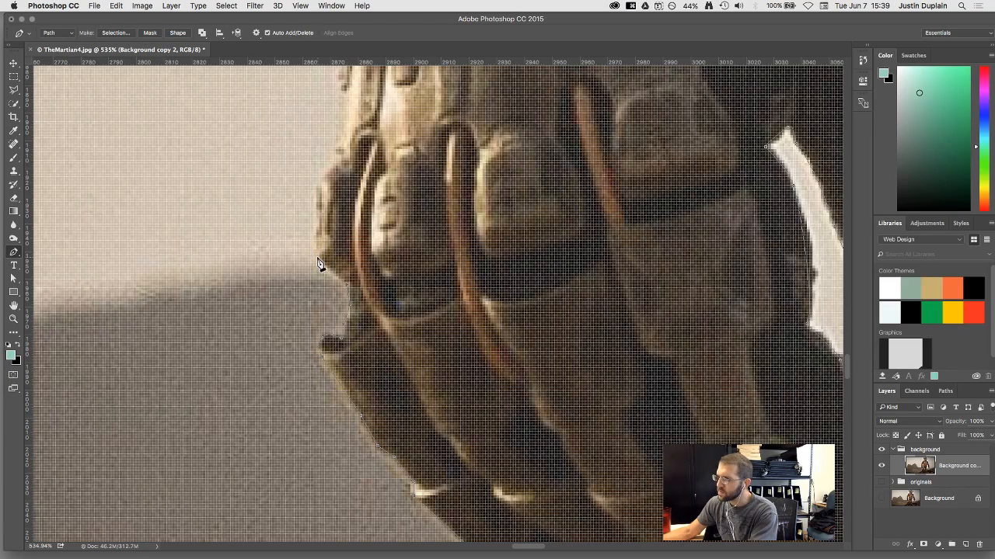
Trace around the protruding knuckle pad on the glove's outer edge up to its top corner
left_click_drag(322, 226, 361, 296)
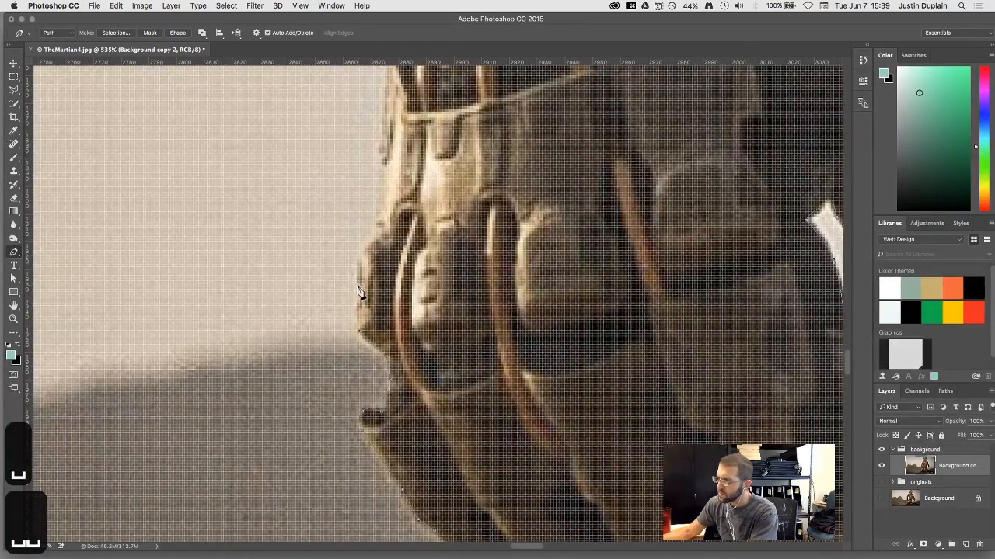
left_click(356, 285)
left_click(362, 253)
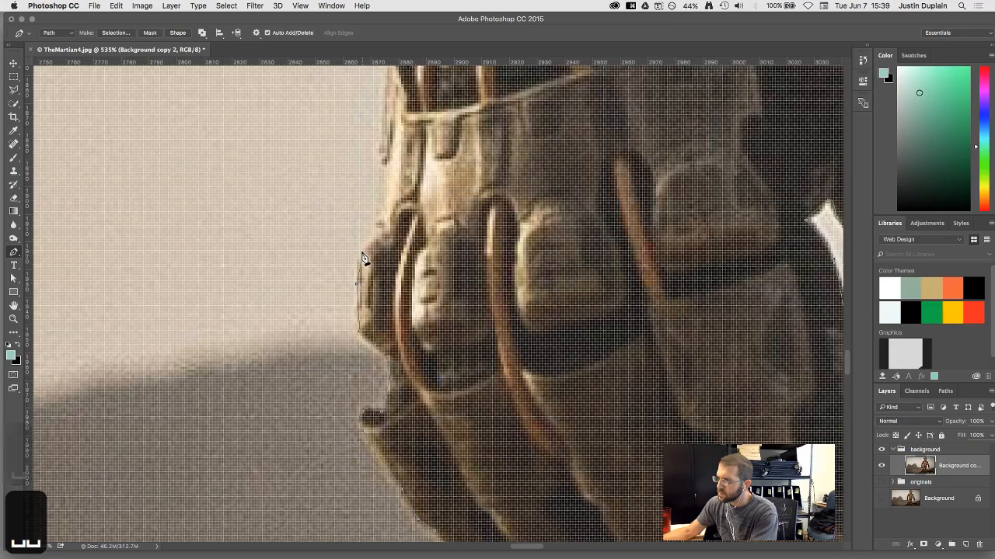
left_click(380, 234)
Continue the path from the knuckle pad up the glove's outer edge to the side corner of the back-of-hand plate
scroll(380, 234, "down", 3)
scroll(381, 239, "down", 5)
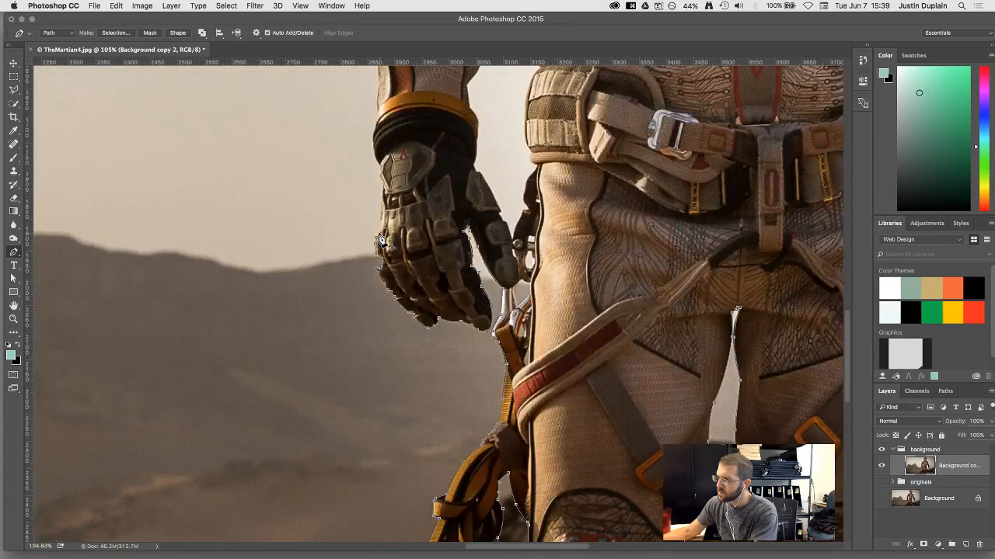
scroll(384, 233, "up", 10)
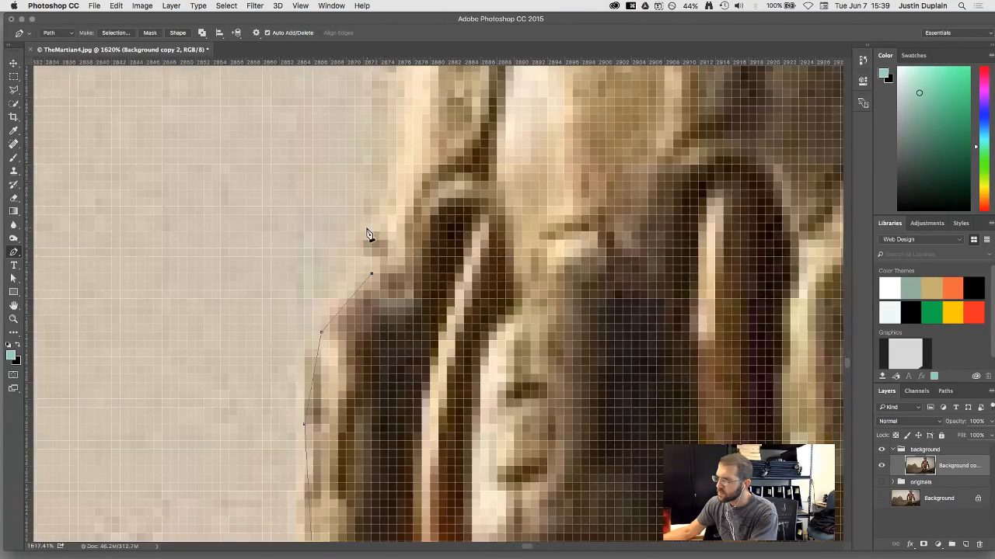
scroll(373, 229, "down", 3)
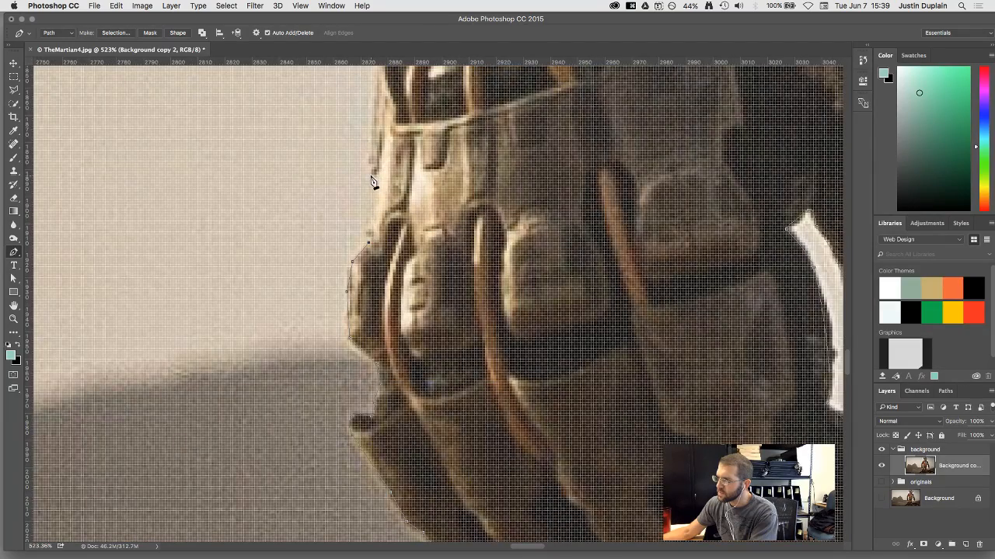
left_click_drag(417, 127, 439, 339)
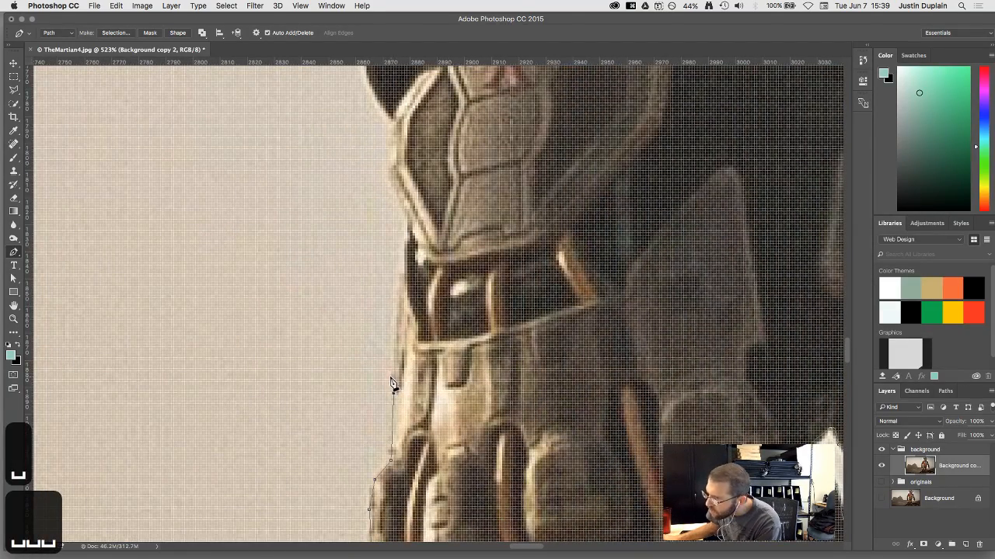
left_click(400, 274)
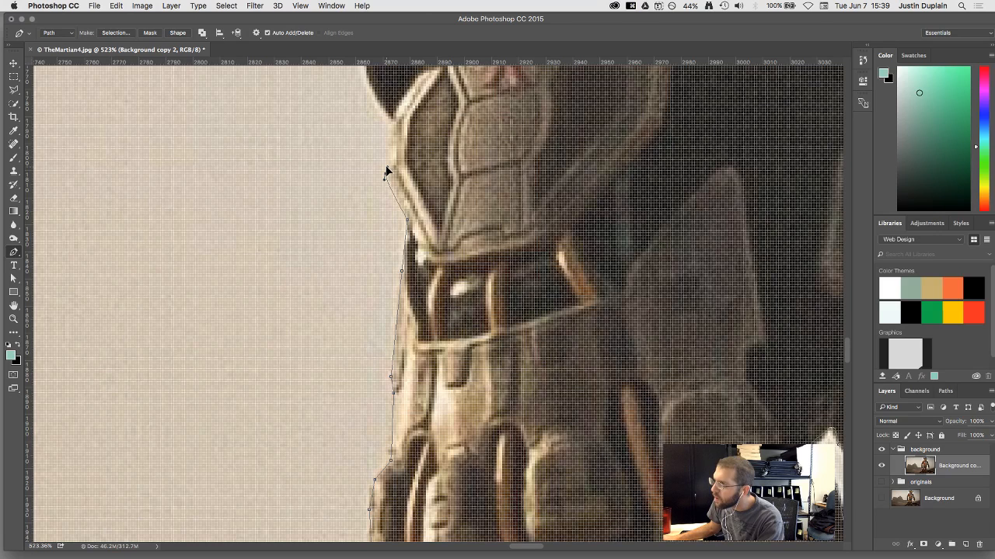
Refit the anchor and direction handle at the hand plate's outer corner and extend the path to where the plate meets the black cuff
key("a")
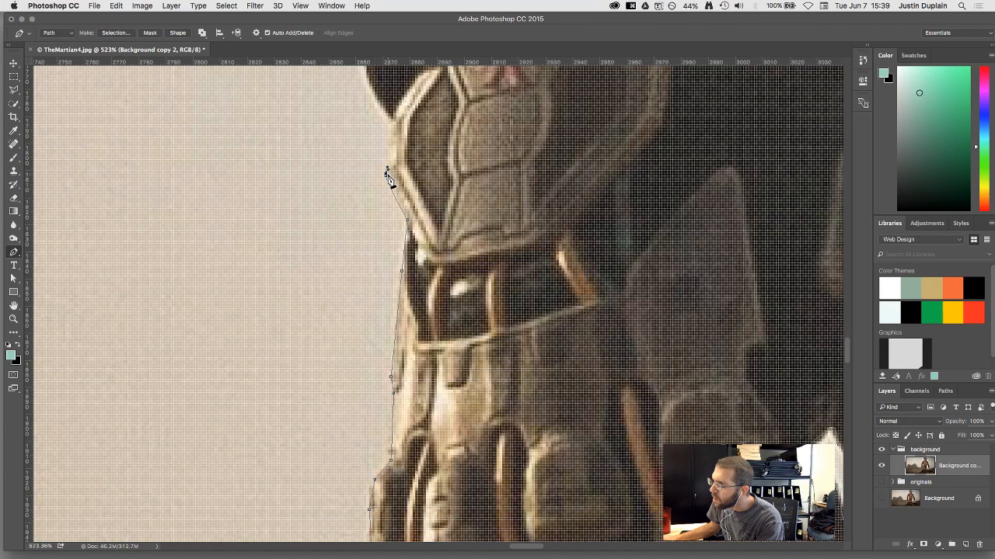
key("super+z")
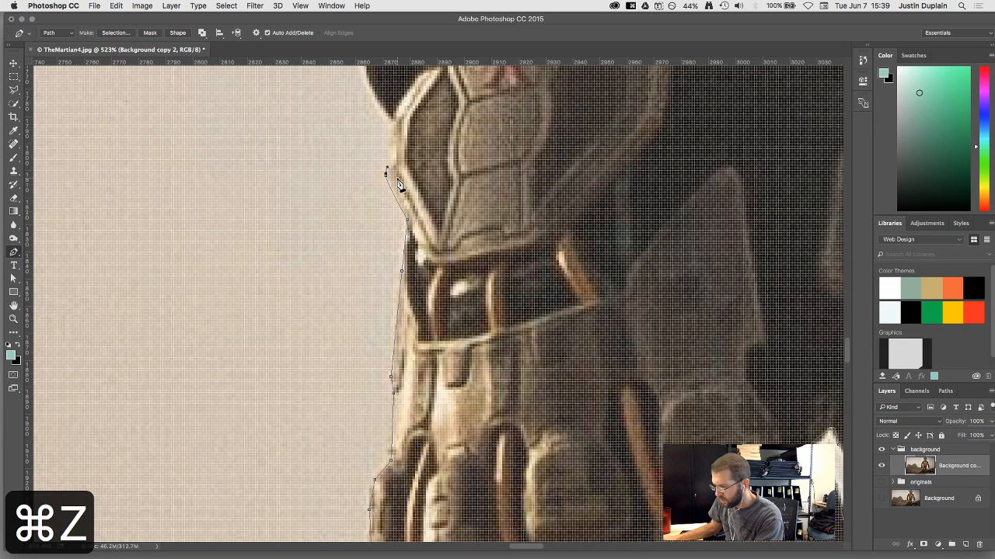
key("a")
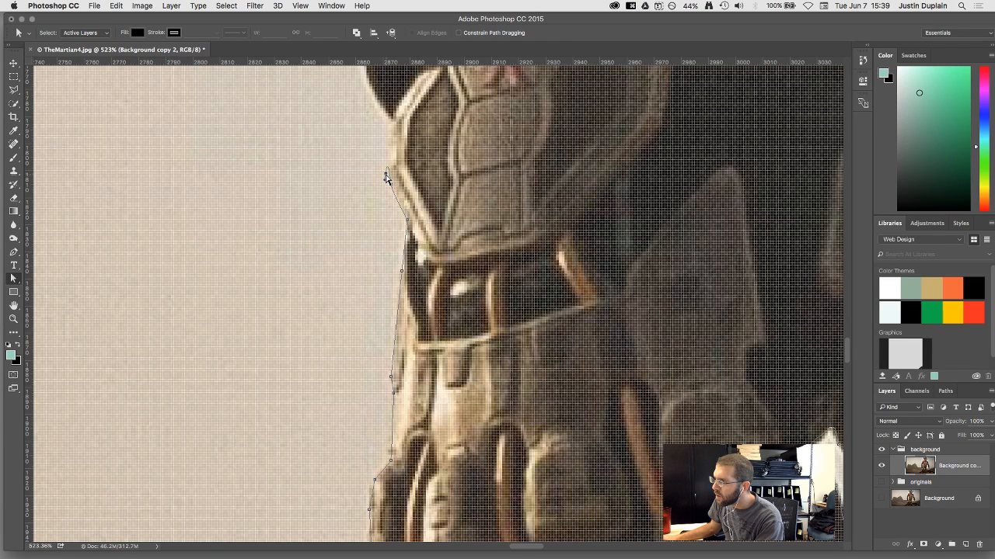
left_click_drag(384, 155, 385, 144)
left_click_drag(385, 179, 380, 161)
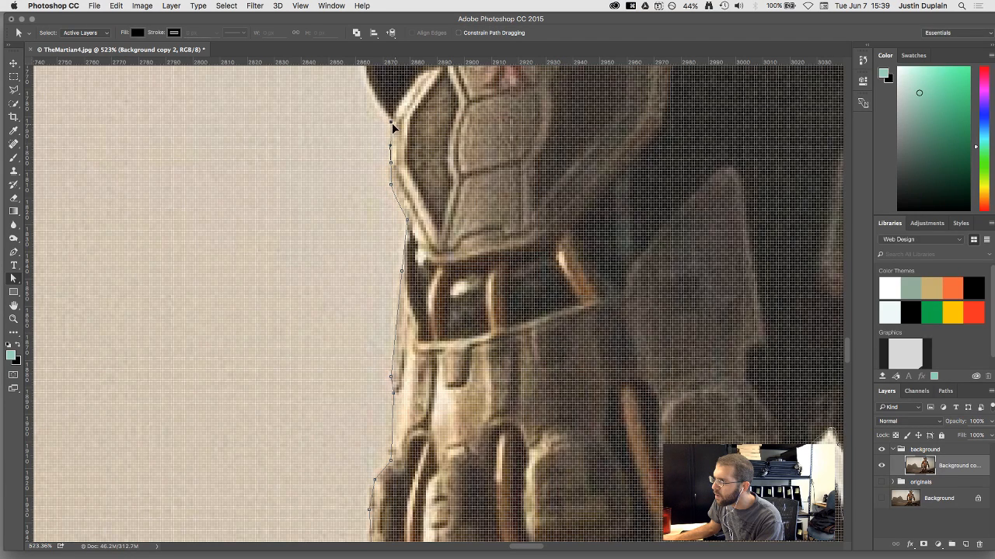
Trace a curve around the black wrist cuff's outer bulge and fine-tune its anchor to match the edge
key("p")
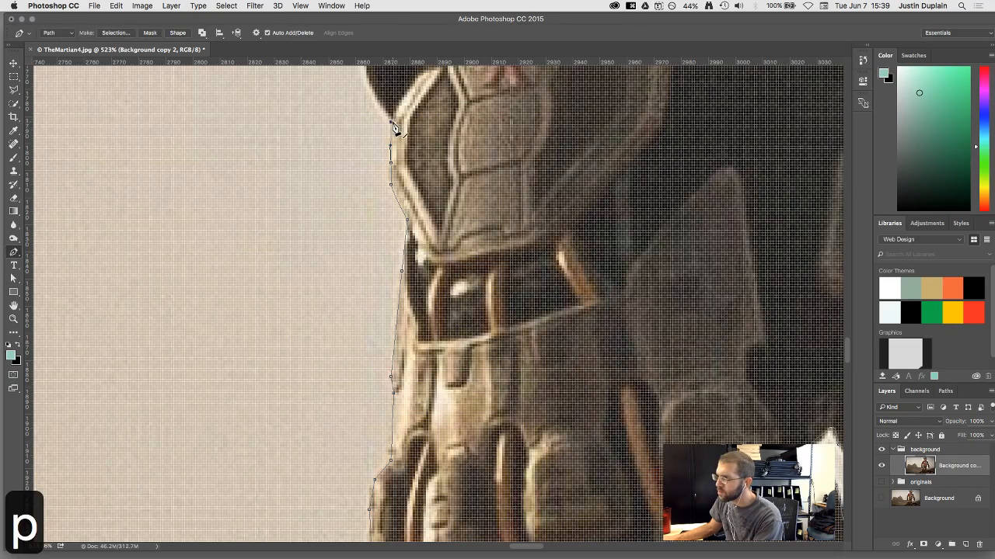
left_click_drag(395, 128, 463, 330)
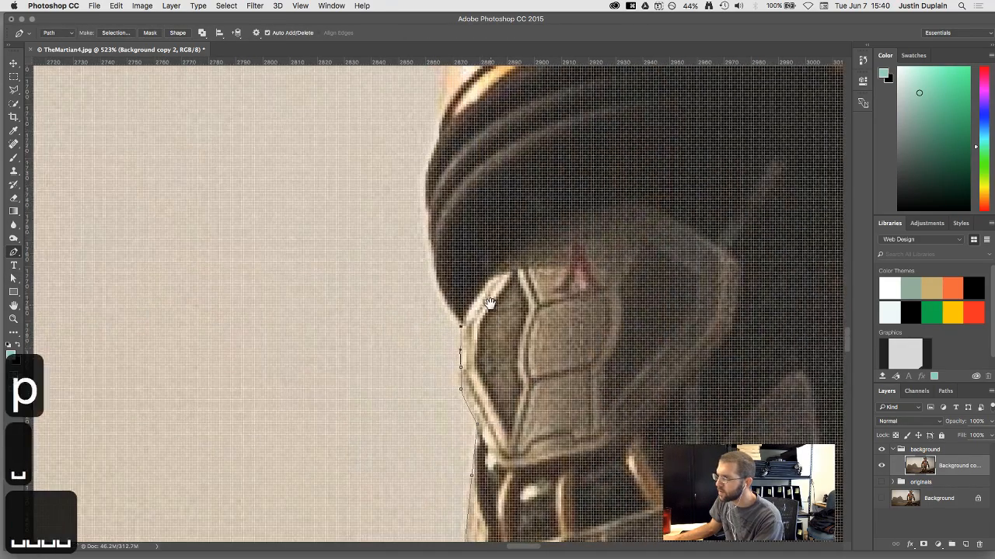
left_click_drag(425, 194, 425, 109)
scroll(424, 105, "down", 6)
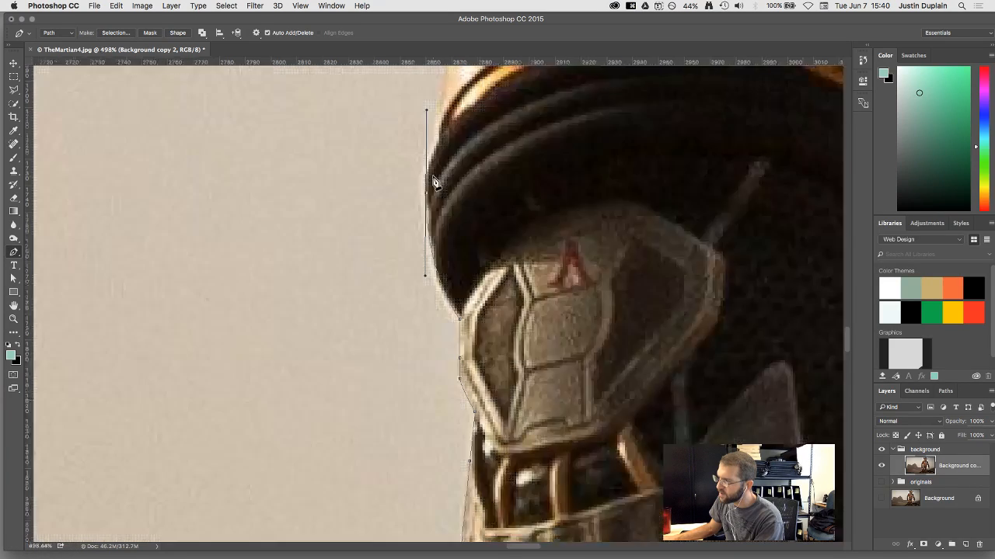
key("a")
left_click_drag(430, 183, 432, 181)
left_click_drag(457, 143, 453, 233)
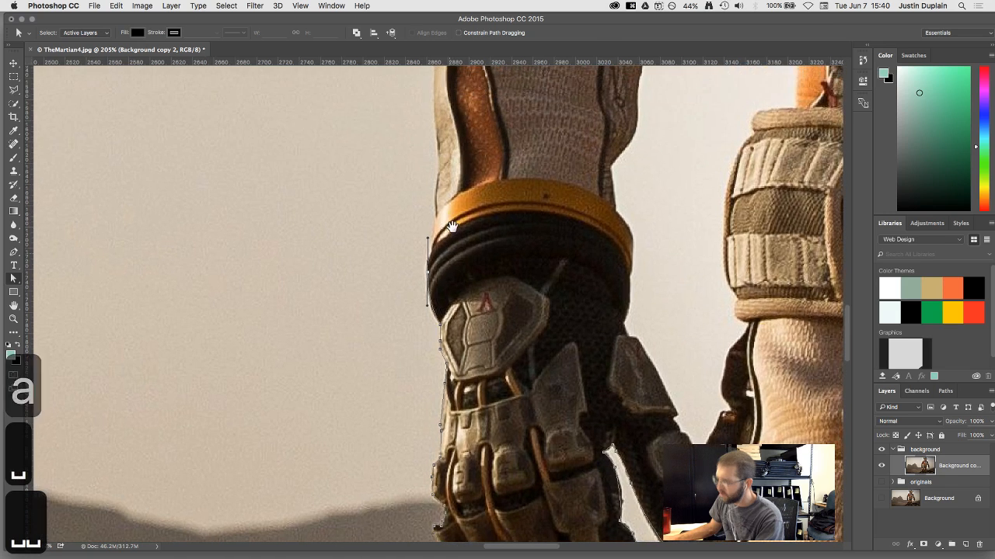
Continue the path past the orange wrist ring and up the outer edge of the lower forearm
key("p")
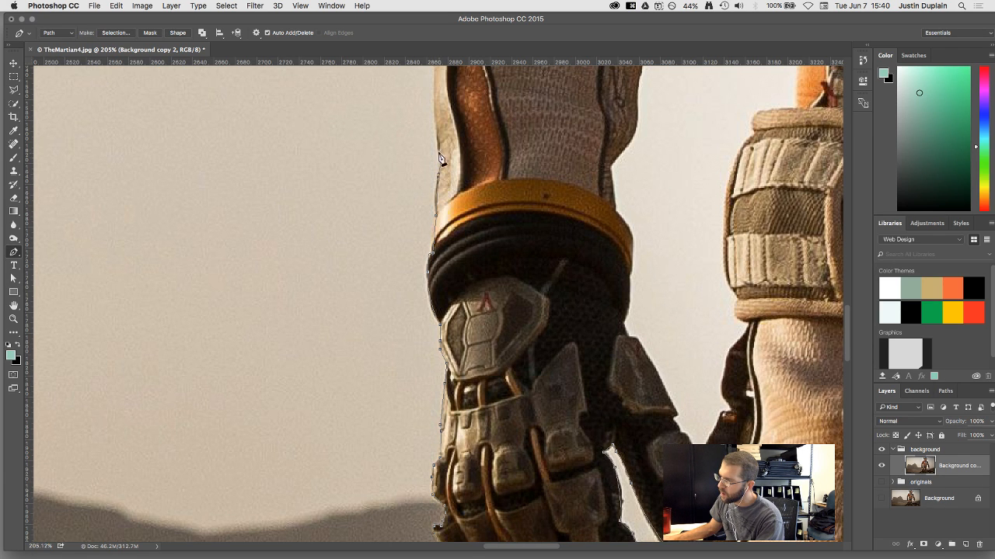
key("space")
left_click_drag(444, 102, 417, 267)
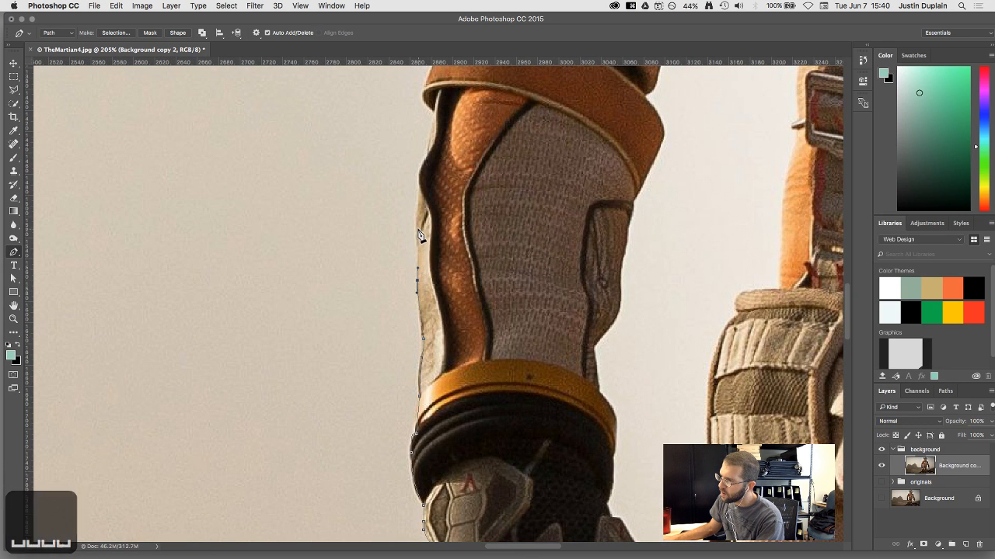
left_click_drag(416, 229, 416, 226)
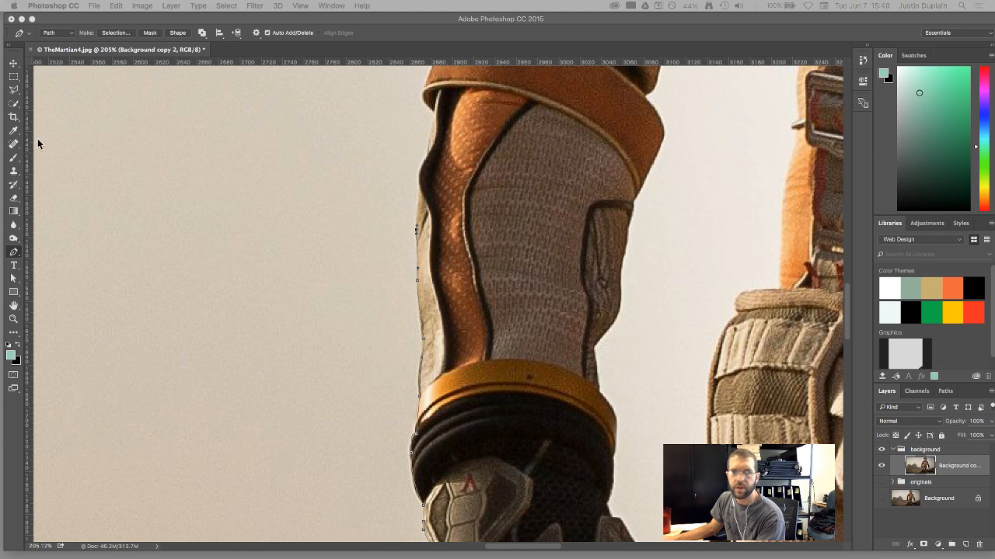
Trace the upper forearm's wavy outer edge up to the underside of the orange arm band
scroll(418, 204, "up", 3)
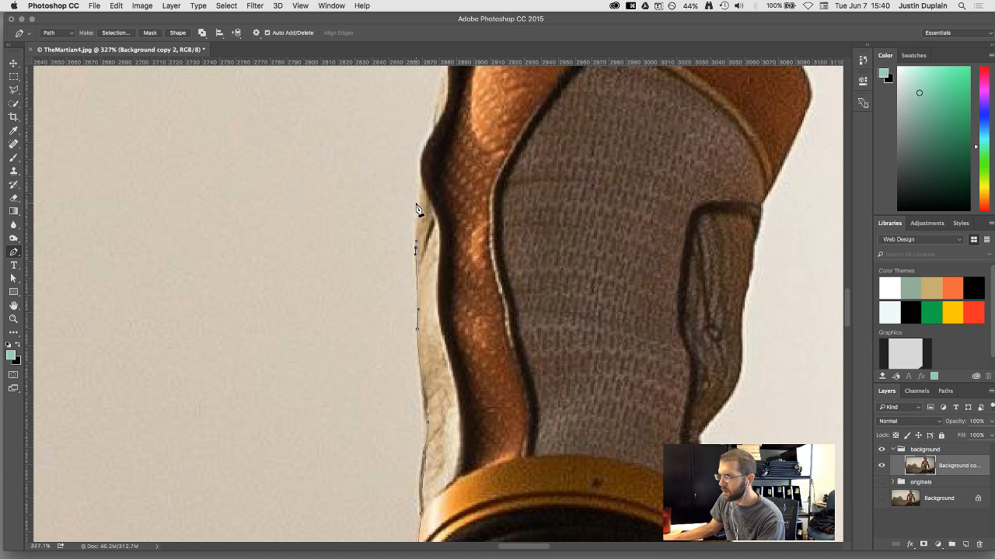
left_click_drag(415, 204, 415, 191)
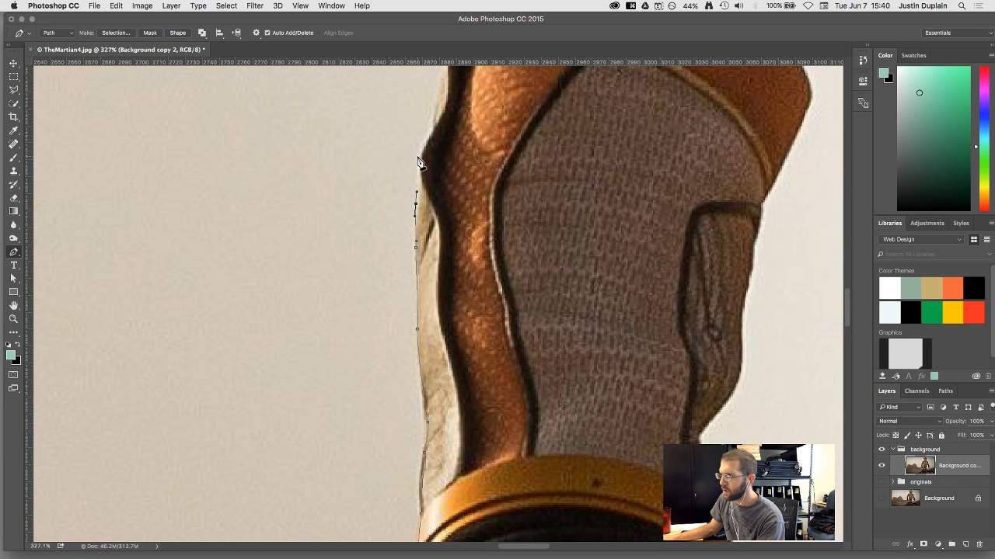
key("space")
left_click_drag(428, 147, 415, 326)
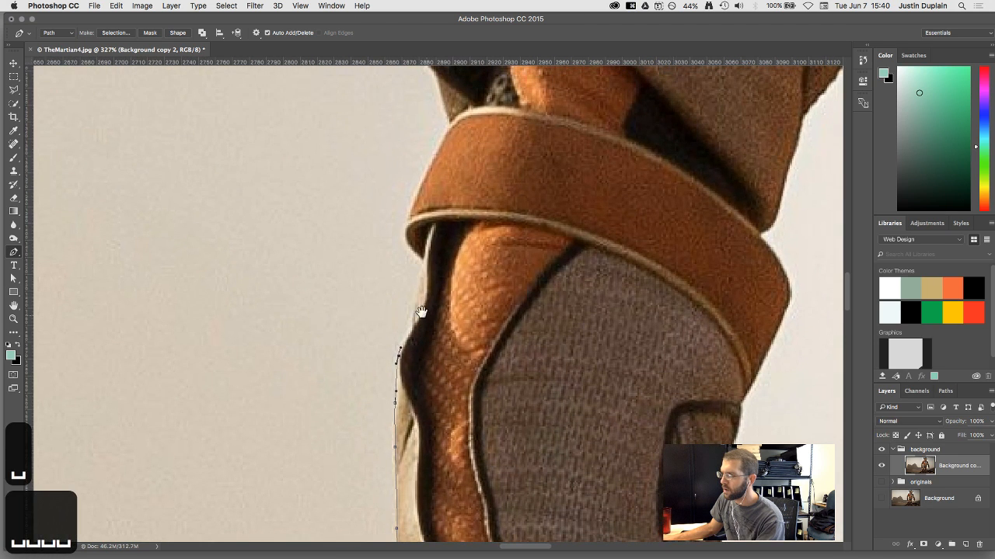
left_click(421, 265)
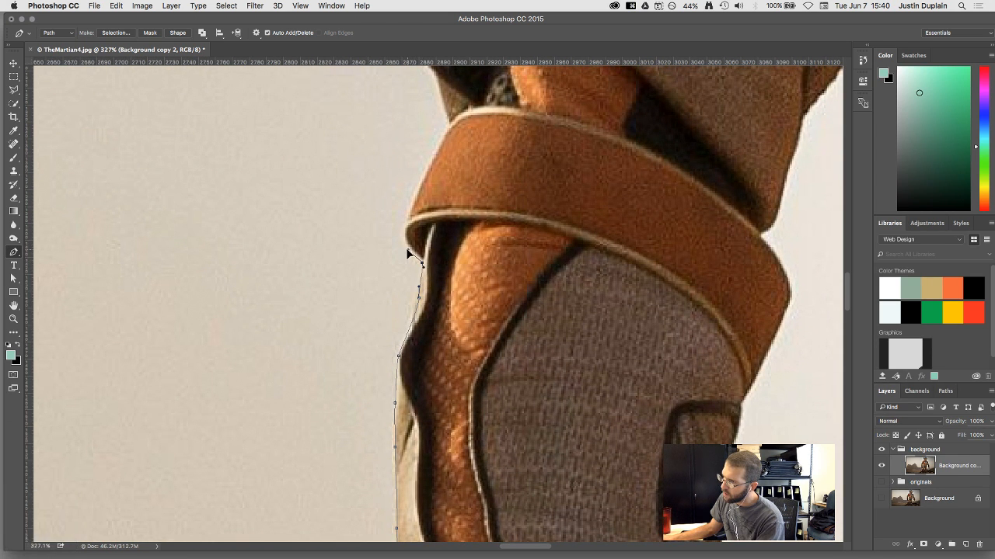
Trace around the arm band's lower lip and up its outer edge to the top corner
key("space")
left_click_drag(414, 246, 400, 354)
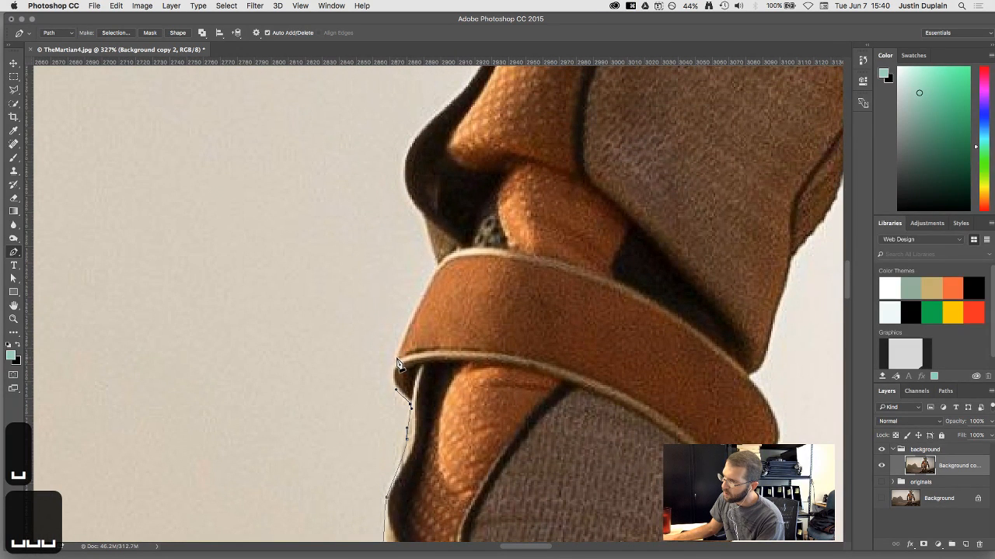
left_click(436, 267)
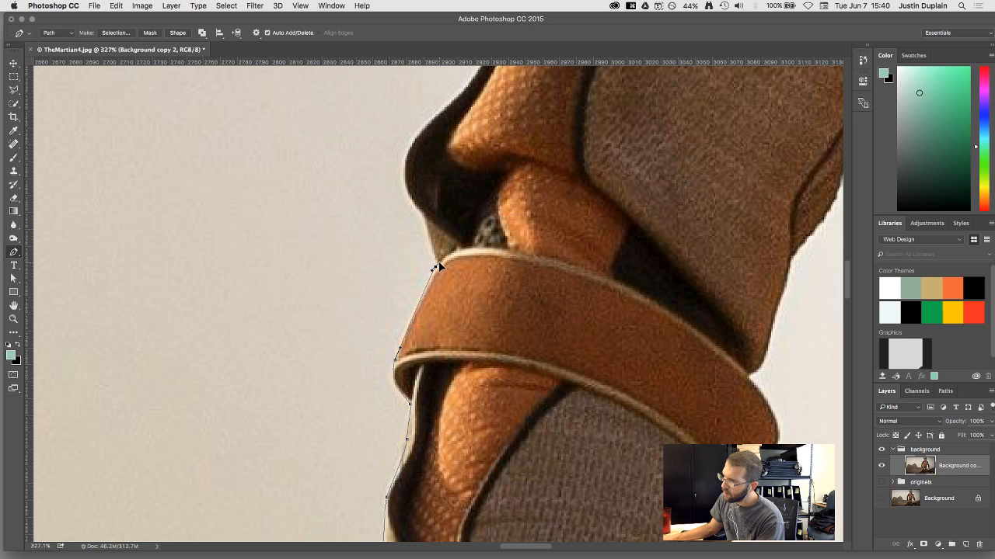
Extend the path from the arm band around the dark elbow bulge and up the sleeve's dark edge
key("space")
left_click_drag(434, 261, 467, 383)
left_click(463, 378)
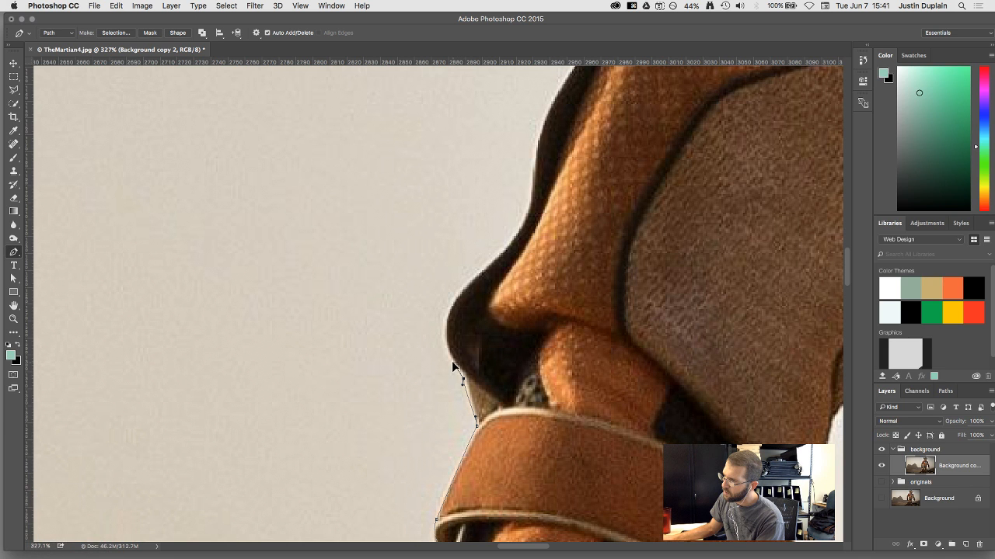
left_click(449, 335)
key("space")
left_click_drag(473, 282, 432, 415)
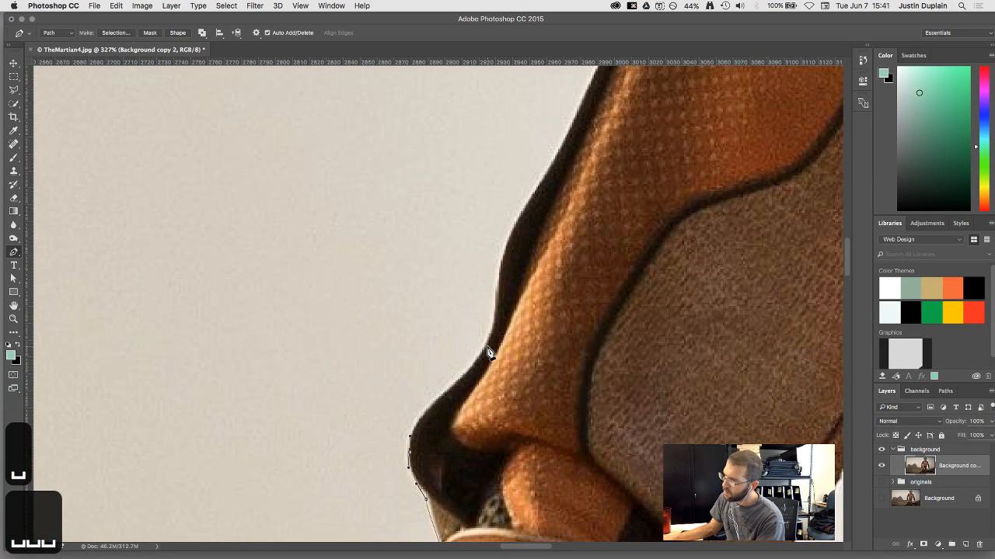
left_click_drag(485, 350, 511, 239)
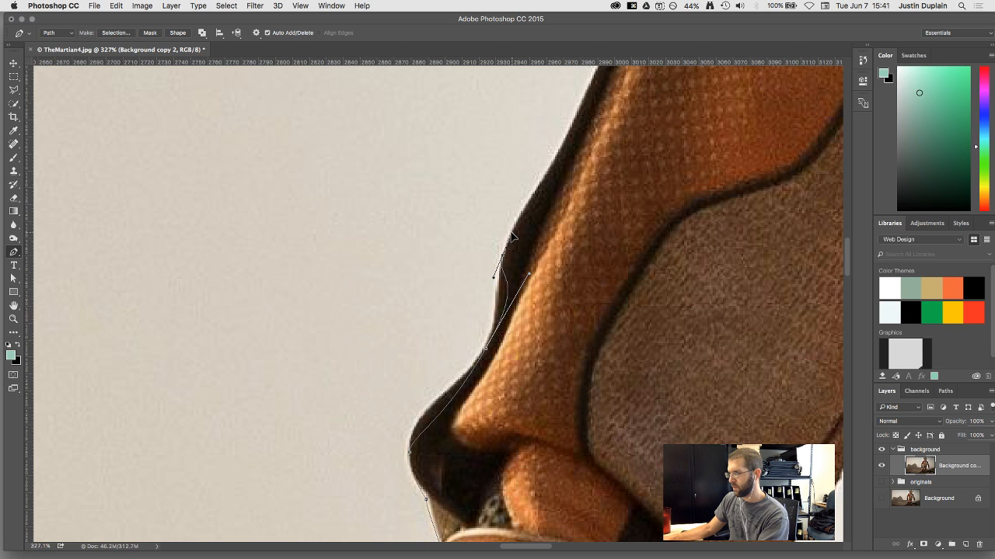
Fit the curve to the dark fold above the elbow by moving its anchor and adjusting the adjacent direction handles
key("a")
left_click(485, 353)
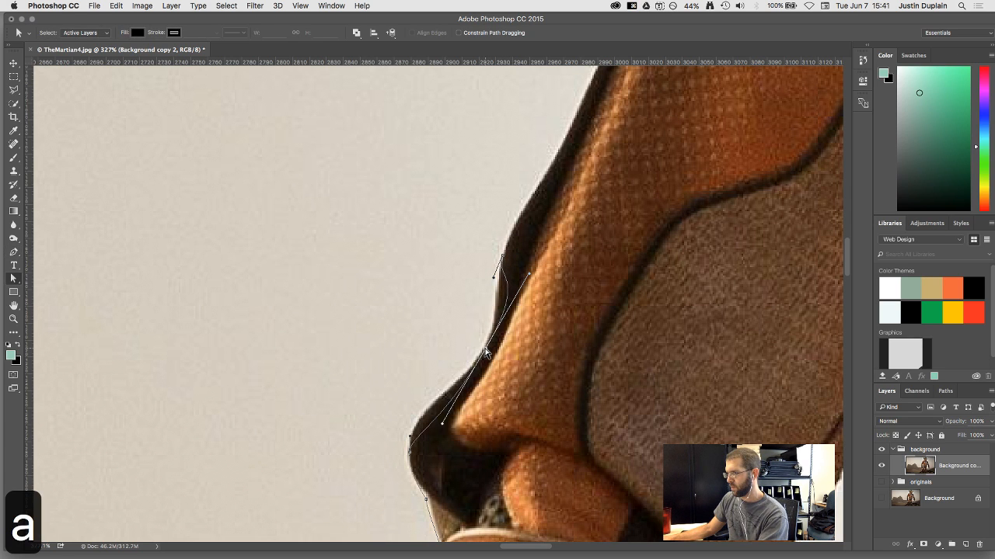
left_click_drag(485, 348, 482, 350)
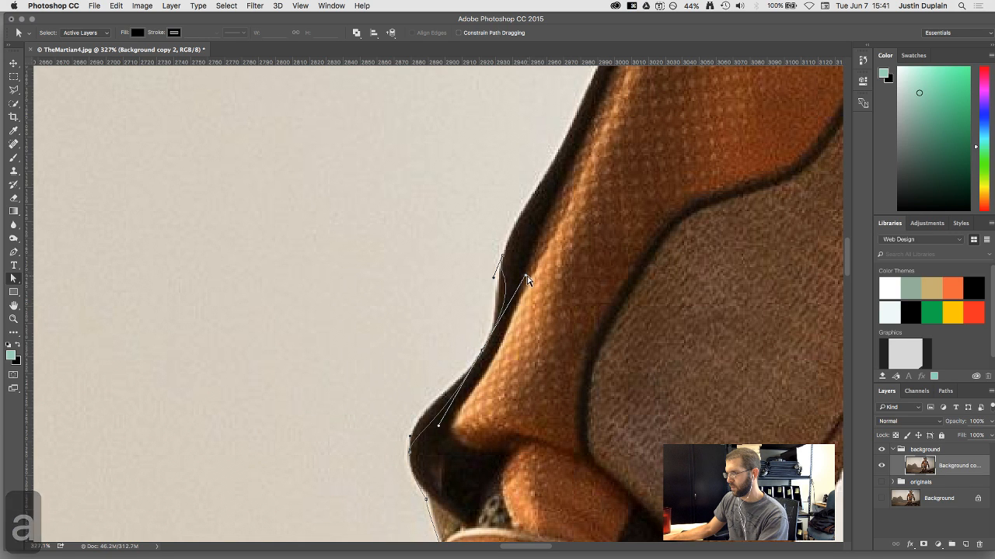
left_click_drag(526, 280, 508, 311)
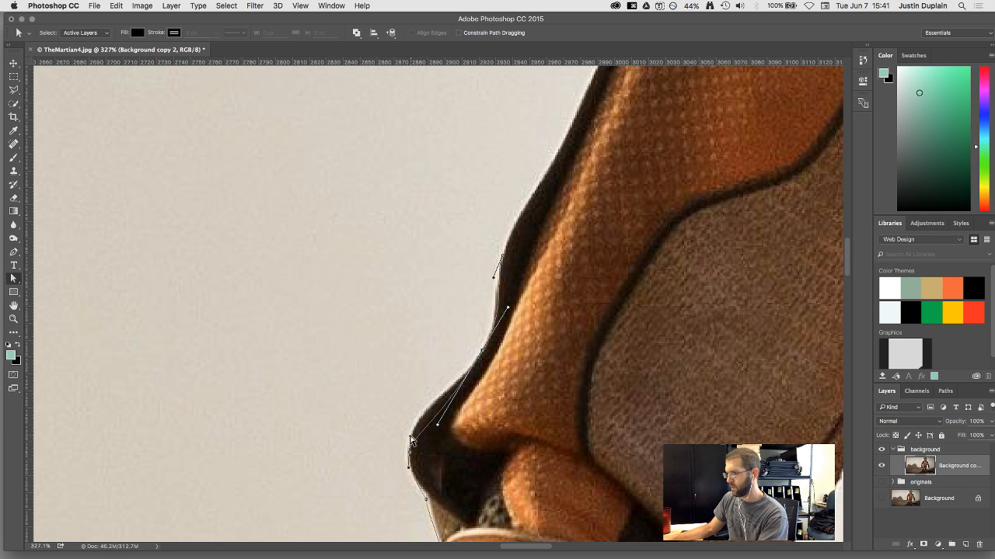
left_click_drag(411, 440, 449, 410)
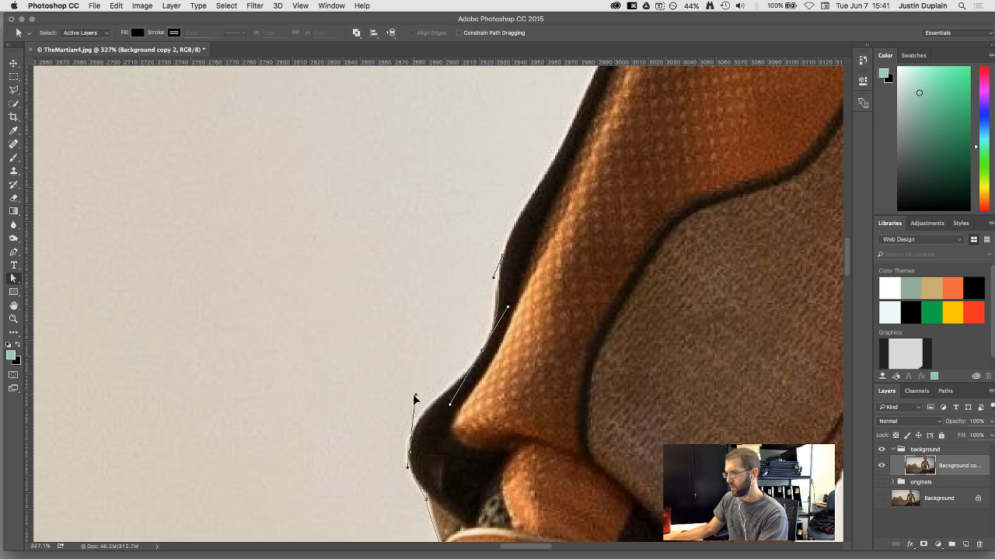
Trace the upper arm's dark outer edge up to the lower tip of the shoulder pad
key("space")
left_click_drag(517, 259, 462, 355)
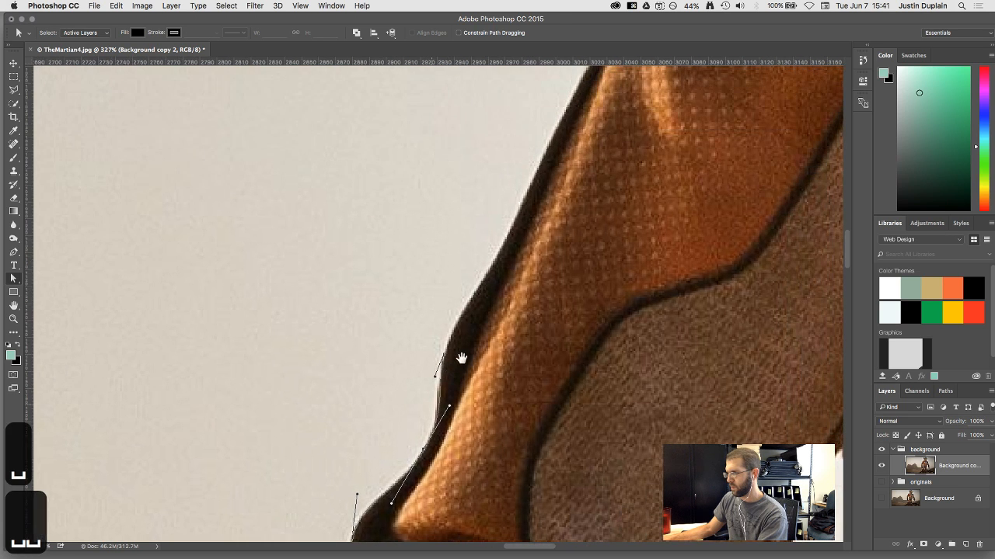
key("p")
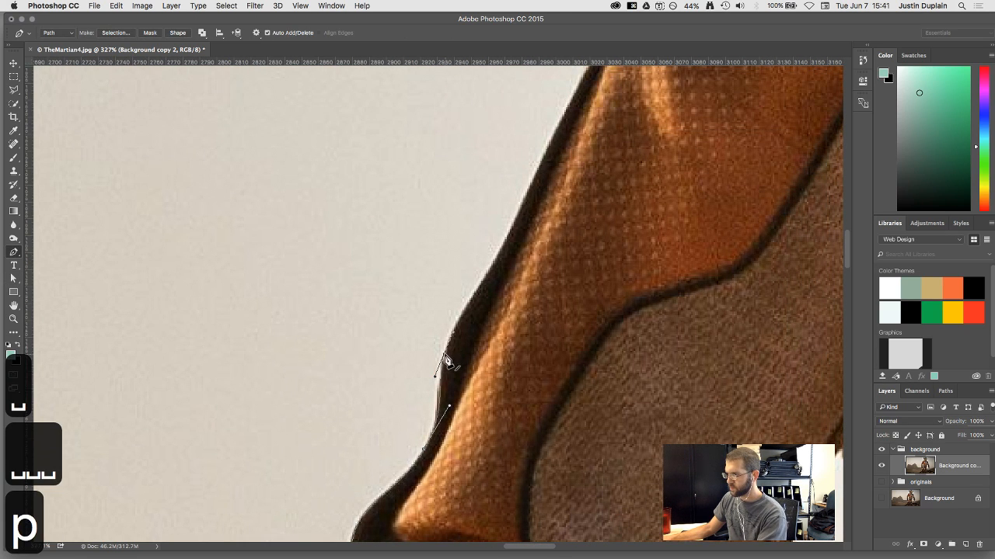
left_click(498, 262)
left_click_drag(509, 244, 507, 239)
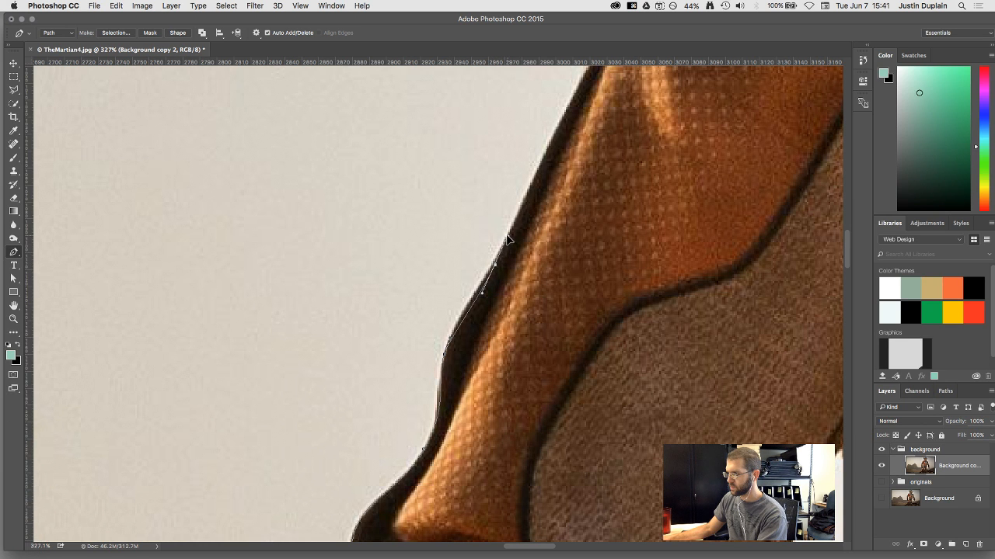
key("space")
left_click_drag(553, 183, 459, 374)
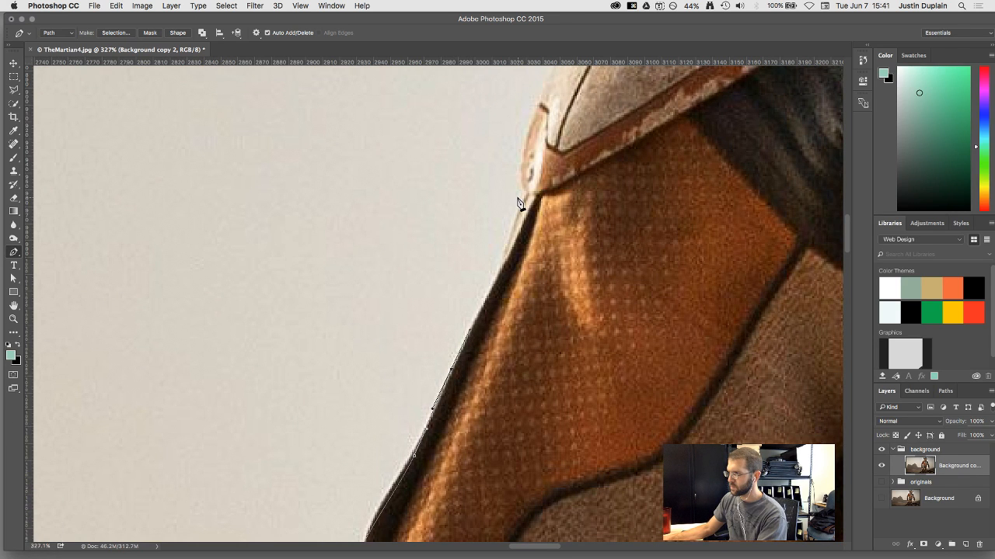
left_click_drag(524, 201, 457, 413)
Trace the shoulder pad's outer curve over the top to its junction with the red ARES strap
key("space")
key("space")
left_click_drag(639, 201, 444, 239)
left_click_drag(414, 189, 381, 219)
key("space")
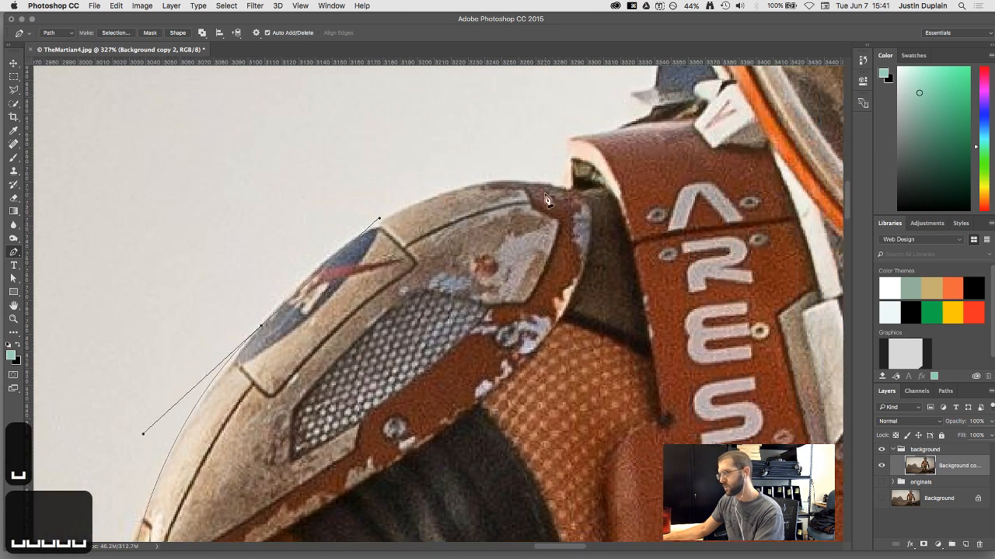
mouse_move(563, 189)
left_mouse_down()
mouse_move(697, 212)
mouse_move(600, 171)
mouse_move(561, 171)
left_mouse_up()
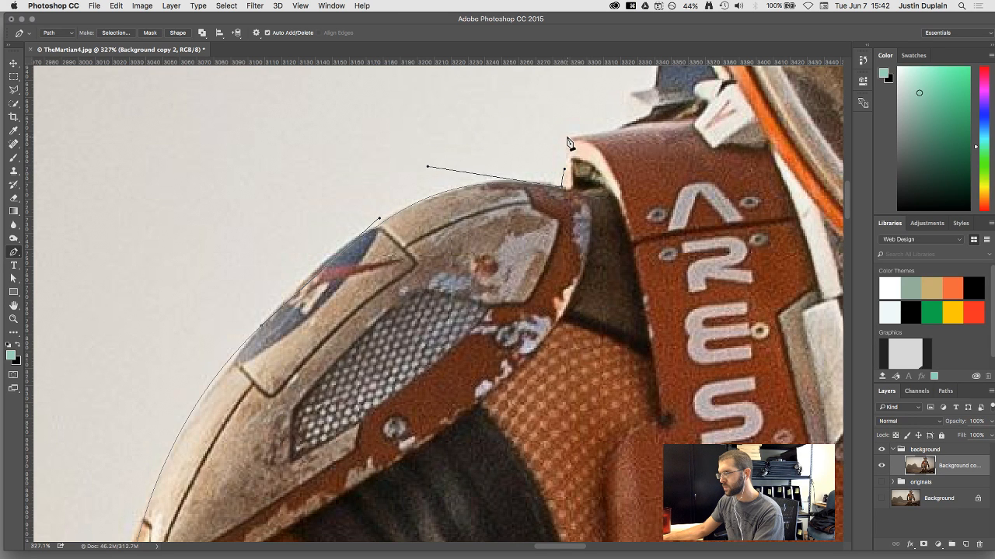
Extend the path to the red ARES strap's upper corner, then refit the shoulder pad's mid-curve anchor and its lower direction handle
left_click(568, 137)
scroll(407, 327, "down", 2)
left_click_drag(292, 394, 420, 278)
key("space")
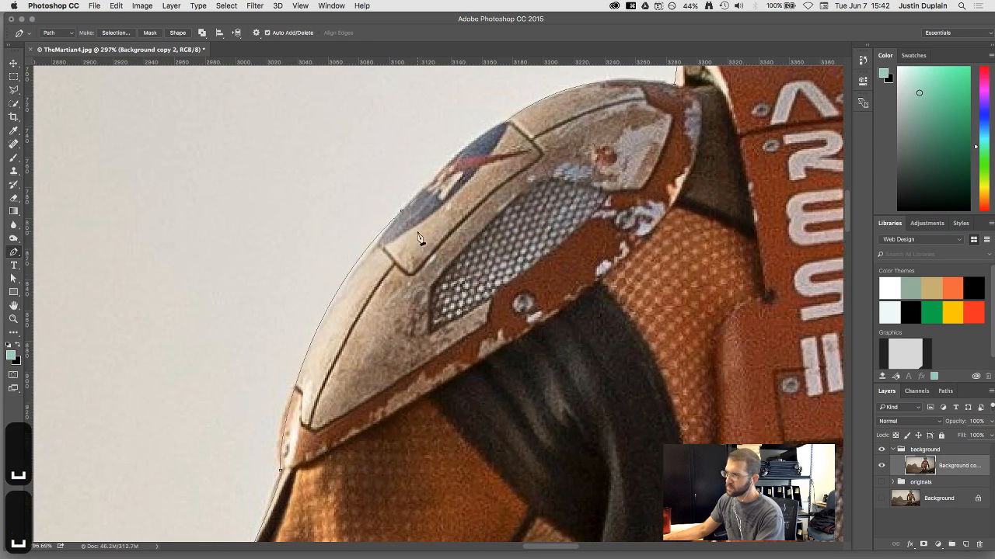
key("a")
left_click(403, 211)
left_click_drag(405, 205, 411, 199)
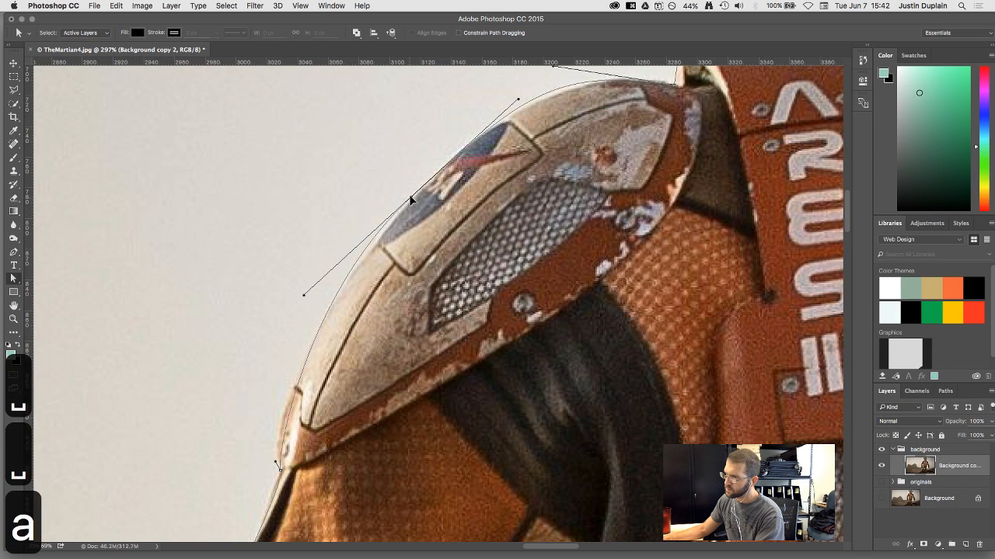
left_click_drag(303, 300, 281, 317)
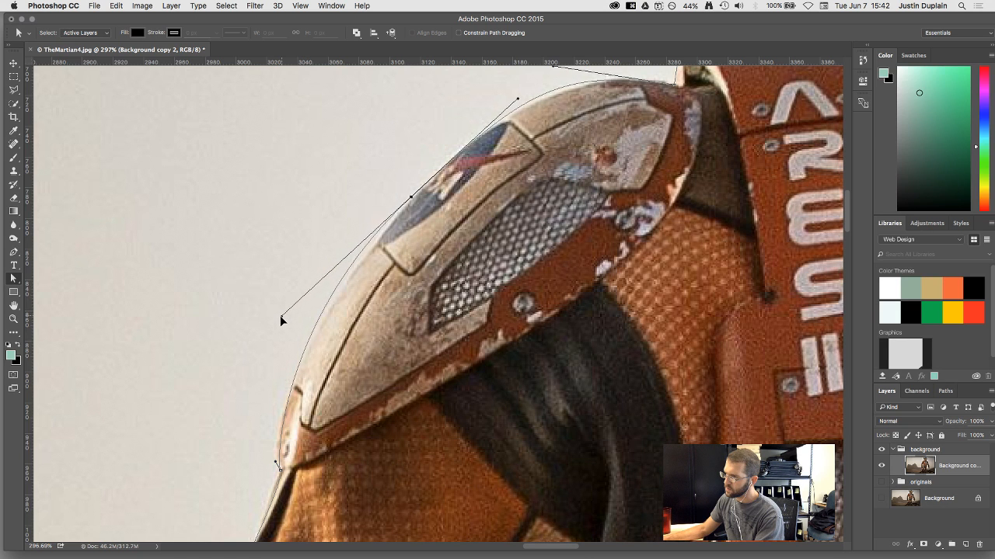
left_click_drag(412, 200, 406, 208)
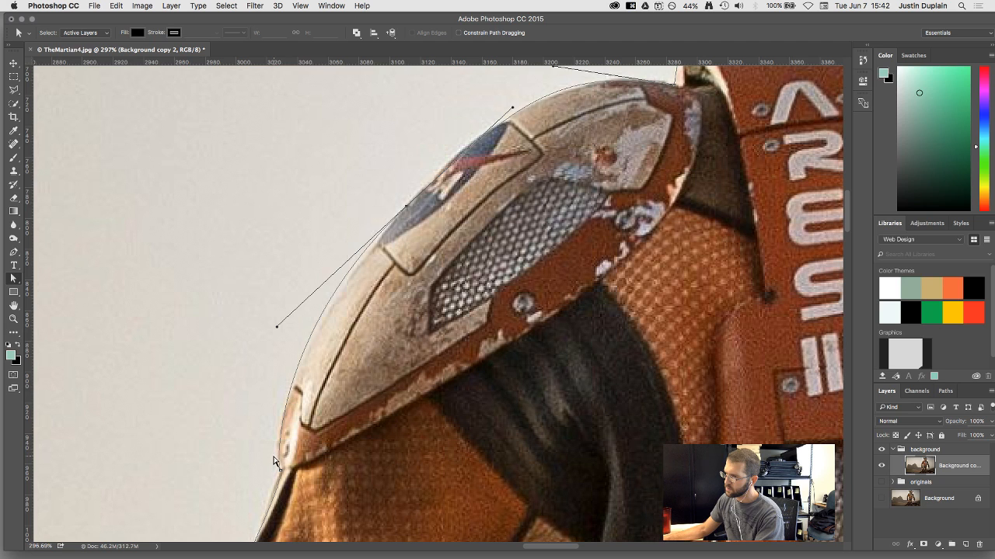
Refine the shoulder pad's curve with the direction handles at its lower tip, middle and junction with the strap
left_click_drag(275, 465, 270, 459)
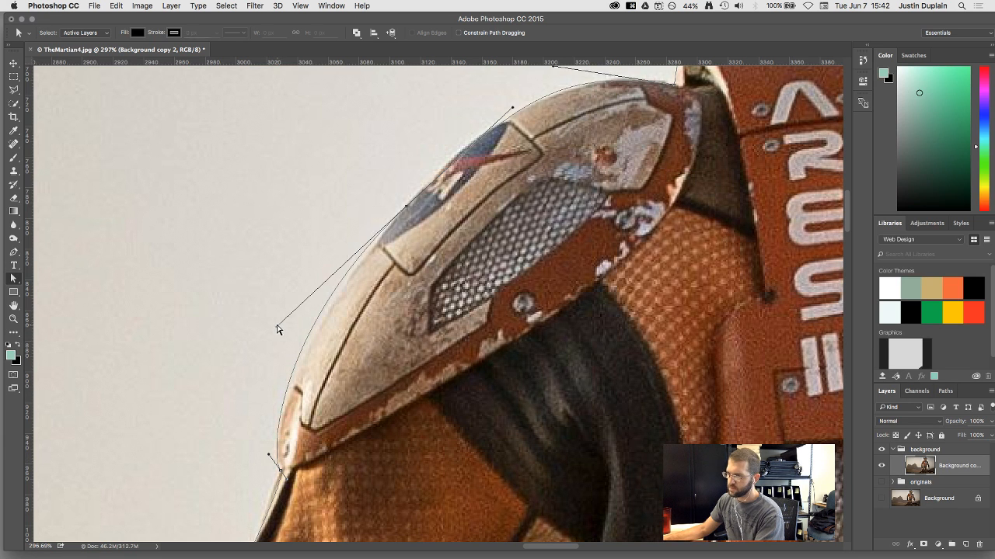
left_click_drag(277, 327, 293, 318)
left_click_drag(486, 204, 389, 351)
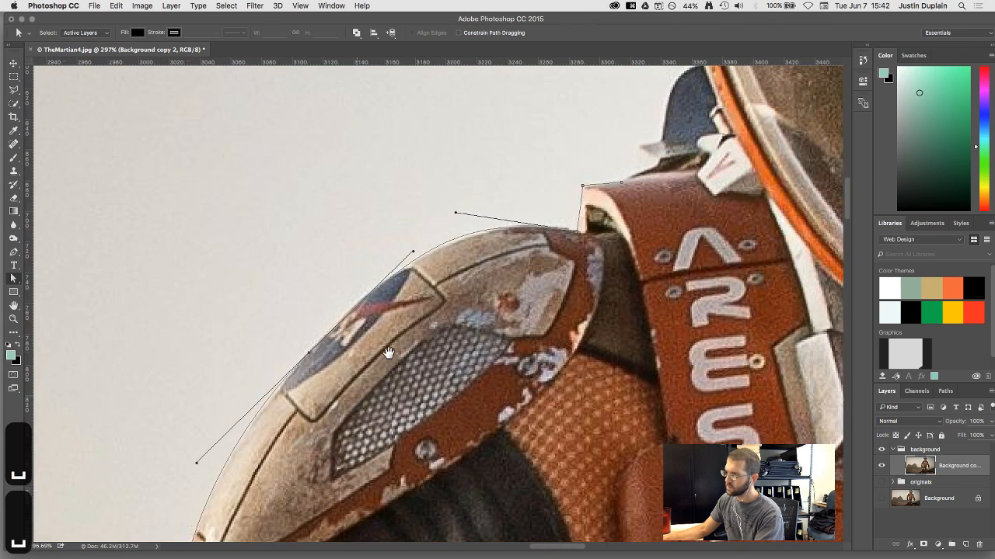
left_click_drag(456, 212, 472, 211)
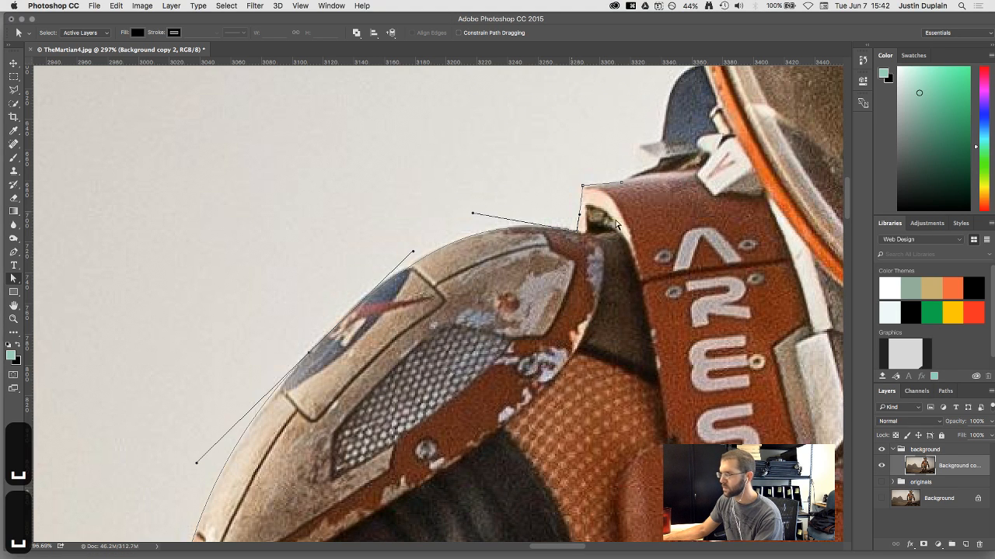
Continue the path along the red strap's top edge and around the pale grey tab beside the helmet
left_click_drag(715, 228, 602, 257)
key("super+0")
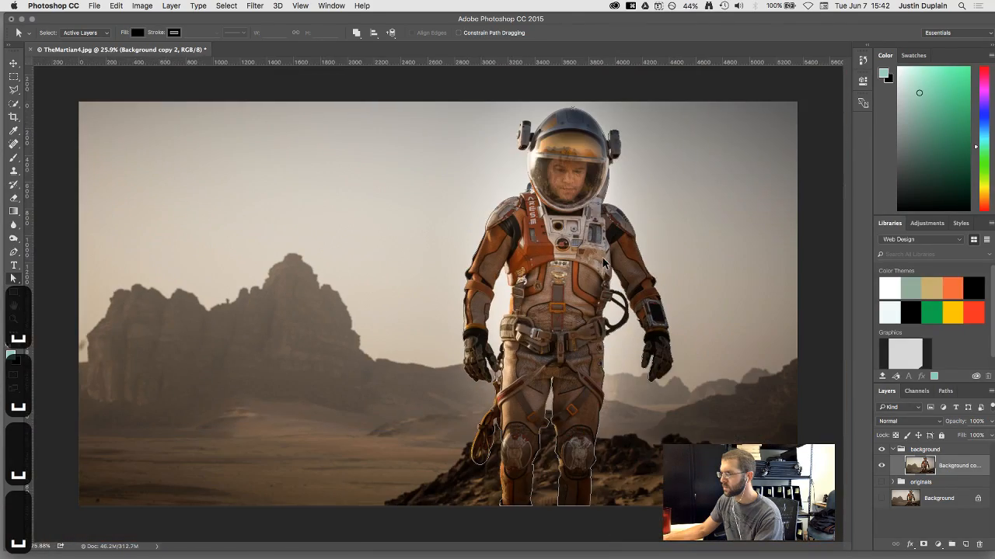
left_click_drag(519, 181, 579, 181)
left_click_drag(468, 147, 466, 343)
left_click_drag(339, 287, 347, 300)
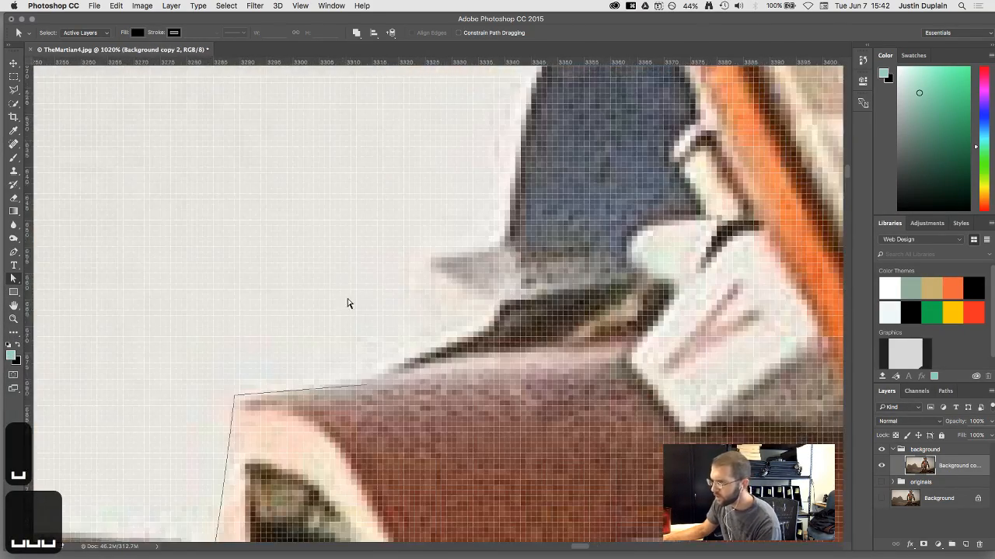
key("p")
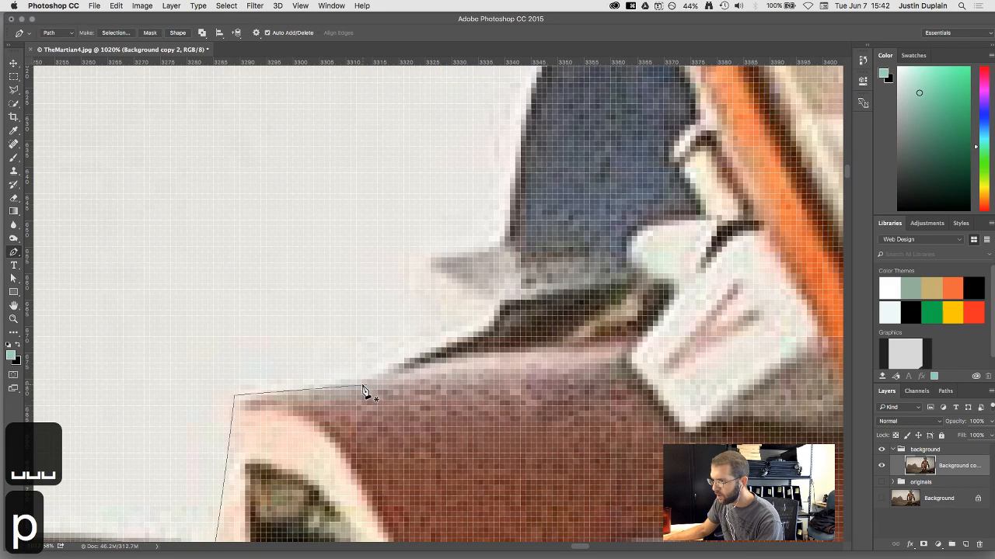
key("a")
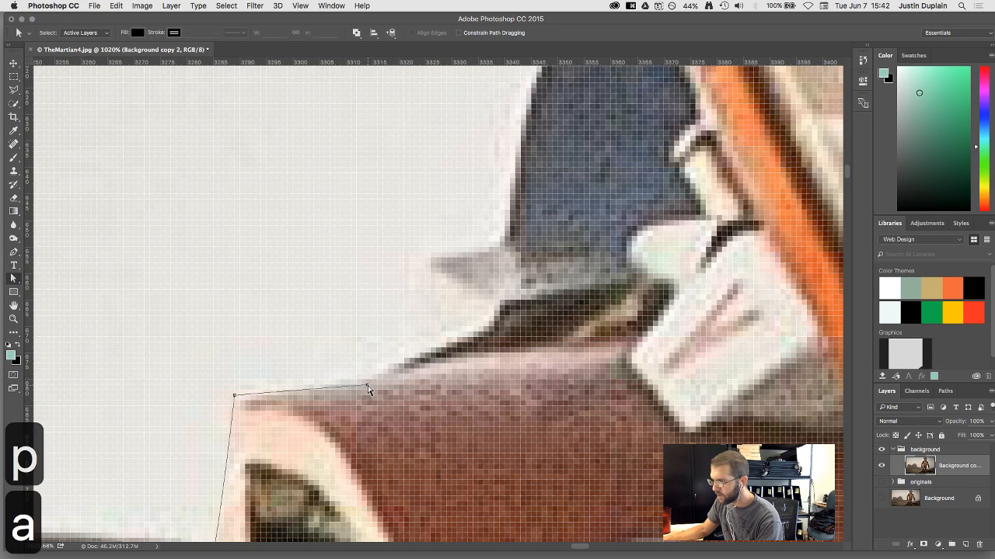
key("p")
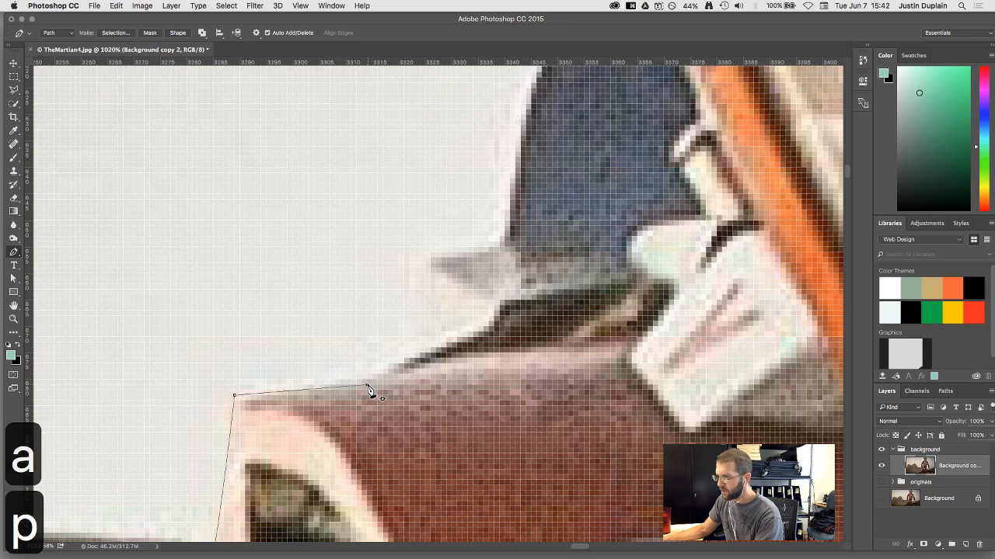
left_click(446, 337)
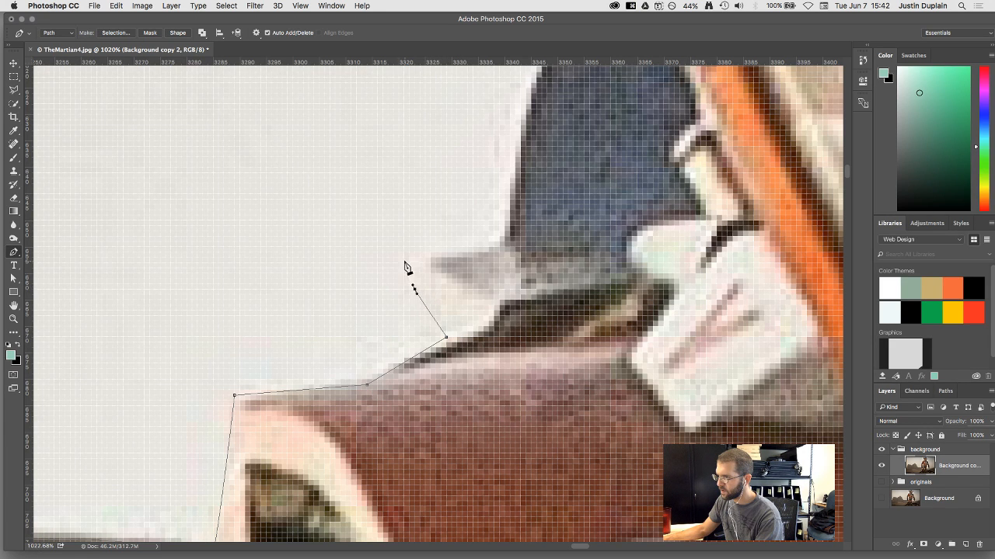
left_click_drag(409, 252, 473, 382)
Trace the dark blue rounded piece behind the tab up to where it meets the helmet's orange rim
key("space")
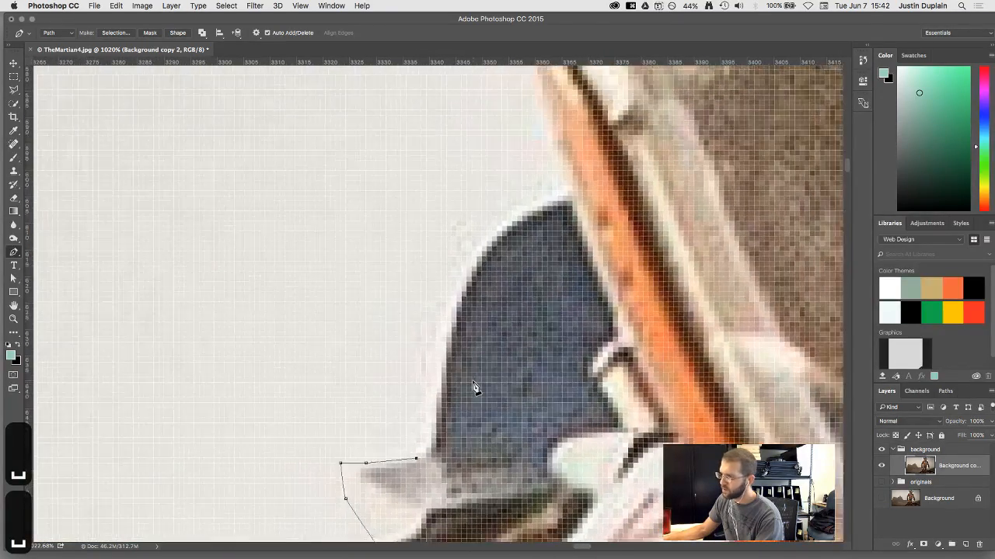
scroll(473, 386, "down", 5)
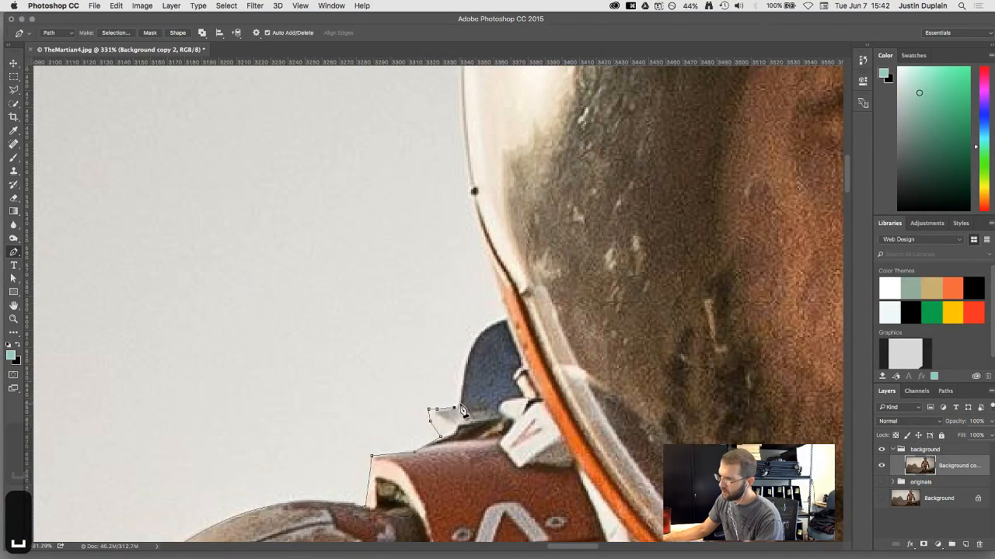
left_click(466, 350)
left_click(493, 320)
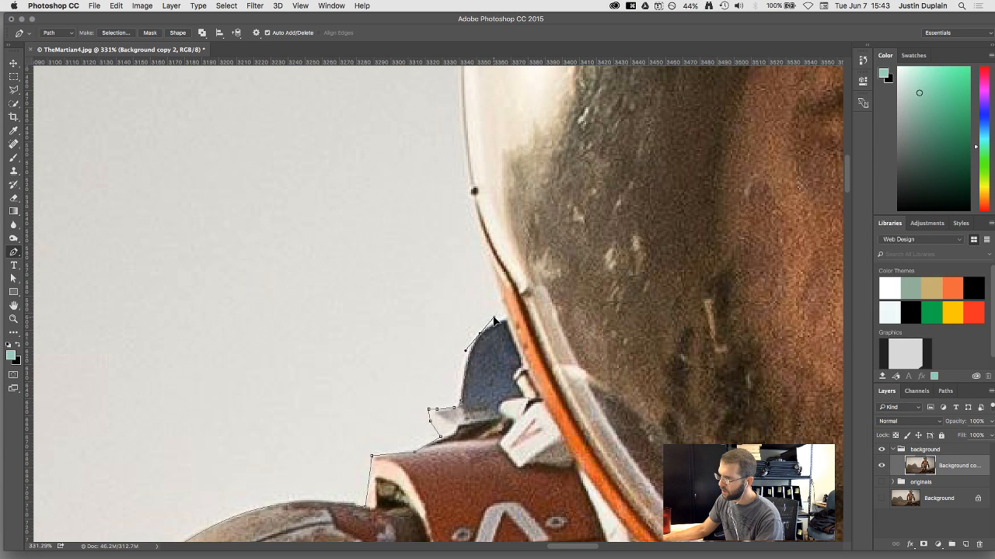
left_click(505, 320)
left_click_drag(507, 318, 506, 312)
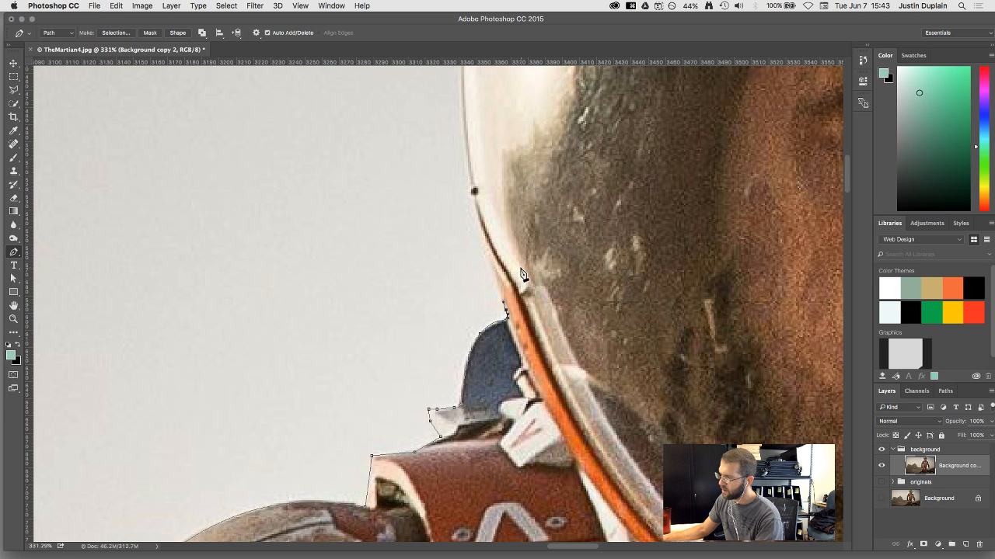
Trace the helmet's outer edge from the orange rim up the glass to just below the side-mounted lamp
scroll(522, 272, "down", 10)
key("space")
left_click_drag(522, 224, 488, 283)
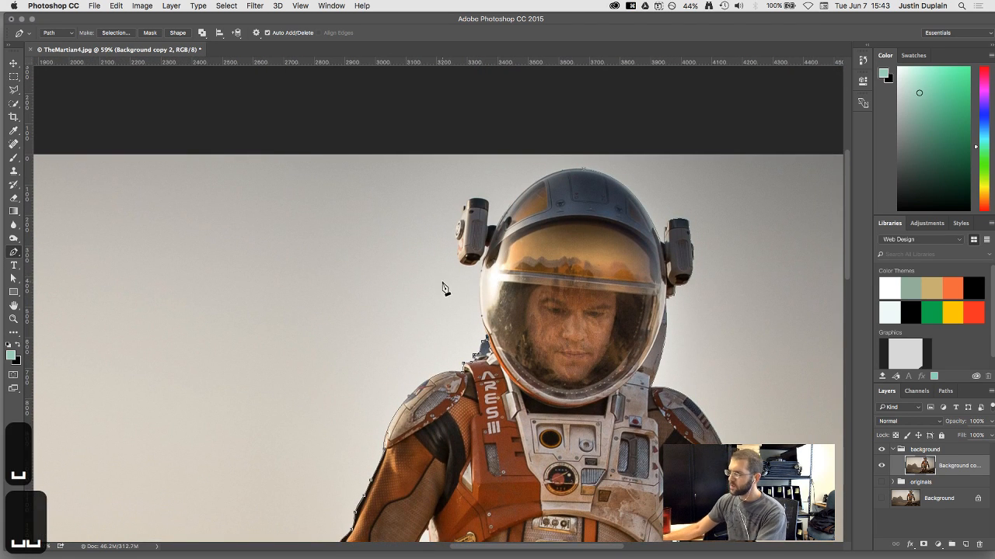
scroll(475, 284, "up", 4)
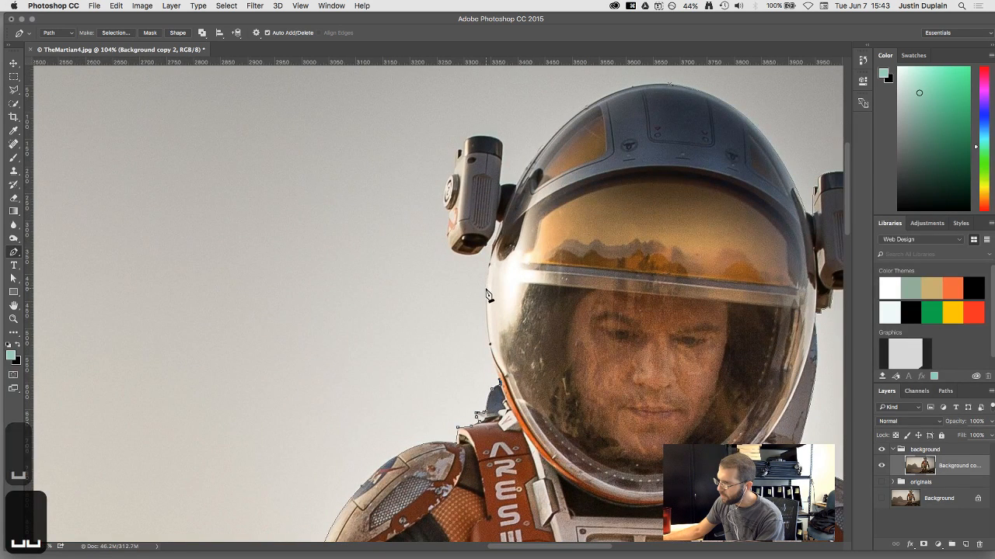
left_click_drag(487, 291, 492, 257)
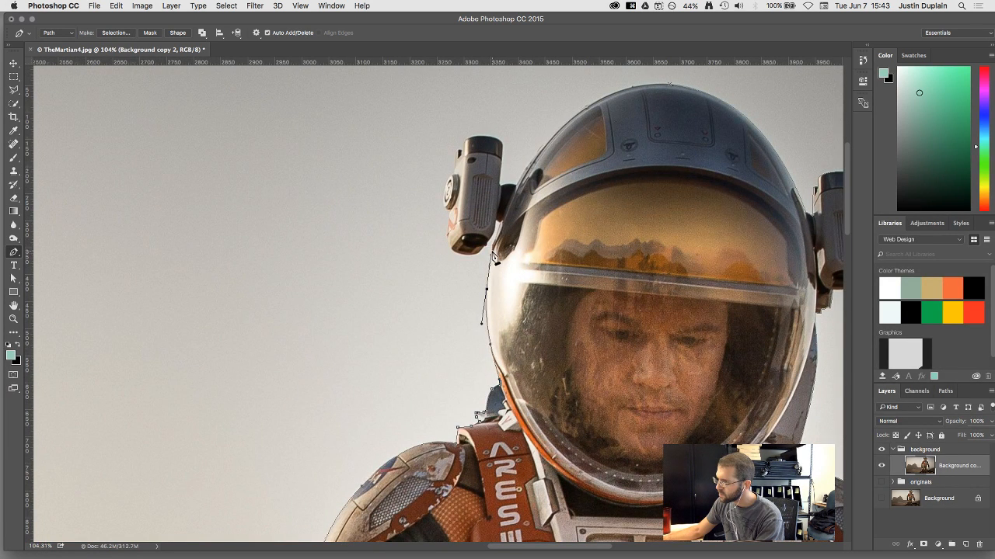
Trace the helmet edge through the narrow gap up to the lamp's mounting arm and start down the lamp's inner edge
scroll(495, 260, "up", 10)
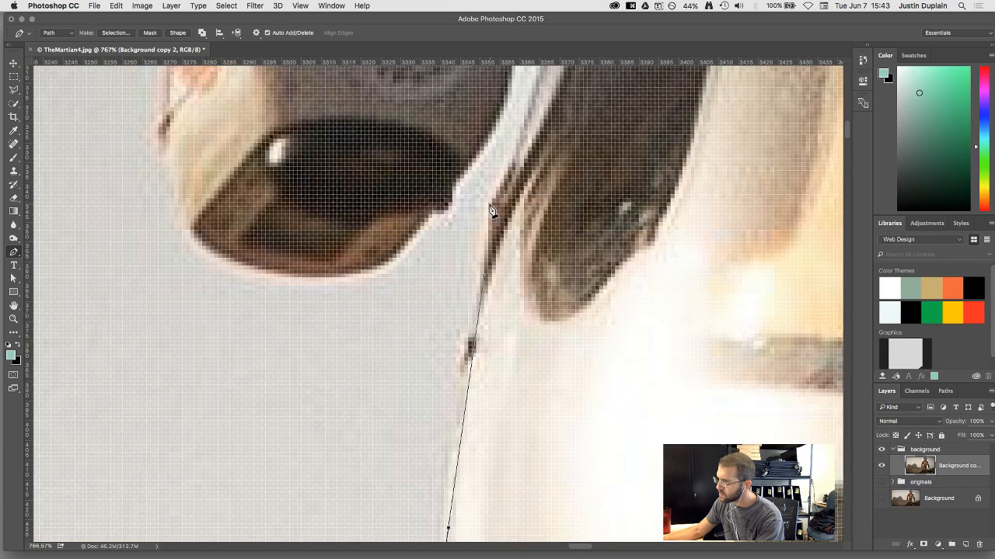
key("space")
left_click_drag(517, 166, 475, 273)
key("space")
left_click_drag(487, 238, 474, 285)
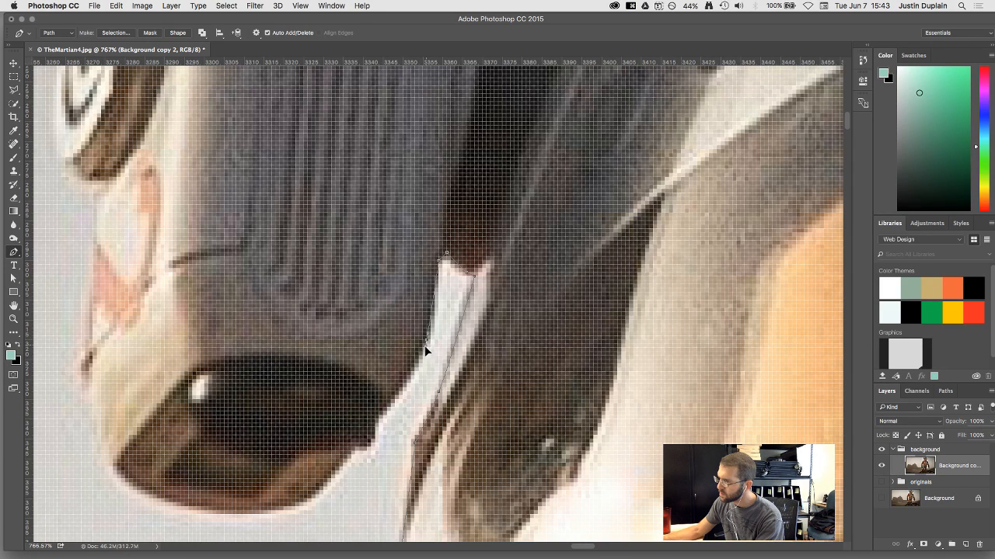
Continue the path down the lamp's inner edge, around the small notch and onto its rounded underside
left_click_drag(400, 398, 354, 460)
left_click(377, 426)
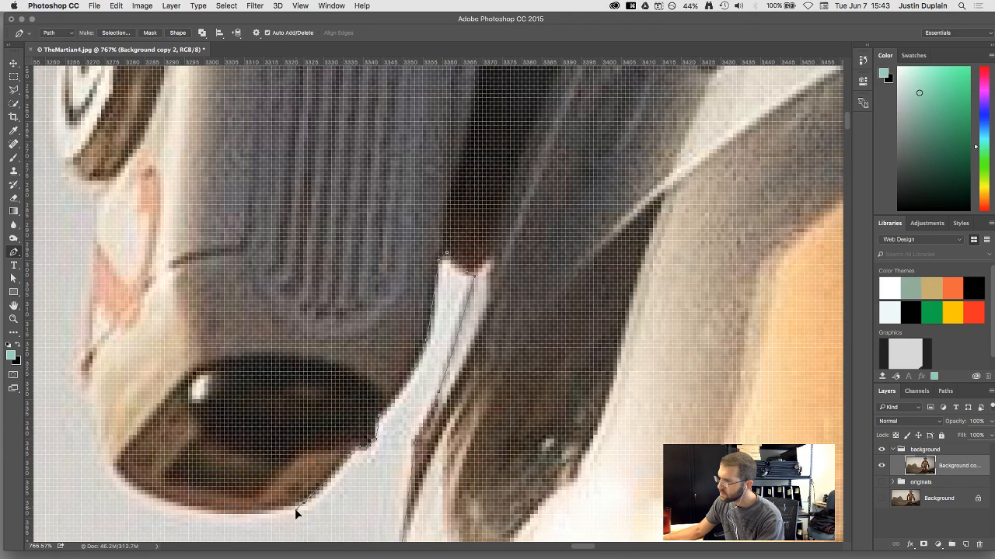
left_click_drag(241, 504, 378, 443)
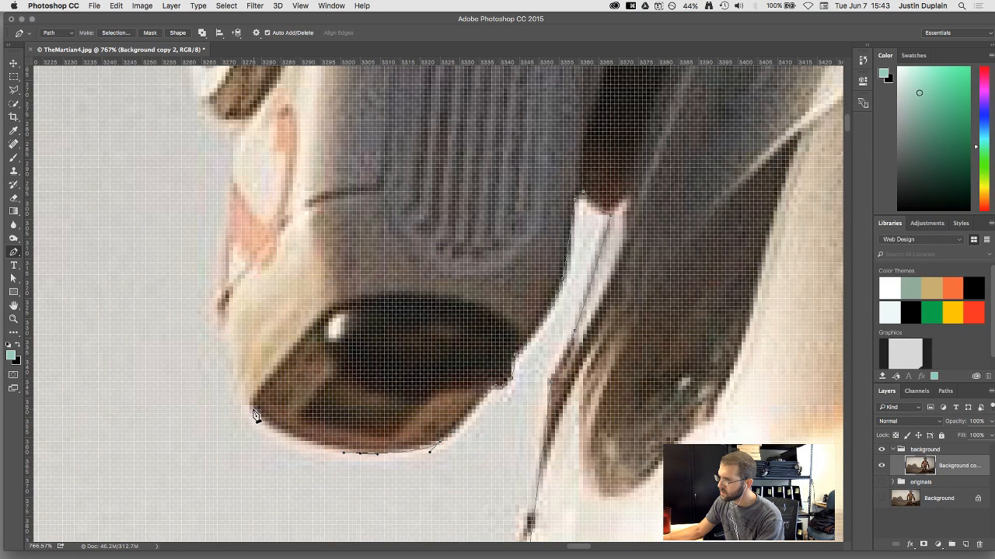
Fit the curve to the lamp's underside by moving its two anchors
key("a")
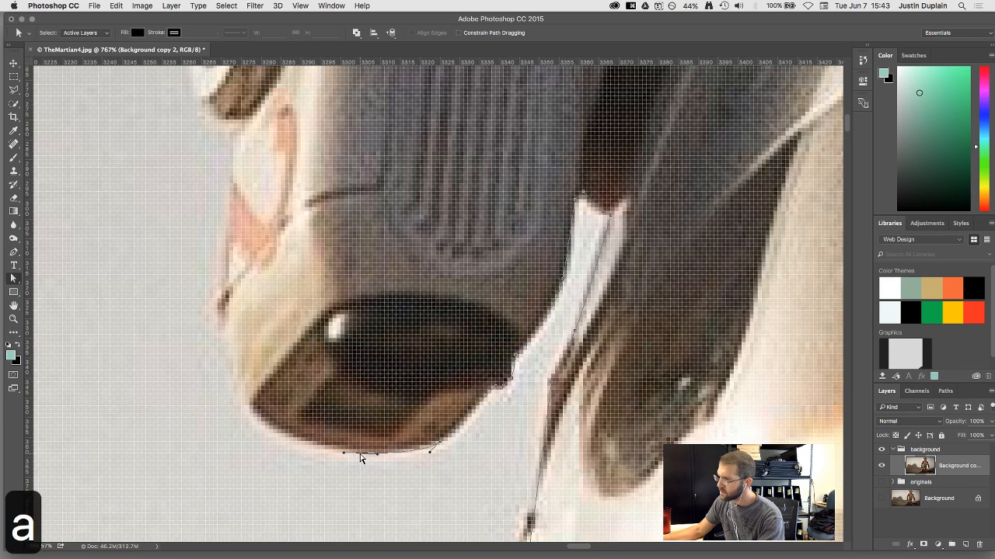
left_click_drag(359, 457, 359, 461)
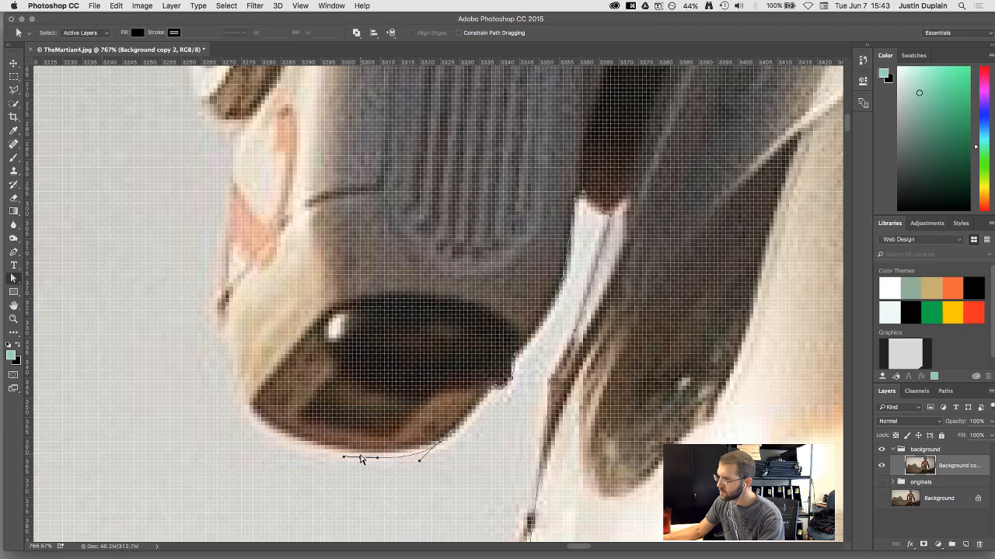
left_click_drag(358, 459, 331, 460)
left_click_drag(440, 443, 439, 446)
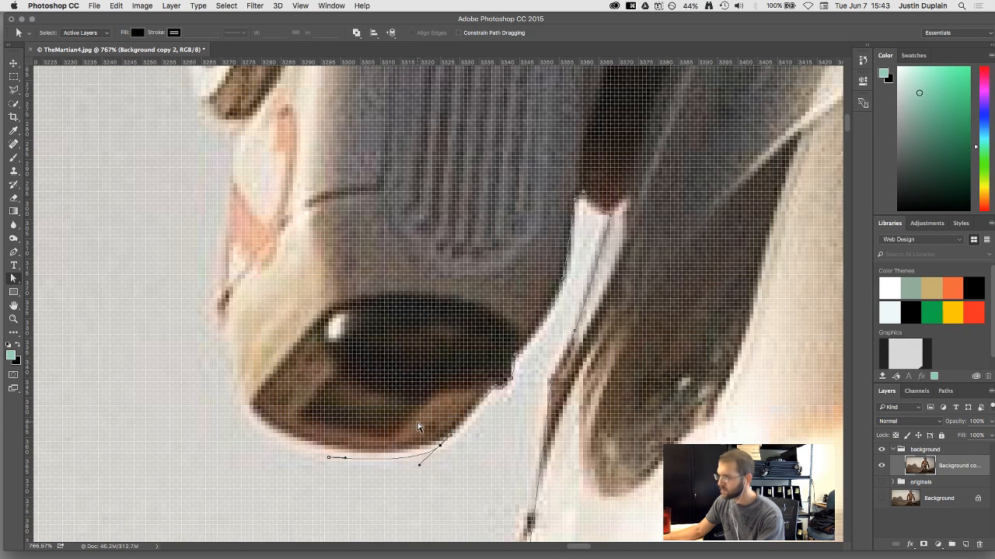
Trace the rest of the lamp's underside, around its outer lower corner and up the side past the small protrusion
key("p")
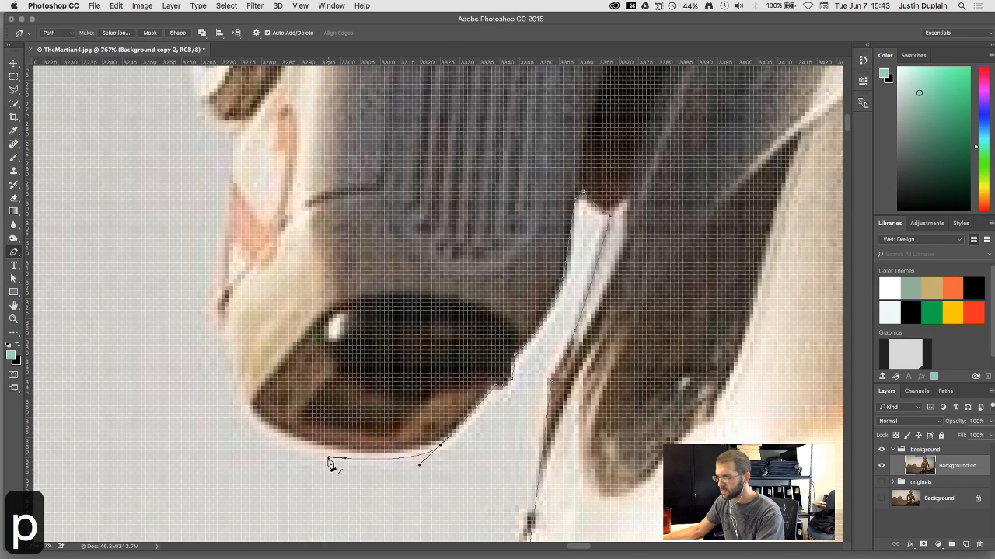
left_click_drag(327, 458, 312, 457)
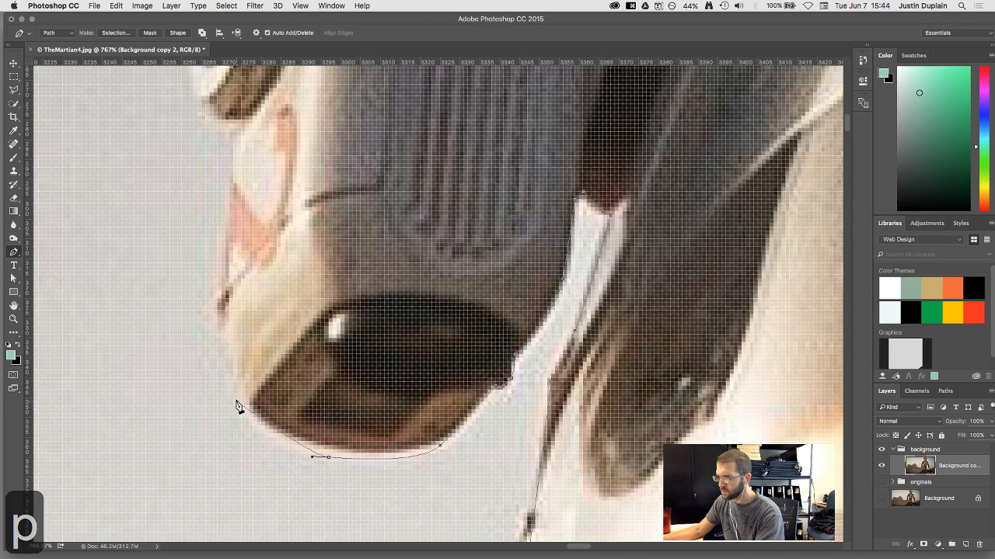
left_click_drag(237, 407, 215, 265)
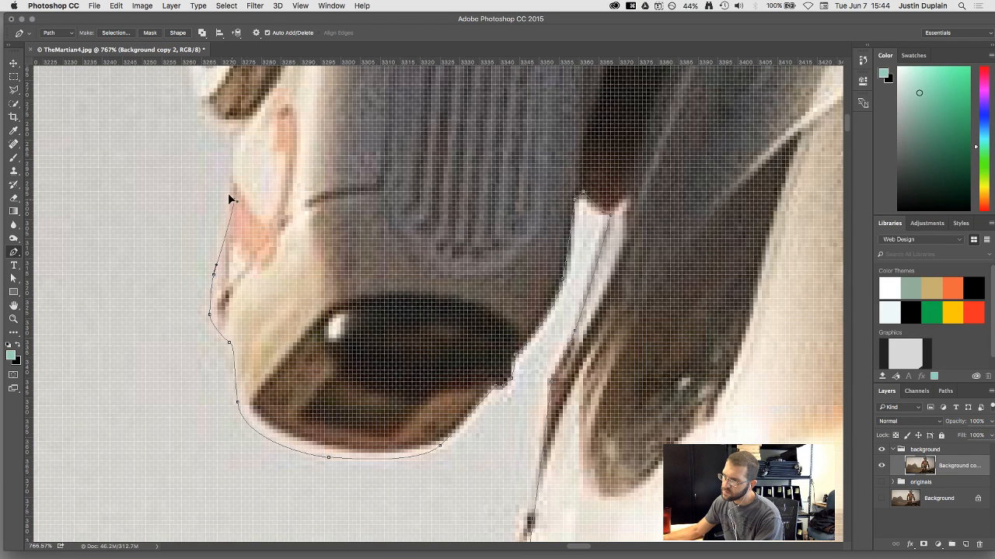
left_click_drag(231, 186, 233, 171)
Extend the path up the lamp's outer side to the round knob and curve it around the knob's lower edge
key("a")
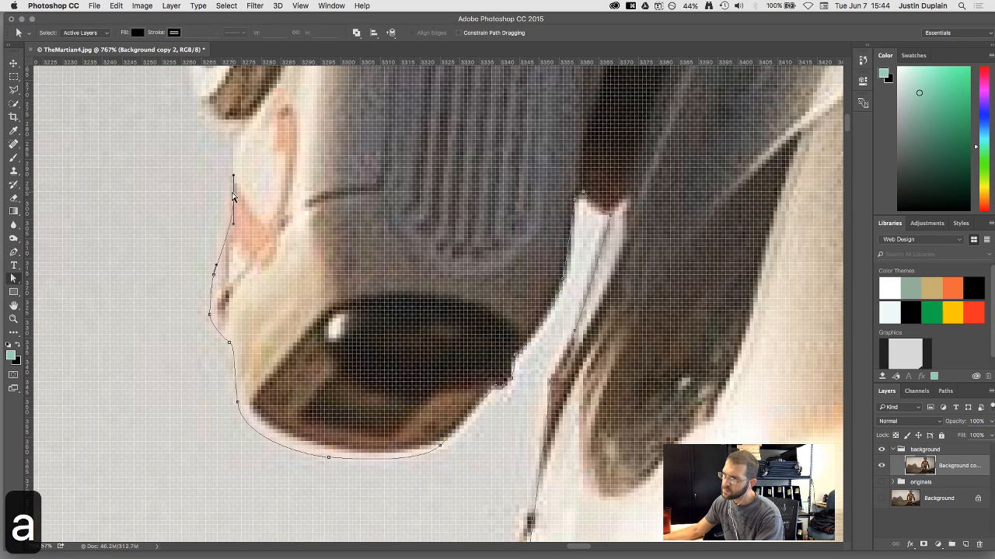
scroll(229, 200, "down", 3)
left_click_drag(249, 176, 255, 344)
scroll(239, 340, "up", 2)
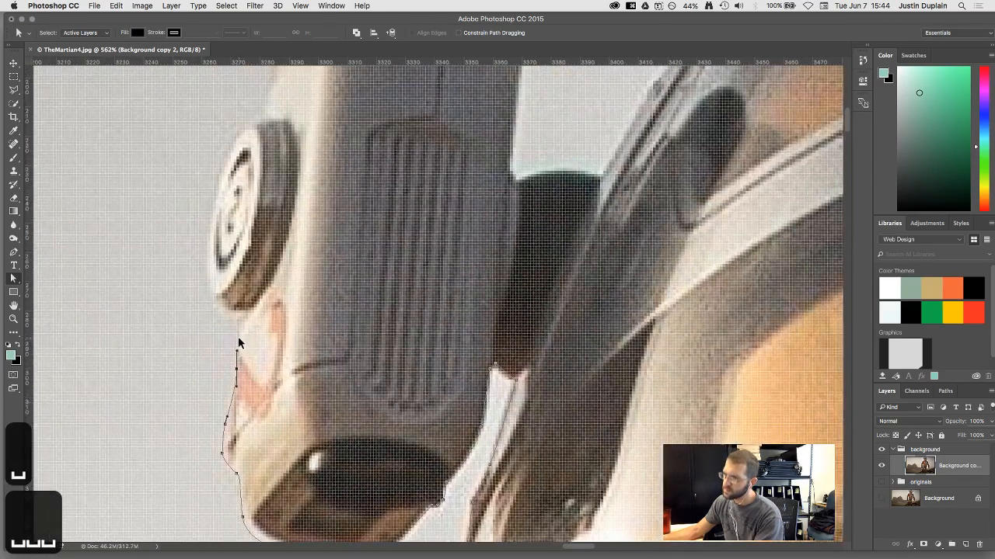
key("p")
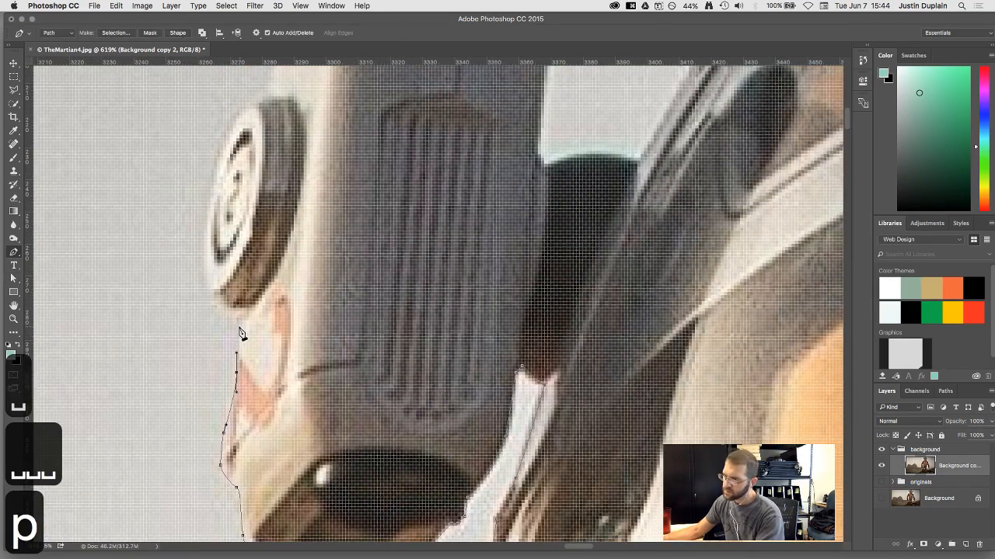
left_click(239, 320)
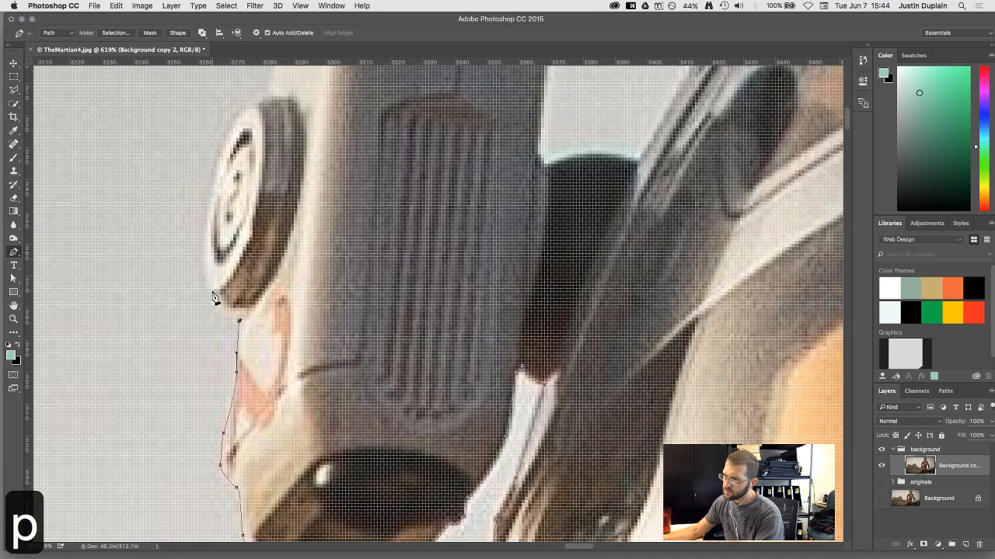
left_click_drag(211, 278, 209, 356)
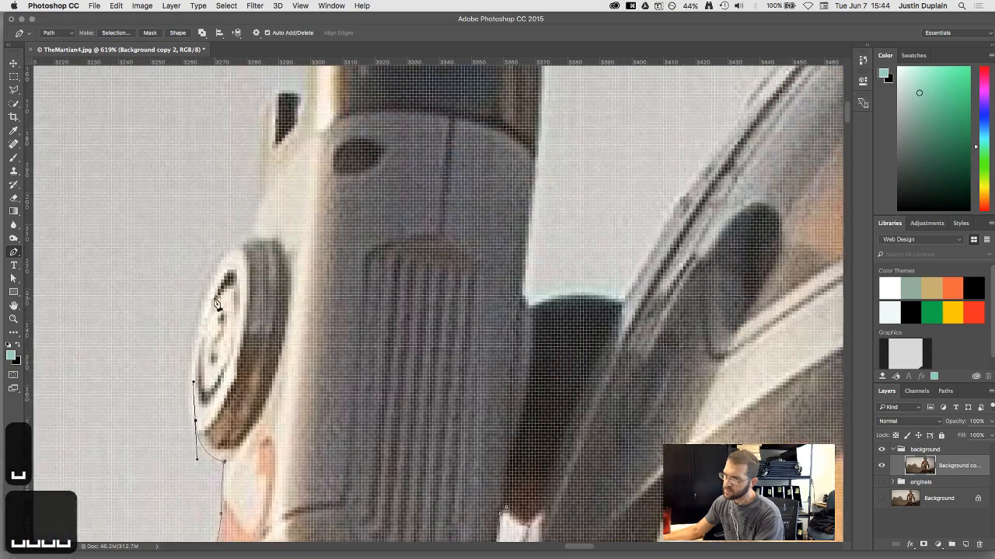
Curve the path around the knob's outer side to its upper edge and refit the anchors and handles along its lower side
left_click_drag(246, 238, 262, 202)
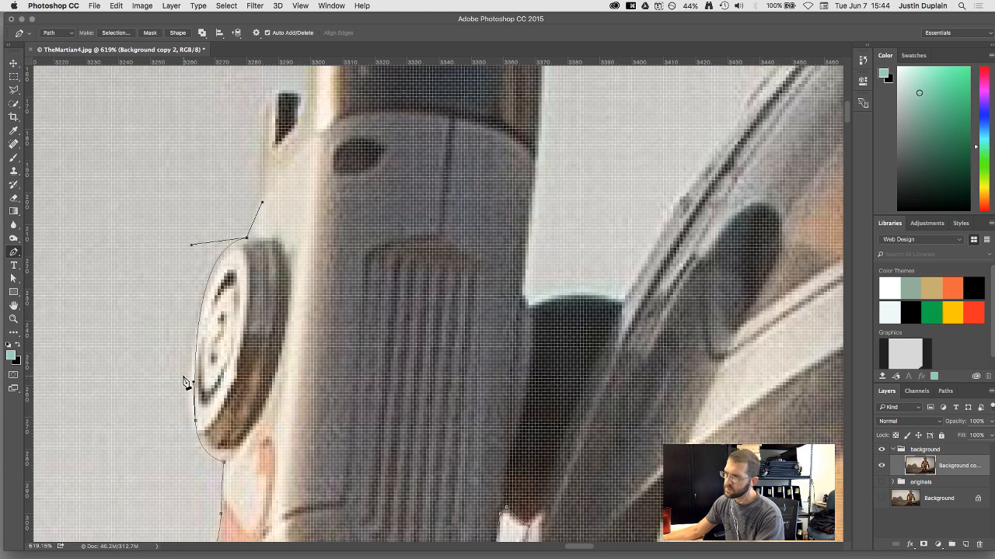
key("a")
mouse_move(195, 421)
left_mouse_down()
mouse_move(183, 372)
mouse_move(192, 421)
left_mouse_up()
left_click(222, 464)
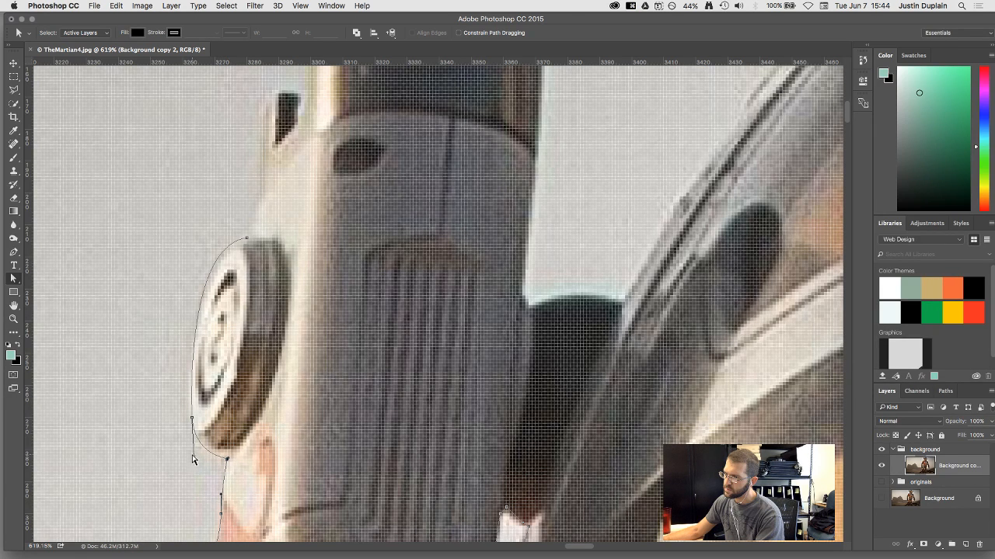
left_click_drag(191, 459, 189, 462)
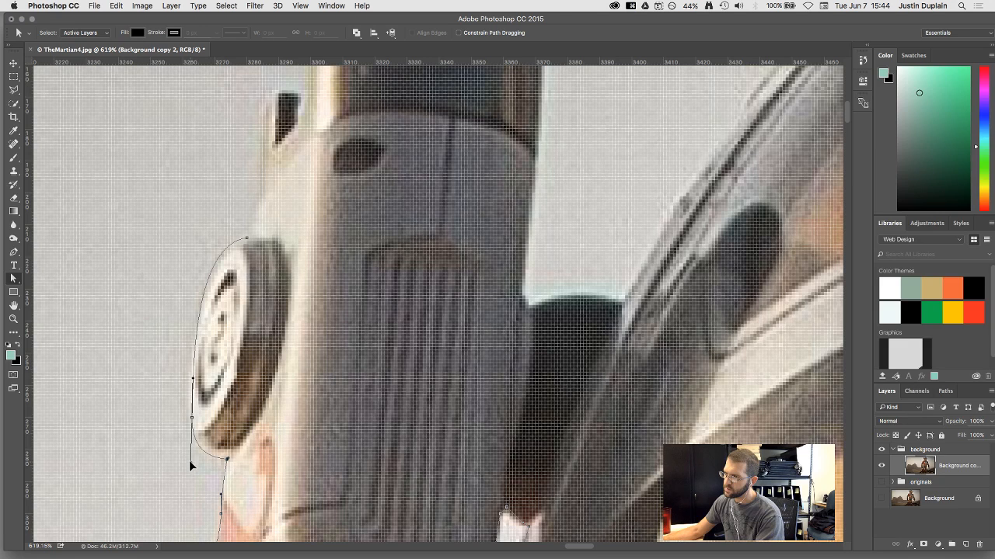
left_click_drag(191, 418, 190, 408)
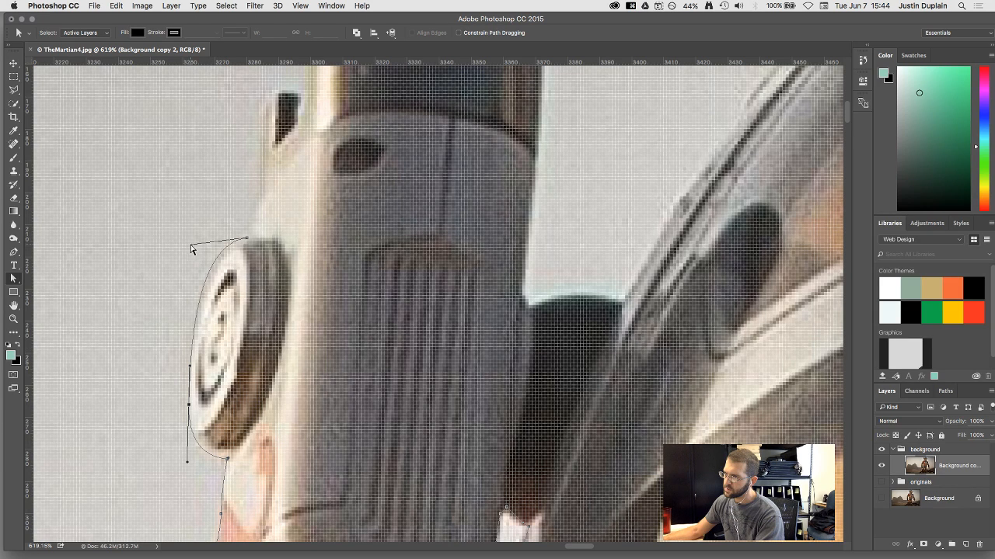
Adjust the anchor at the knob's upper edge and its handles so the curve hugs the knob
left_click_drag(192, 248, 197, 235)
left_click(248, 245)
left_click(245, 239)
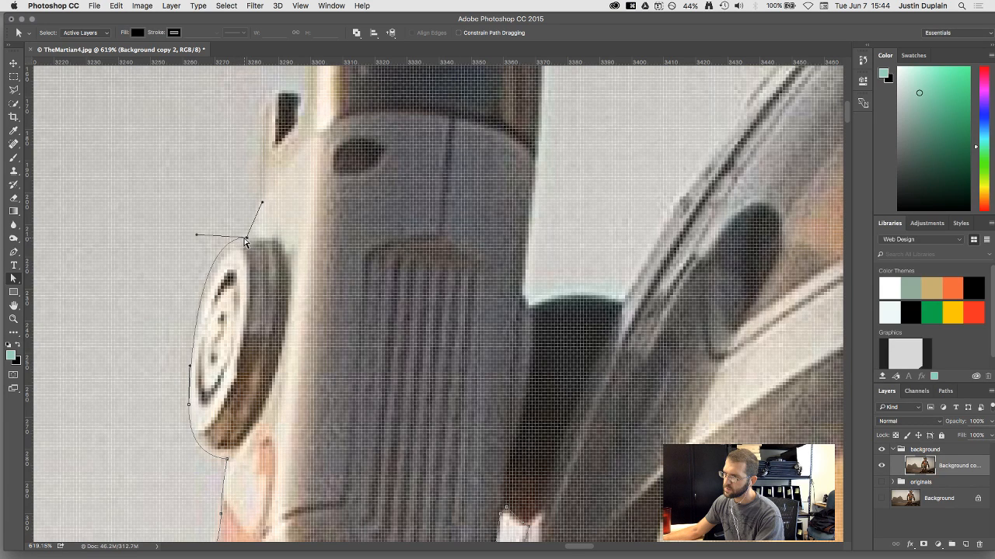
left_click_drag(249, 240, 250, 243)
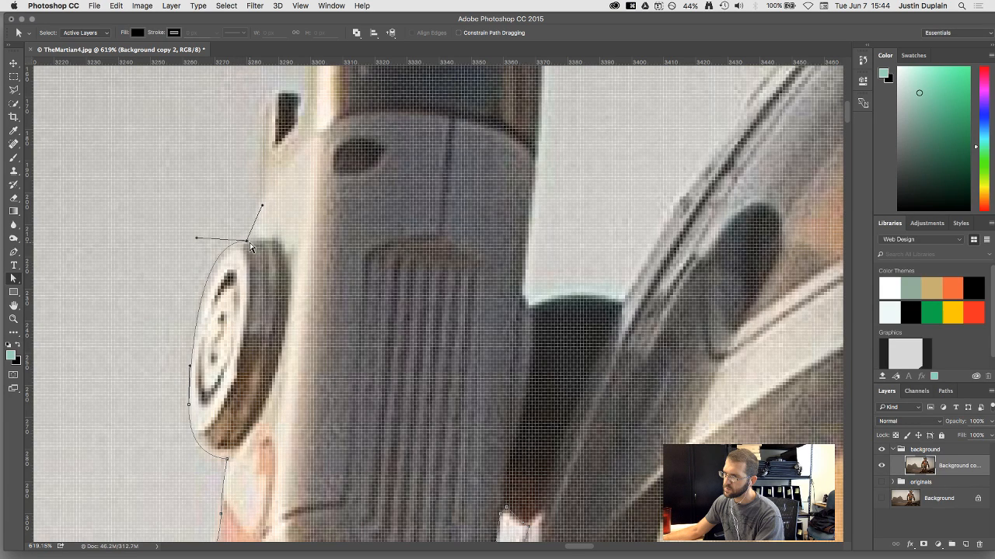
left_click_drag(192, 239, 196, 242)
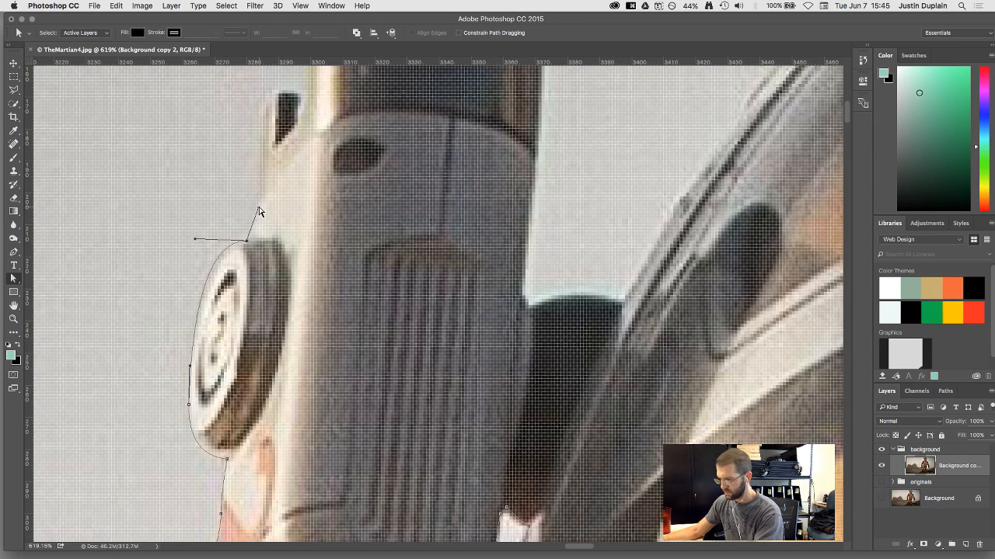
Continue the path from the knob up the lamp's outer side and around the top of the small dark tab
key("p")
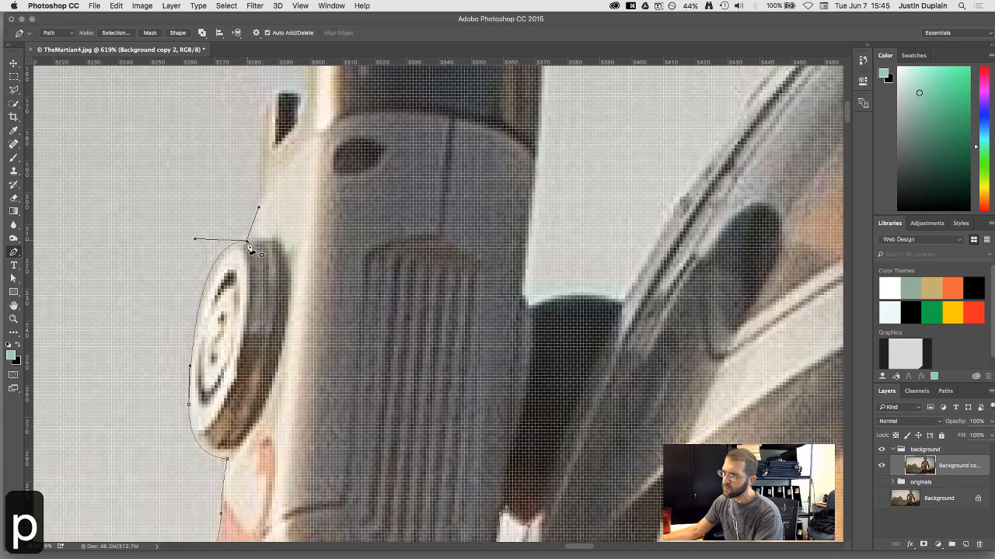
left_click_drag(261, 208, 259, 374)
left_click(261, 277)
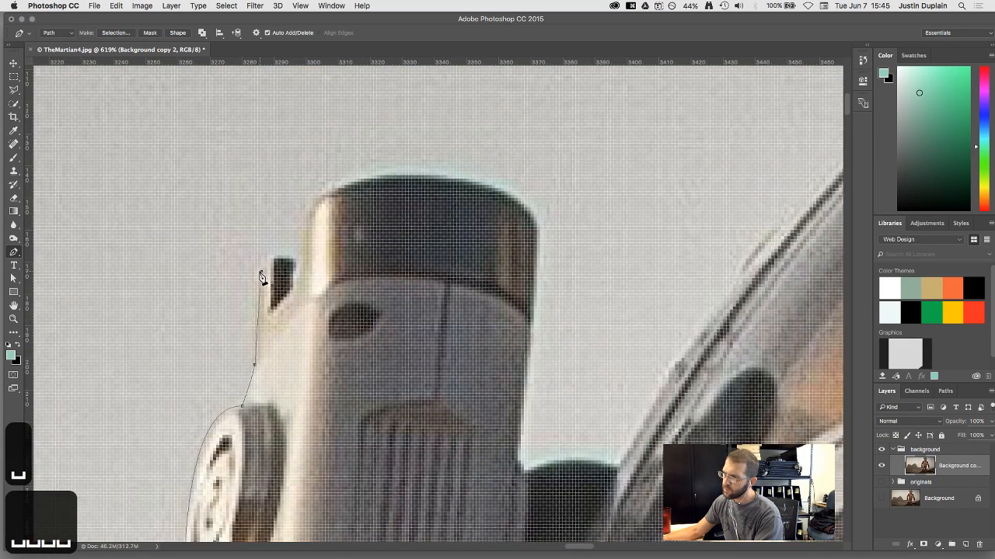
left_click_drag(281, 257, 294, 262)
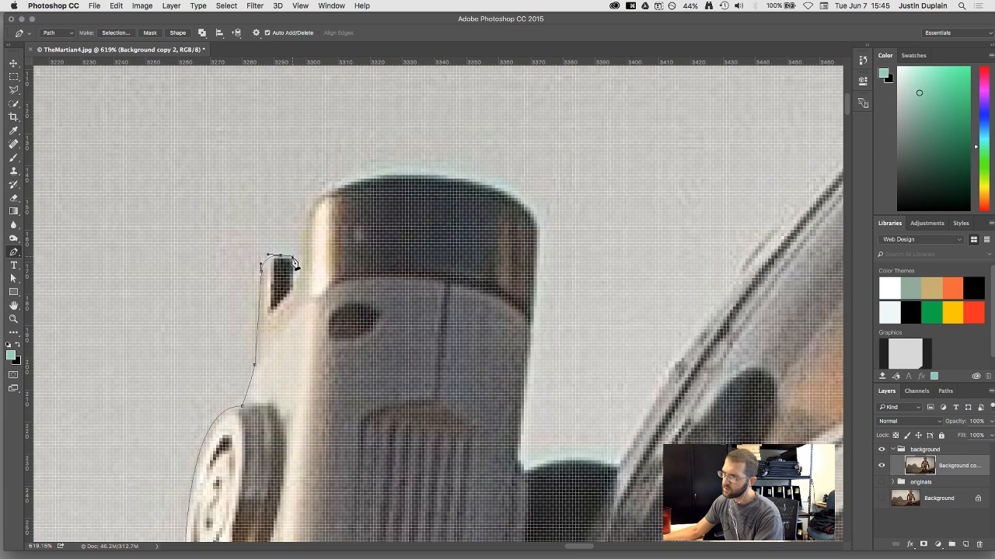
left_click(293, 258)
Trace over the lamp's dark rounded cap to its far upper corner
left_click(309, 210)
left_click_drag(420, 179, 522, 185)
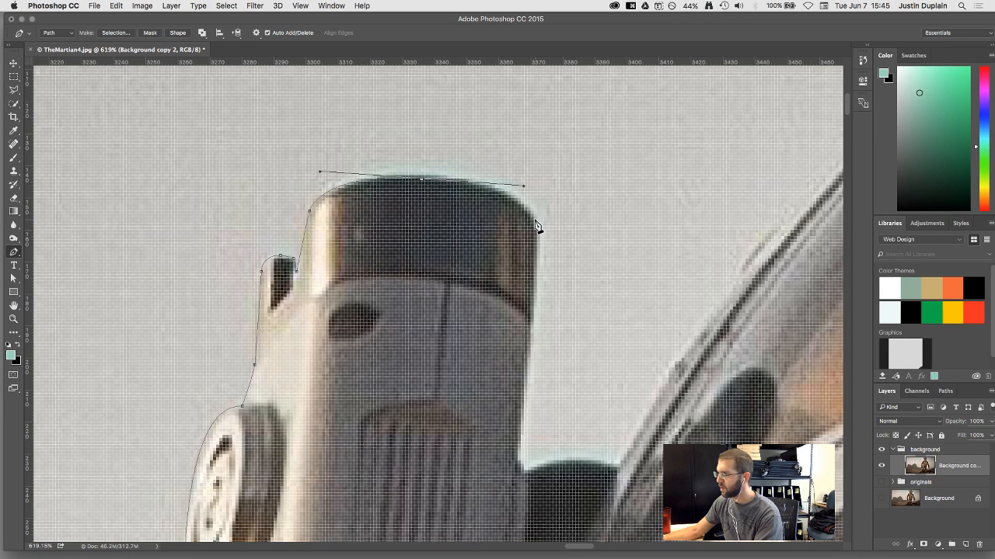
mouse_move(536, 222)
left_mouse_down()
mouse_move(537, 238)
mouse_move(537, 228)
left_mouse_up()
Extend the path down the lamp's inner side and along the dark bracket's upper edge to the helmet
scroll(548, 272, "down", 3)
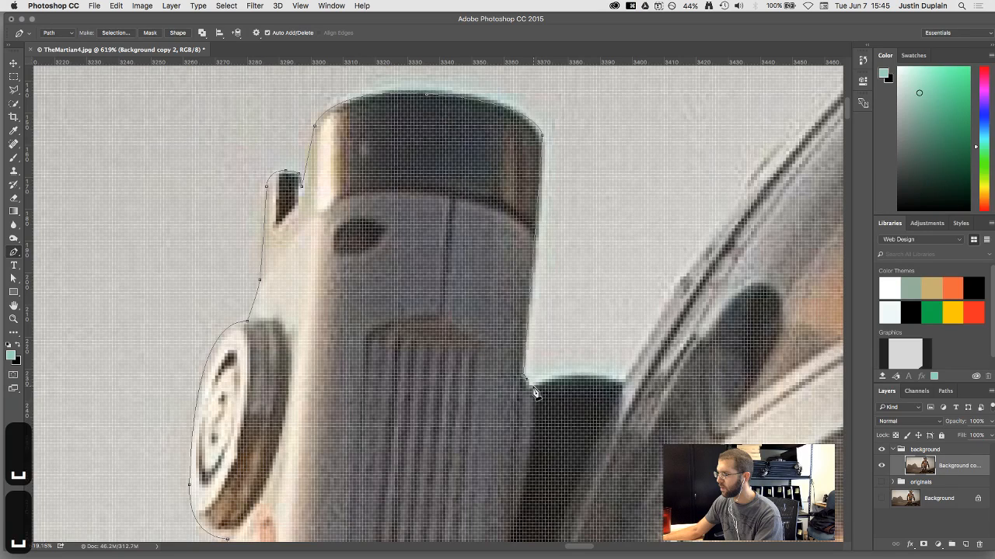
left_click(532, 388)
left_click_drag(586, 384, 618, 384)
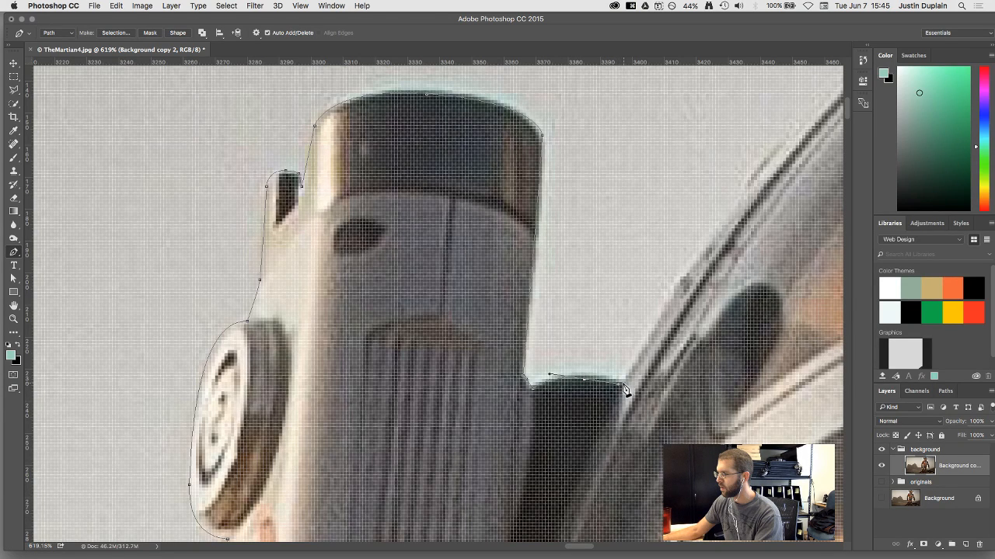
left_click(623, 384)
Curve the path up the helmet's dome to its crown and close it at the starting anchor
key("space")
left_click_drag(563, 354, 494, 362)
scroll(494, 361, "right", 10)
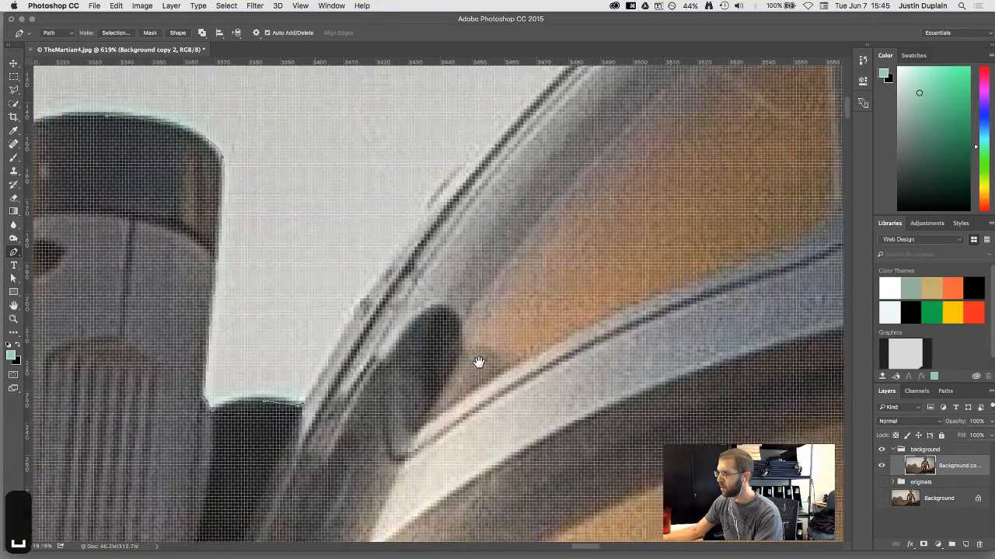
scroll(478, 362, "down", 5)
scroll(479, 369, "down", 3)
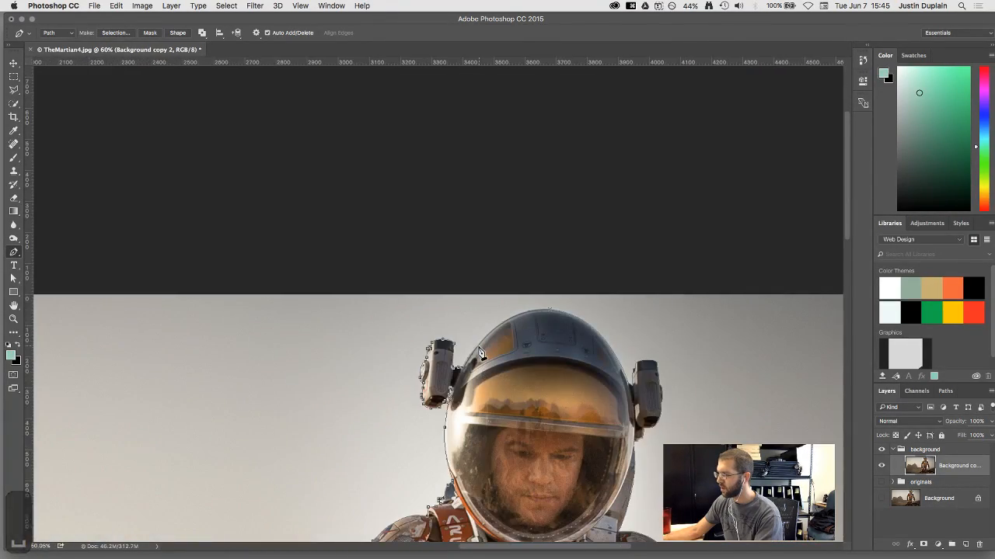
scroll(477, 354, "up", 2)
mouse_move(473, 348)
left_mouse_down()
mouse_move(492, 335)
mouse_move(481, 335)
left_mouse_up()
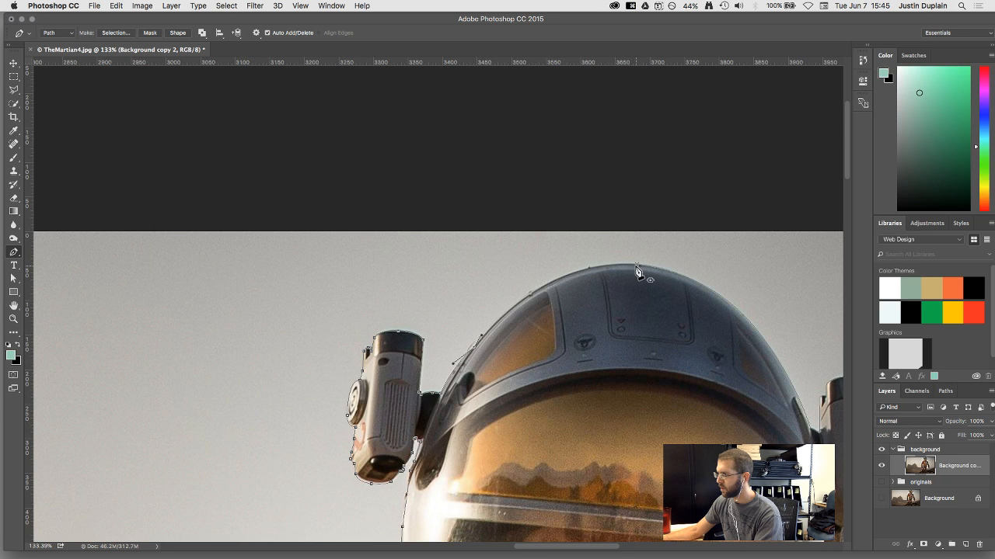
left_click_drag(639, 266, 742, 272)
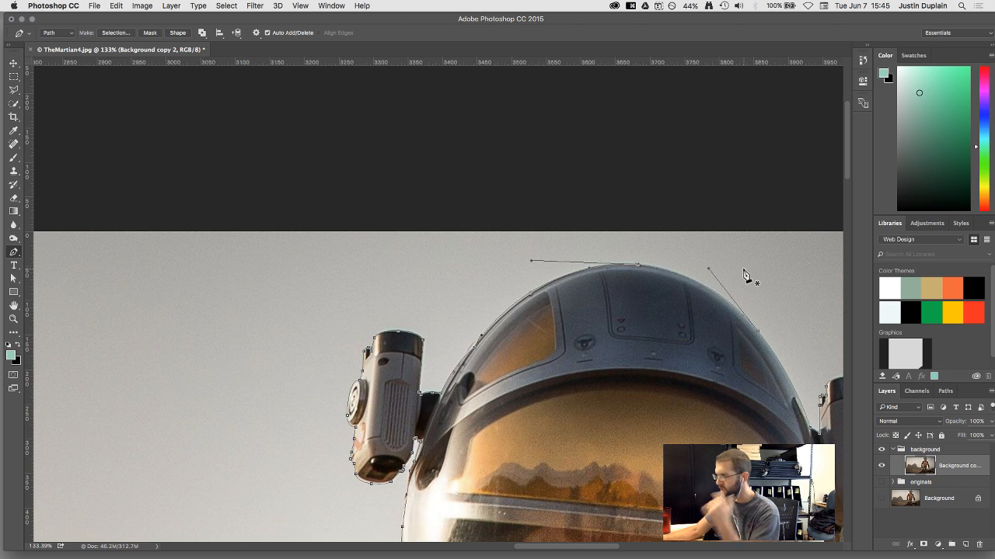
Examine the closed outline around the whole astronaut
scroll(606, 347, "down", 10)
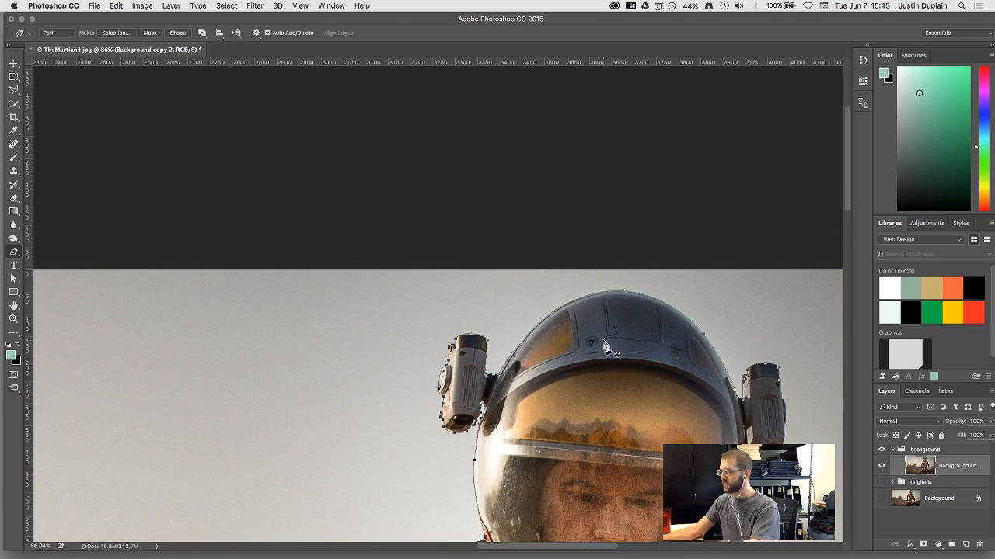
scroll(606, 347, "down", 2)
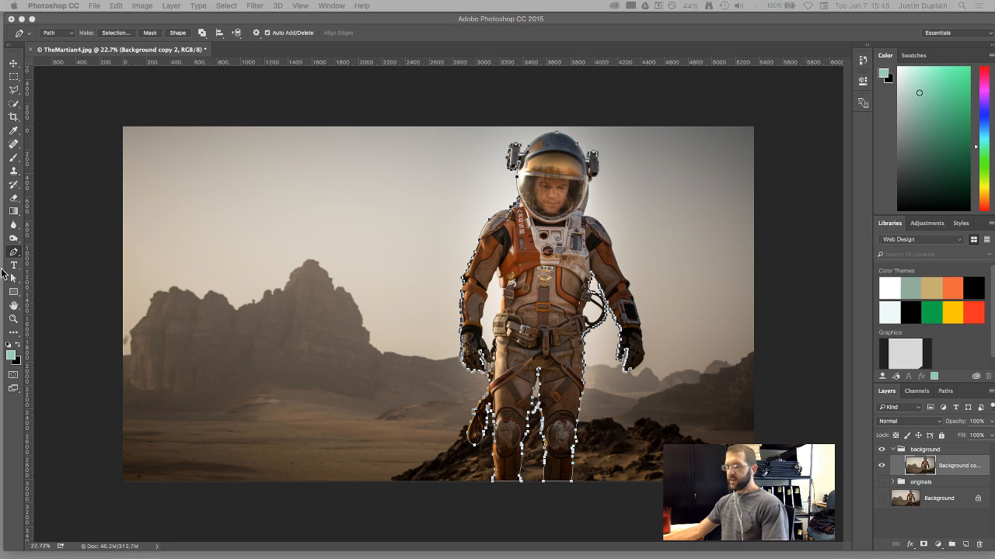
scroll(591, 244, "up", 3)
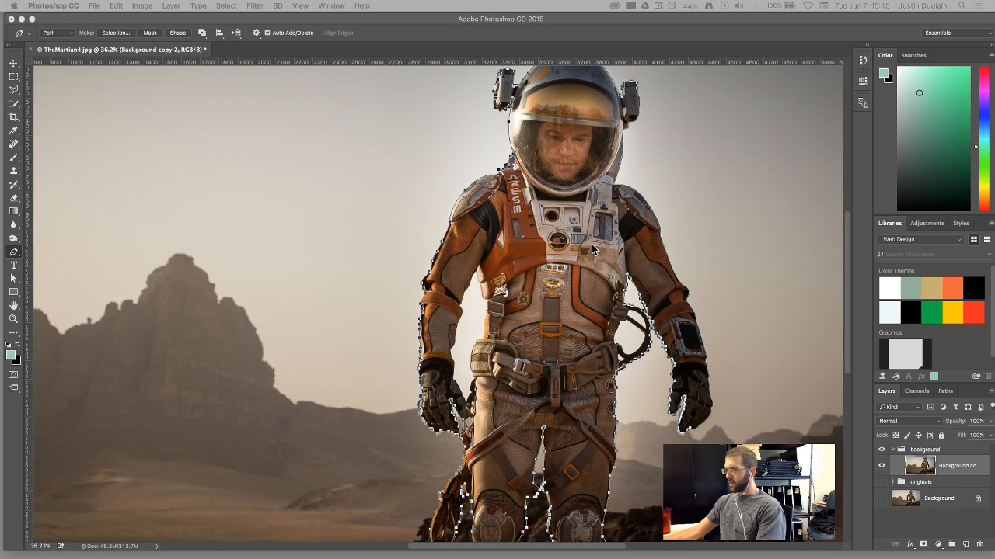
scroll(591, 247, "up", 2)
scroll(592, 248, "down", 5)
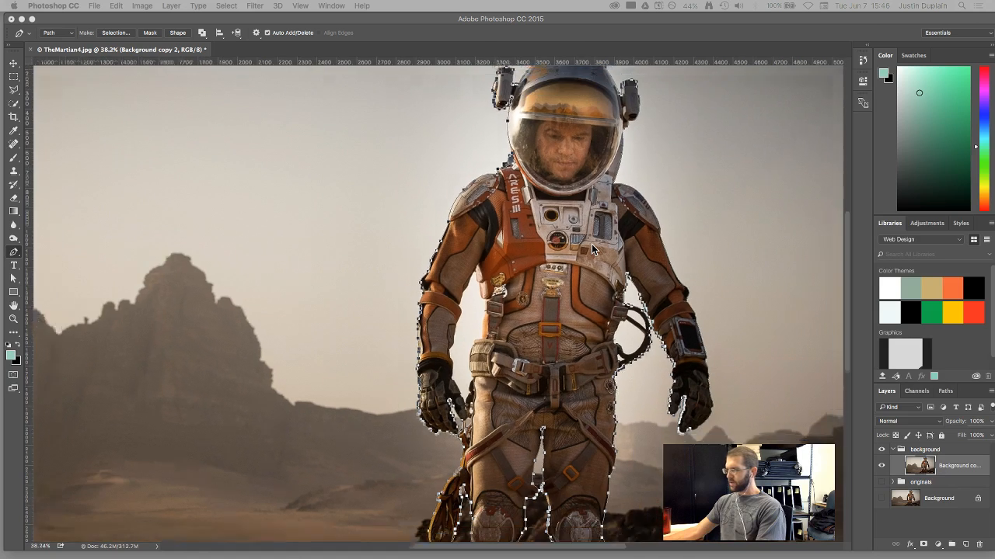
key("space")
key("space")
key("space")
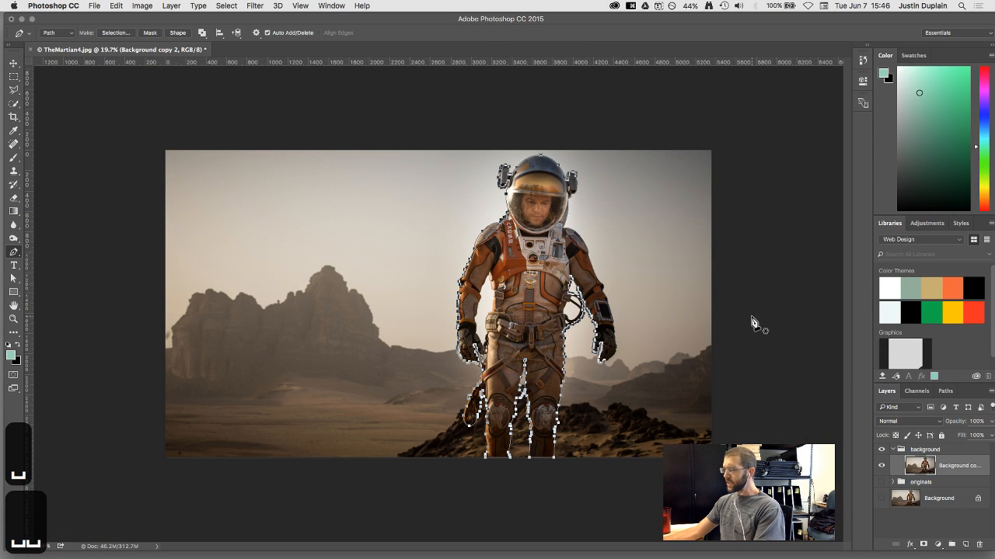
Save the work path under the name "martian outer"
left_click(946, 393)
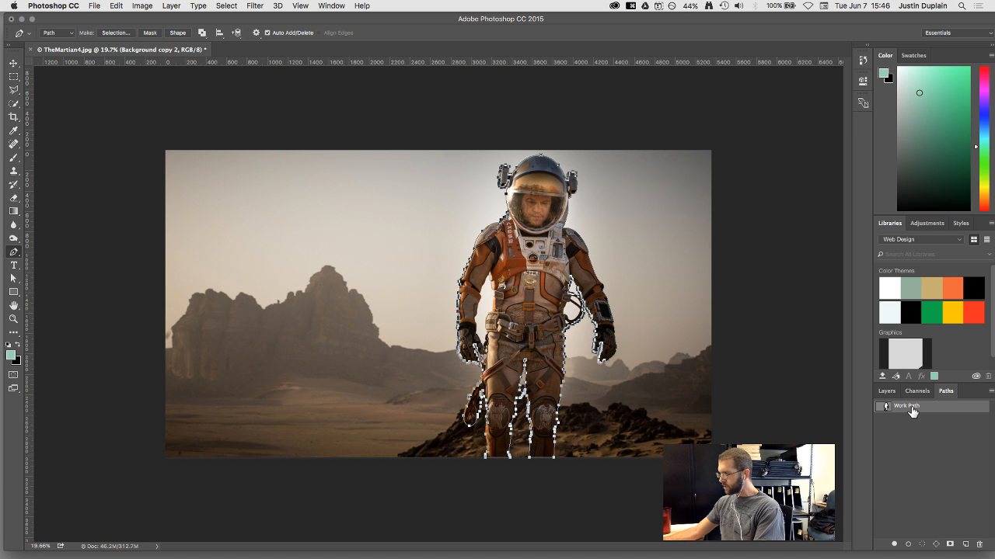
double_click(913, 412)
type("ma")
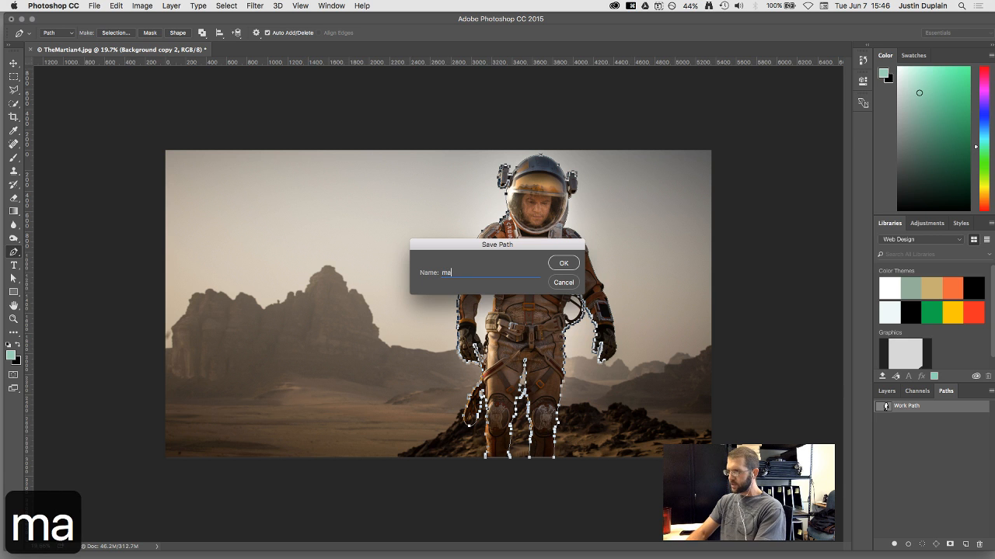
type("rtian outer")
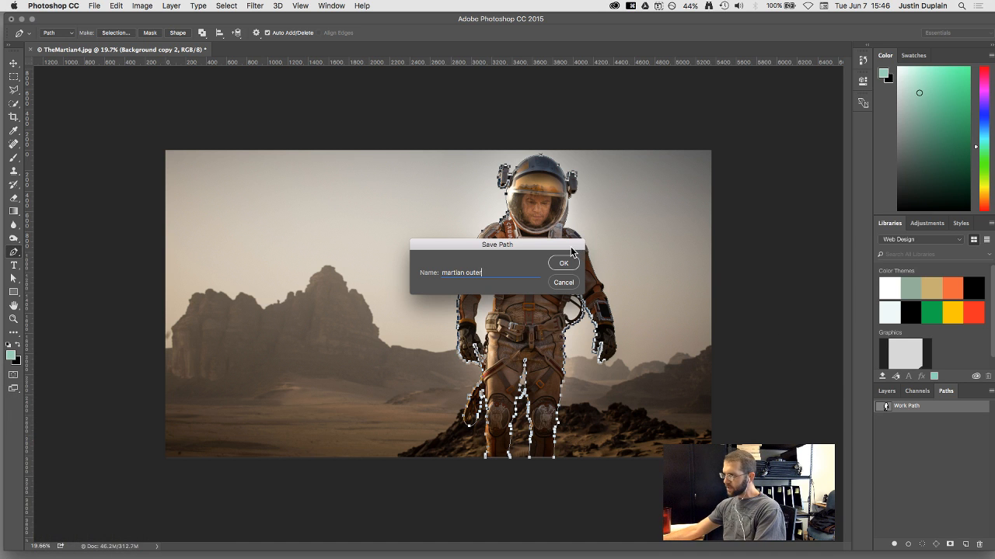
left_click_drag(571, 245, 350, 256)
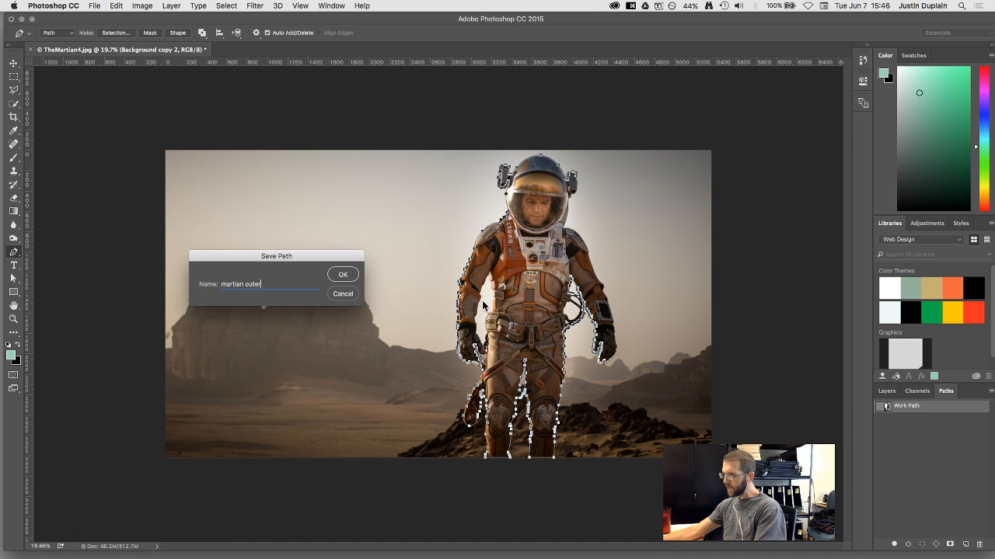
left_click_drag(310, 250, 346, 246)
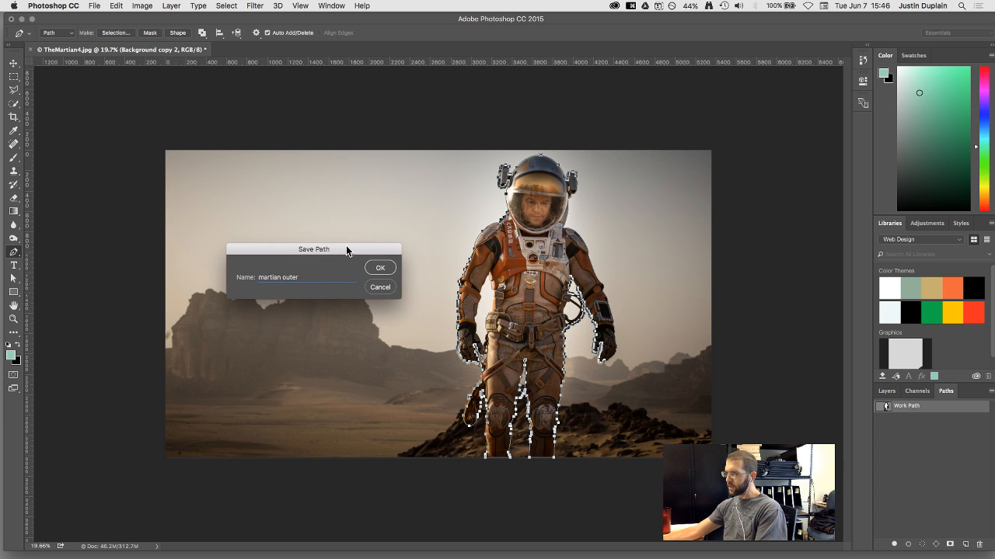
left_click(379, 269)
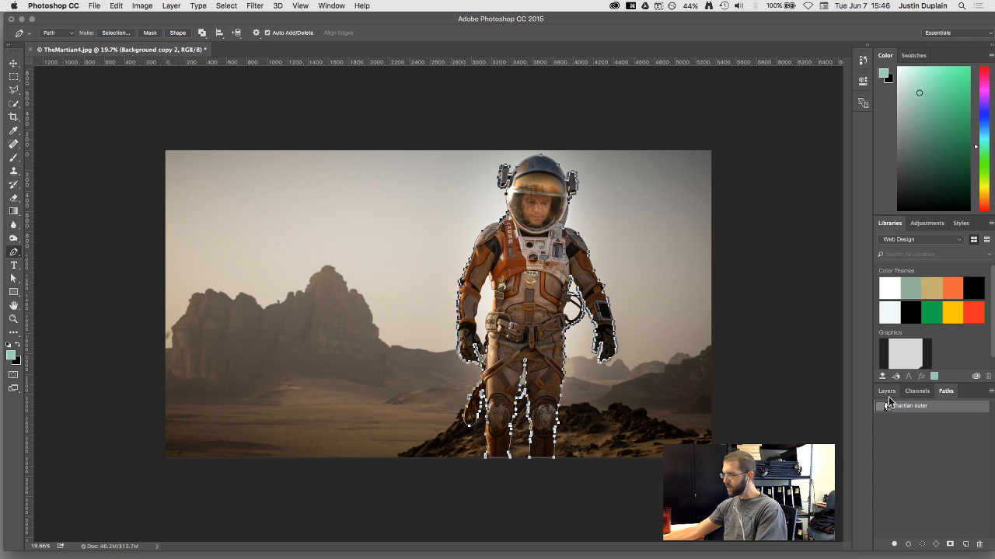
With the saved path deselected, draw a short curved test path over the mountains and undo it
left_click(970, 447)
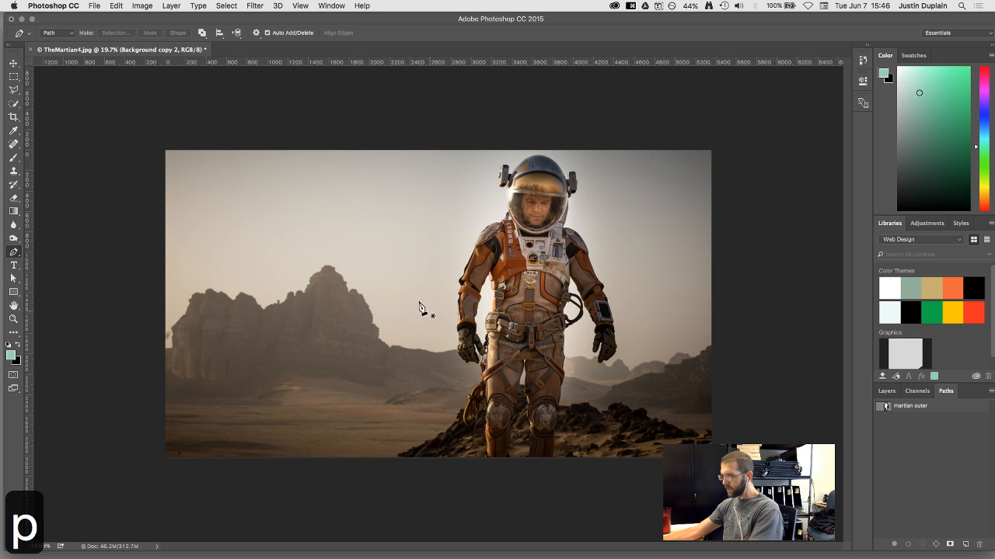
left_click_drag(416, 277, 384, 349)
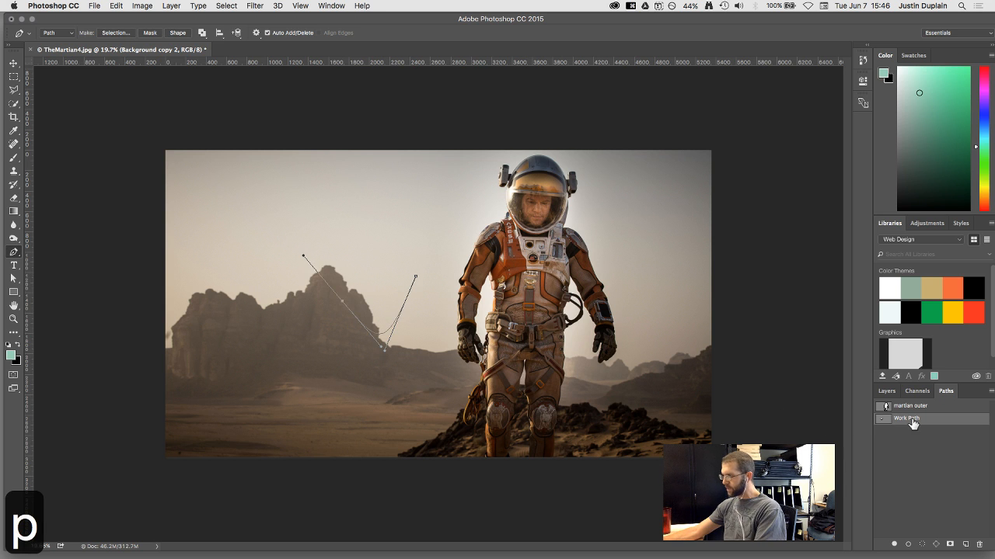
key("super+z")
key("super+z")
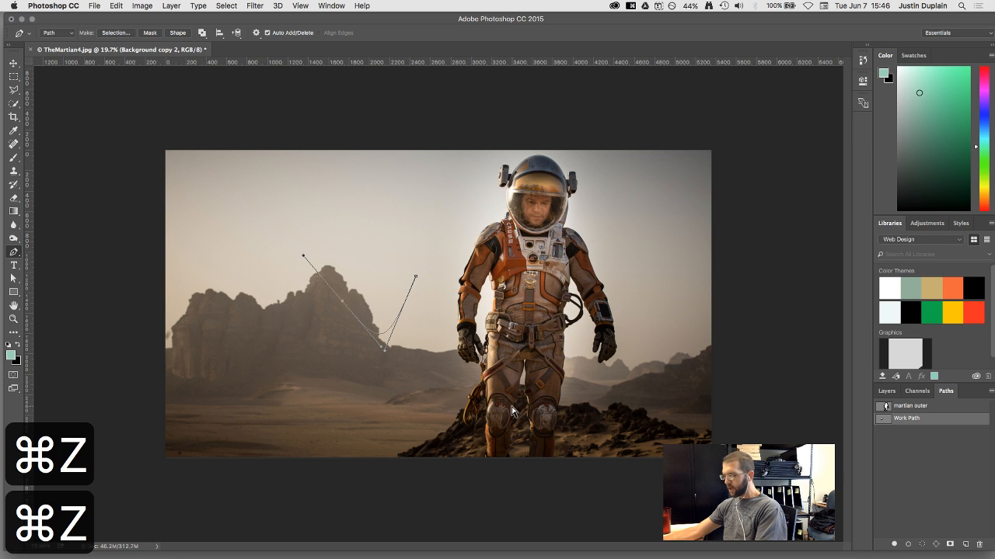
key("alt+super+z")
key("alt+super+z")
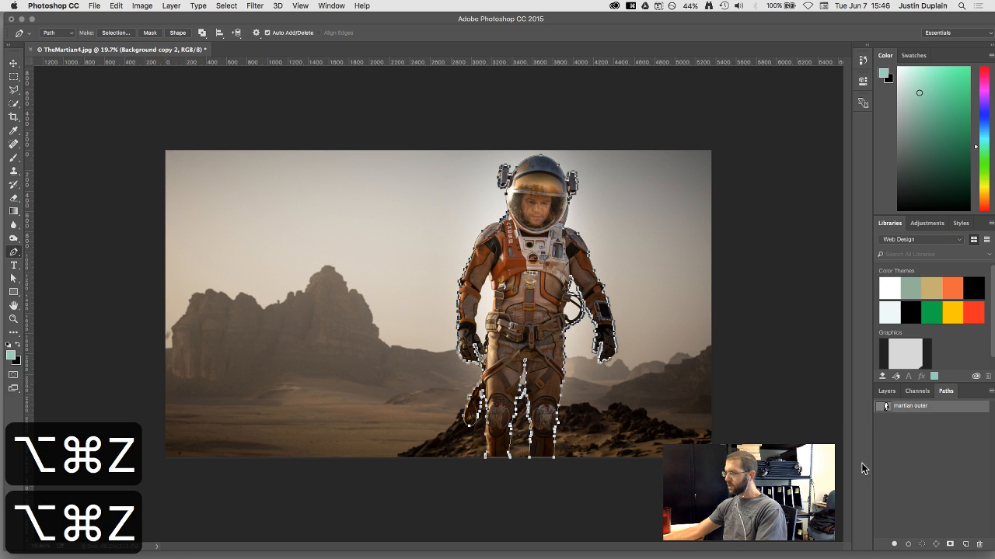
Make a new anti-aliased selection from the "martian outer" path with a feather radius of 0 pixels
key("v")
left_click(924, 464)
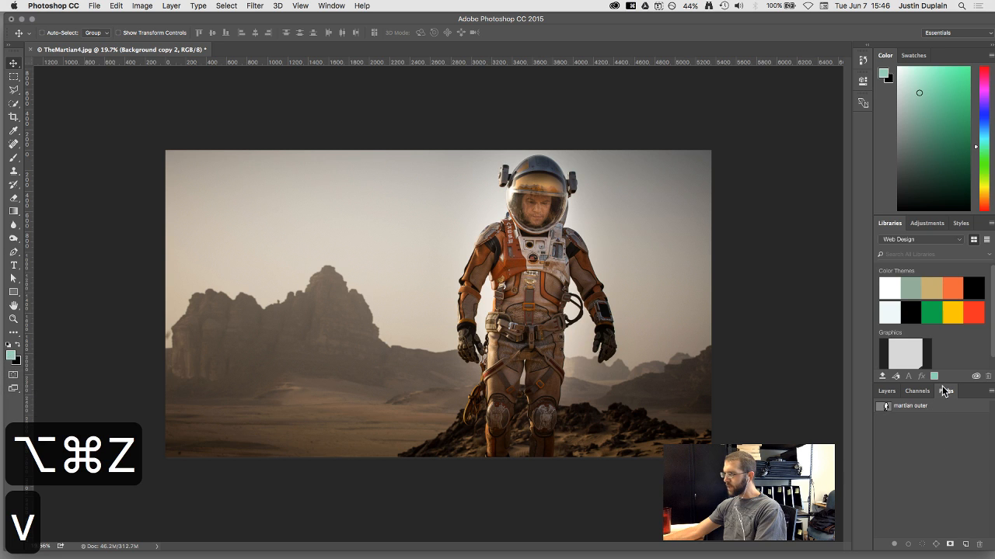
right_click(935, 407)
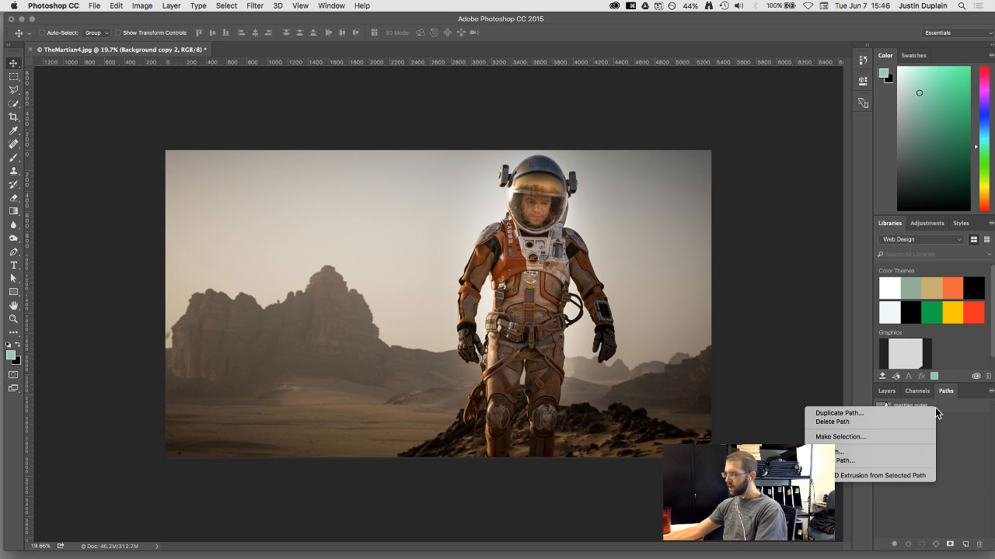
left_click(948, 410)
right_click(943, 404)
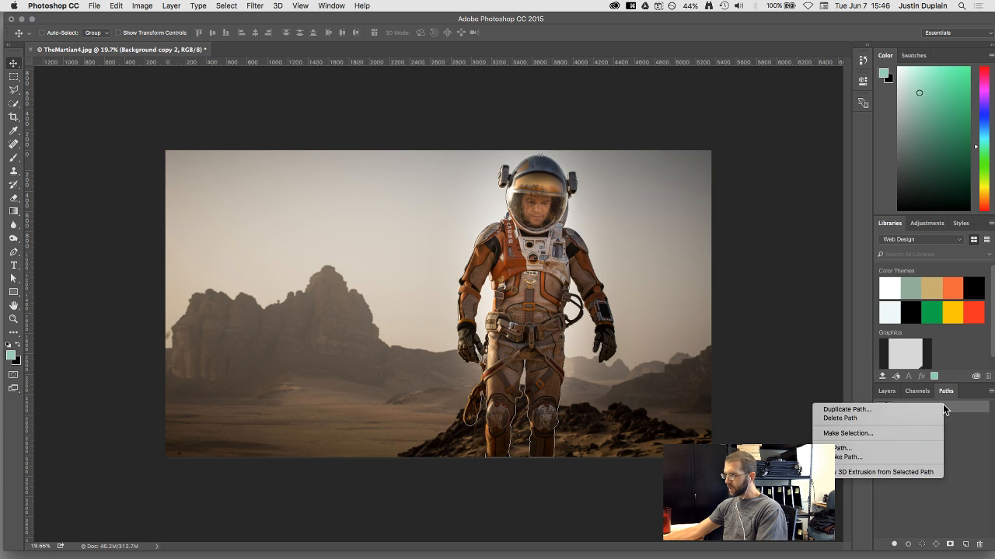
left_click(863, 434)
left_click_drag(488, 201, 257, 207)
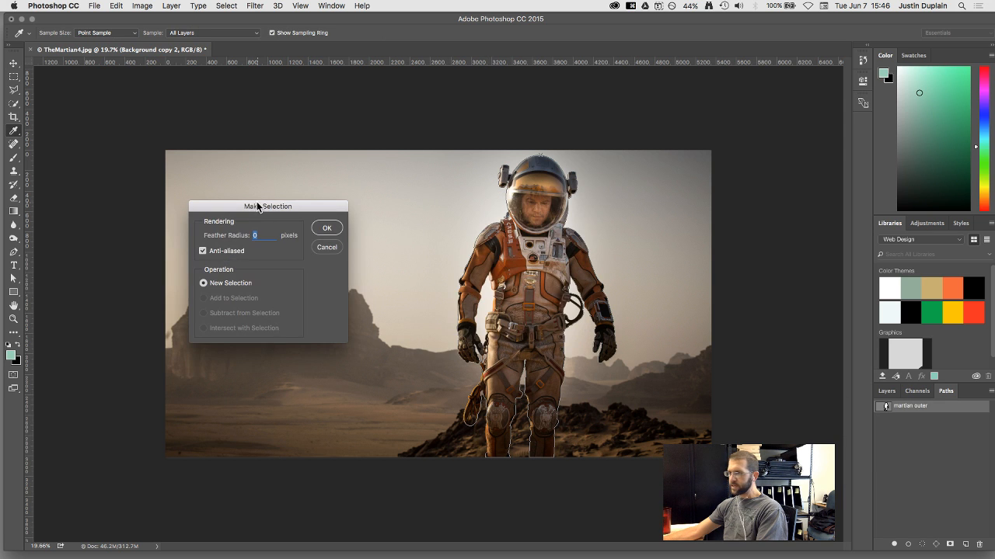
left_click(327, 230)
key("v")
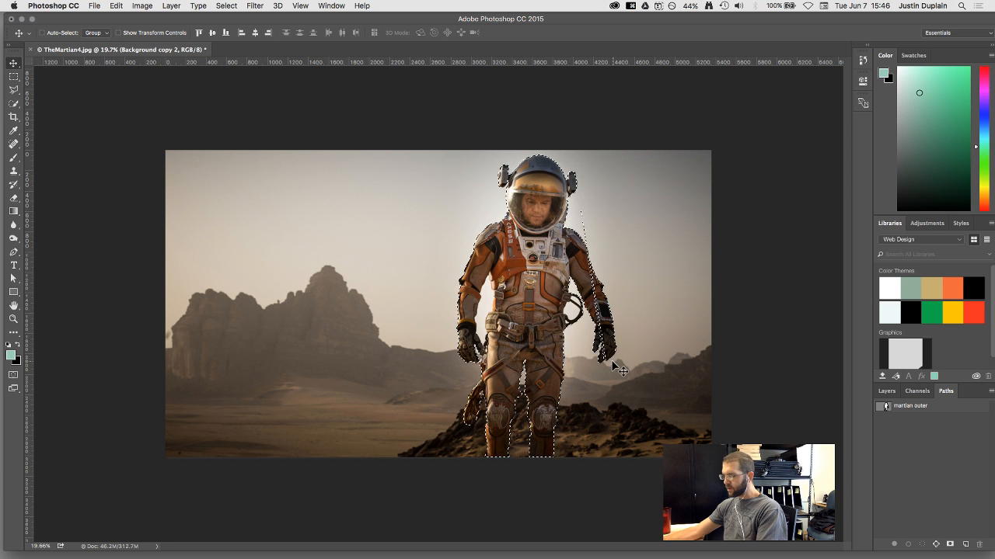
Examine the selection edge around the gloved hand, forearm and shoulder for areas that do not follow the astronaut's outline
scroll(566, 345, "up", 5)
scroll(612, 363, "up", 3)
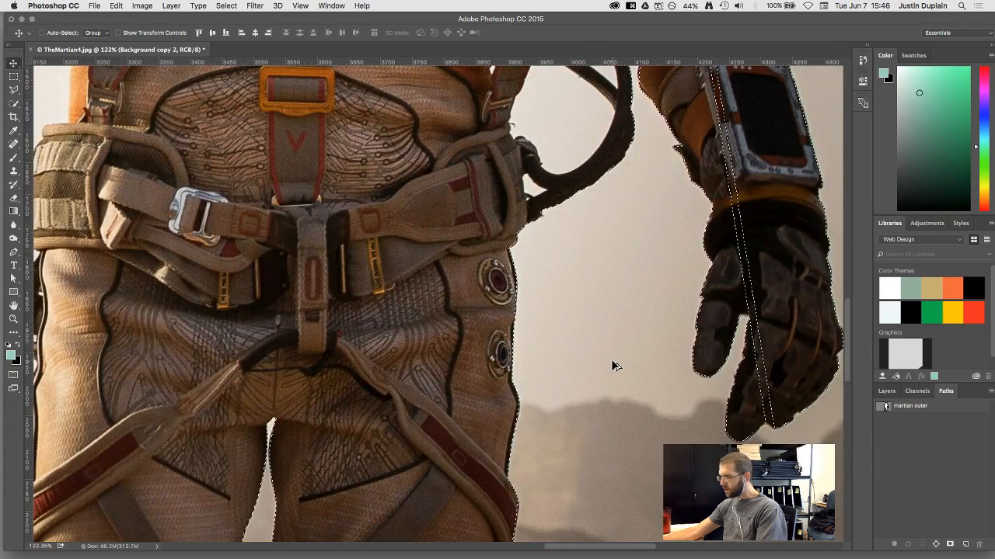
key("space")
left_click_drag(693, 269, 554, 440)
scroll(567, 395, "down", 8)
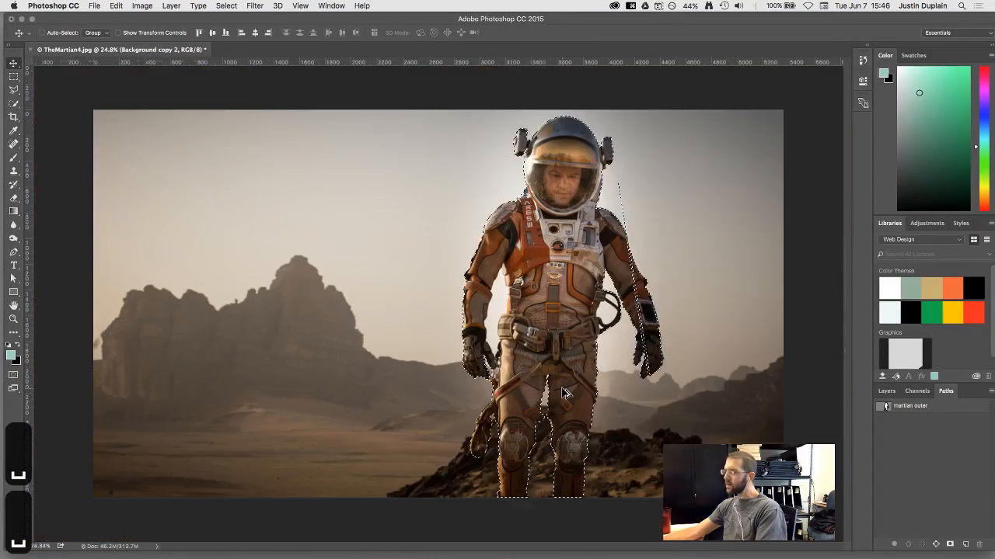
scroll(642, 192, "up", 1)
scroll(639, 191, "up", 4)
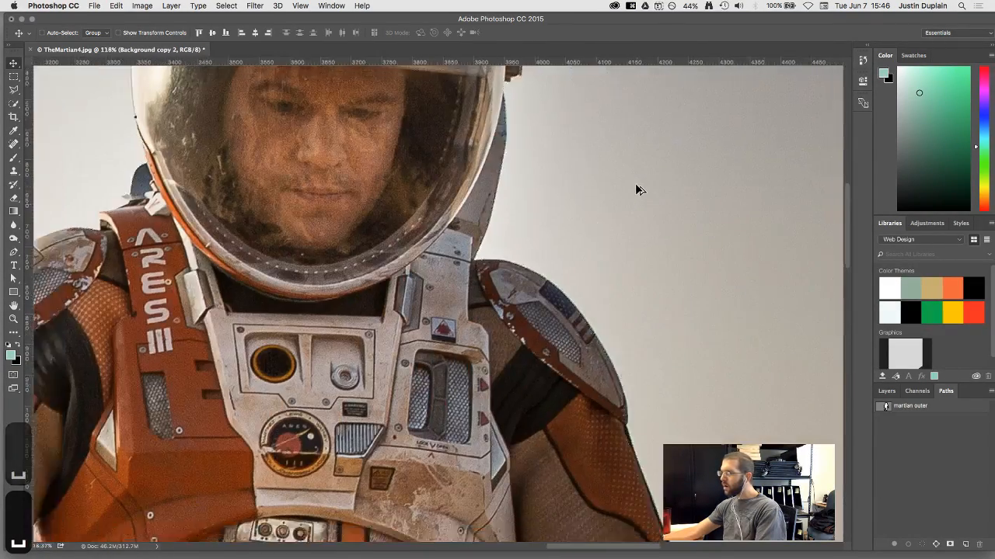
scroll(635, 190, "down", 2)
scroll(635, 183, "down", 3)
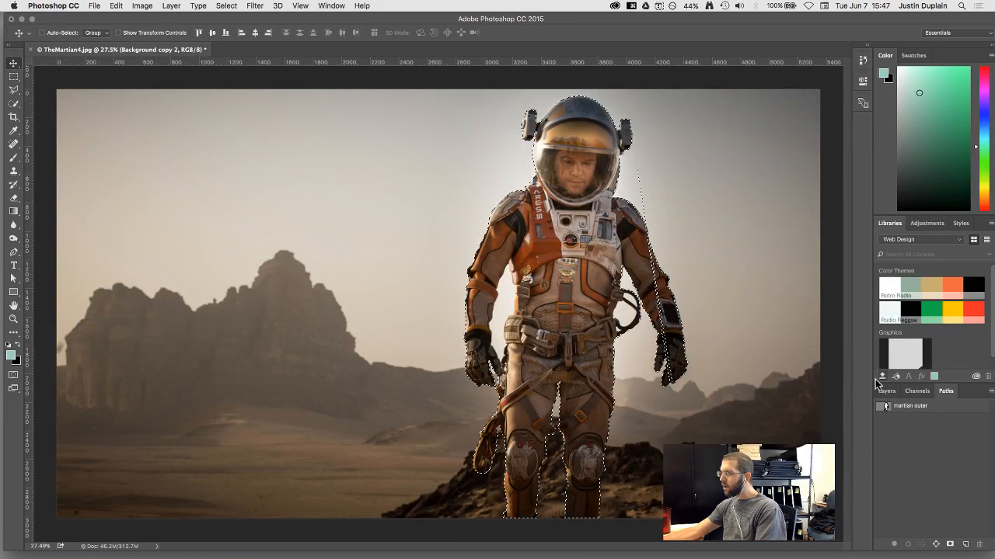
Undo the selection made from the path and deselect the saved path
key("super+z")
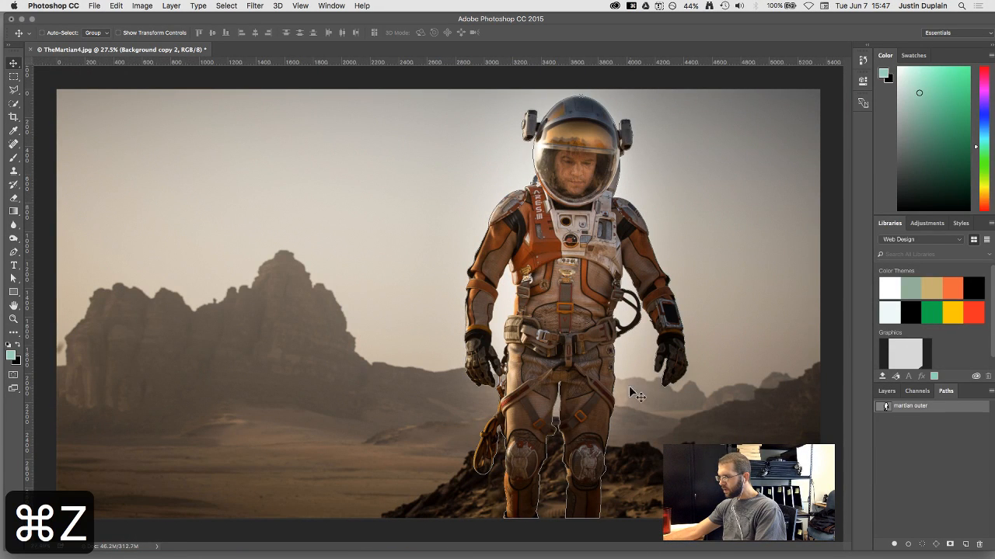
scroll(614, 393, "up", 1)
left_click(915, 417)
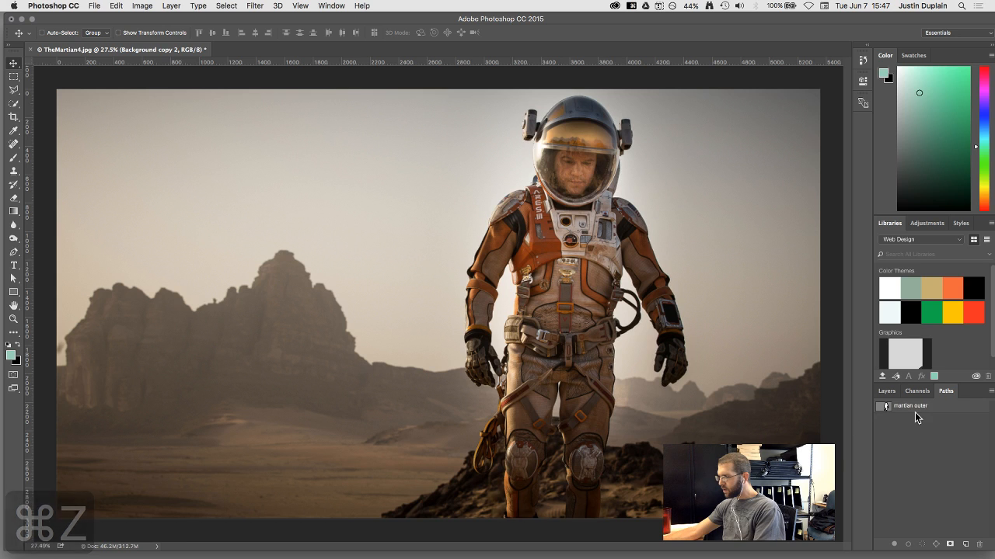
left_click(886, 409)
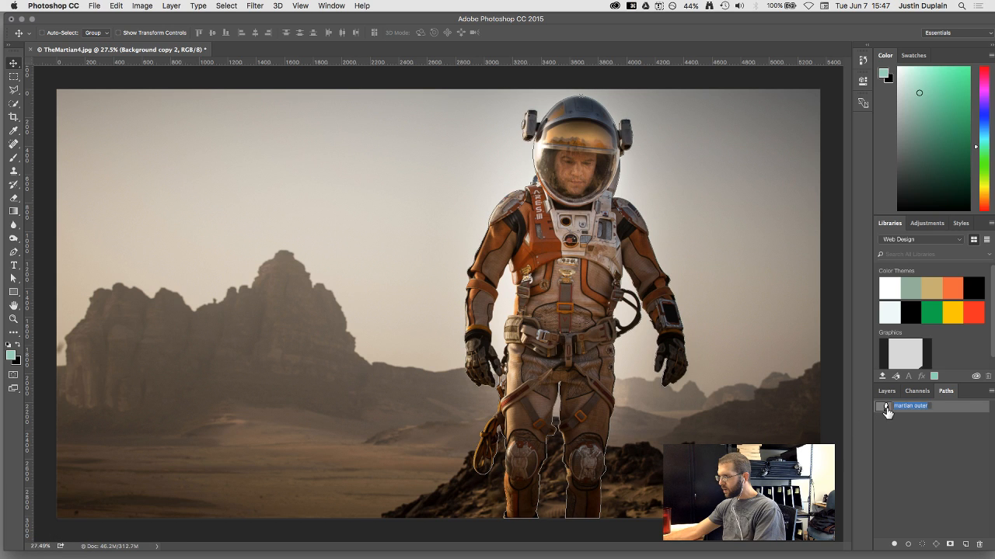
key("p")
double_click(887, 409)
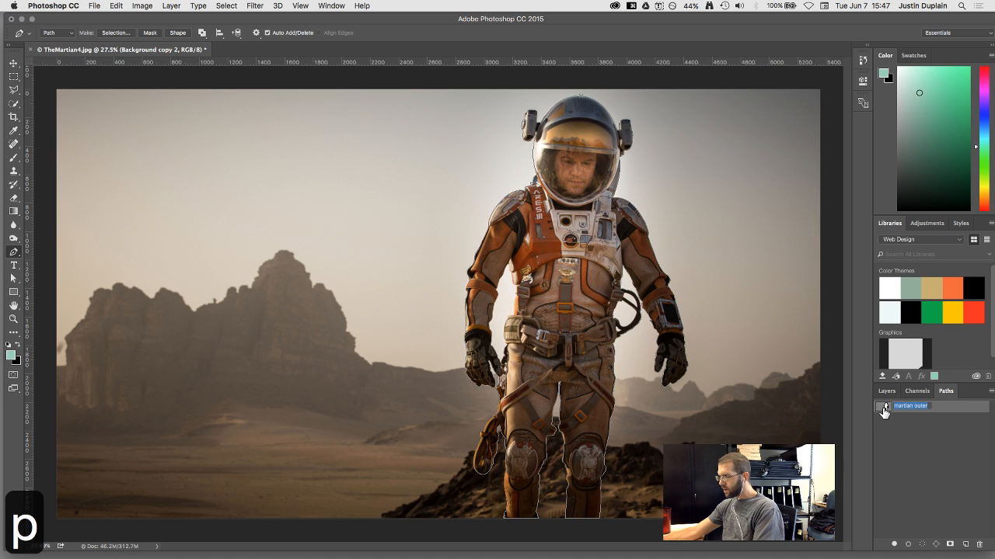
left_click(952, 413)
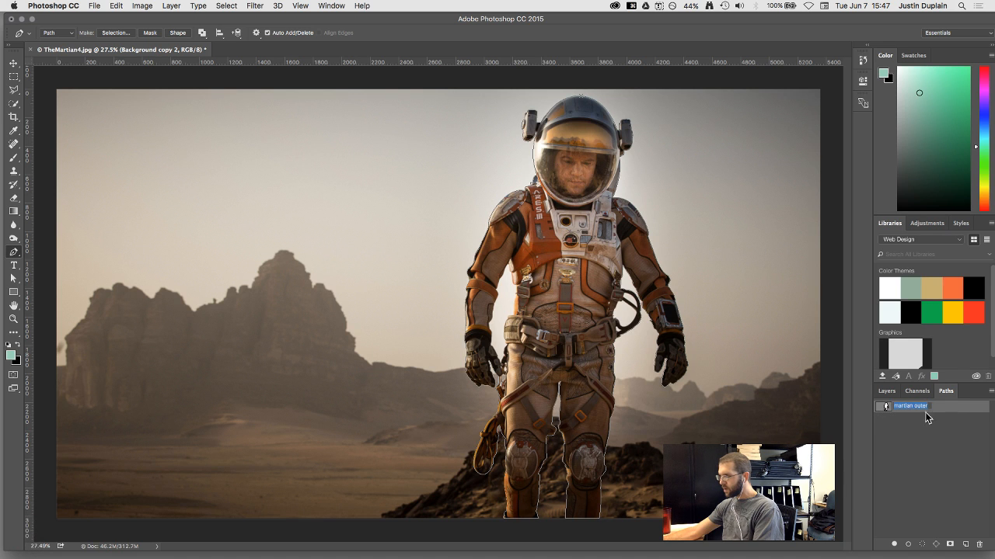
type("v")
left_click(910, 446)
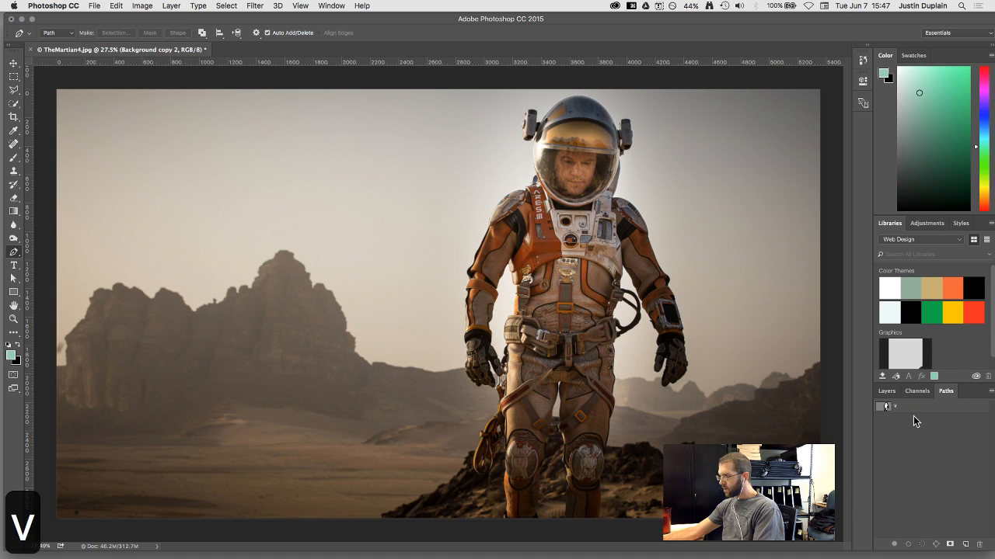
Undo the accidental path rename and step back through the history to the unsaved work path
key("super+z")
key("super+z")
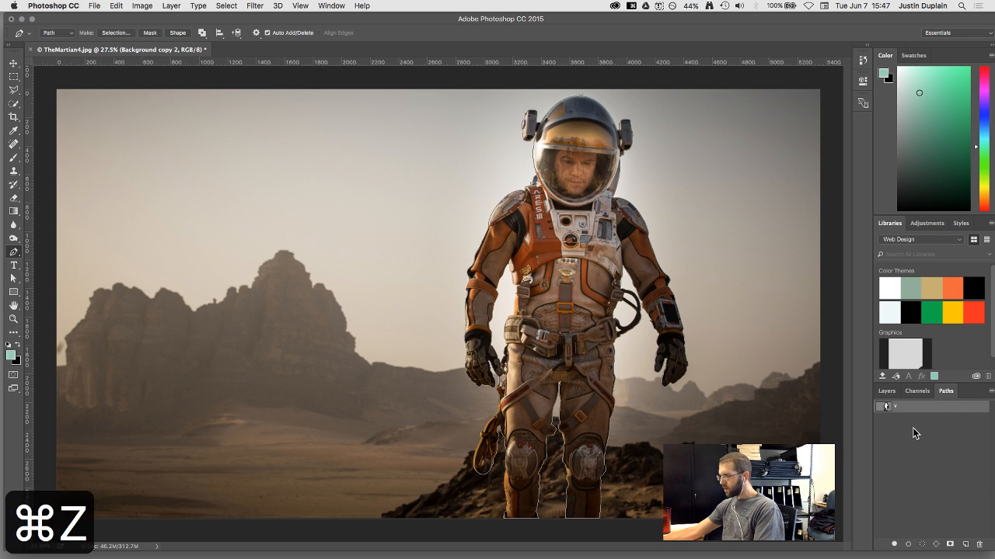
key("alt+super+z")
key("alt+super+z")
key("alt+super+z")
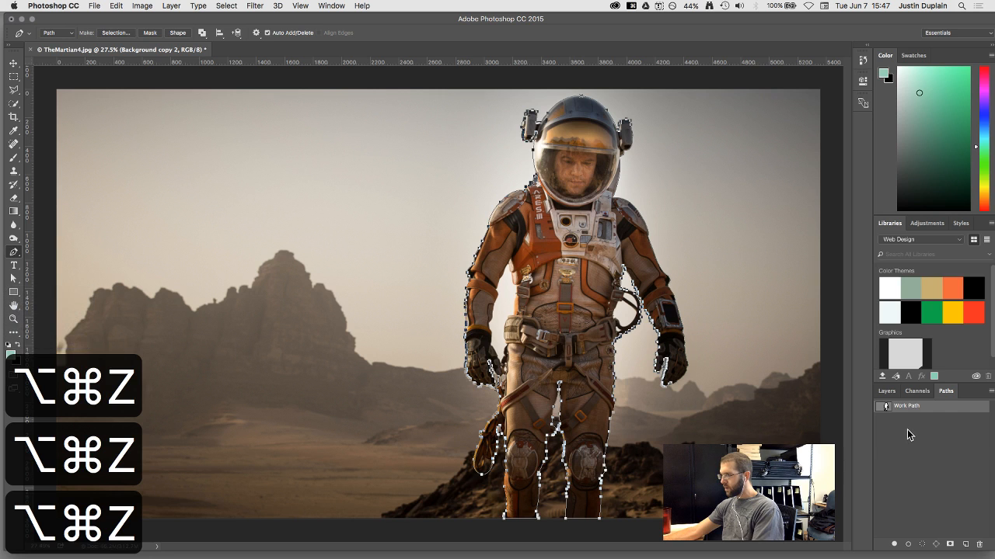
Try stroking the work path with the Brush, leaving Simulate Pressure off, and undo the stroke
left_click(906, 429)
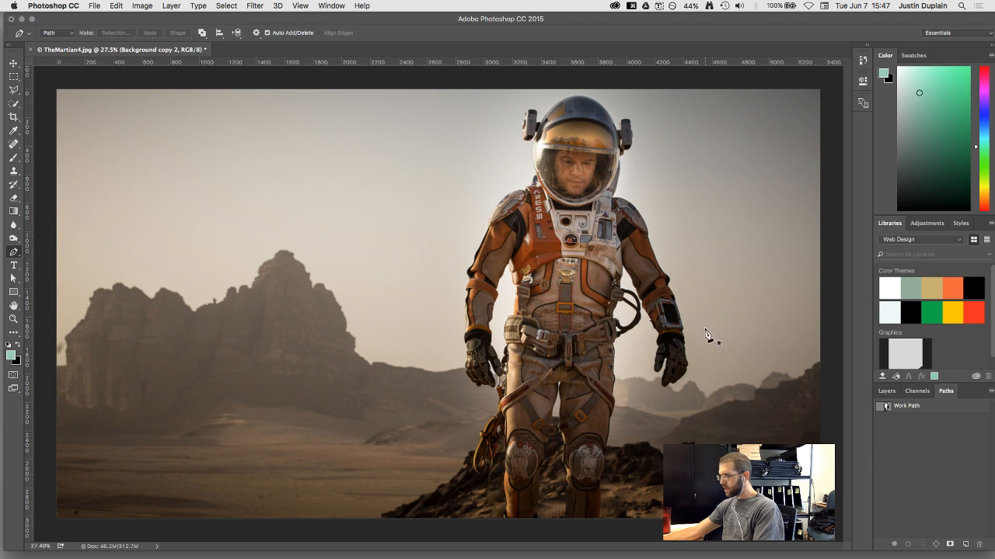
key("v")
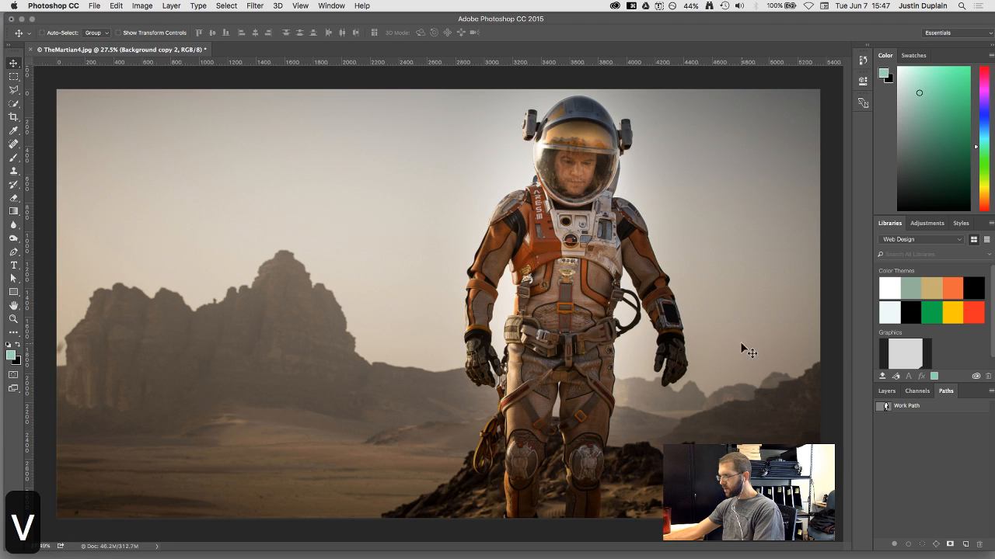
scroll(676, 330, "up", 3)
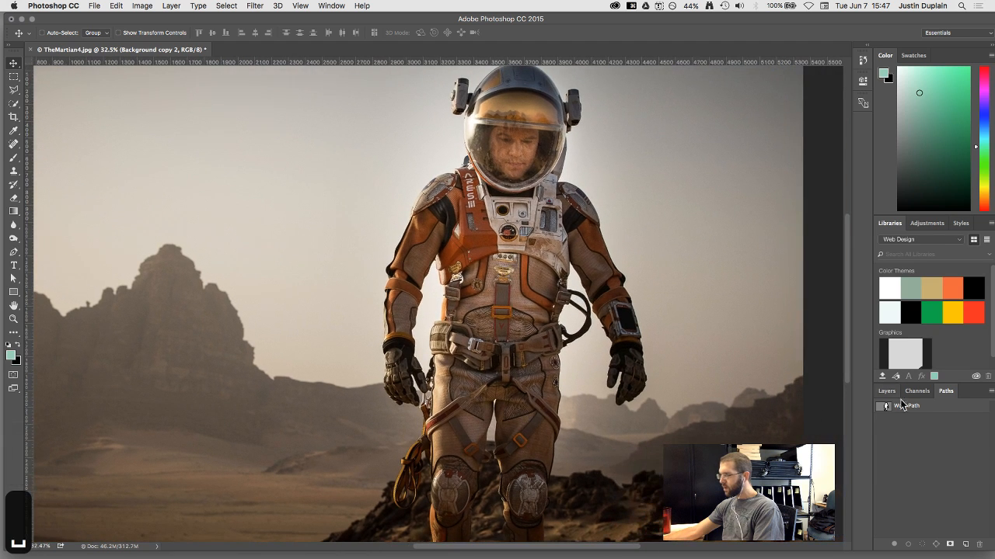
right_click(956, 412)
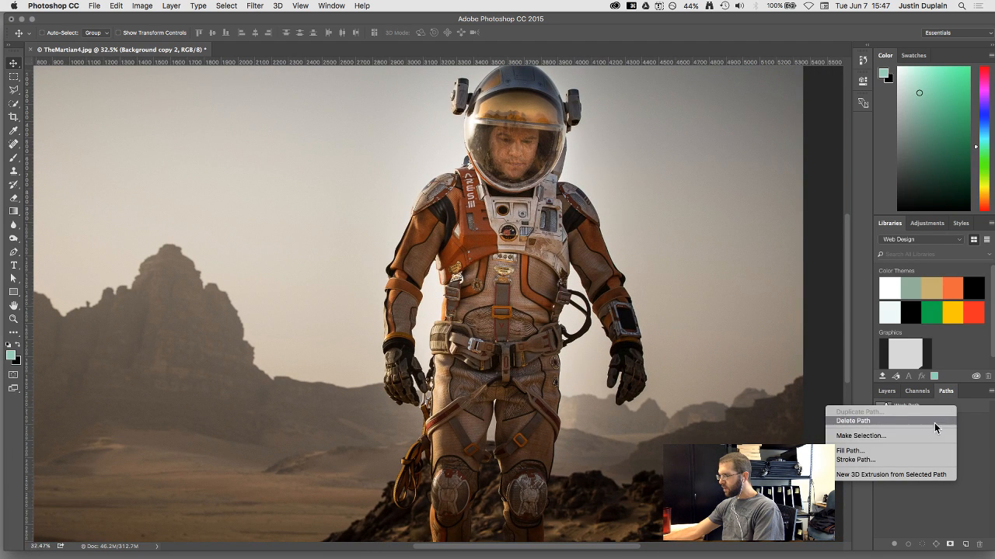
left_click(860, 457)
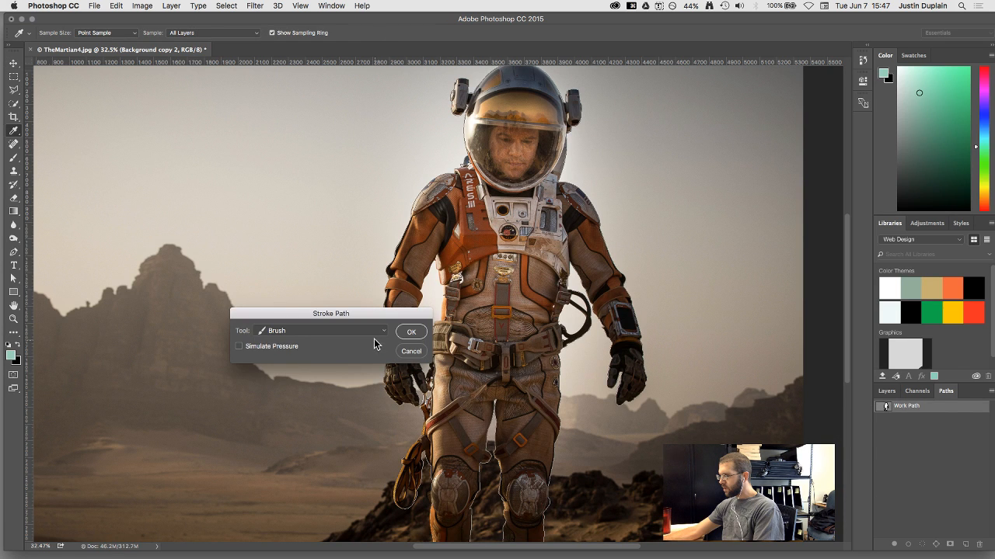
left_click(411, 331)
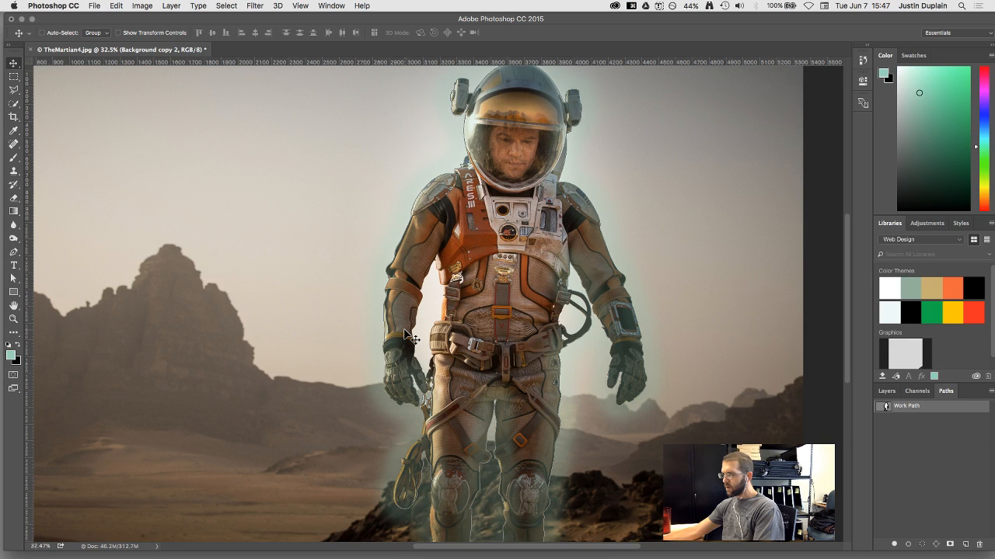
key("super+z")
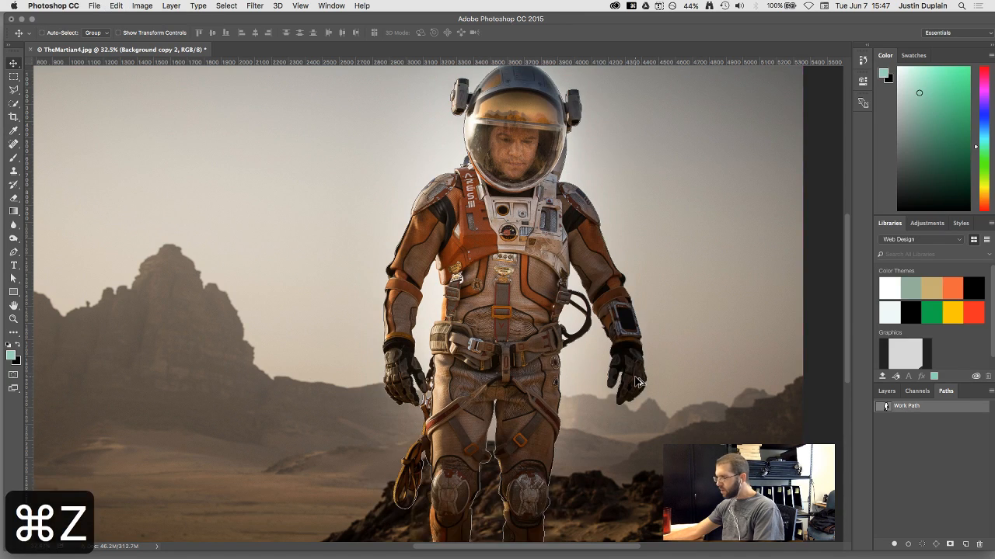
Examine the work path and its anchor points around the gloved fingers, the arm and the whole figure
scroll(637, 381, "up", 5)
scroll(635, 381, "down", 1)
left_click_drag(637, 381, 629, 253)
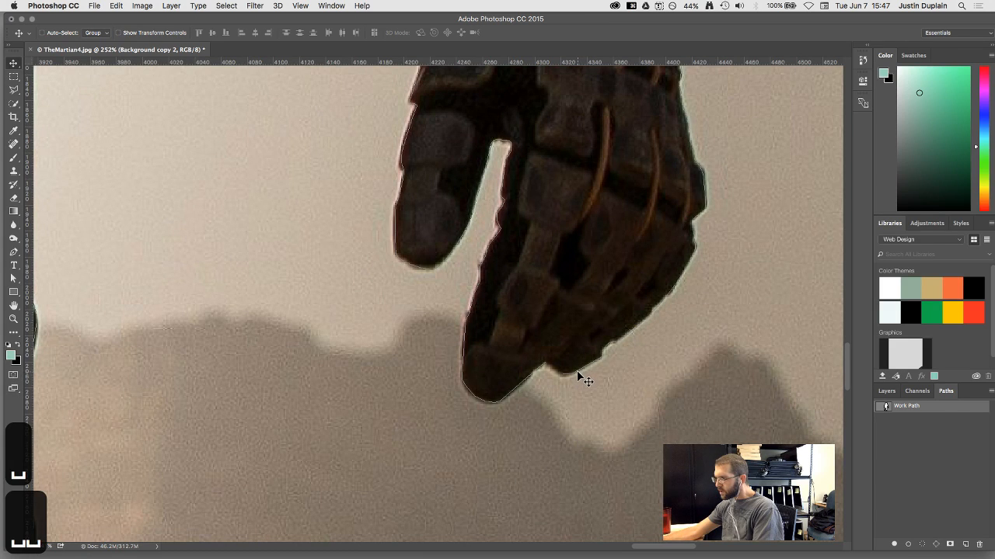
key("p")
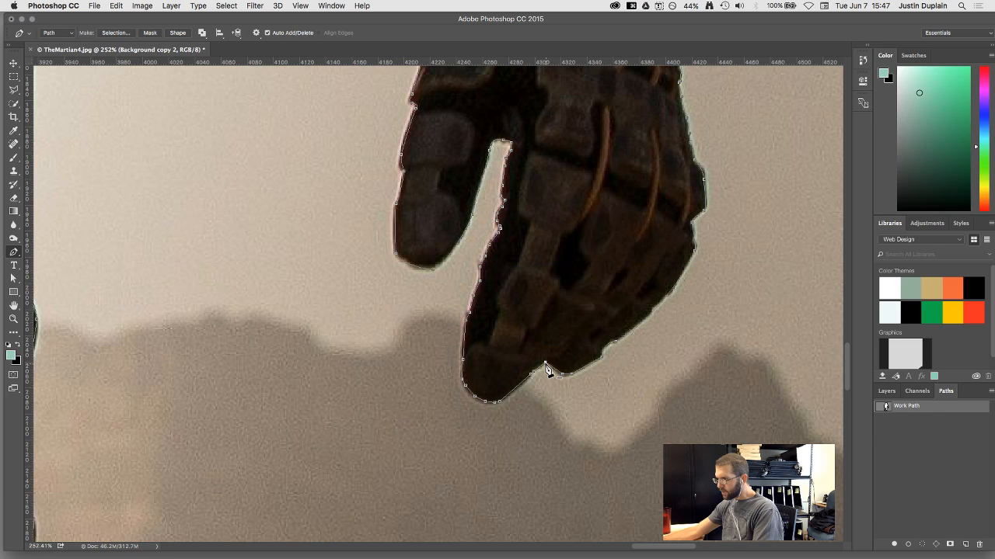
scroll(578, 392, "down", 6)
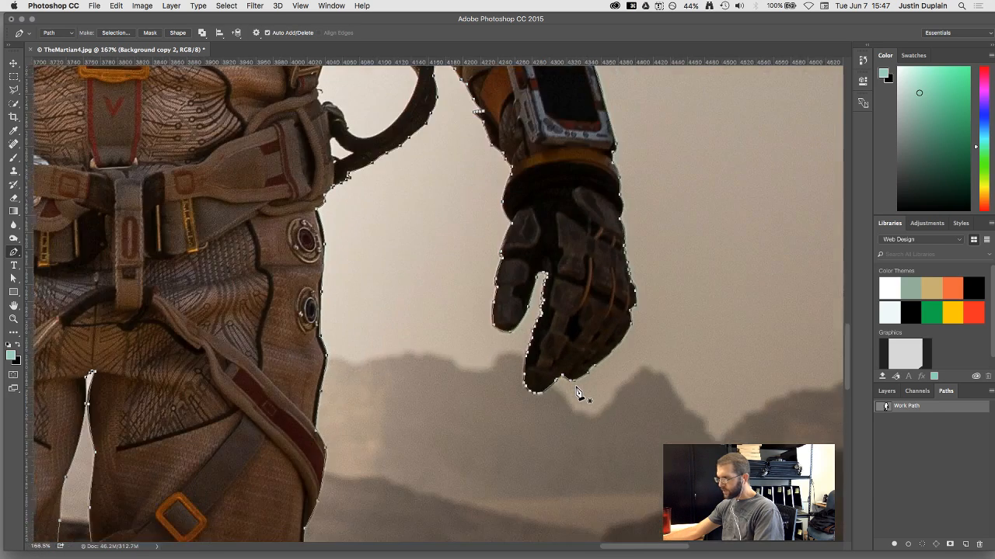
scroll(567, 240, "down", 3)
scroll(567, 240, "down", 3)
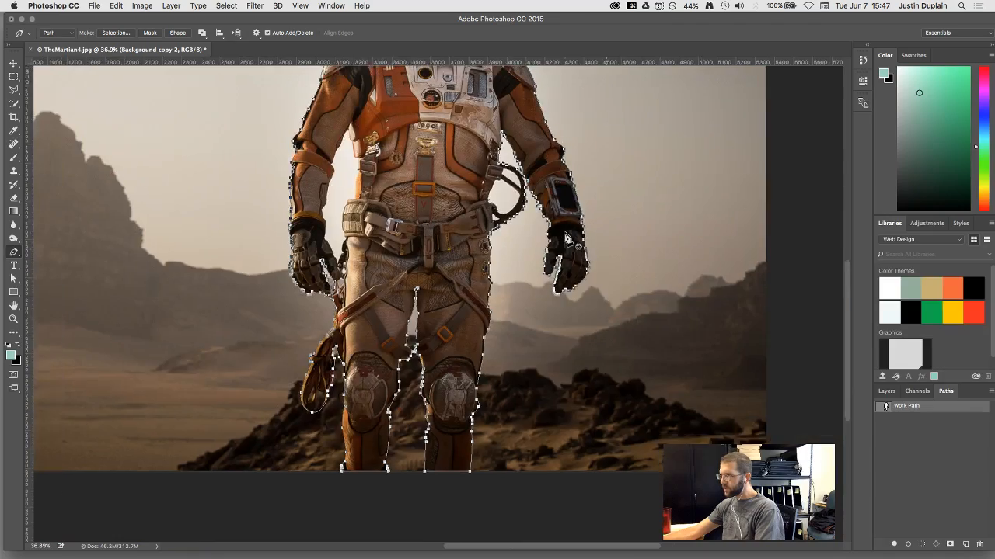
left_click_drag(540, 163, 537, 268)
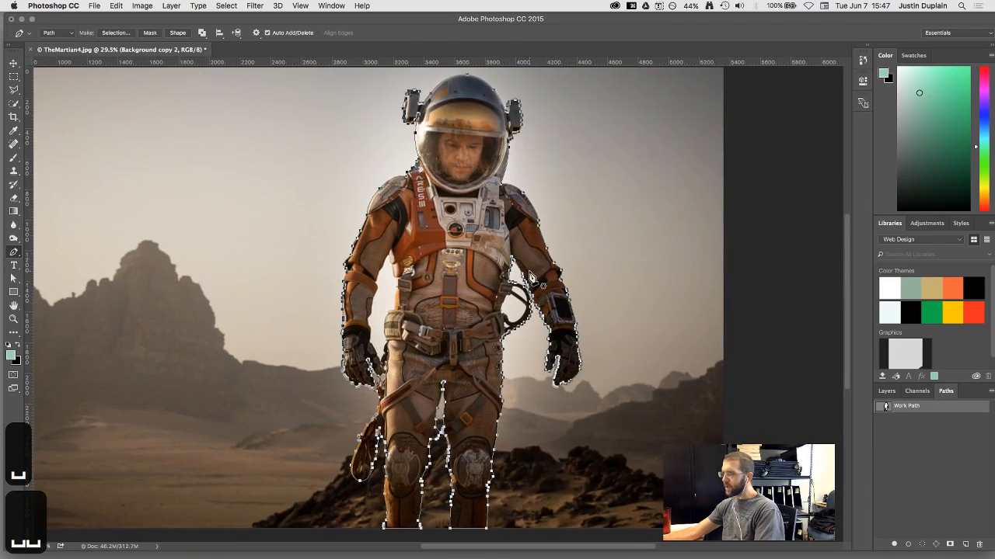
scroll(532, 276, "up", 5)
scroll(530, 277, "down", 5)
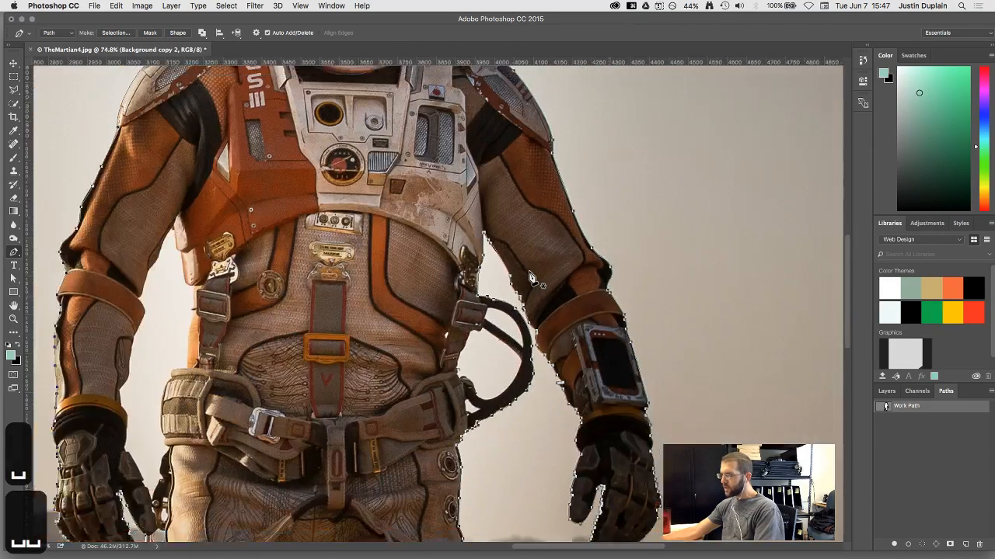
scroll(601, 425, "up", 6)
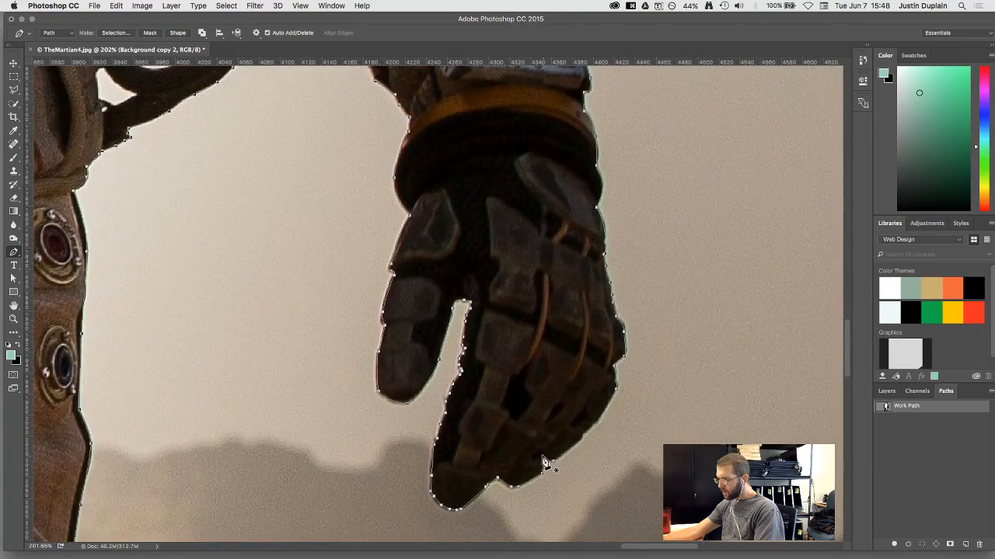
scroll(546, 463, "down", 6)
scroll(541, 451, "down", 2)
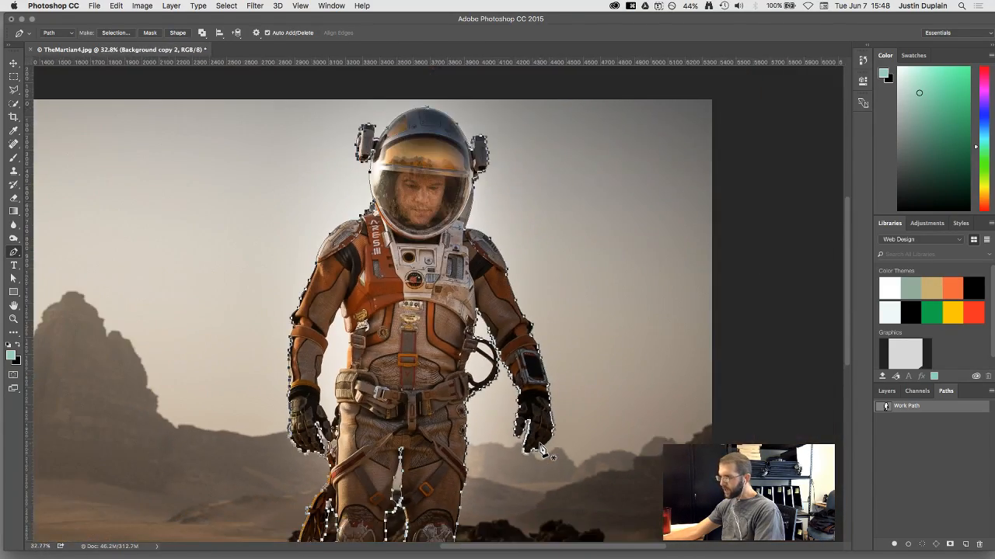
Save the astronaut's work path as Path 1
key("v")
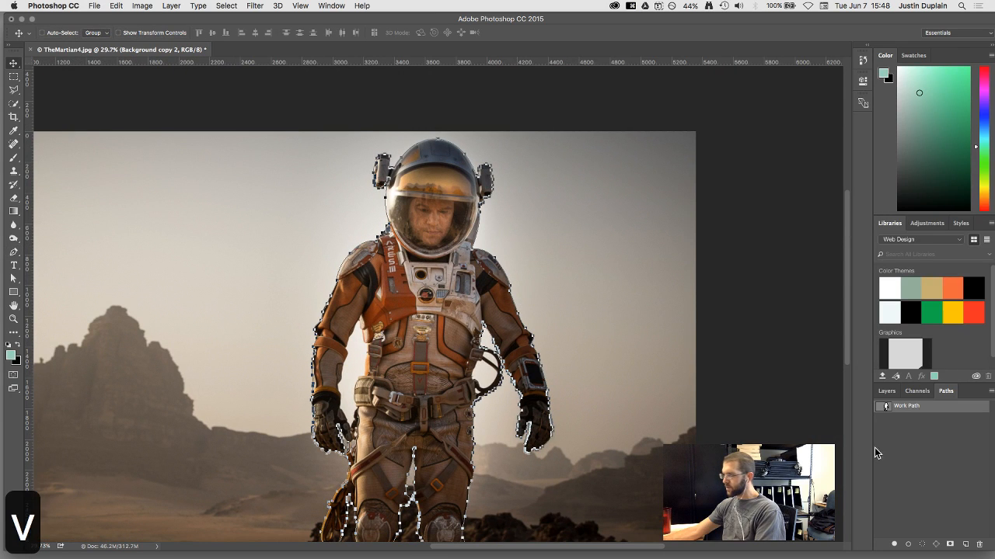
left_click(919, 426)
double_click(924, 405)
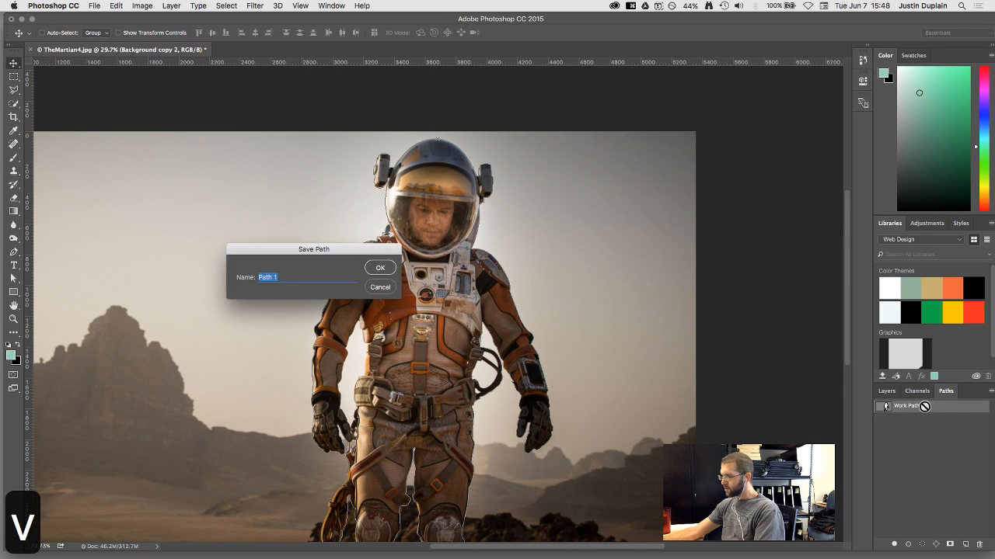
left_click(380, 270)
Try making a new anti-aliased selection with 0 pixels feather from Path 1, and deselect it
right_click(929, 407)
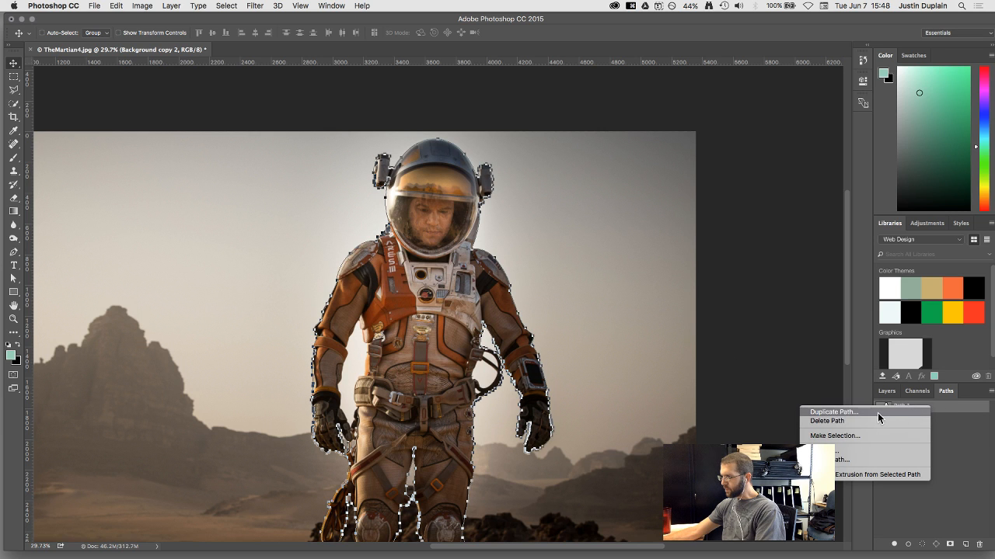
left_click(855, 435)
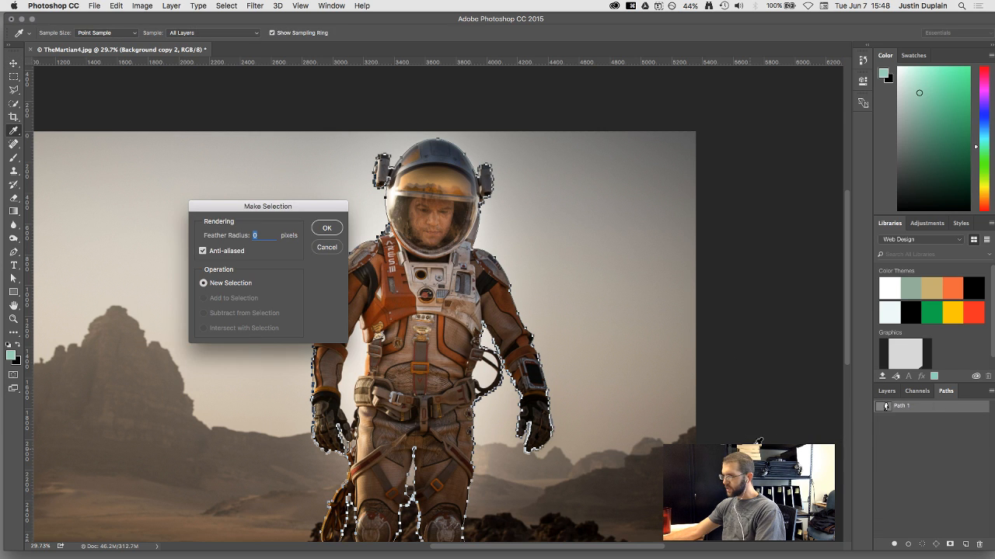
left_click(327, 230)
key("v")
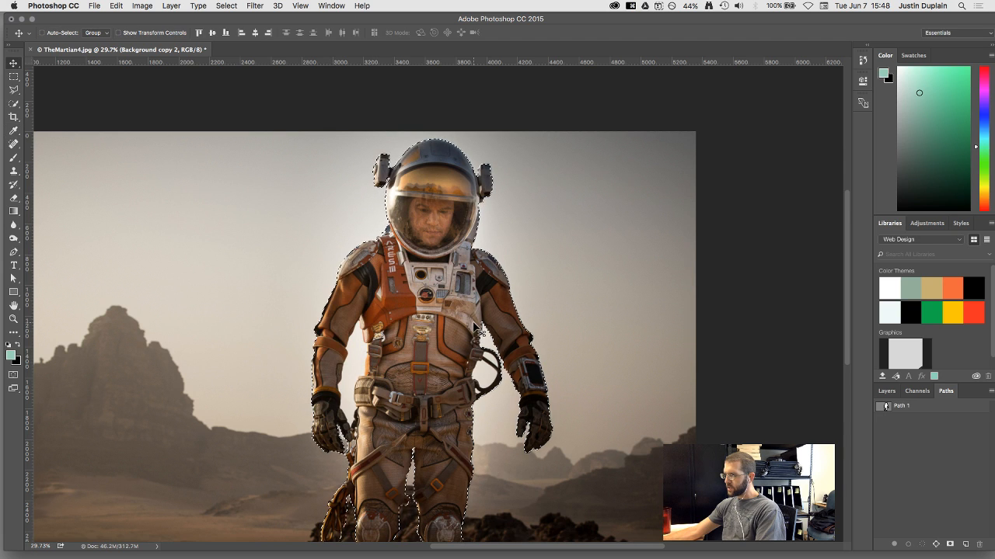
scroll(474, 327, "down", 2)
scroll(474, 326, "down", 3)
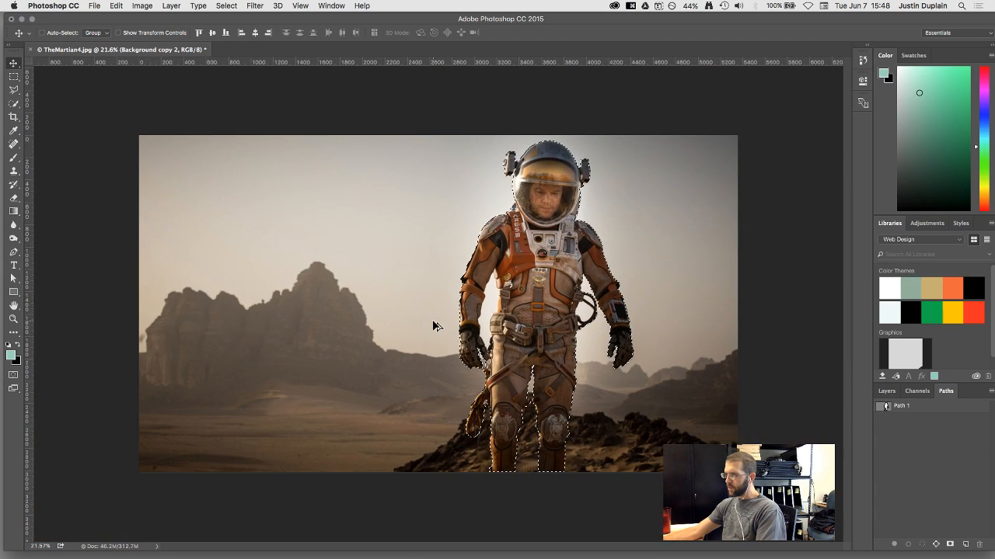
scroll(512, 295, "up", 3)
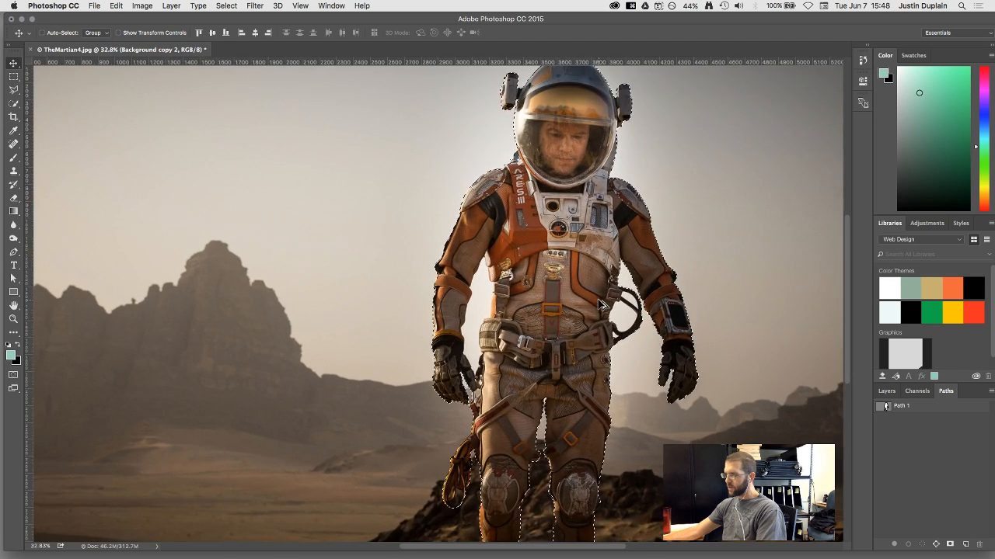
key("super+d")
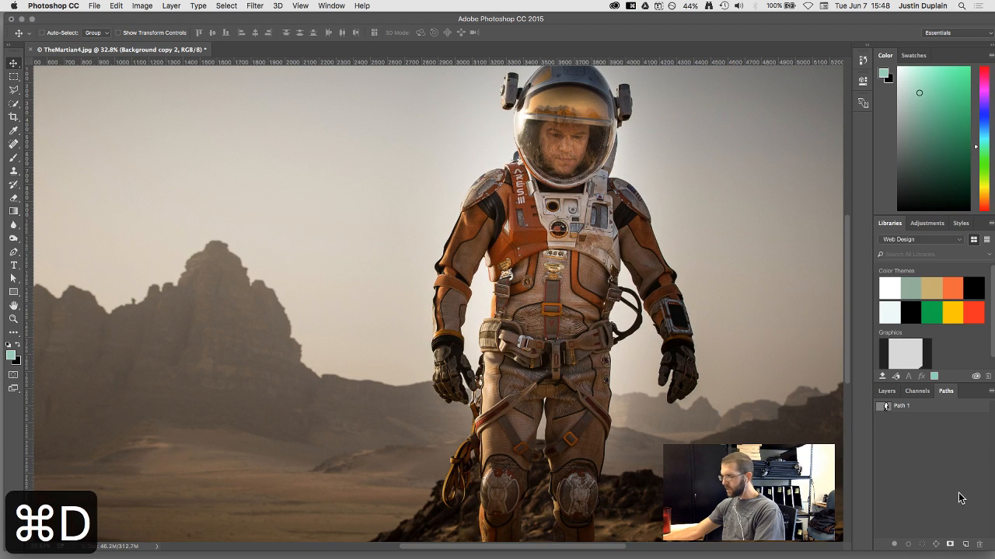
Reactivate Path 1 and convert it into a new anti-aliased selection with a feather radius of 0 pixels
left_click(886, 407)
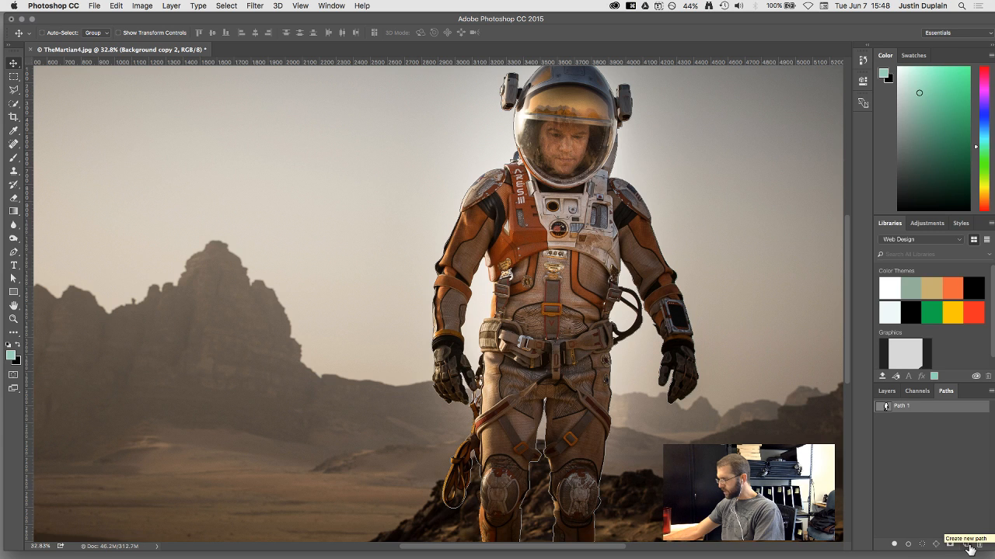
left_click(911, 421)
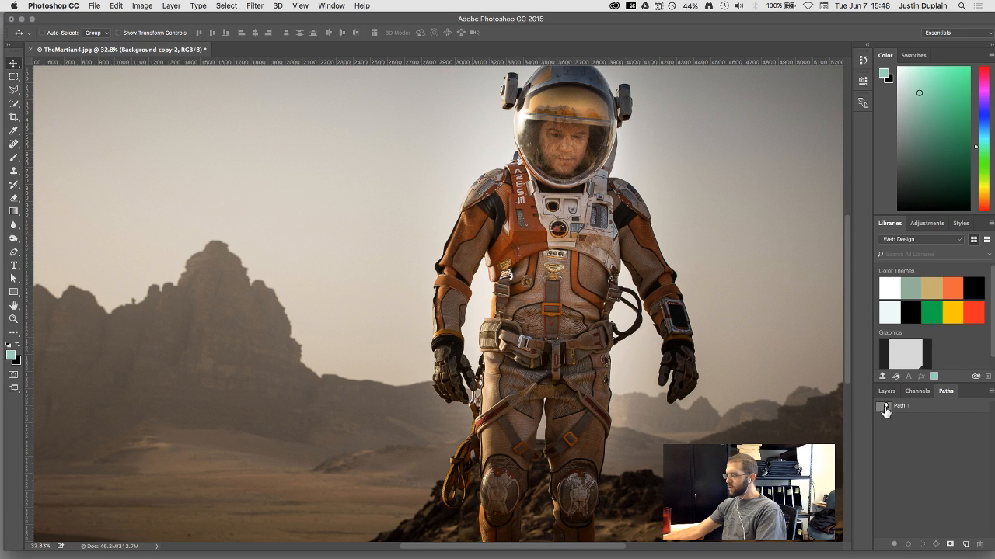
left_click(884, 409)
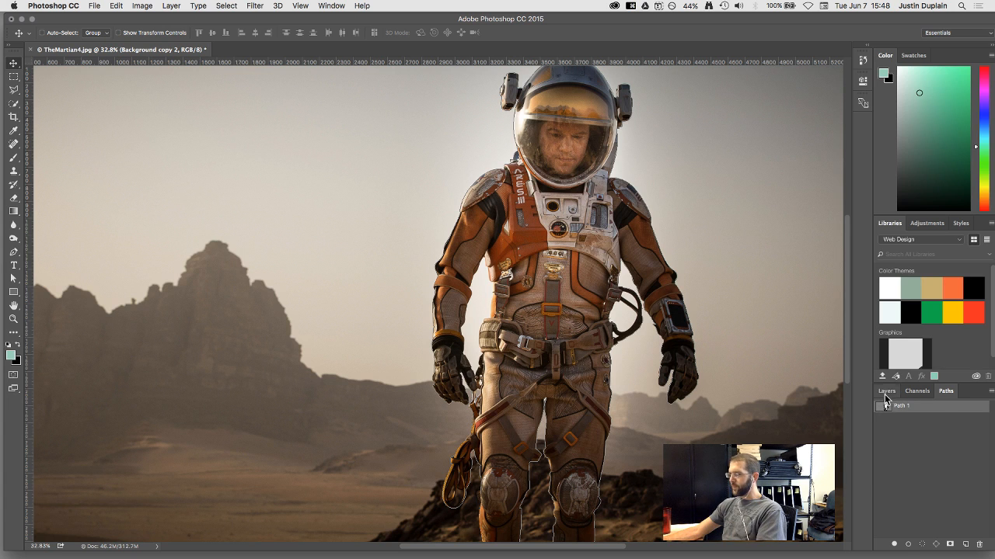
left_click(886, 393)
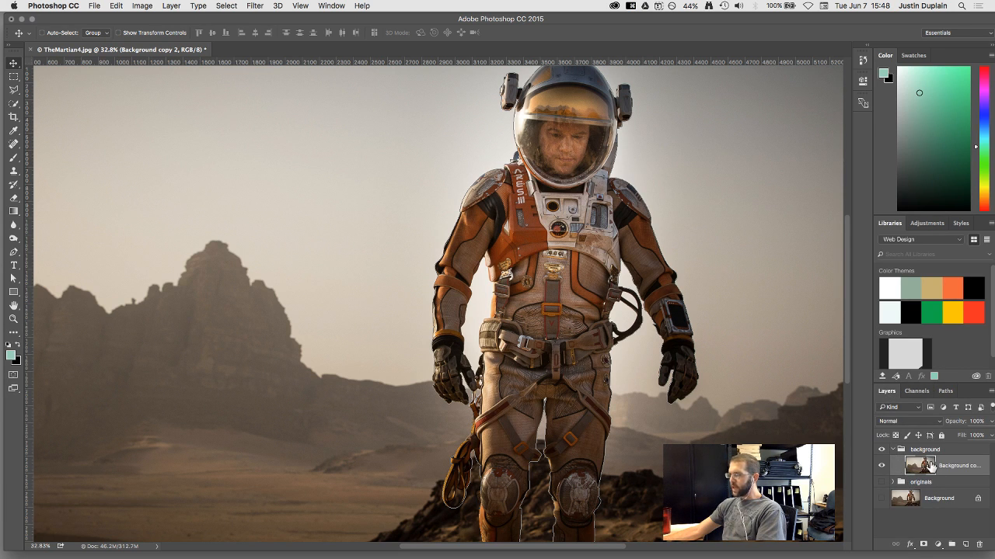
left_click(945, 391)
right_click(937, 405)
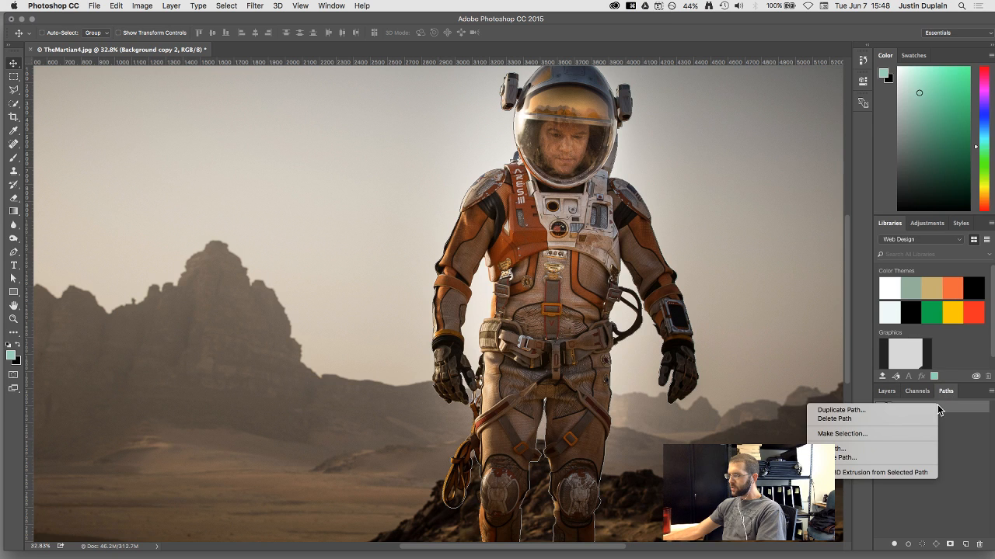
left_click(900, 432)
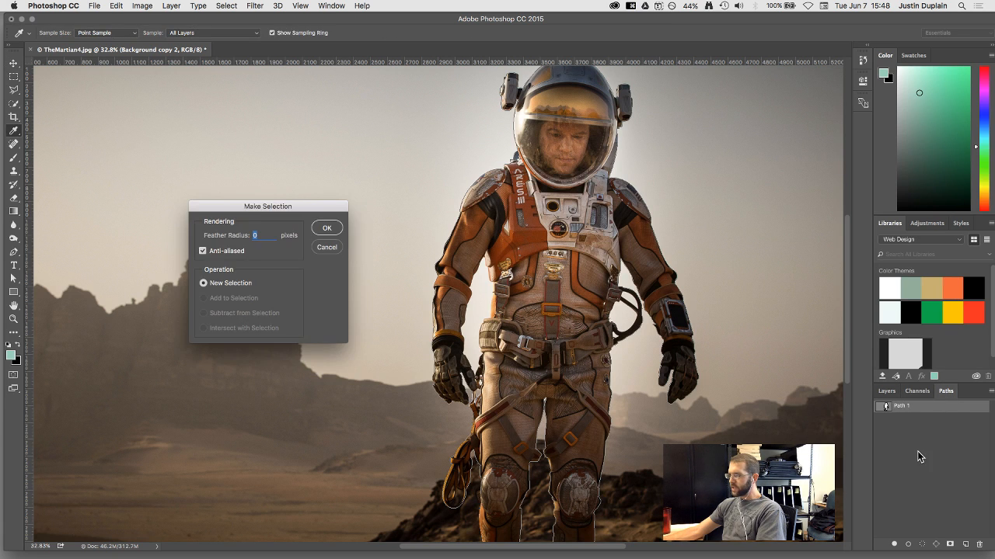
left_click(327, 228)
key("v")
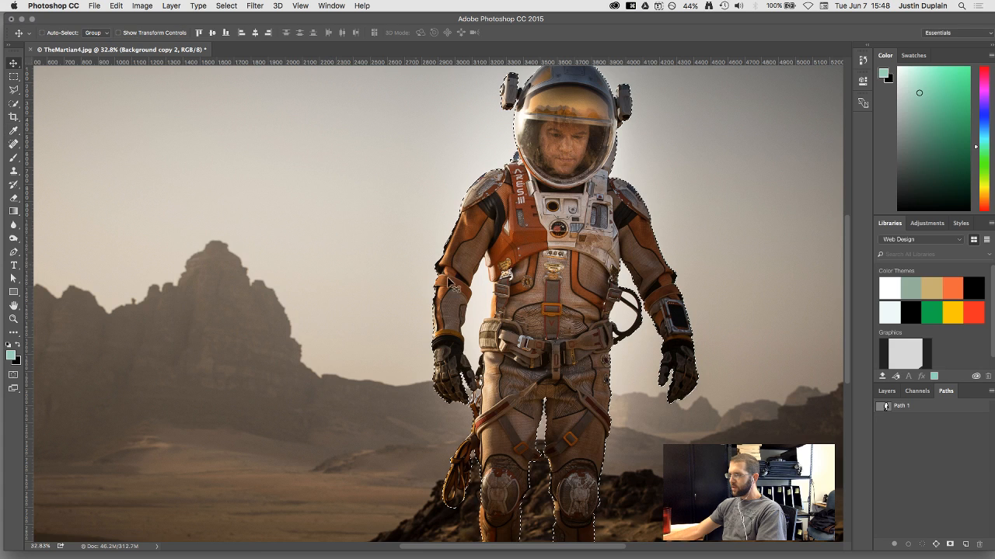
Add a layer mask from the selection to the Background copy 2 layer and invert the mask to cut the astronaut out
left_click(886, 391)
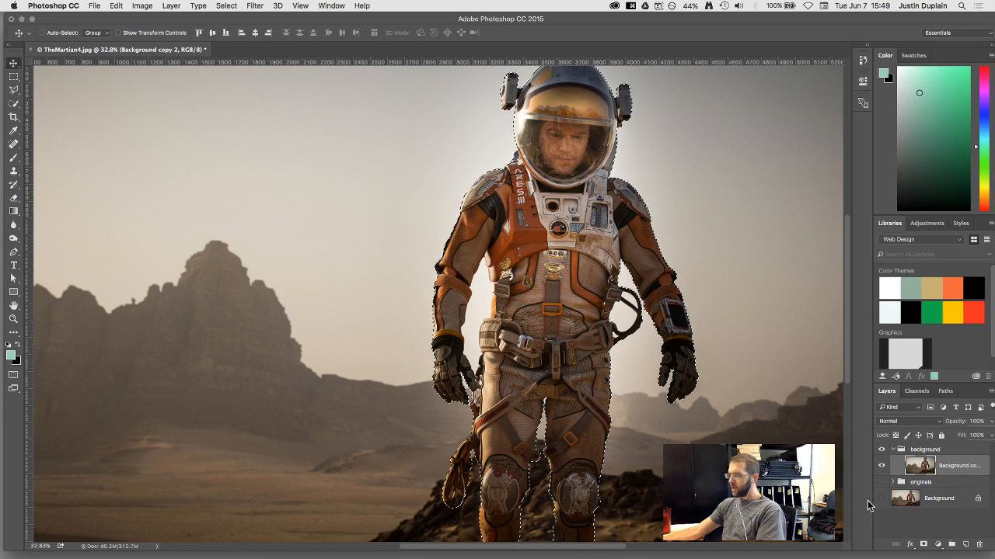
left_click(923, 545)
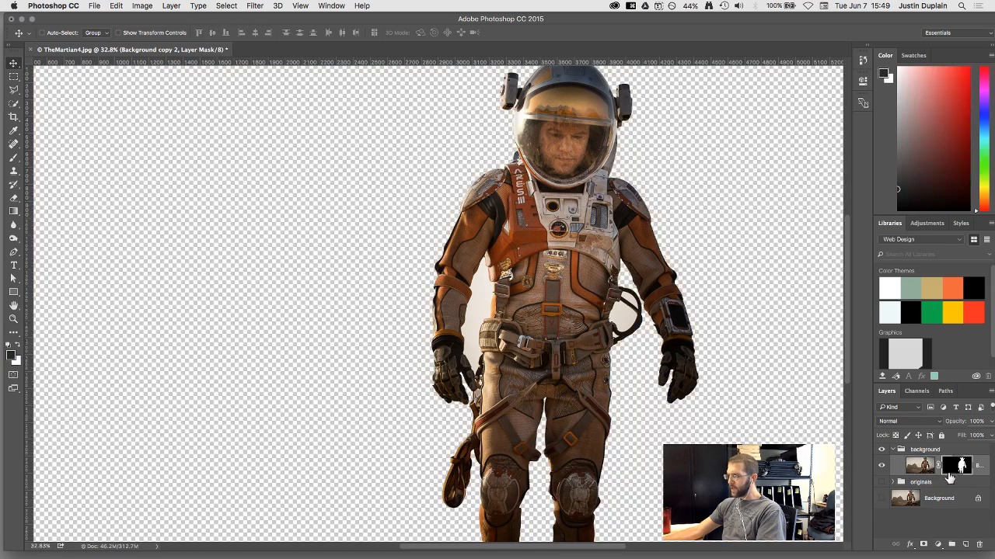
scroll(501, 342, "down", 6)
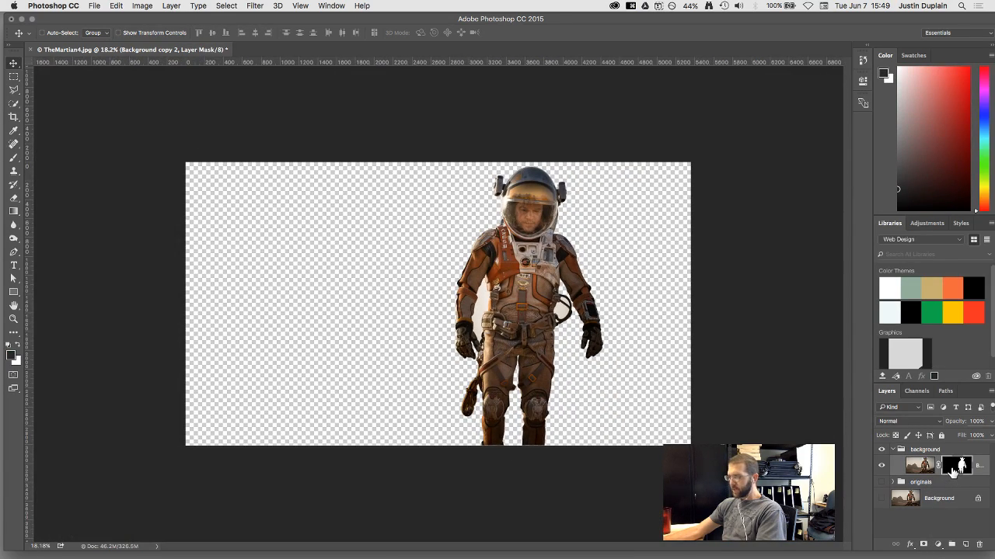
key("super+i")
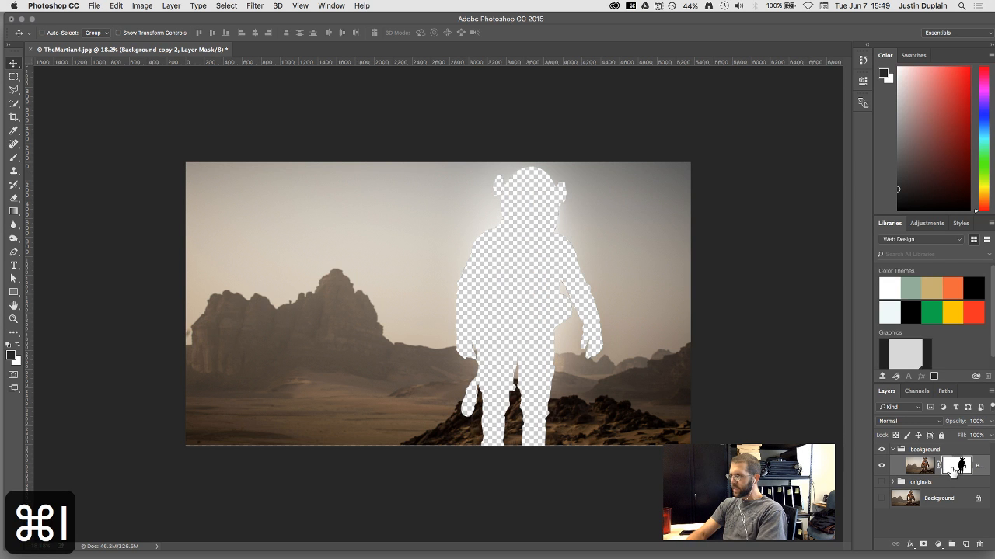
key("v")
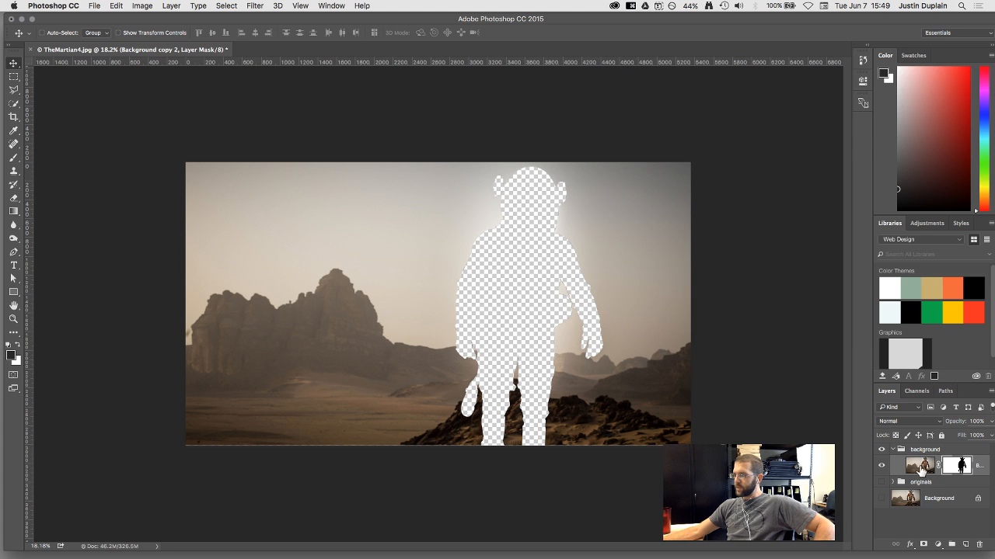
Check the saved path and leave the masked Background copy 2 layer deselected
left_click(921, 466)
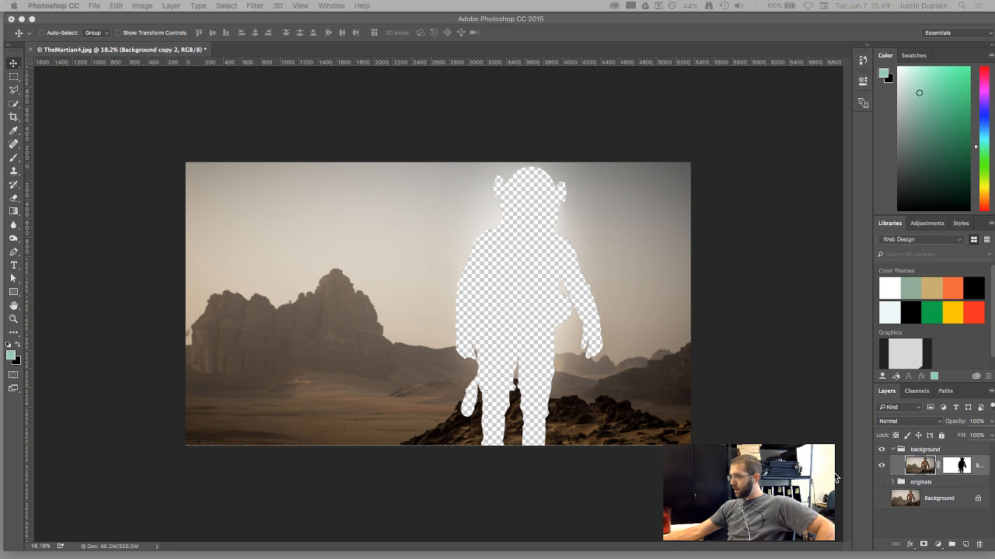
left_click(944, 392)
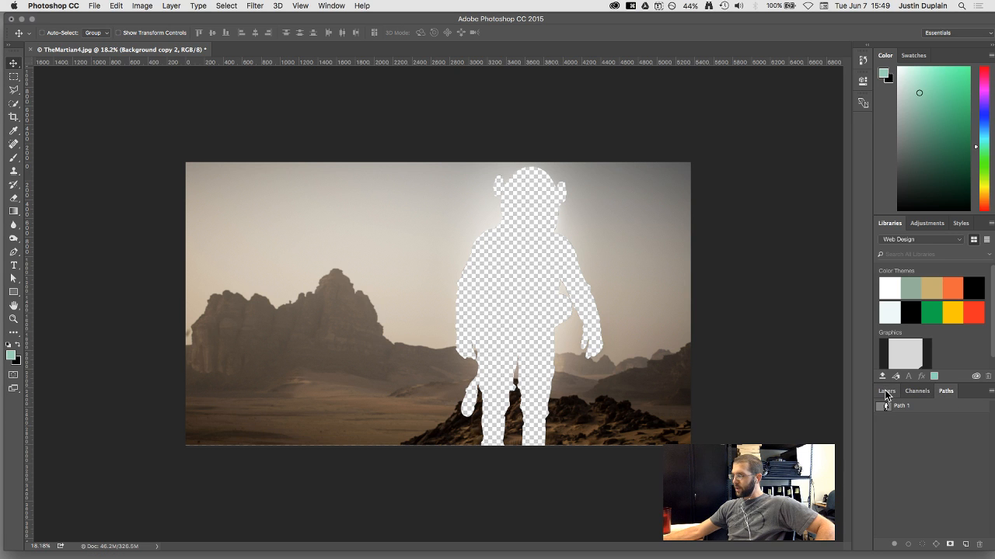
left_click(886, 393)
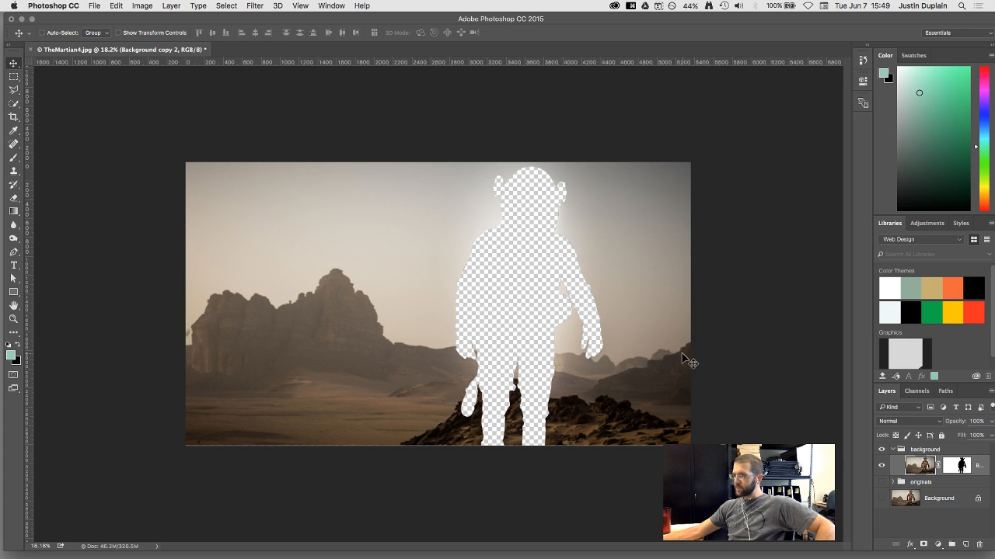
left_click(919, 523)
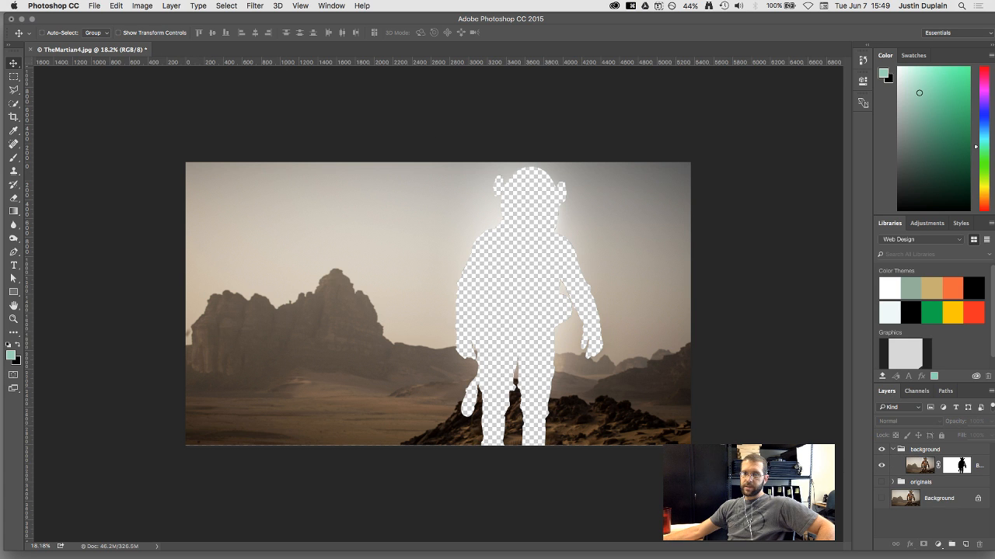